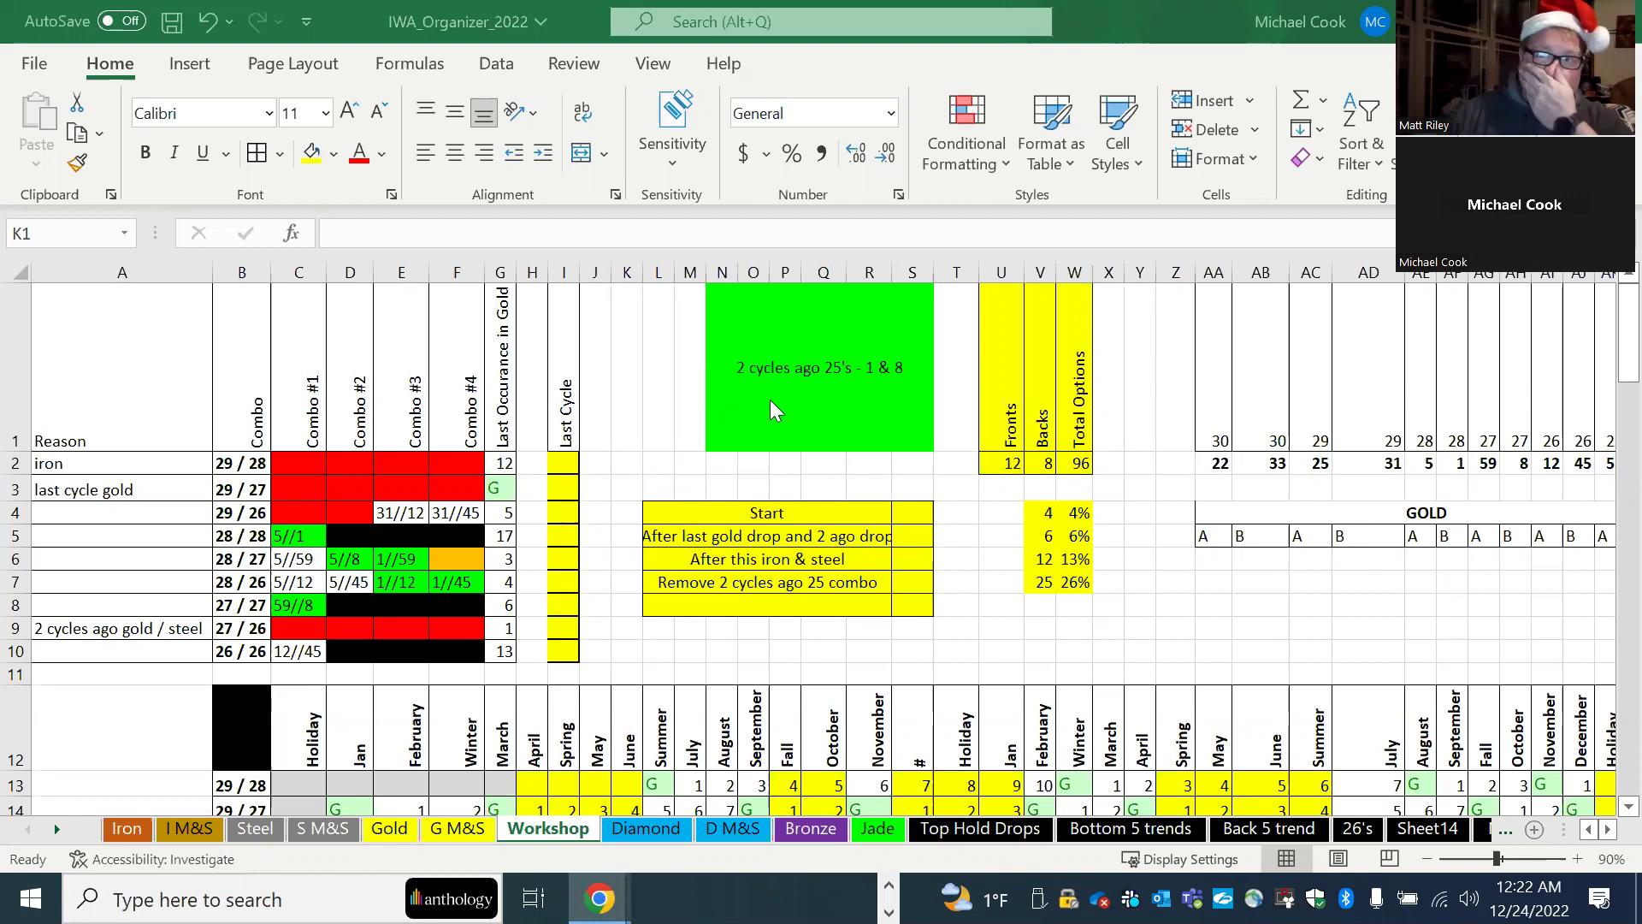
Step: Review the Workshop sheet's combo and Gold history tables, with a brief look at the Back 5 trend sheet
{"action": "left_click", "coordinate": [626, 467]}
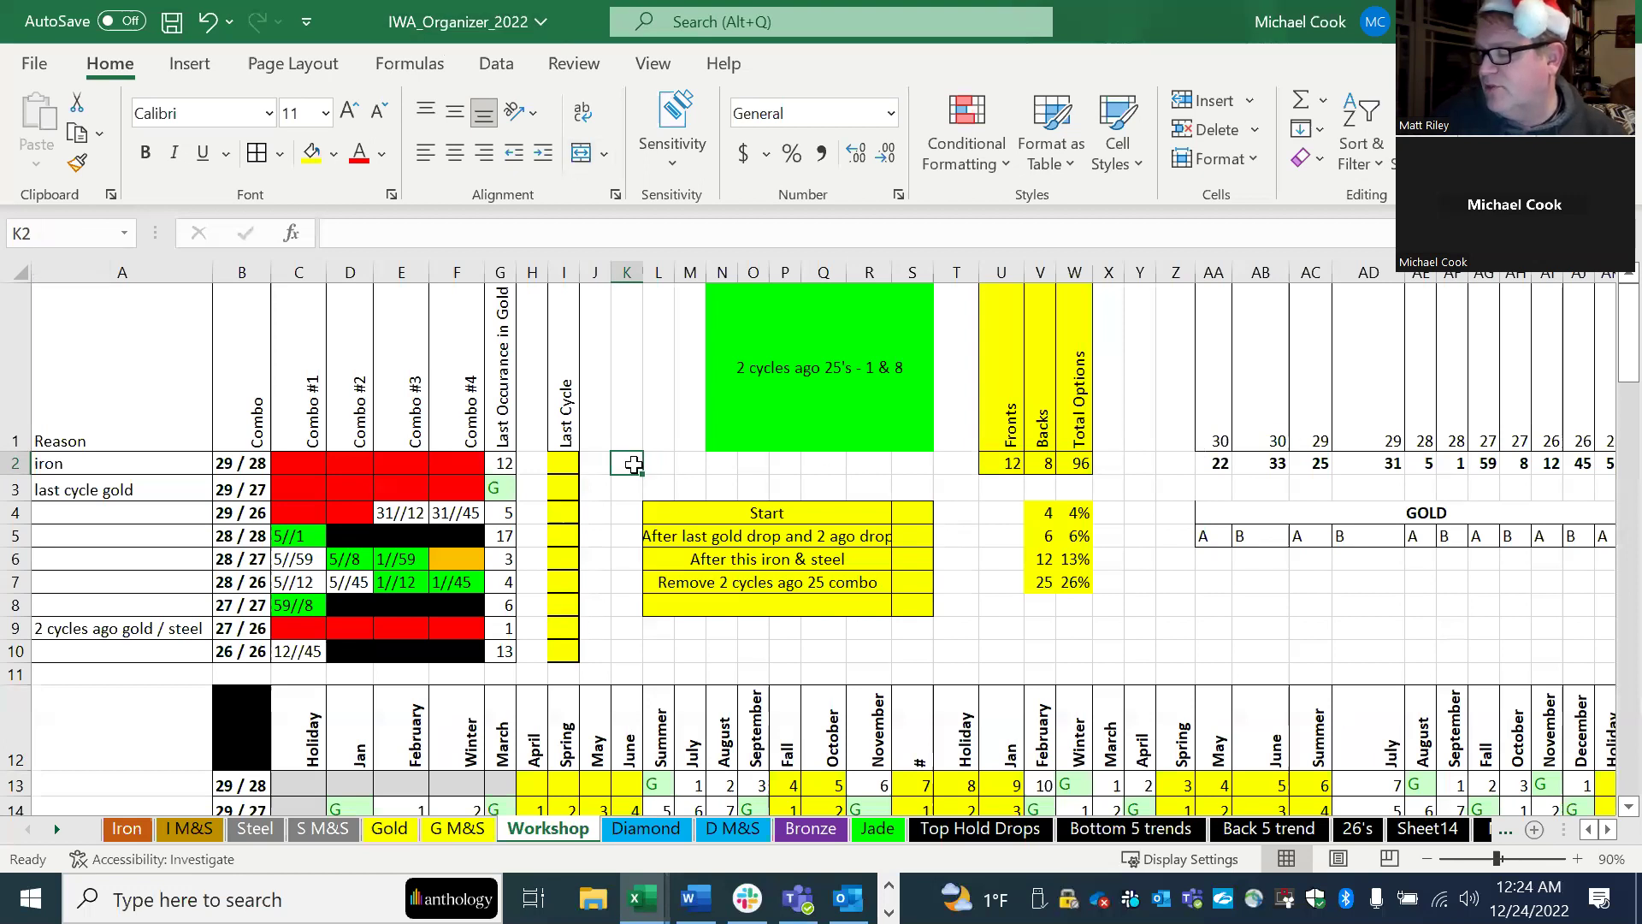
{"action": "left_click", "coordinate": [633, 408]}
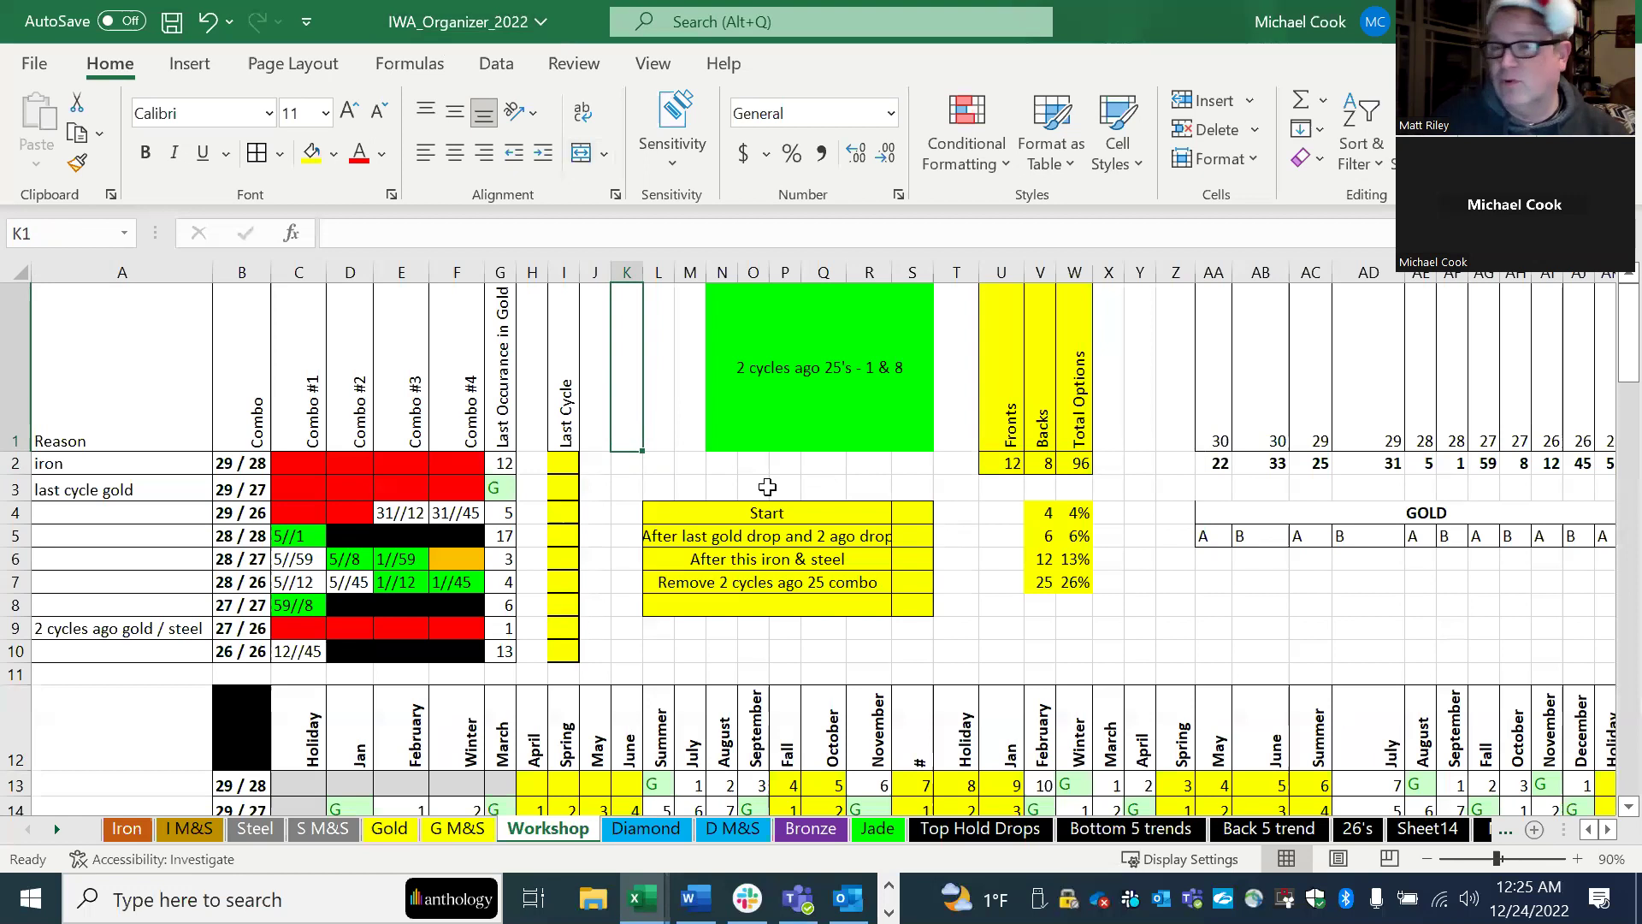
{"action": "scroll", "coordinate": [767, 487], "scroll_direction": "down", "scroll_amount": 1}
{"action": "scroll", "coordinate": [767, 485], "scroll_direction": "down", "scroll_amount": 4}
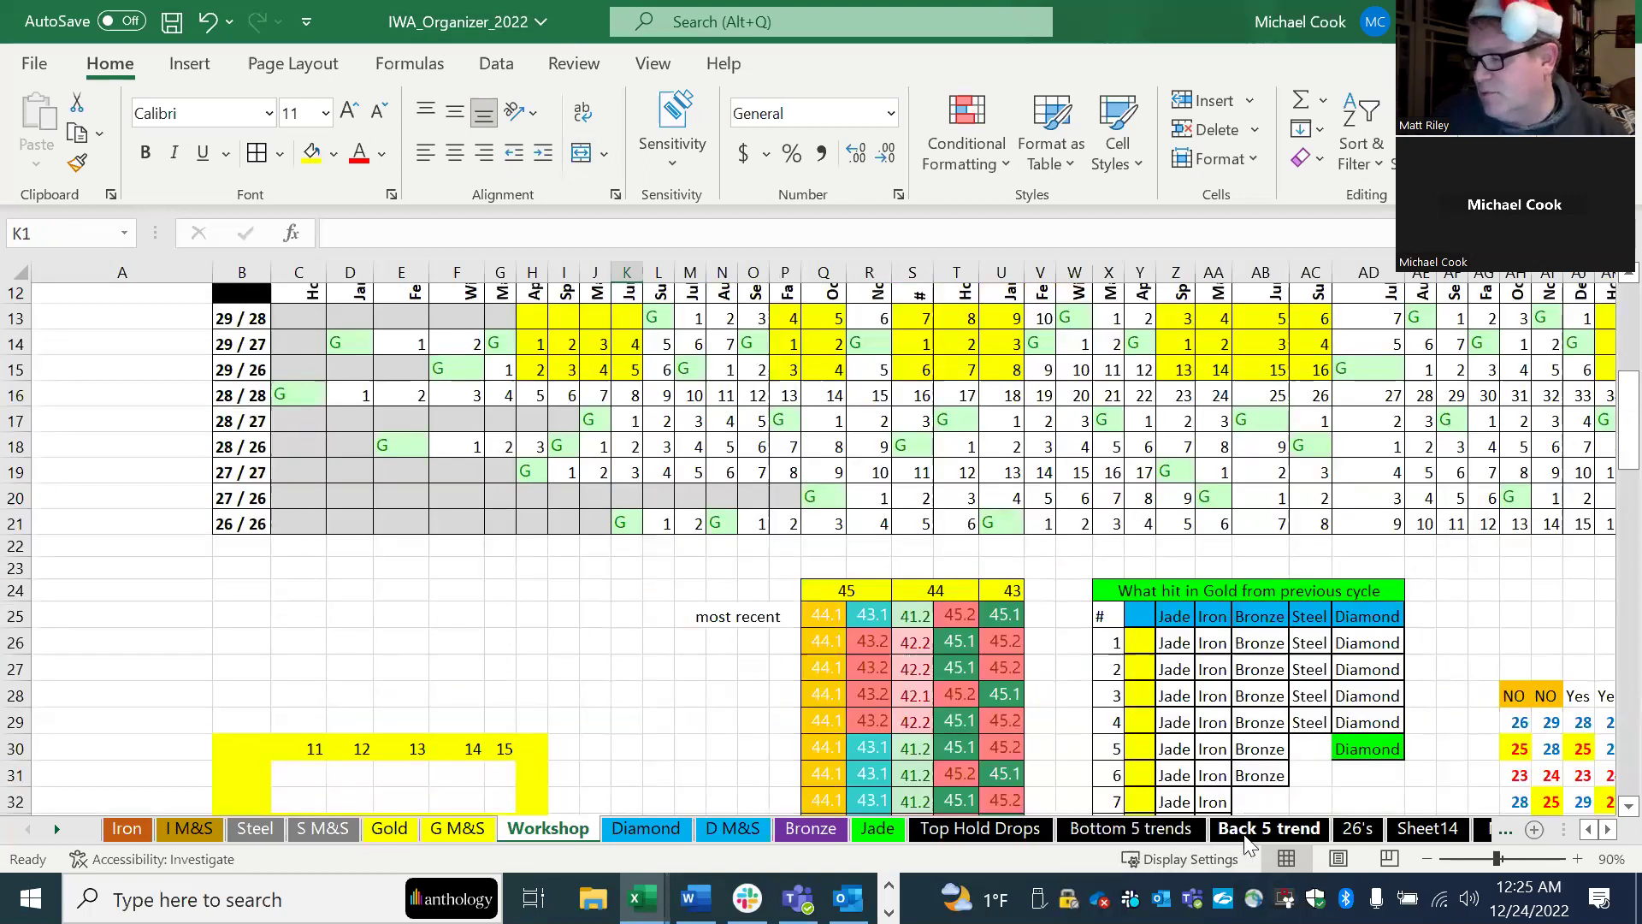
{"action": "left_click", "coordinate": [1307, 834]}
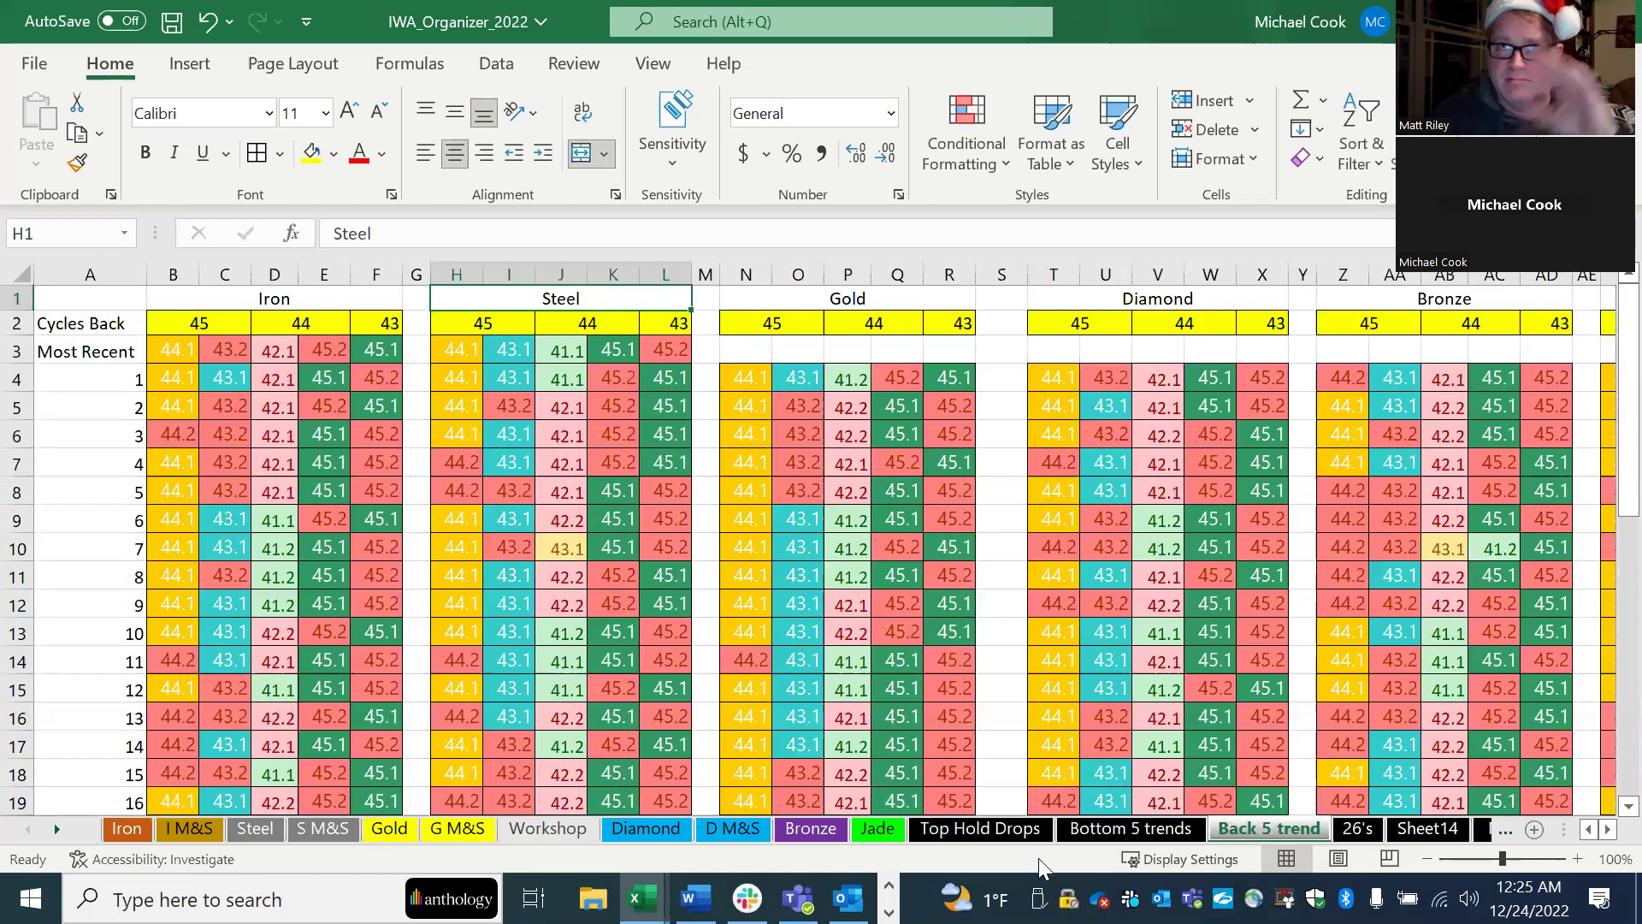
{"action": "left_click", "coordinate": [535, 828]}
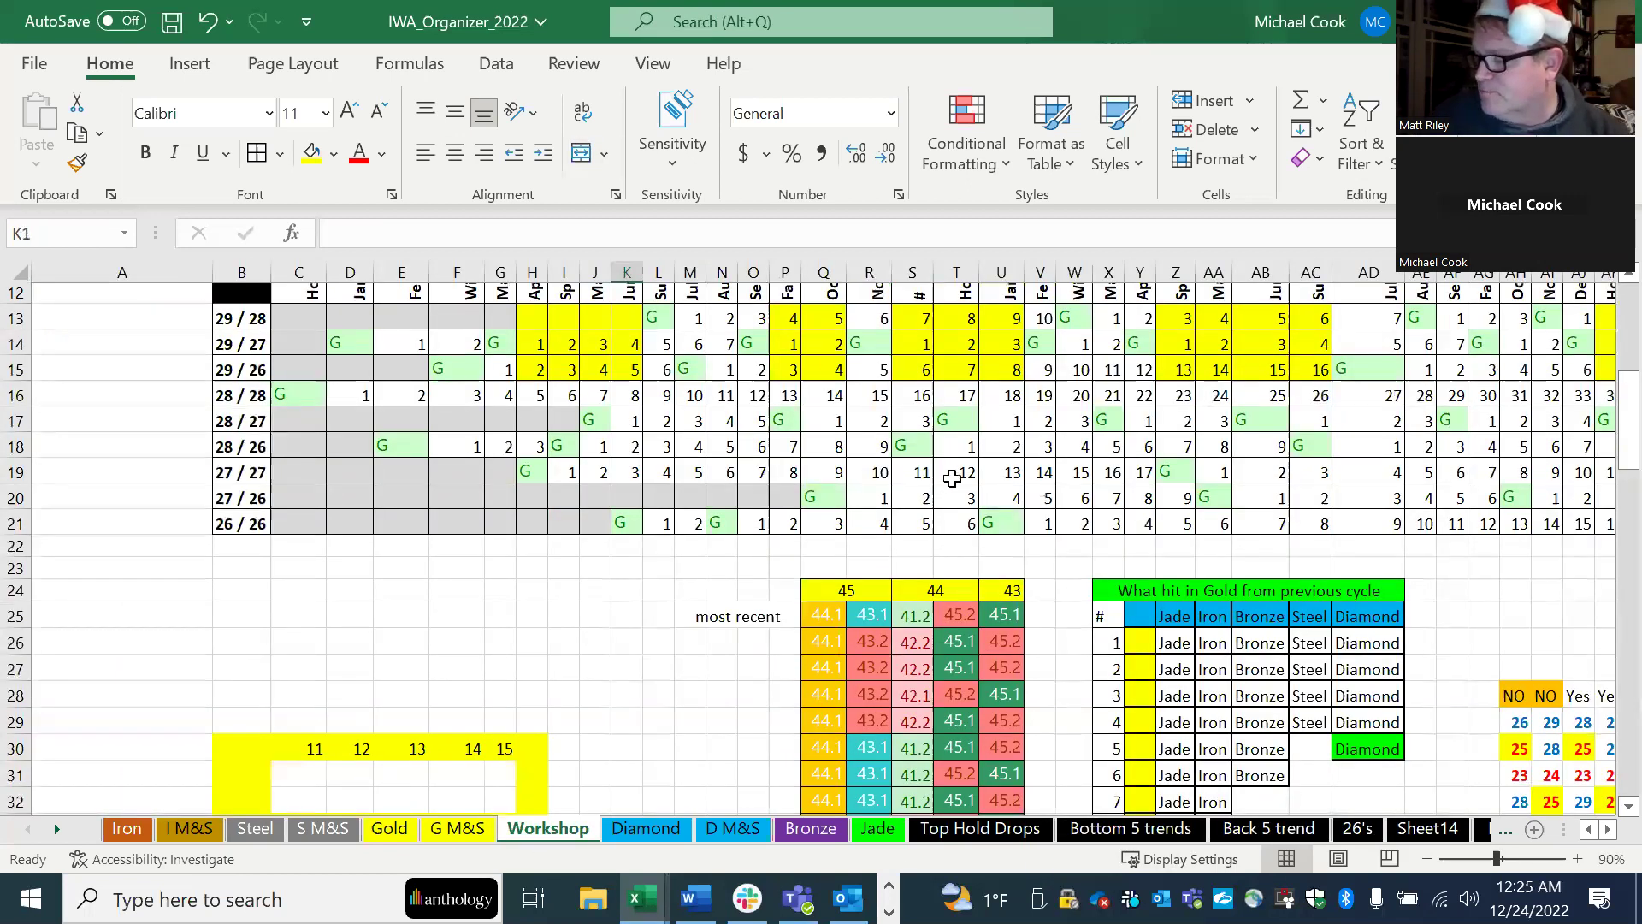
{"action": "scroll", "coordinate": [952, 479], "scroll_direction": "up", "scroll_amount": 4}
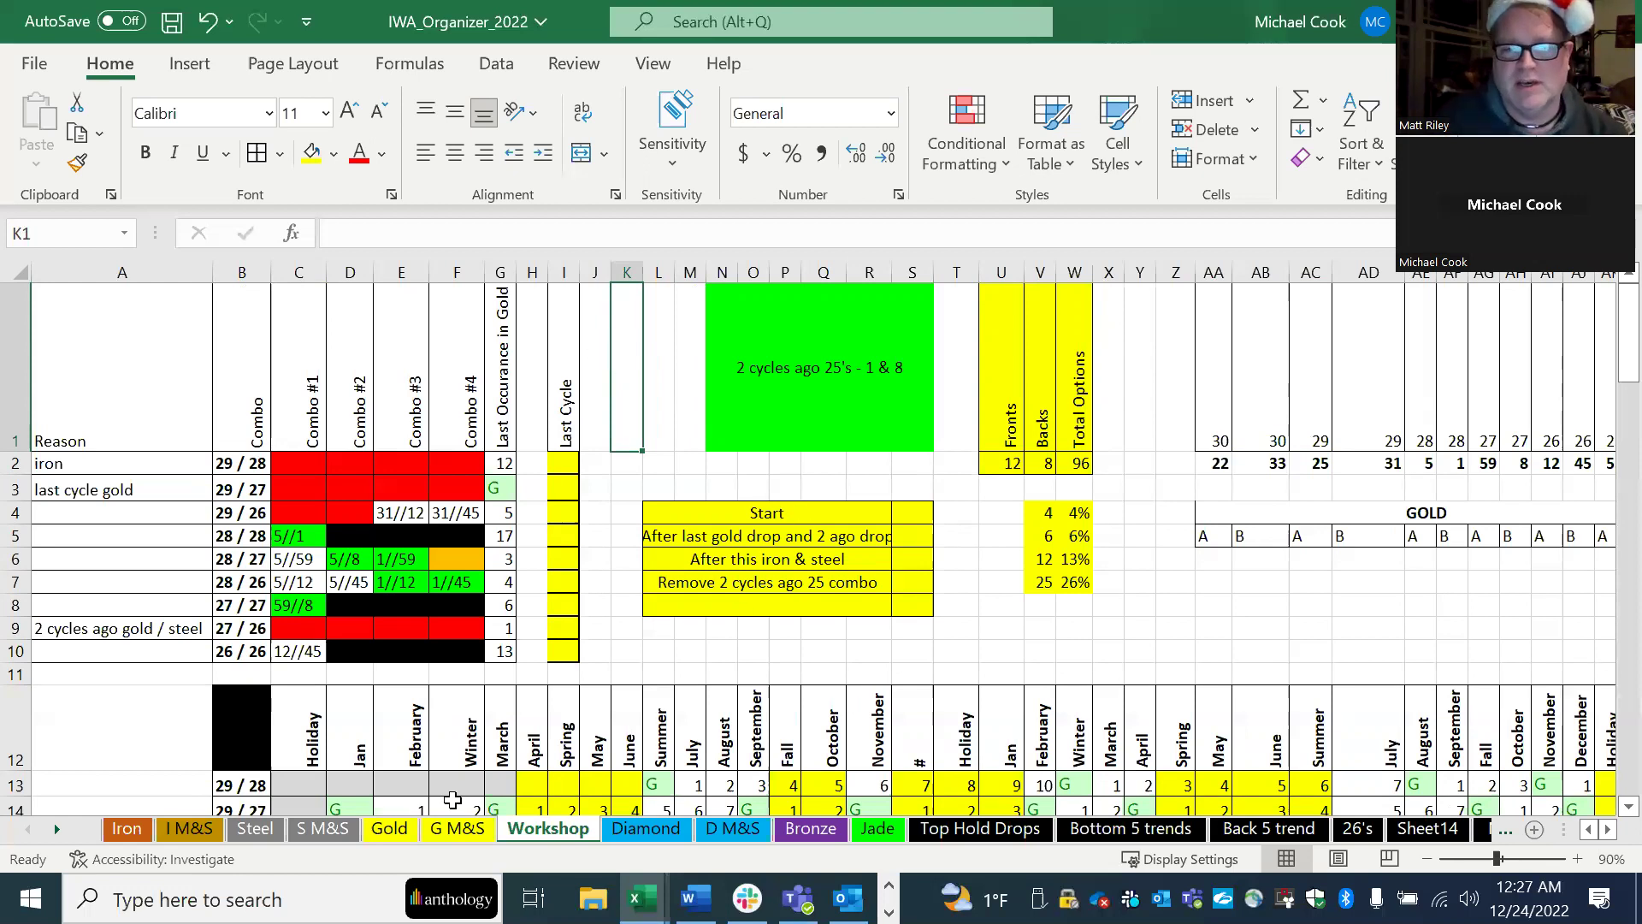
Step: On the Gold sheet, compare the values of rows 63 and 73 in the last two columns, FM and FN
{"action": "left_click", "coordinate": [389, 829]}
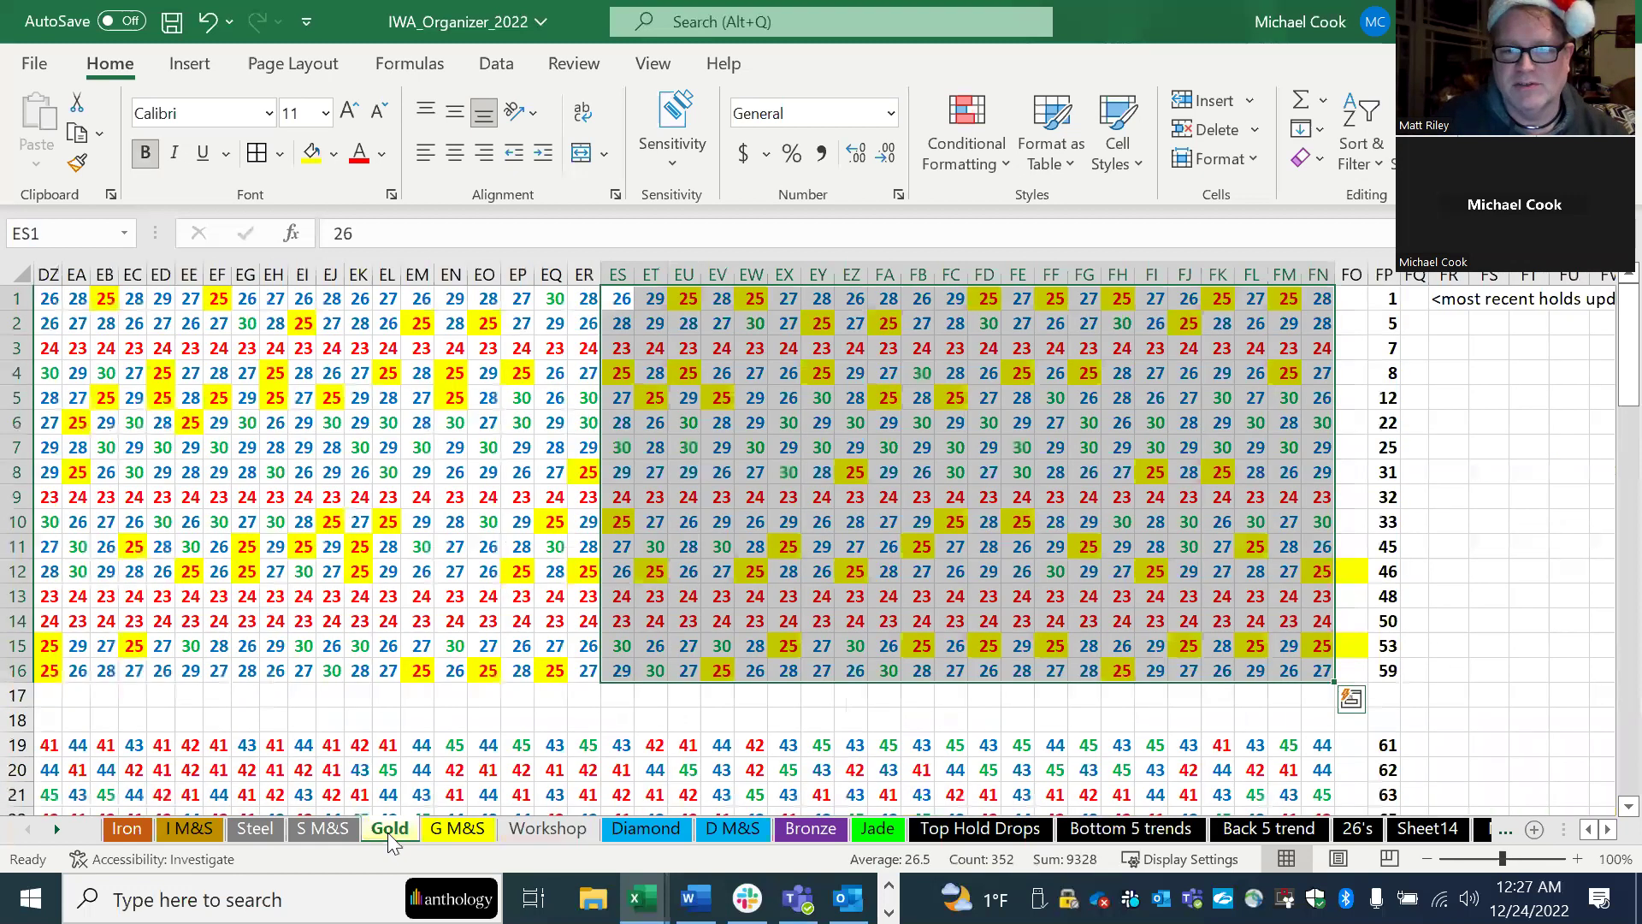
{"action": "scroll", "coordinate": [1408, 671], "scroll_direction": "down", "scroll_amount": 4}
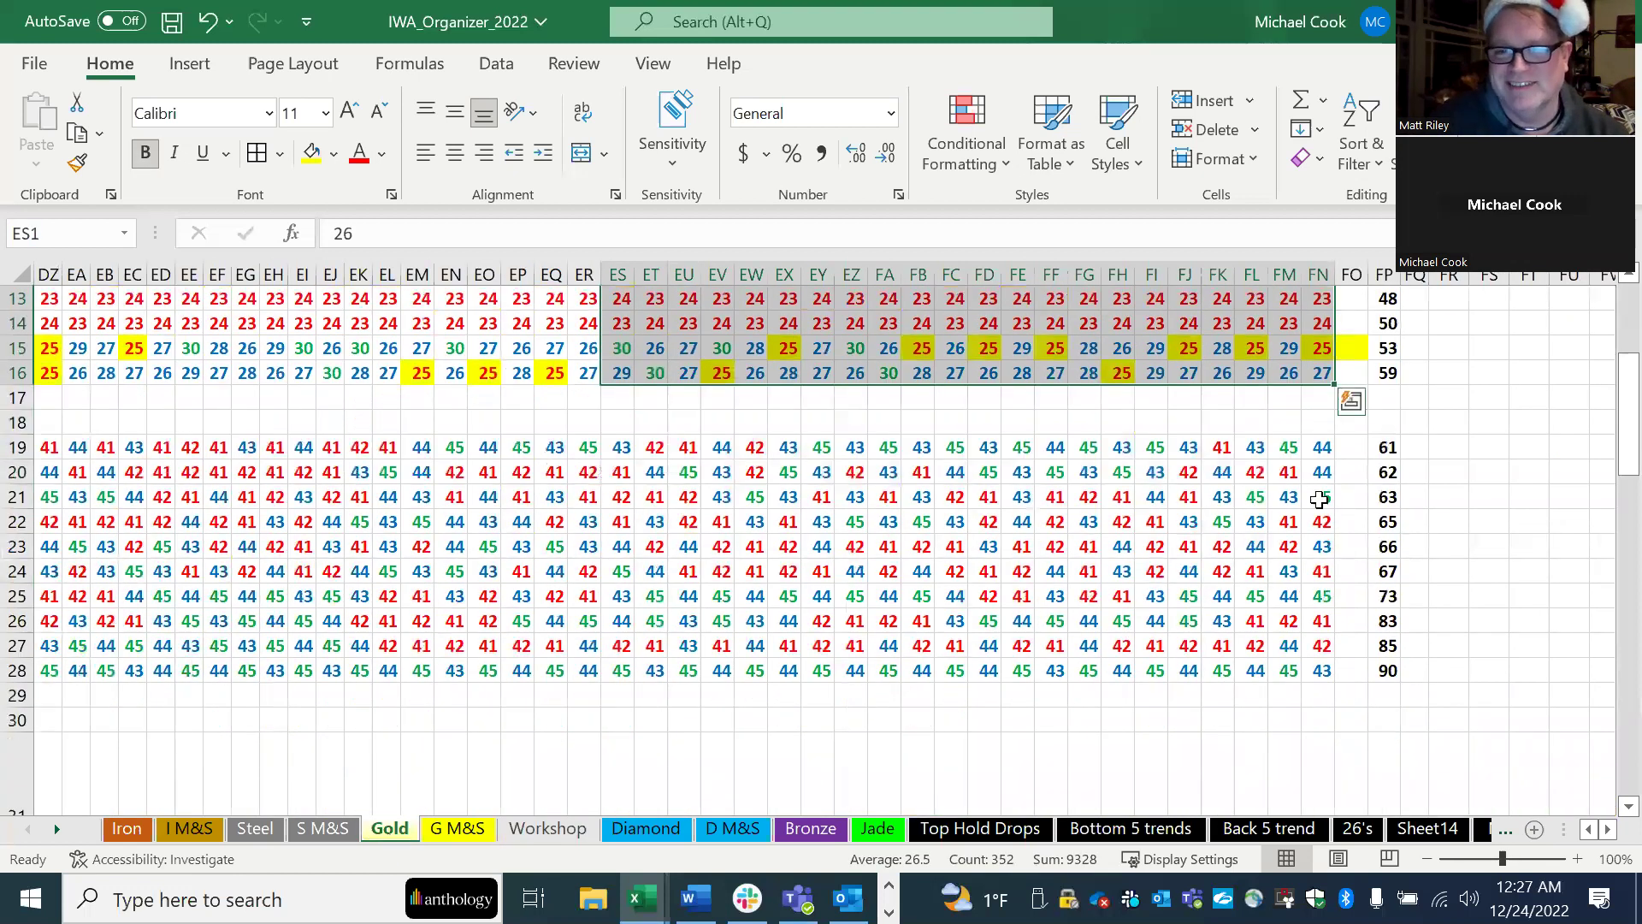
{"action": "left_click", "coordinate": [1320, 499]}
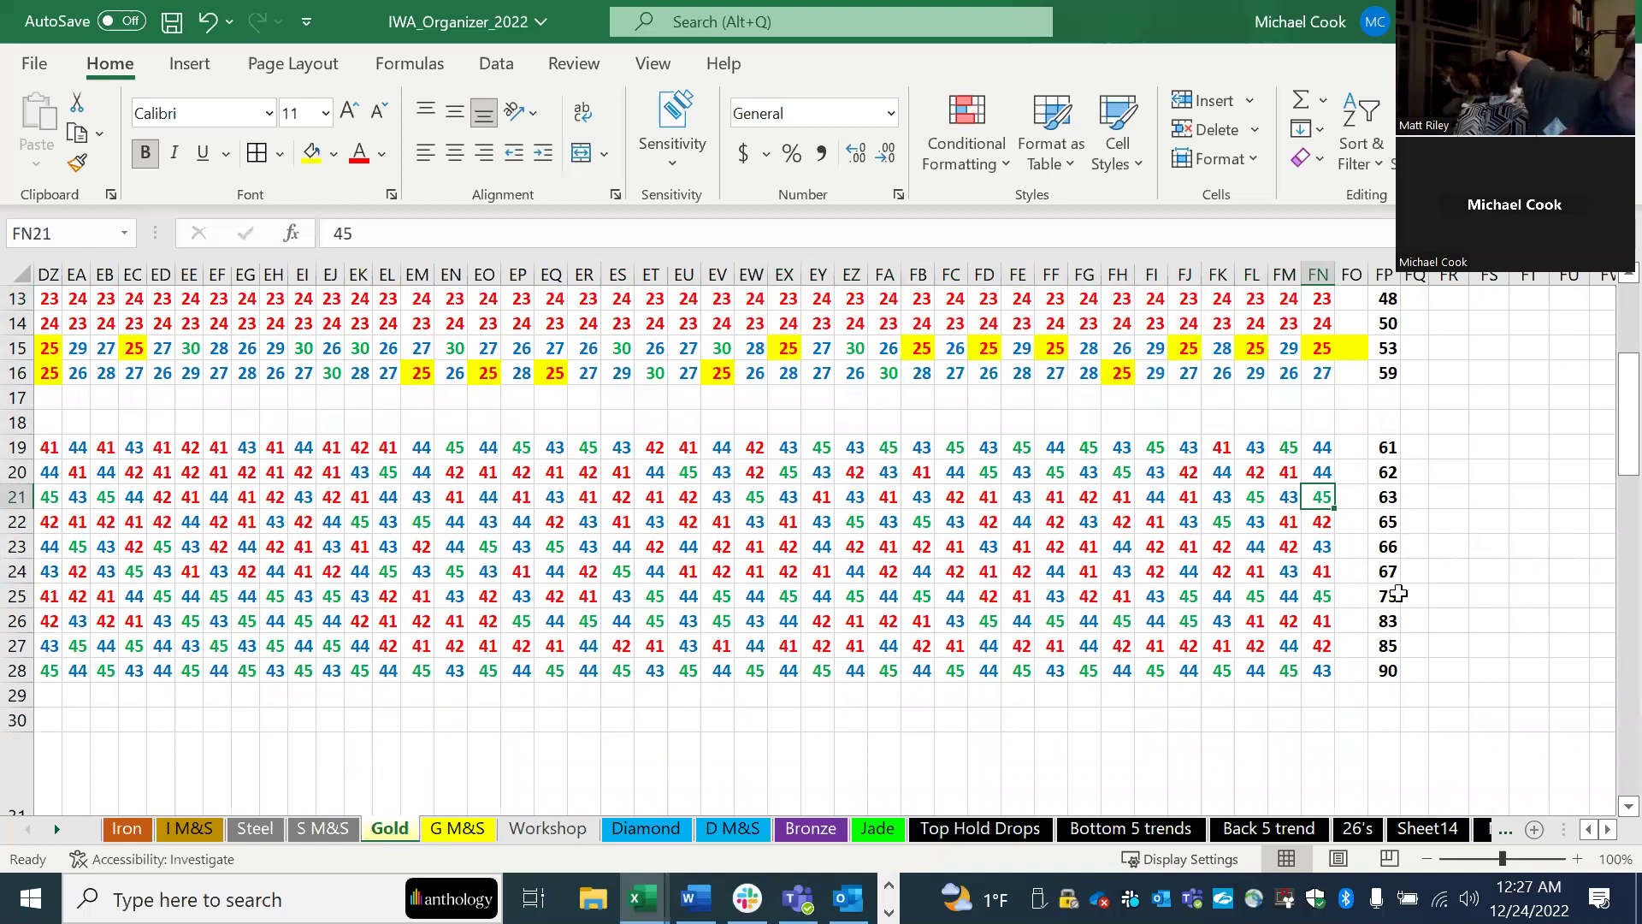
{"action": "left_click", "coordinate": [1324, 597]}
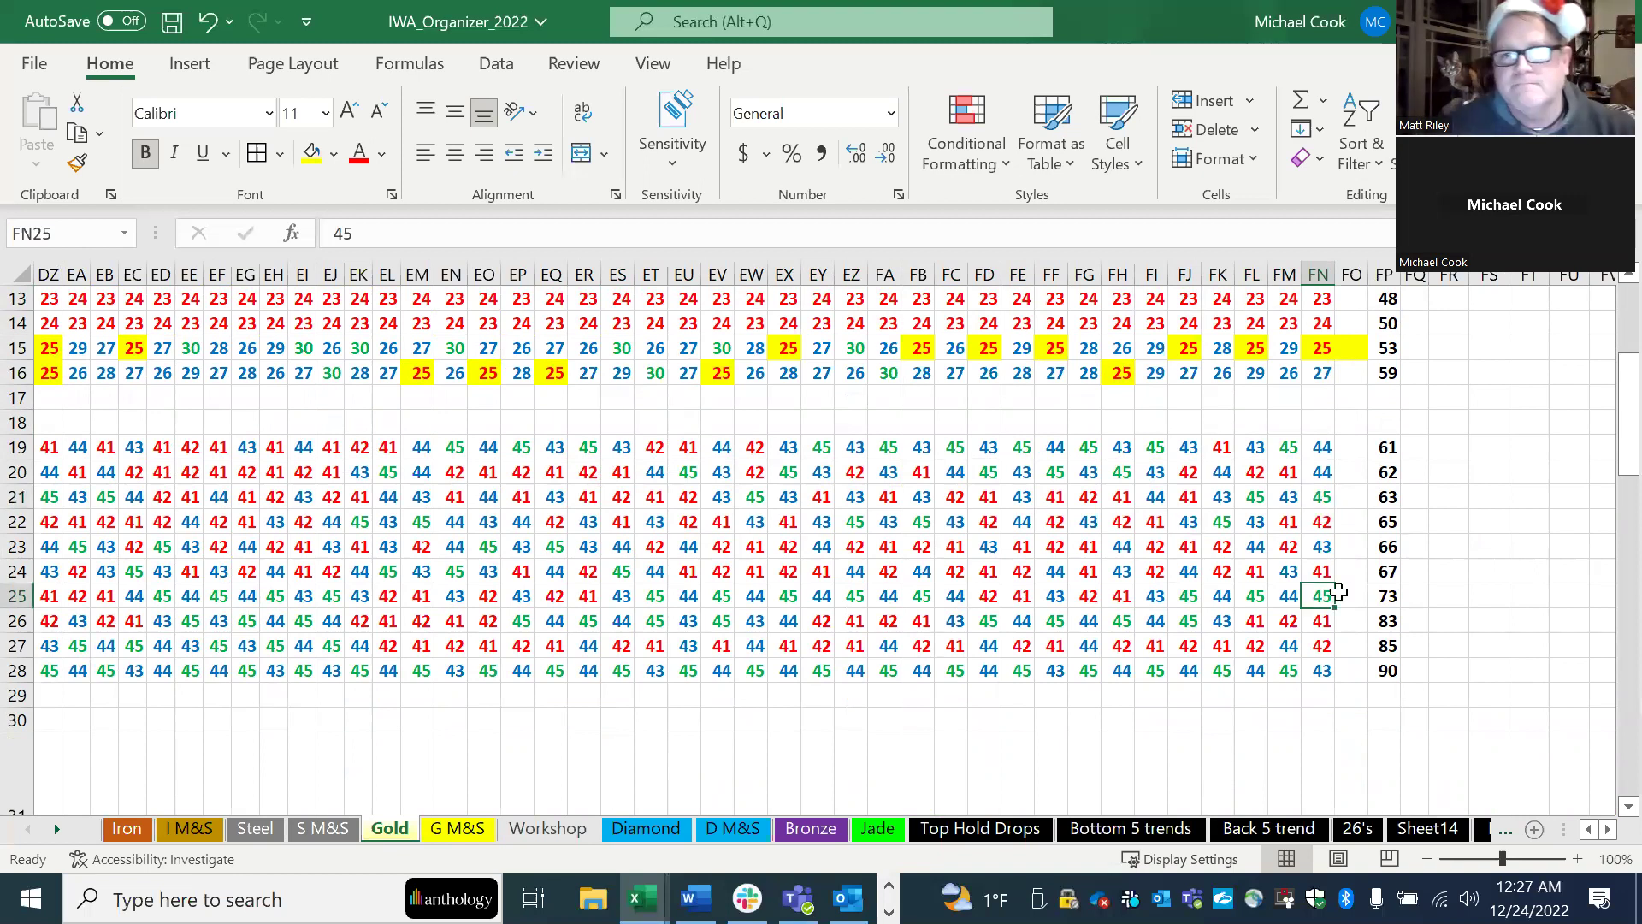
{"action": "left_click", "coordinate": [1293, 604]}
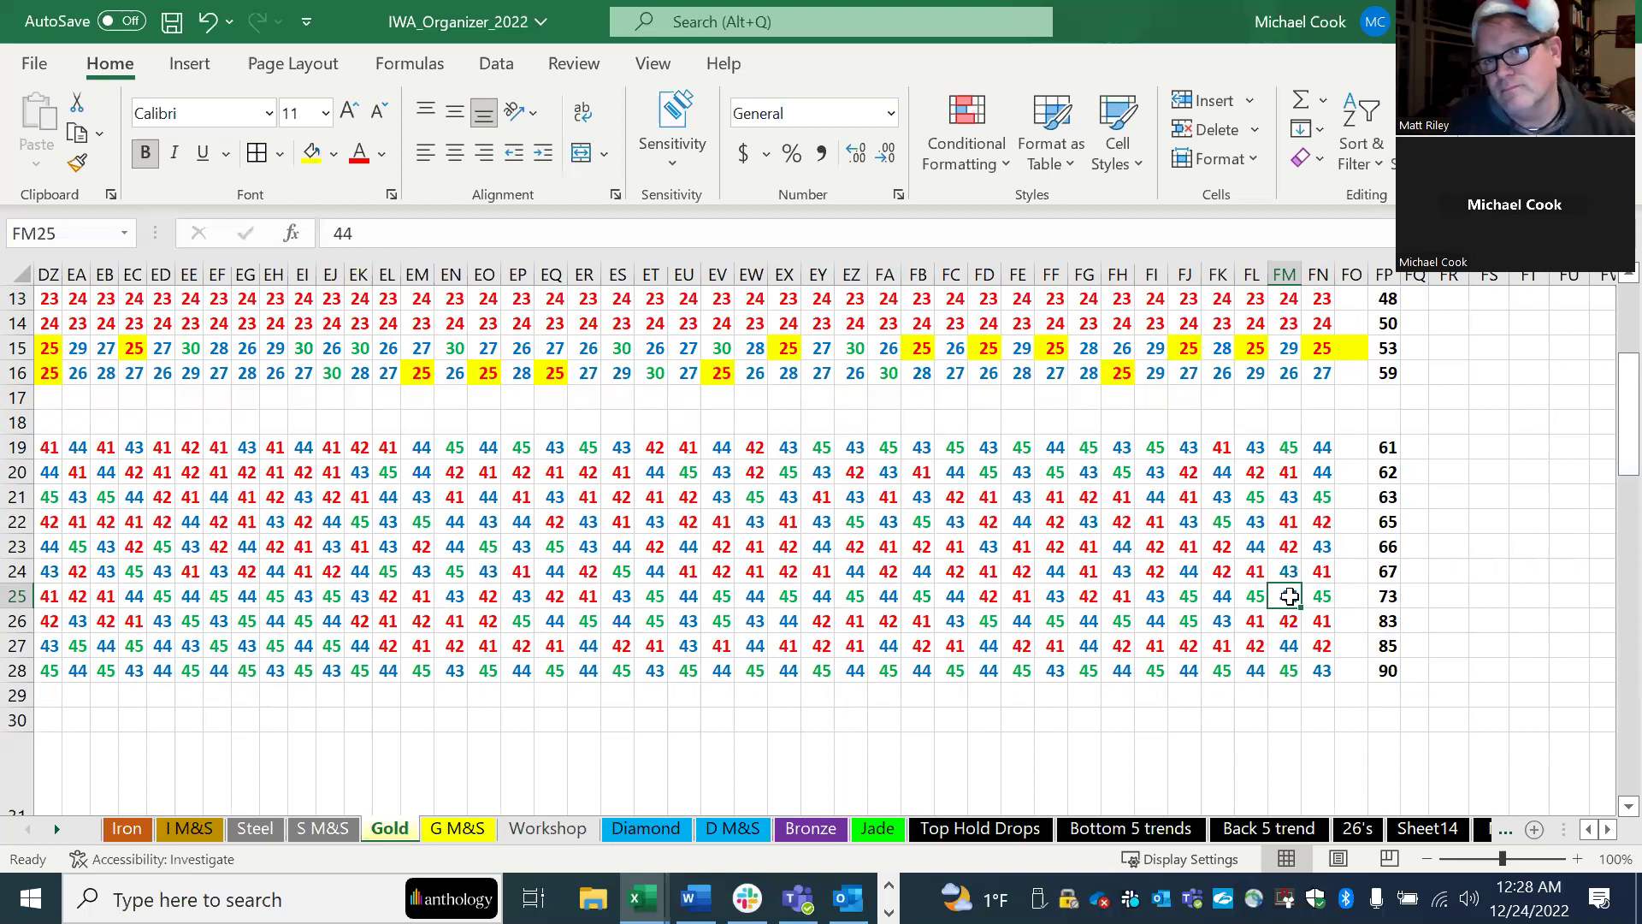
{"action": "left_click", "coordinate": [1288, 494]}
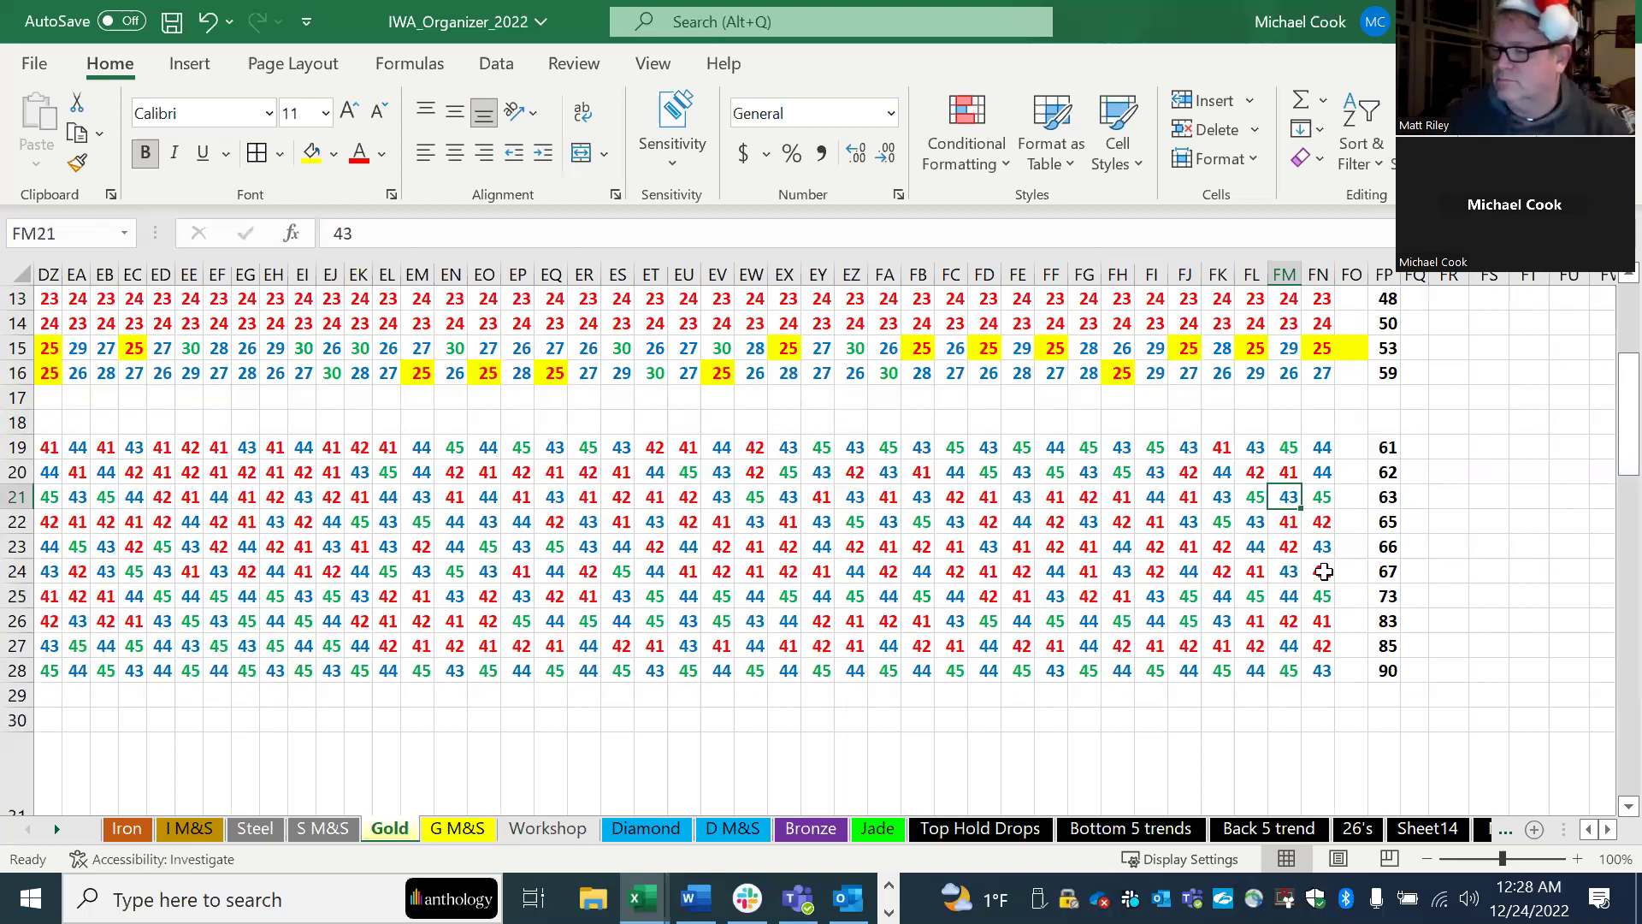
{"action": "scroll", "coordinate": [1324, 572], "scroll_direction": "up", "scroll_amount": 4}
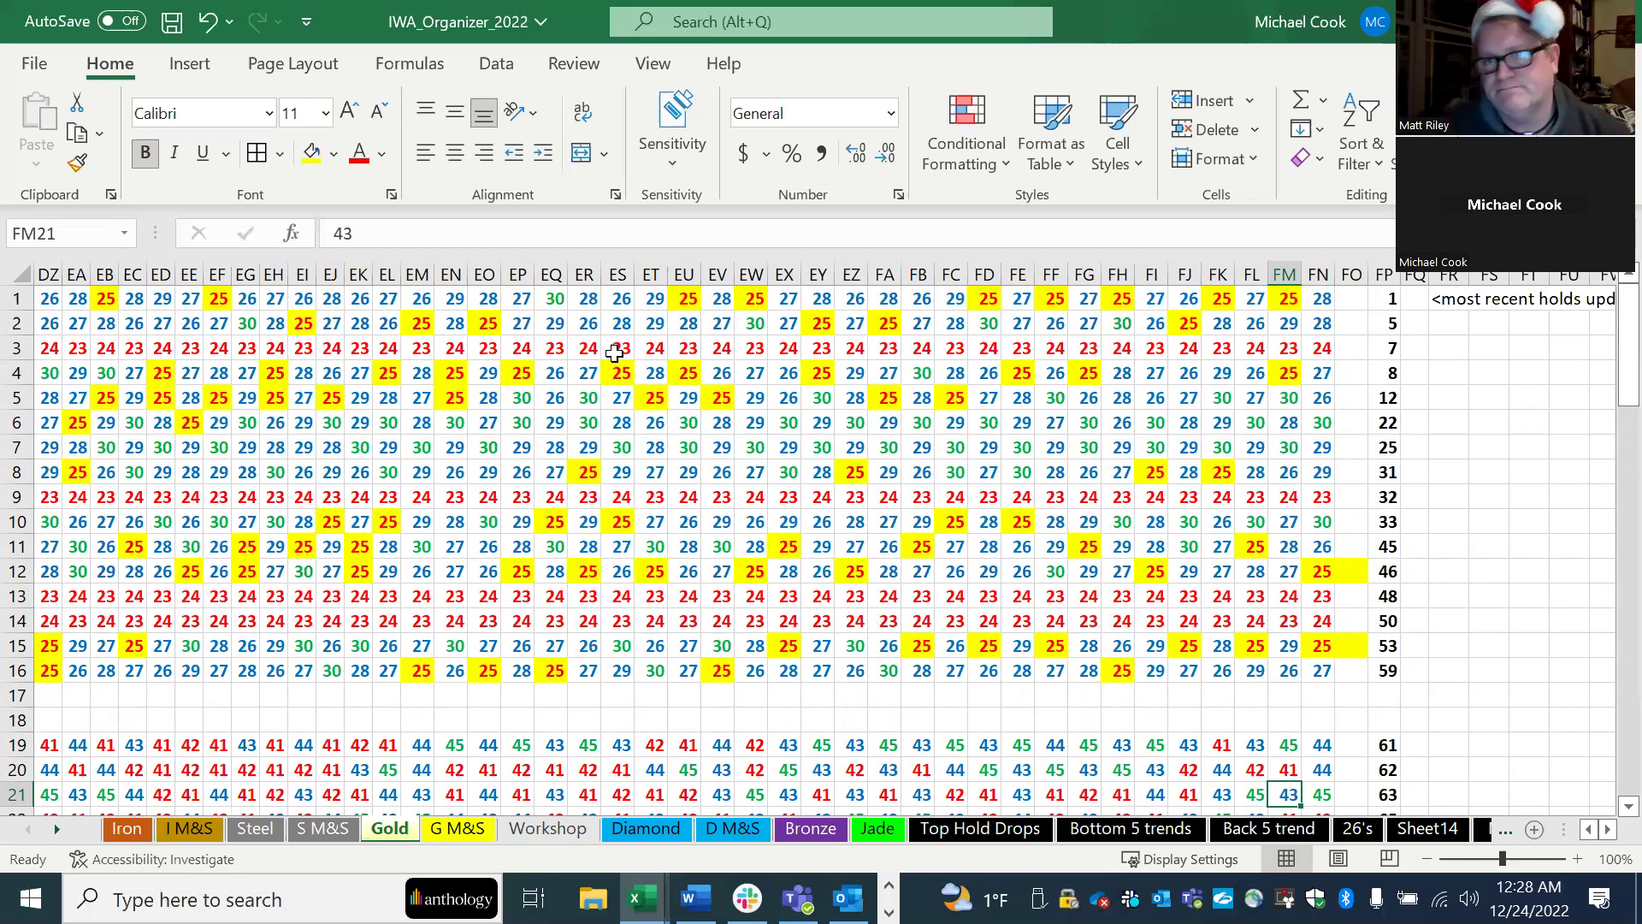
{"action": "scroll", "coordinate": [988, 626], "scroll_direction": "down", "scroll_amount": 4}
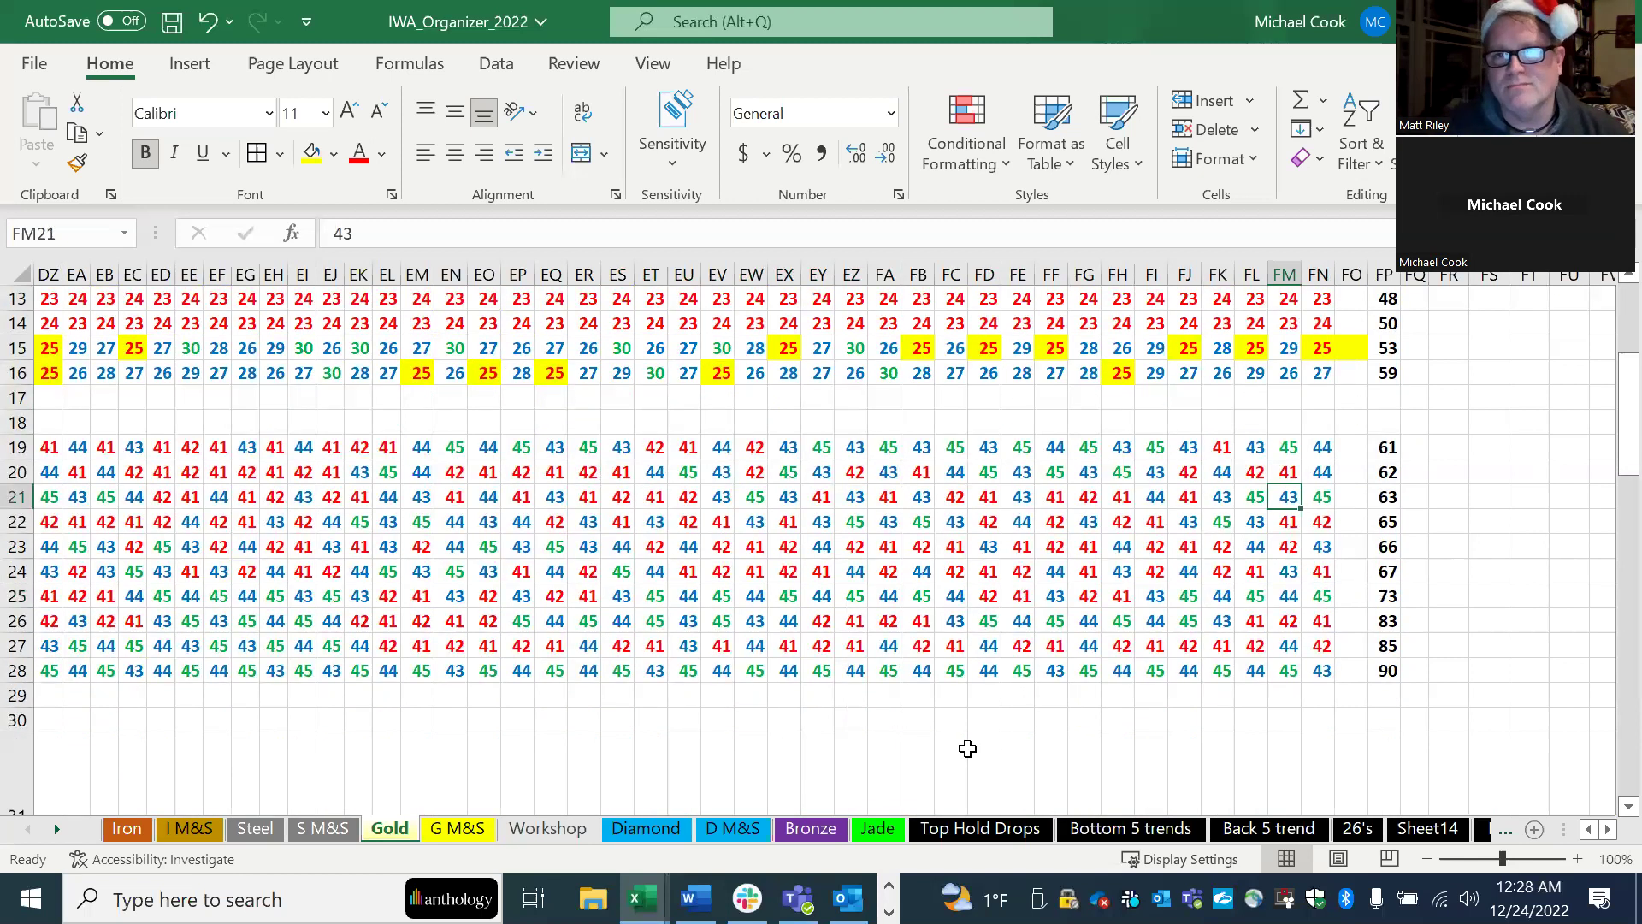
{"action": "left_click", "coordinate": [1288, 596]}
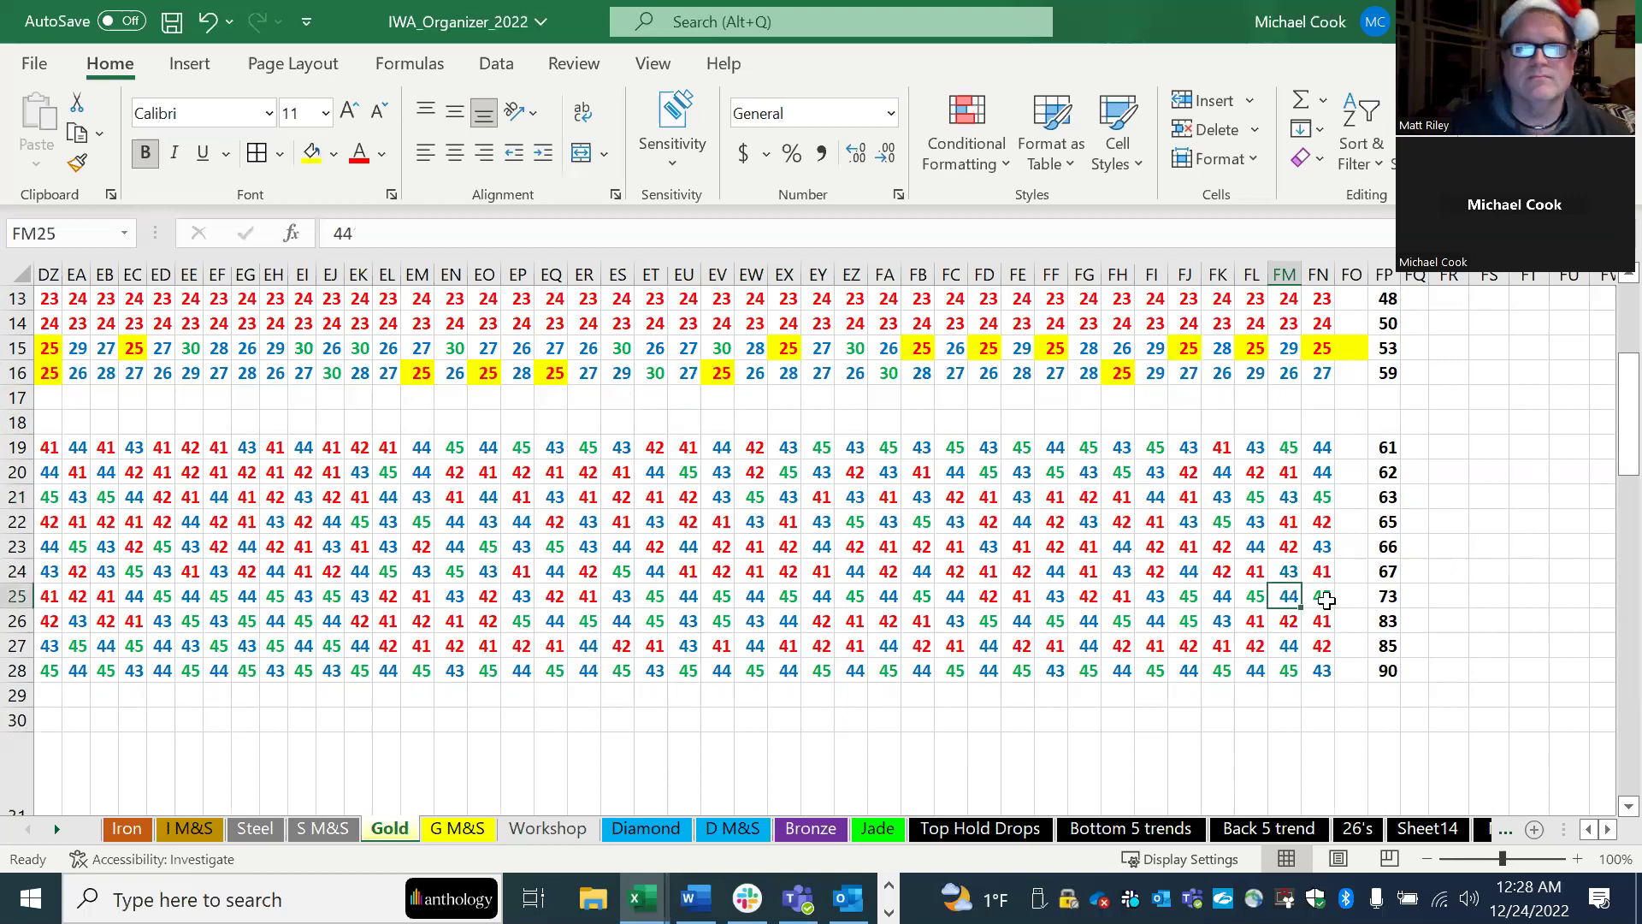
{"action": "left_click", "coordinate": [1287, 498]}
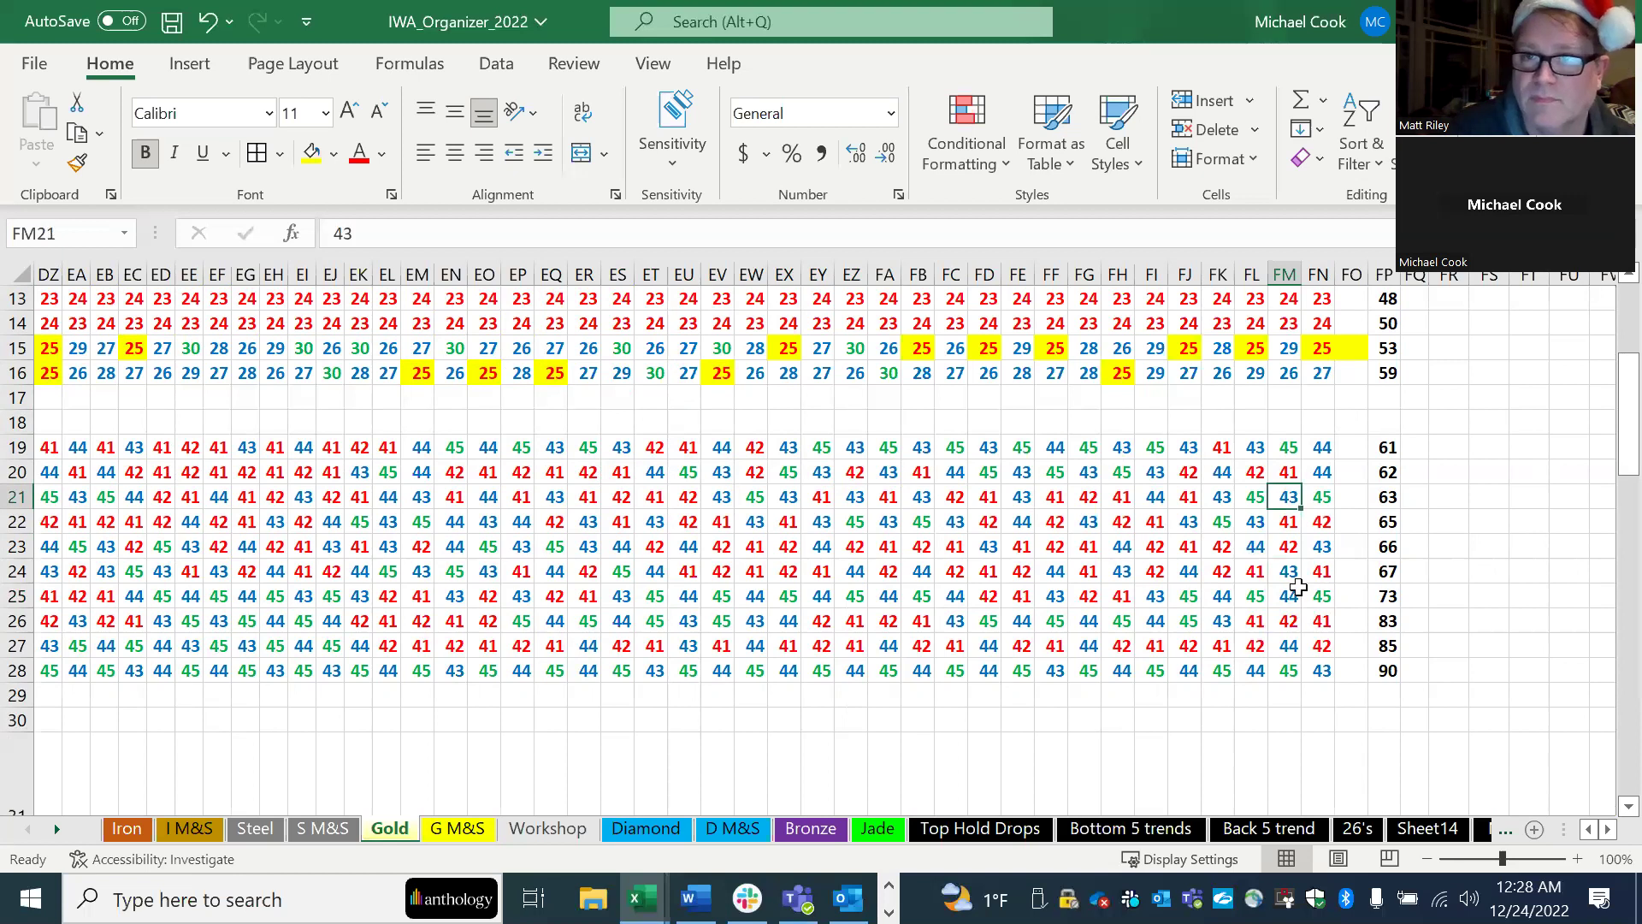
Step: On the Back 5 trend sheet, examine the Gold block's past cycles, starting from the first value of cycle 1
{"action": "left_click", "coordinate": [1296, 831]}
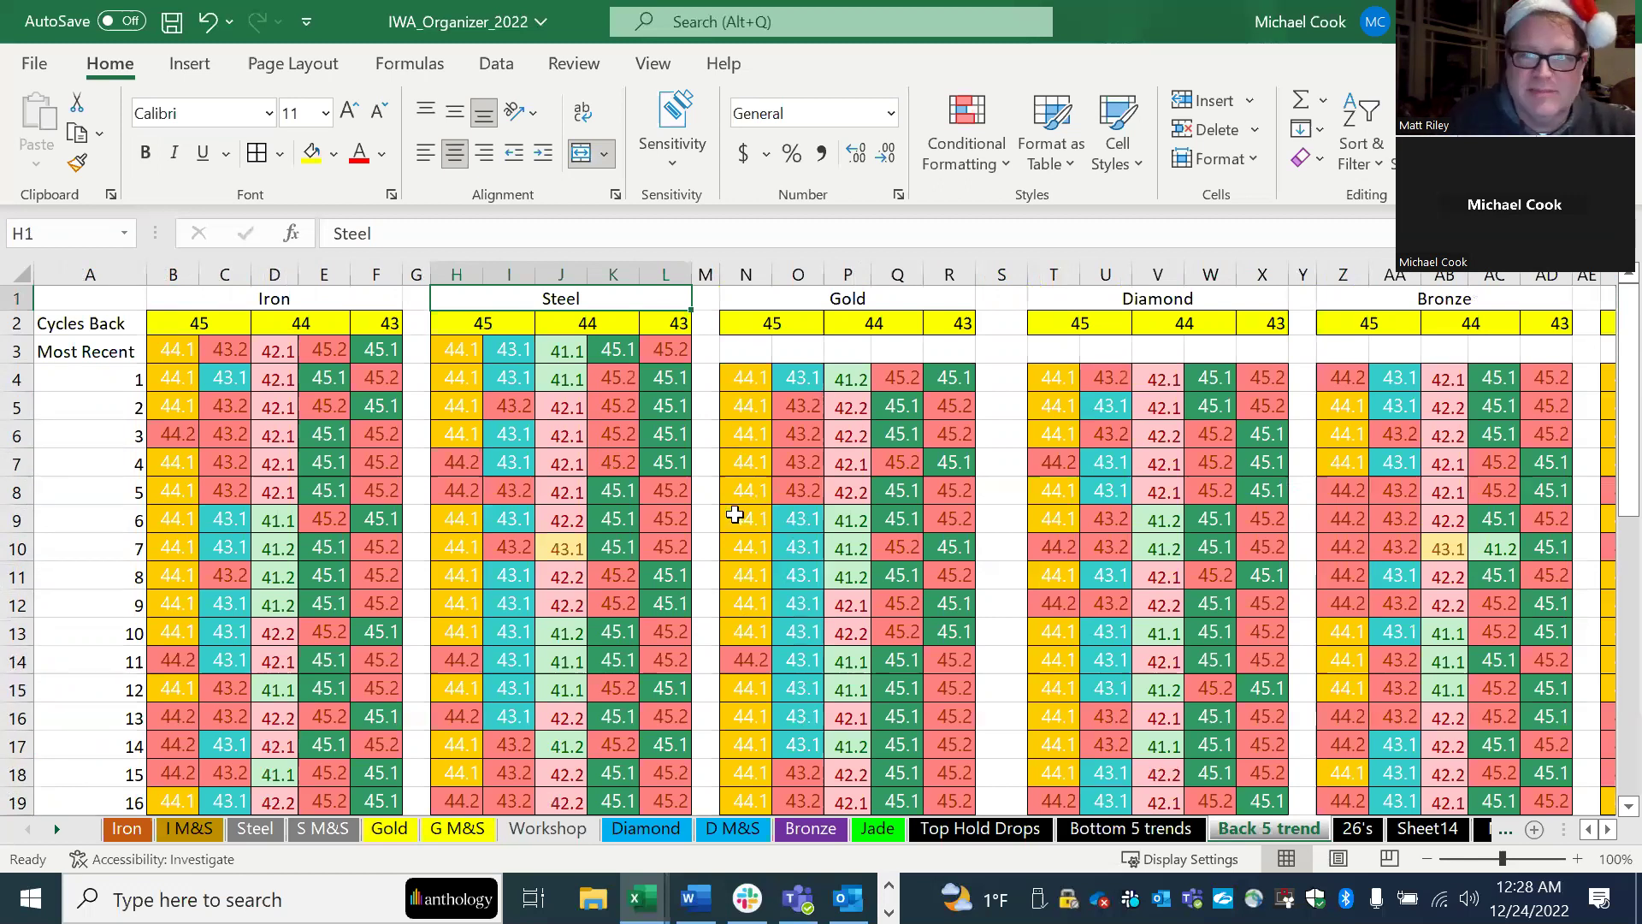
{"action": "left_click", "coordinate": [747, 375]}
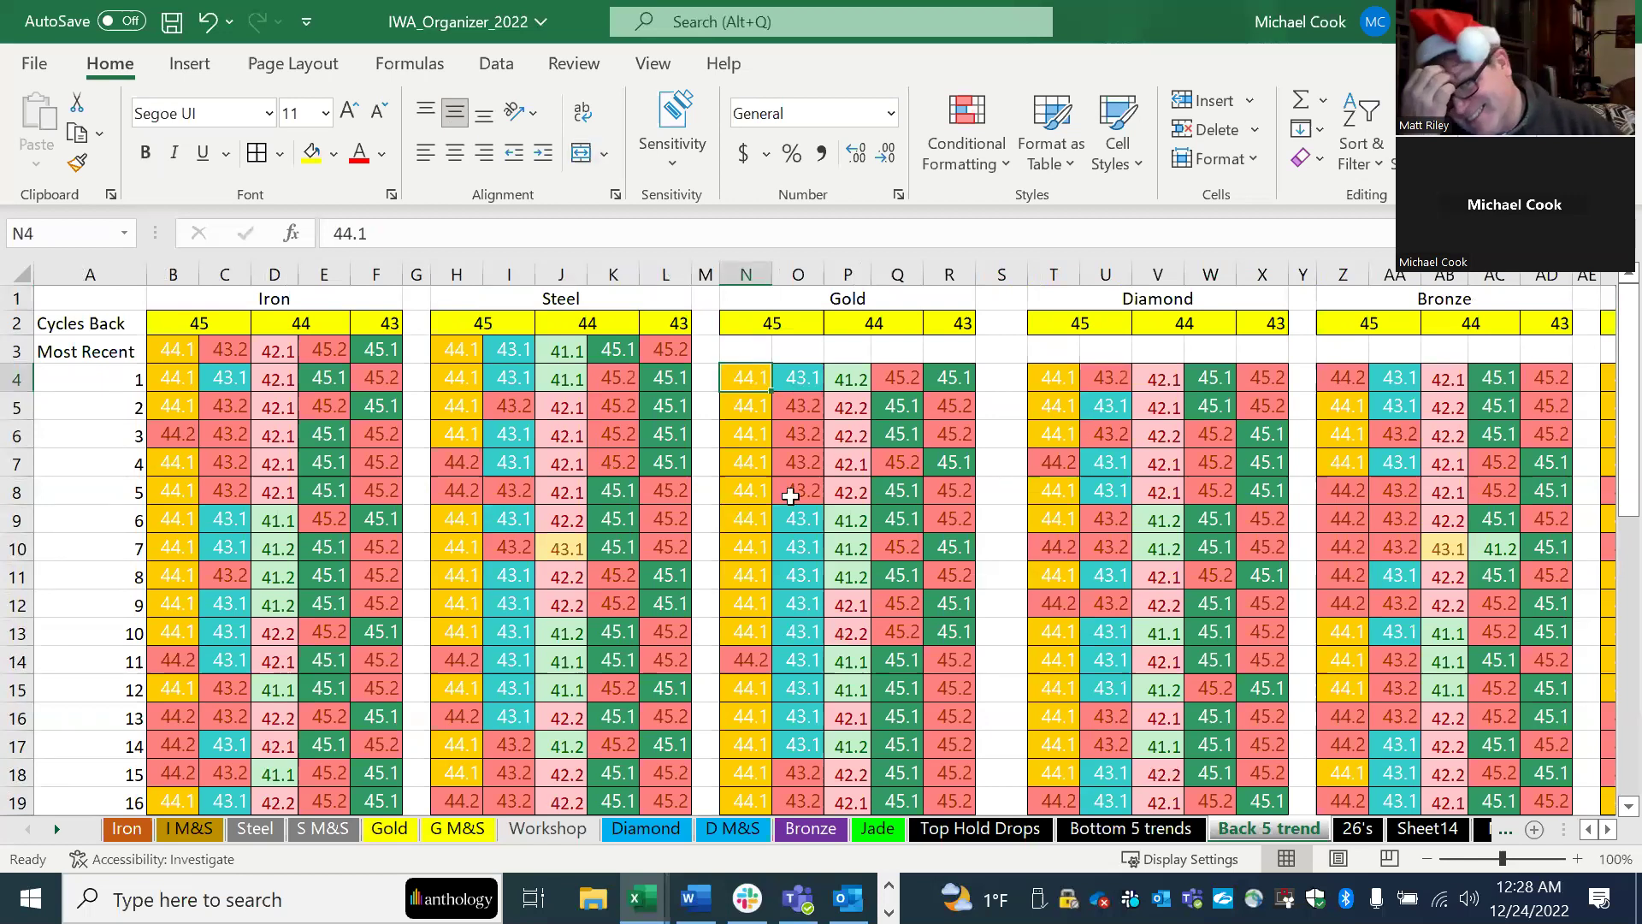
{"action": "scroll", "coordinate": [790, 496], "scroll_direction": "down", "scroll_amount": 3}
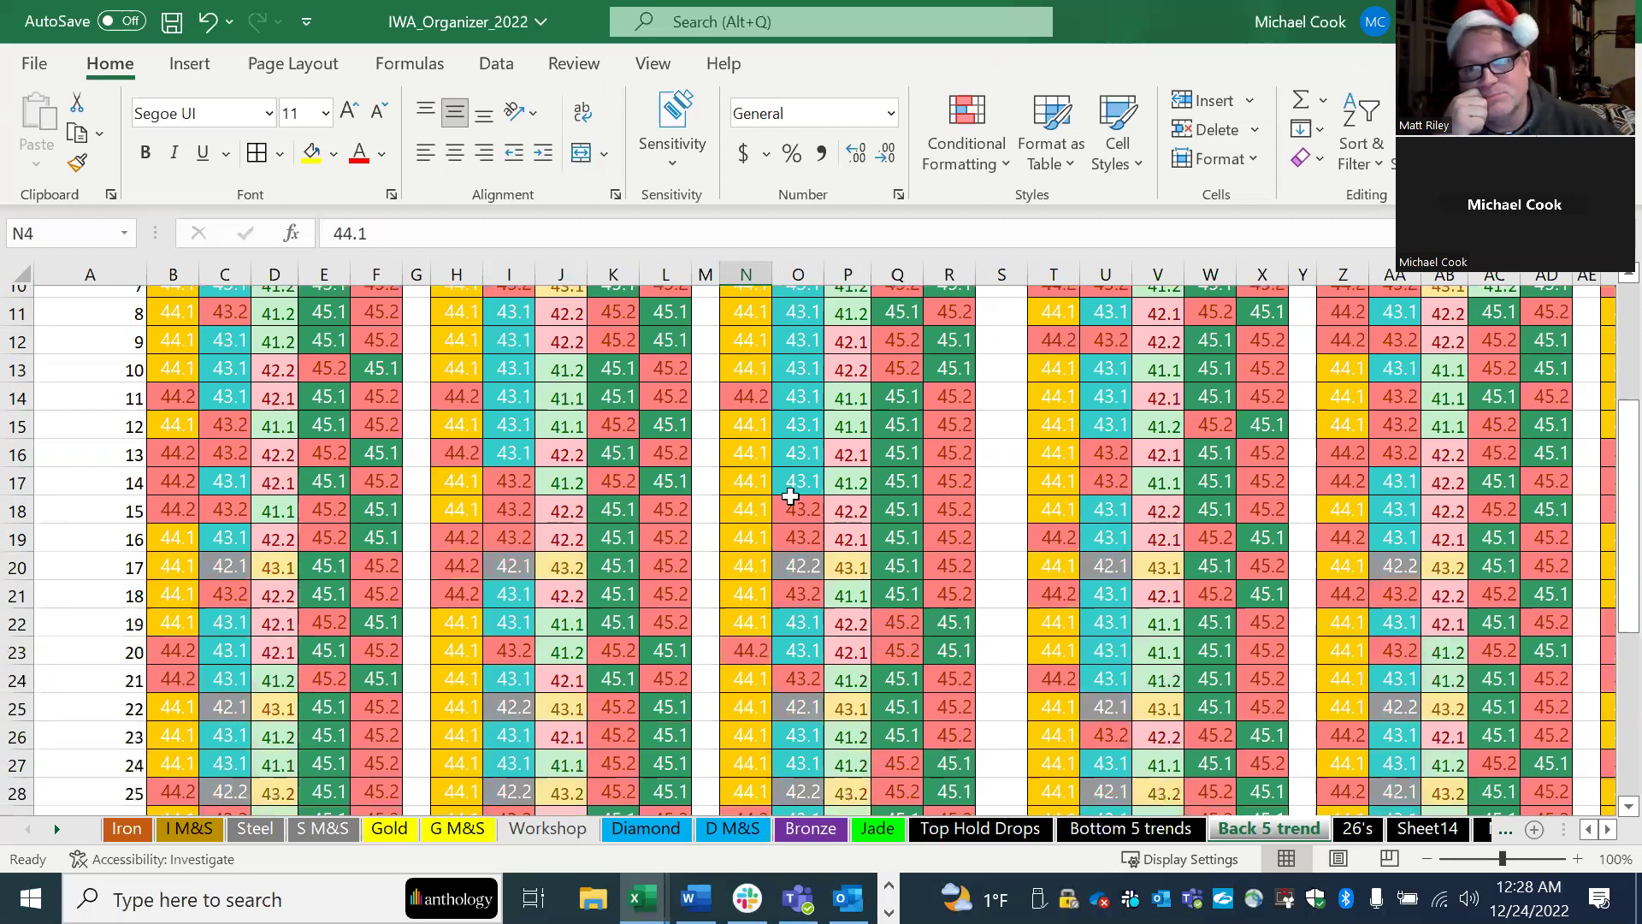
{"action": "scroll", "coordinate": [791, 496], "scroll_direction": "down", "scroll_amount": 2}
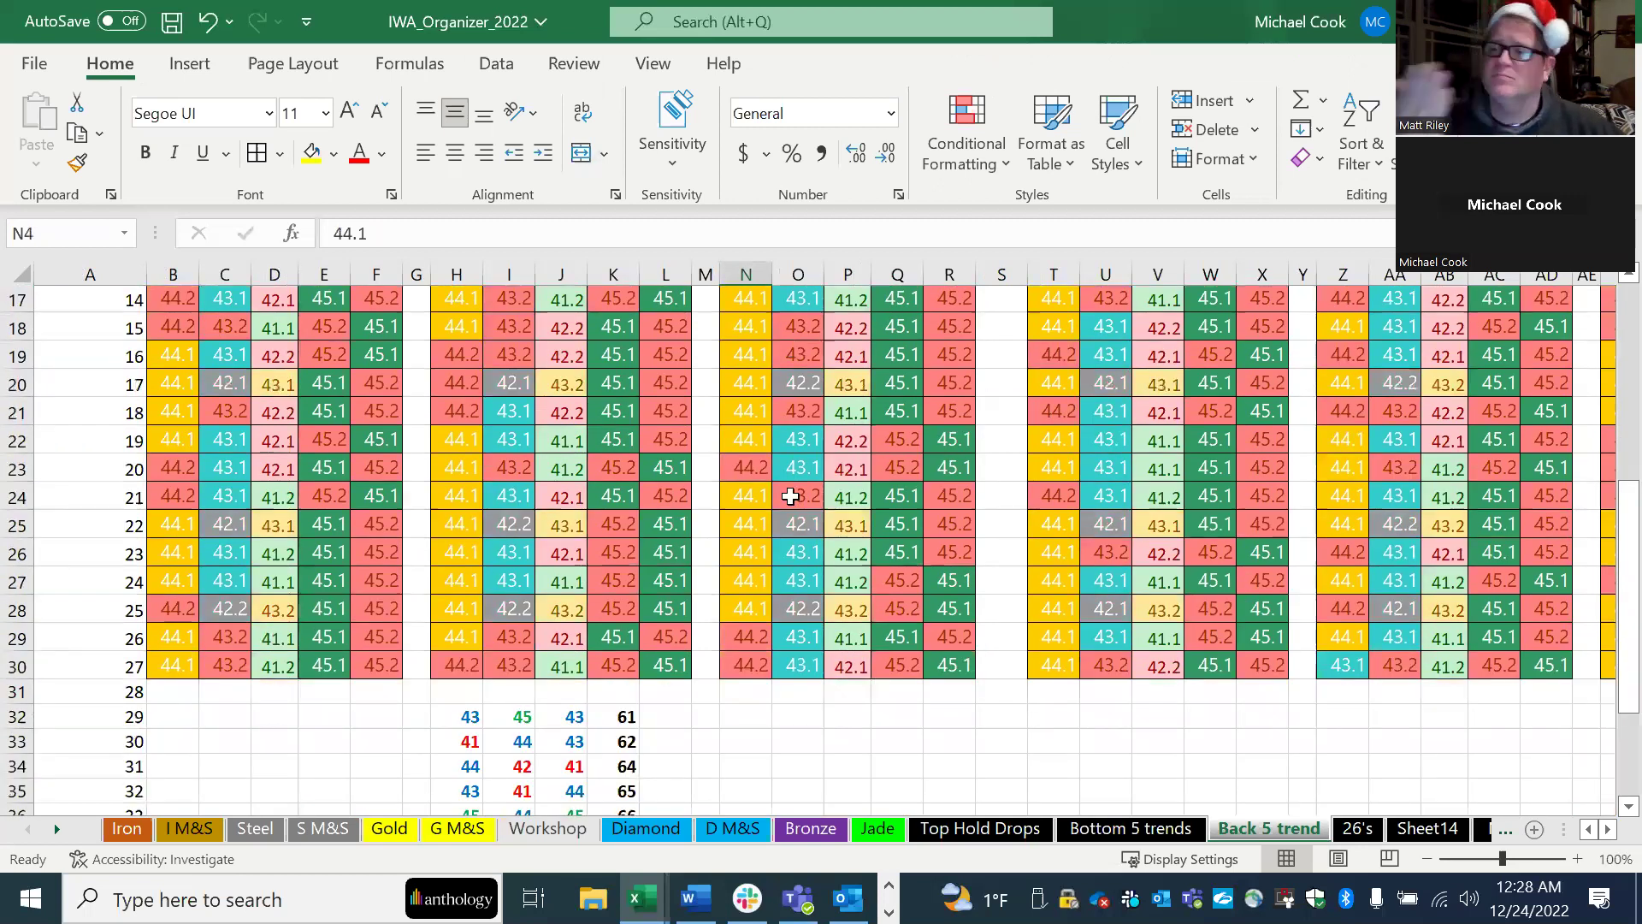
{"action": "scroll", "coordinate": [790, 497], "scroll_direction": "up", "scroll_amount": 1}
{"action": "scroll", "coordinate": [790, 496], "scroll_direction": "up", "scroll_amount": 5}
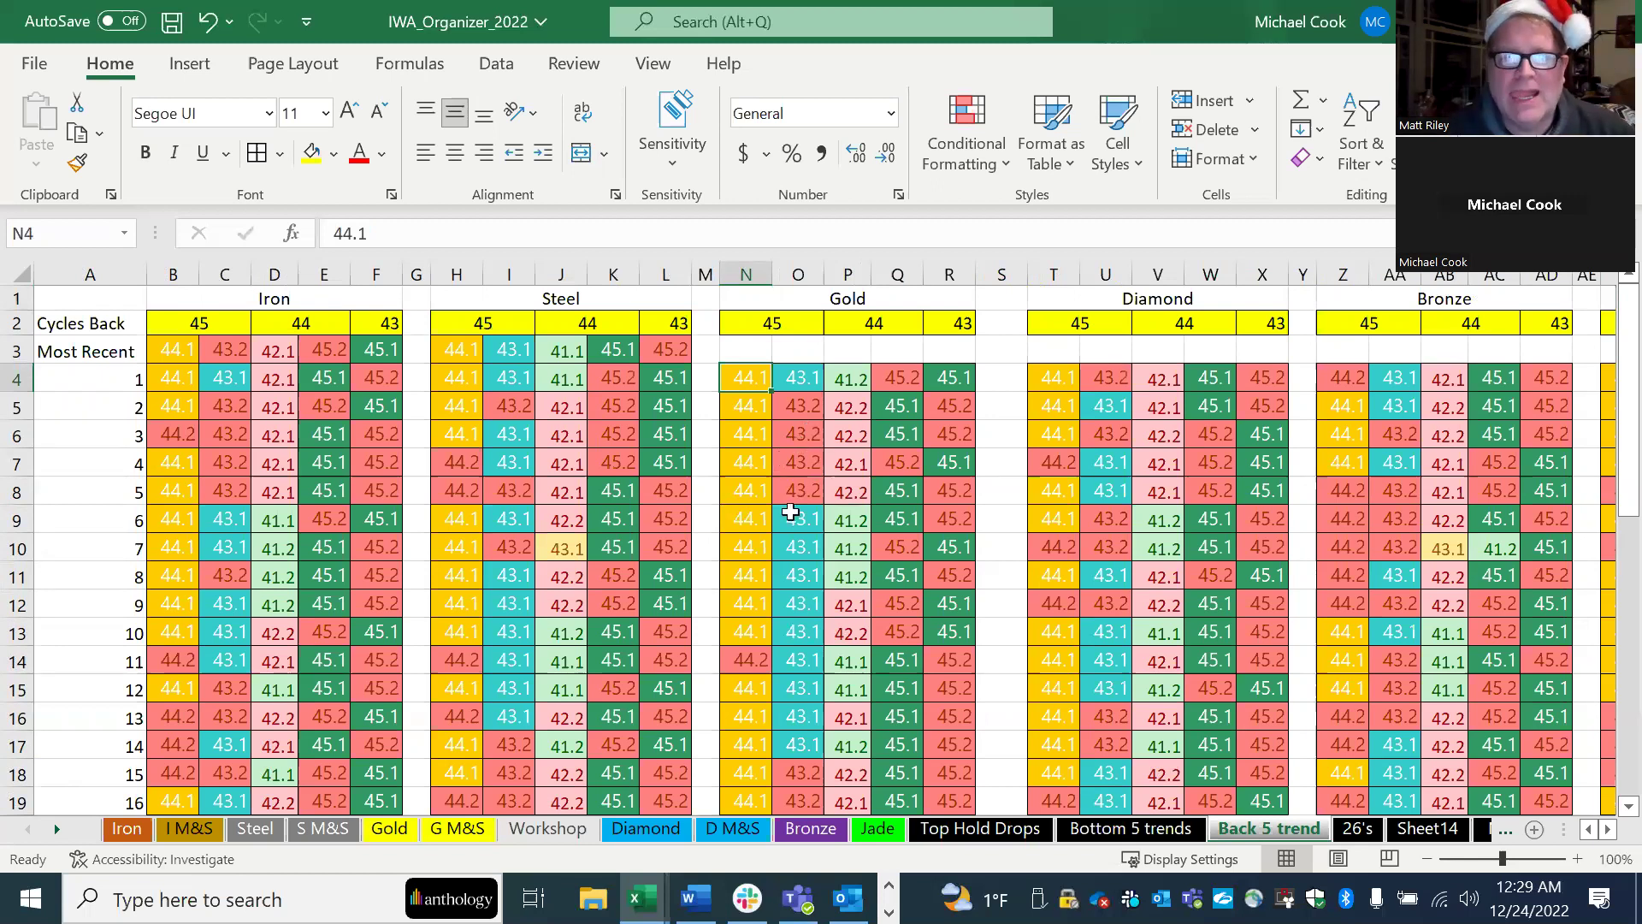
{"action": "scroll", "coordinate": [790, 511], "scroll_direction": "down", "scroll_amount": 2}
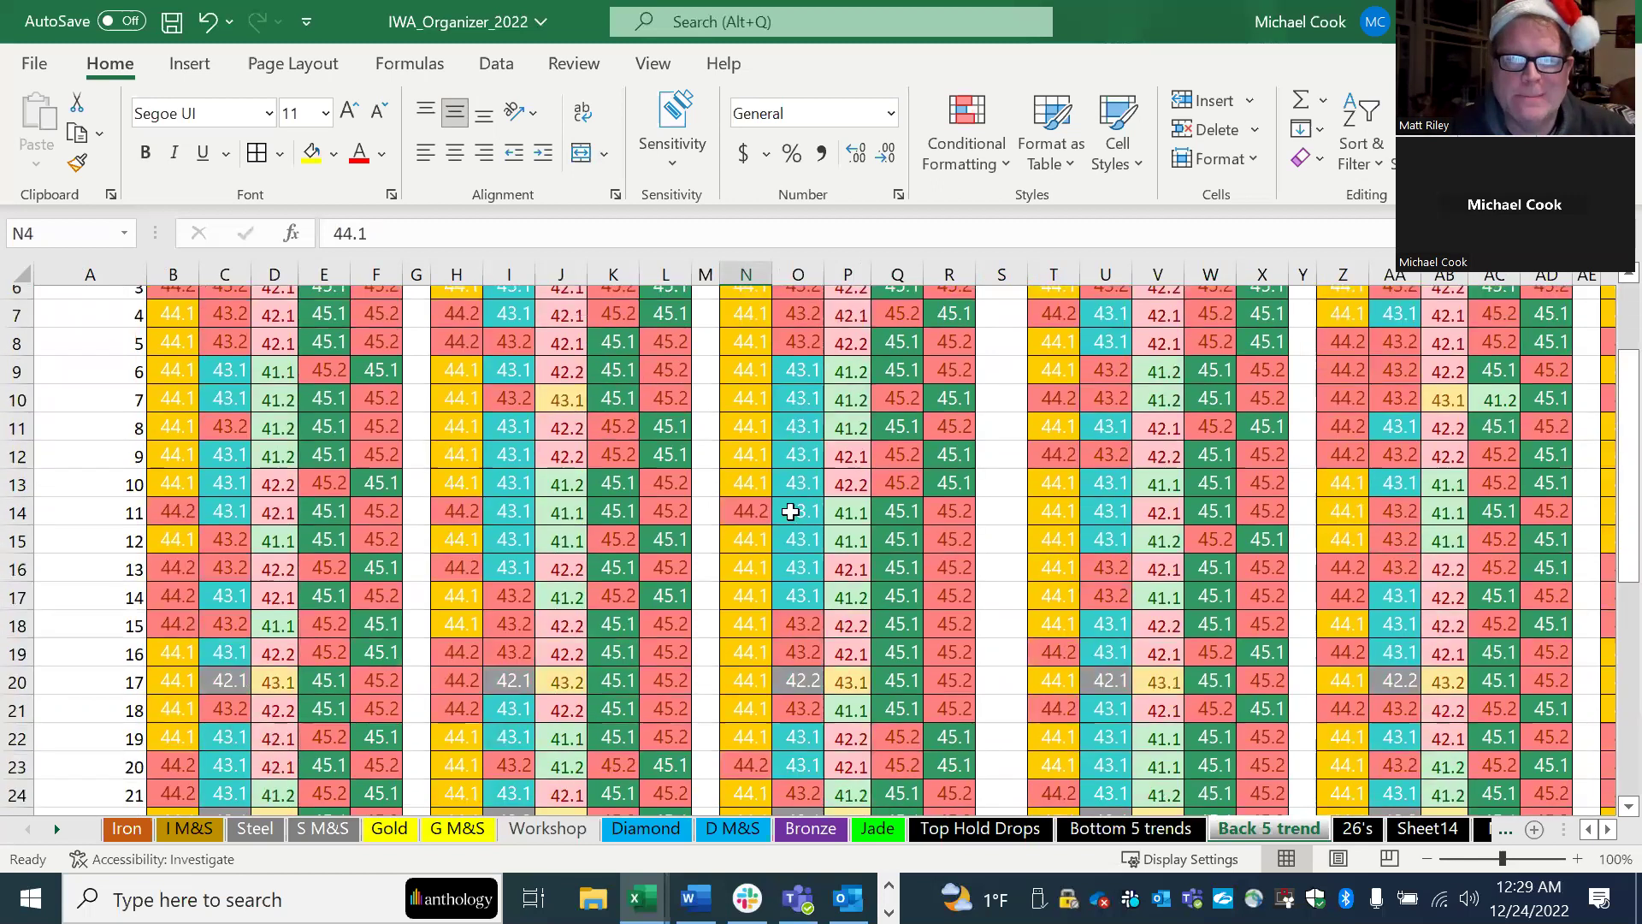
{"action": "scroll", "coordinate": [792, 506], "scroll_direction": "up", "scroll_amount": 2}
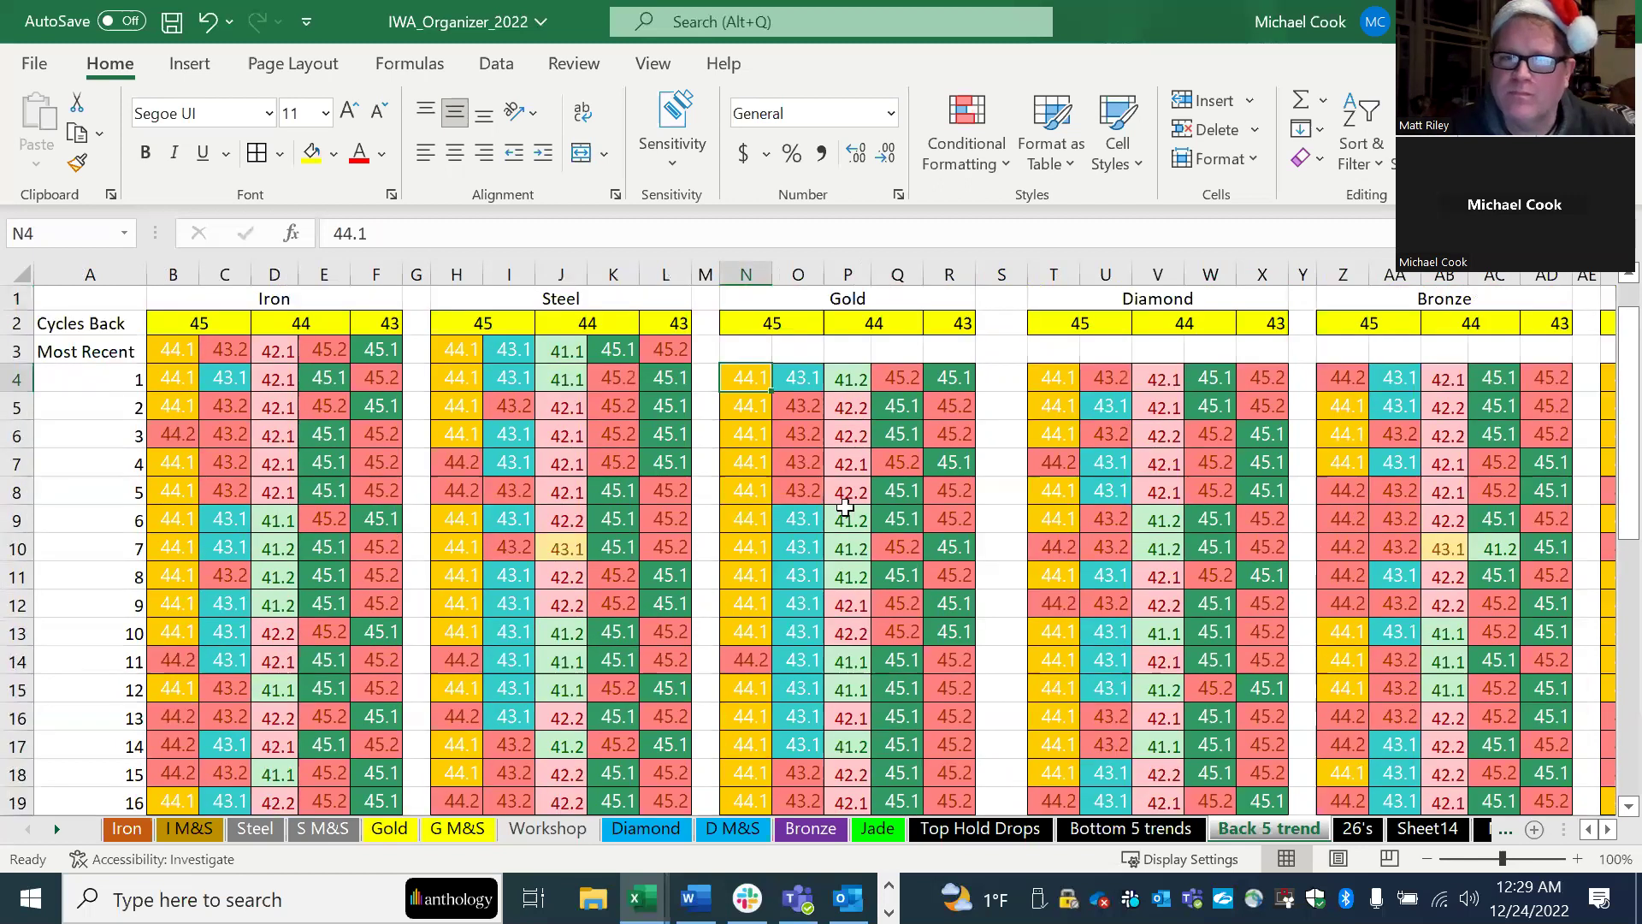
{"action": "scroll", "coordinate": [799, 493], "scroll_direction": "down", "scroll_amount": 1}
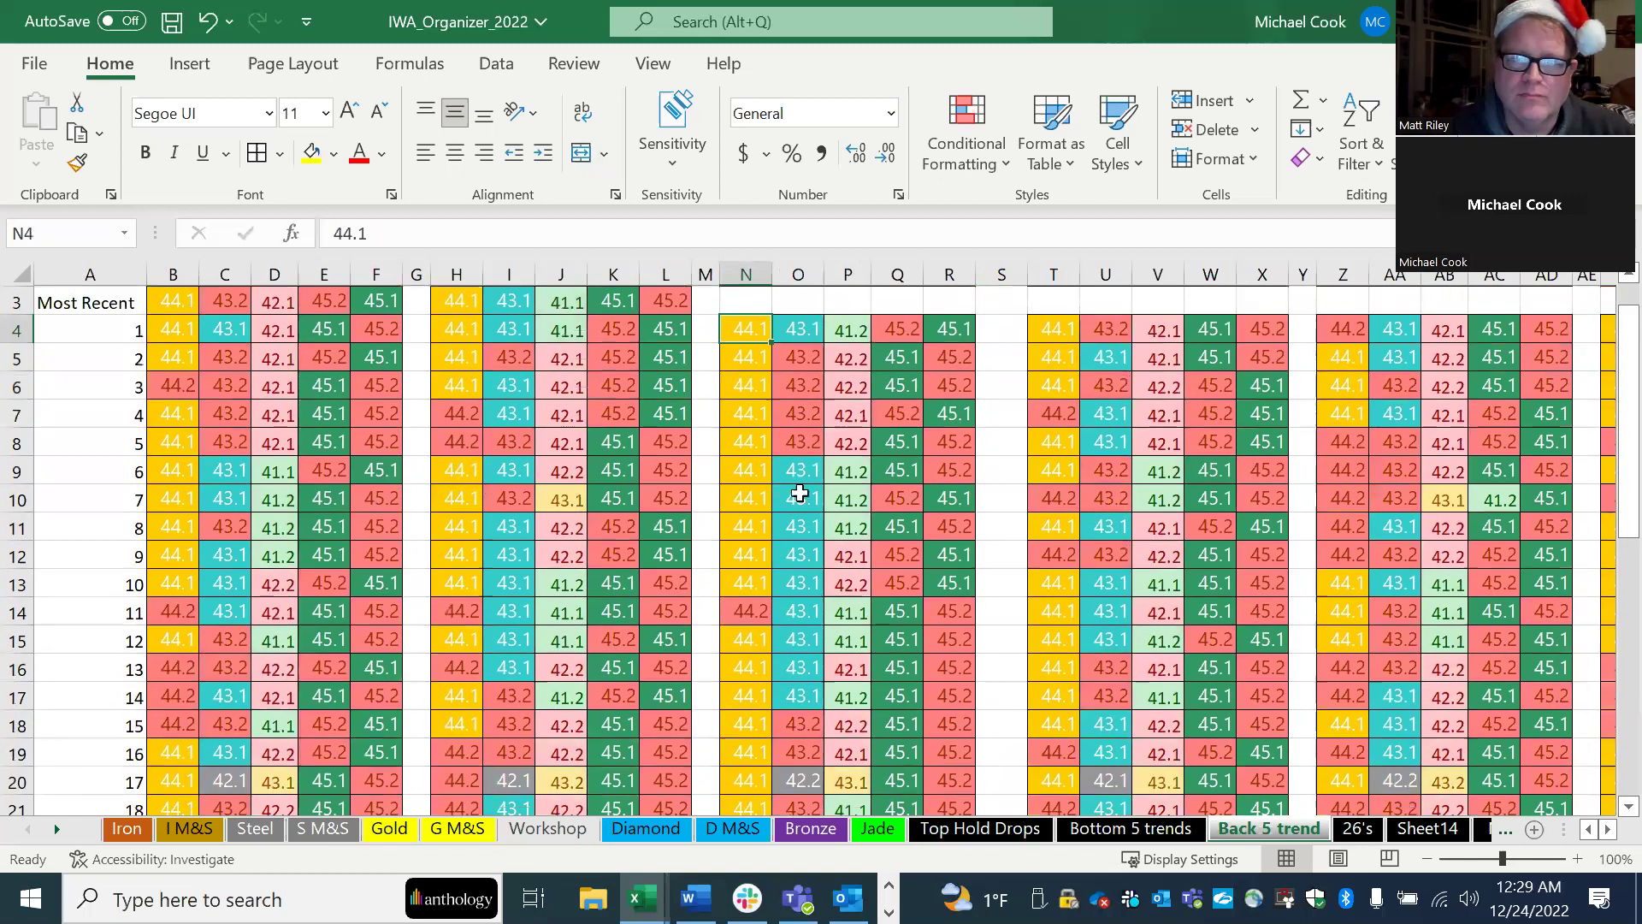
{"action": "scroll", "coordinate": [799, 493], "scroll_direction": "down", "scroll_amount": 5}
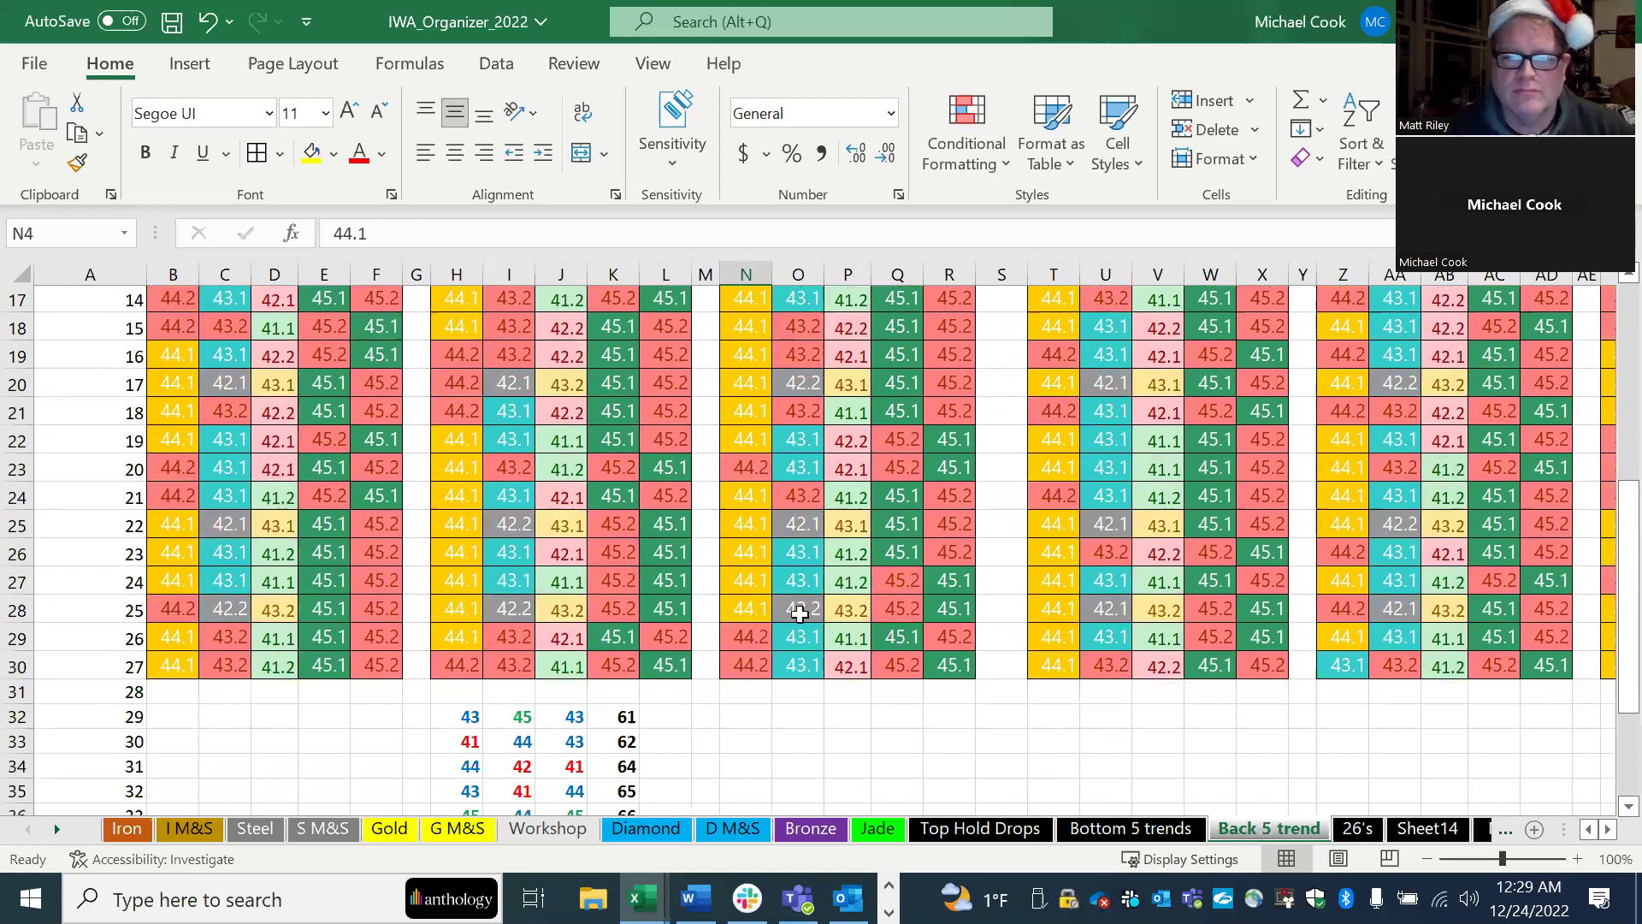
{"action": "scroll", "coordinate": [799, 613], "scroll_direction": "up", "scroll_amount": 5}
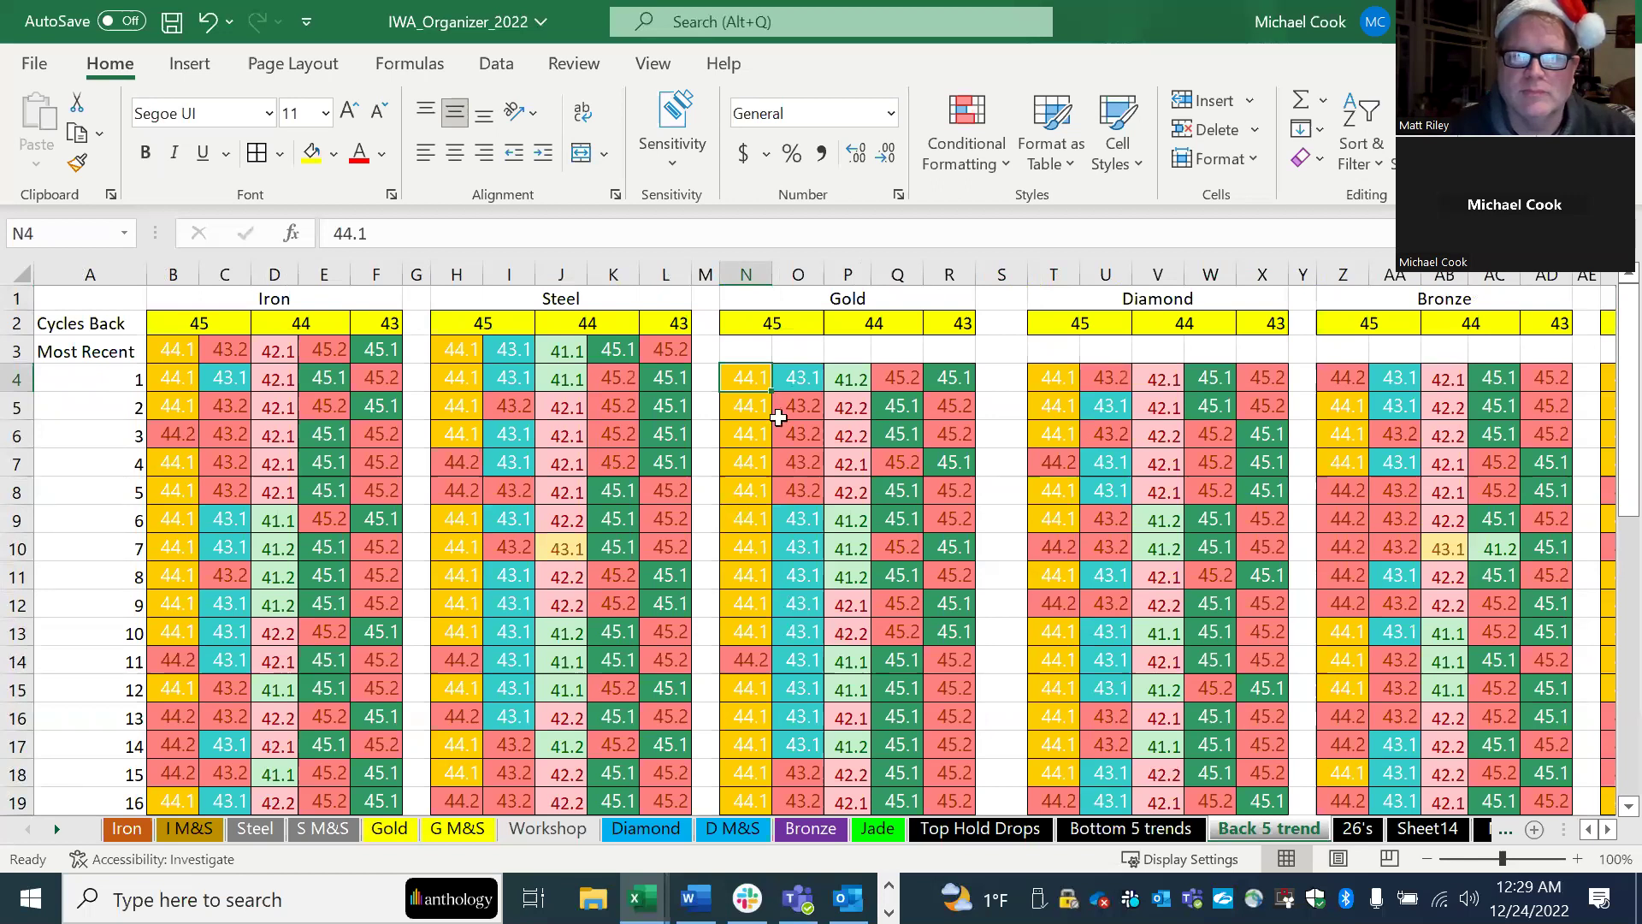
Step: Compare the two Gold values under 45 from cycle 1 back through the older cycles, selecting the pairs for cycles 20 and 21
{"action": "left_click", "coordinate": [798, 379]}
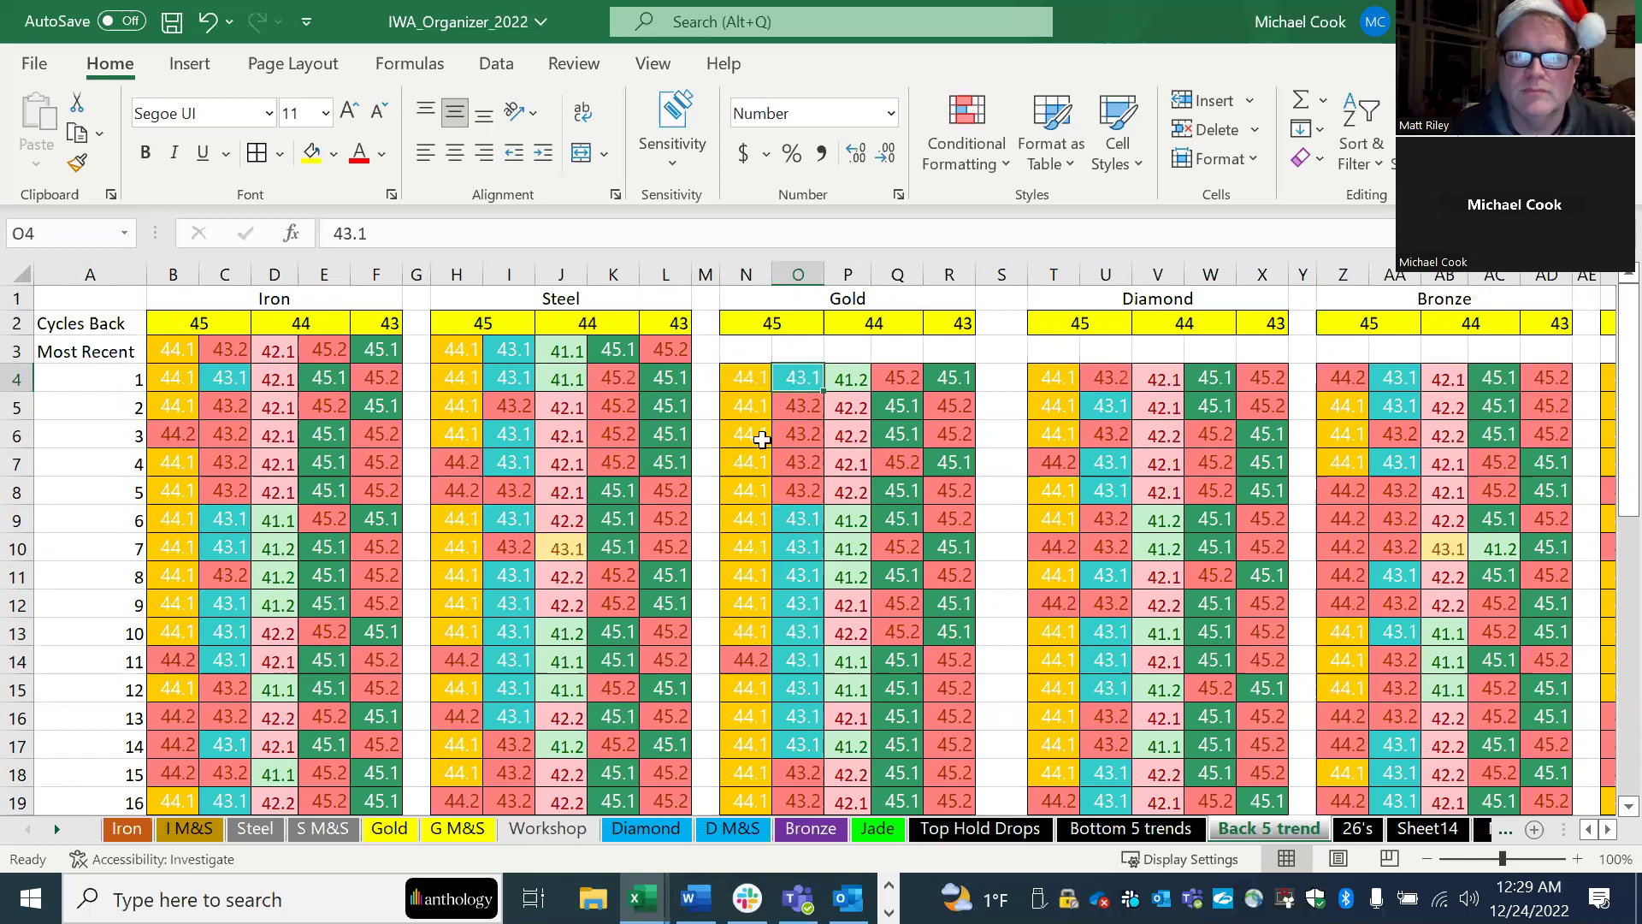
{"action": "scroll", "coordinate": [762, 451], "scroll_direction": "down", "scroll_amount": 1}
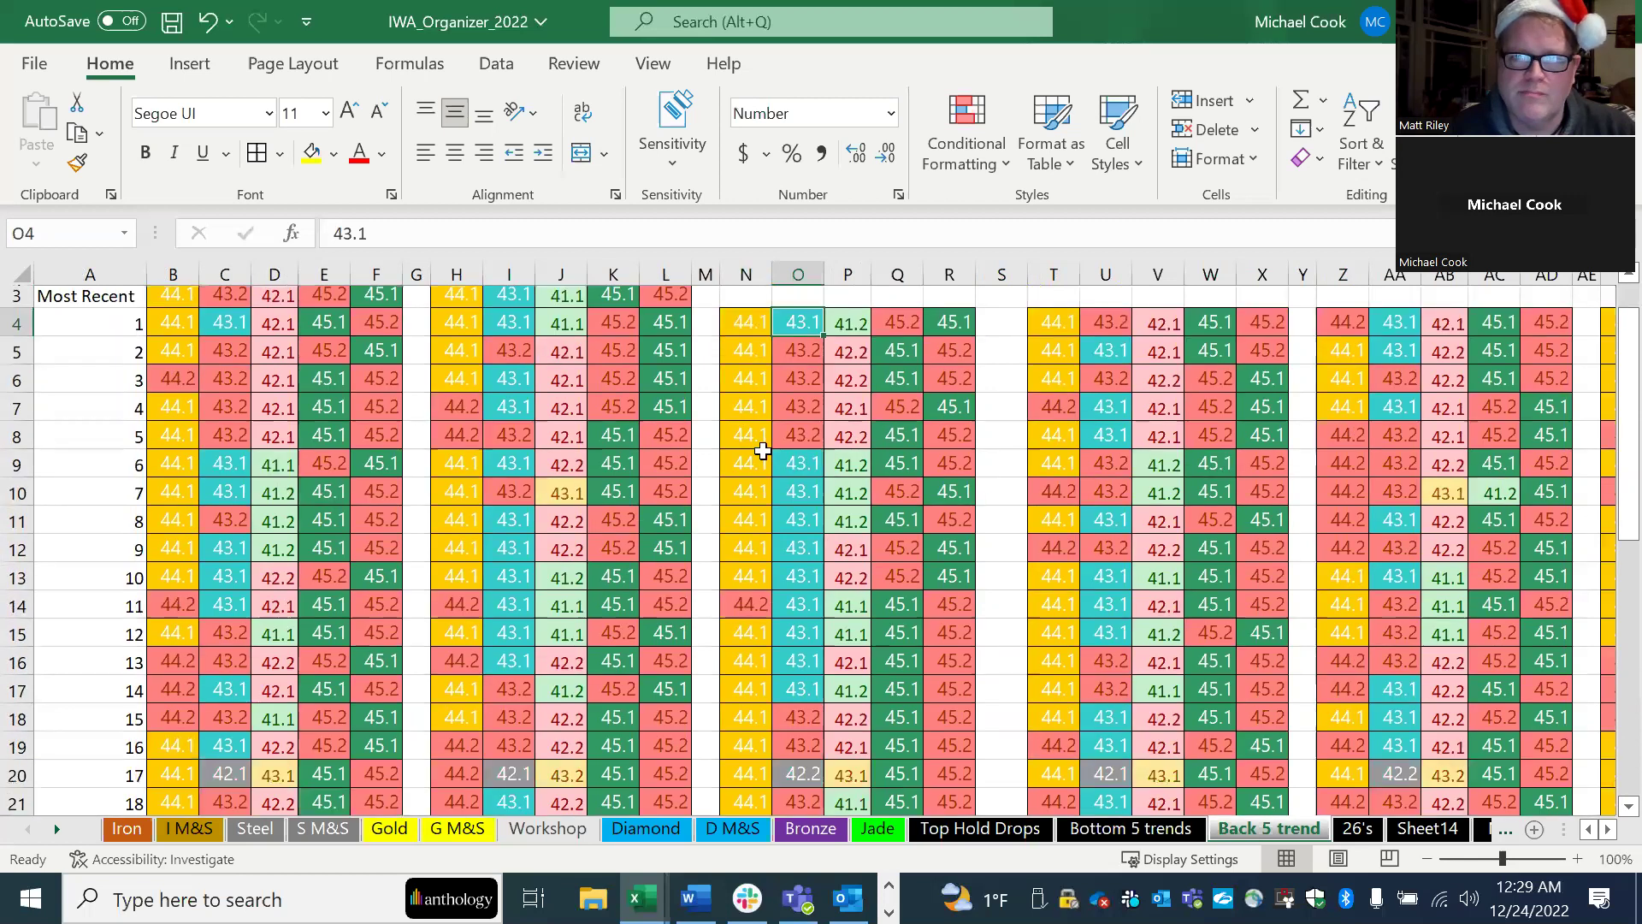
{"action": "scroll", "coordinate": [762, 450], "scroll_direction": "down", "scroll_amount": 3}
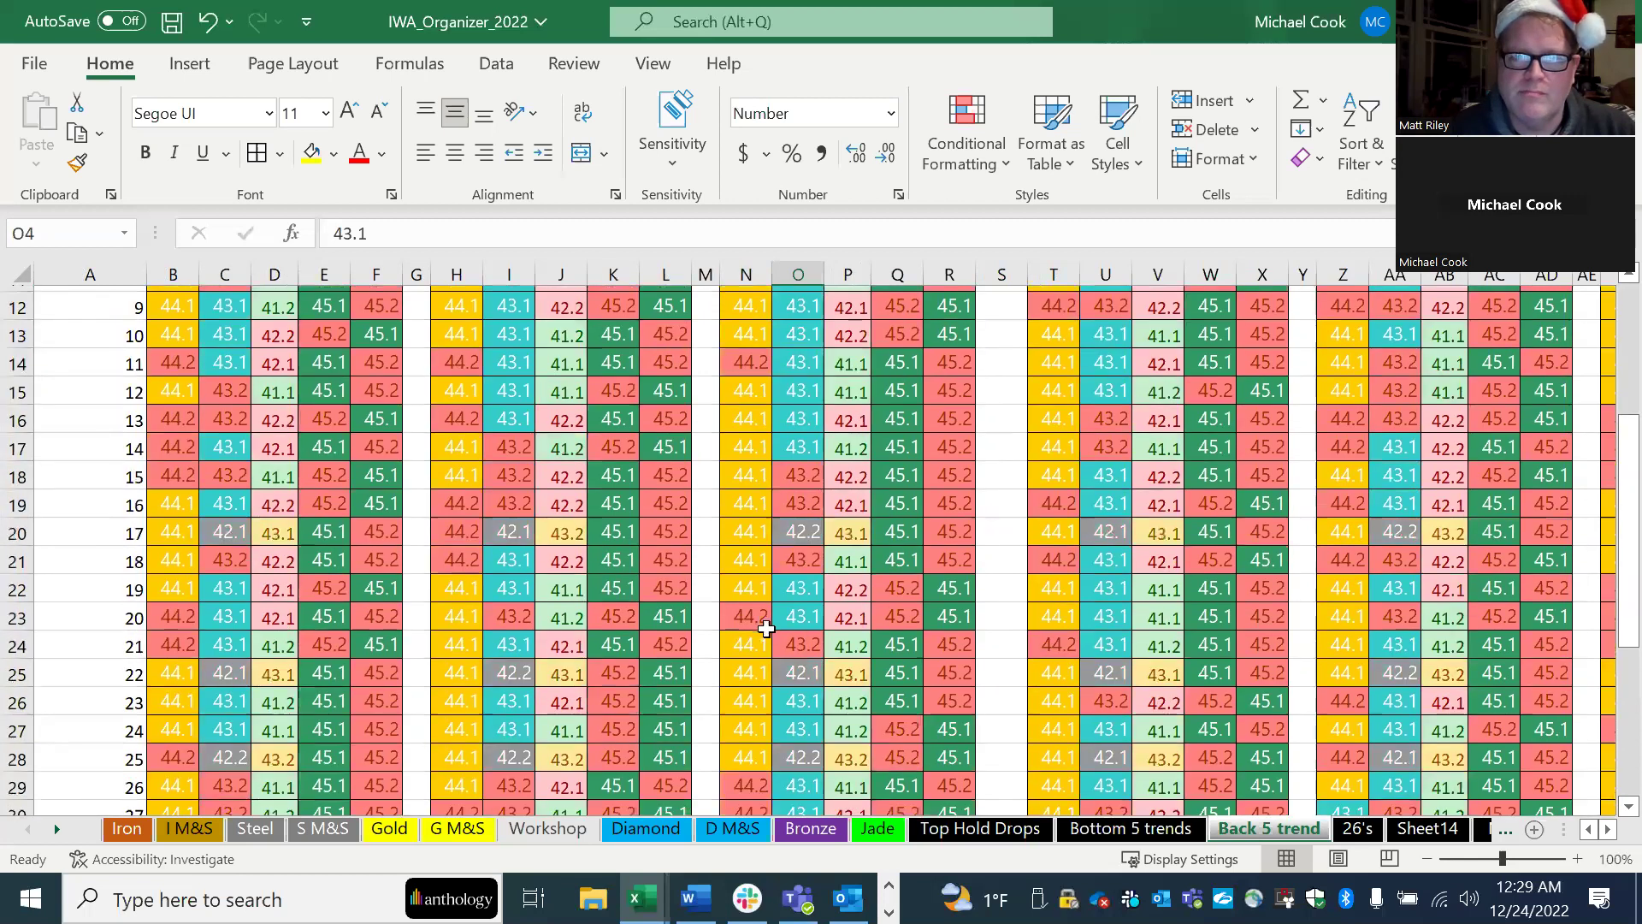
{"action": "scroll", "coordinate": [766, 629], "scroll_direction": "down", "scroll_amount": 3}
{"action": "left_click_drag", "start_coordinate": [774, 570], "coordinate": [795, 552]}
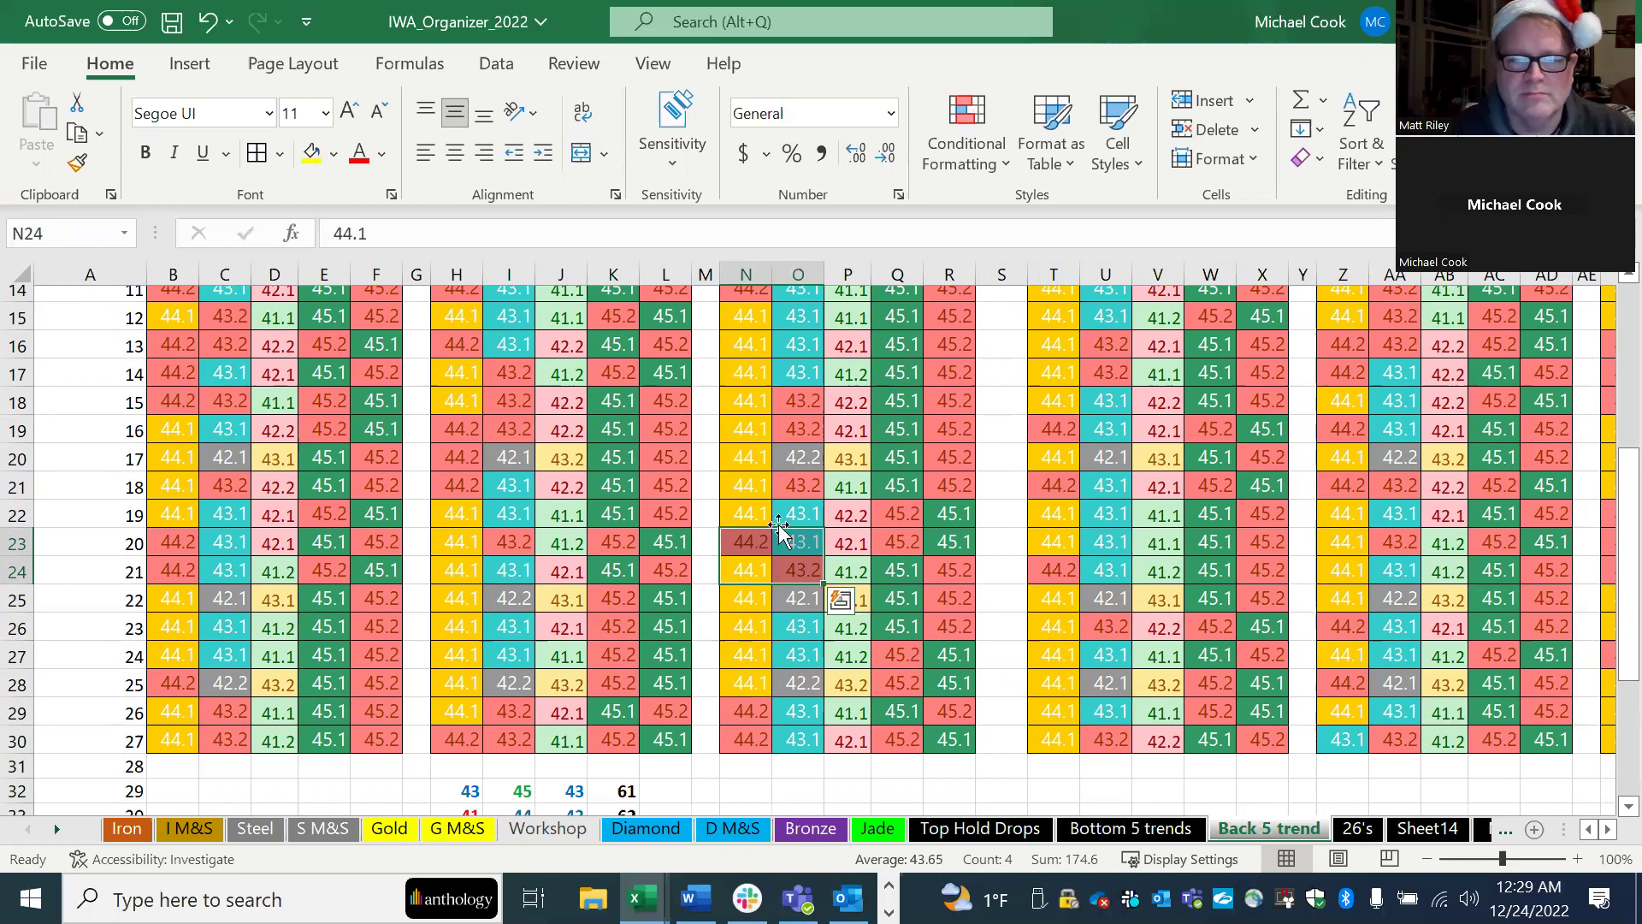
{"action": "scroll", "coordinate": [770, 481], "scroll_direction": "up", "scroll_amount": 2}
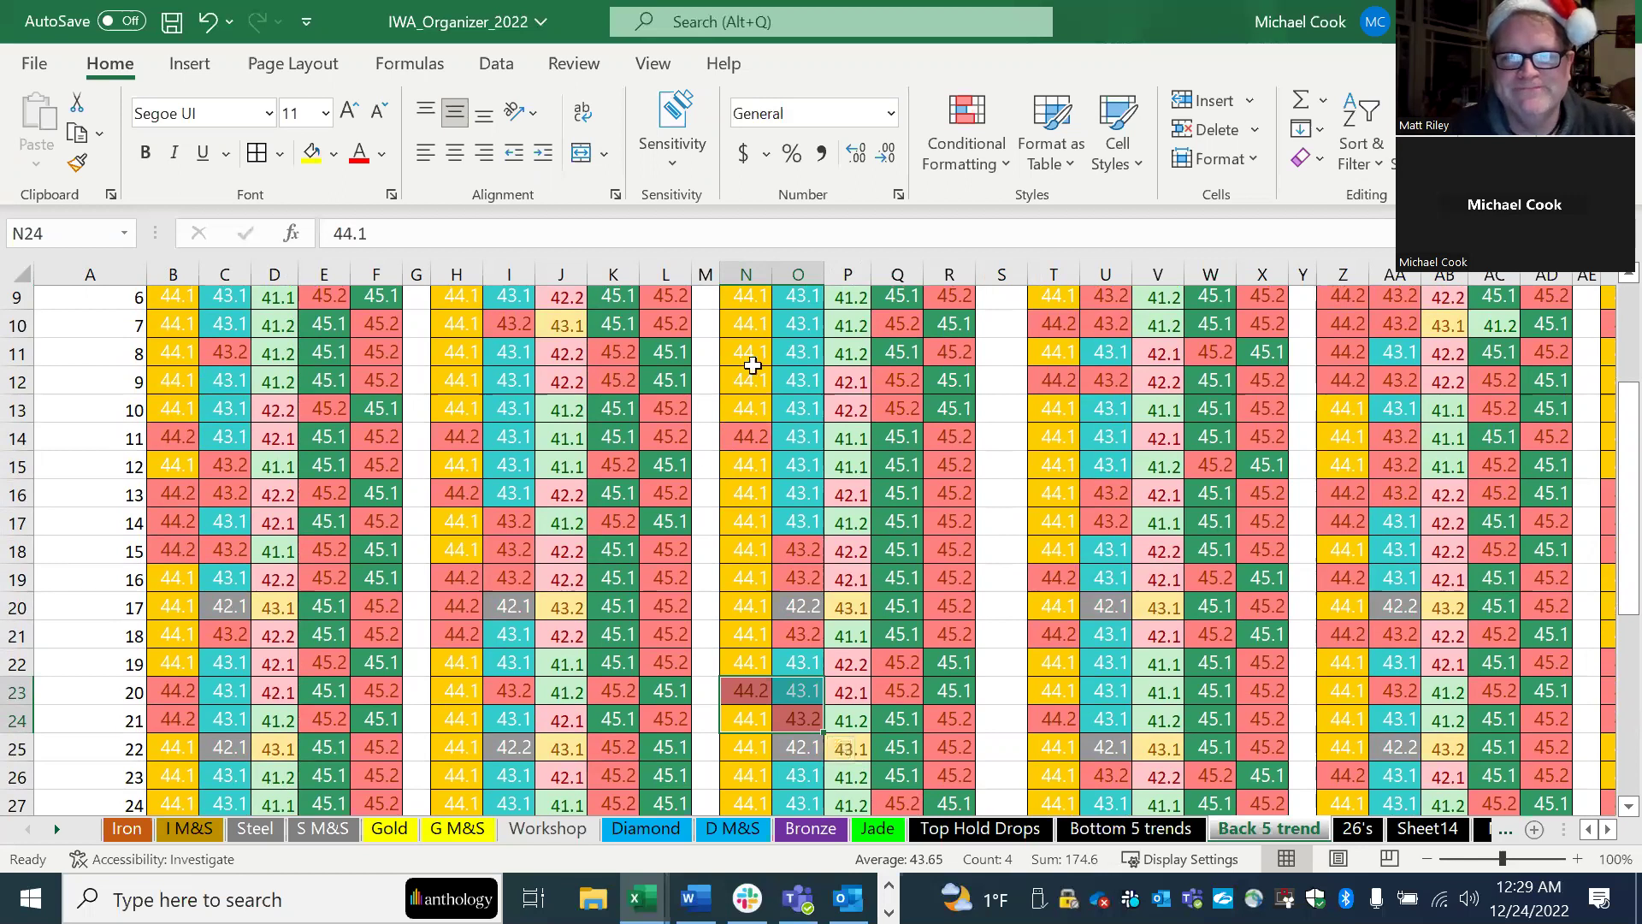
{"action": "scroll", "coordinate": [752, 365], "scroll_direction": "up", "scroll_amount": 3}
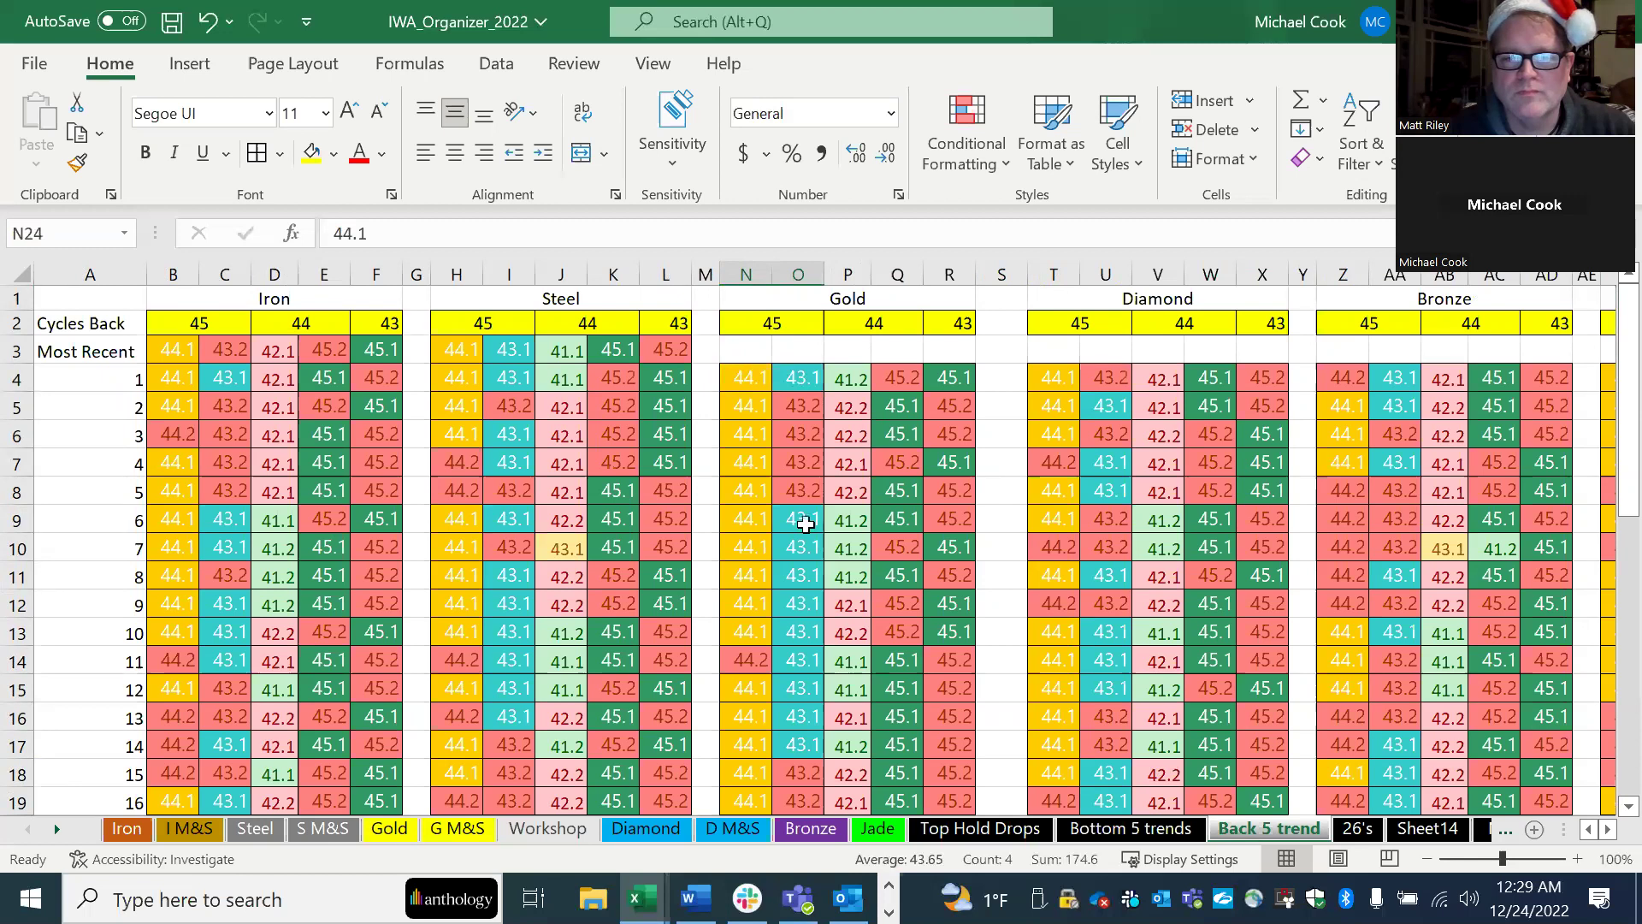
Step: Check the first Most Recent cell of the Gold block and return to the Workshop sheet
{"action": "scroll", "coordinate": [800, 517], "scroll_direction": "down", "scroll_amount": 1}
{"action": "scroll", "coordinate": [800, 517], "scroll_direction": "up", "scroll_amount": 1}
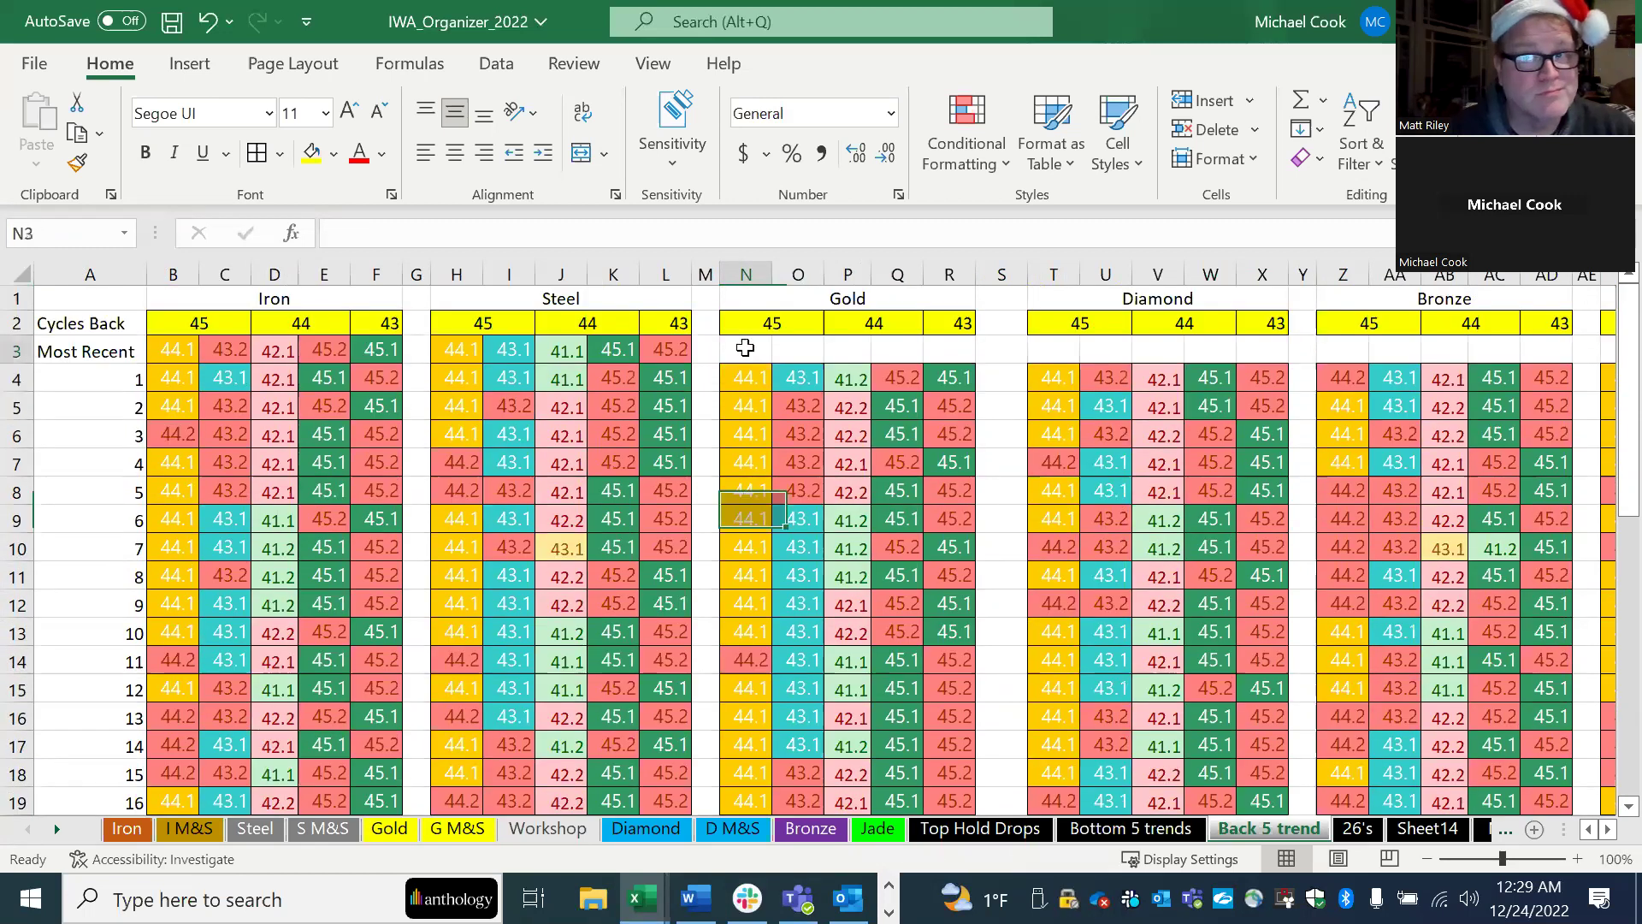
{"action": "left_click", "coordinate": [745, 347]}
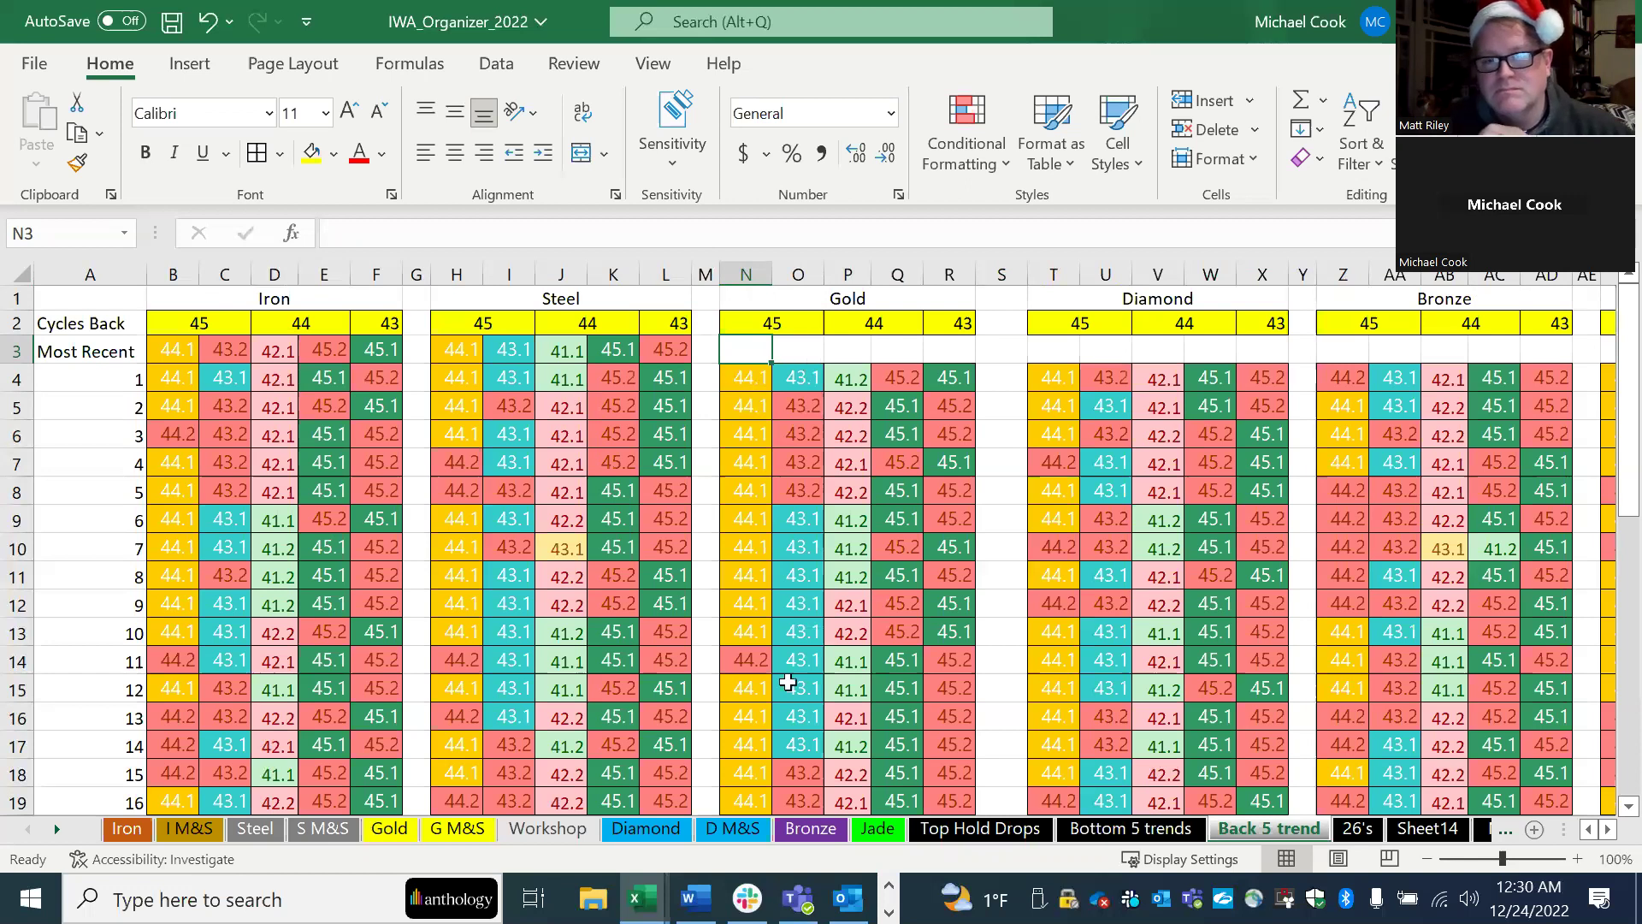
{"action": "left_click", "coordinate": [557, 836]}
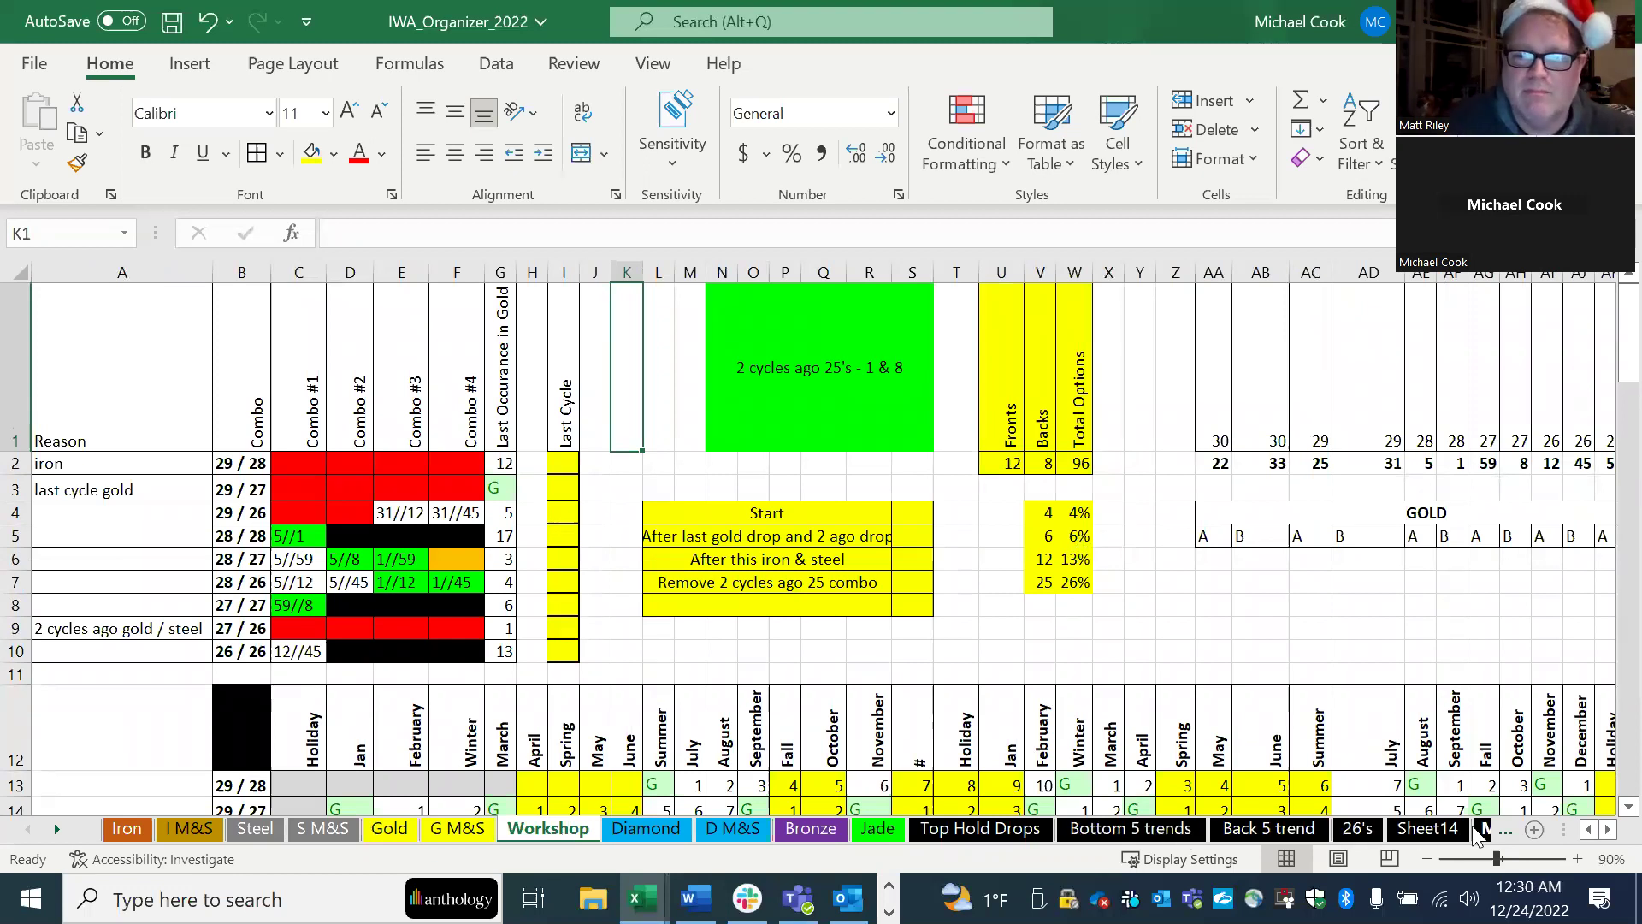
Step: Open the Current Cycle Values sheet and examine the 45-to-41 combination grid in columns AG to AP
{"action": "left_click", "coordinate": [56, 829]}
{"action": "left_click", "coordinate": [57, 829]}
{"action": "left_click", "coordinate": [57, 828]}
{"action": "scroll", "coordinate": [1455, 835], "scroll_direction": "down", "scroll_amount": 2}
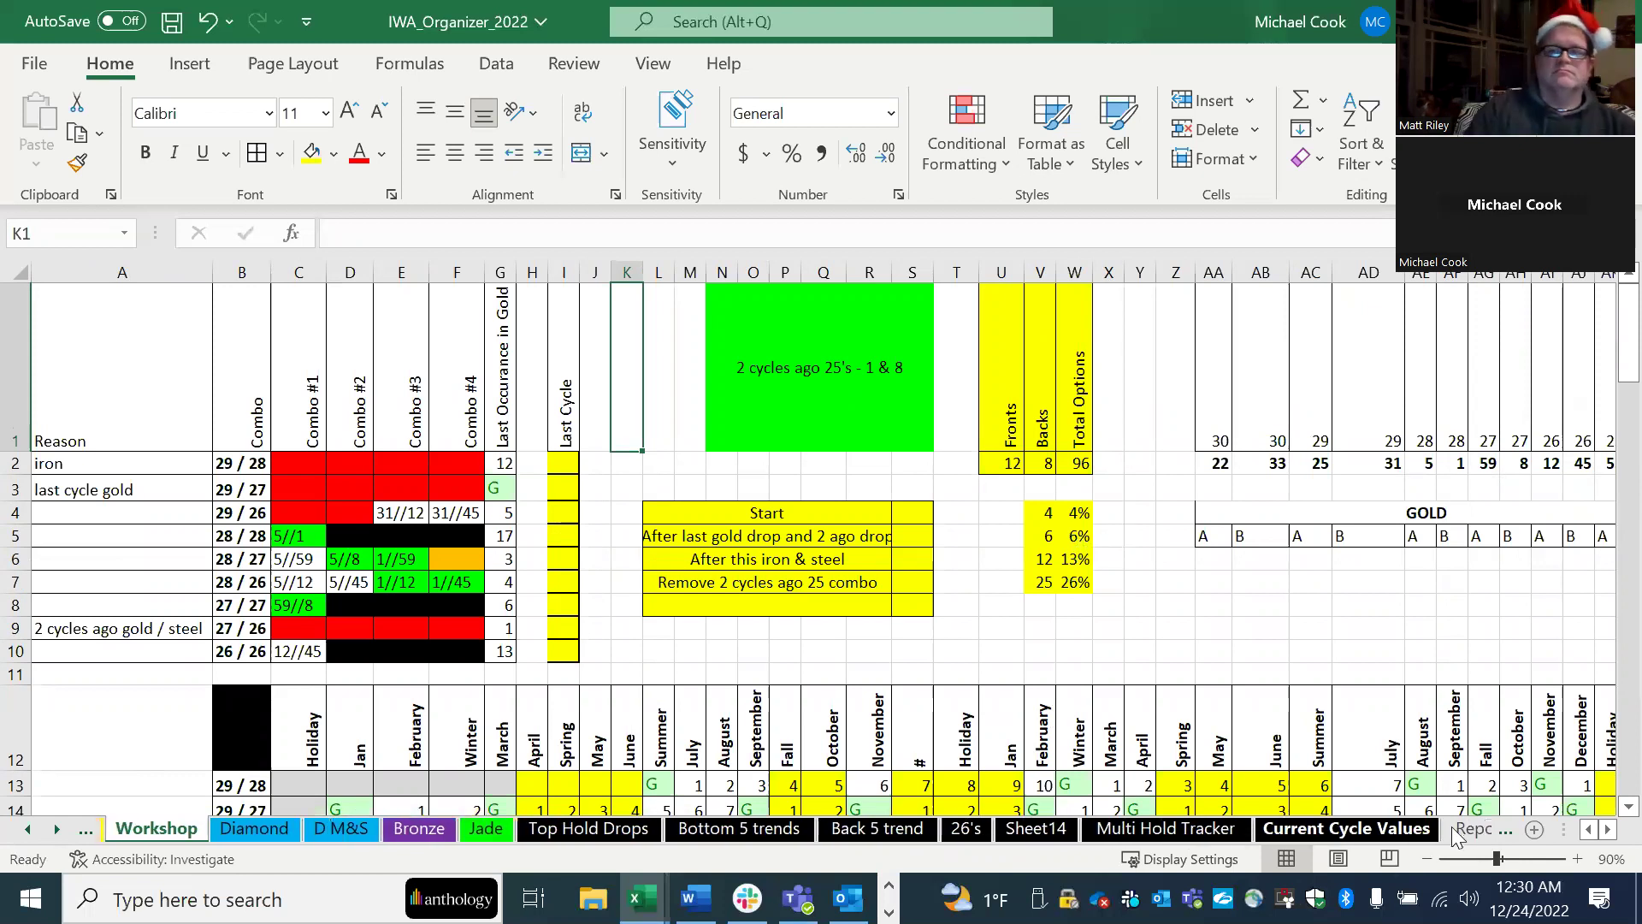
{"action": "left_click", "coordinate": [1437, 829]}
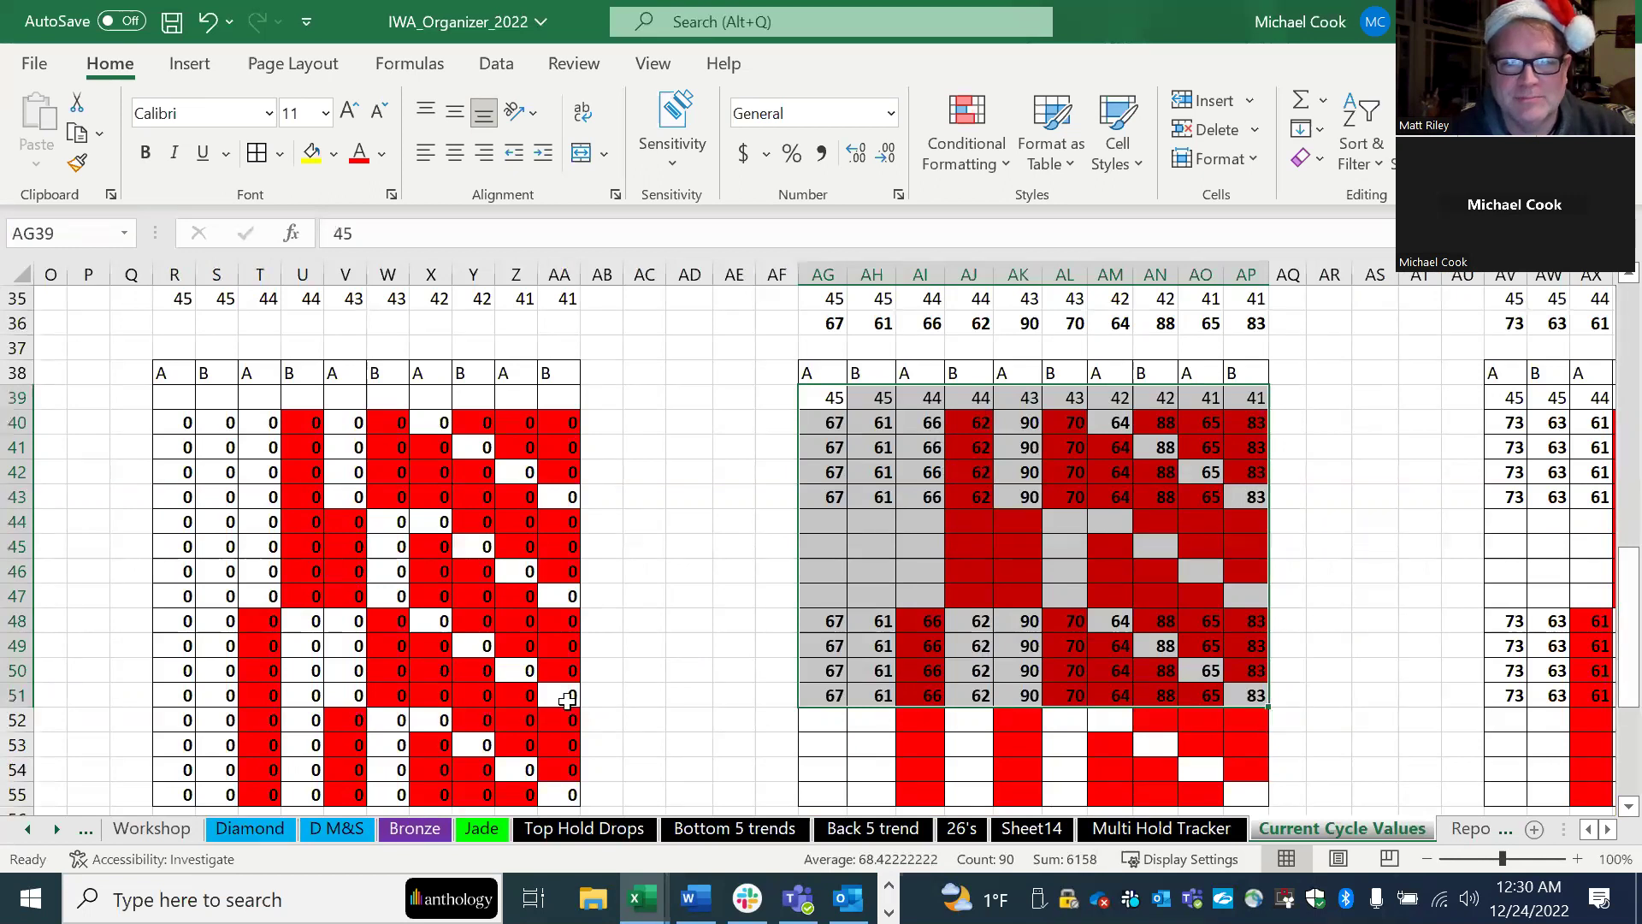
{"action": "left_click", "coordinate": [178, 828]}
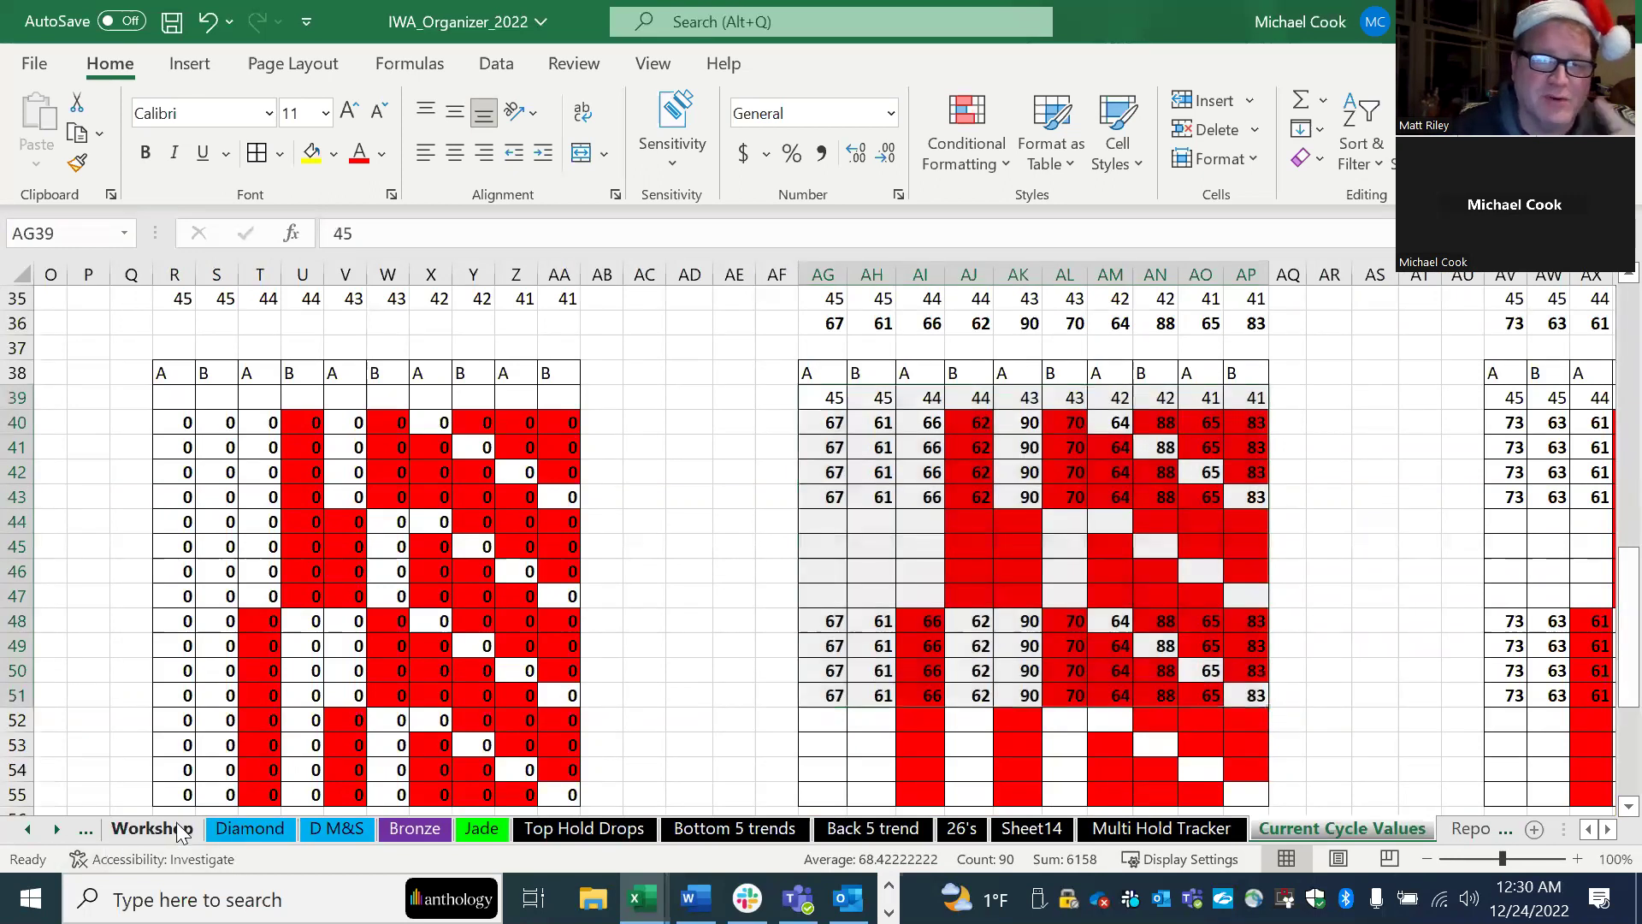
{"action": "left_click", "coordinate": [1390, 828]}
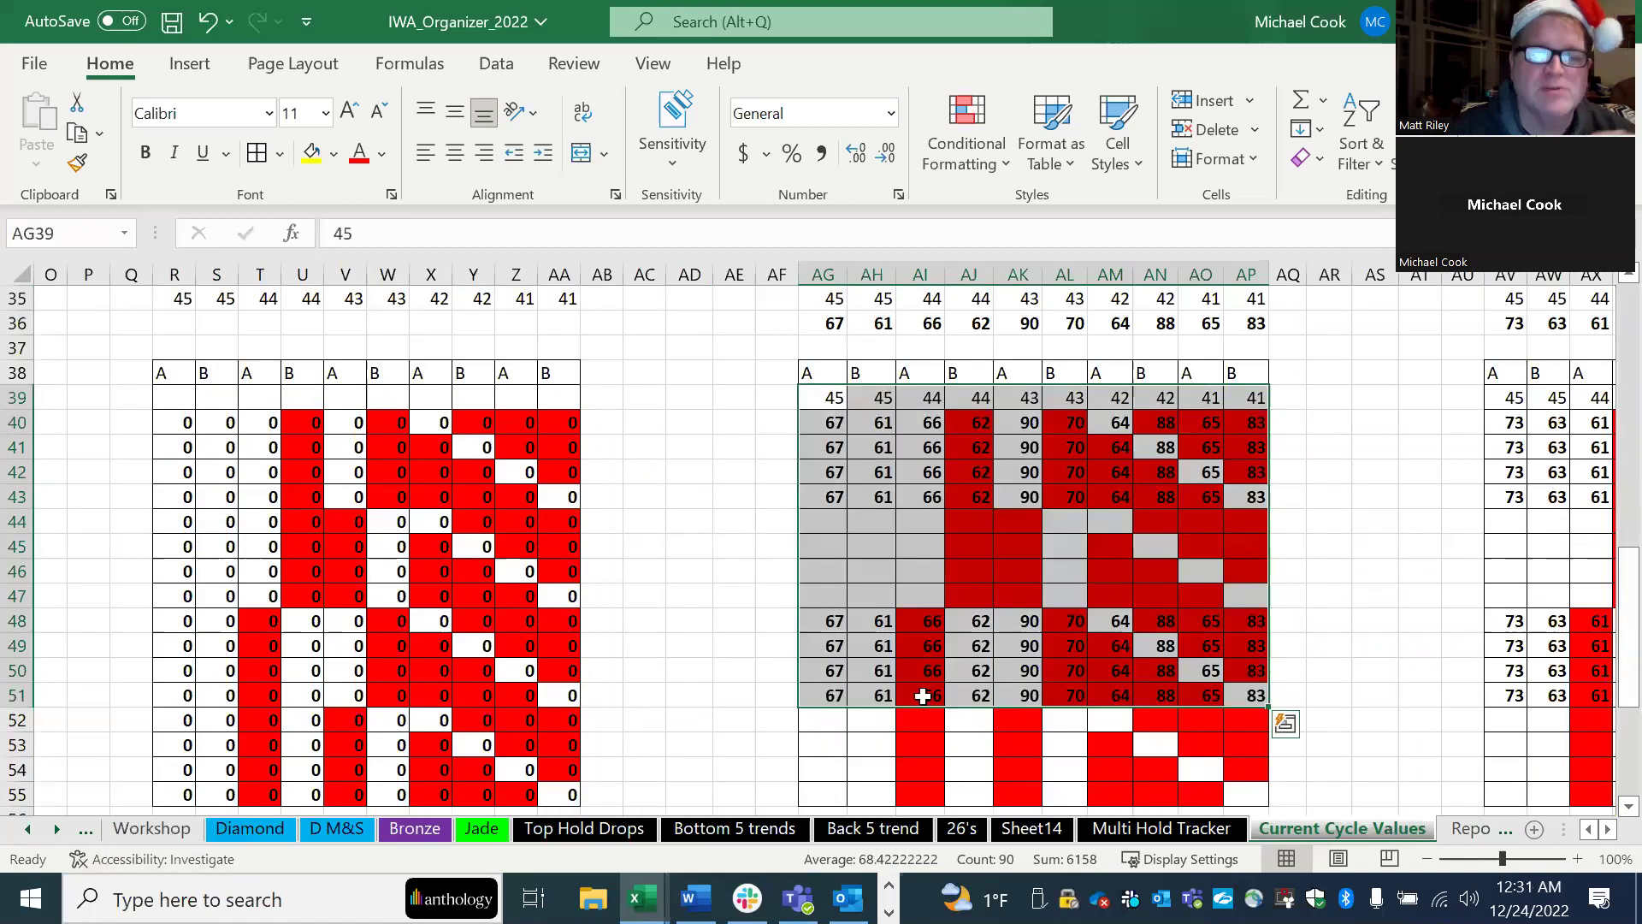
{"action": "scroll", "coordinate": [699, 501], "scroll_direction": "up", "scroll_amount": 2}
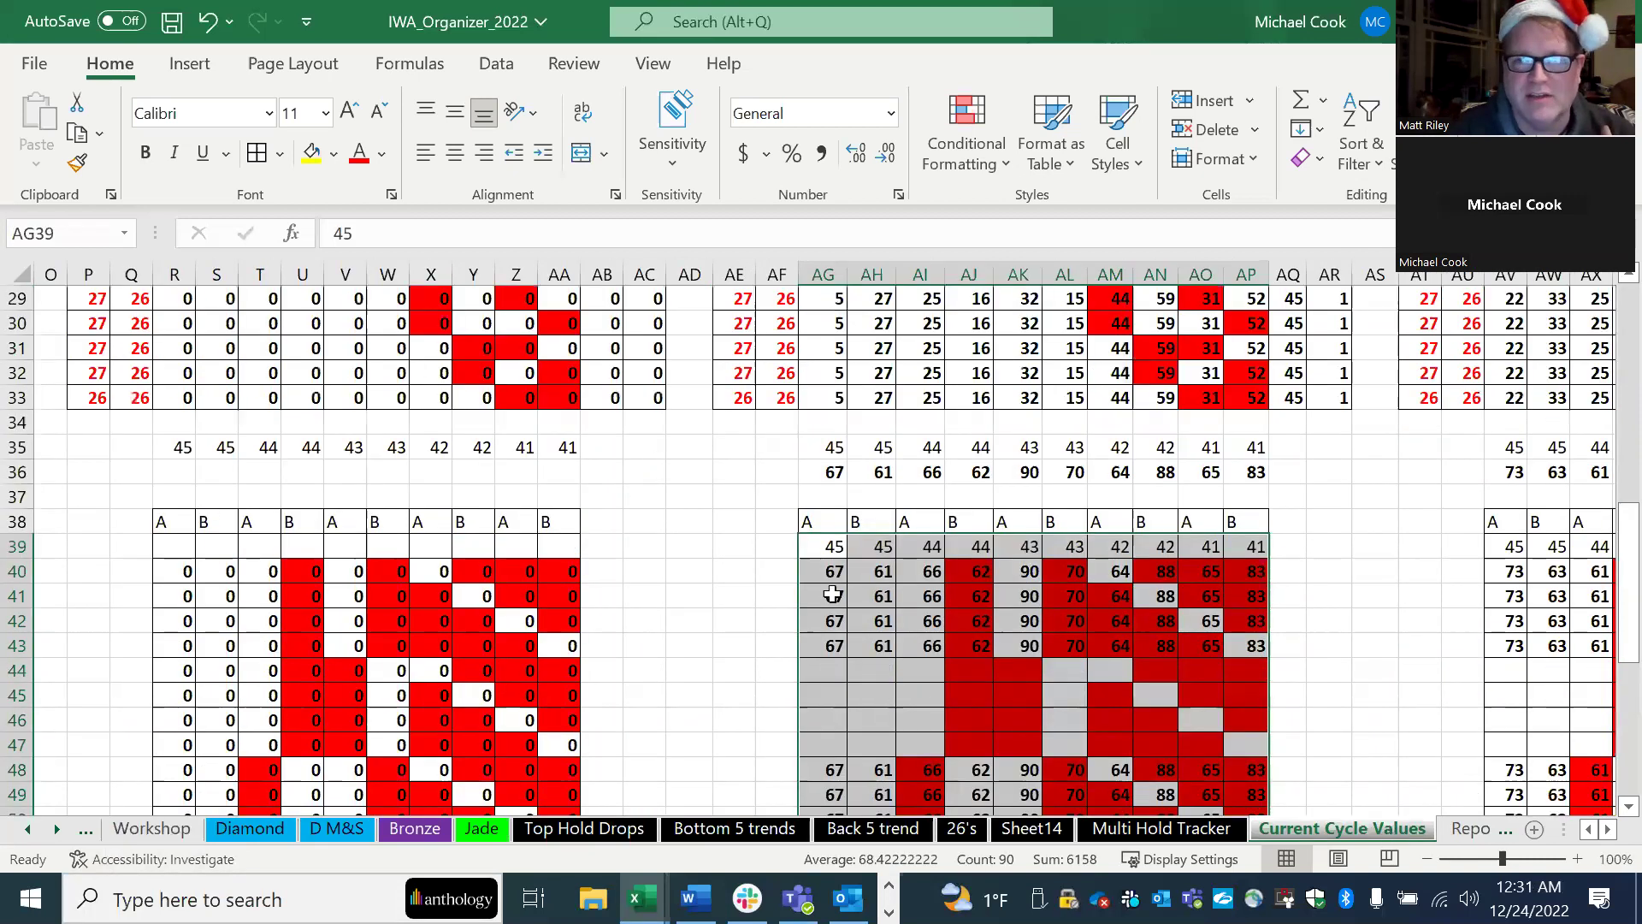
{"action": "scroll", "coordinate": [843, 605], "scroll_direction": "down", "scroll_amount": 4}
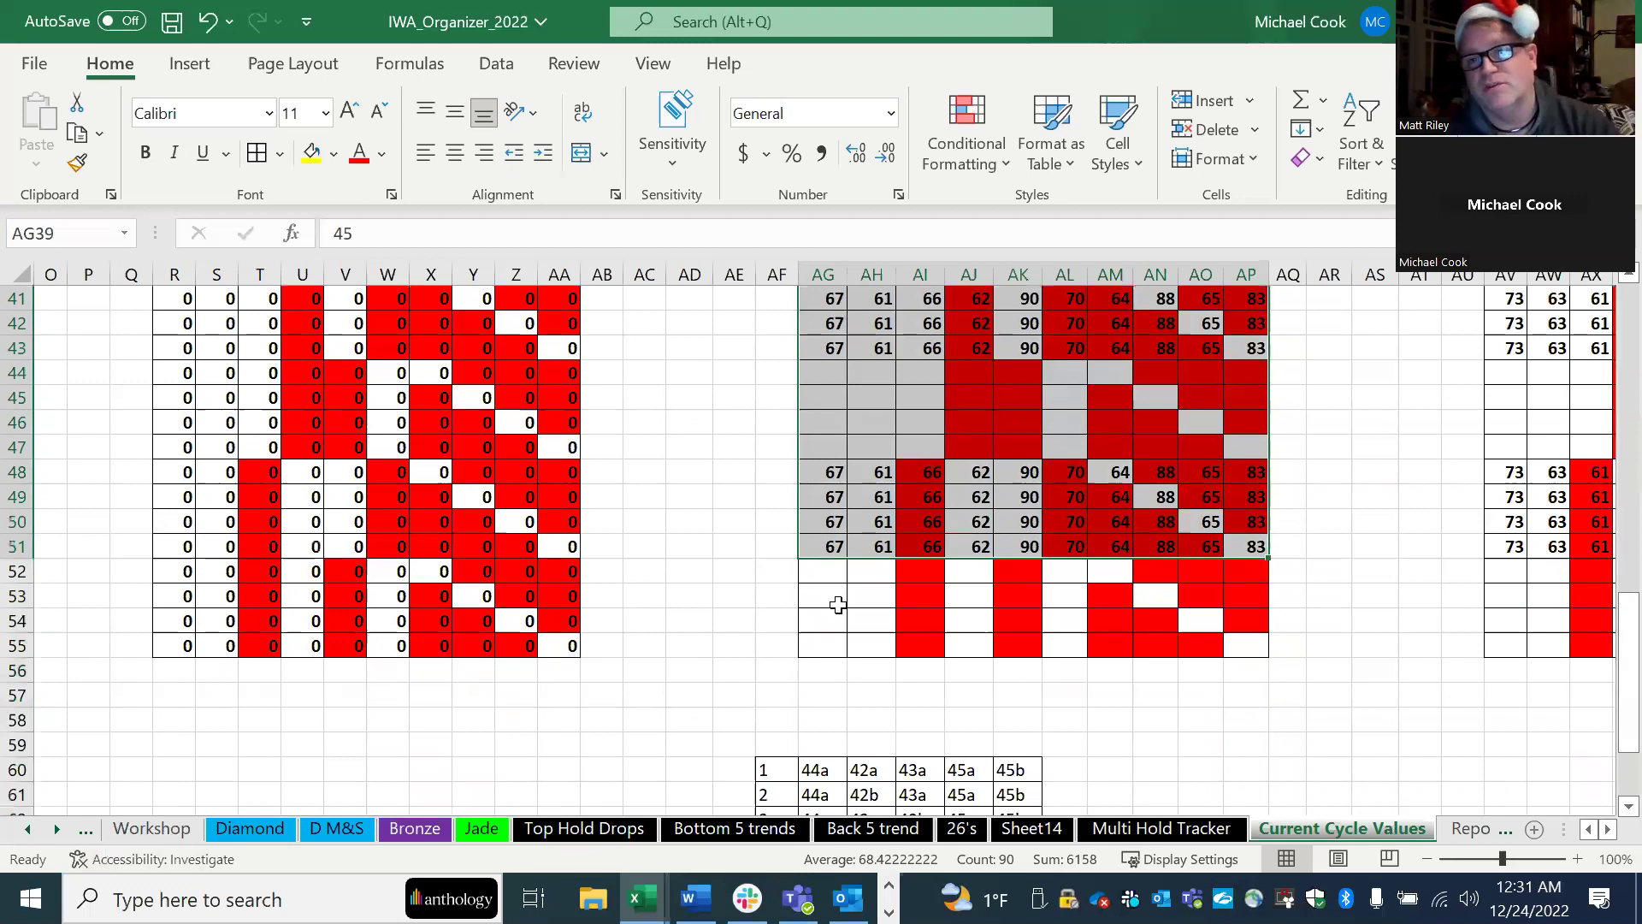
{"action": "scroll", "coordinate": [838, 604], "scroll_direction": "up", "scroll_amount": 2}
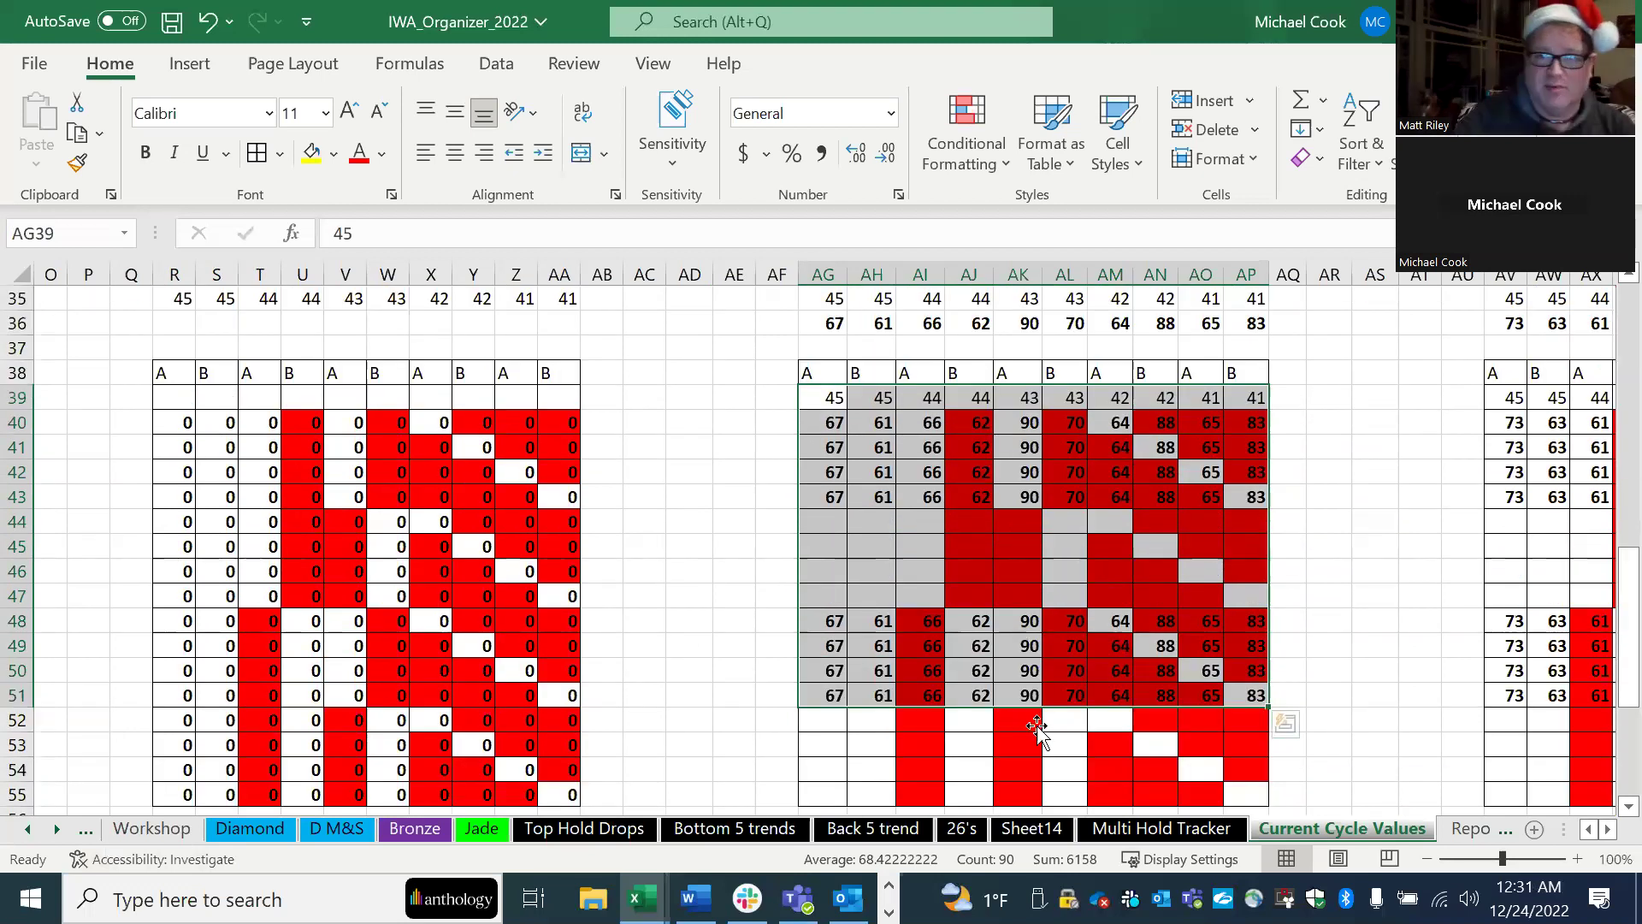
Step: On the Back 5 trend sheet, review the Gold block down through the older cycles and select cycle 1's first value
{"action": "left_click", "coordinate": [872, 831]}
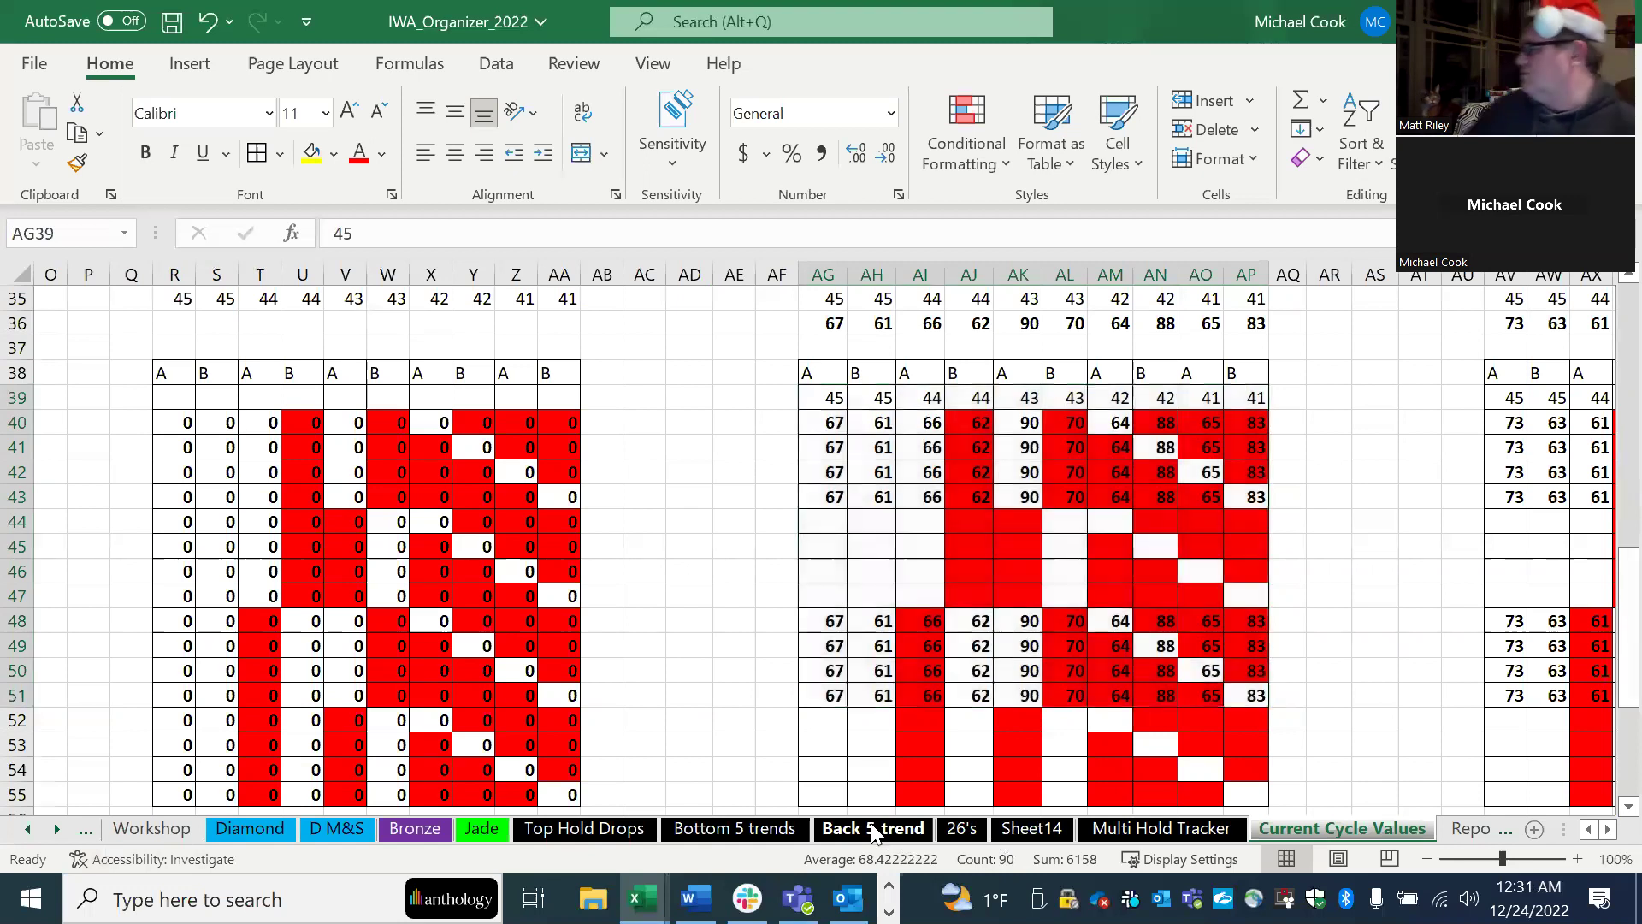
{"action": "left_click", "coordinate": [872, 832]}
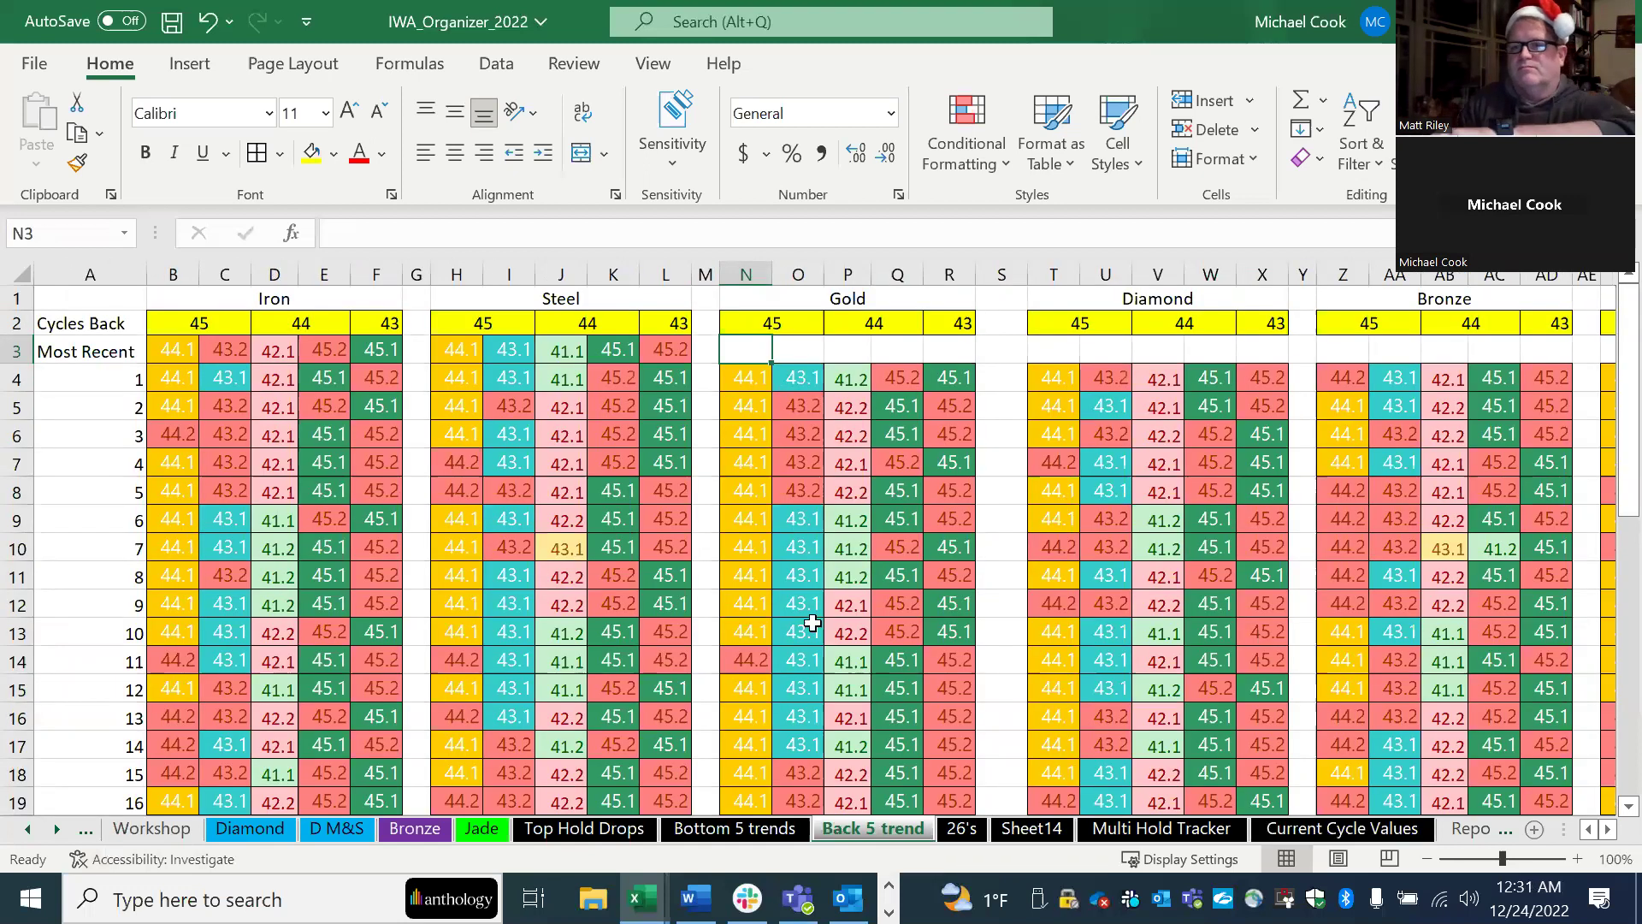
{"action": "scroll", "coordinate": [813, 623], "scroll_direction": "down", "scroll_amount": 1}
{"action": "scroll", "coordinate": [812, 622], "scroll_direction": "down", "scroll_amount": 1}
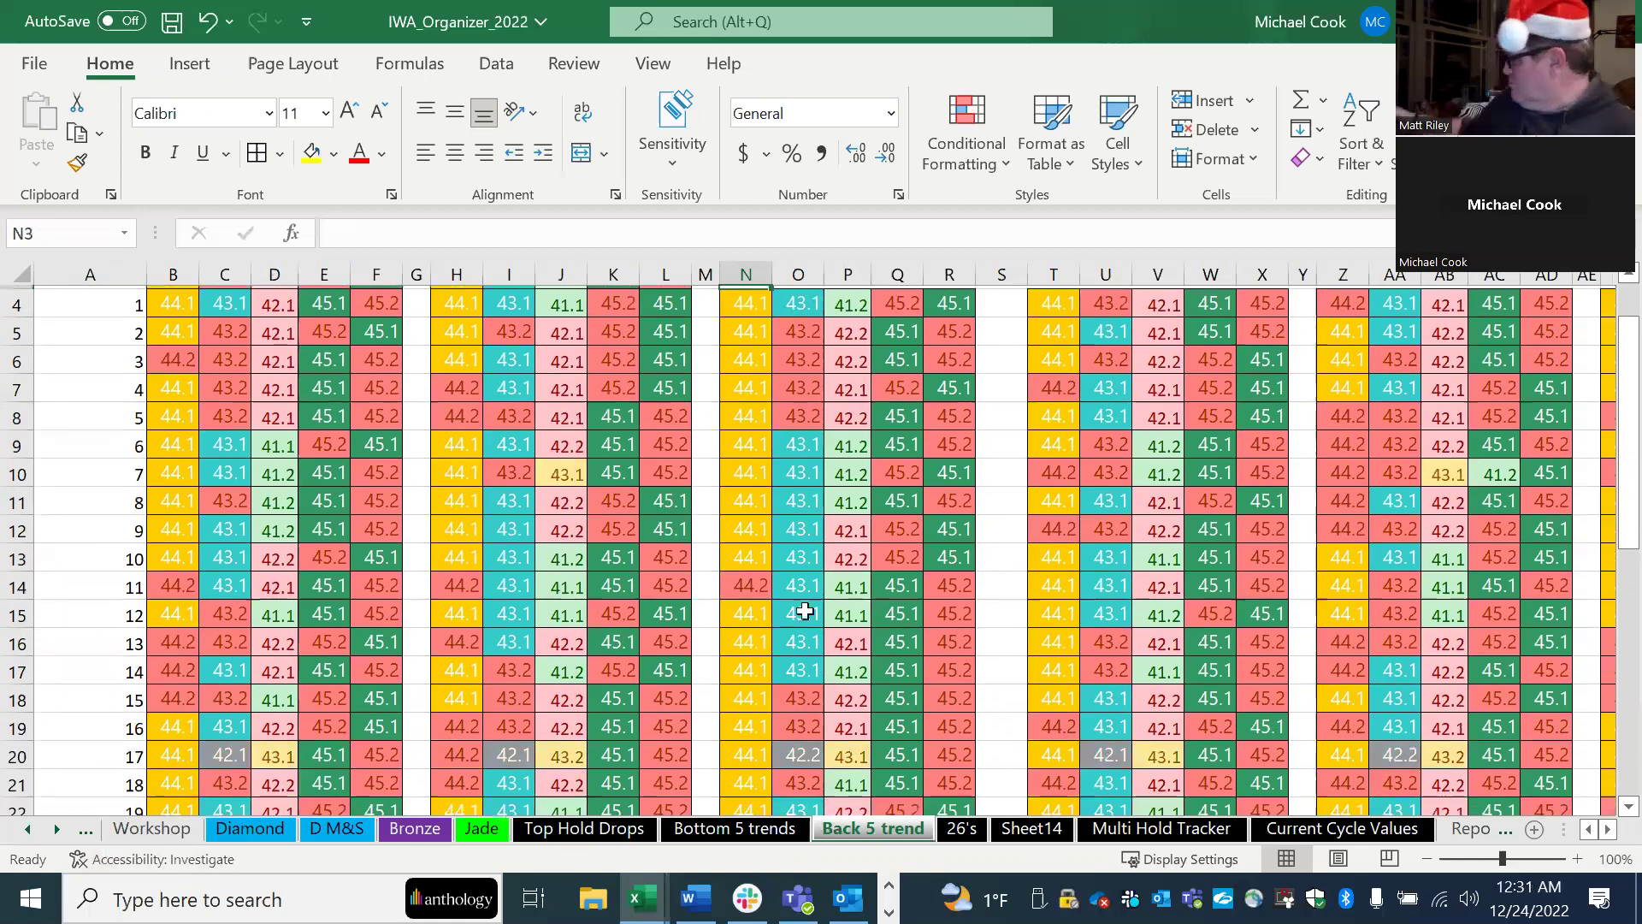
{"action": "scroll", "coordinate": [753, 587], "scroll_direction": "down", "scroll_amount": 3}
{"action": "scroll", "coordinate": [759, 561], "scroll_direction": "up", "scroll_amount": 2}
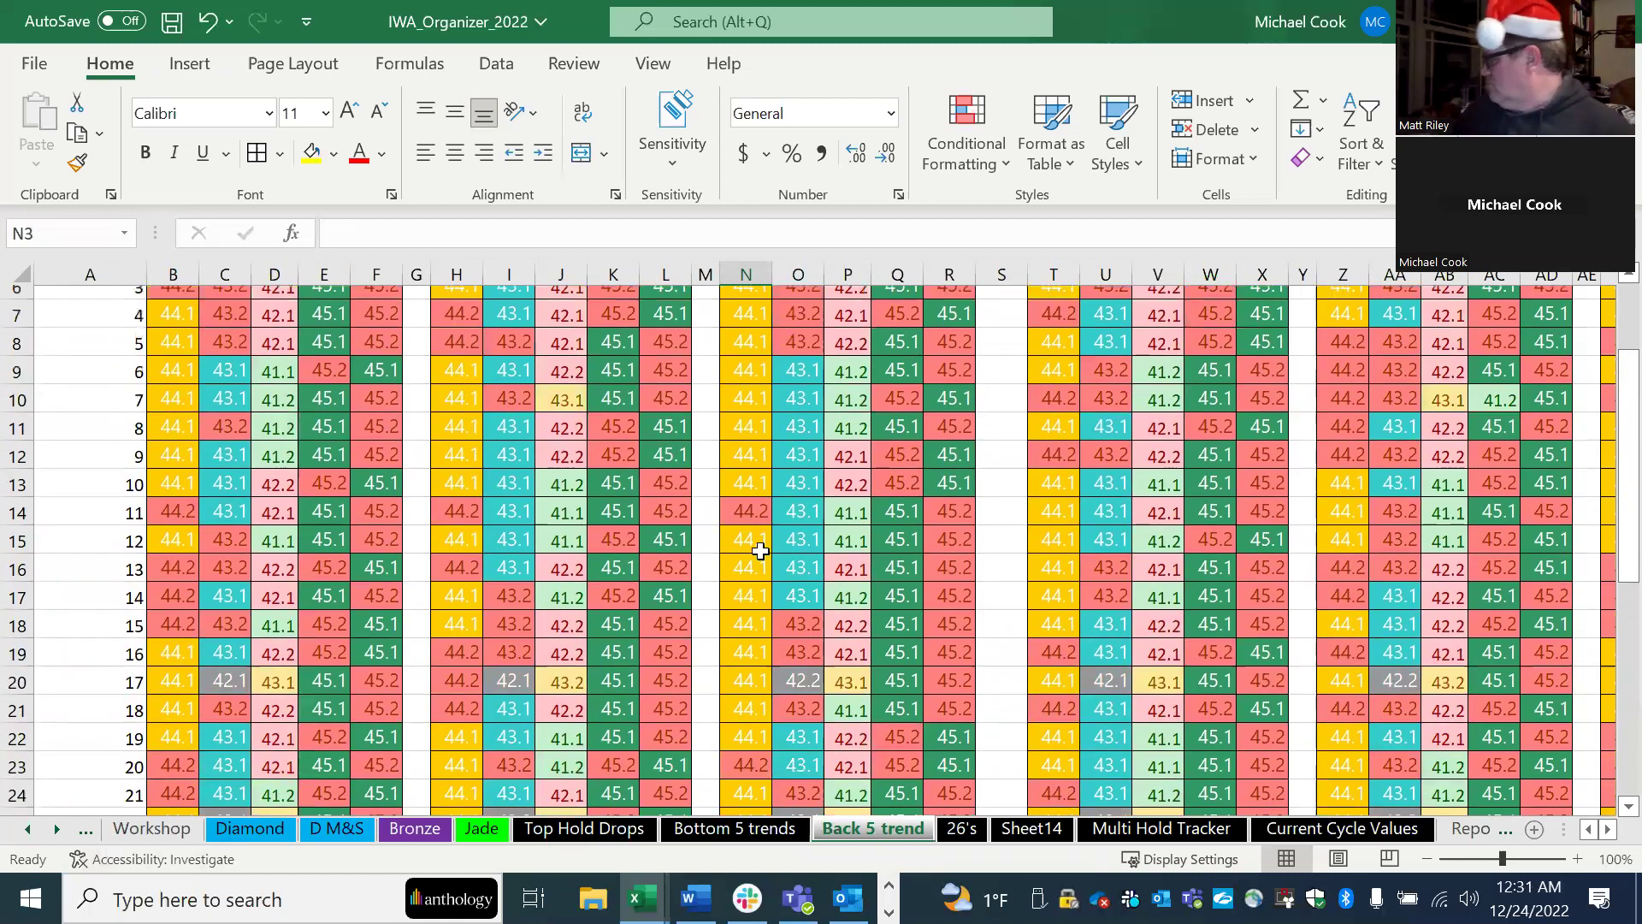
{"action": "scroll", "coordinate": [760, 551], "scroll_direction": "up", "scroll_amount": 1}
{"action": "scroll", "coordinate": [761, 551], "scroll_direction": "up", "scroll_amount": 1}
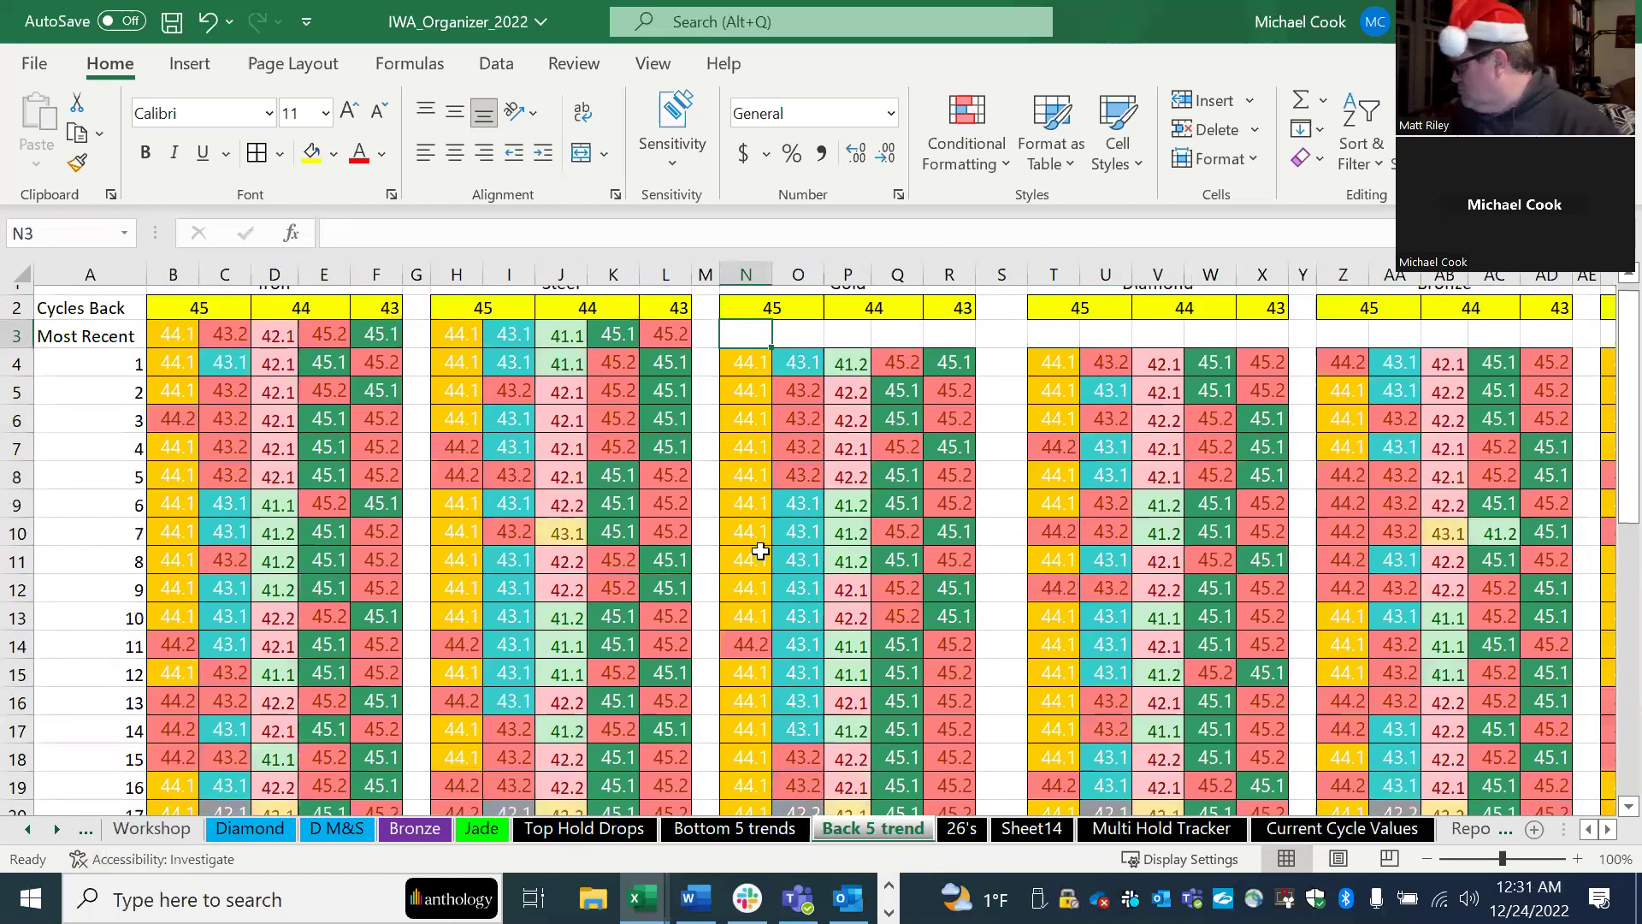
{"action": "scroll", "coordinate": [761, 551], "scroll_direction": "down", "scroll_amount": 3}
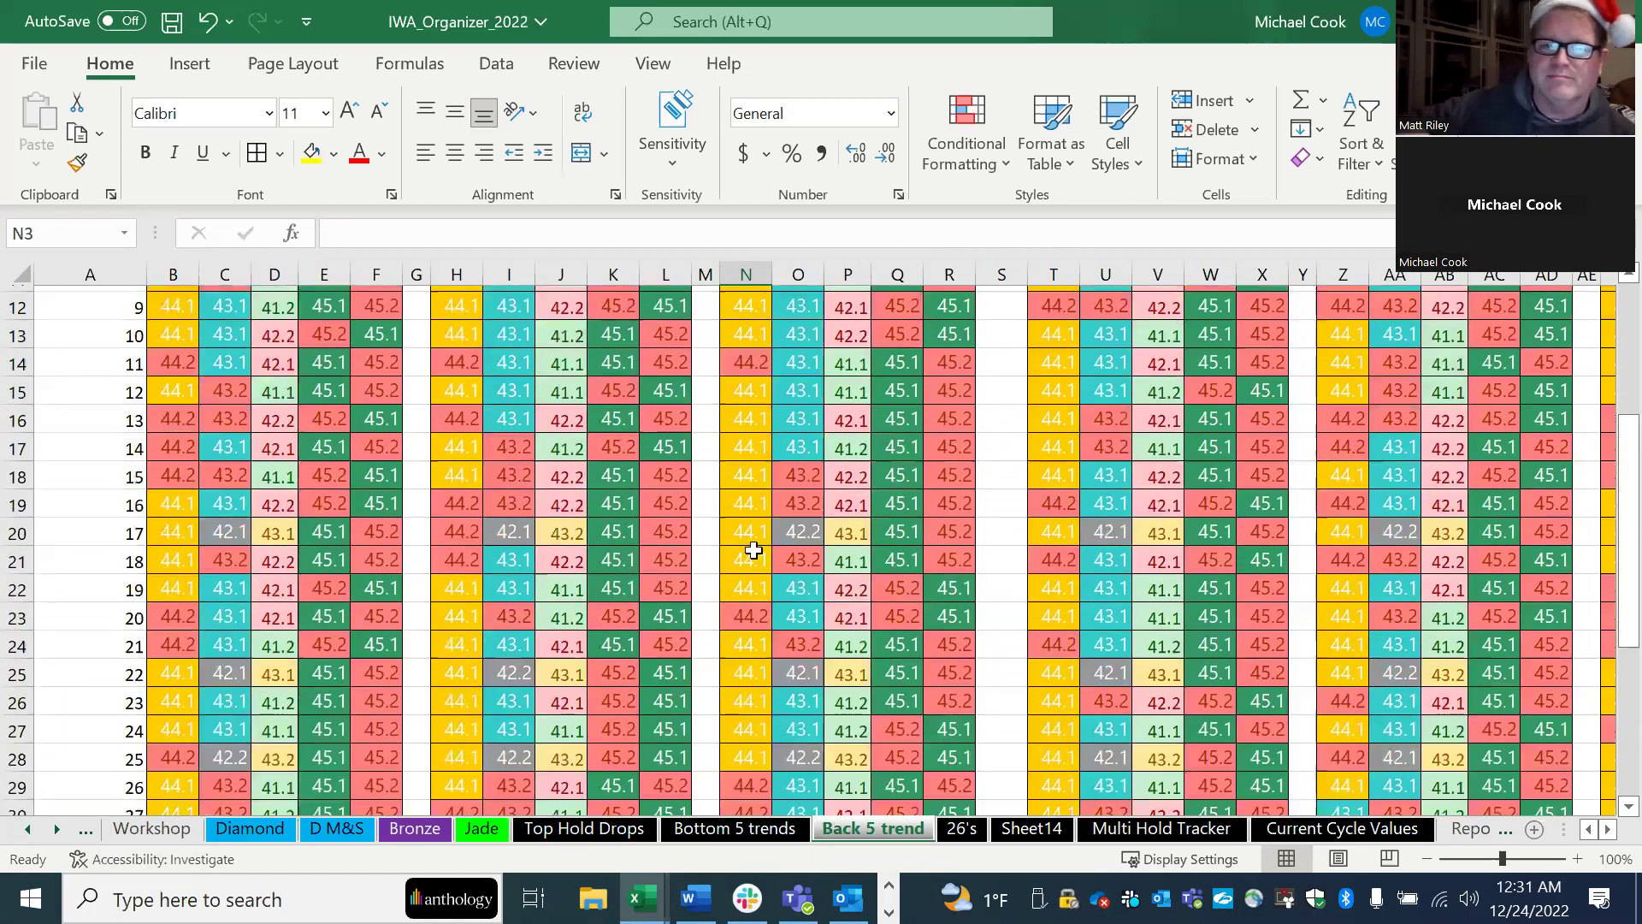
{"action": "scroll", "coordinate": [752, 550], "scroll_direction": "up", "scroll_amount": 2}
{"action": "scroll", "coordinate": [754, 549], "scroll_direction": "up", "scroll_amount": 1}
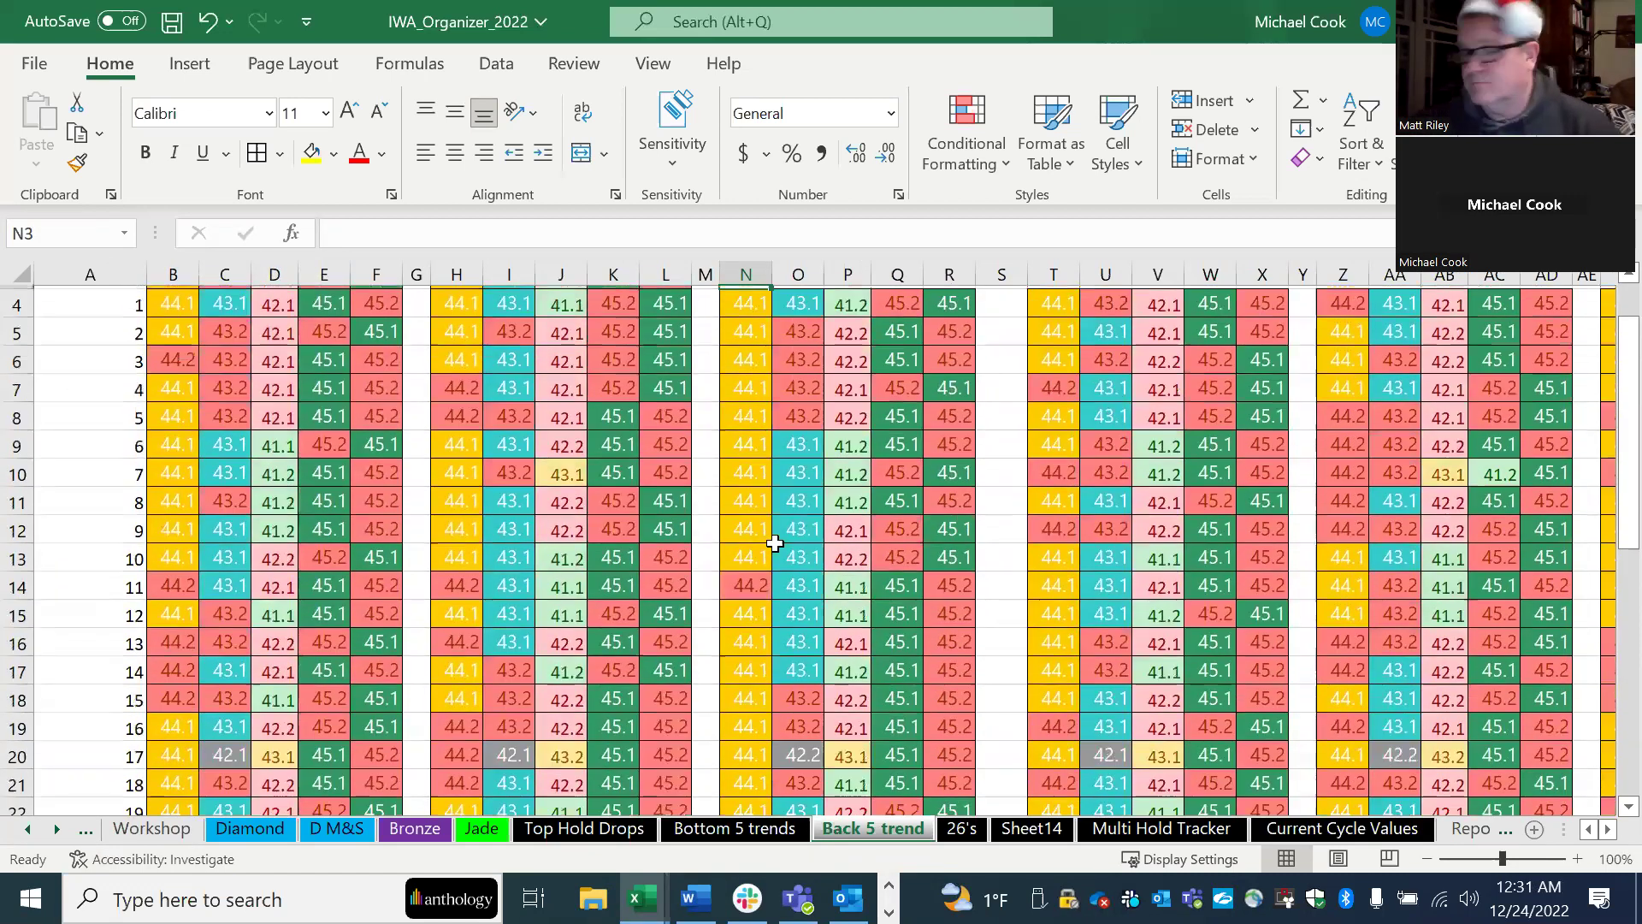
{"action": "scroll", "coordinate": [775, 543], "scroll_direction": "up", "scroll_amount": 1}
{"action": "left_click", "coordinate": [753, 378]}
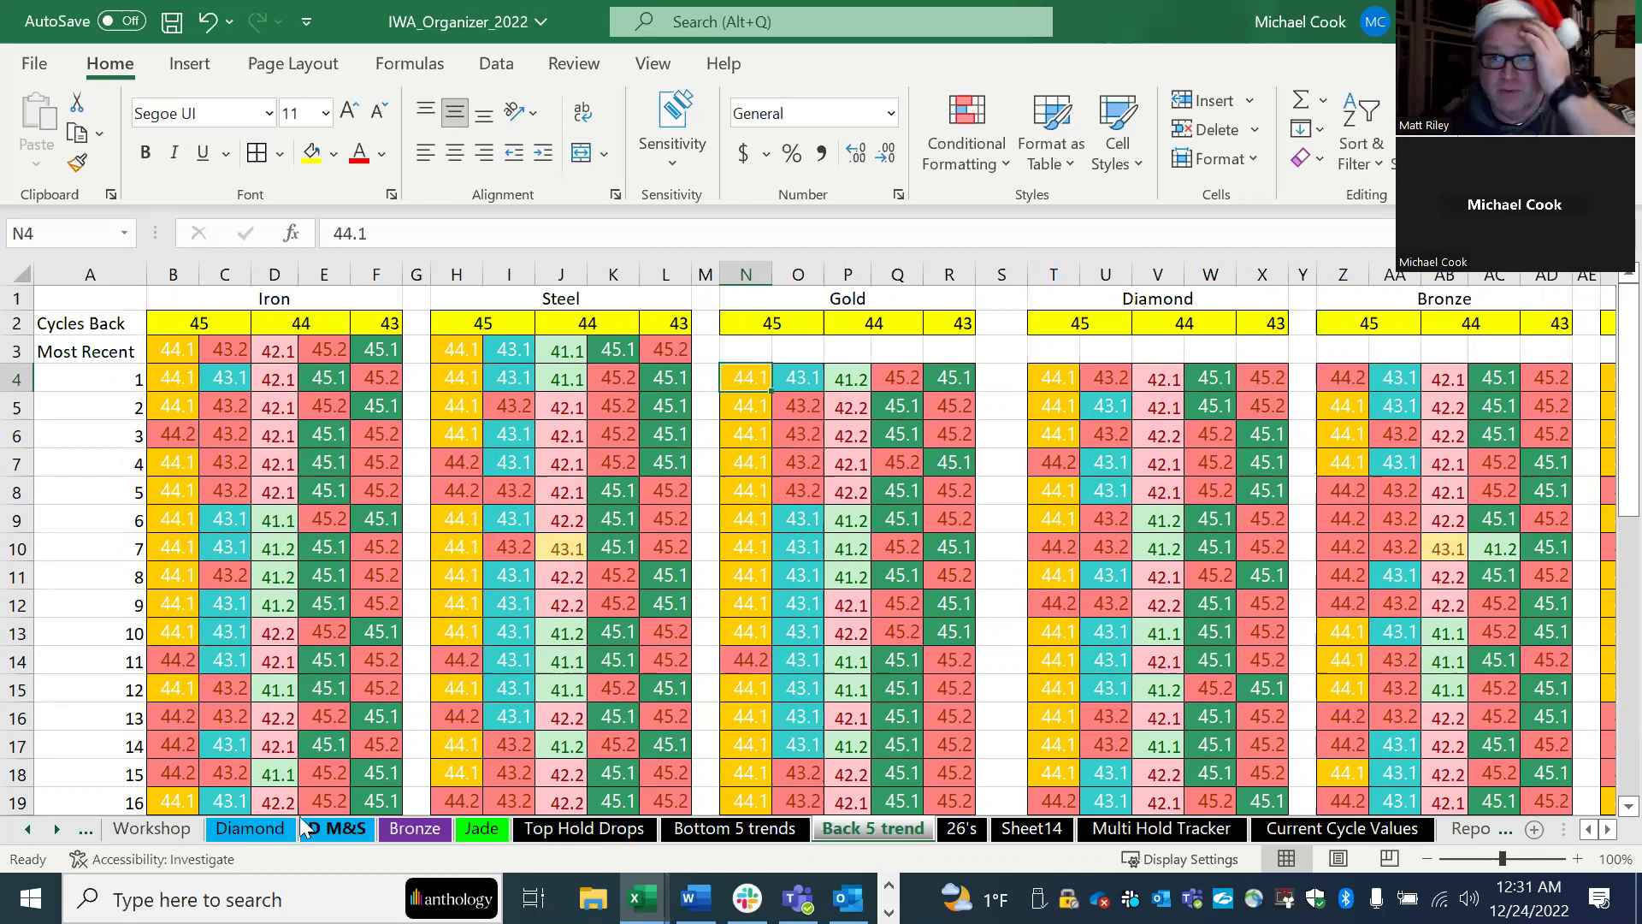
Step: Go back through the Workshop sheet to the Gold sheet and select number 90's value in column FF
{"action": "left_click", "coordinate": [162, 832]}
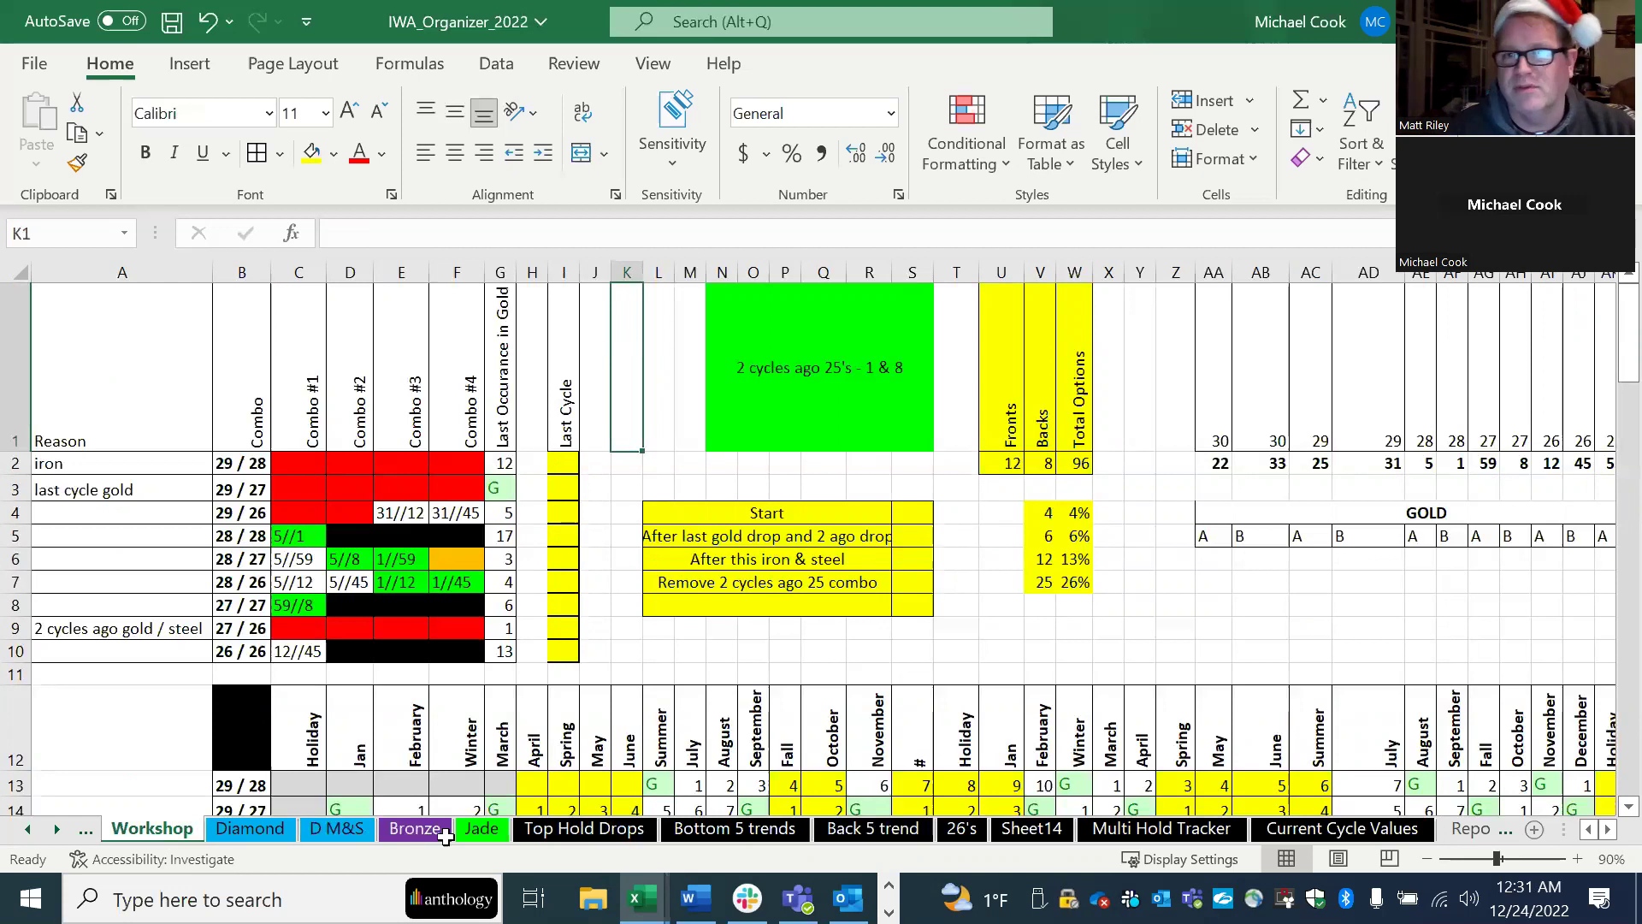
{"action": "left_click", "coordinate": [28, 829]}
{"action": "left_click", "coordinate": [28, 829]}
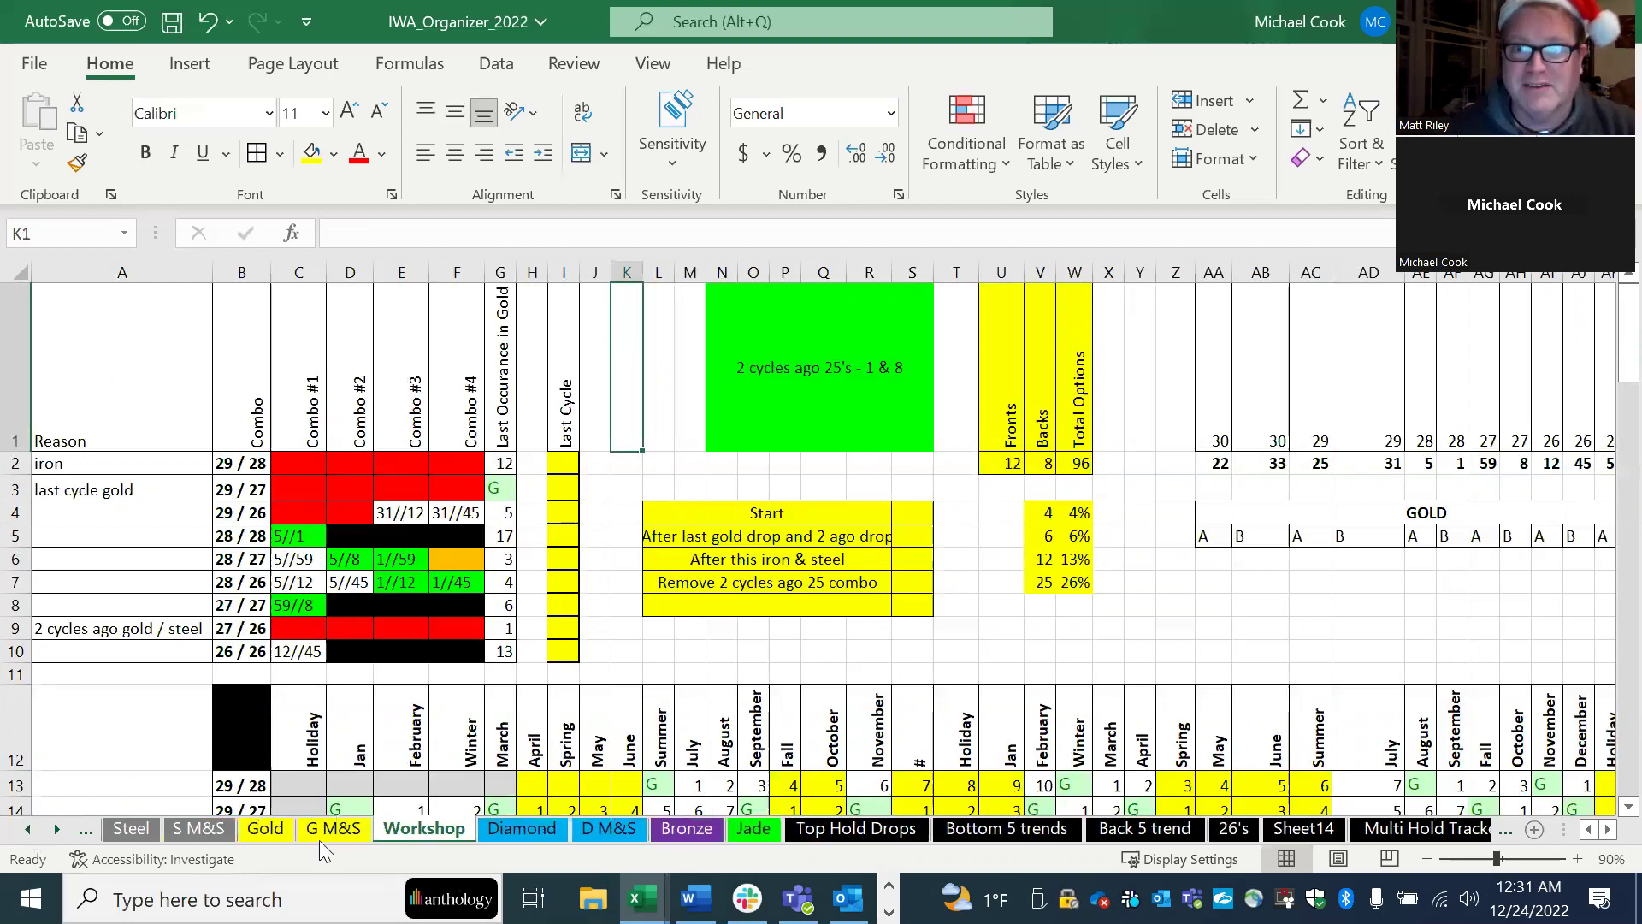
{"action": "left_click", "coordinate": [266, 829]}
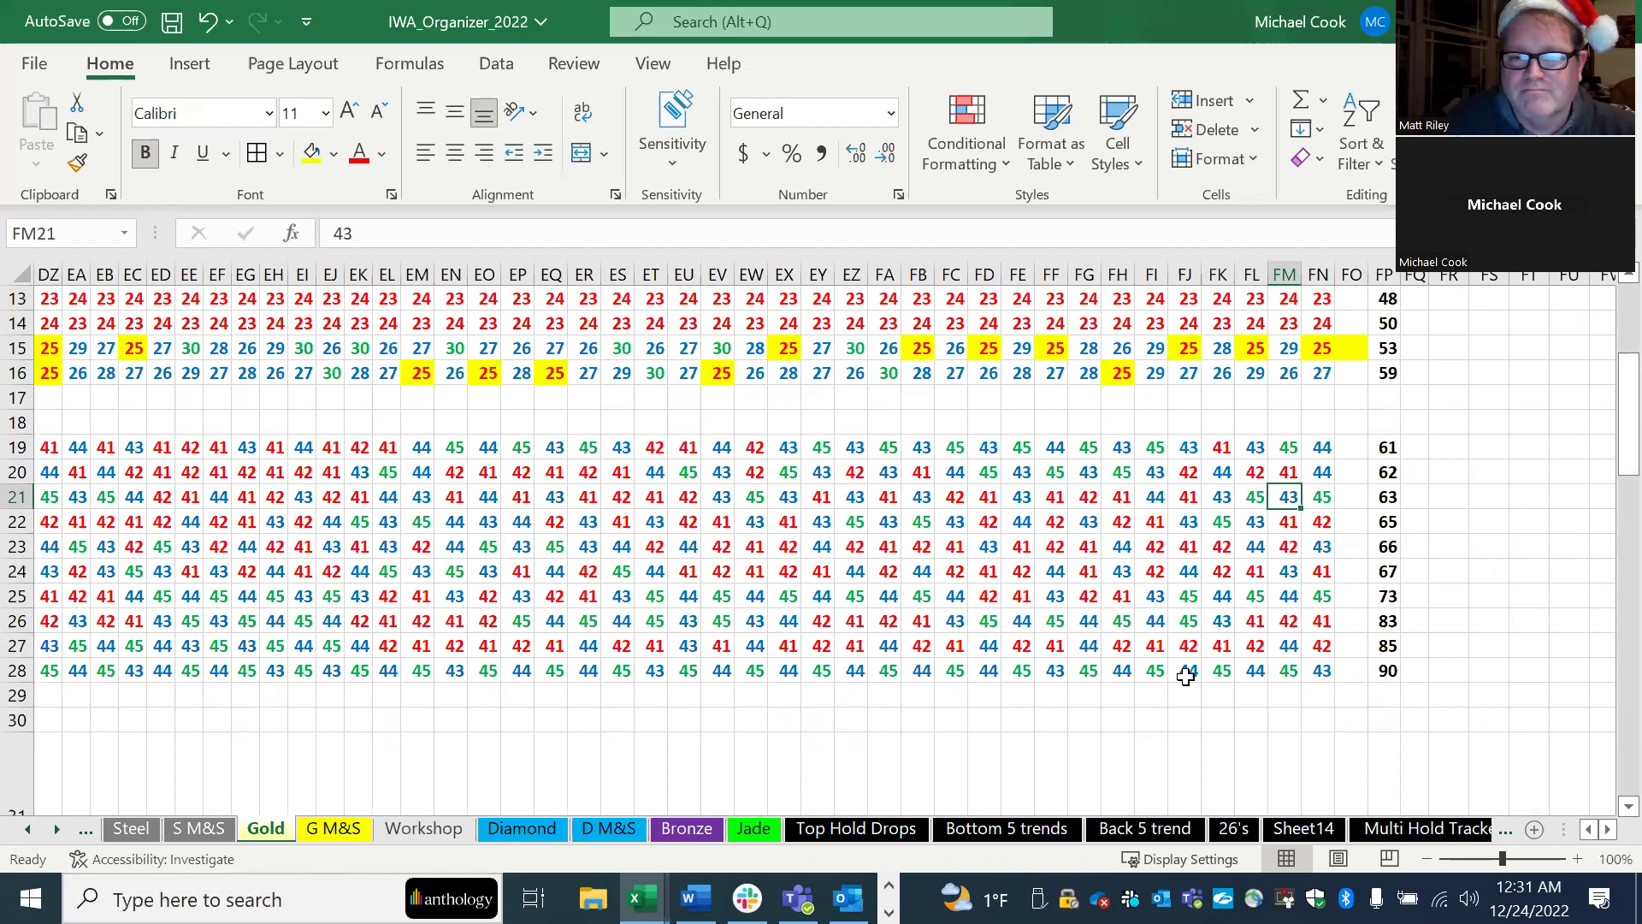
{"action": "left_click", "coordinate": [1057, 672]}
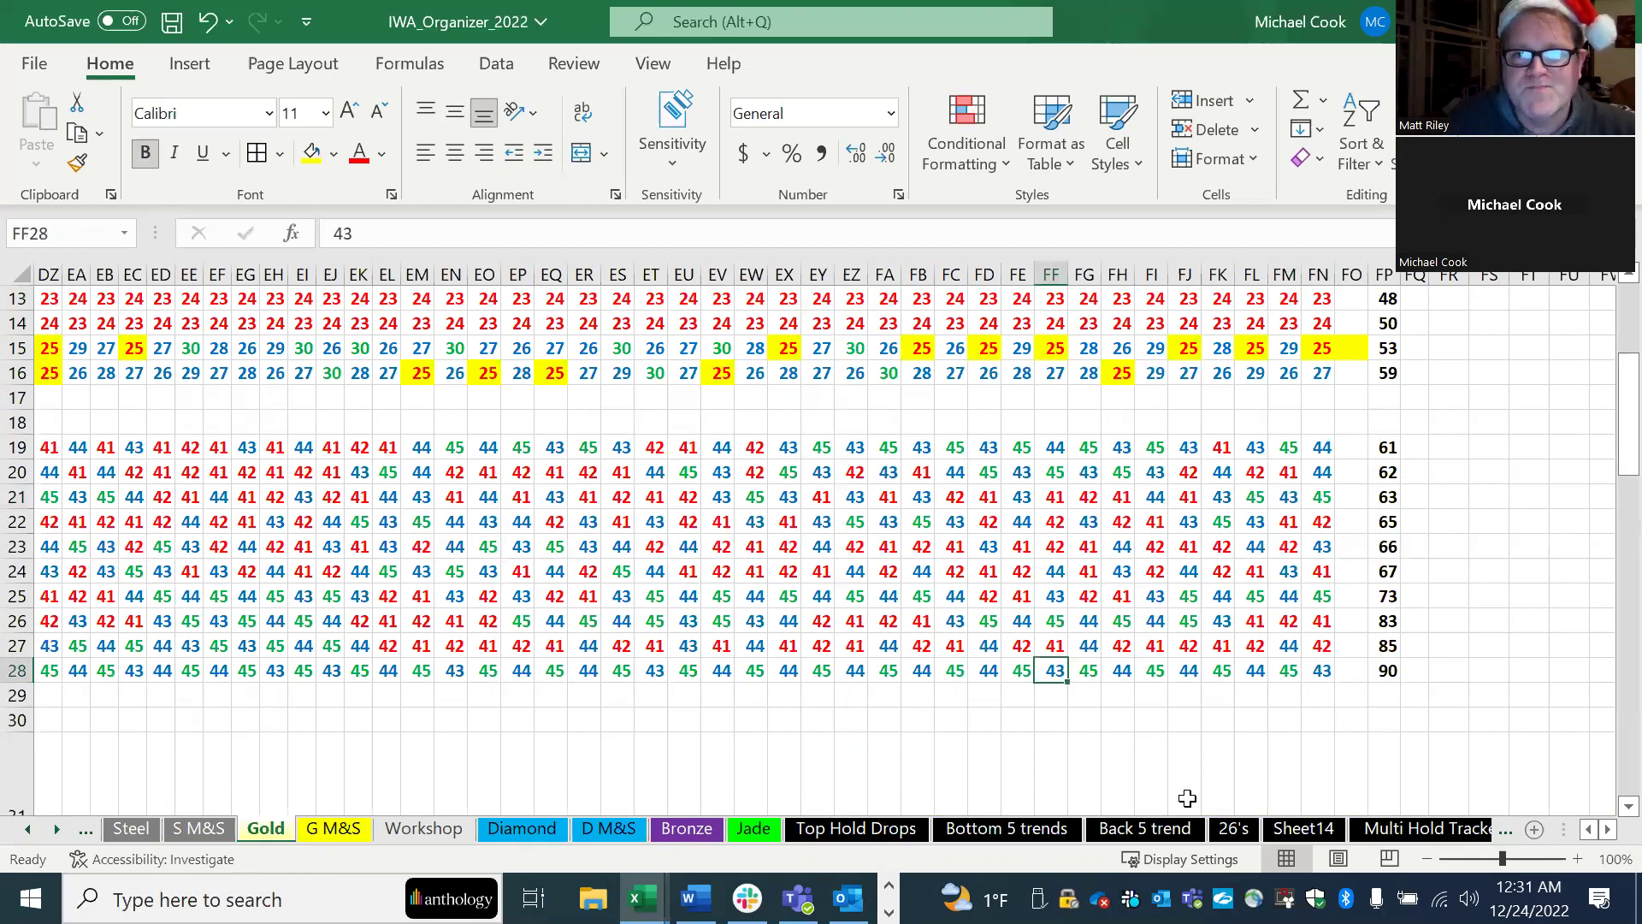
Step: Trace number 90's past values cell by cell from column FF back to column ED
{"action": "key", "text": "Left"}
{"action": "key", "text": "Left"}
{"action": "key", "text": "Left"}
{"action": "key", "text": "Left"}
{"action": "key", "text": "Left"}
{"action": "key", "text": "Left"}
{"action": "key", "text": "Left"}
{"action": "key", "text": "Left"}
{"action": "key", "text": "Left"}
{"action": "key", "text": "Left"}
{"action": "key", "text": "Left"}
{"action": "key", "text": "Left"}
{"action": "key", "text": "Left"}
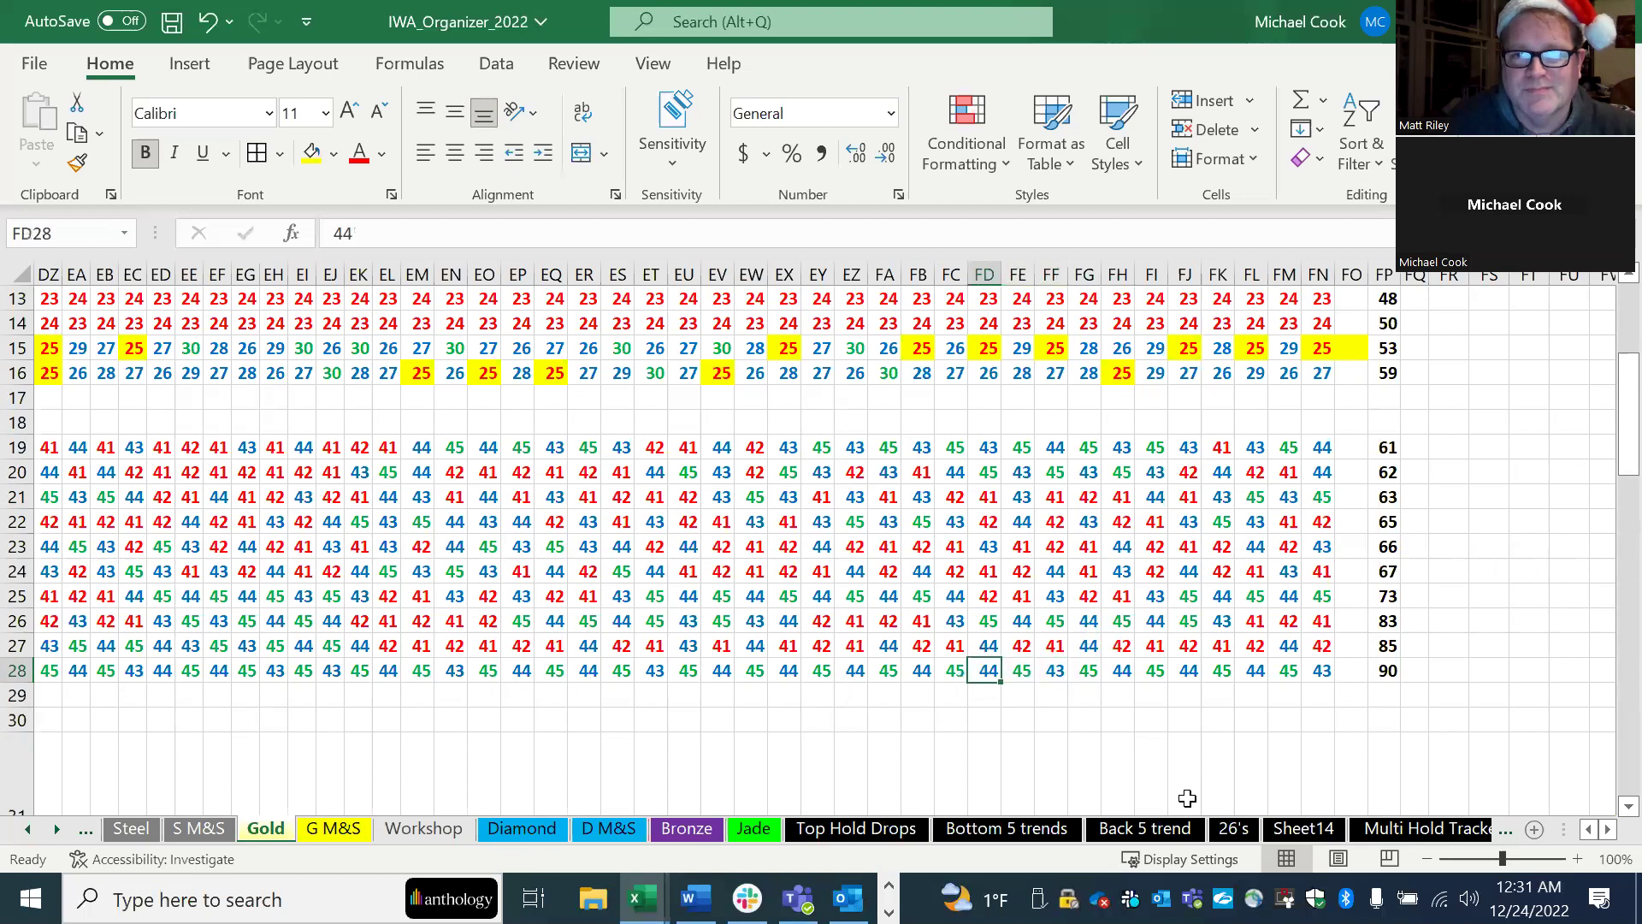
{"action": "key", "text": "Left"}
{"action": "key", "text": "Left"}
{"action": "key", "text": "Left"}
{"action": "key", "text": "Left"}
{"action": "key", "text": "Left"}
{"action": "key", "text": "Left"}
{"action": "key", "text": "Left"}
{"action": "key", "text": "Left"}
{"action": "key", "text": "Left"}
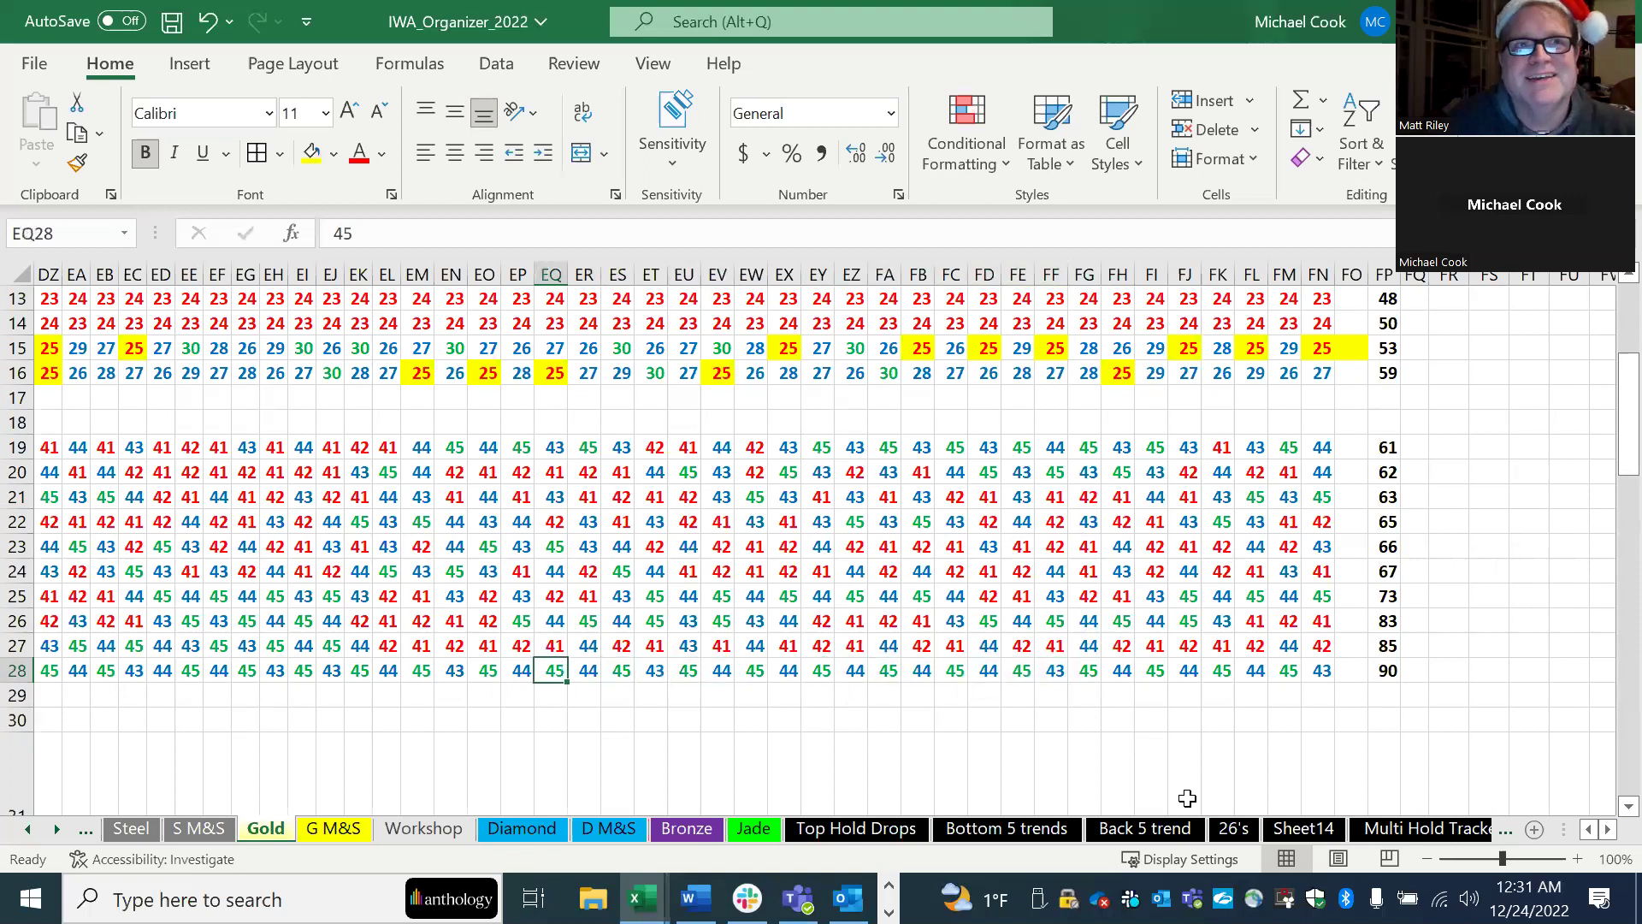
{"action": "key", "text": "Left"}
{"action": "key", "text": "Left"}
{"action": "key", "text": "Left"}
{"action": "key", "text": "Left"}
{"action": "key", "text": "Left"}
{"action": "key", "text": "Left"}
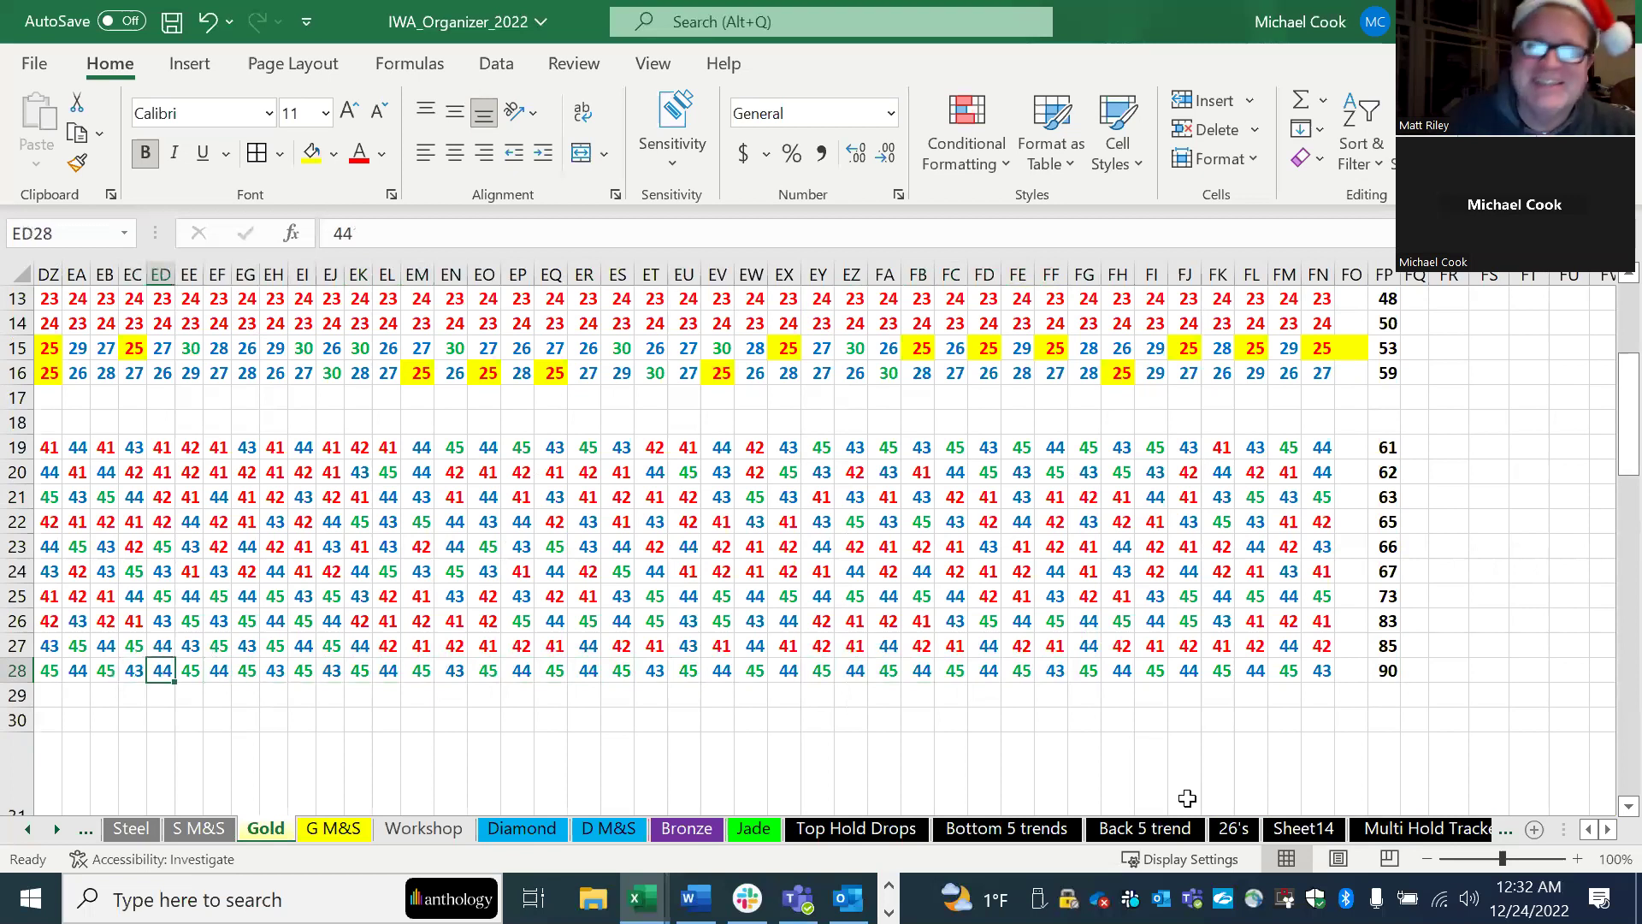
Step: Return along number 90's values to its latest entry in column FN
{"action": "key", "text": "Right"}
{"action": "key", "text": "Right"}
{"action": "key", "text": "Right"}
{"action": "key", "text": "Right"}
{"action": "key", "text": "Right"}
{"action": "key", "text": "Right"}
{"action": "key", "text": "Right"}
{"action": "key", "text": "Right"}
{"action": "key", "text": "Right"}
{"action": "key", "text": "Right"}
{"action": "key", "text": "Right"}
{"action": "key", "text": "Right"}
{"action": "key", "text": "Right"}
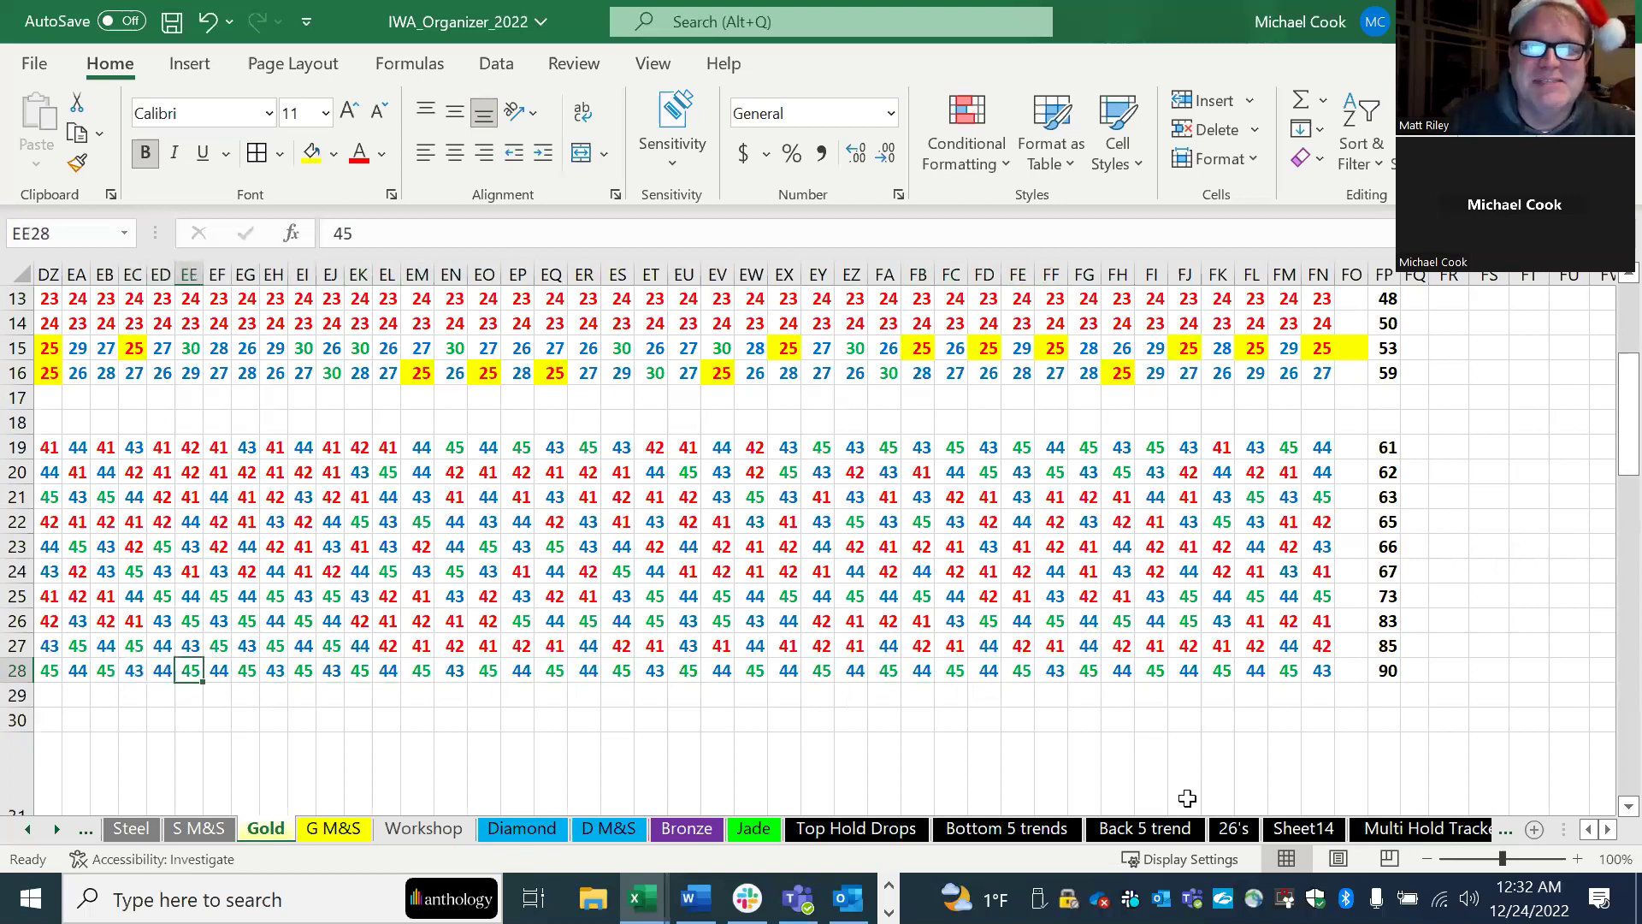
{"action": "key", "text": "ctrl+Right"}
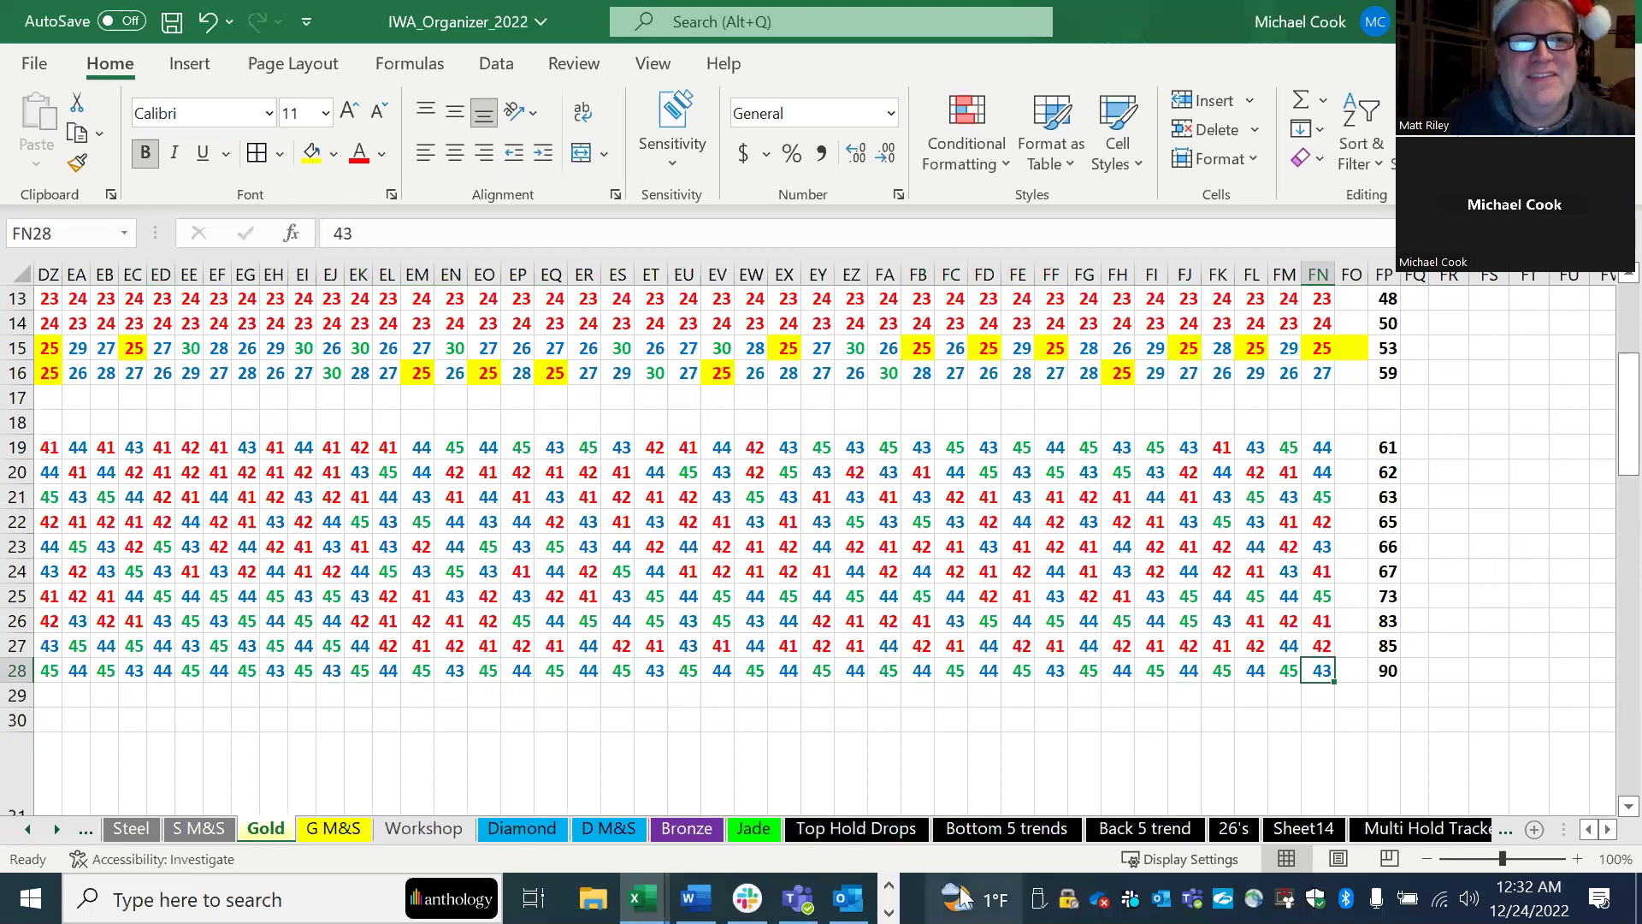
Step: On the Workshop sheet, check the 28 / 27 row's Combo #4 cell and the Fronts value
{"action": "left_click", "coordinate": [453, 826]}
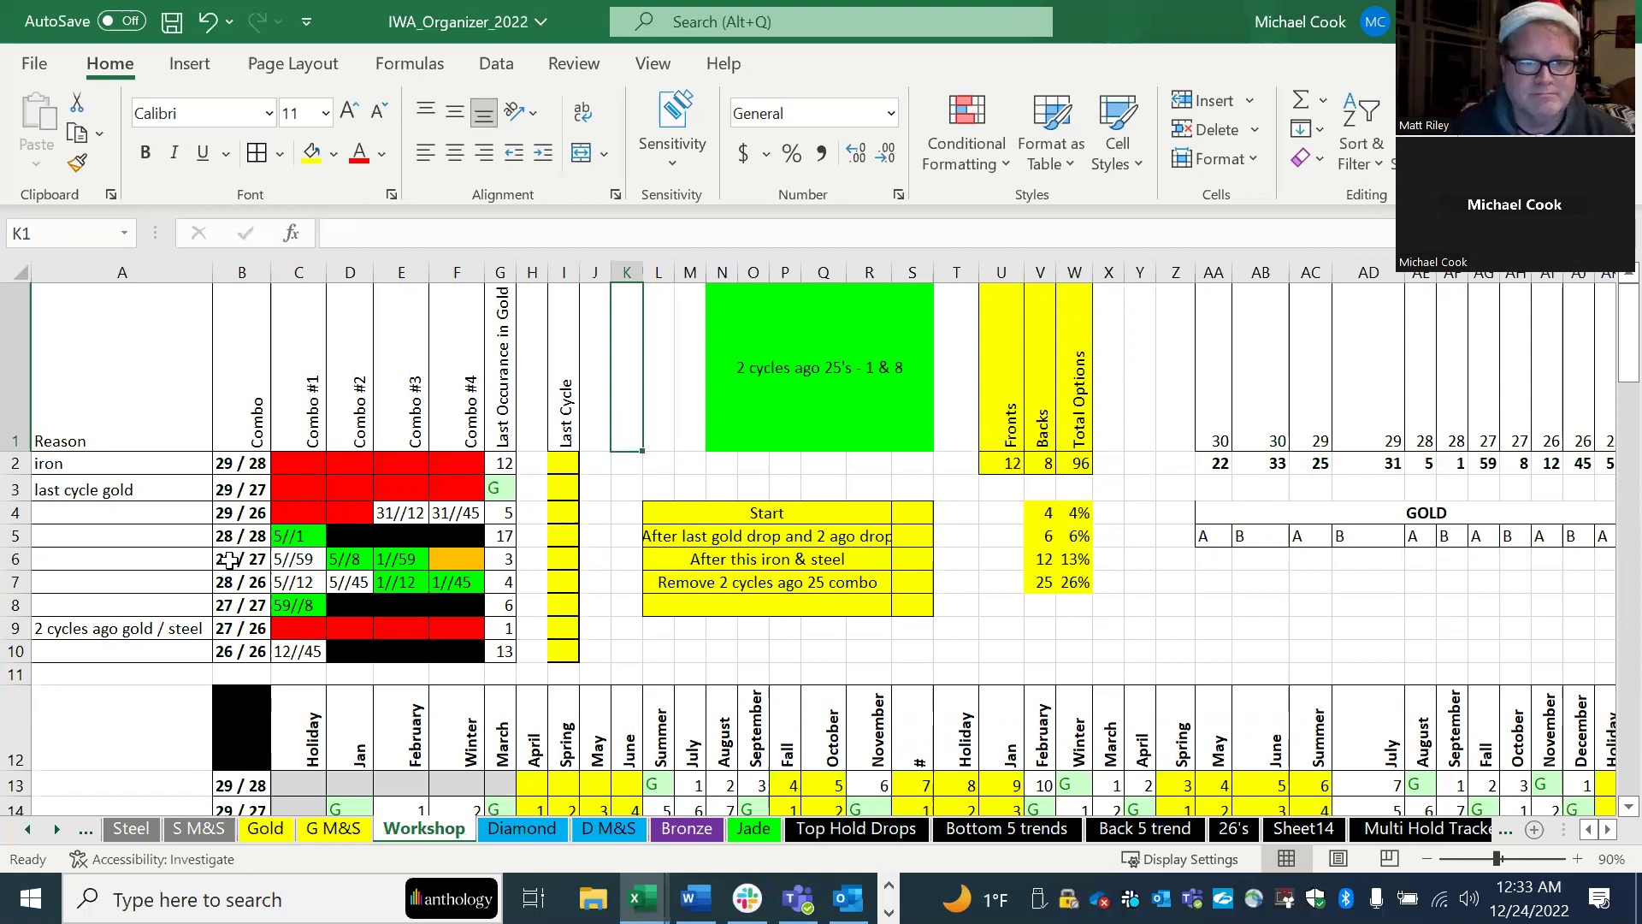
{"action": "left_click", "coordinate": [447, 557]}
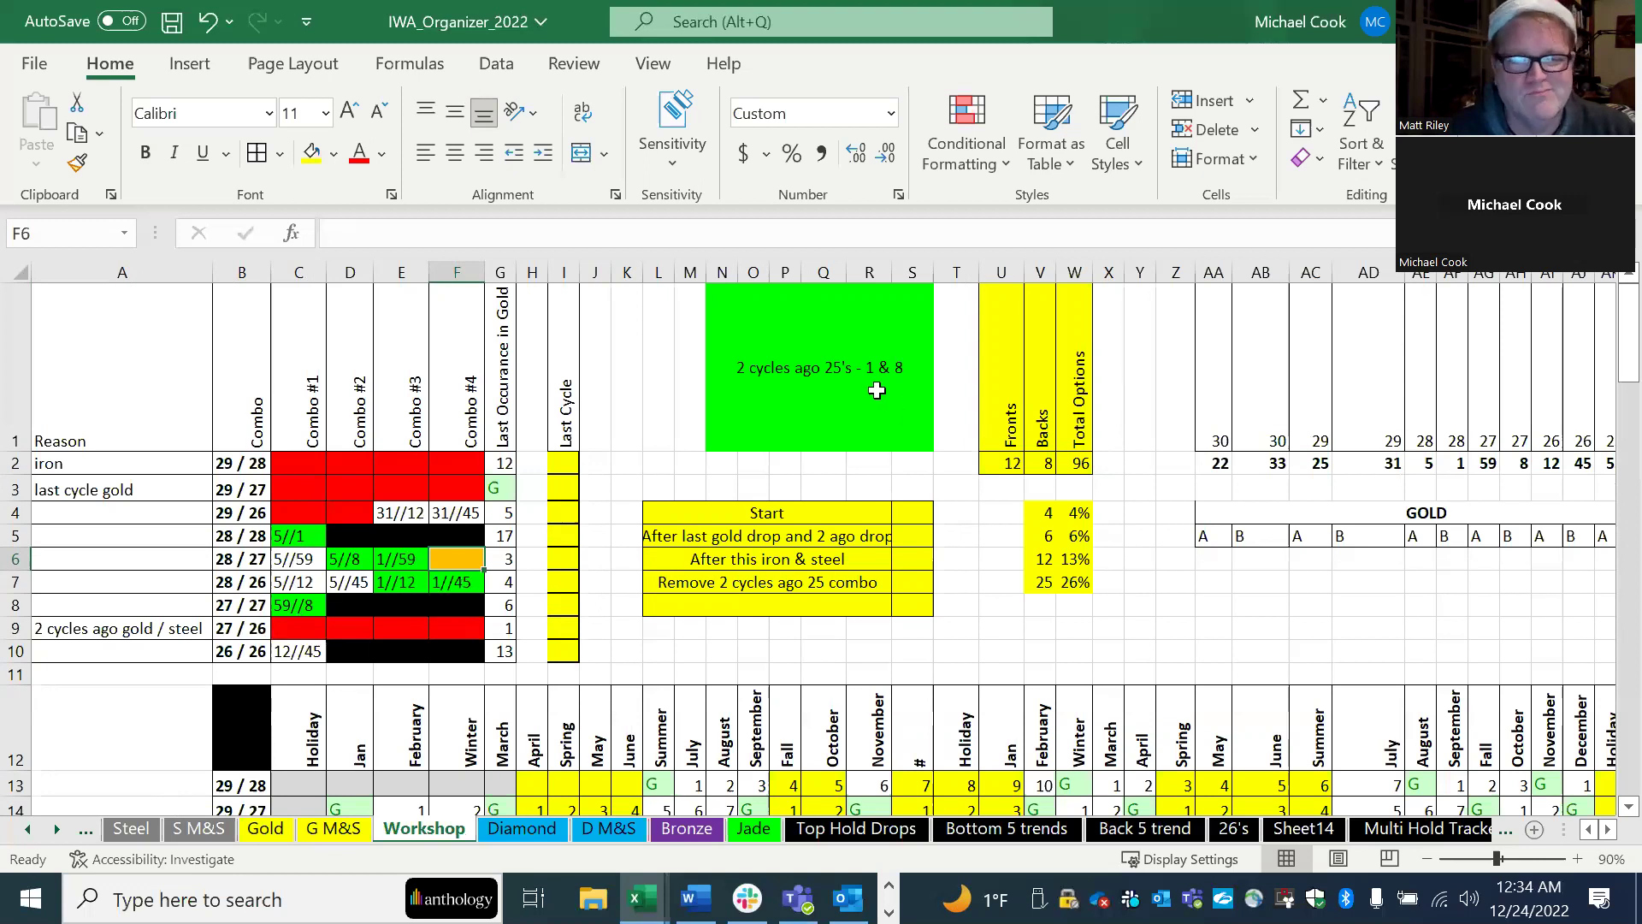
{"action": "left_click", "coordinate": [1005, 463]}
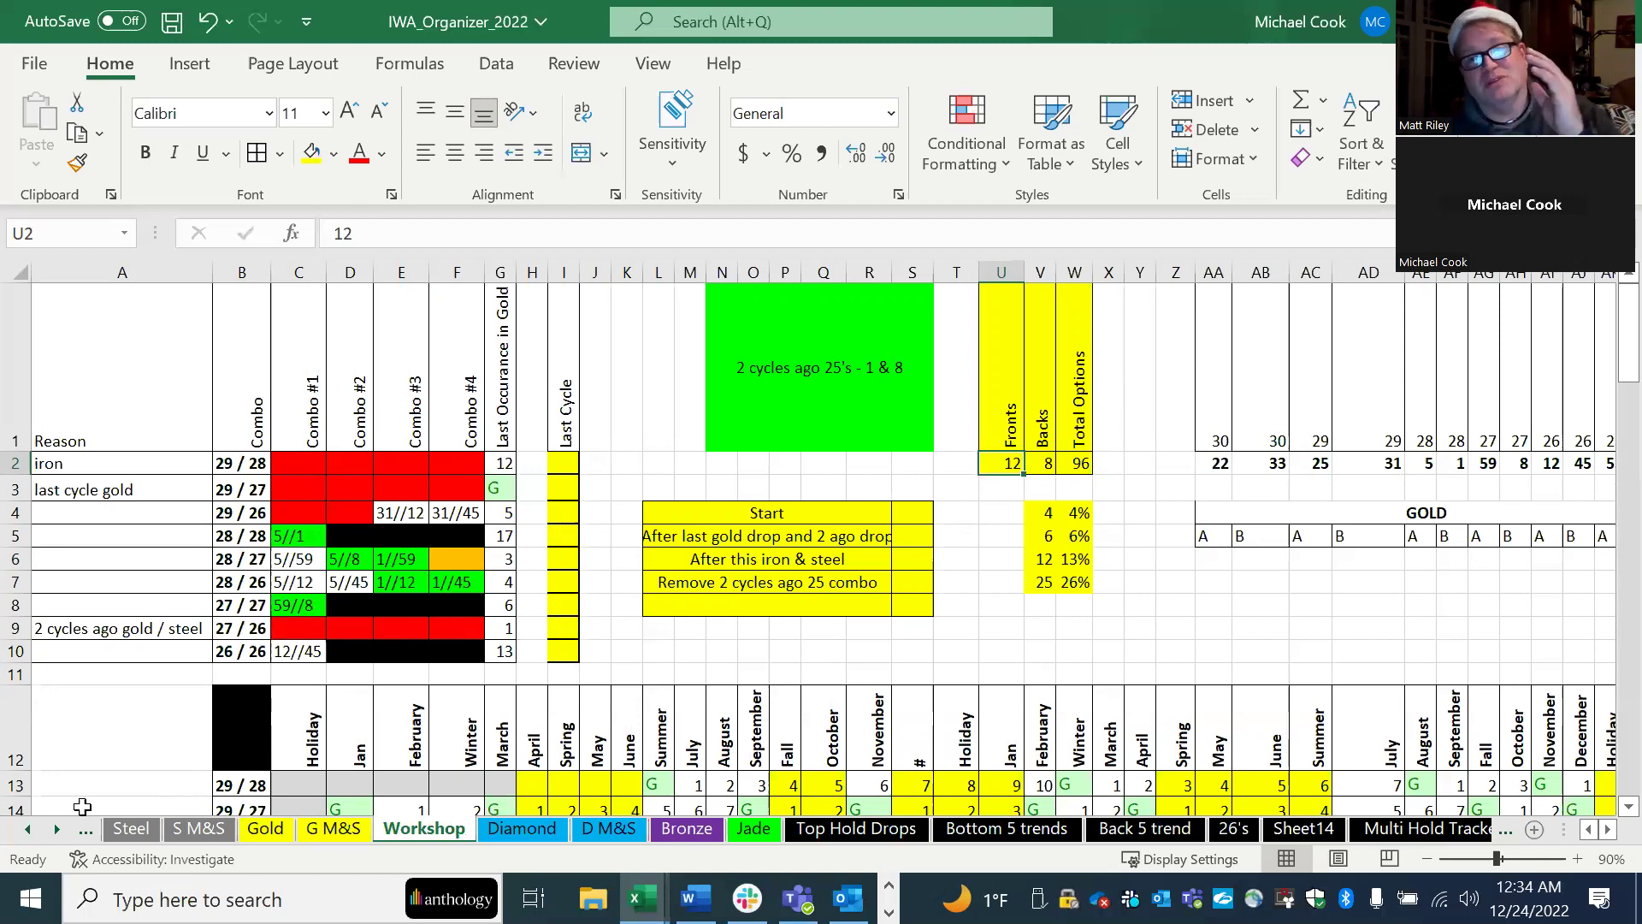
Step: Open the Top Hold Drops sheet at its first column and select the Holiday entry for 28 / 28 in row 101
{"action": "left_click", "coordinate": [56, 832]}
{"action": "left_click", "coordinate": [56, 831]}
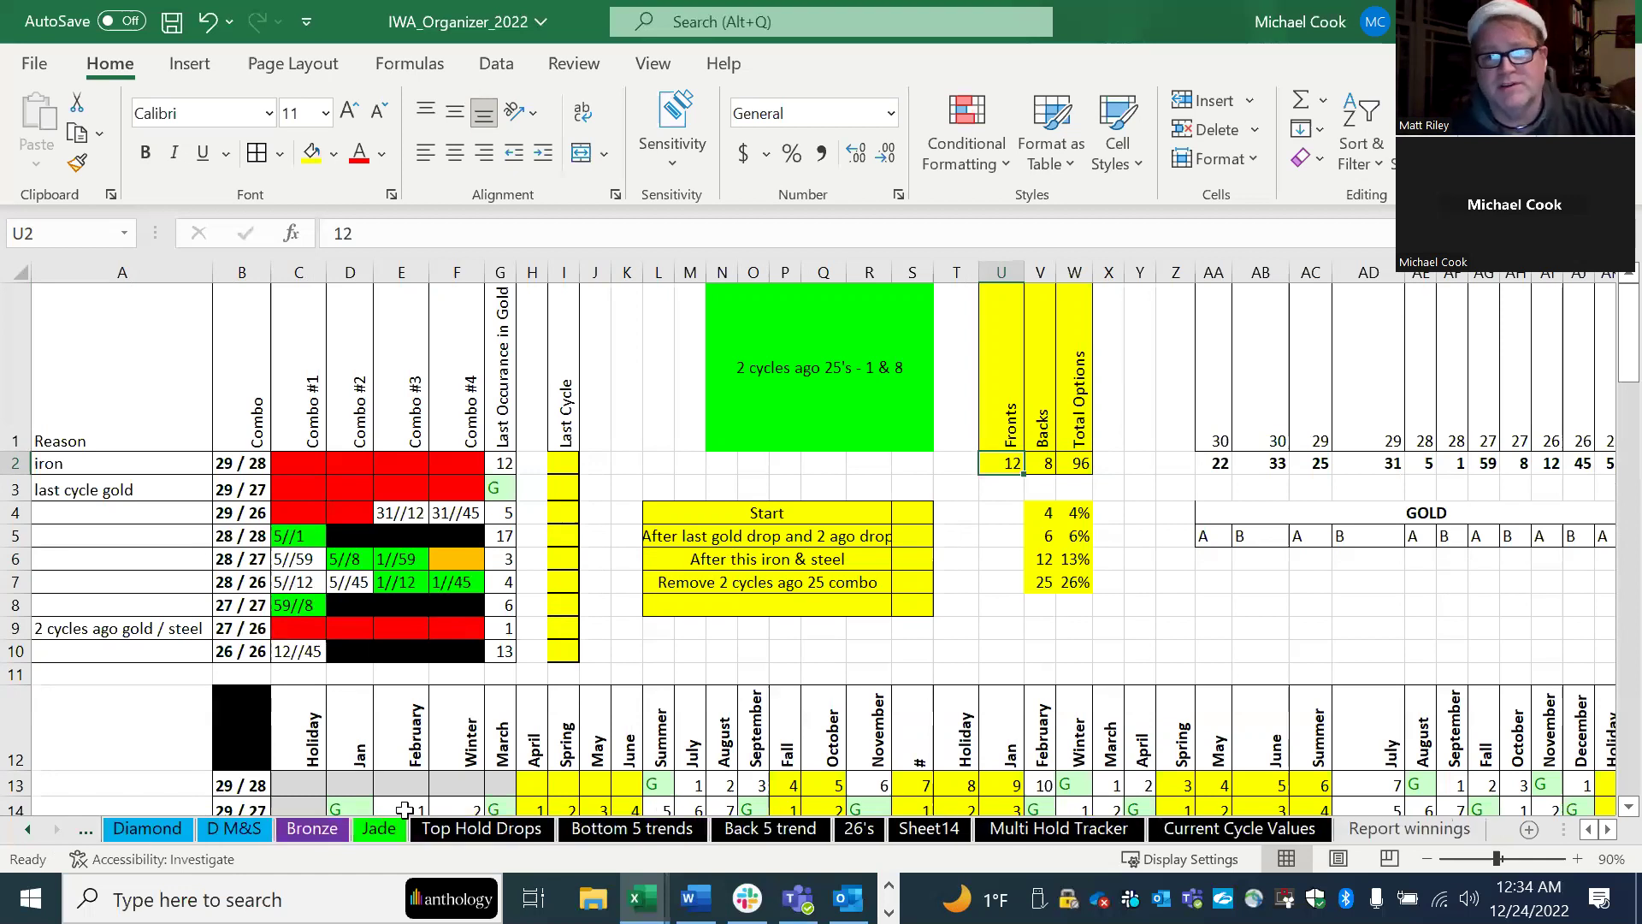
{"action": "left_click", "coordinate": [511, 830]}
{"action": "key", "text": "Left"}
{"action": "key", "text": "Left"}
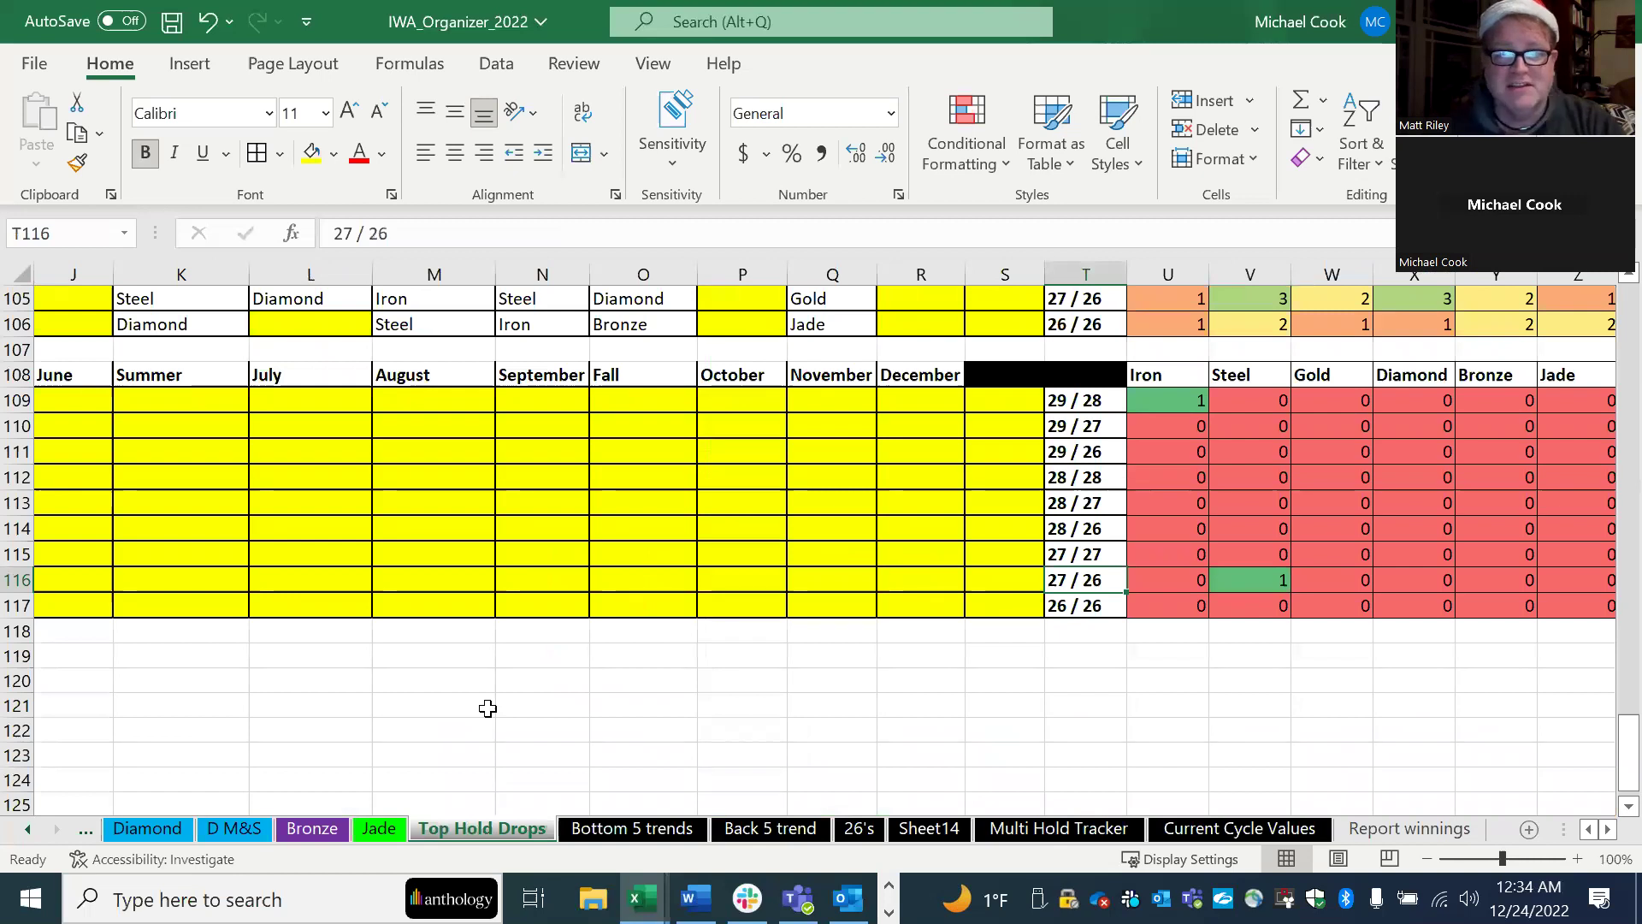
{"action": "key", "text": "Home"}
{"action": "scroll", "coordinate": [237, 513], "scroll_direction": "up", "scroll_amount": 1}
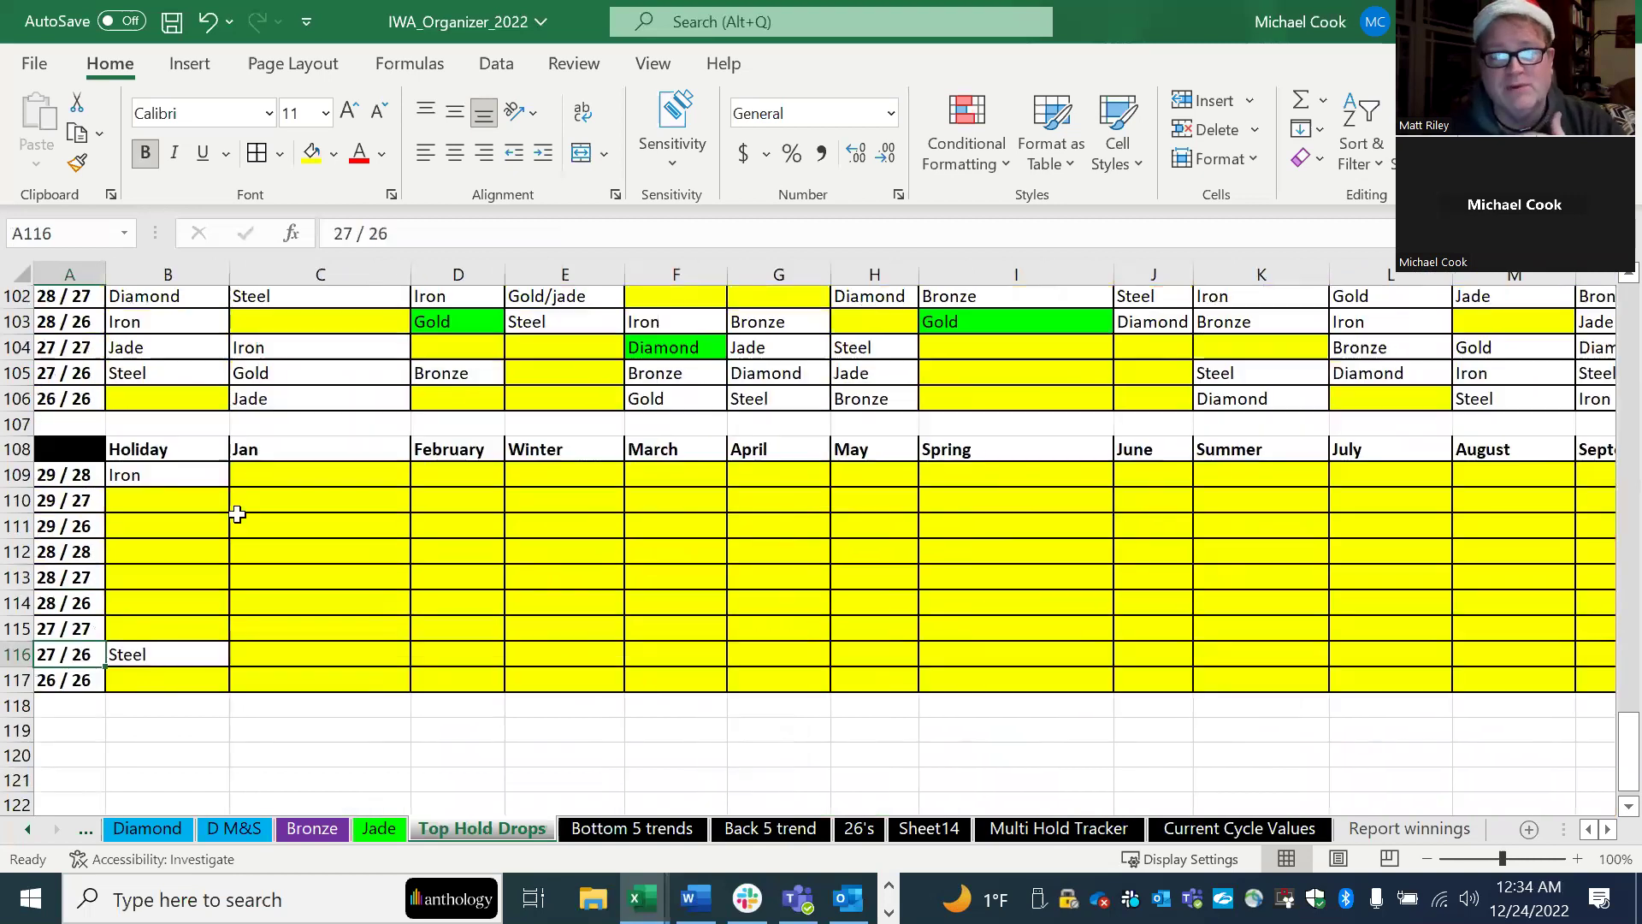
{"action": "scroll", "coordinate": [236, 513], "scroll_direction": "up", "scroll_amount": 1}
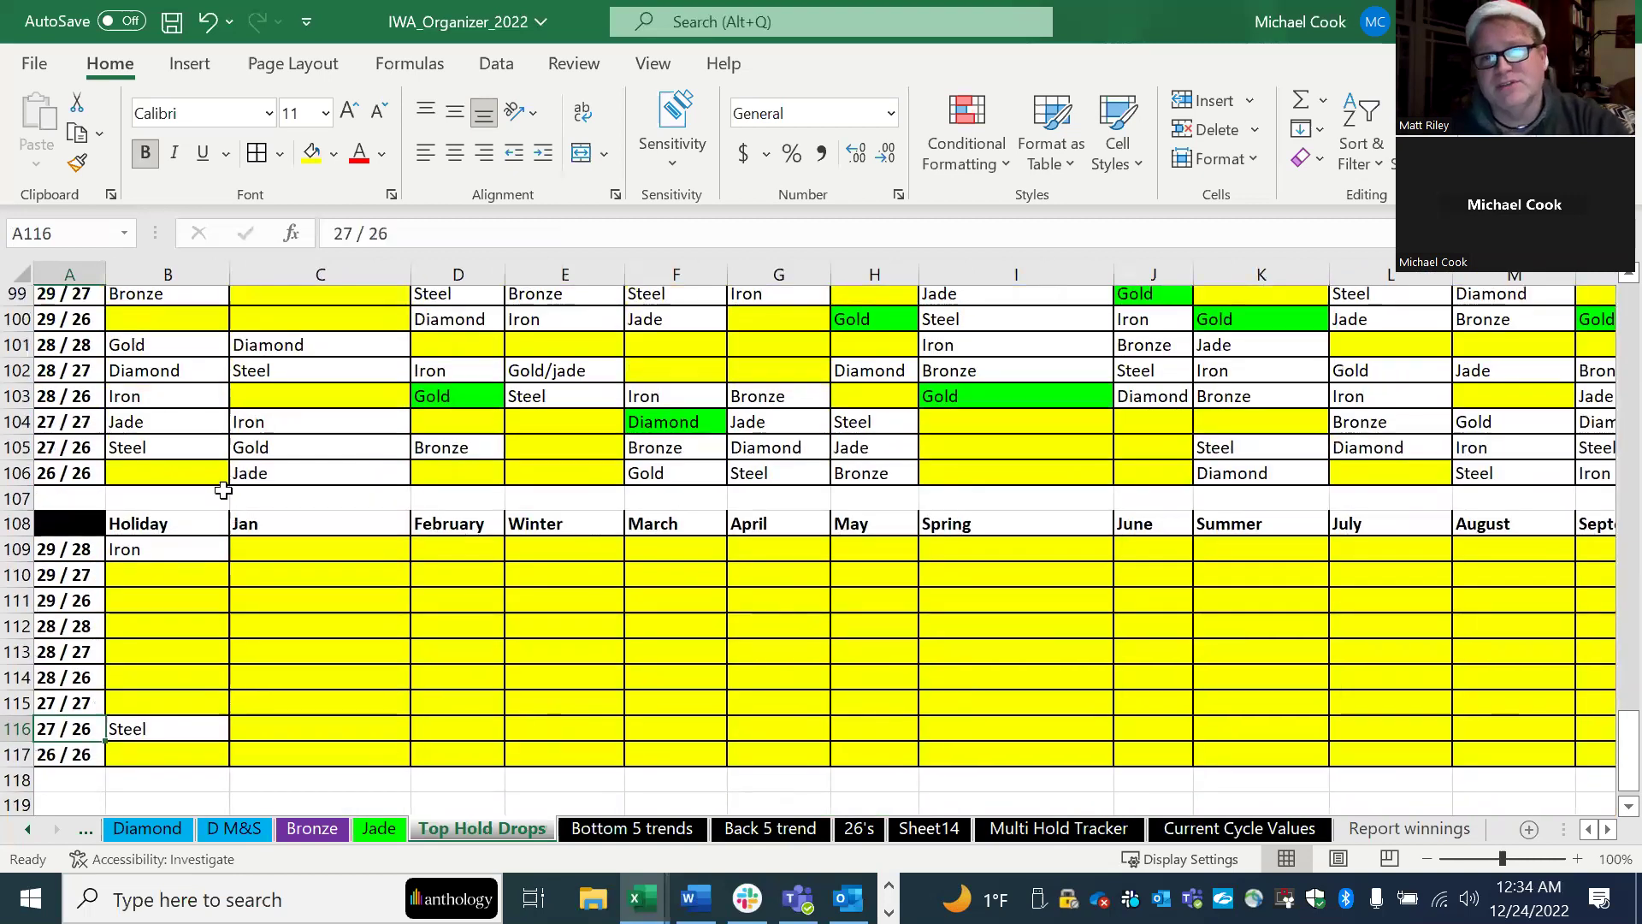
{"action": "left_click", "coordinate": [162, 349]}
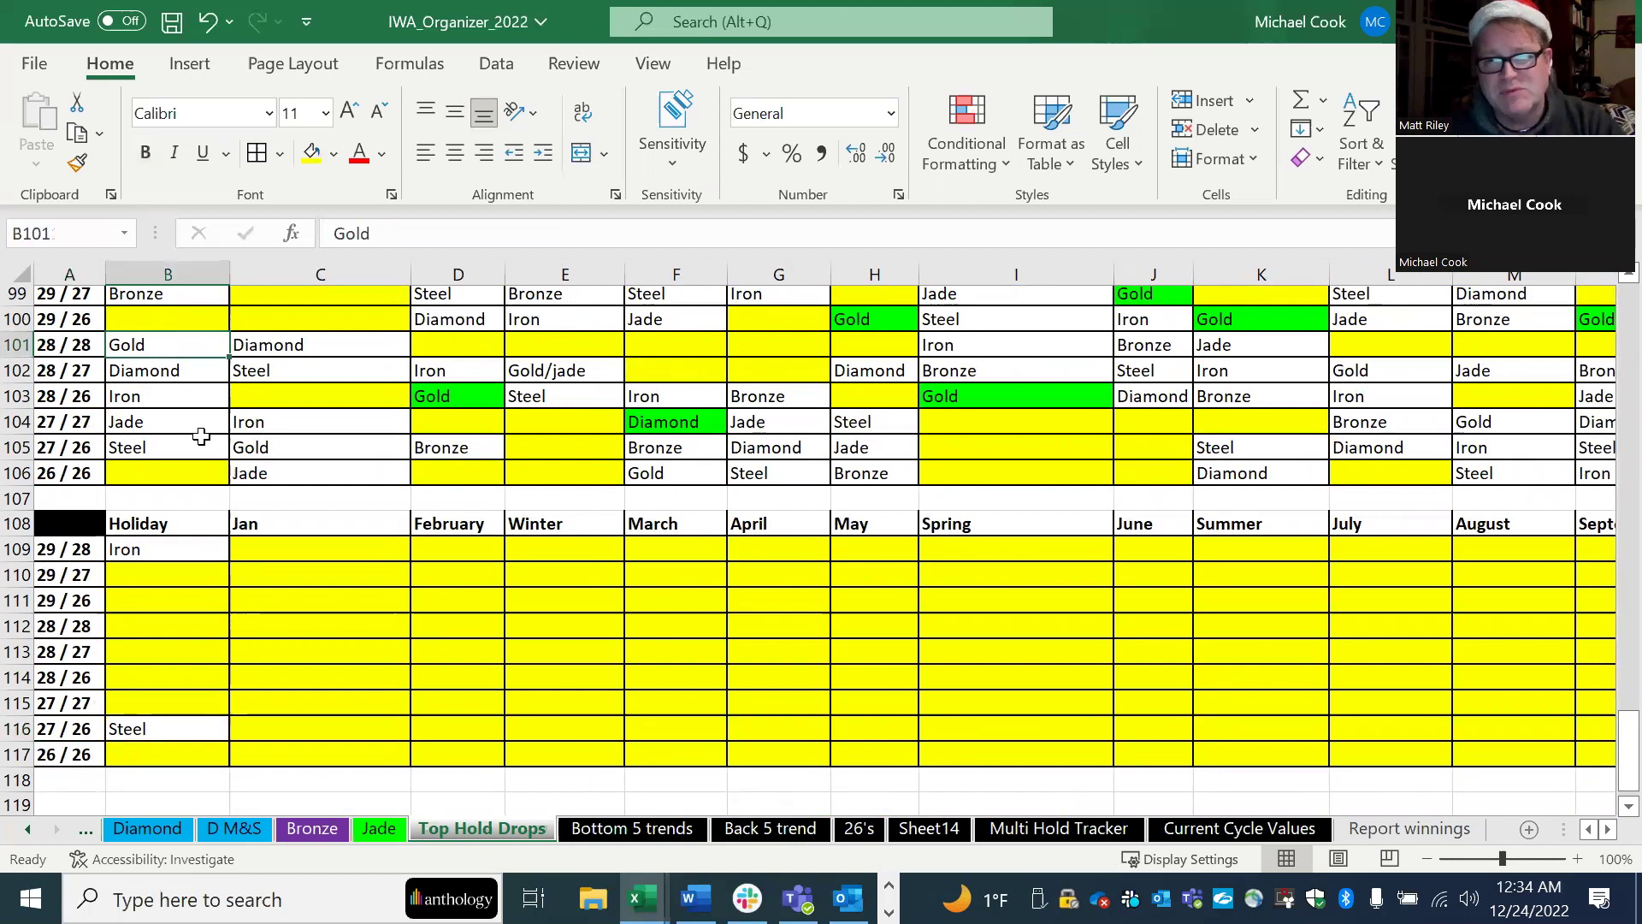
Step: Look over the Gold drops in the monthly tables above the current one
{"action": "scroll", "coordinate": [293, 489], "scroll_direction": "up", "scroll_amount": 1}
{"action": "scroll", "coordinate": [184, 377], "scroll_direction": "down", "scroll_amount": 1}
{"action": "scroll", "coordinate": [197, 413], "scroll_direction": "up", "scroll_amount": 3}
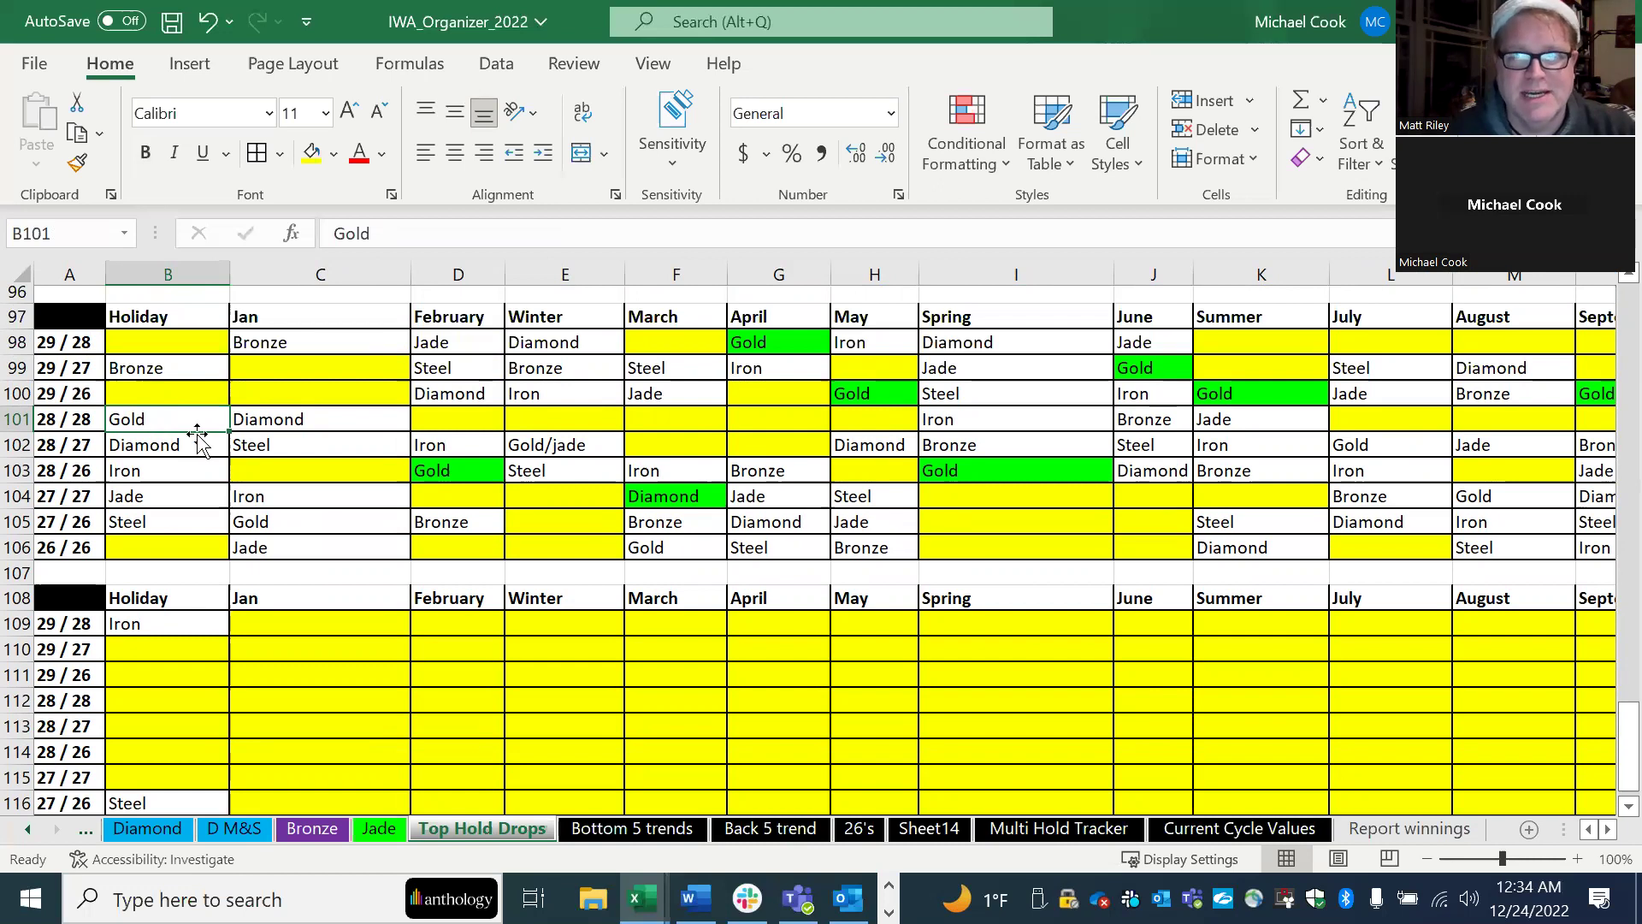
{"action": "scroll", "coordinate": [316, 462], "scroll_direction": "up", "scroll_amount": 1}
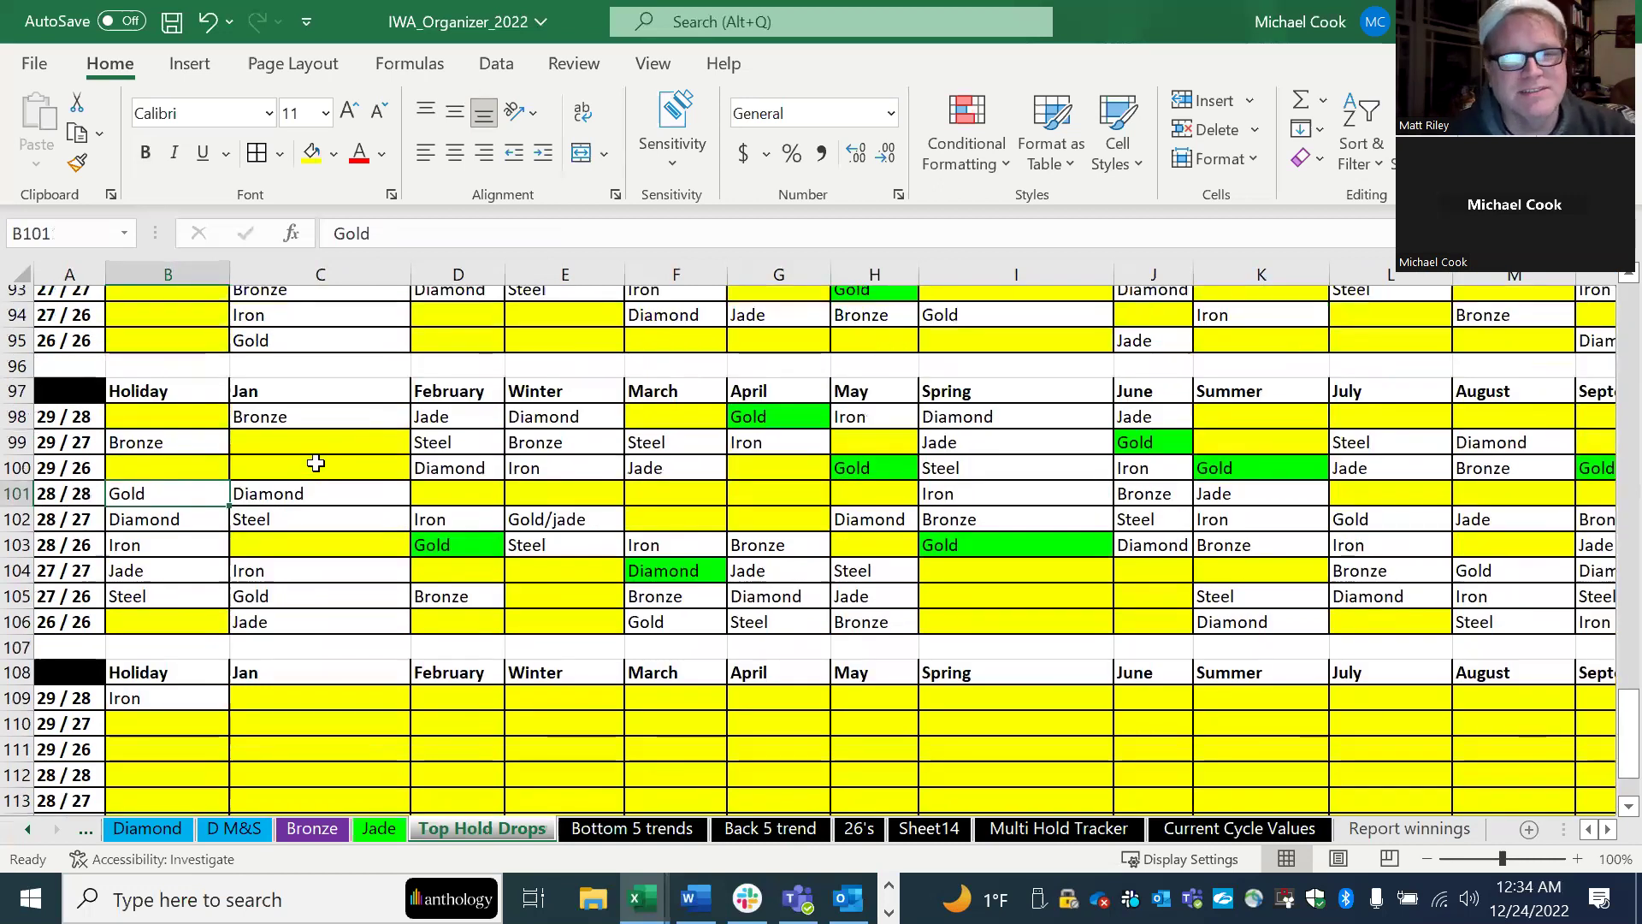
{"action": "scroll", "coordinate": [505, 494], "scroll_direction": "up", "scroll_amount": 1}
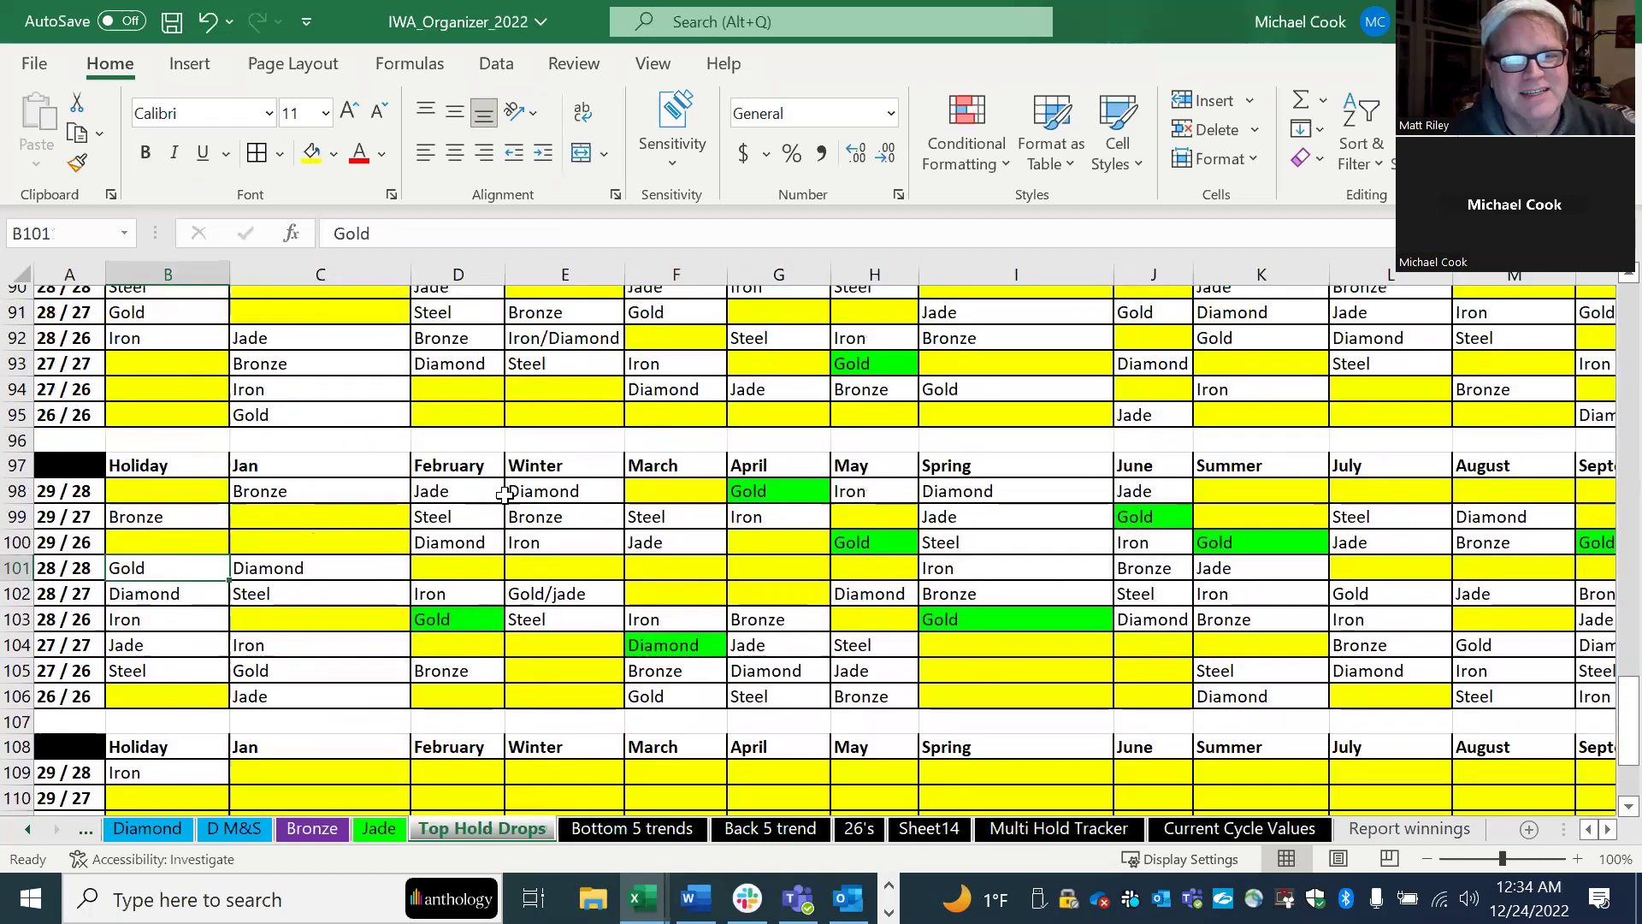
Step: Compare the Holiday entries for 28 / 27 and 28 / 28 in rows 102 and 101
{"action": "scroll", "coordinate": [504, 494], "scroll_direction": "up", "scroll_amount": 1}
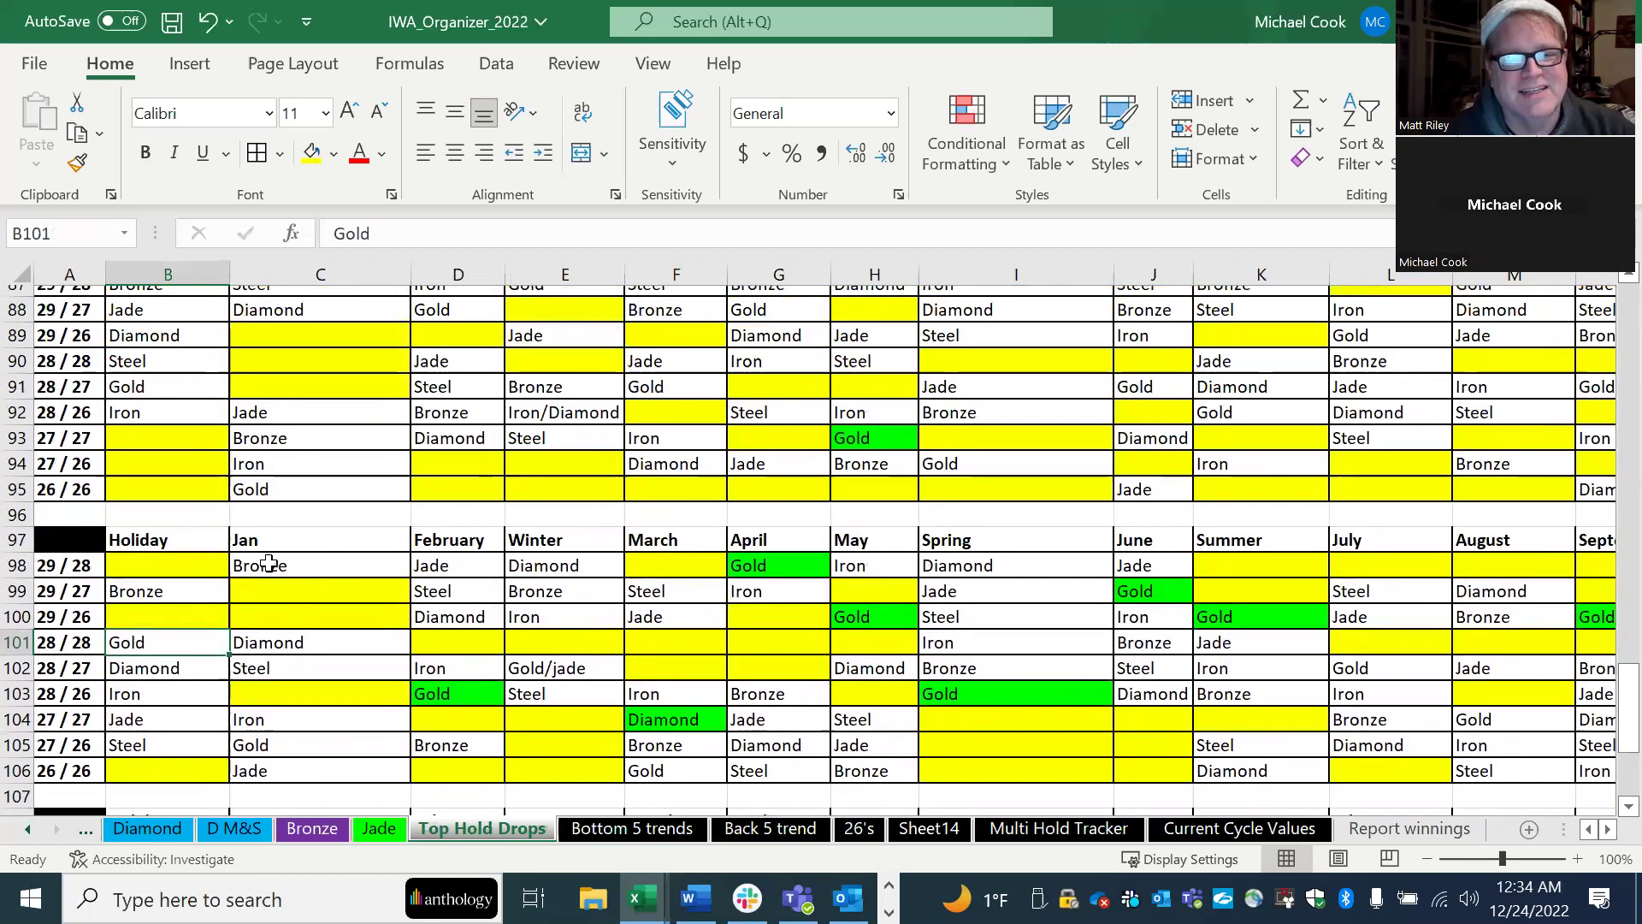
{"action": "left_click", "coordinate": [164, 669]}
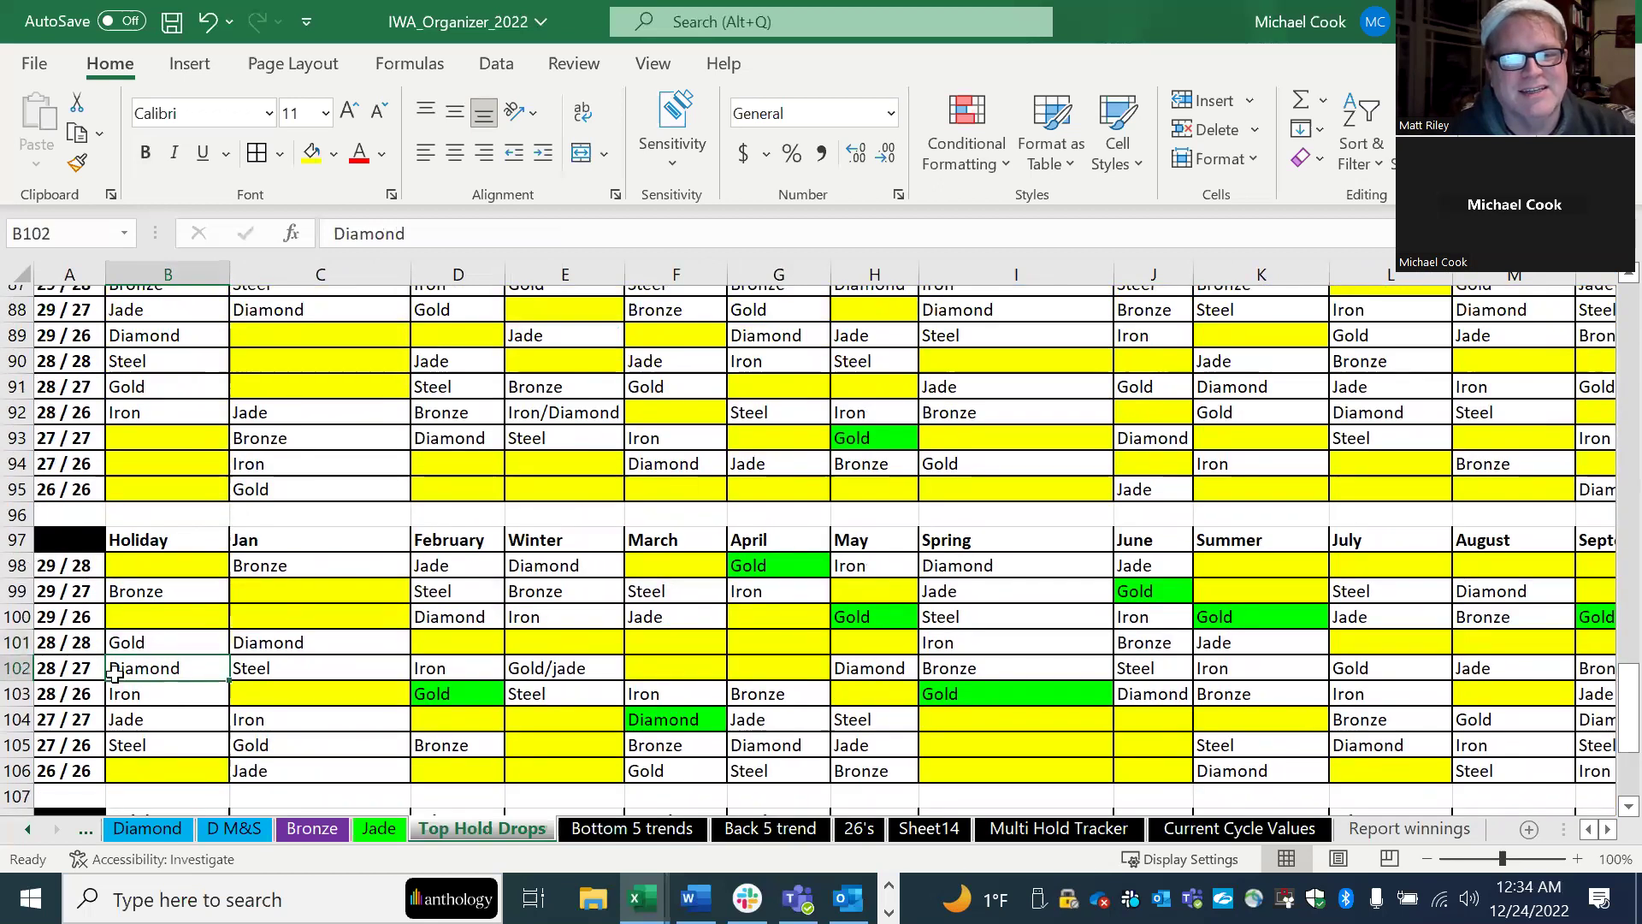
{"action": "scroll", "coordinate": [120, 663], "scroll_direction": "down", "scroll_amount": 1}
{"action": "left_click", "coordinate": [160, 569]}
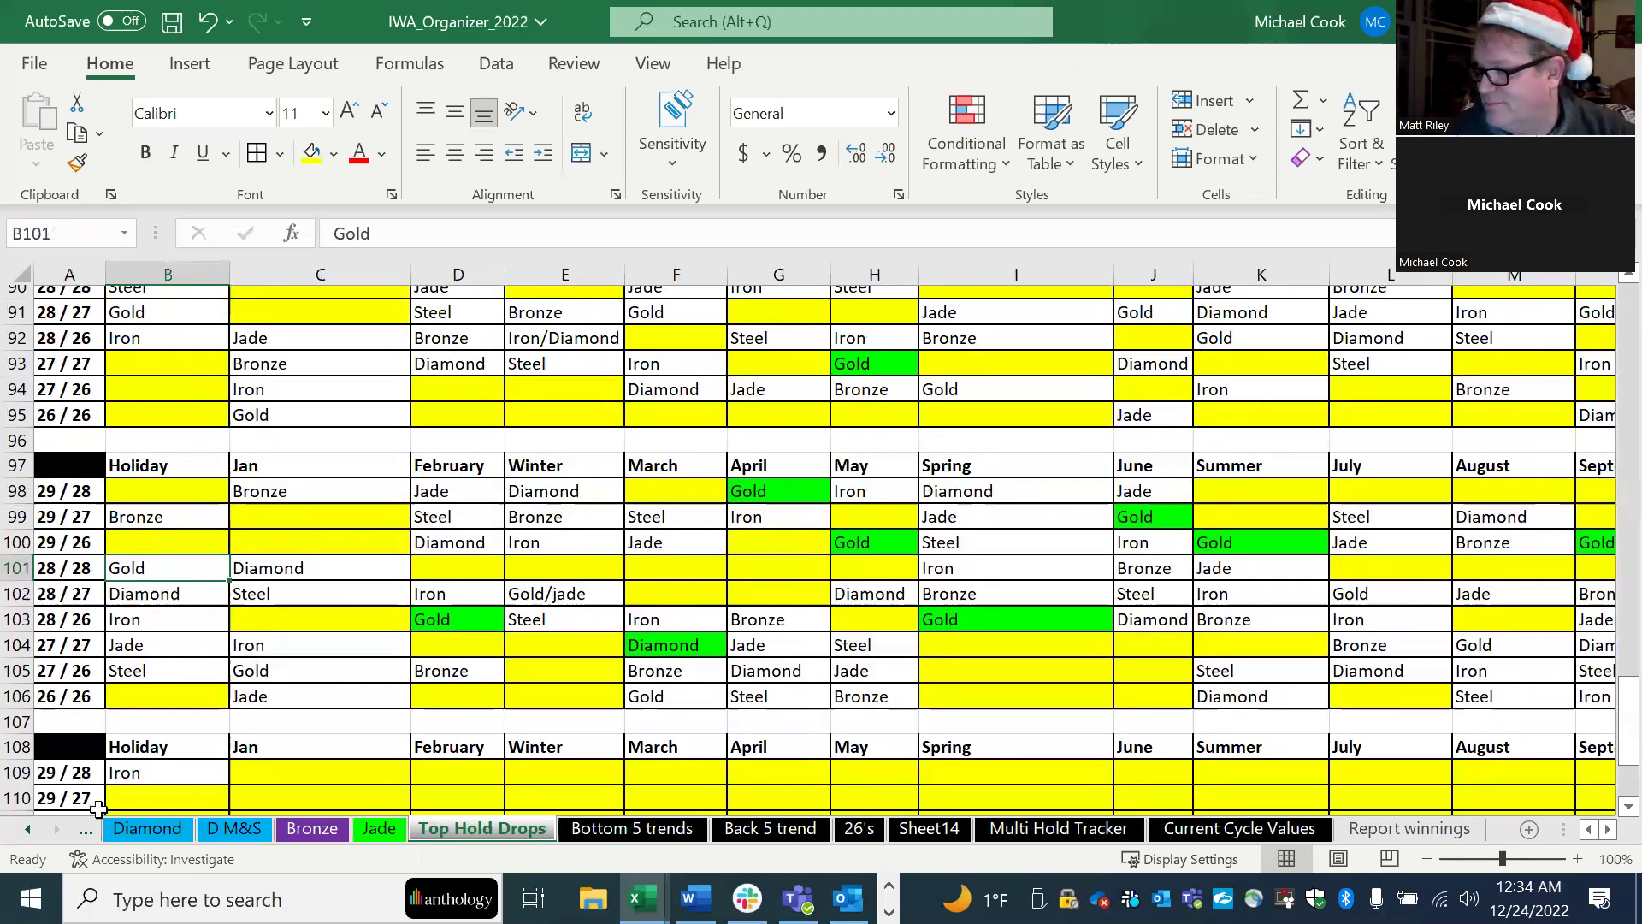
Step: On the Workshop sheet, follow the month headers in row 12 along to November in column BA
{"action": "left_click", "coordinate": [30, 828]}
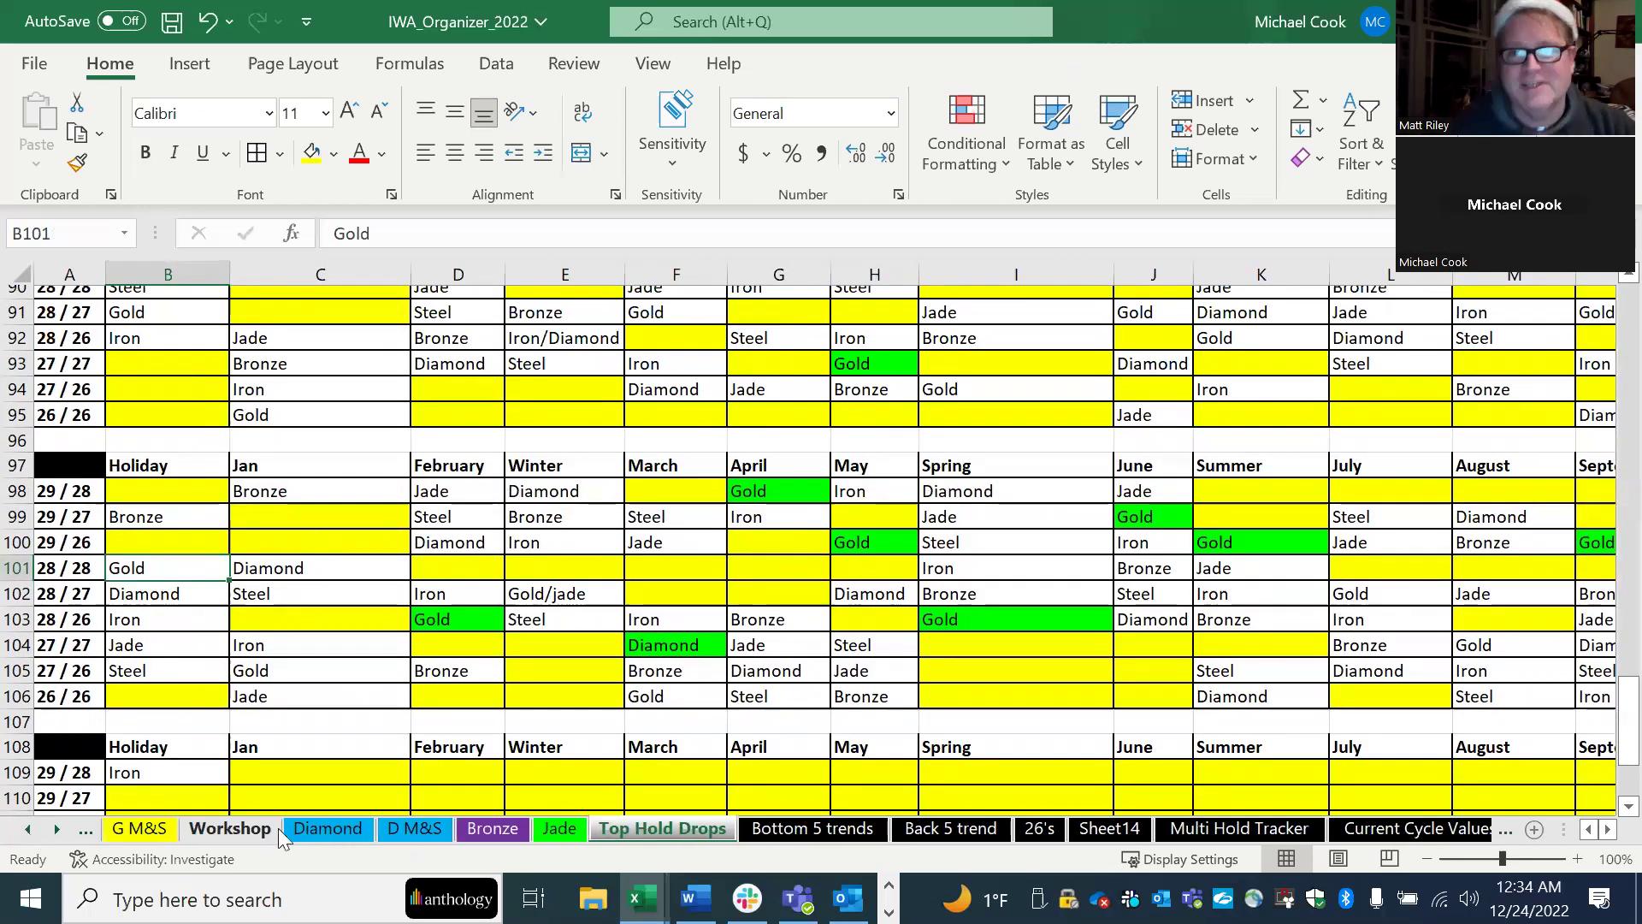
{"action": "left_click", "coordinate": [230, 828]}
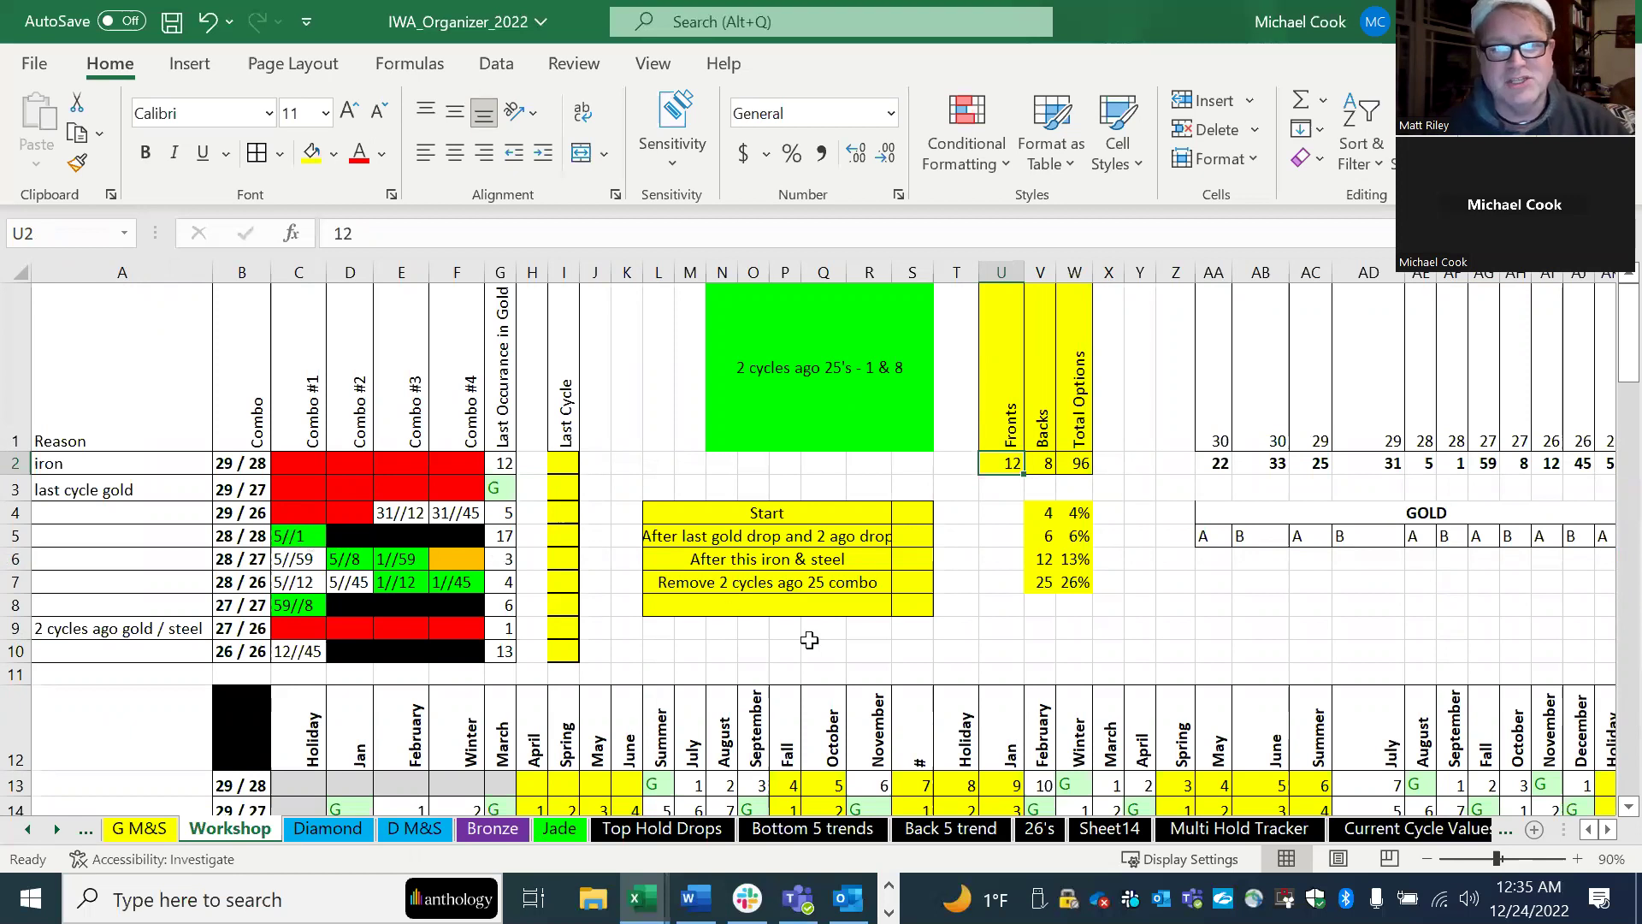
{"action": "scroll", "coordinate": [810, 639], "scroll_direction": "down", "scroll_amount": 1}
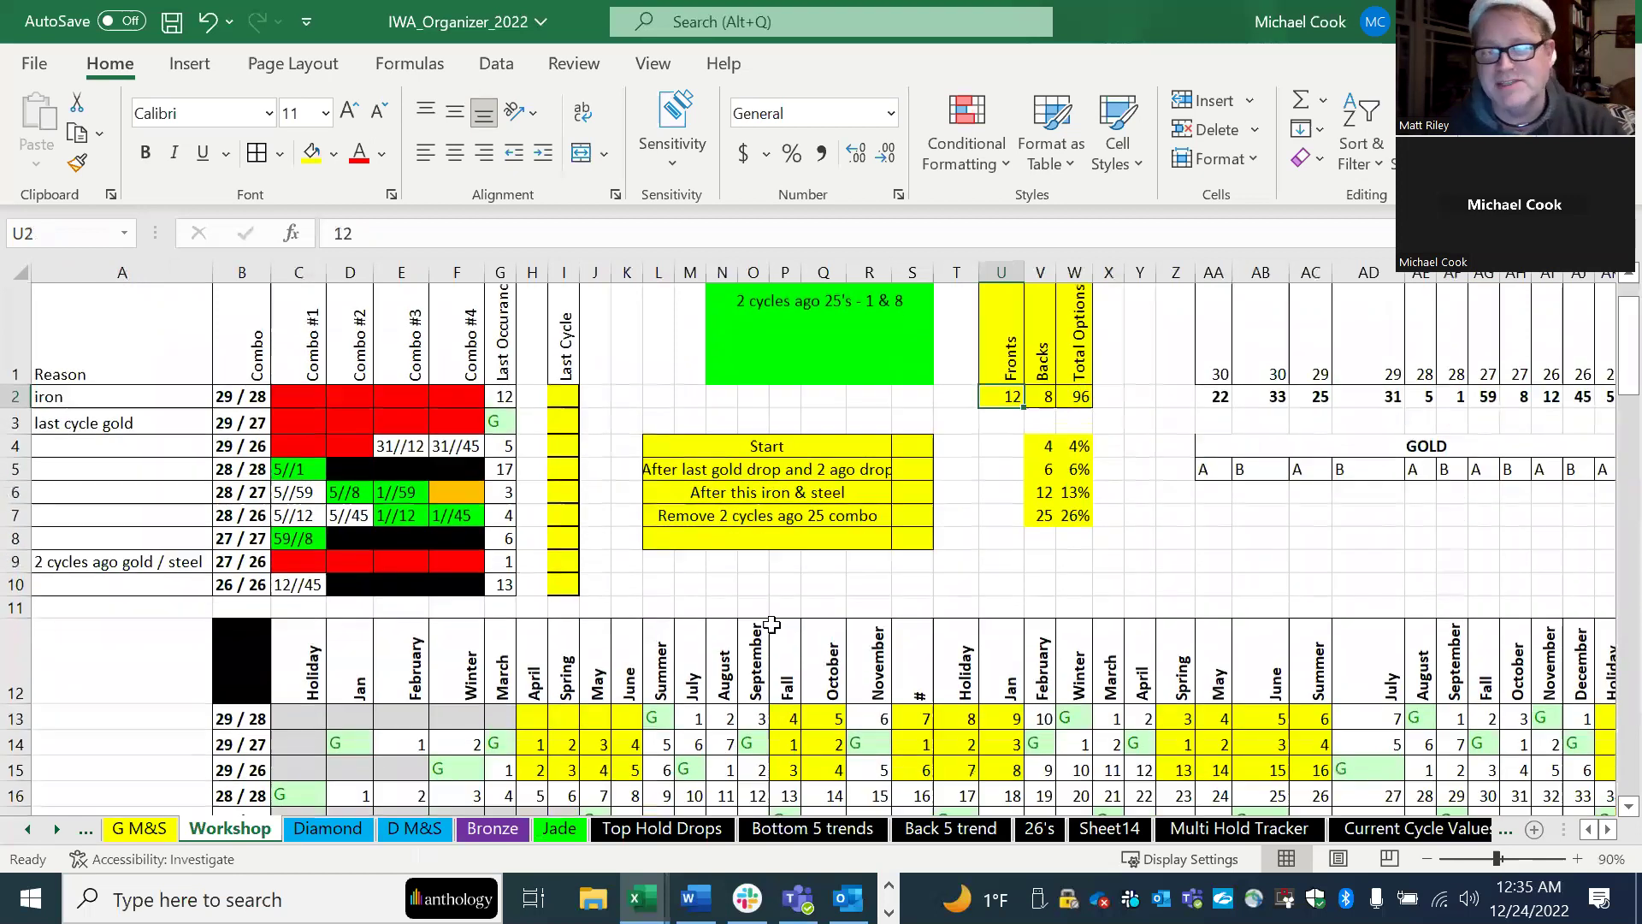
{"action": "left_click", "coordinate": [785, 658]}
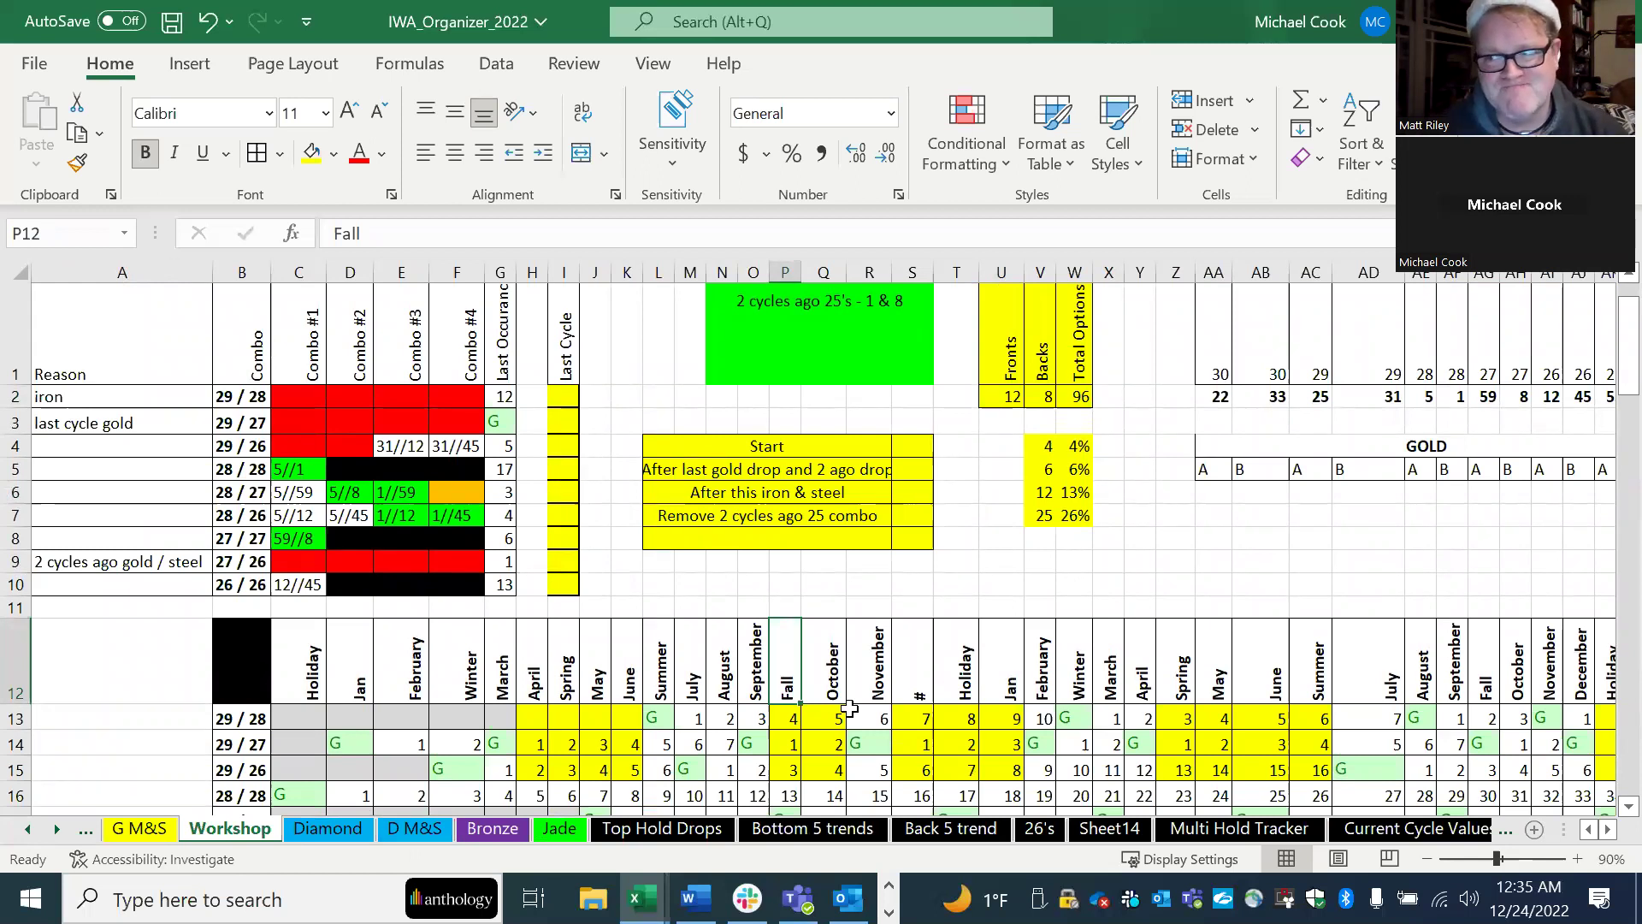
{"action": "key", "text": "ctrl+Right"}
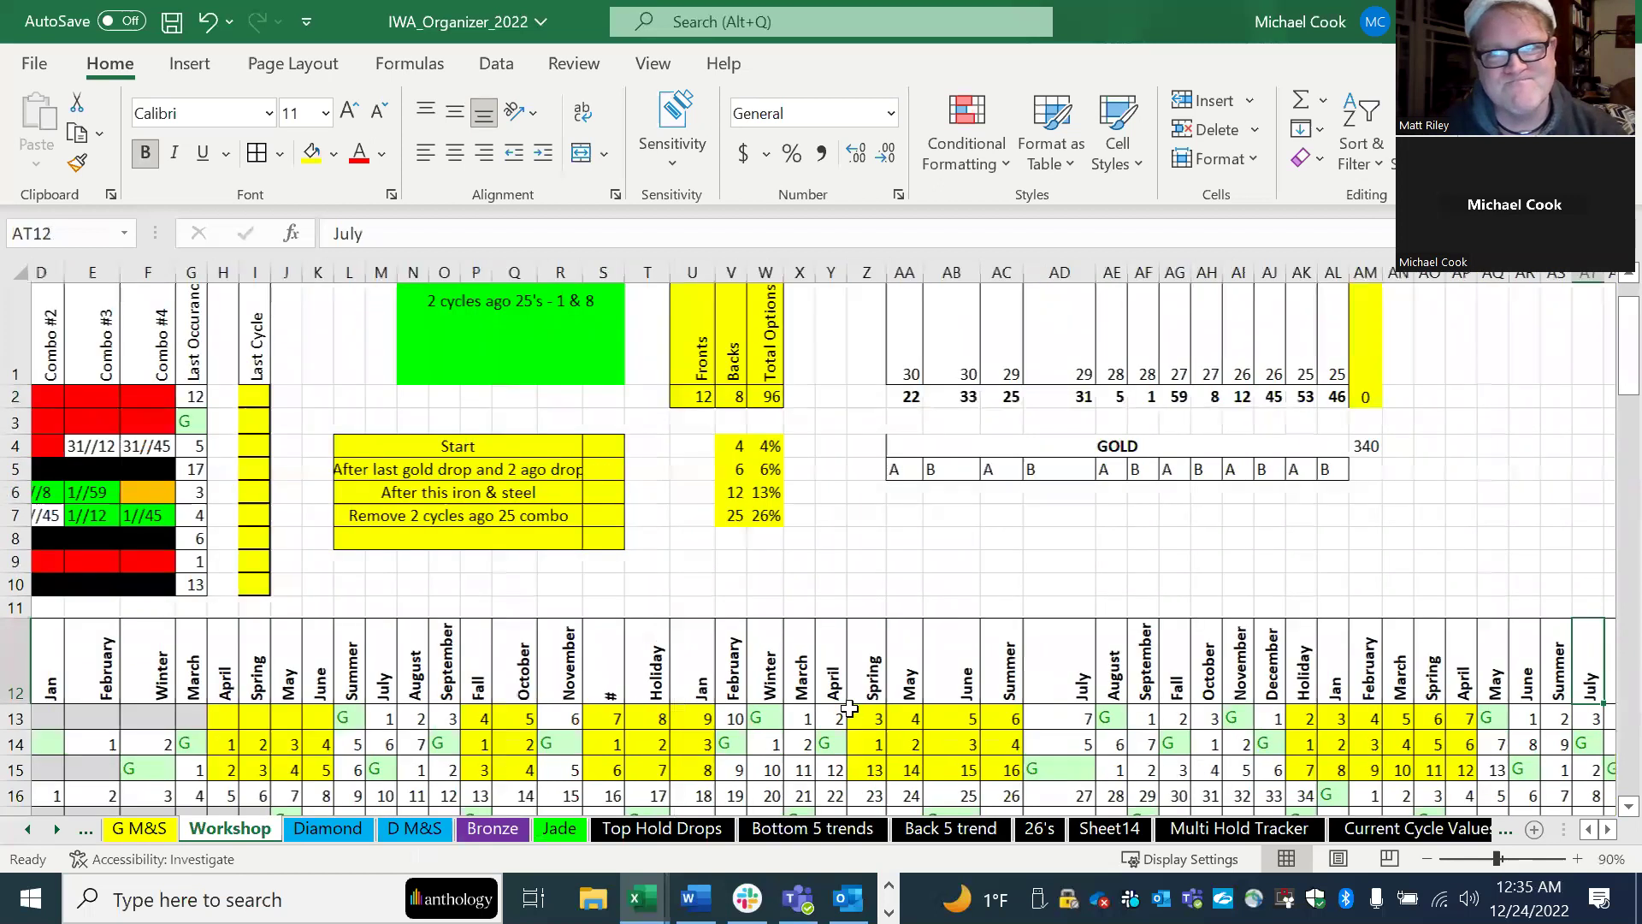
{"action": "key", "text": "Right"}
{"action": "key", "text": "Right"}
{"action": "key", "text": "Right"}
{"action": "key", "text": "Right"}
{"action": "key", "text": "Right"}
{"action": "key", "text": "Right"}
{"action": "key", "text": "Right"}
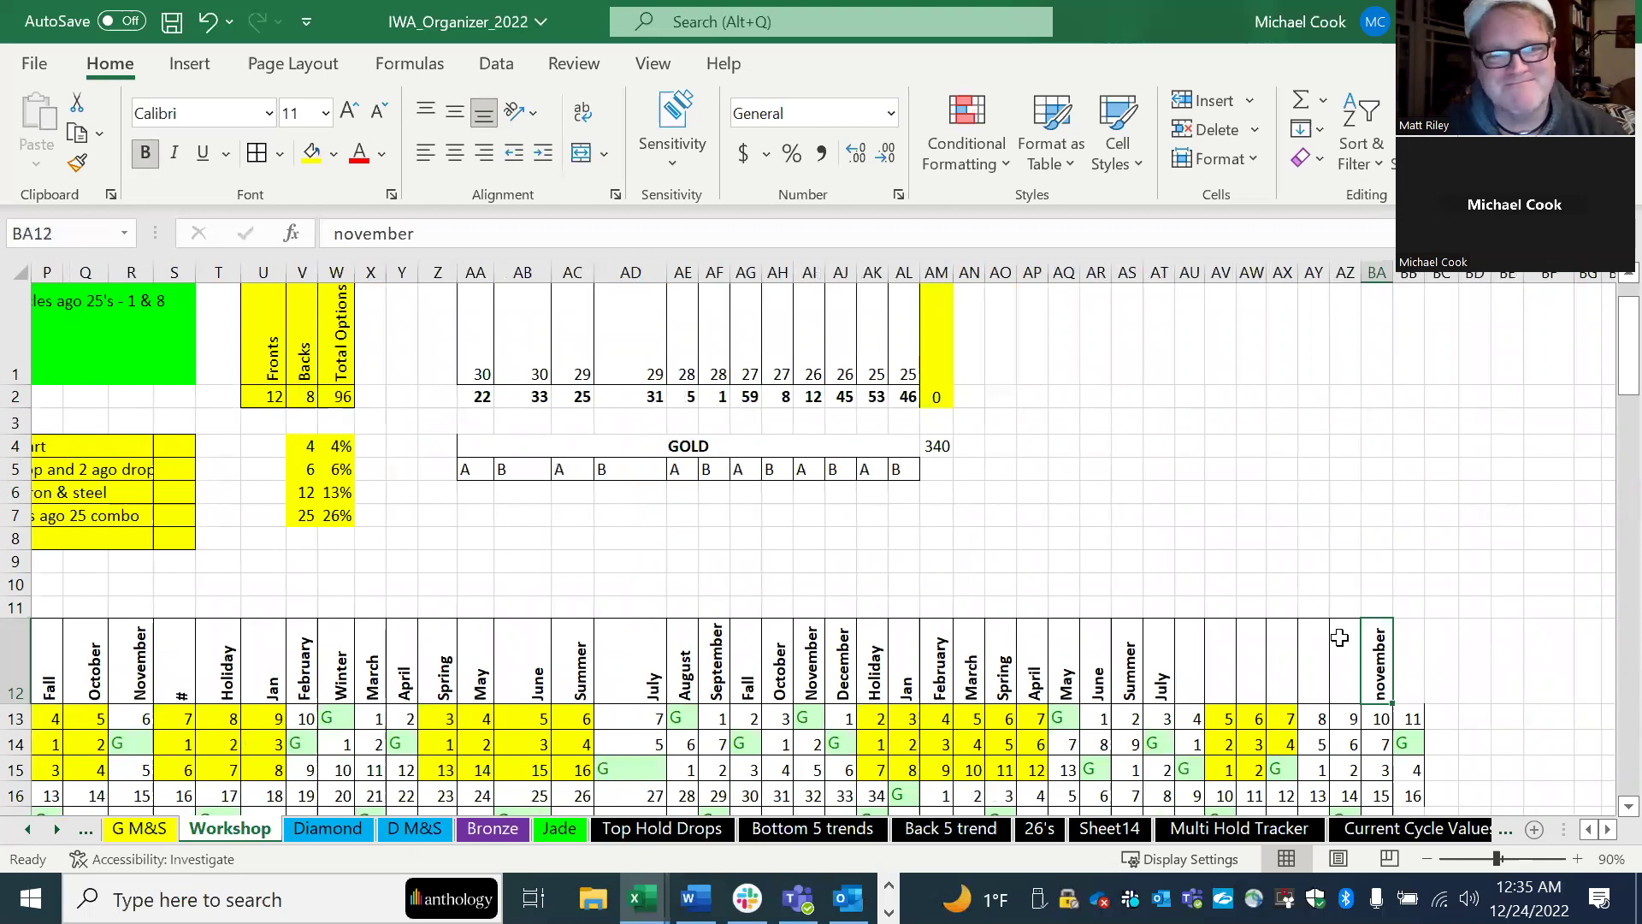
Step: Find the latest Yes/NO entry in row 28 and step back to the one in column BF
{"action": "scroll", "coordinate": [1340, 637], "scroll_direction": "down", "scroll_amount": 3}
{"action": "scroll", "coordinate": [1340, 631], "scroll_direction": "down", "scroll_amount": 3}
{"action": "left_click_drag", "start_coordinate": [1286, 562], "coordinate": [1300, 562]}
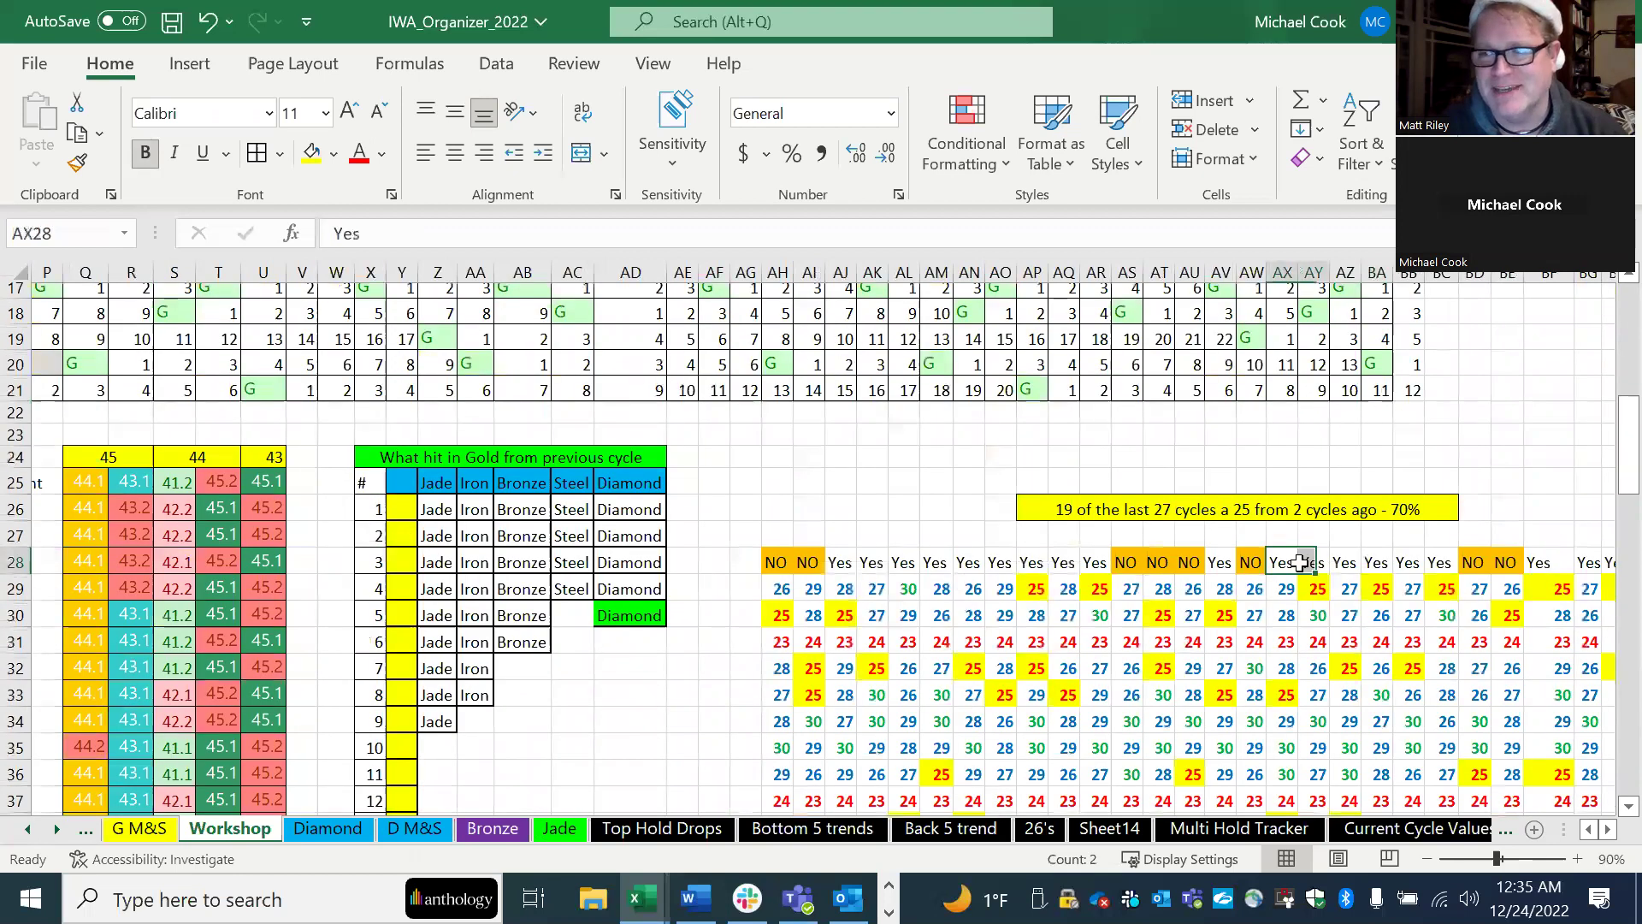
{"action": "key", "text": "ctrl+Right"}
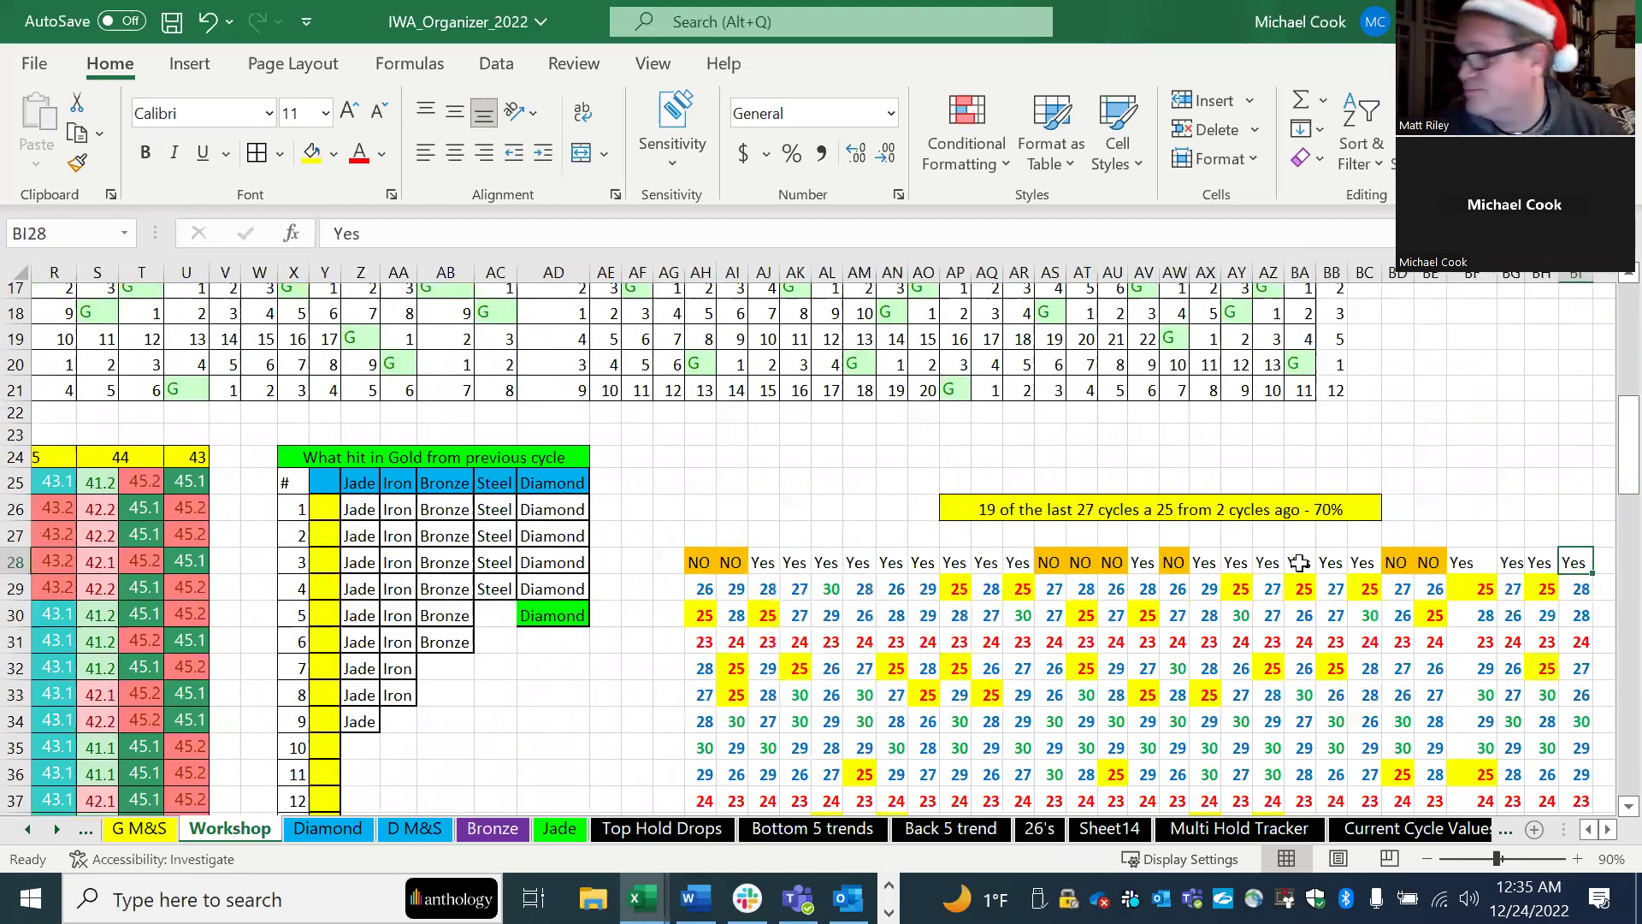
{"action": "scroll", "coordinate": [1300, 562], "scroll_direction": "right", "scroll_amount": 2}
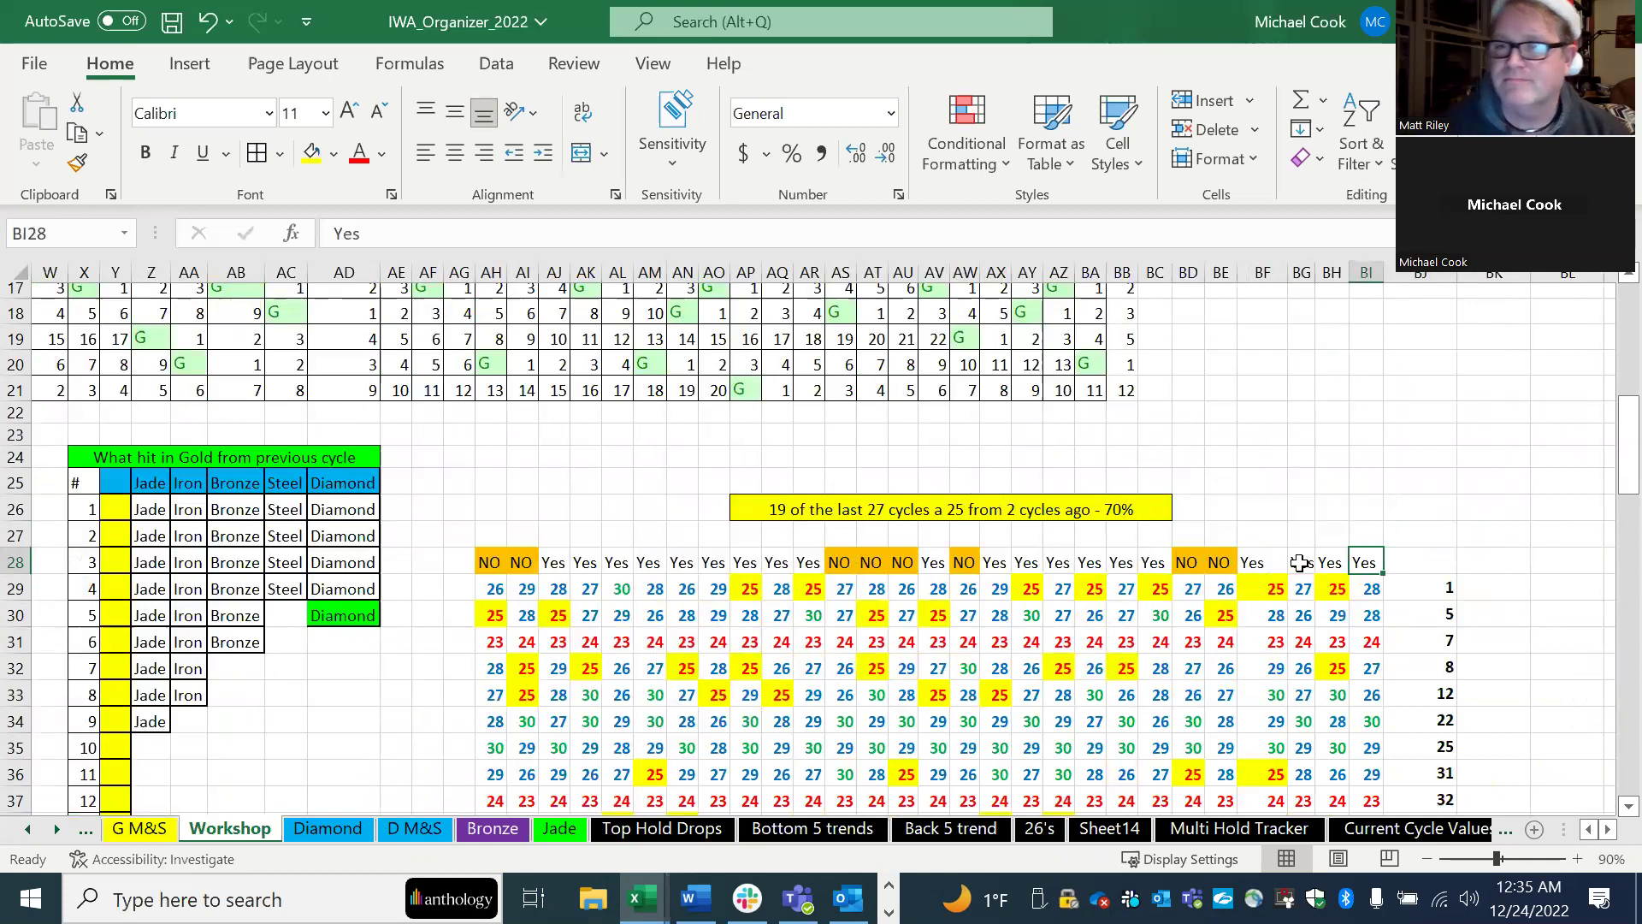
{"action": "key", "text": "Left"}
{"action": "key", "text": "Left"}
{"action": "key", "text": "Left"}
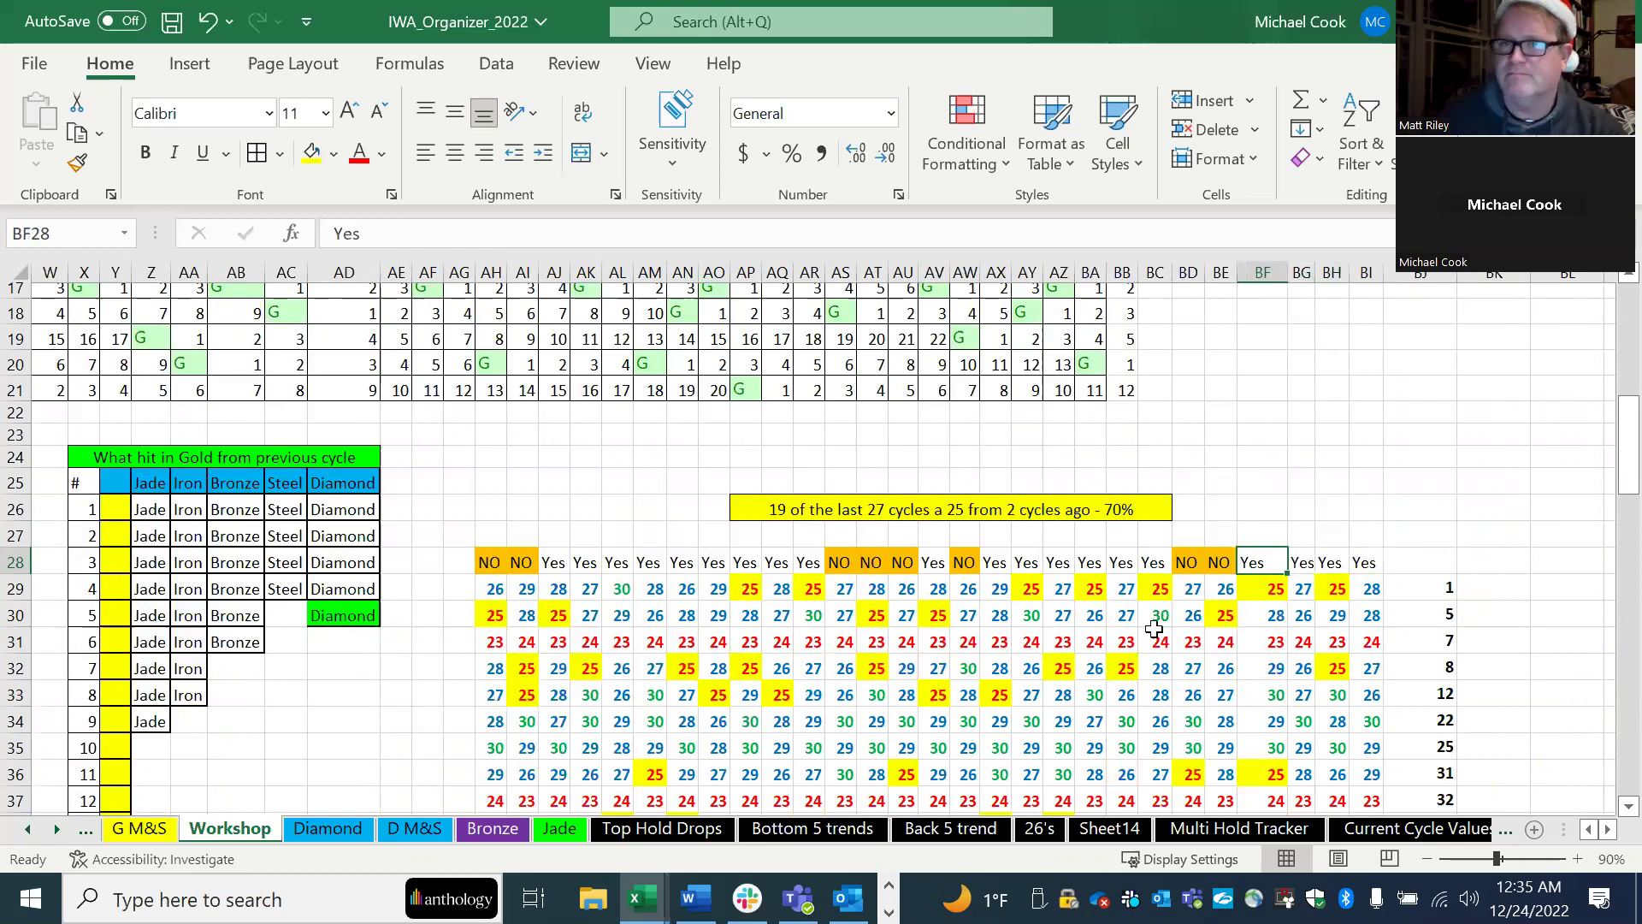
Step: Review the summary of 25s from 2 cycles ago and the runs of Yes and NO entries across row 28
{"action": "left_click", "coordinate": [1123, 513]}
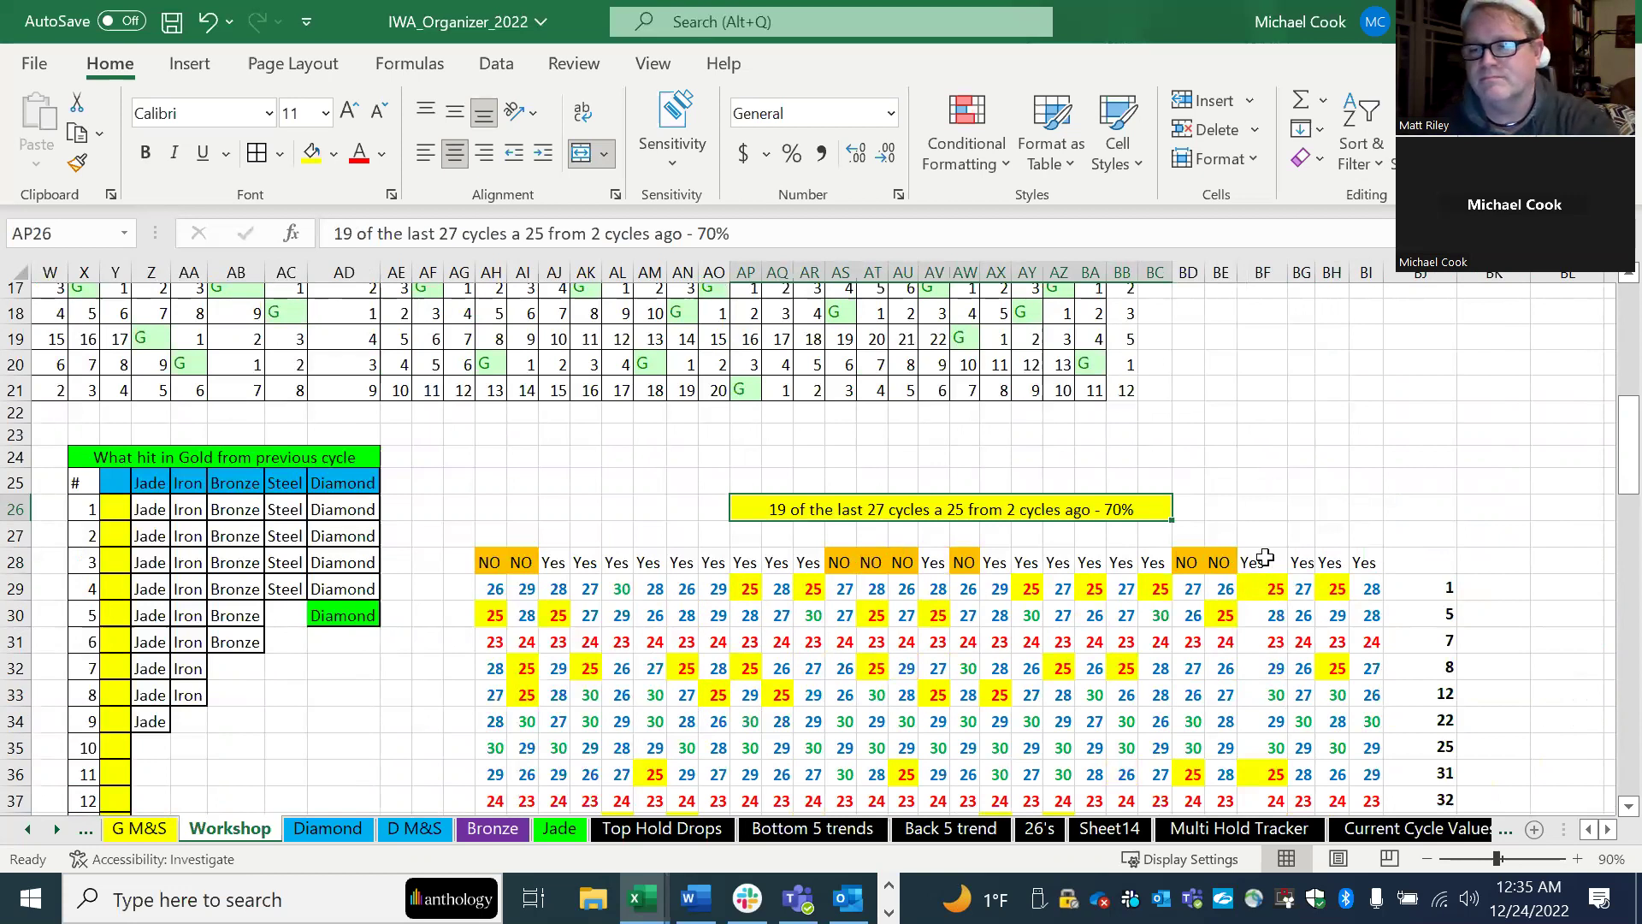
{"action": "left_click_drag", "start_coordinate": [1257, 557], "coordinate": [1343, 564]}
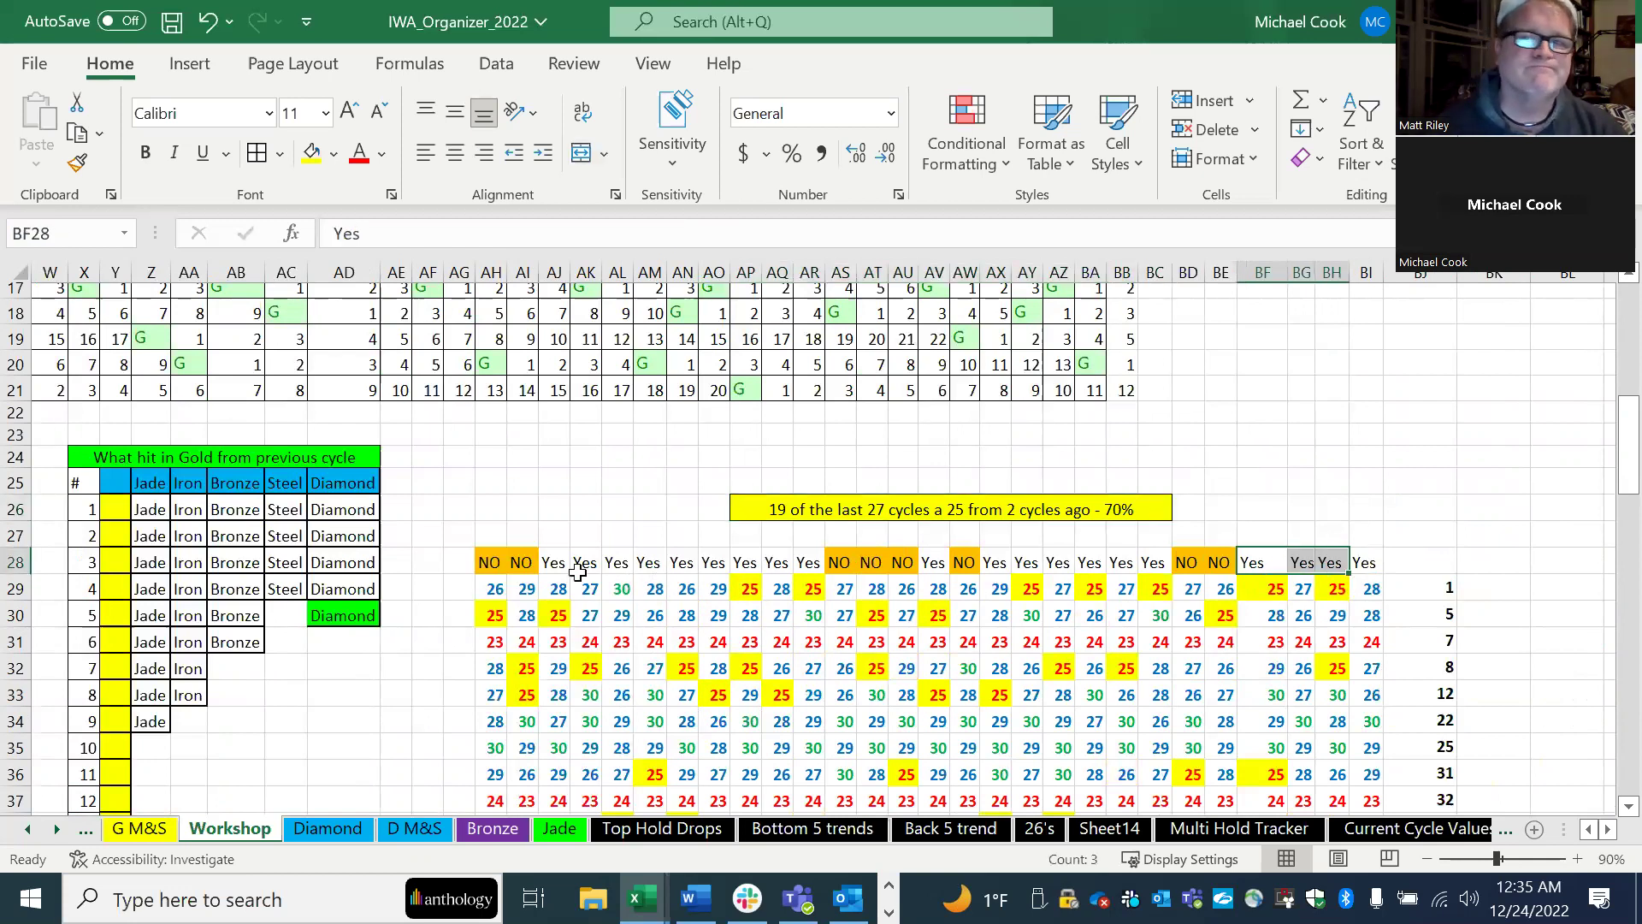
{"action": "left_click_drag", "start_coordinate": [554, 562], "coordinate": [796, 558]}
{"action": "left_click_drag", "start_coordinate": [997, 562], "coordinate": [1141, 569]}
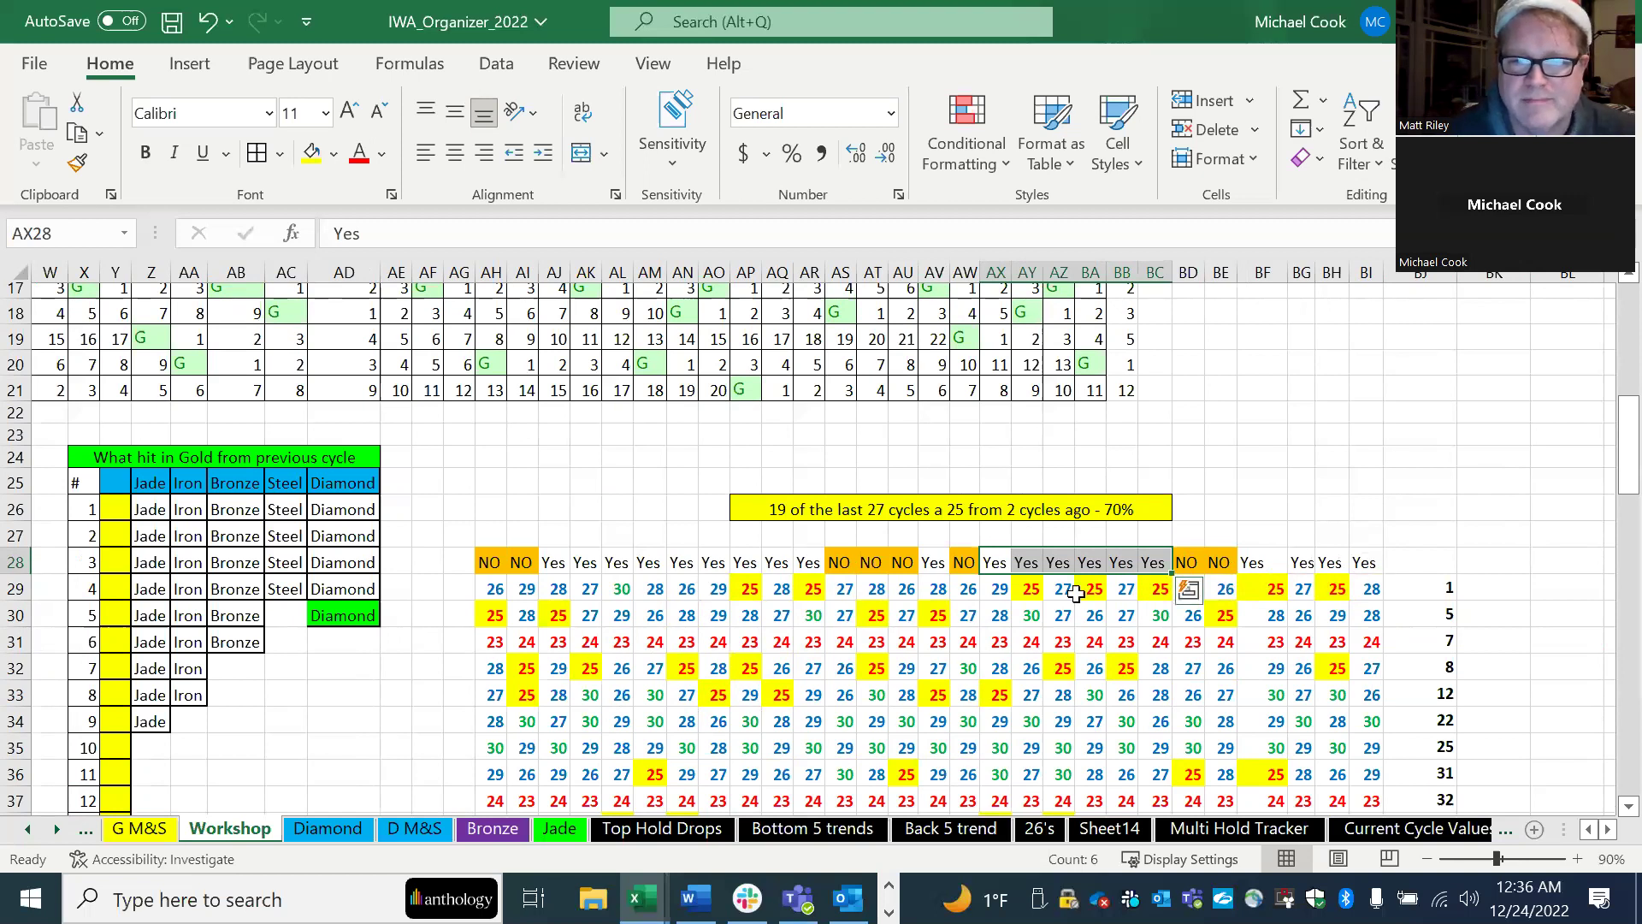
{"action": "left_click_drag", "start_coordinate": [1202, 562], "coordinate": [1219, 566]}
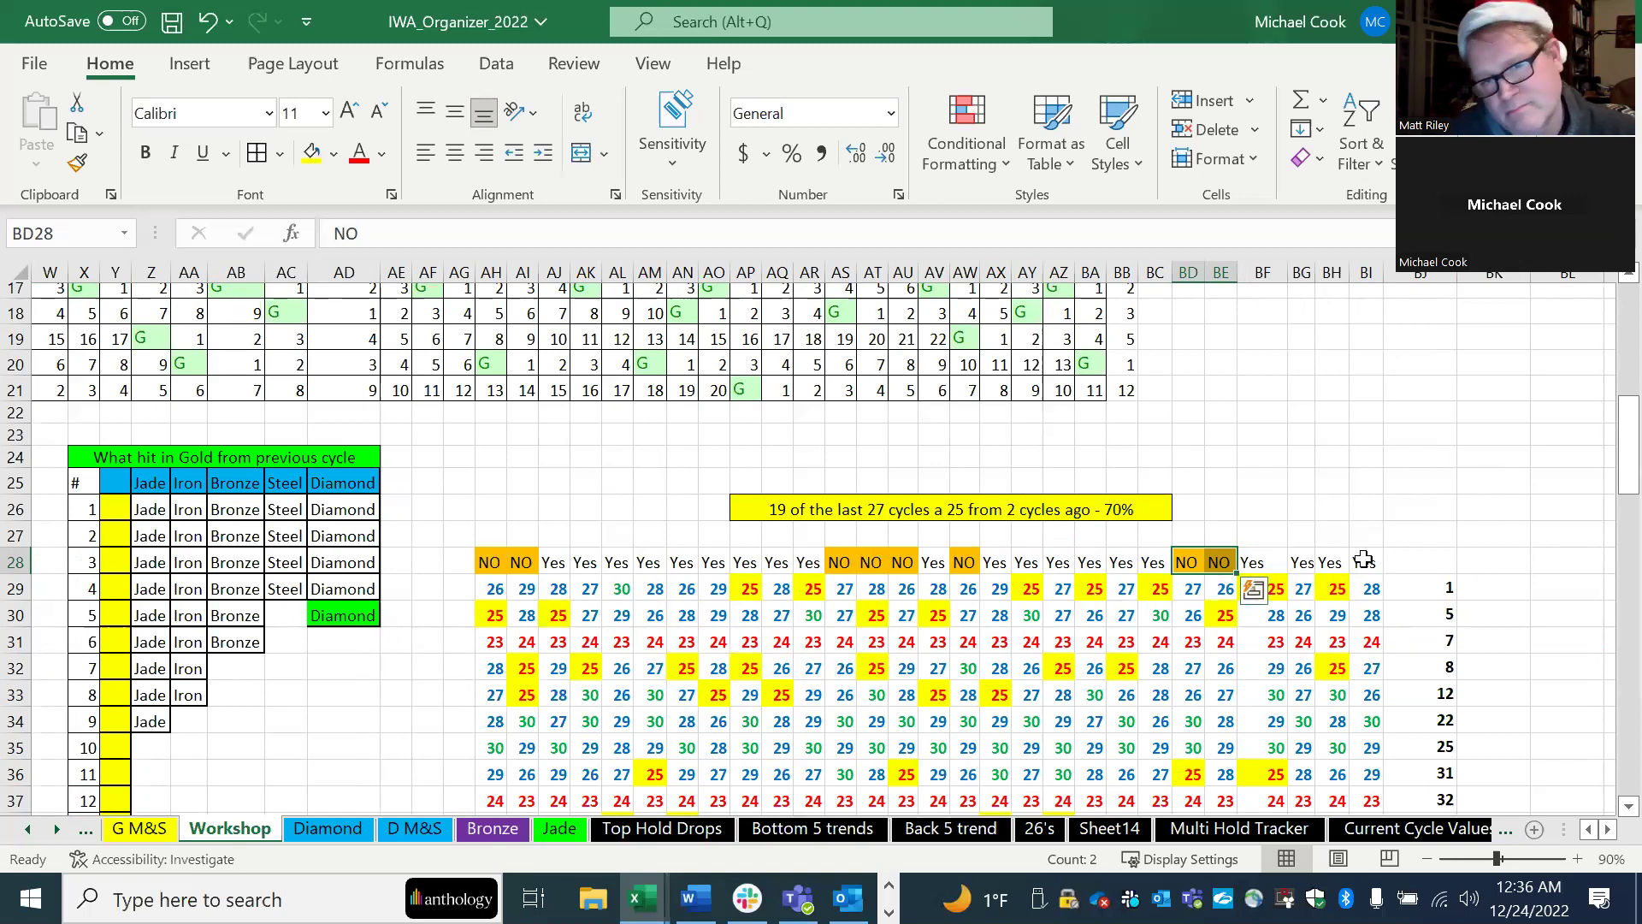
Step: Return to the top of the Workshop sheet and check rows 2 and 3 and the 29 / 26 combo's last occurrence in Gold
{"action": "left_click", "coordinate": [1416, 562]}
{"action": "key", "text": "ctrl+Left"}
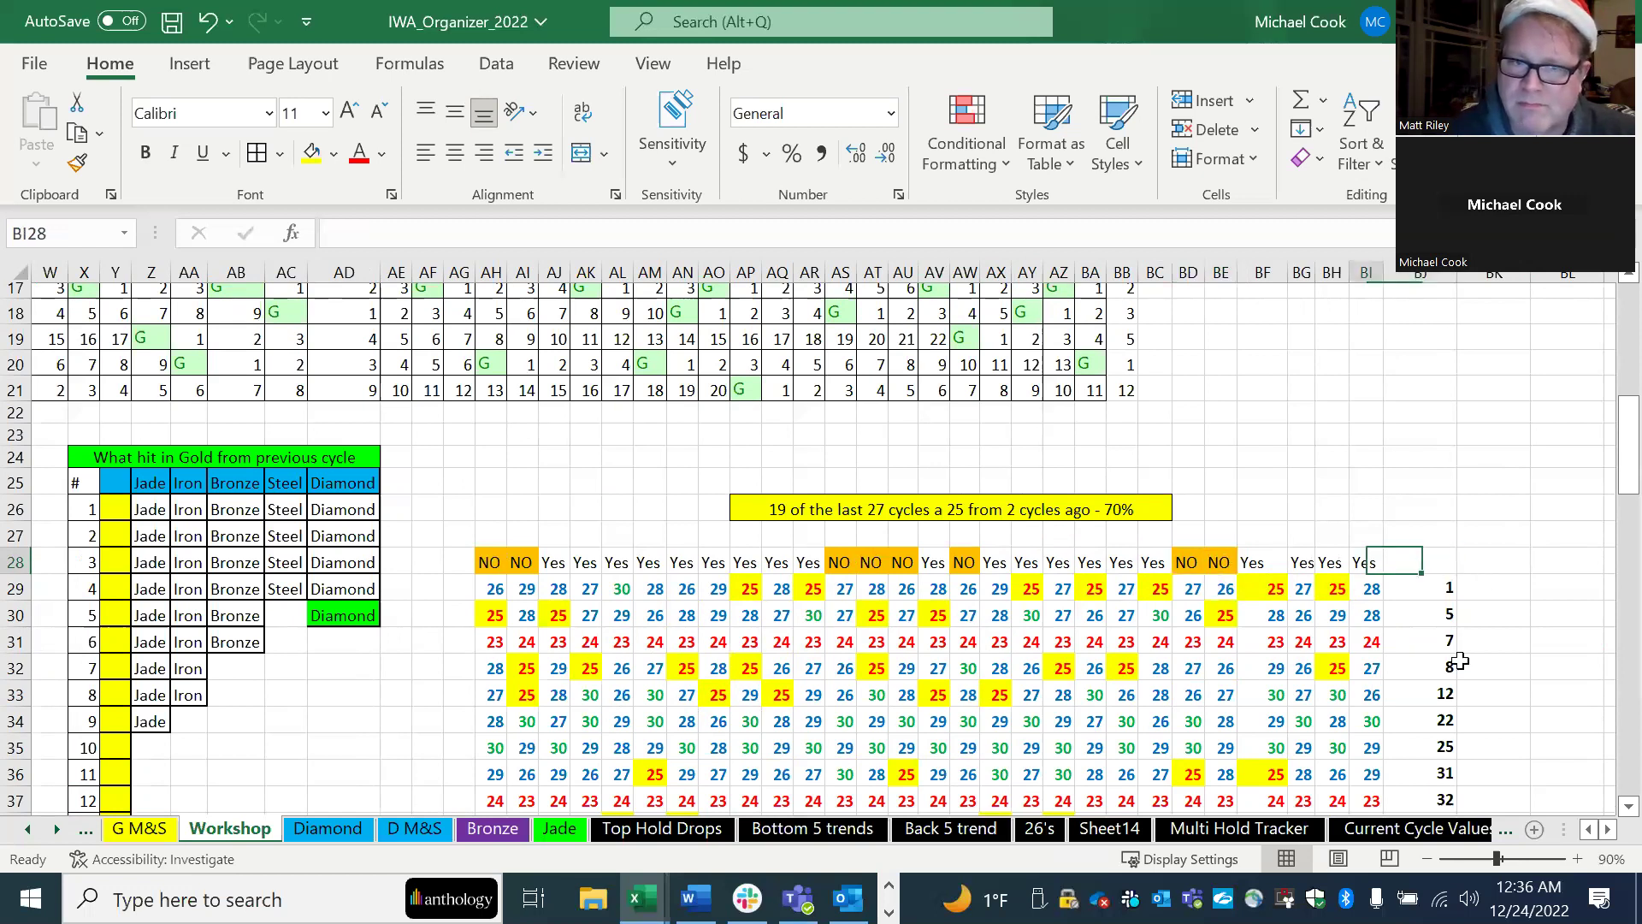
{"action": "key", "text": "ctrl+Left"}
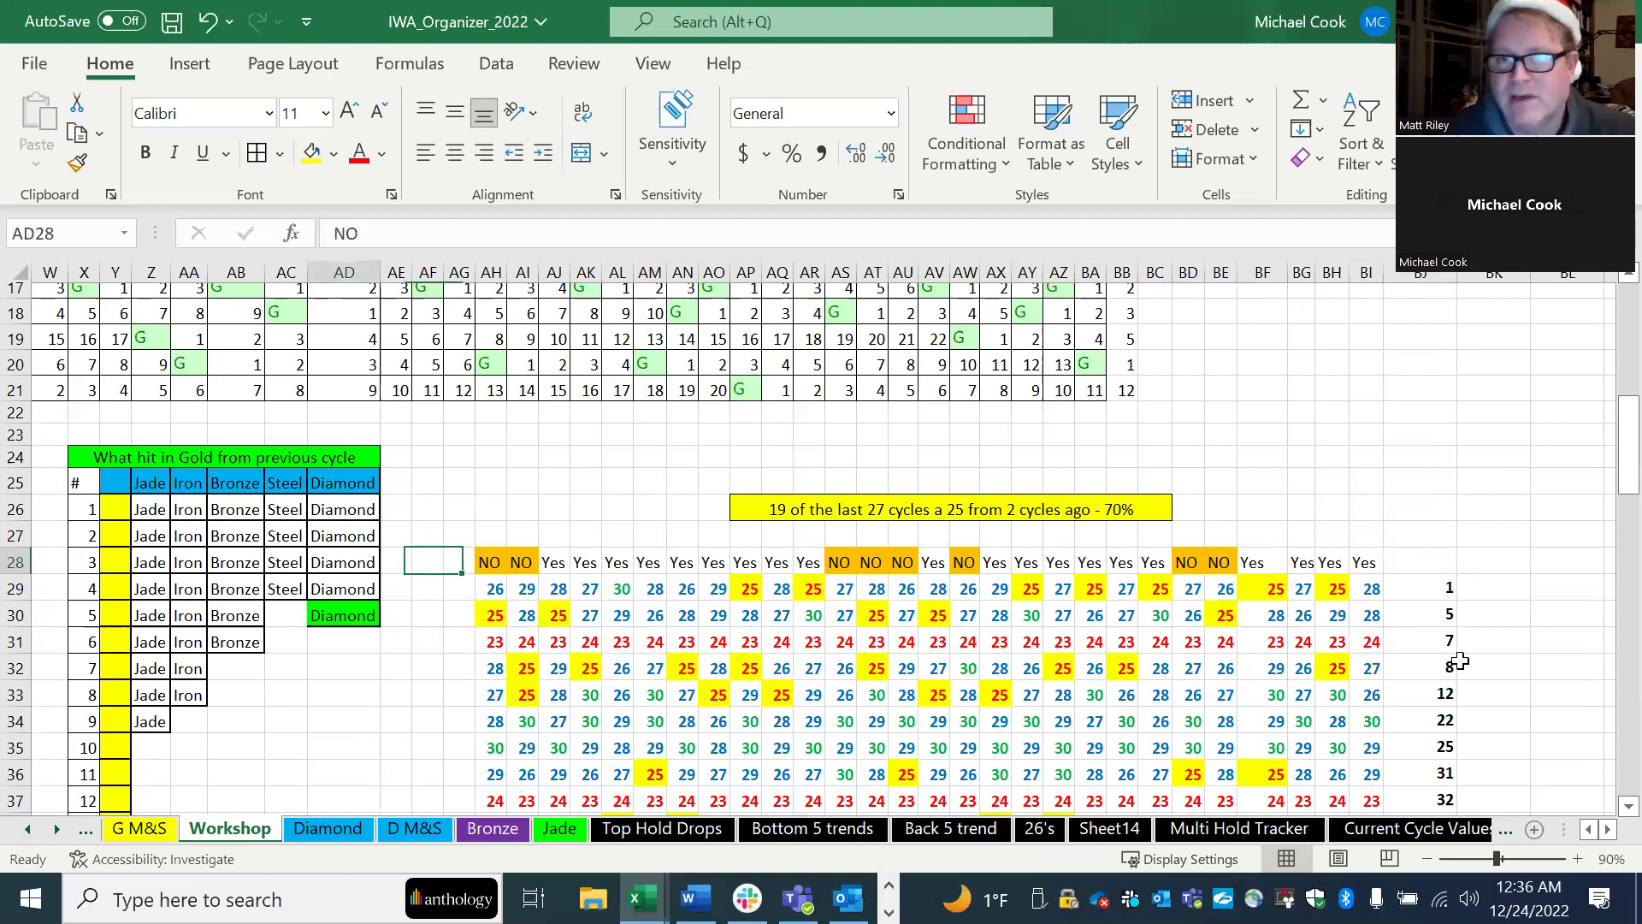
{"action": "key", "text": "ctrl+Left"}
{"action": "key", "text": "ctrl+Home"}
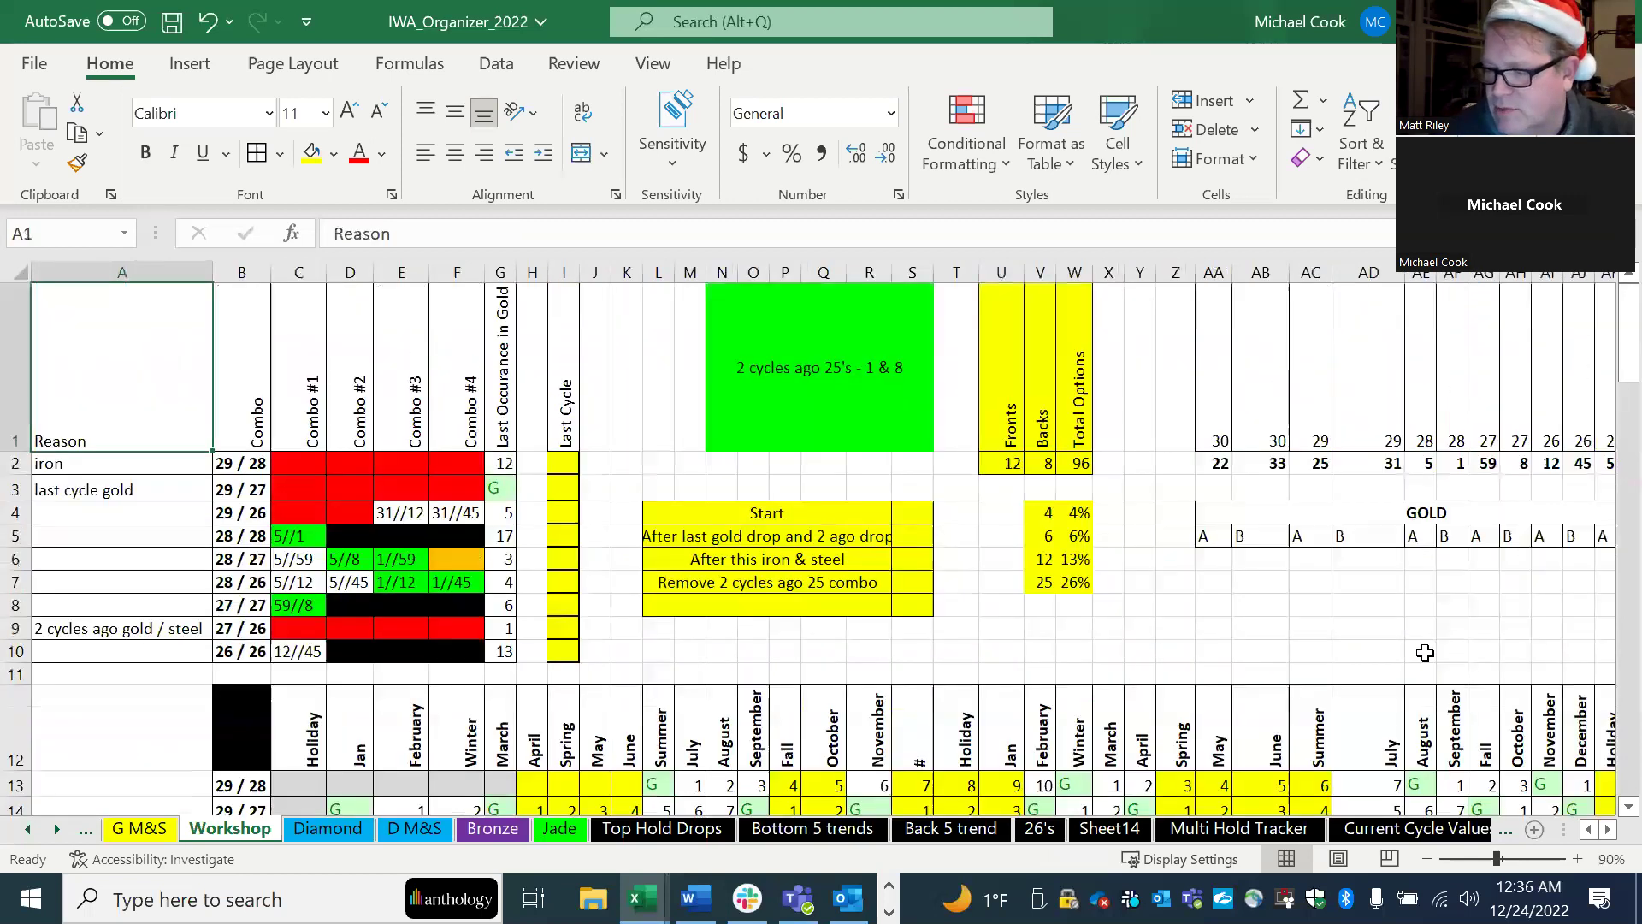
{"action": "left_click_drag", "start_coordinate": [15, 463], "coordinate": [28, 489]}
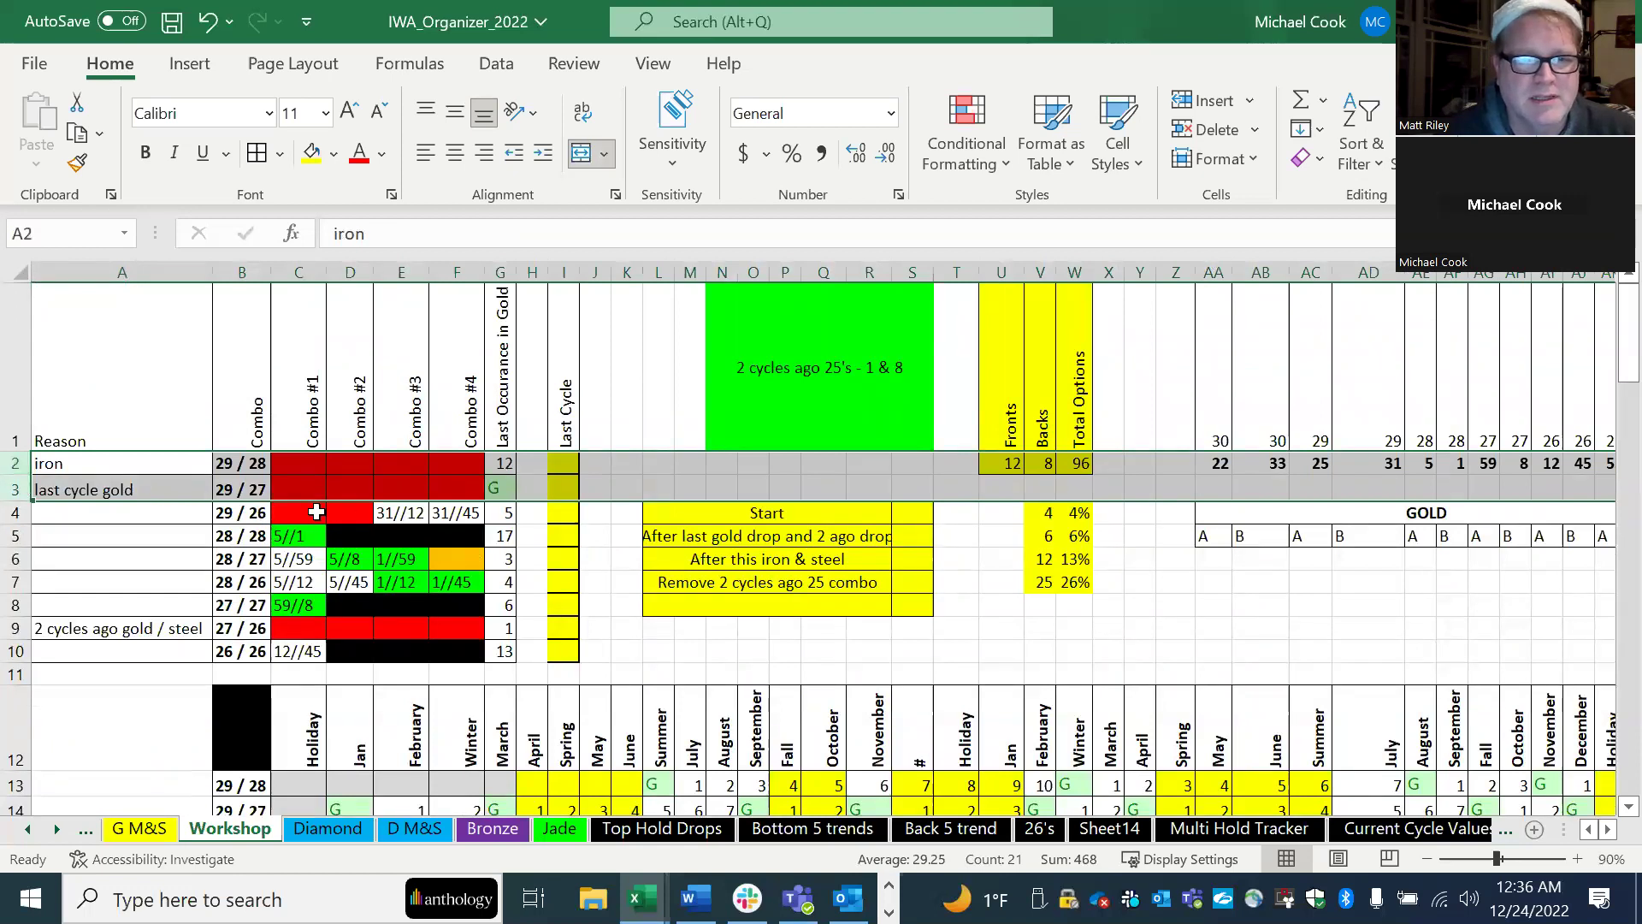
{"action": "left_click", "coordinate": [512, 513]}
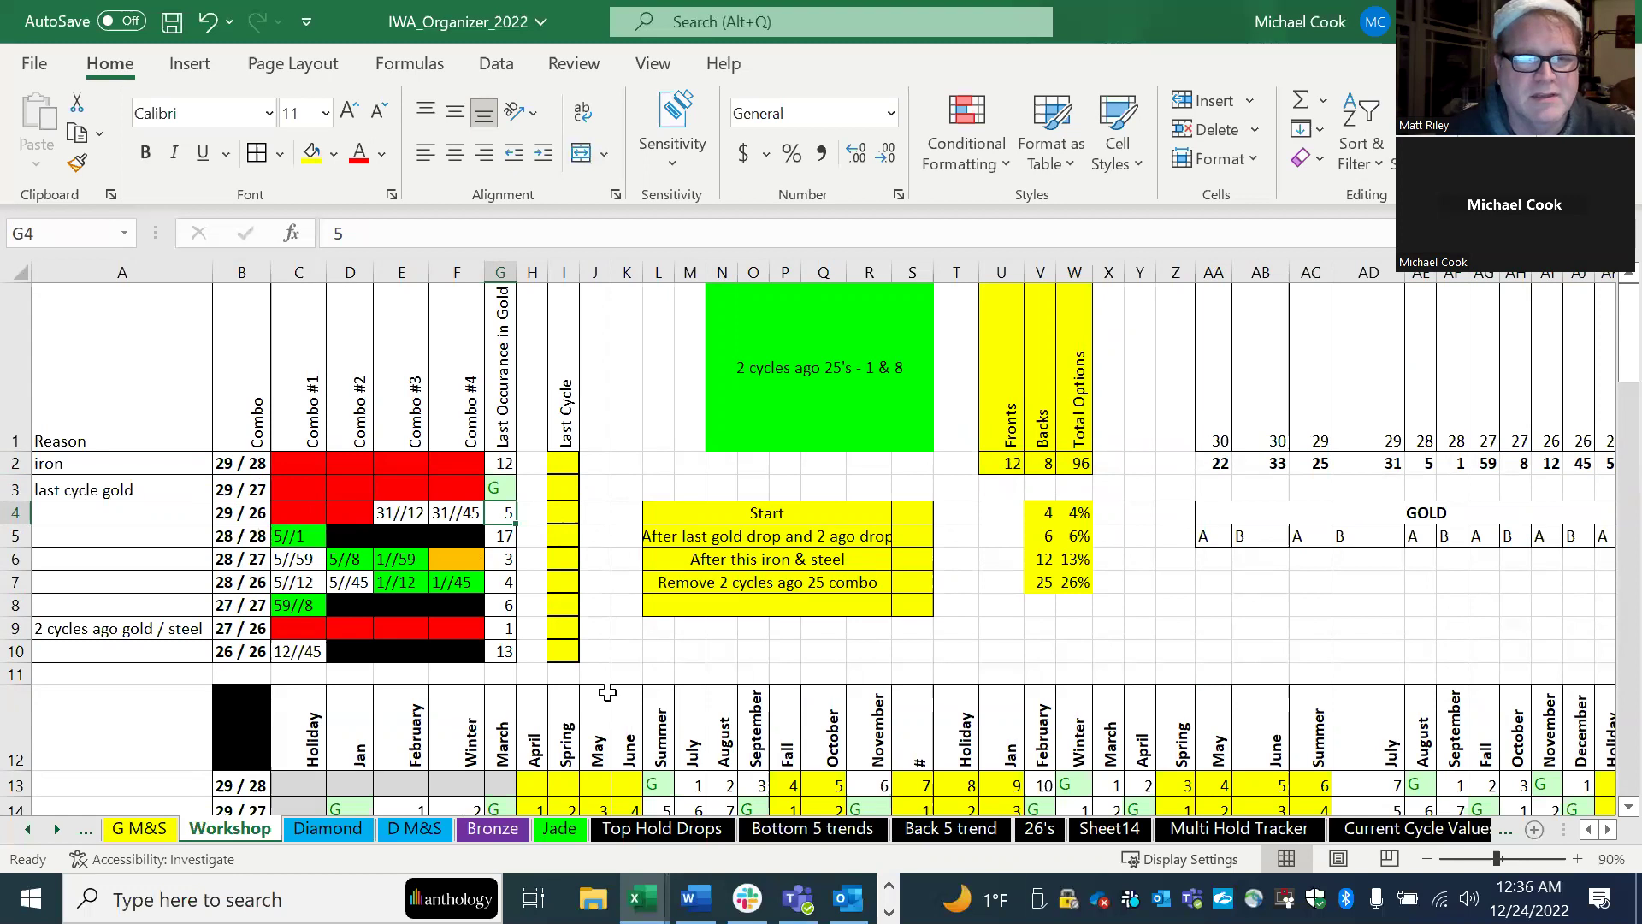
Step: On the Top Hold Drops sheet, copy the December column from its header in R97 down to row 106
{"action": "left_click", "coordinate": [655, 834]}
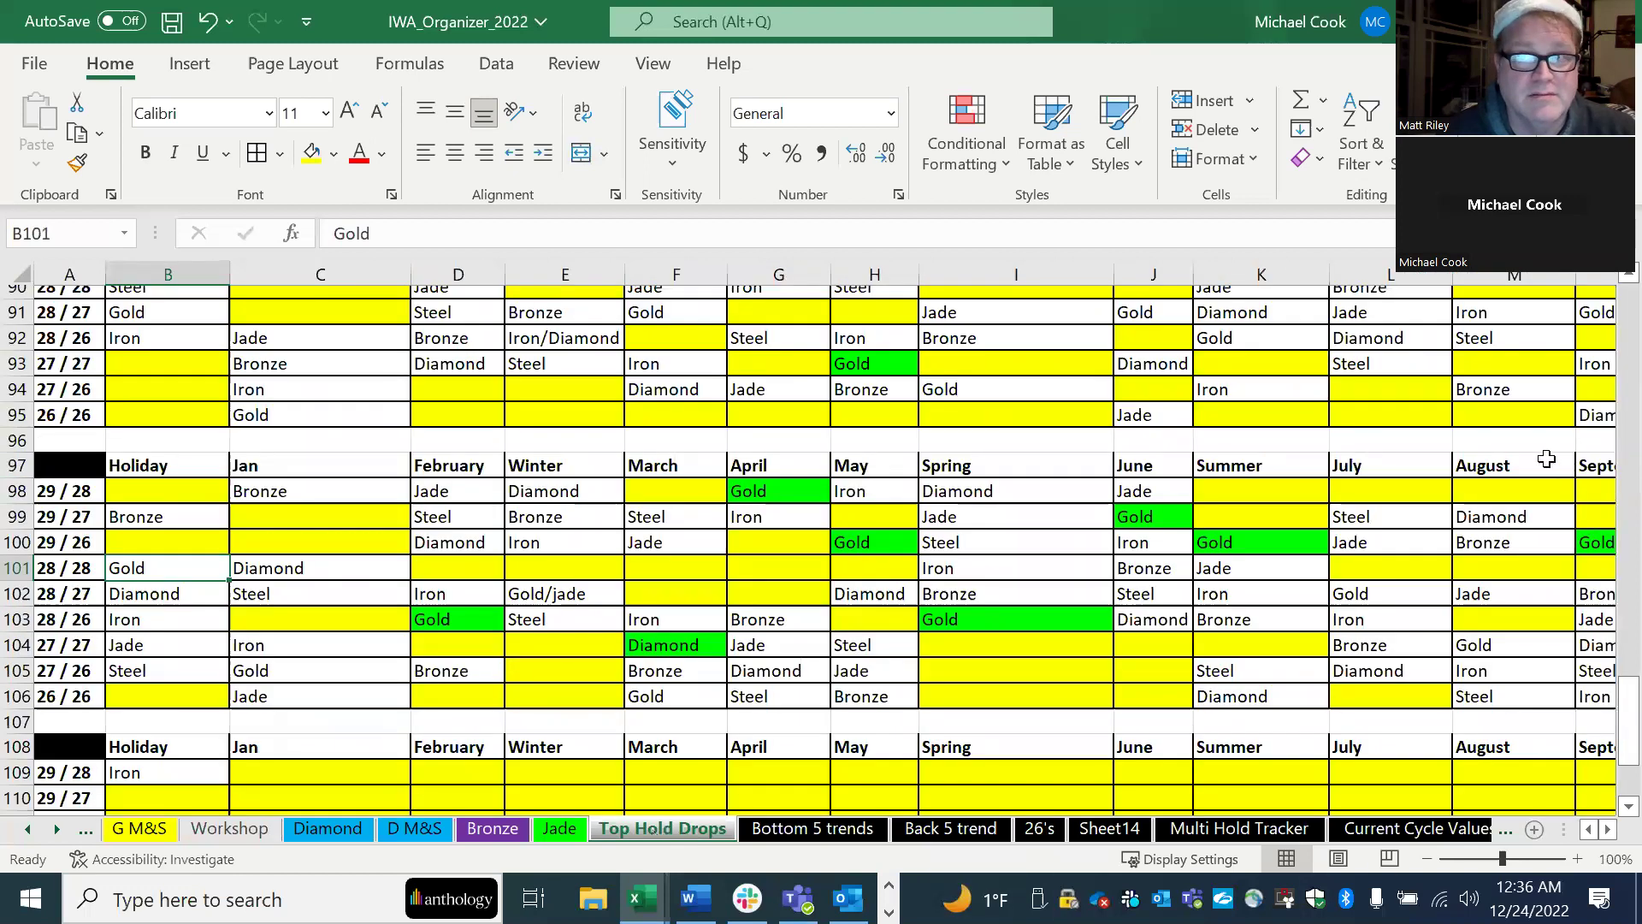
{"action": "left_click", "coordinate": [1546, 462]}
{"action": "key", "text": "ctrl+Right"}
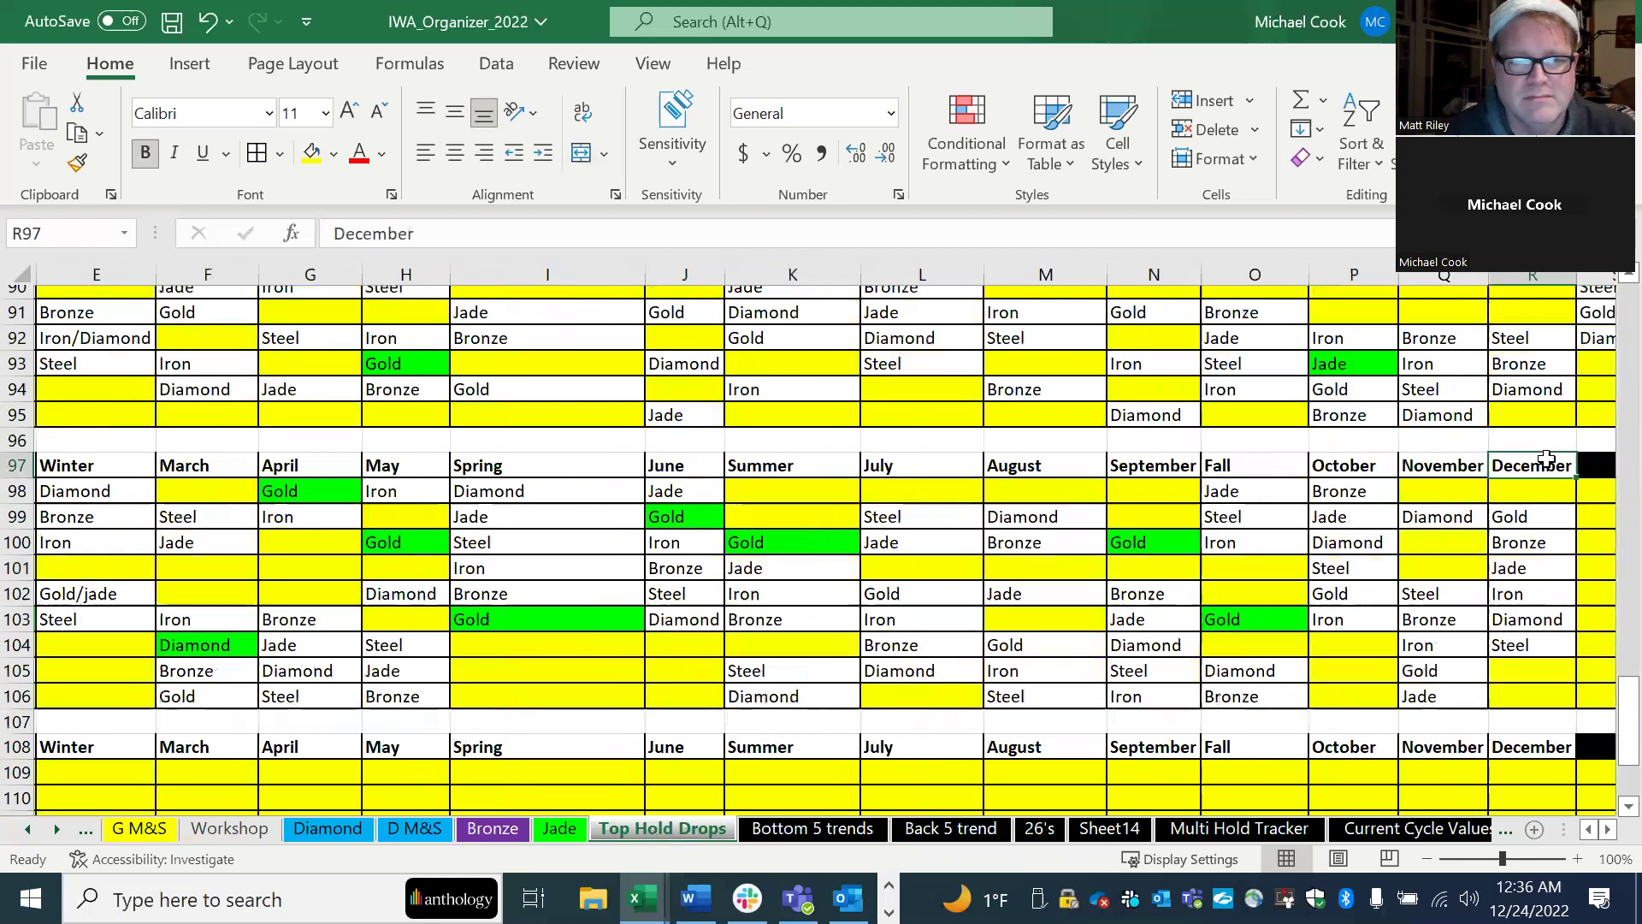
{"action": "key", "text": "ctrl+Right"}
{"action": "left_click_drag", "start_coordinate": [1307, 465], "coordinate": [1304, 691]}
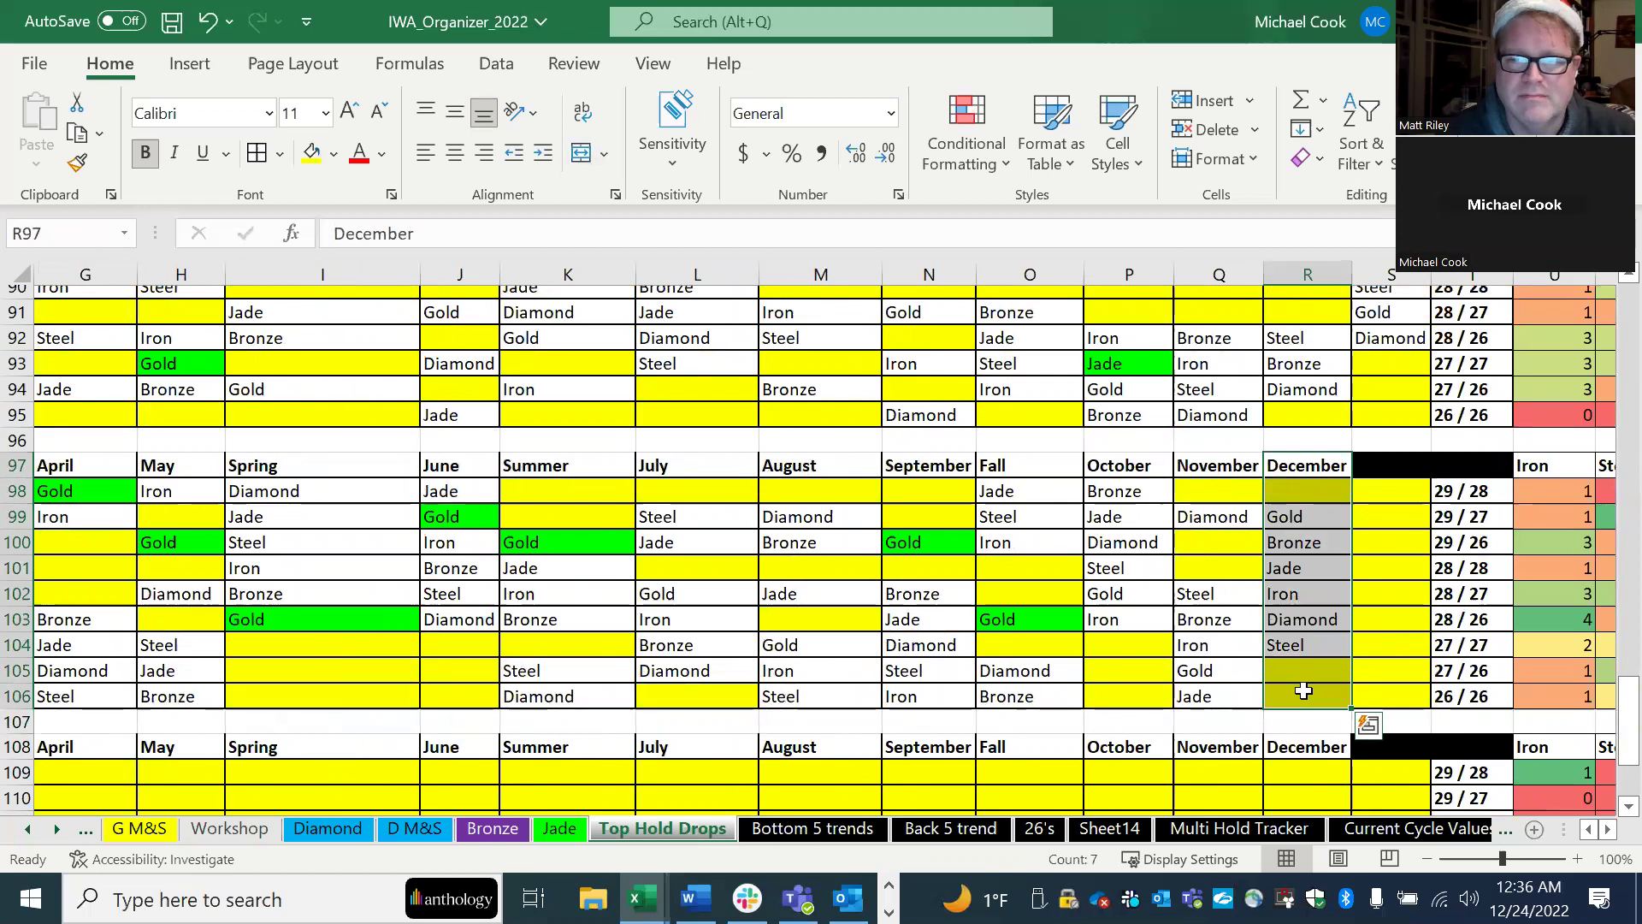
{"action": "key", "text": "ctrl+c"}
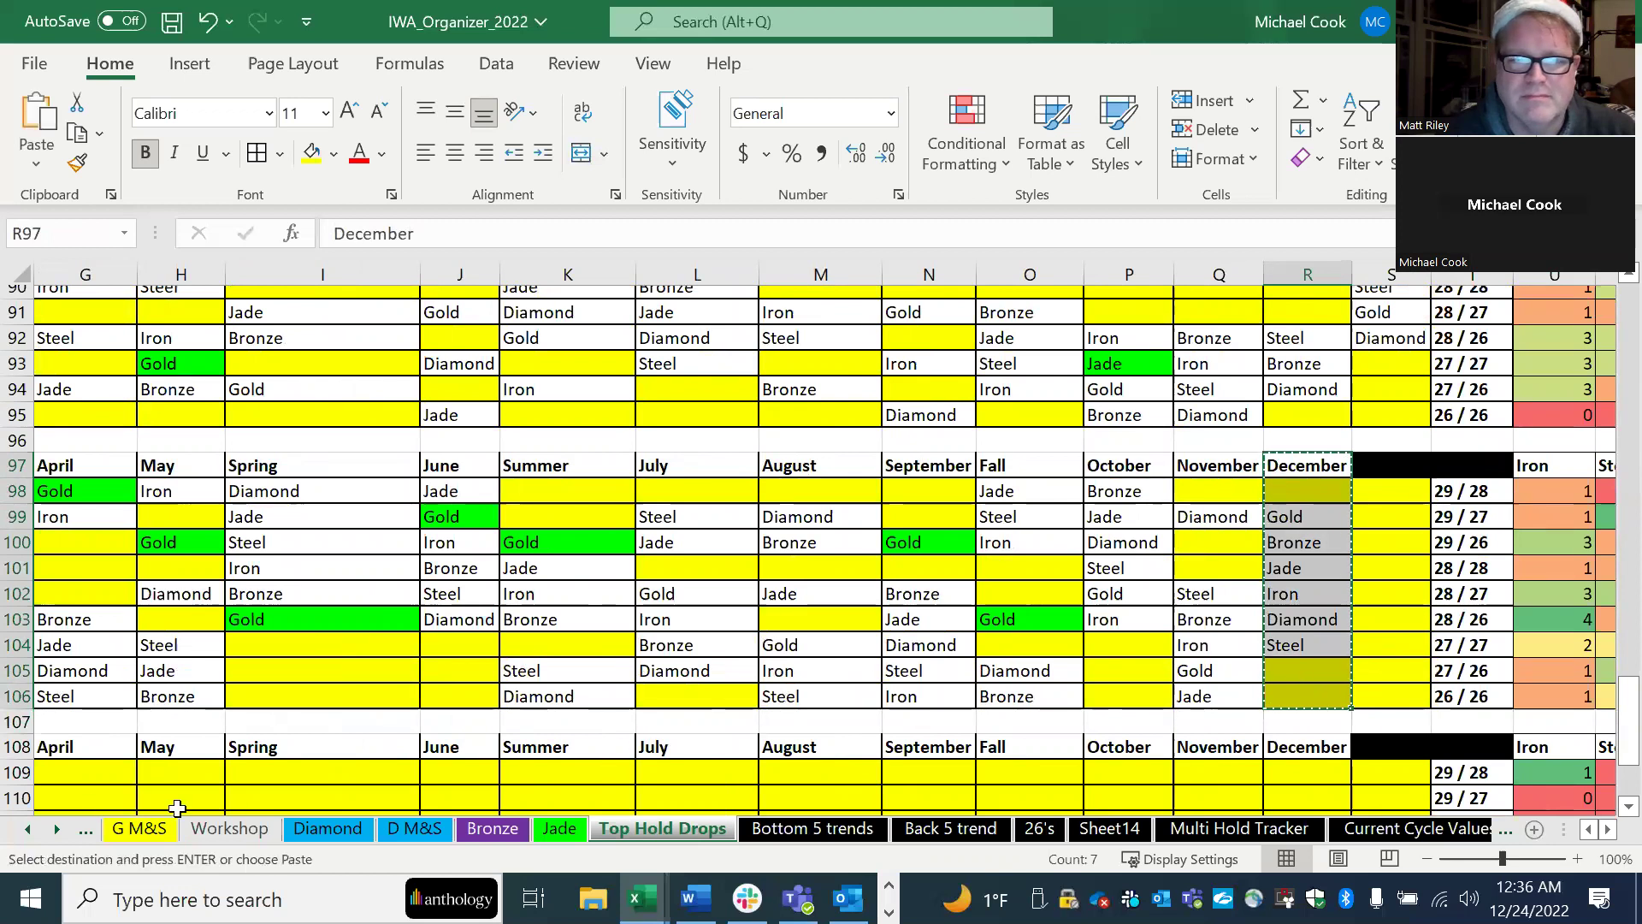
Step: Paste the December drops into the Workshop sheet's Last Cycle column from I2, and move them up one row over the December header
{"action": "left_click", "coordinate": [259, 834]}
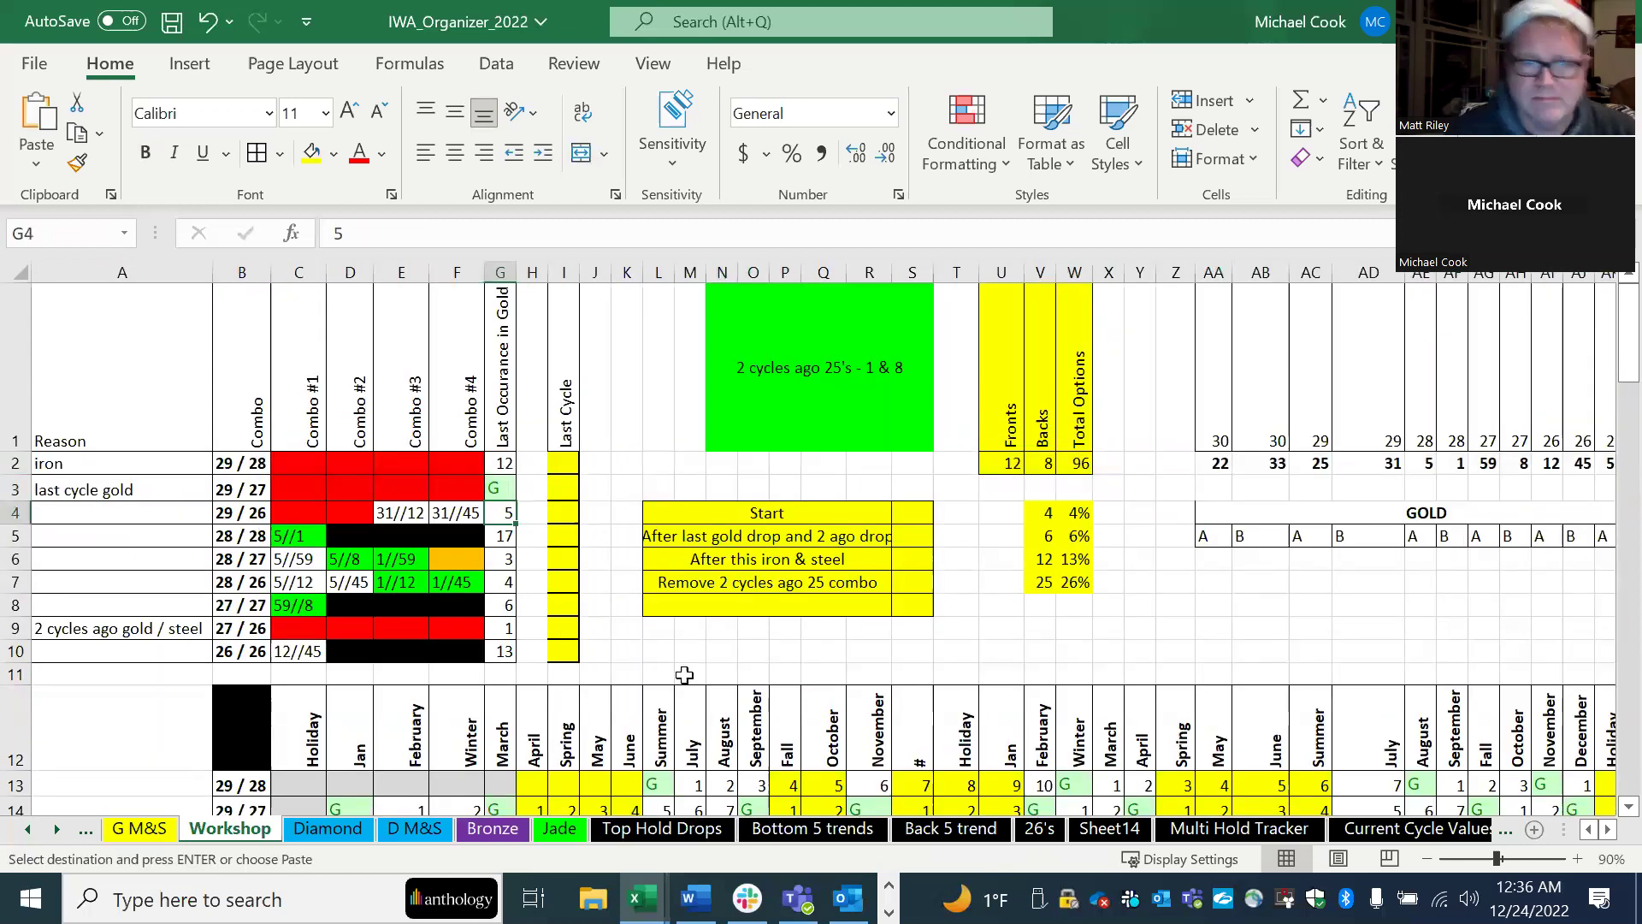
{"action": "left_click", "coordinate": [566, 464]}
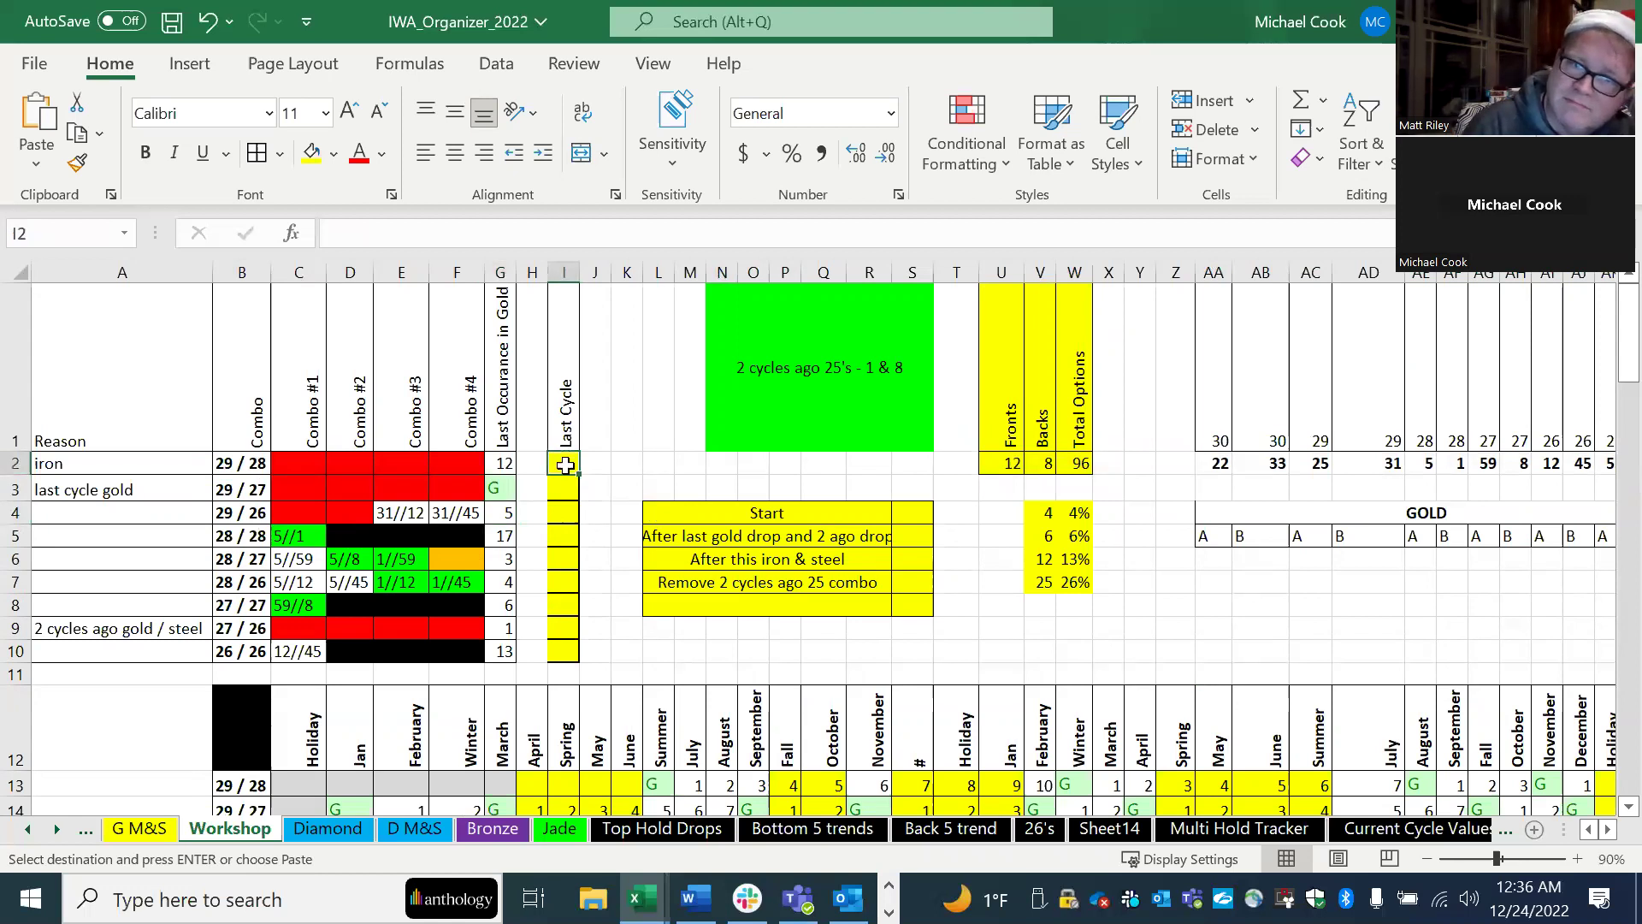
{"action": "key", "text": "ctrl+v"}
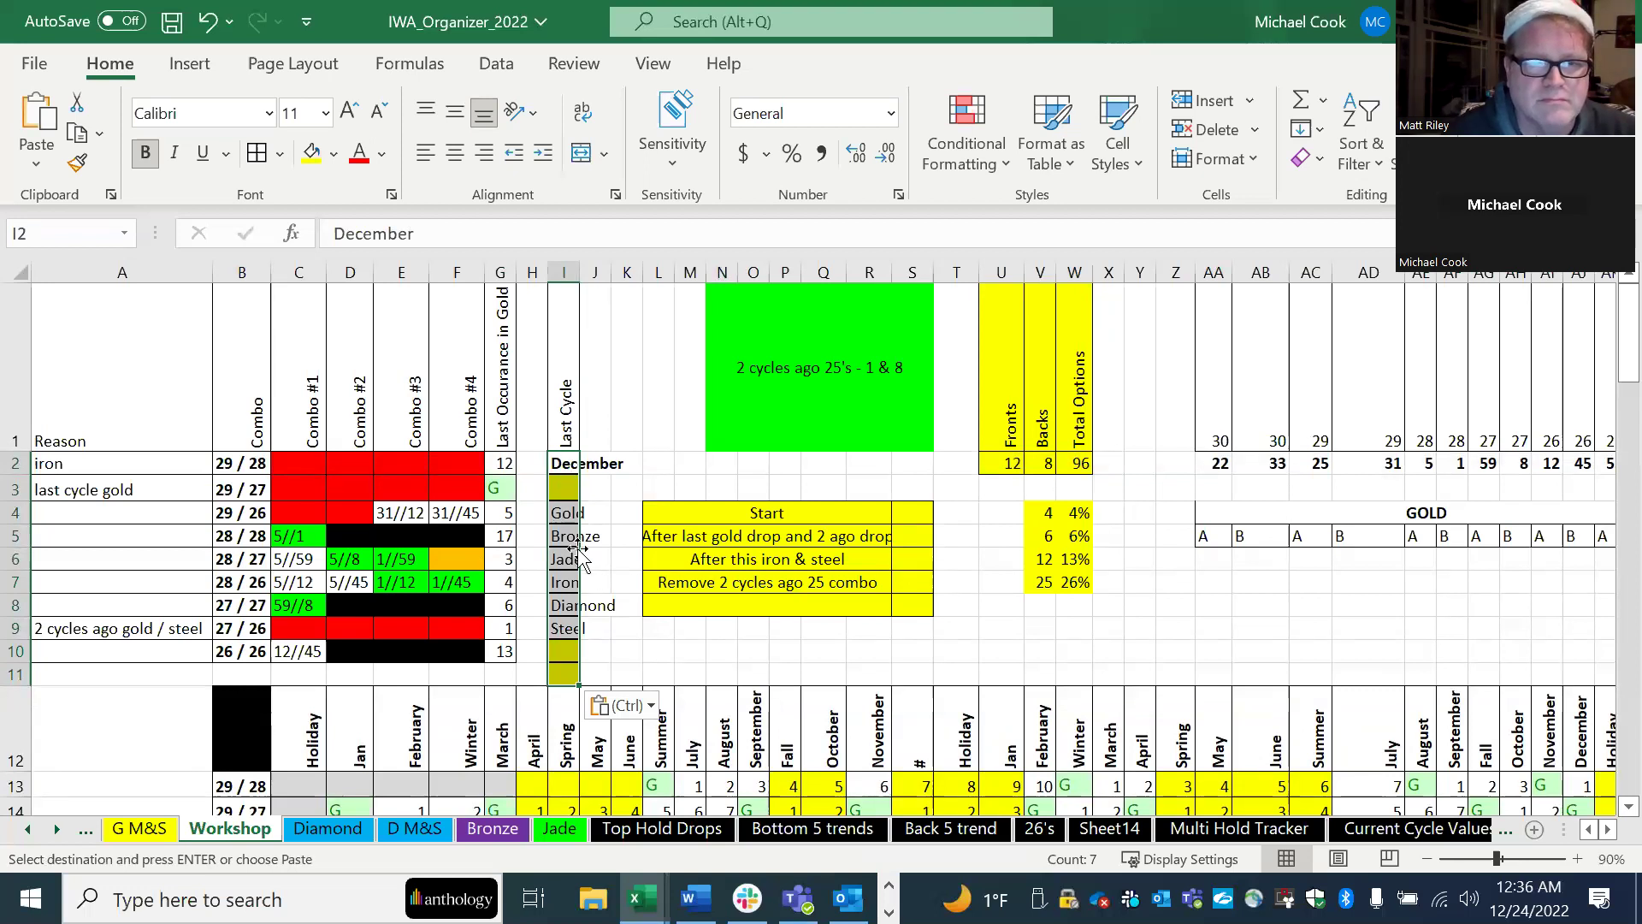
{"action": "left_click_drag", "start_coordinate": [565, 490], "coordinate": [579, 676]}
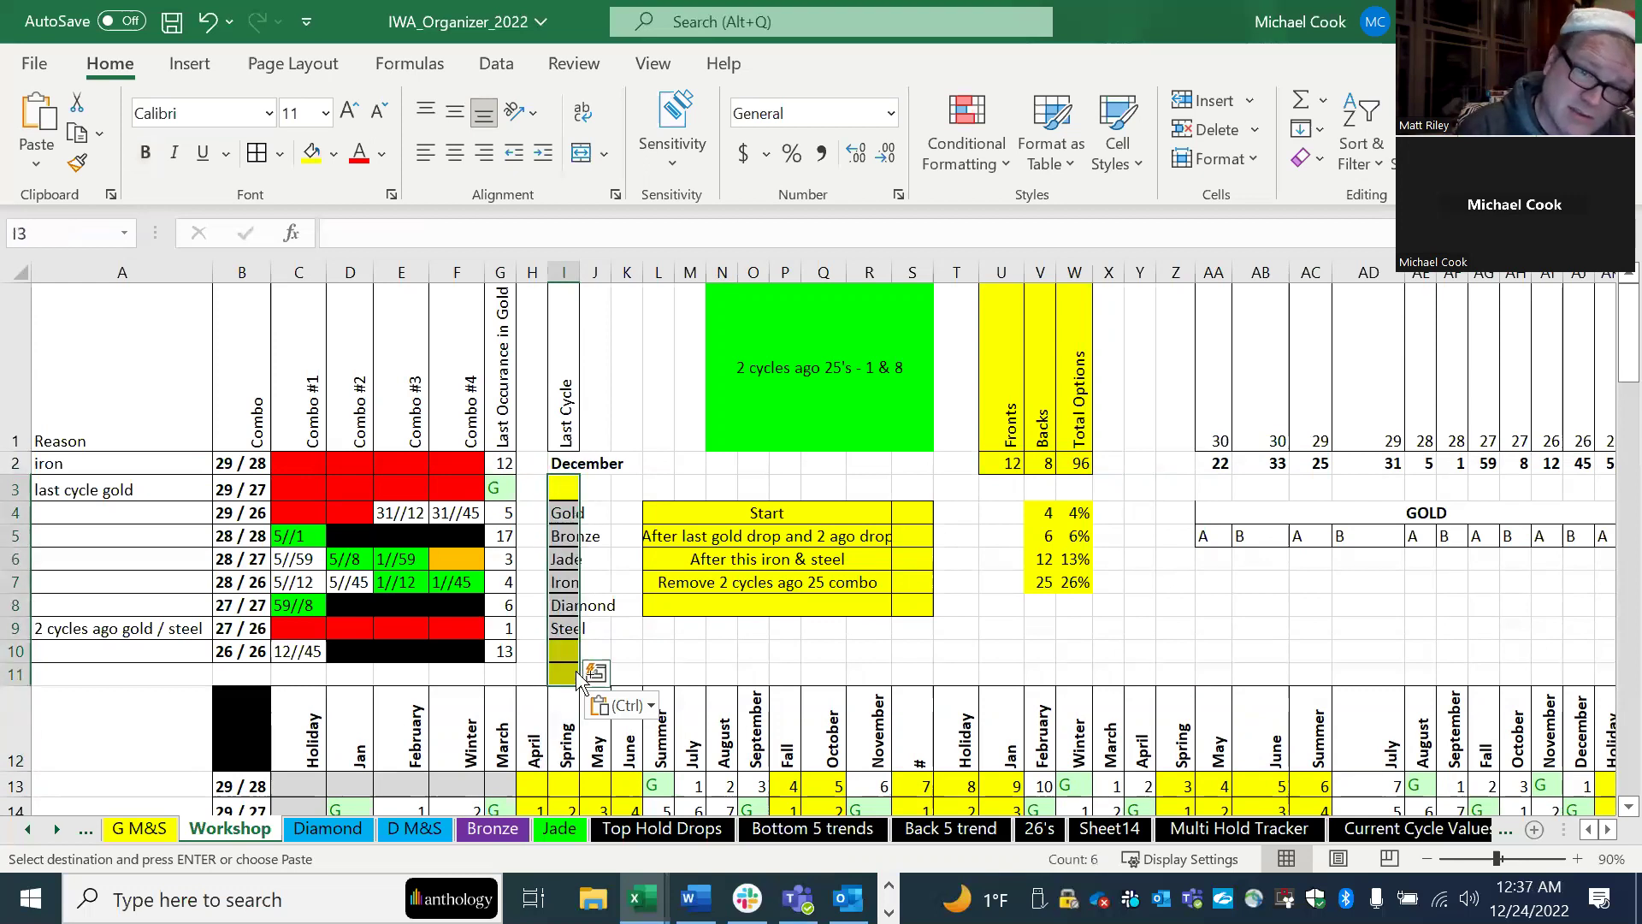
{"action": "key", "text": "Up"}
{"action": "key", "text": "Return"}
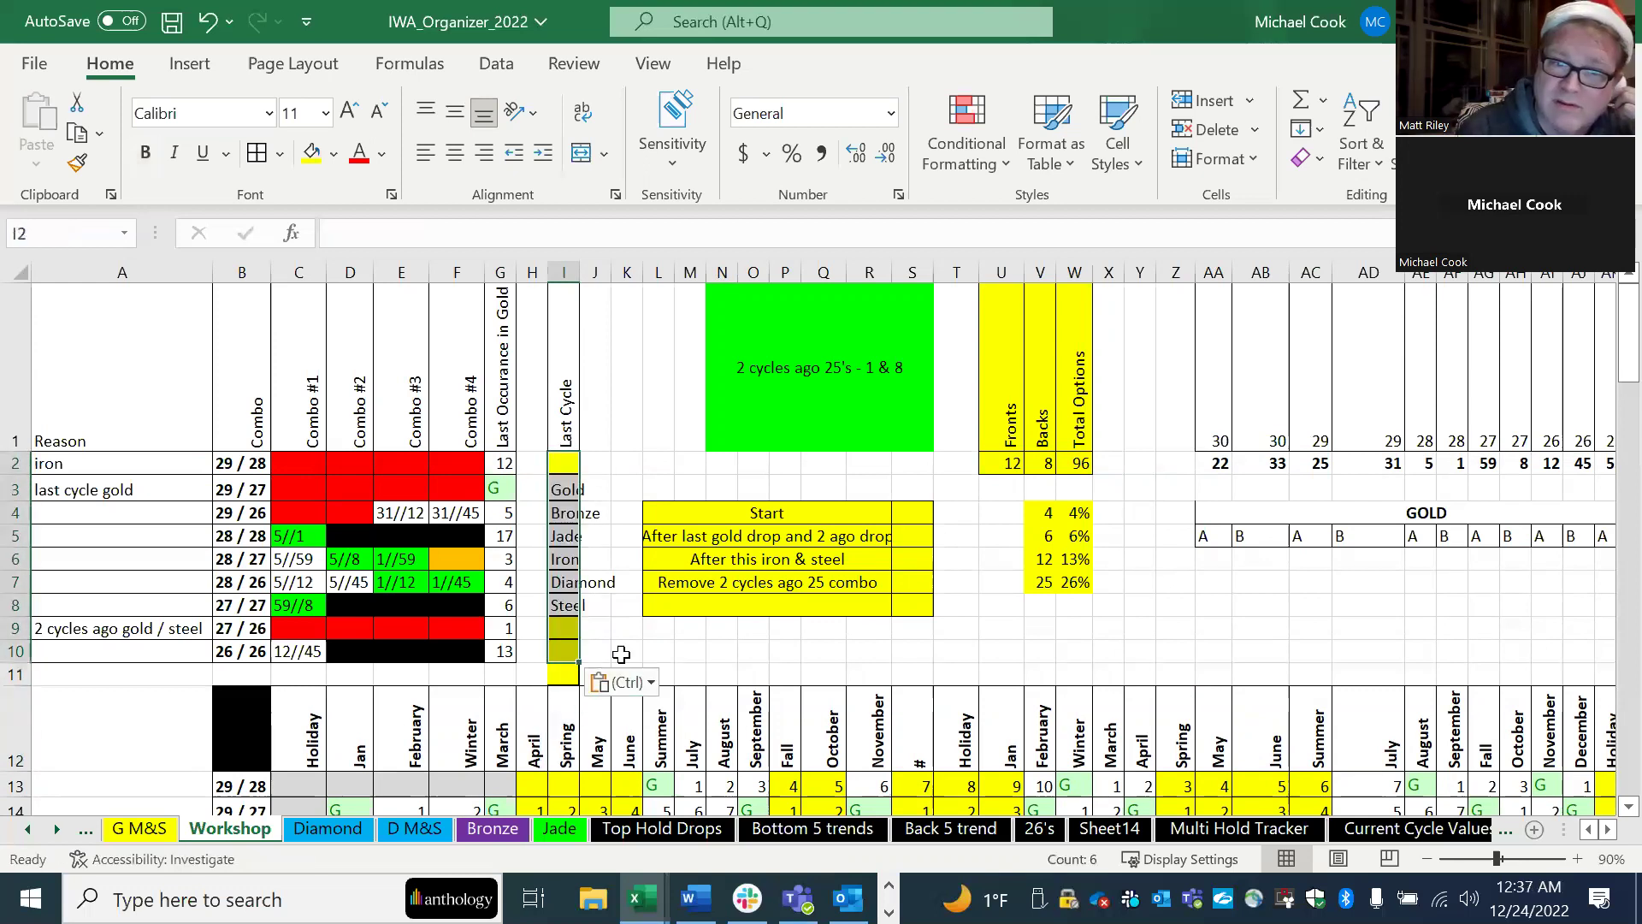
Step: Clear the leftover yellow cell I11 by copying the blank cell H11 over it
{"action": "left_click", "coordinate": [534, 678]}
{"action": "key", "text": "ctrl+c"}
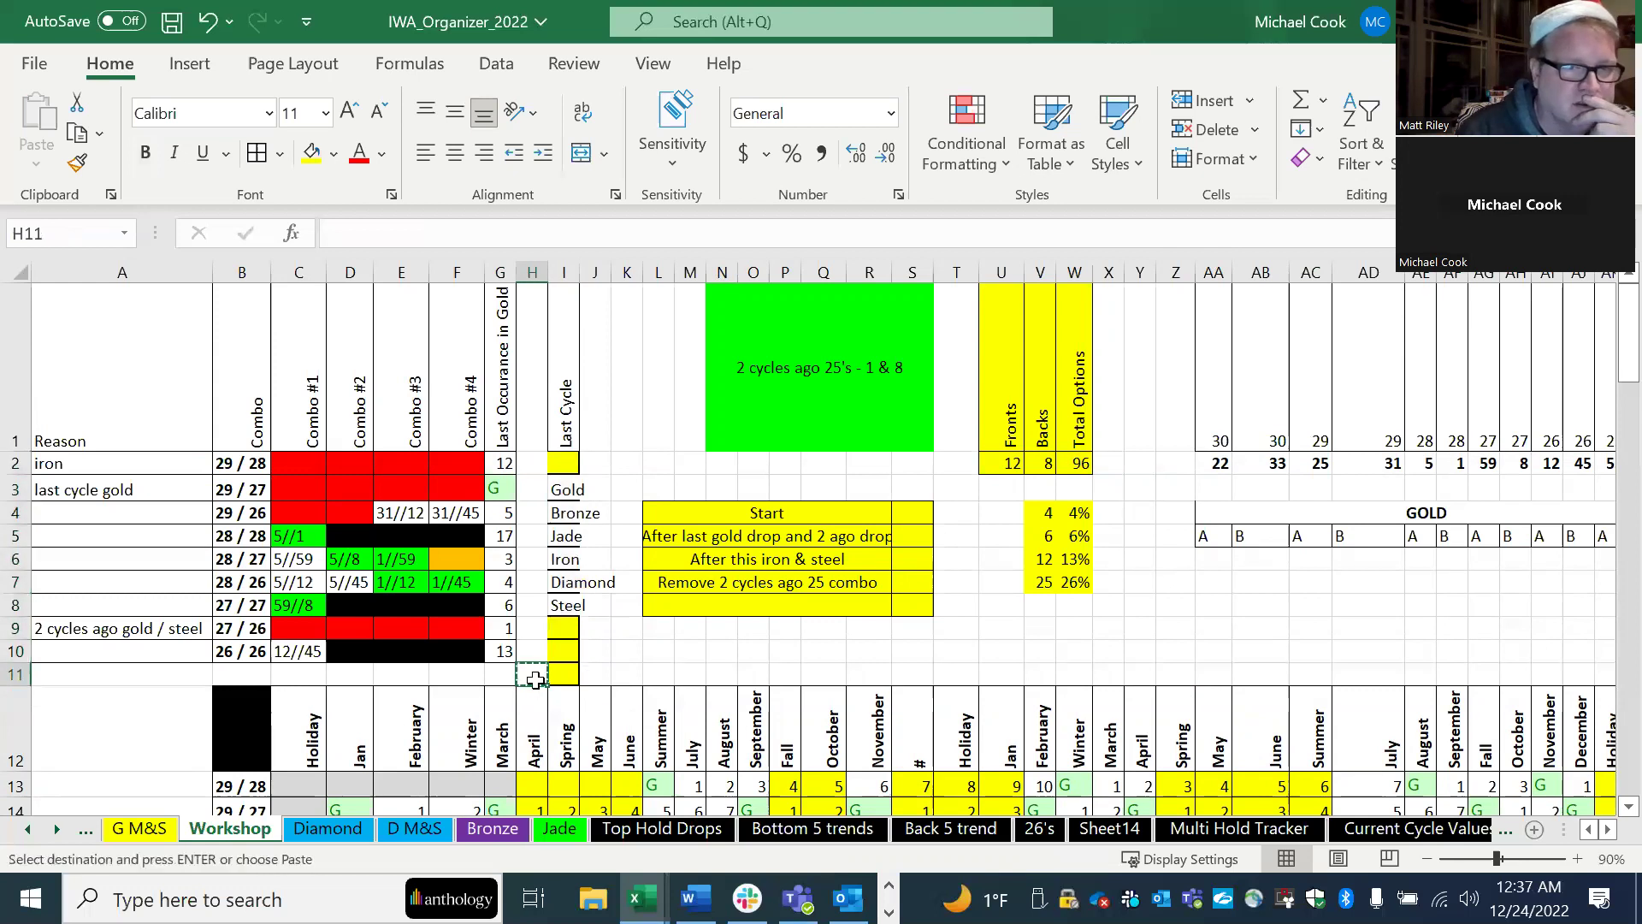
{"action": "key", "text": "Right"}
{"action": "key", "text": "ctrl+v"}
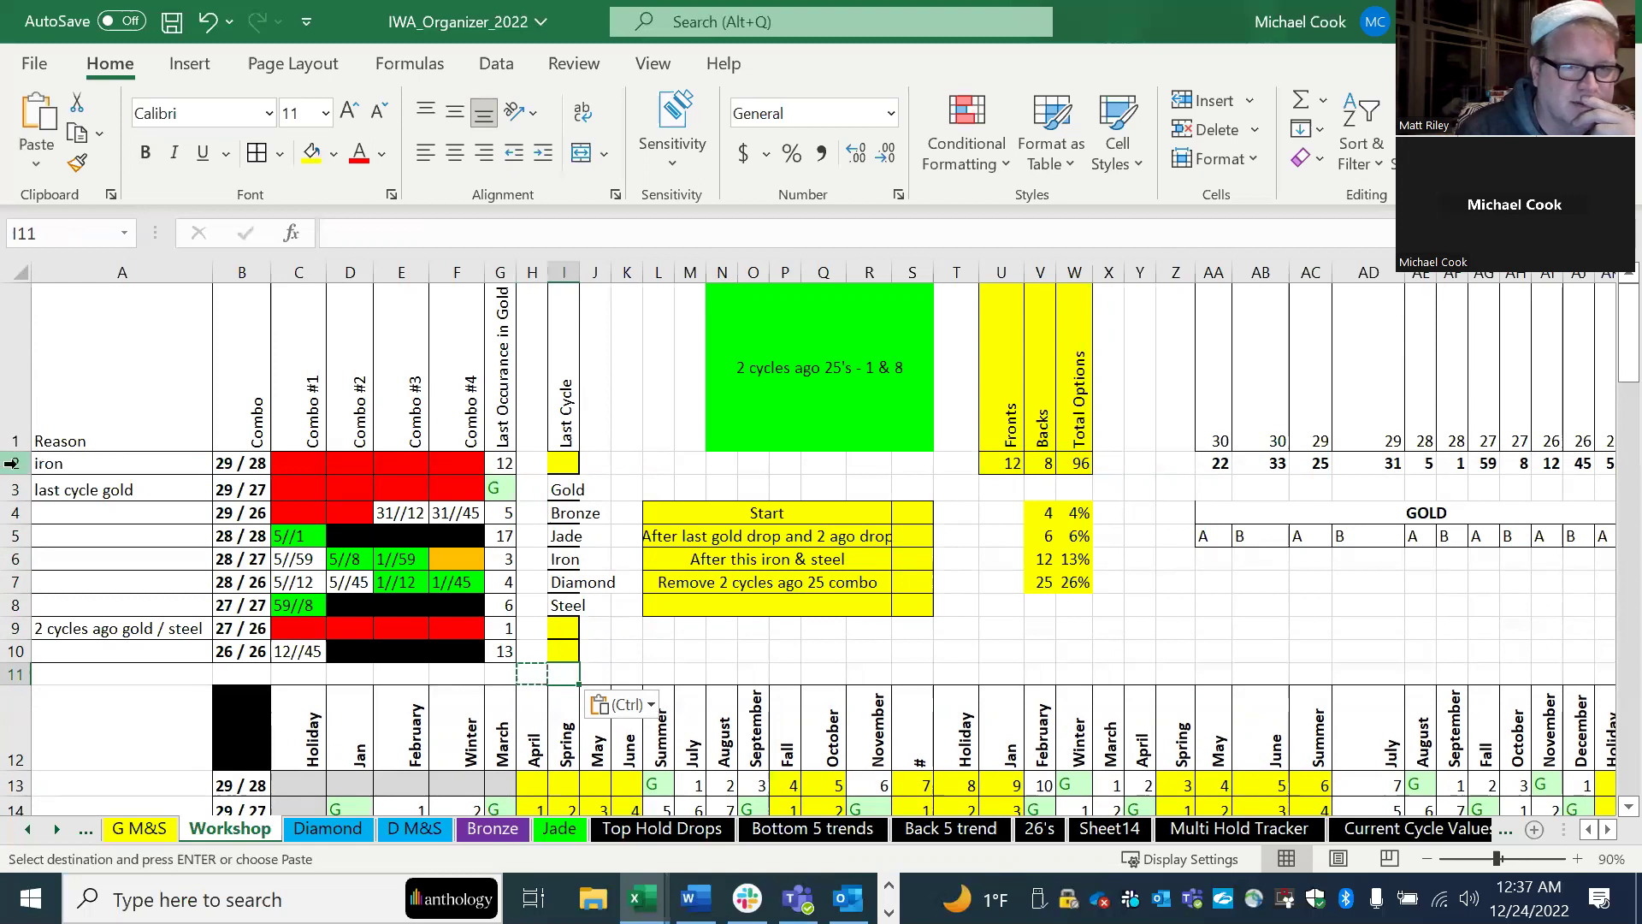
Step: Hide rows 2, 3 and 9 of the Workshop sheet, which hold the ruled-out 29 / 28, 29 / 27 and 27 / 26 combos
{"action": "left_click_drag", "start_coordinate": [10, 463], "coordinate": [10, 489]}
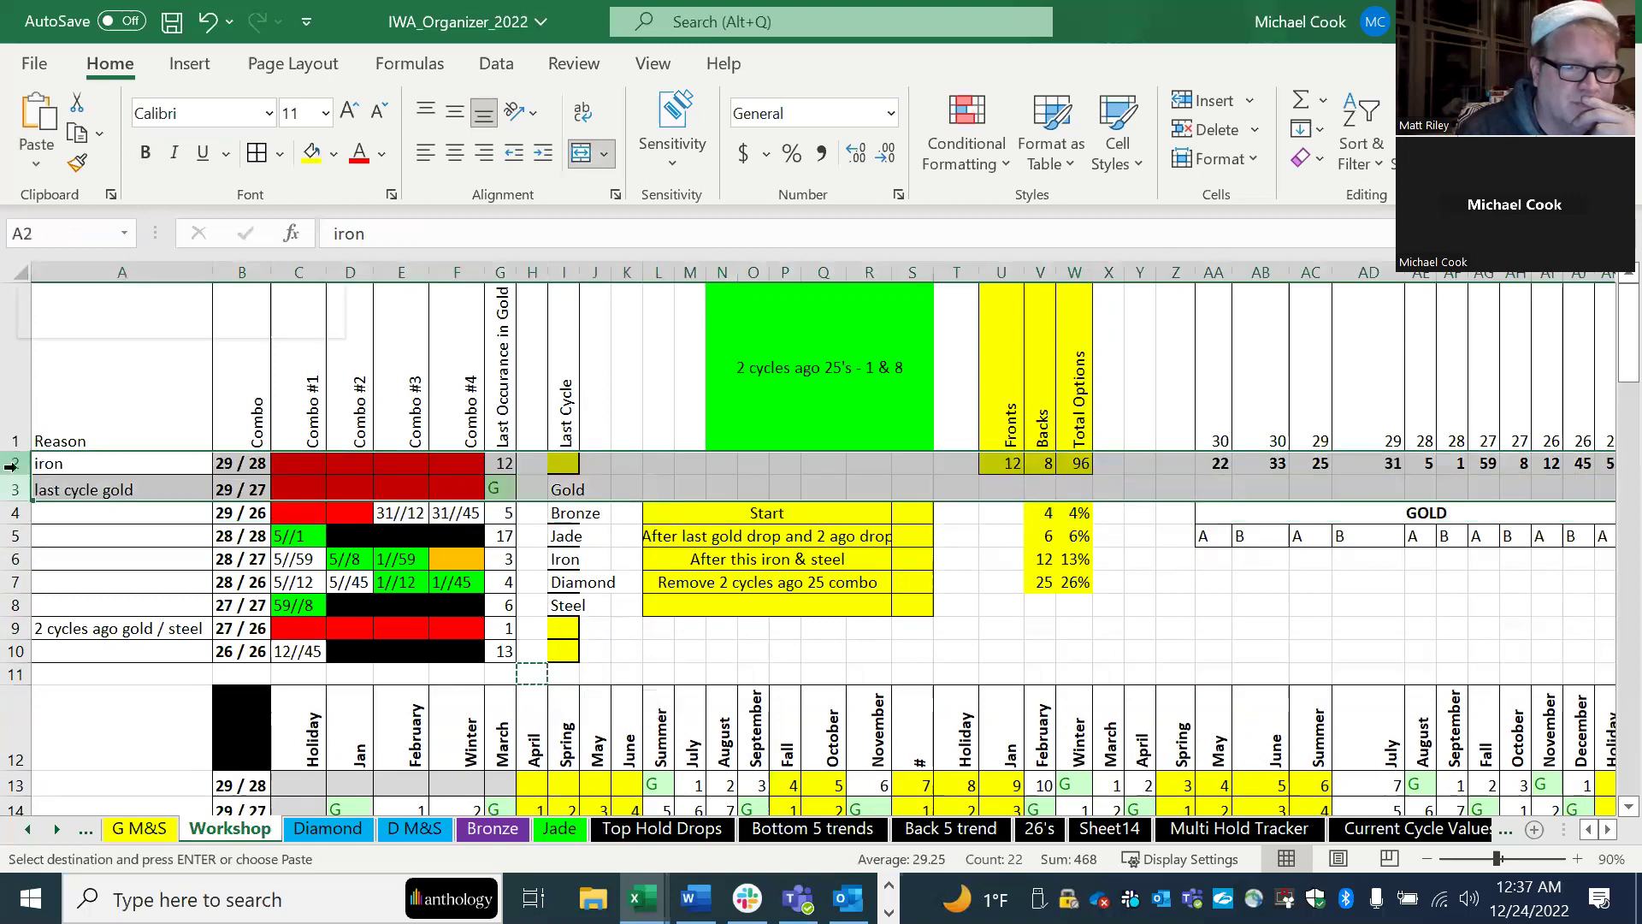
{"action": "right_click", "coordinate": [11, 467]}
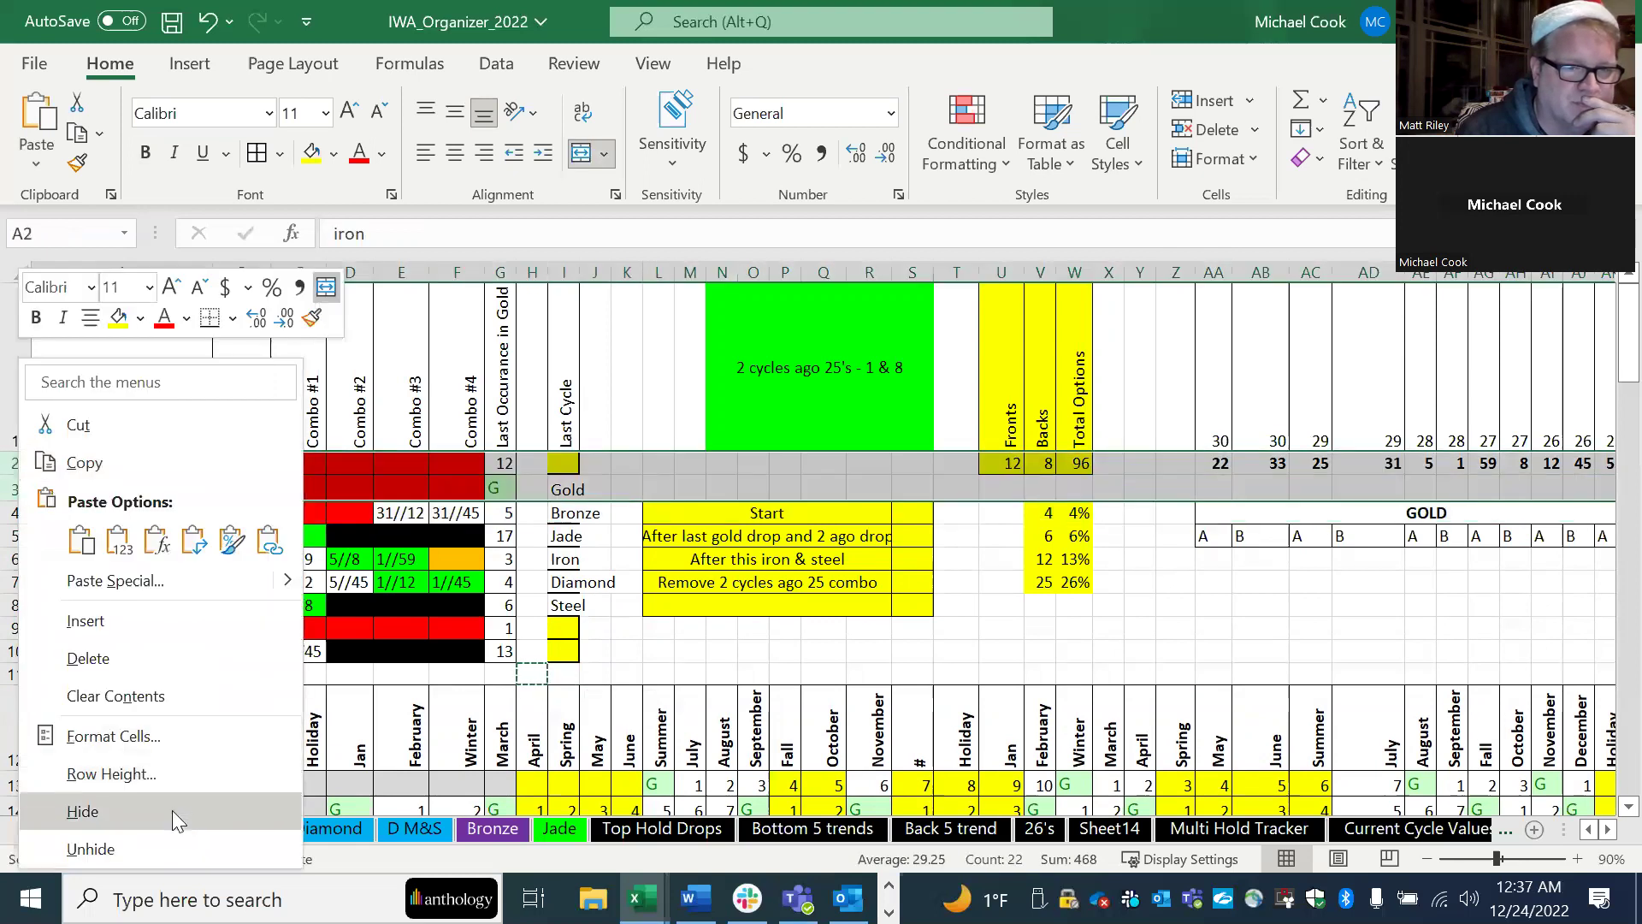
{"action": "left_click", "coordinate": [172, 810]}
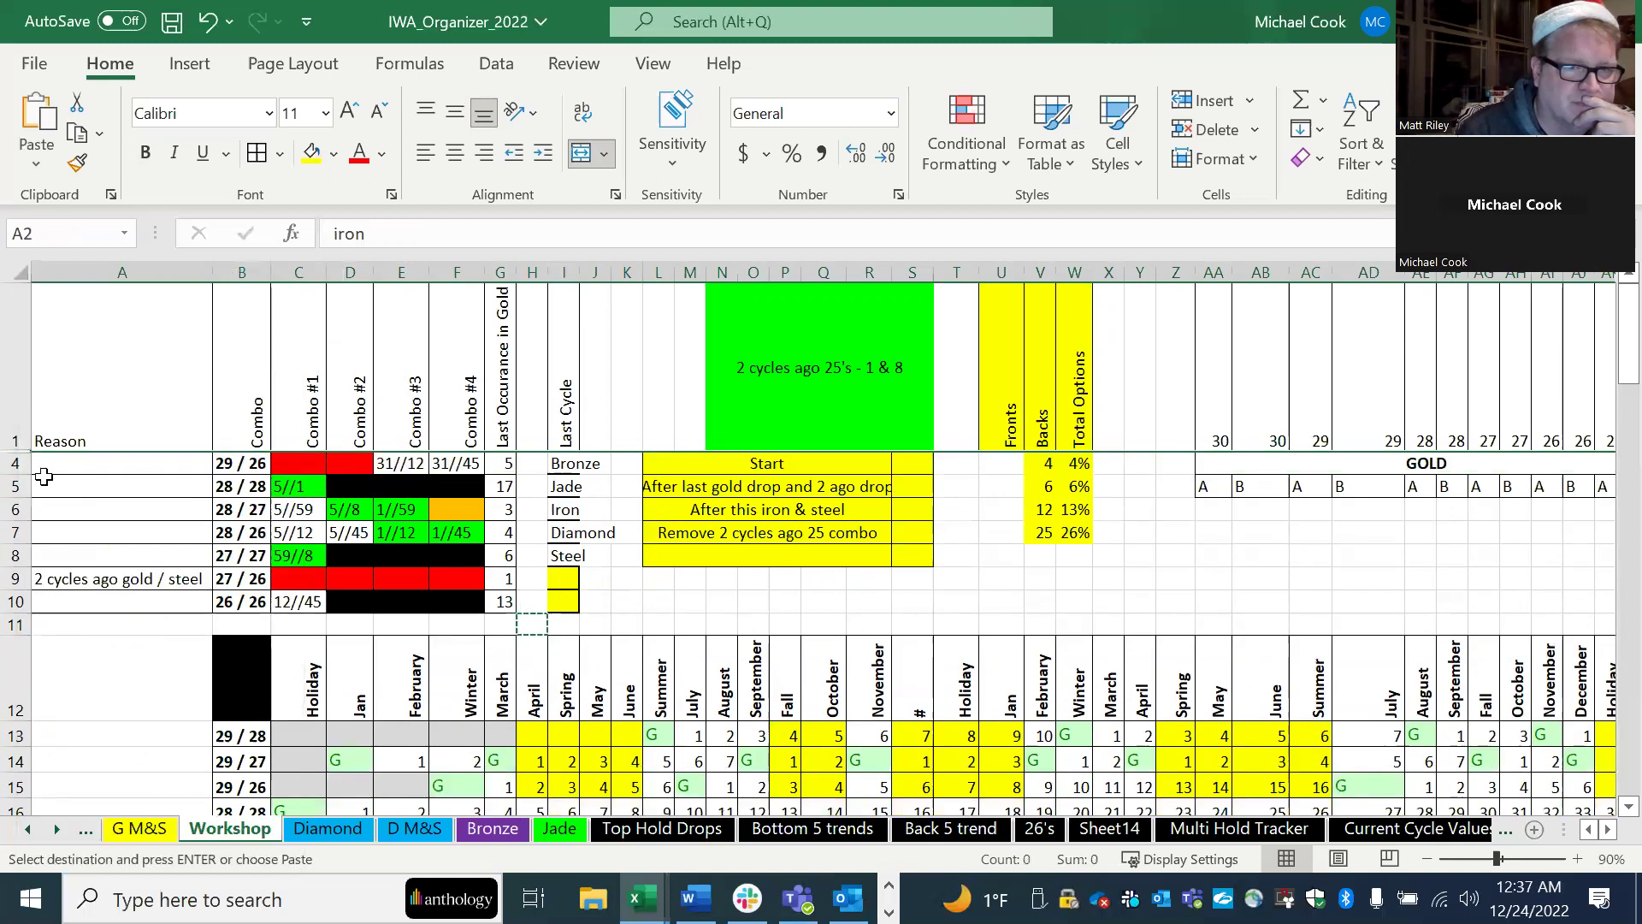
{"action": "left_click", "coordinate": [15, 579]}
{"action": "right_click", "coordinate": [9, 579]}
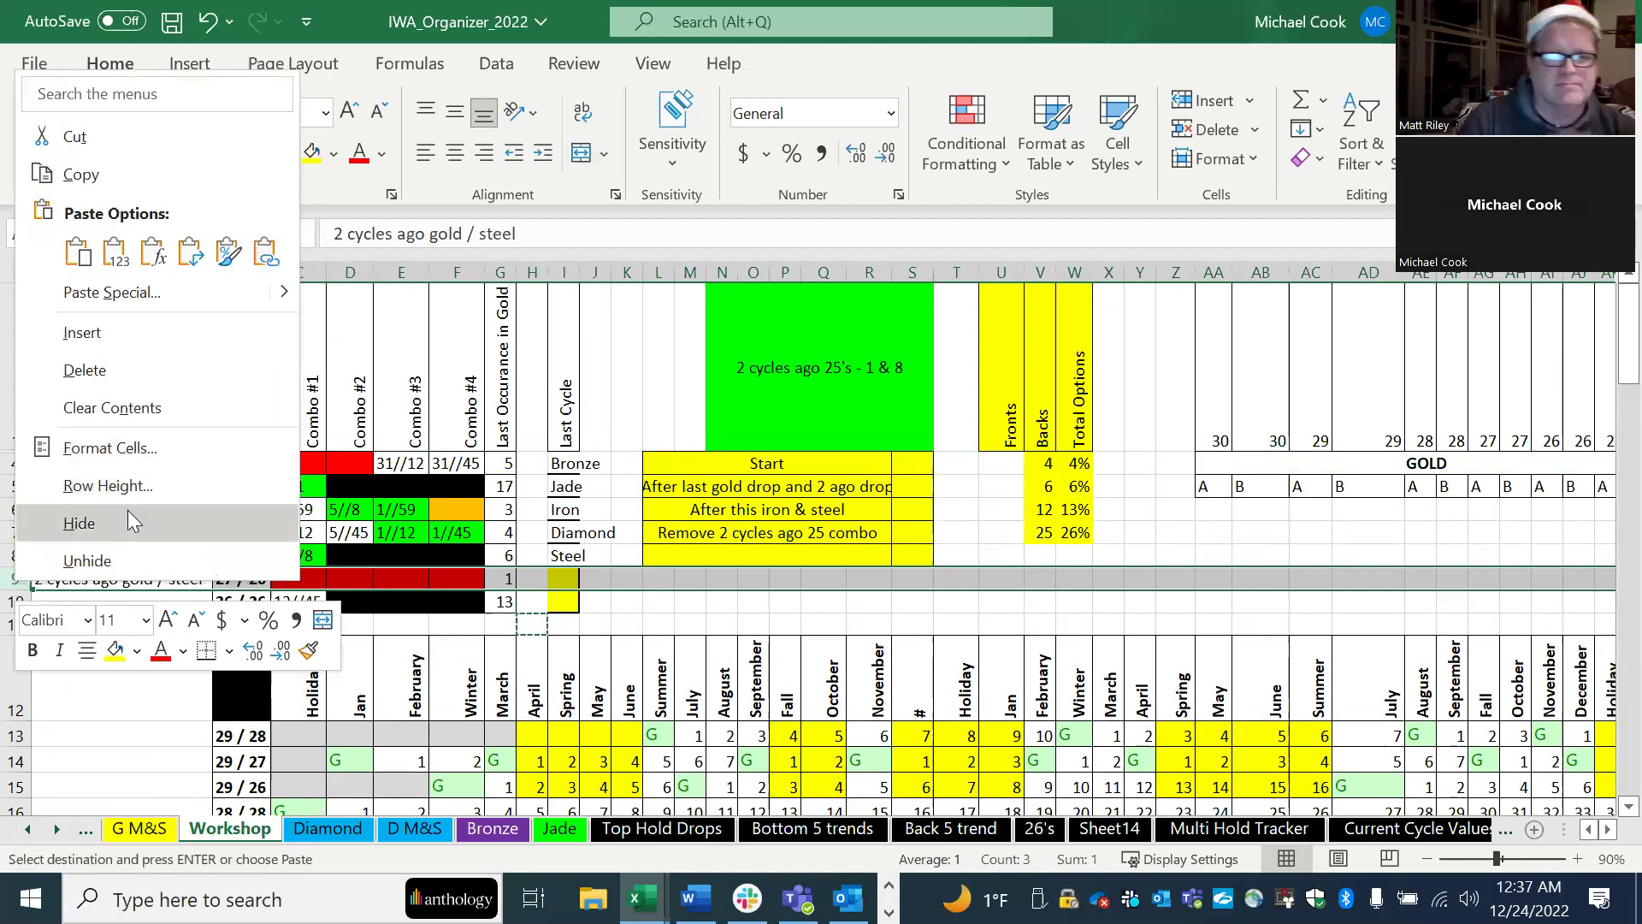
{"action": "left_click", "coordinate": [129, 515]}
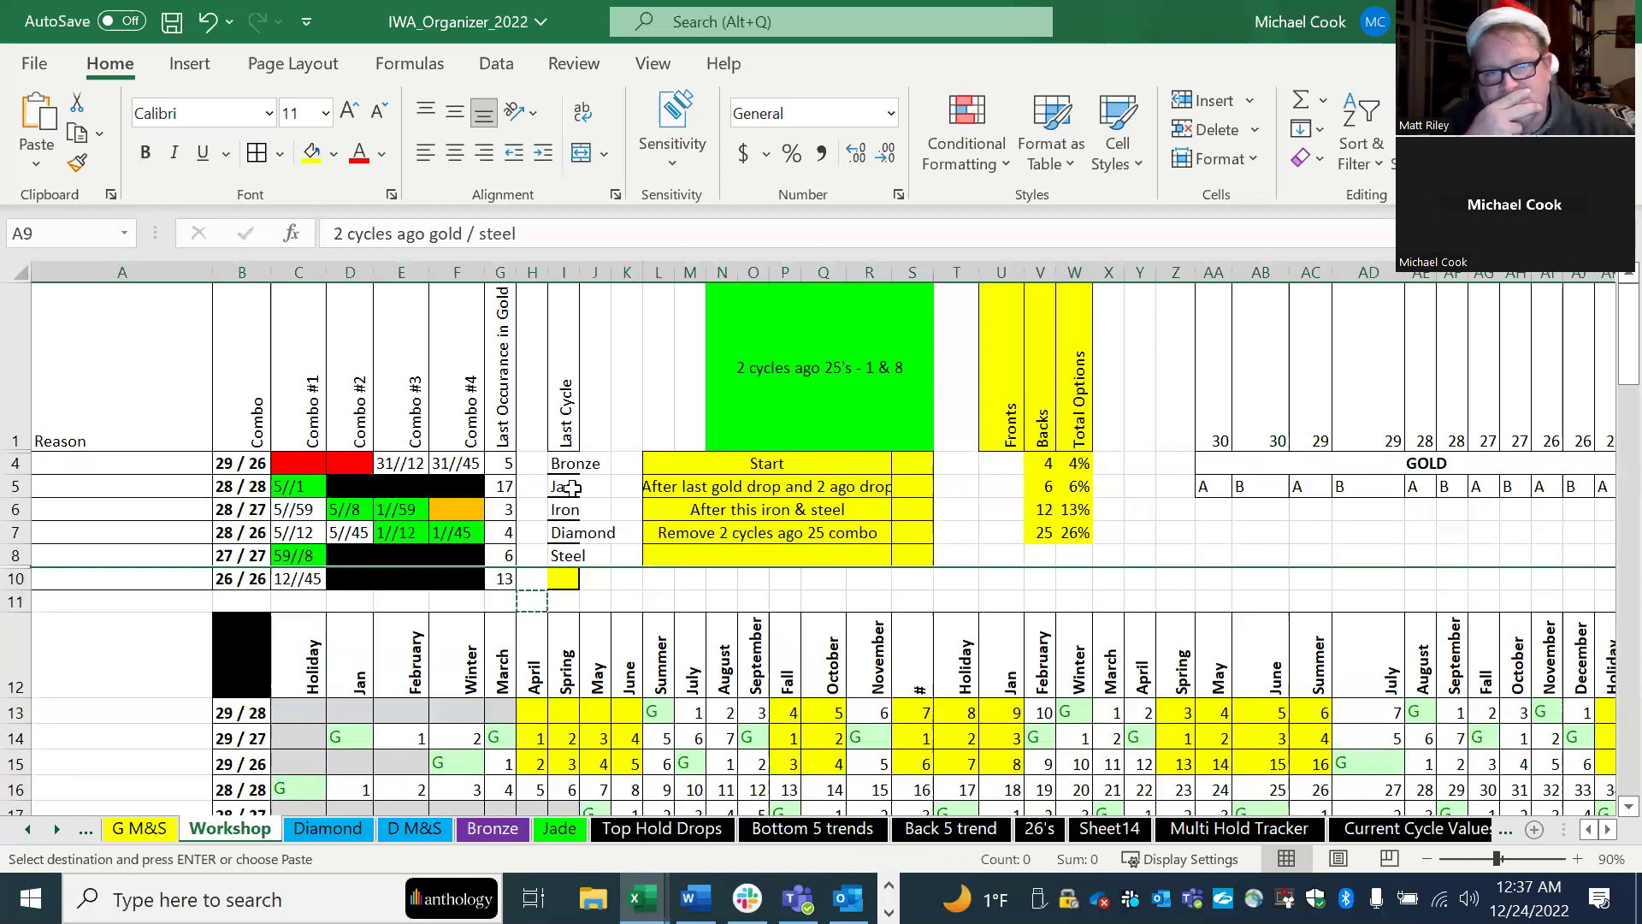
Step: Examine the Steel and Diamond columns of the "What hit in Gold from previous cycle" table on the Workshop sheet
{"action": "left_click", "coordinate": [564, 575]}
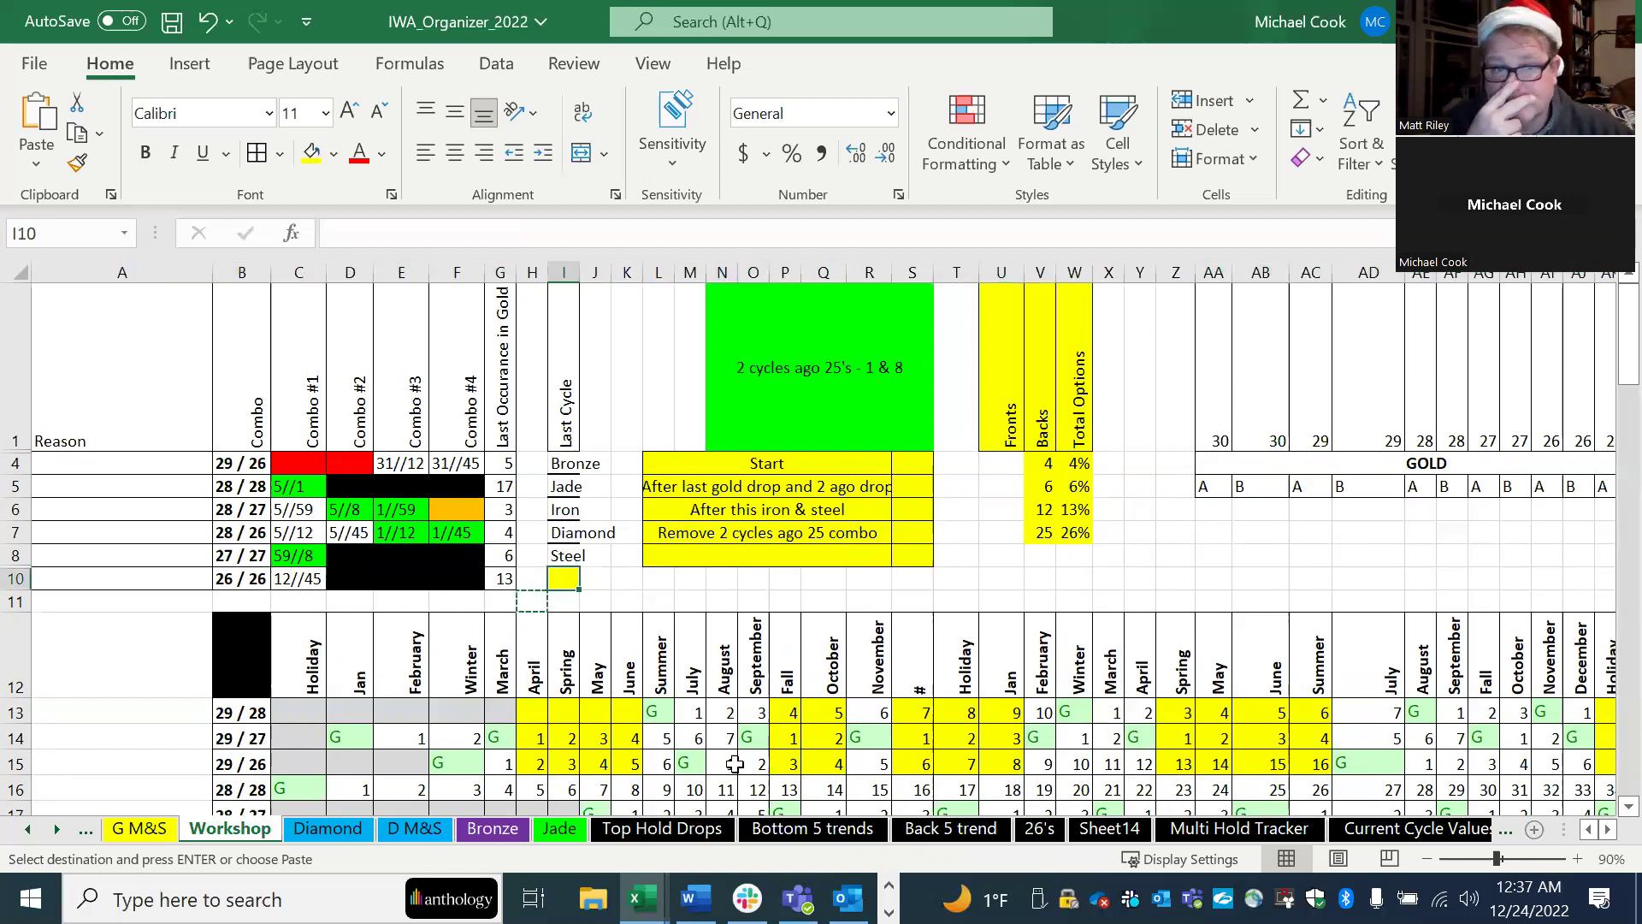
{"action": "left_click", "coordinate": [1206, 578]}
{"action": "scroll", "coordinate": [1224, 622], "scroll_direction": "down", "scroll_amount": 2}
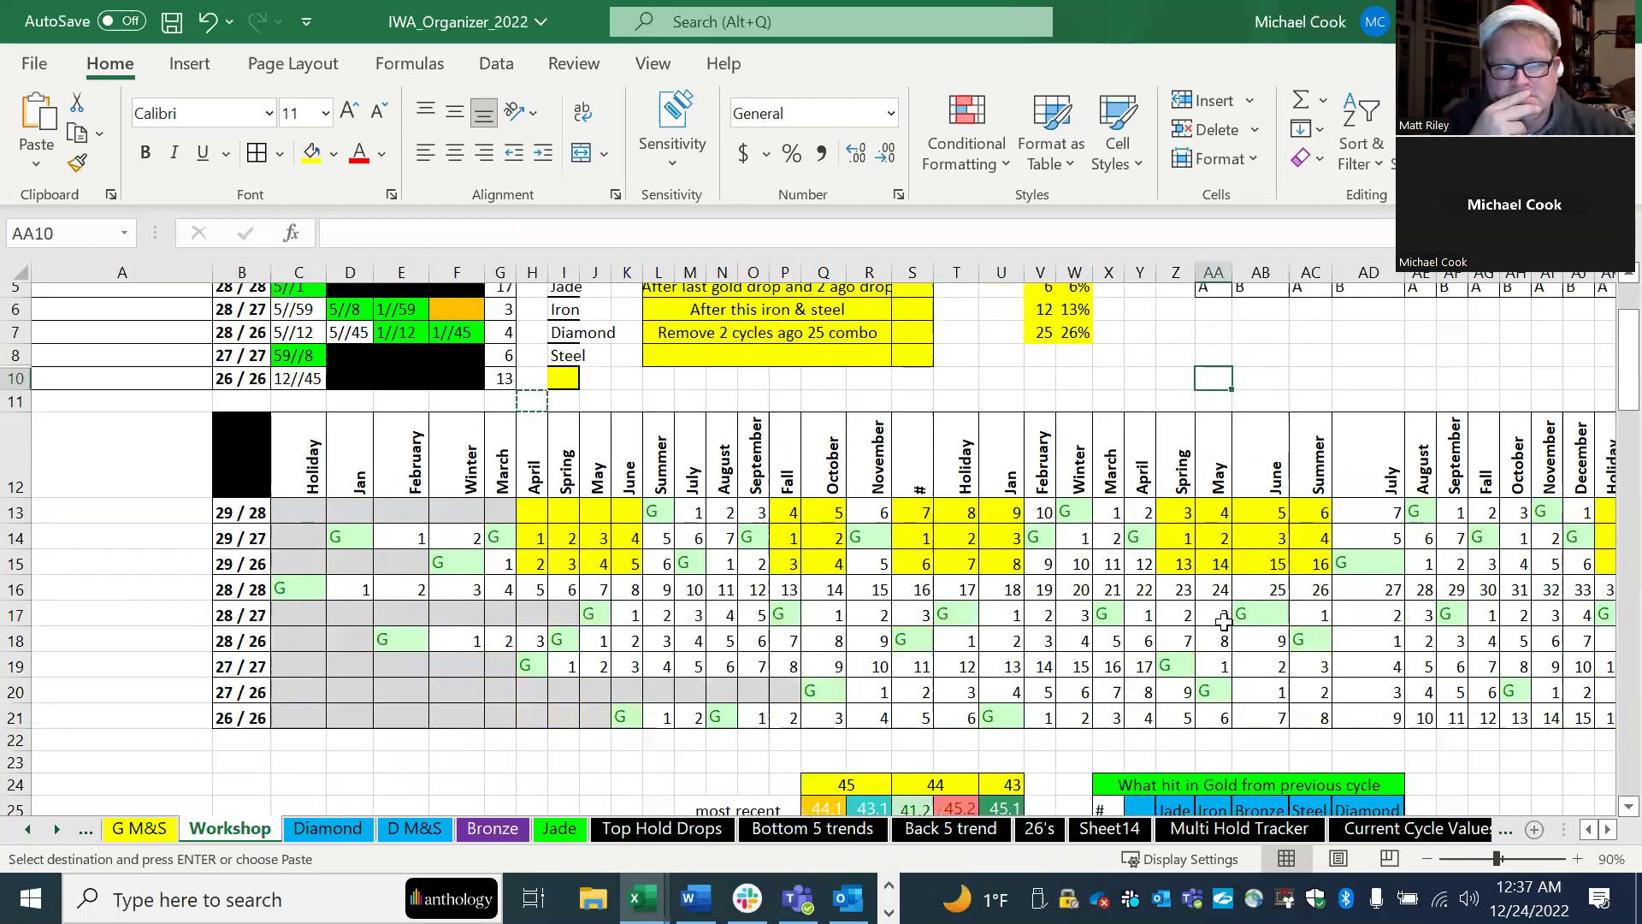
{"action": "scroll", "coordinate": [1037, 608], "scroll_direction": "down", "scroll_amount": 2}
{"action": "scroll", "coordinate": [1235, 624], "scroll_direction": "down", "scroll_amount": 4}
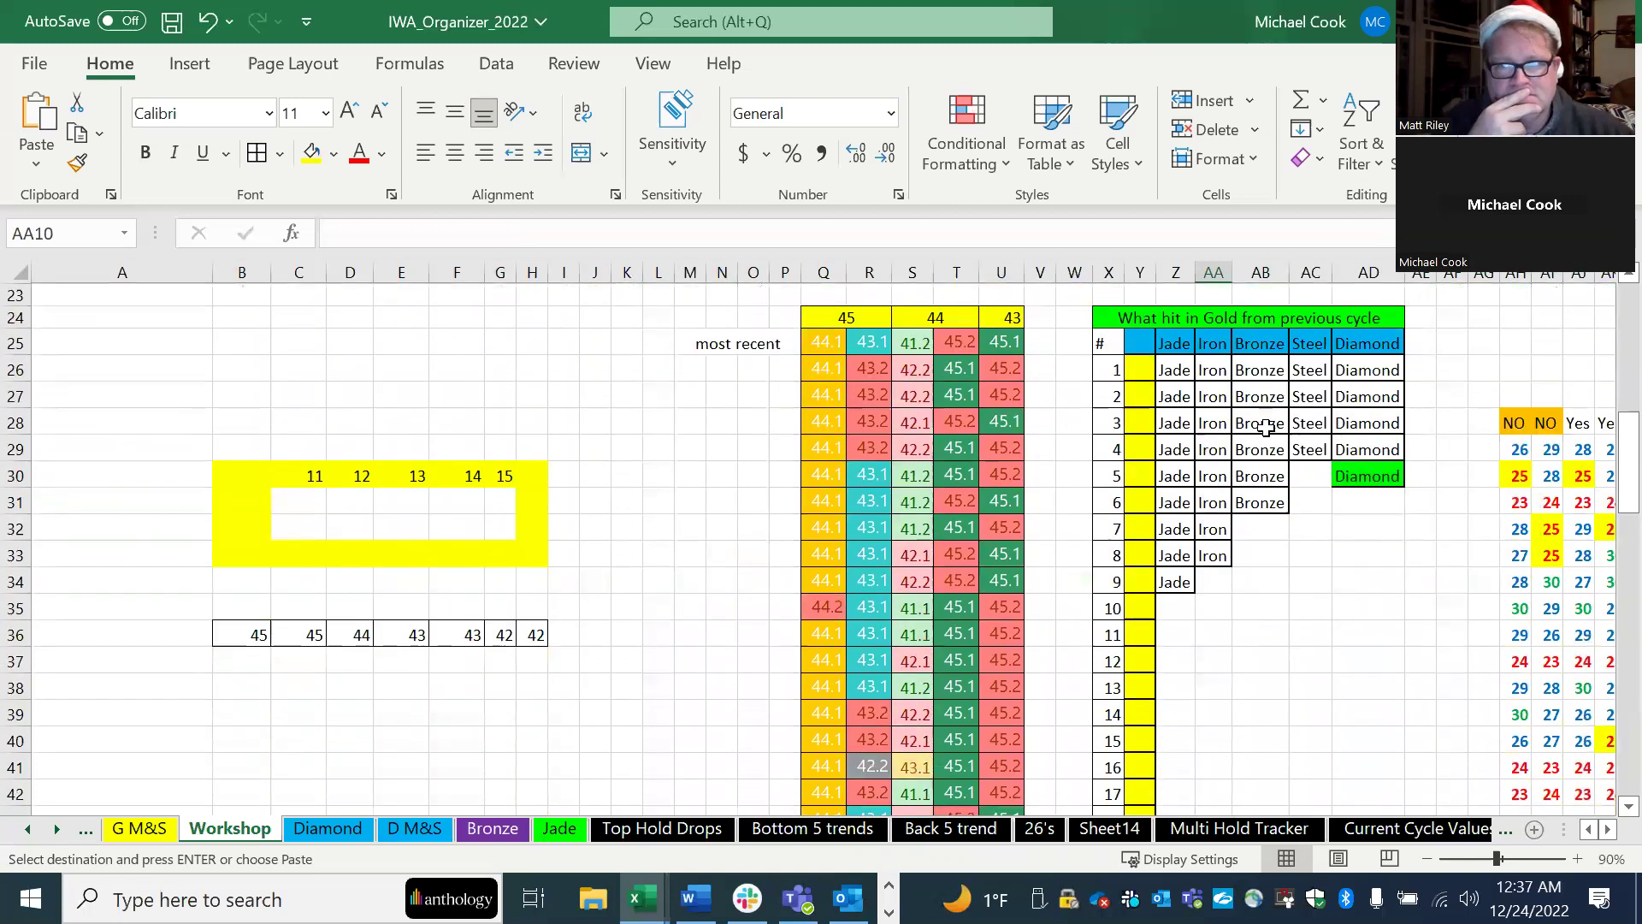
{"action": "left_click", "coordinate": [1310, 396]}
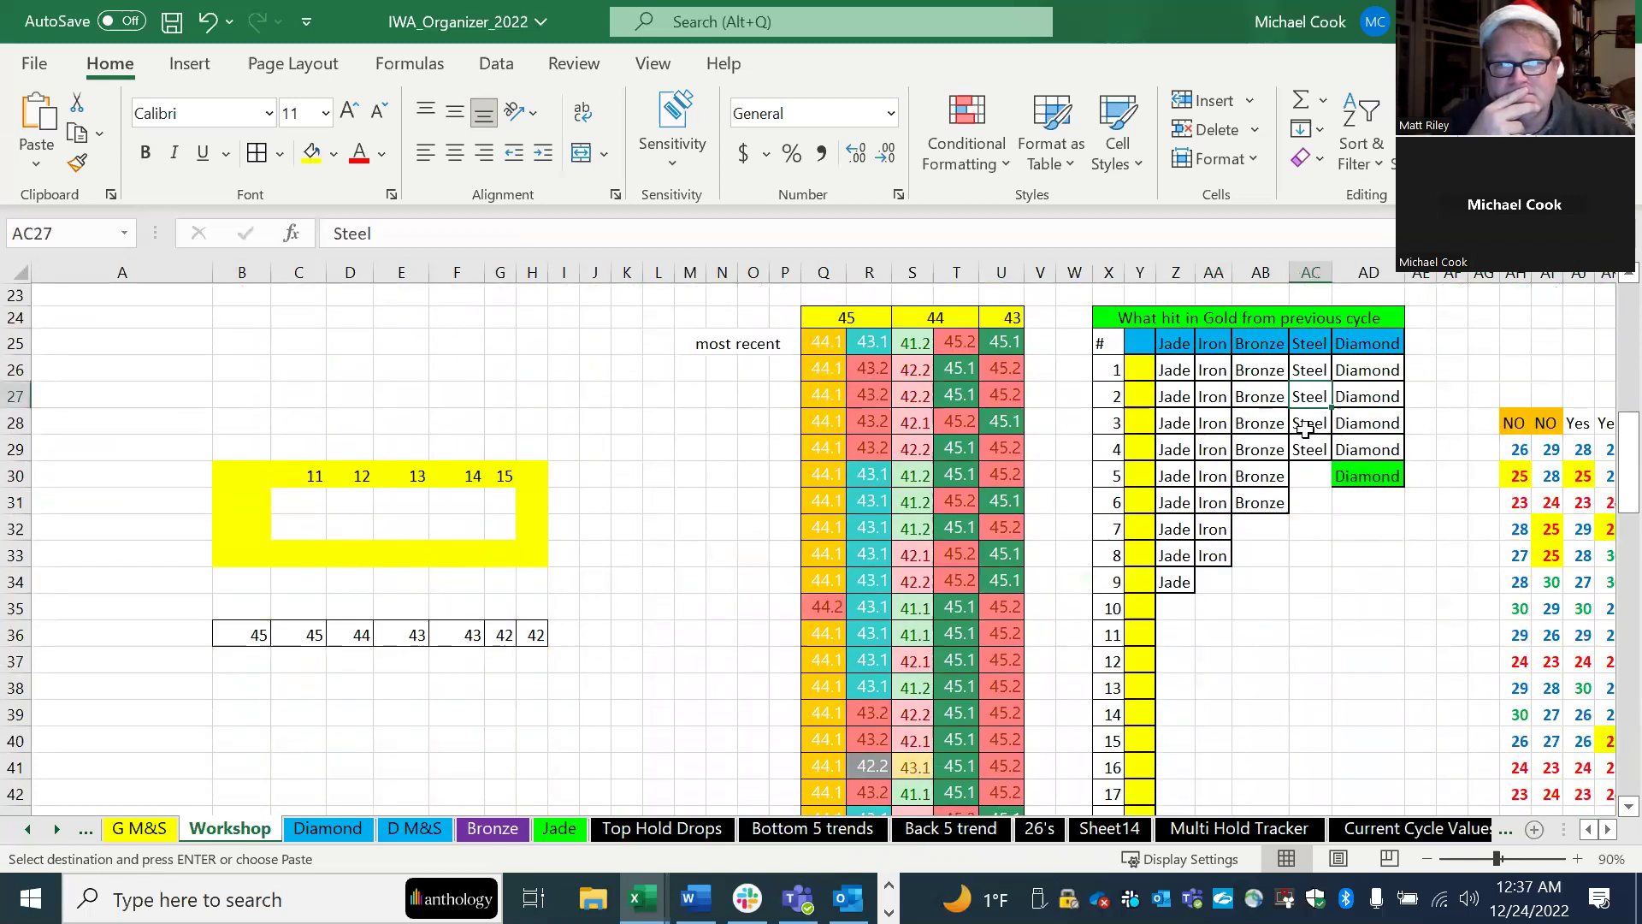
{"action": "left_click", "coordinate": [1372, 421]}
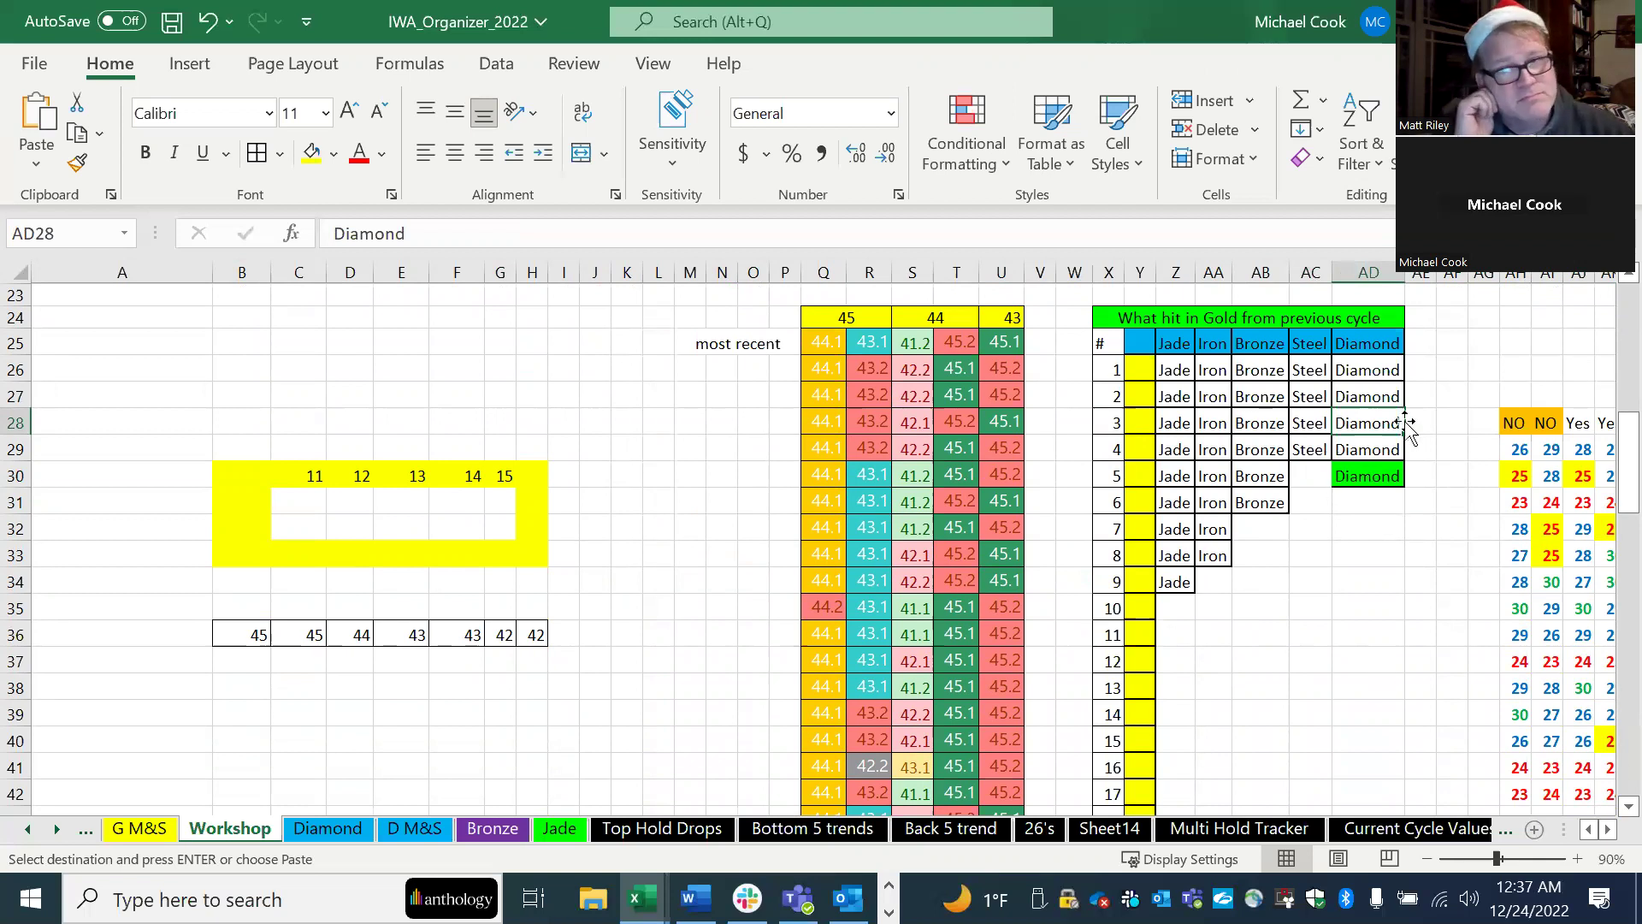
{"action": "left_click", "coordinate": [1372, 476]}
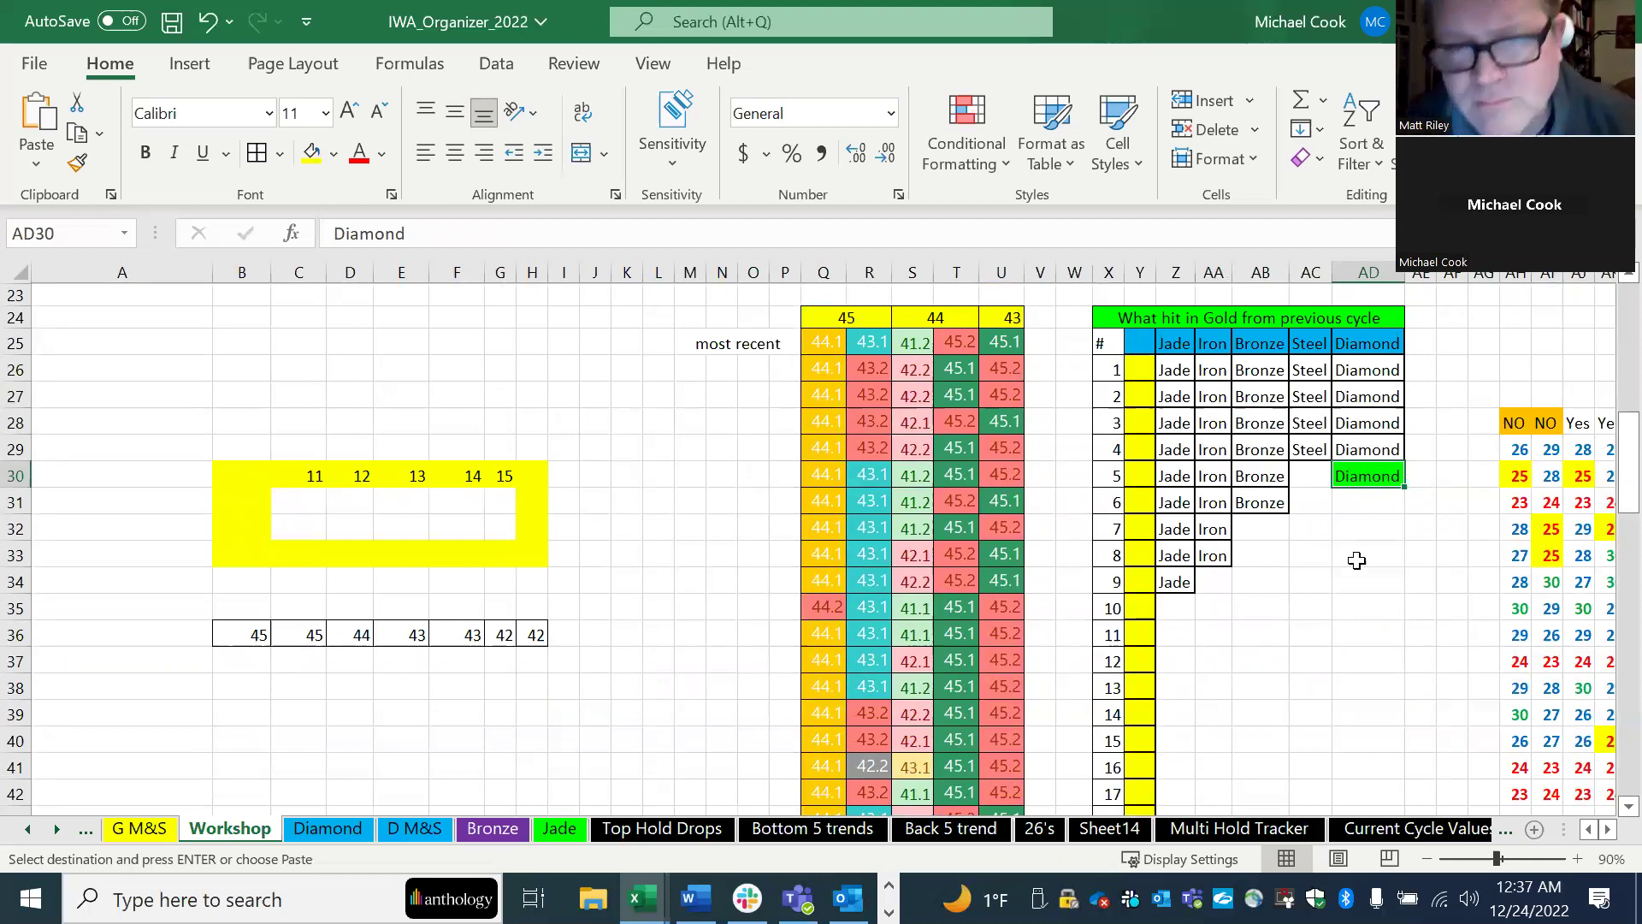
{"action": "scroll", "coordinate": [333, 605], "scroll_direction": "up", "scroll_amount": 6}
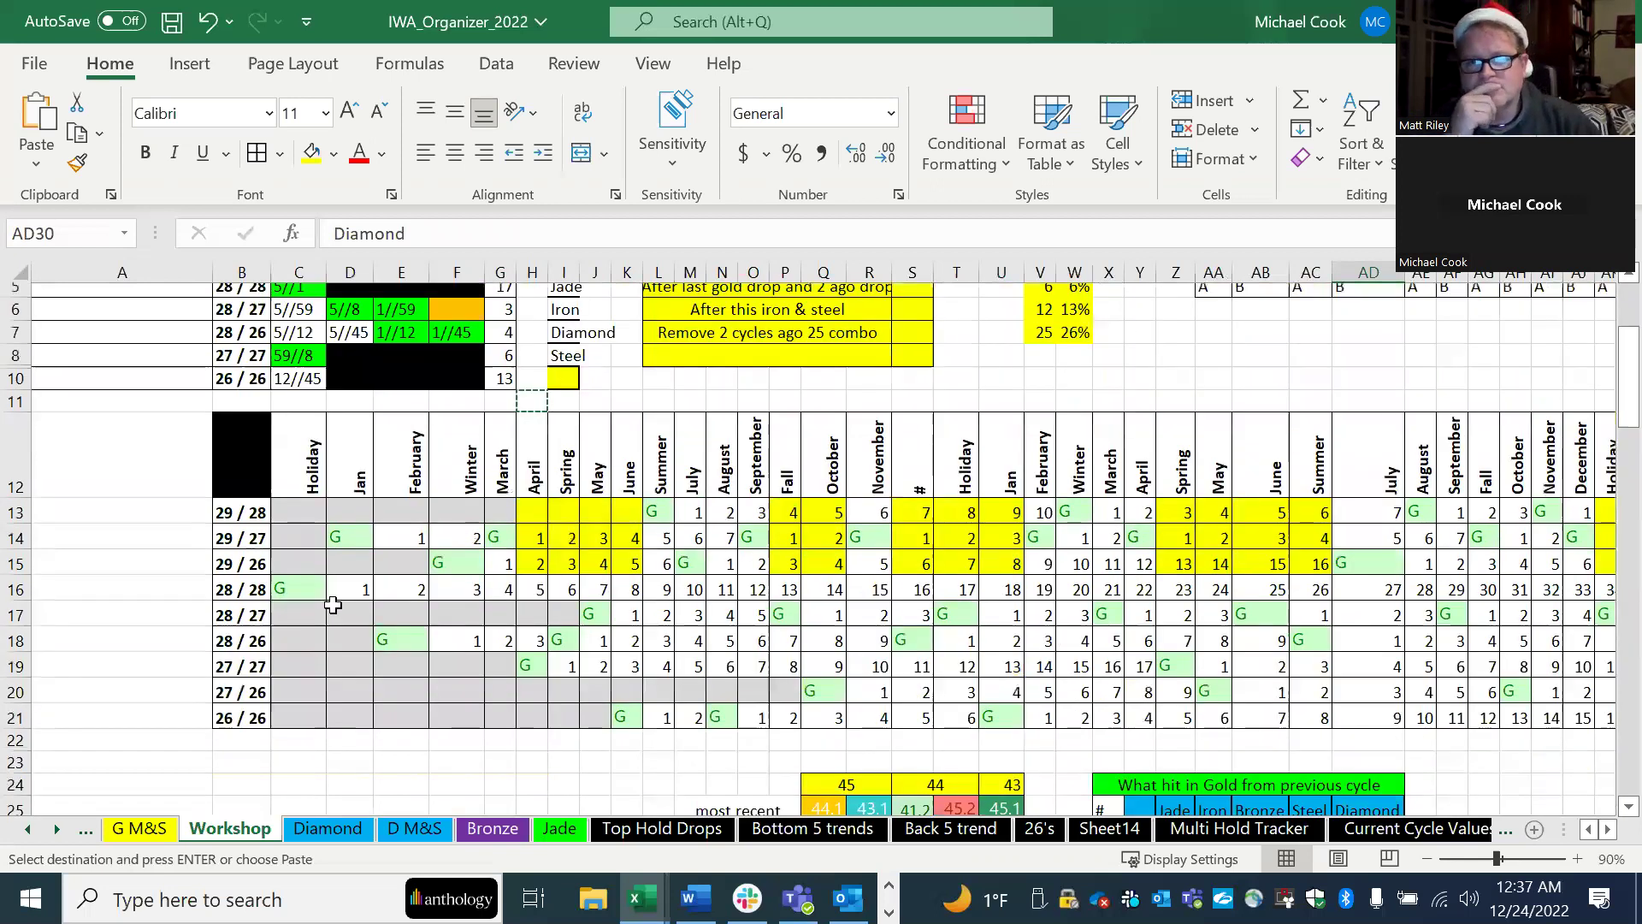
{"action": "scroll", "coordinate": [333, 605], "scroll_direction": "up", "scroll_amount": 2}
Step: Fill the Diamond cell I7 in the Last Cycle column with orange and widen column I to fit its text
{"action": "left_click", "coordinate": [565, 532]}
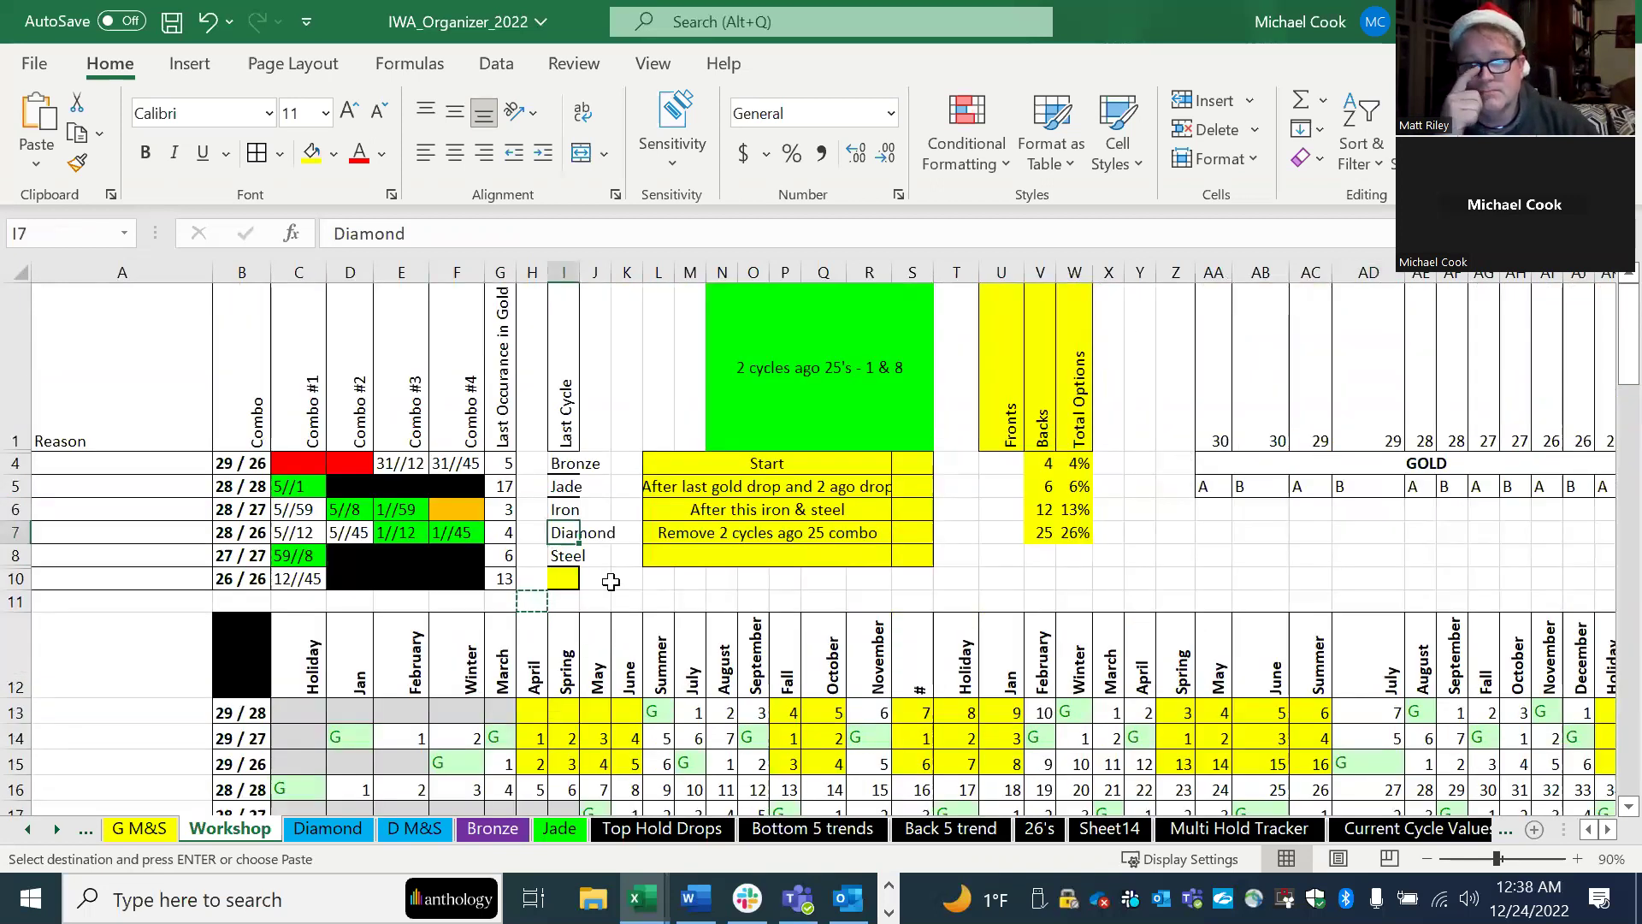
{"action": "left_click", "coordinate": [691, 843]}
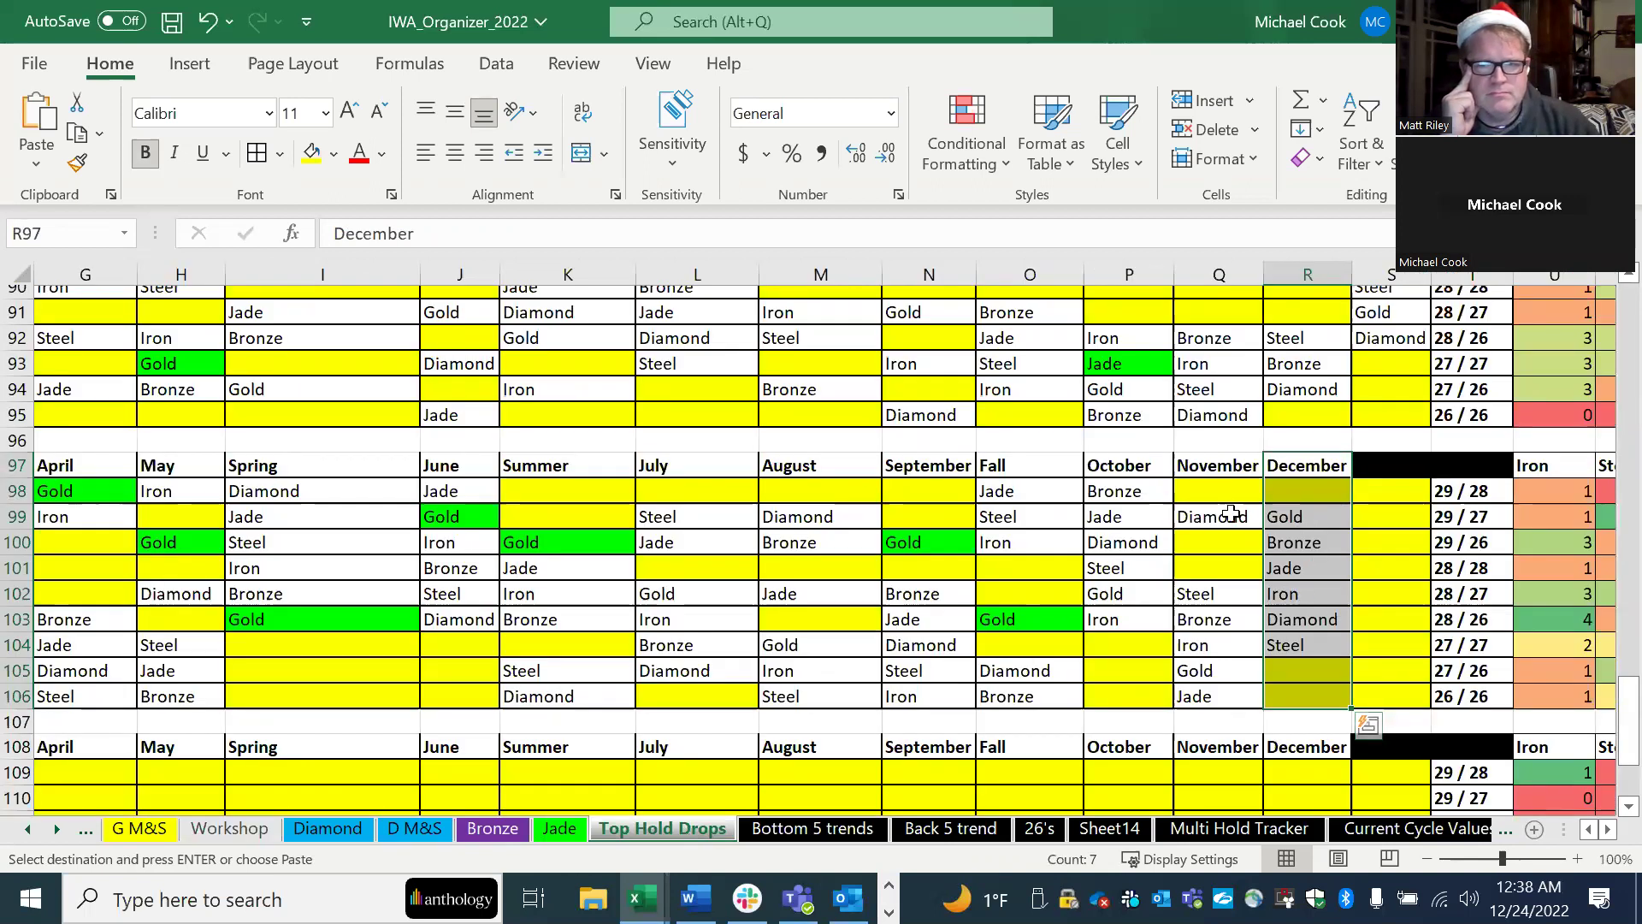
{"action": "left_click", "coordinate": [252, 834]}
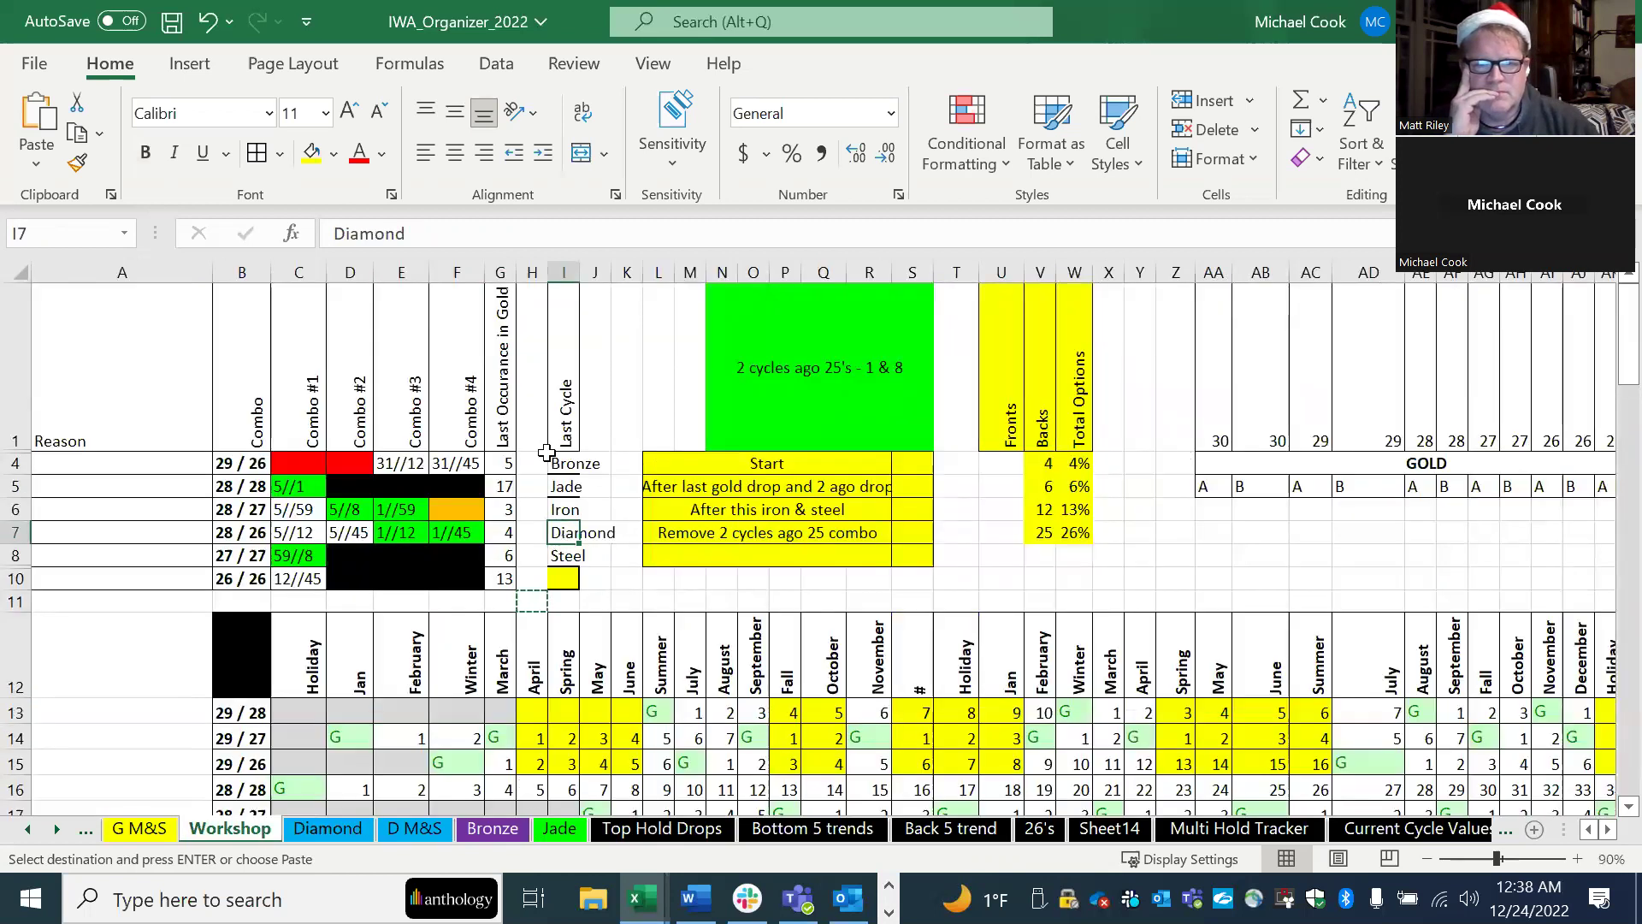
{"action": "left_click", "coordinate": [334, 155]}
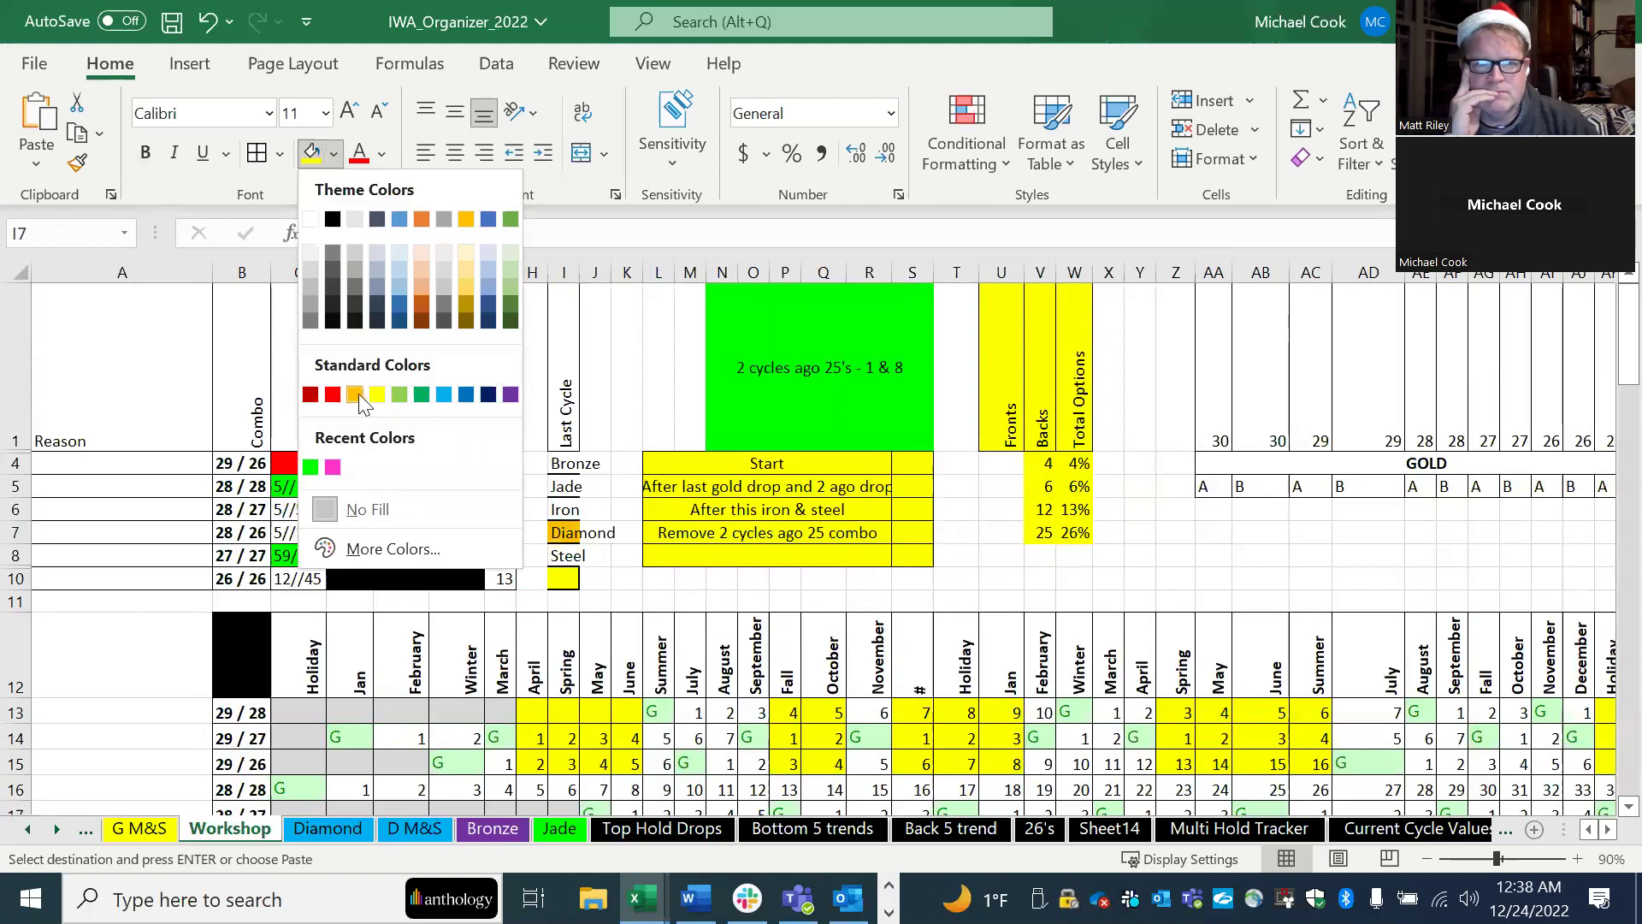
{"action": "left_click", "coordinate": [355, 396]}
{"action": "left_click_drag", "start_coordinate": [579, 270], "coordinate": [621, 270]}
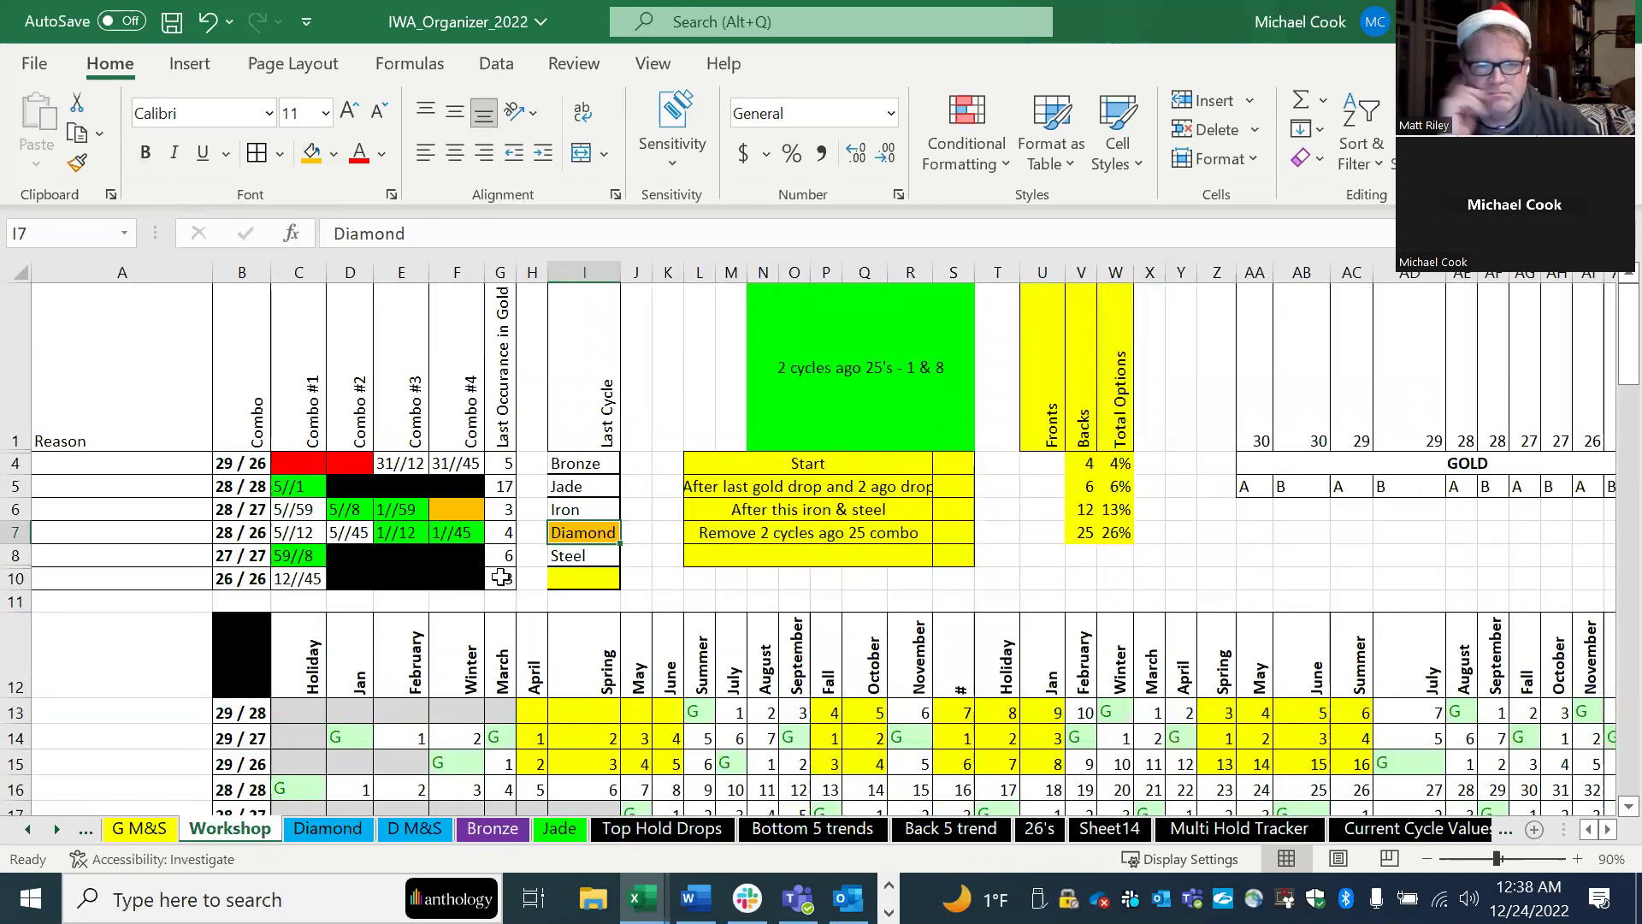
Step: Check the 27 / 27 combo's last Gold occurrence, and compare the Holiday drops of the last two cycles on the Top Hold Drops sheet
{"action": "left_click", "coordinate": [302, 555]}
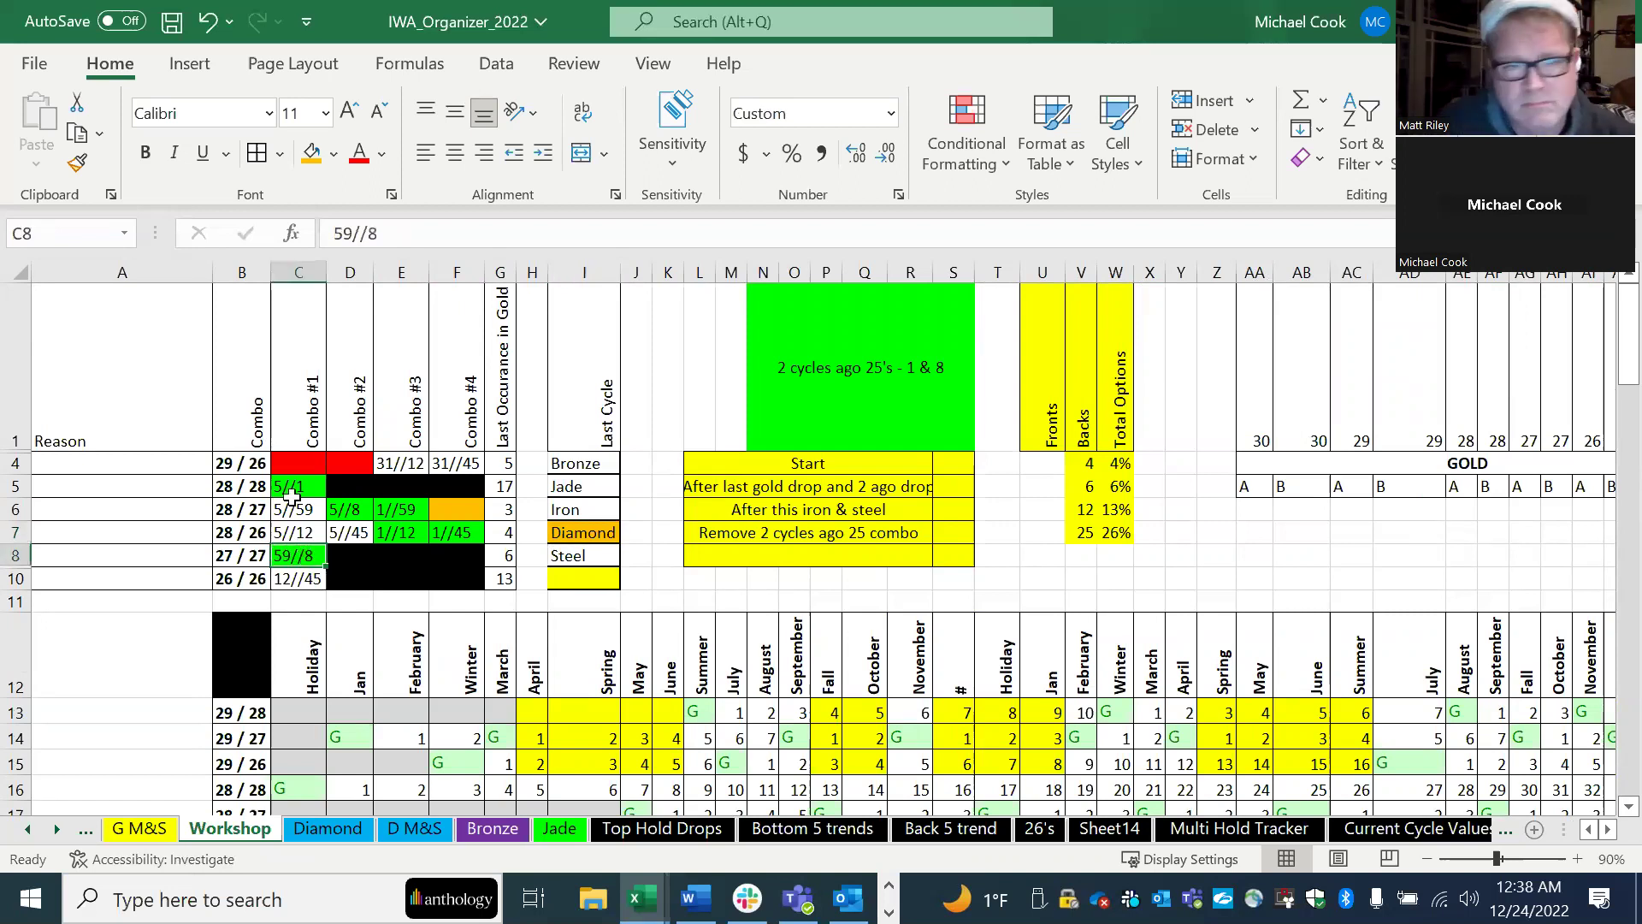
{"action": "left_click", "coordinate": [506, 557]}
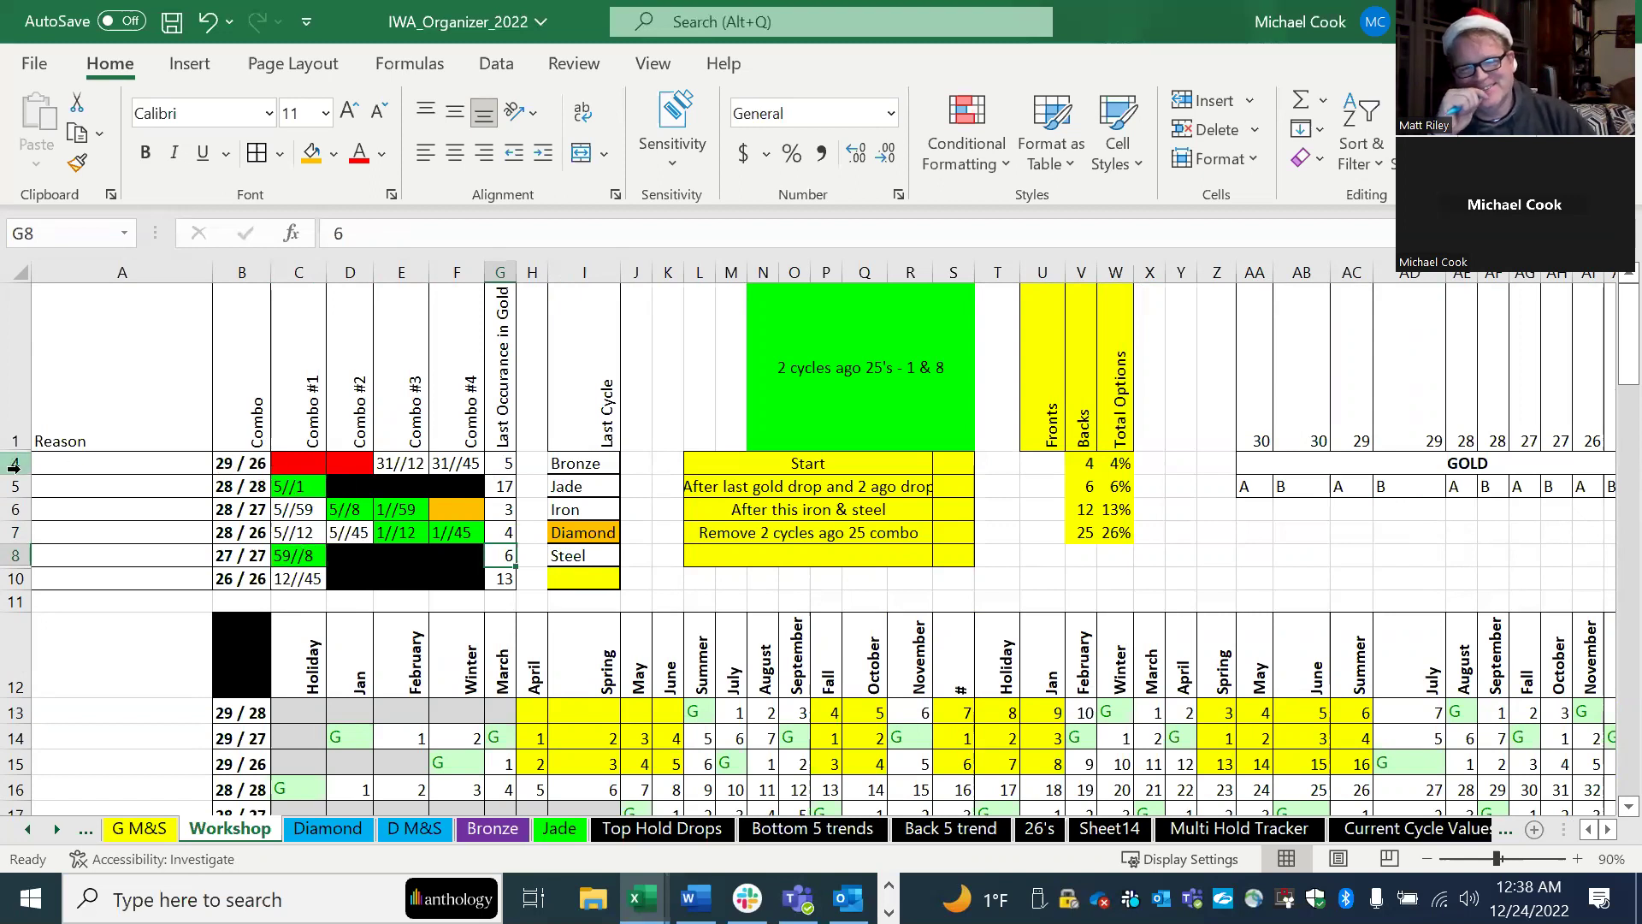
{"action": "left_click", "coordinate": [690, 832]}
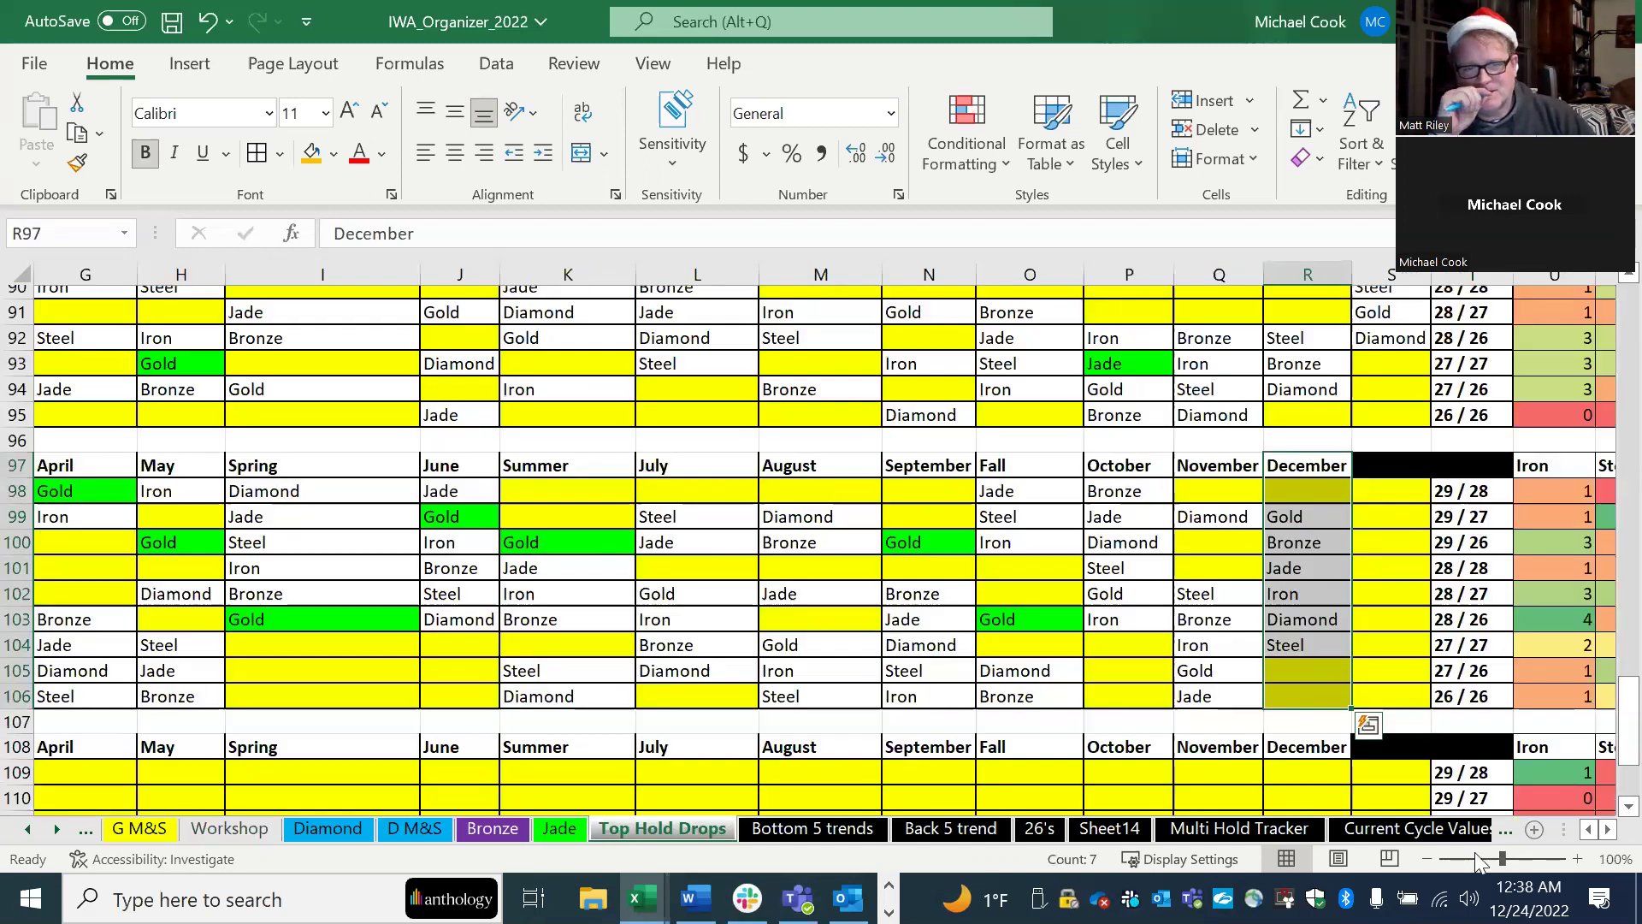
{"action": "left_click", "coordinate": [1587, 830]}
{"action": "scroll", "coordinate": [248, 630], "scroll_direction": "left", "scroll_amount": 5}
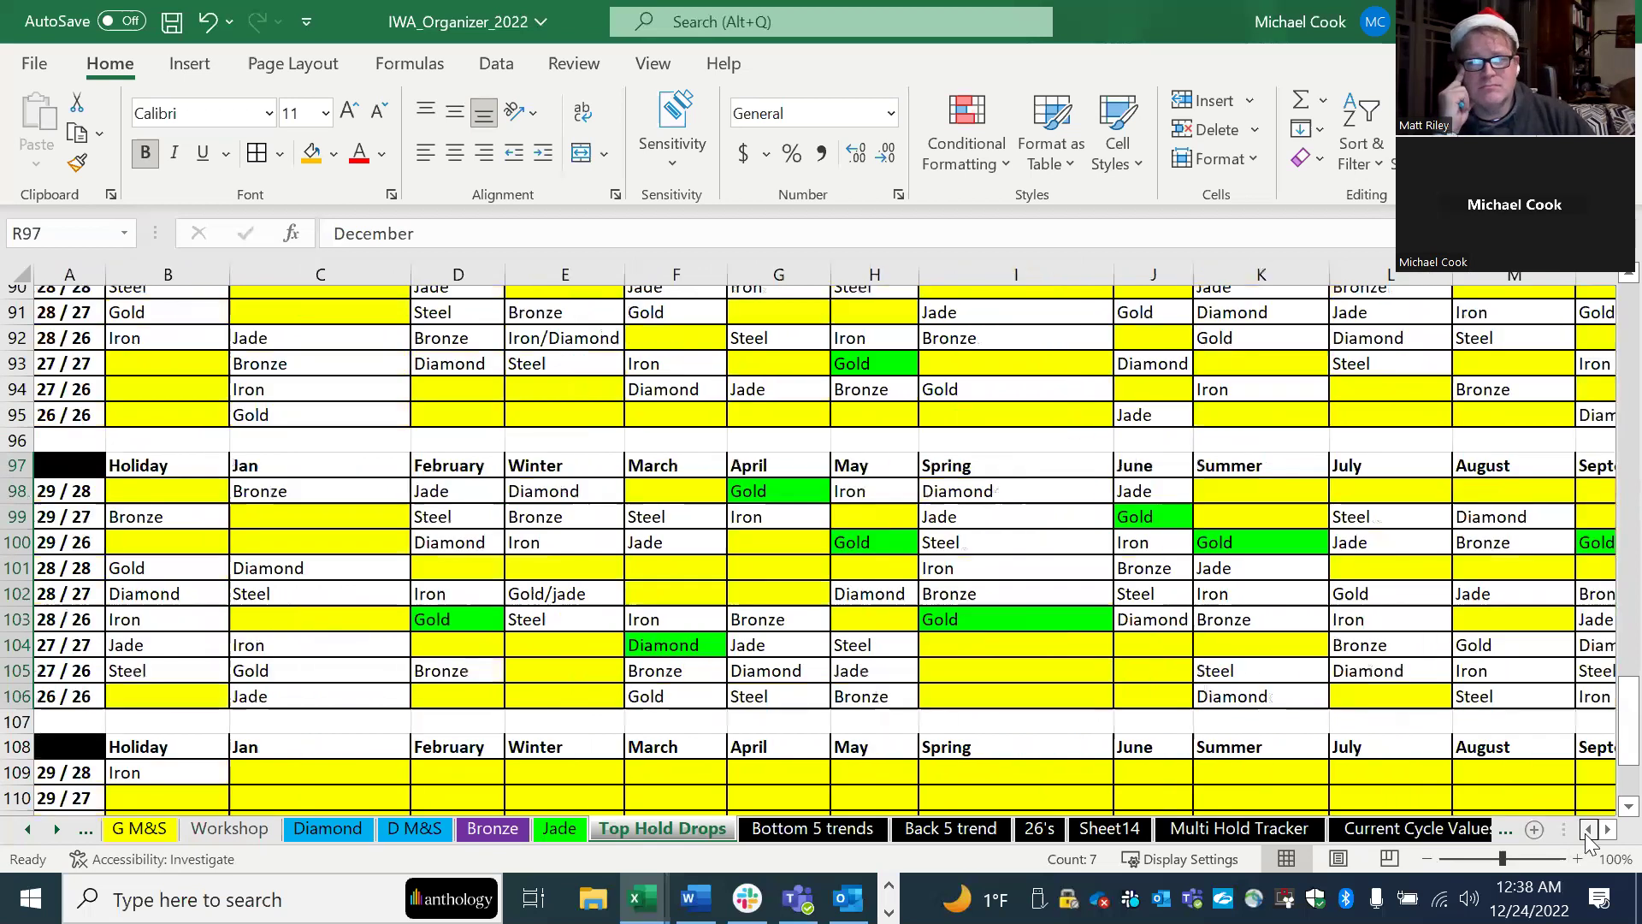
{"action": "scroll", "coordinate": [248, 630], "scroll_direction": "down", "scroll_amount": 1}
{"action": "scroll", "coordinate": [248, 631], "scroll_direction": "down", "scroll_amount": 3}
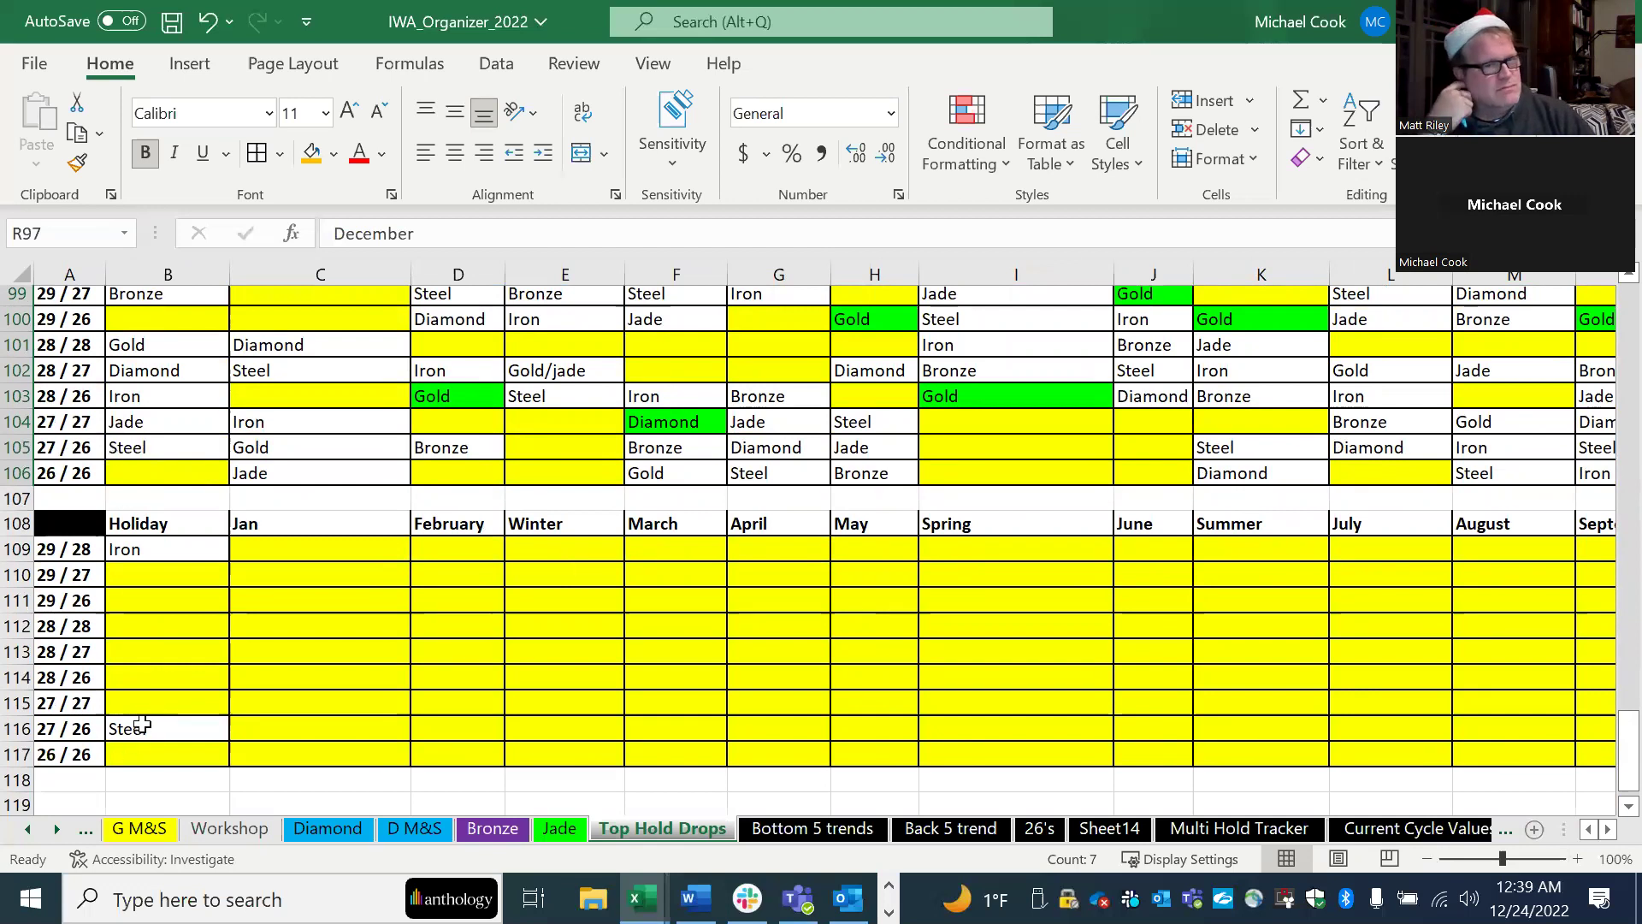
{"action": "left_click", "coordinate": [128, 447]}
{"action": "scroll", "coordinate": [143, 466], "scroll_direction": "up", "scroll_amount": 1}
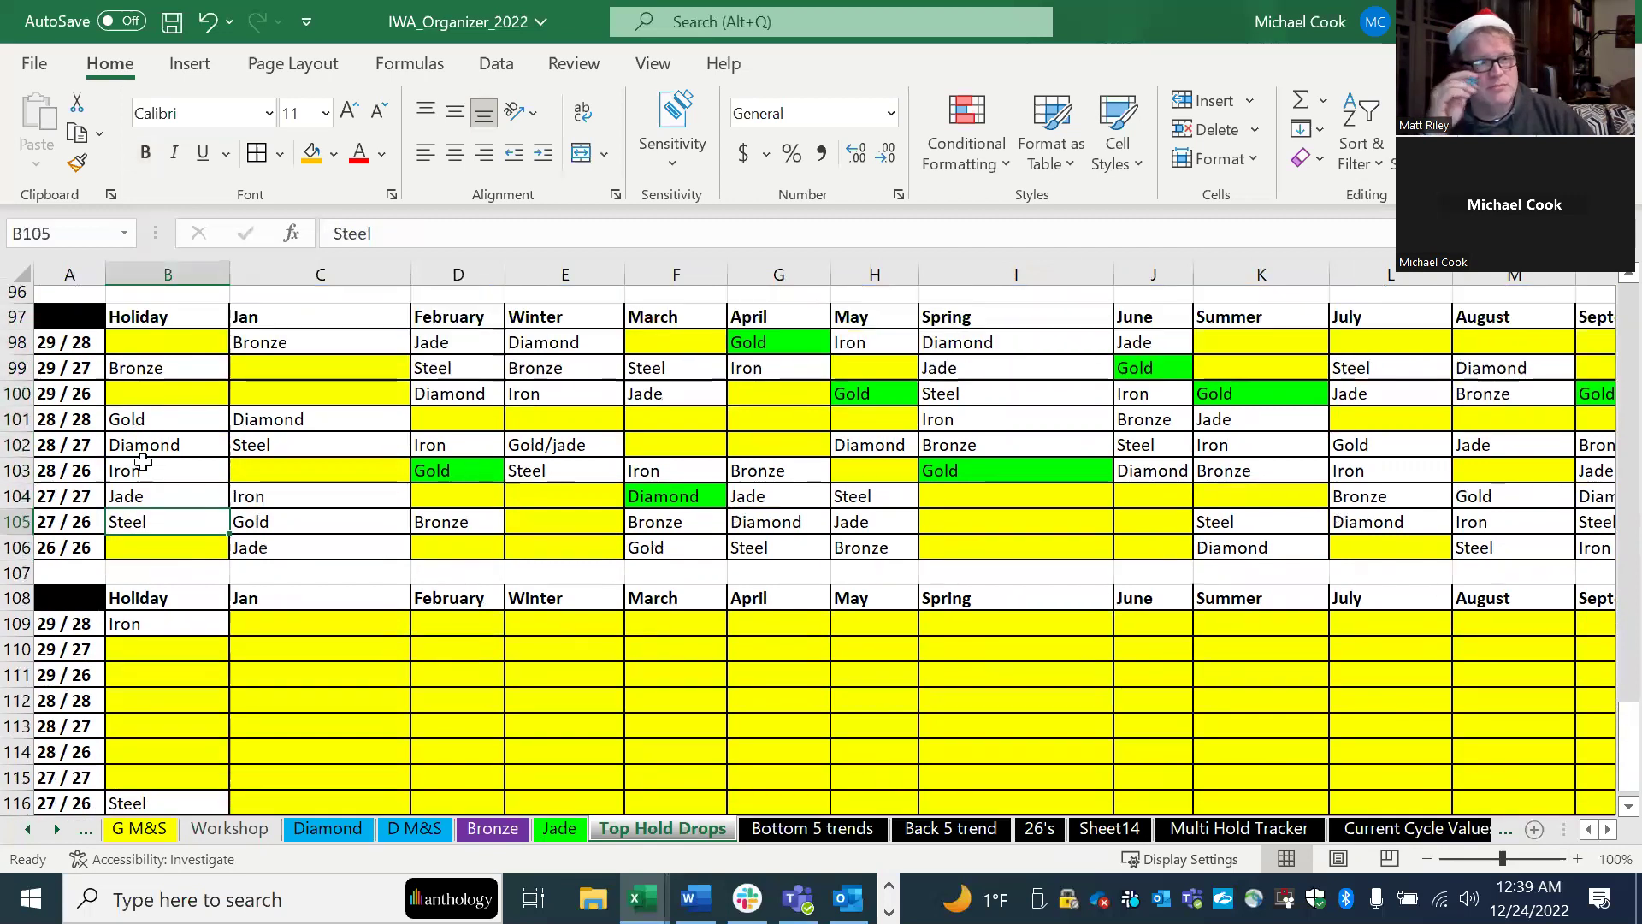
{"action": "scroll", "coordinate": [205, 563], "scroll_direction": "down", "scroll_amount": 1}
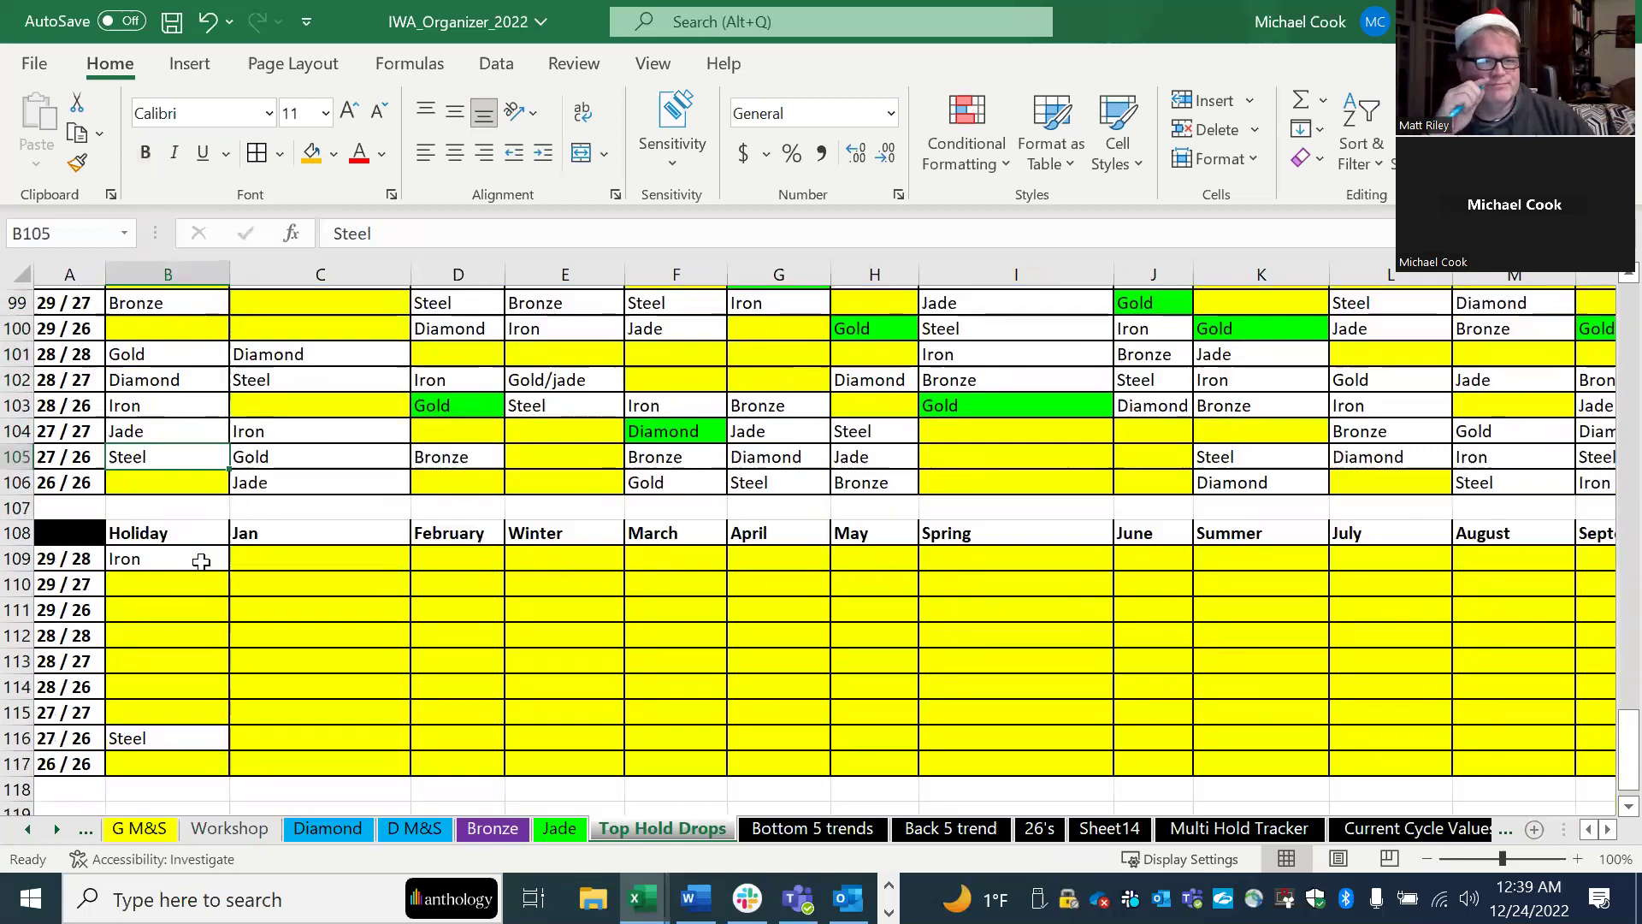
{"action": "left_click", "coordinate": [95, 727]}
{"action": "left_click", "coordinate": [132, 726]}
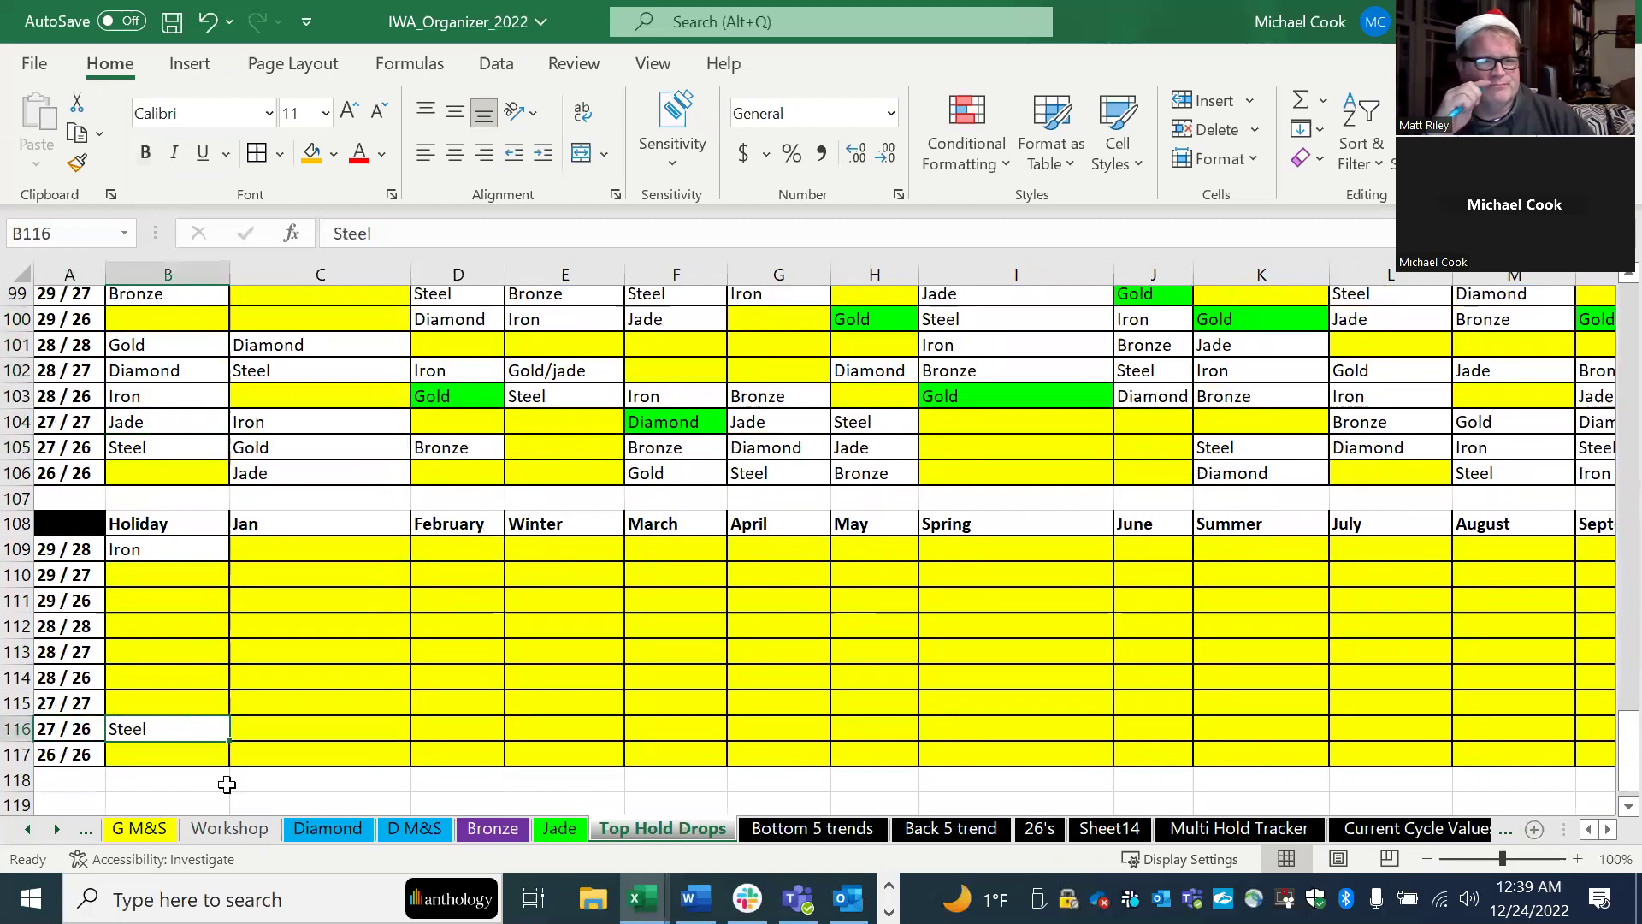
{"action": "left_click", "coordinate": [242, 835]}
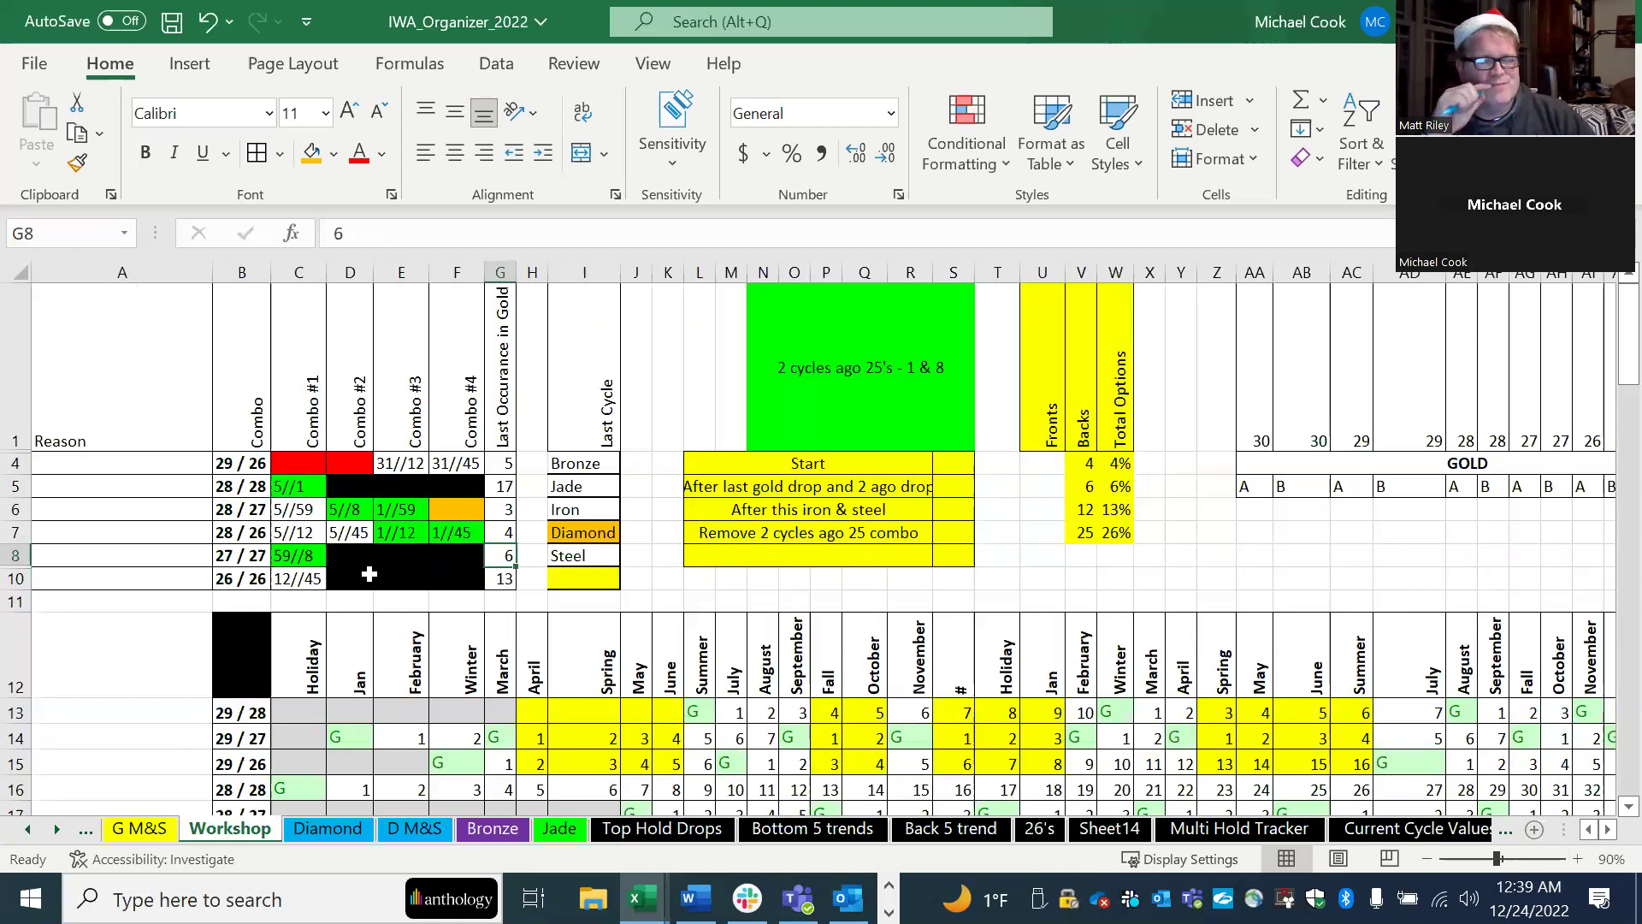
Step: Review the remaining Workshop combos in rows 4 to 10, including the 28 / 28 combo's last occurrence in Gold
{"action": "left_click", "coordinate": [299, 464]}
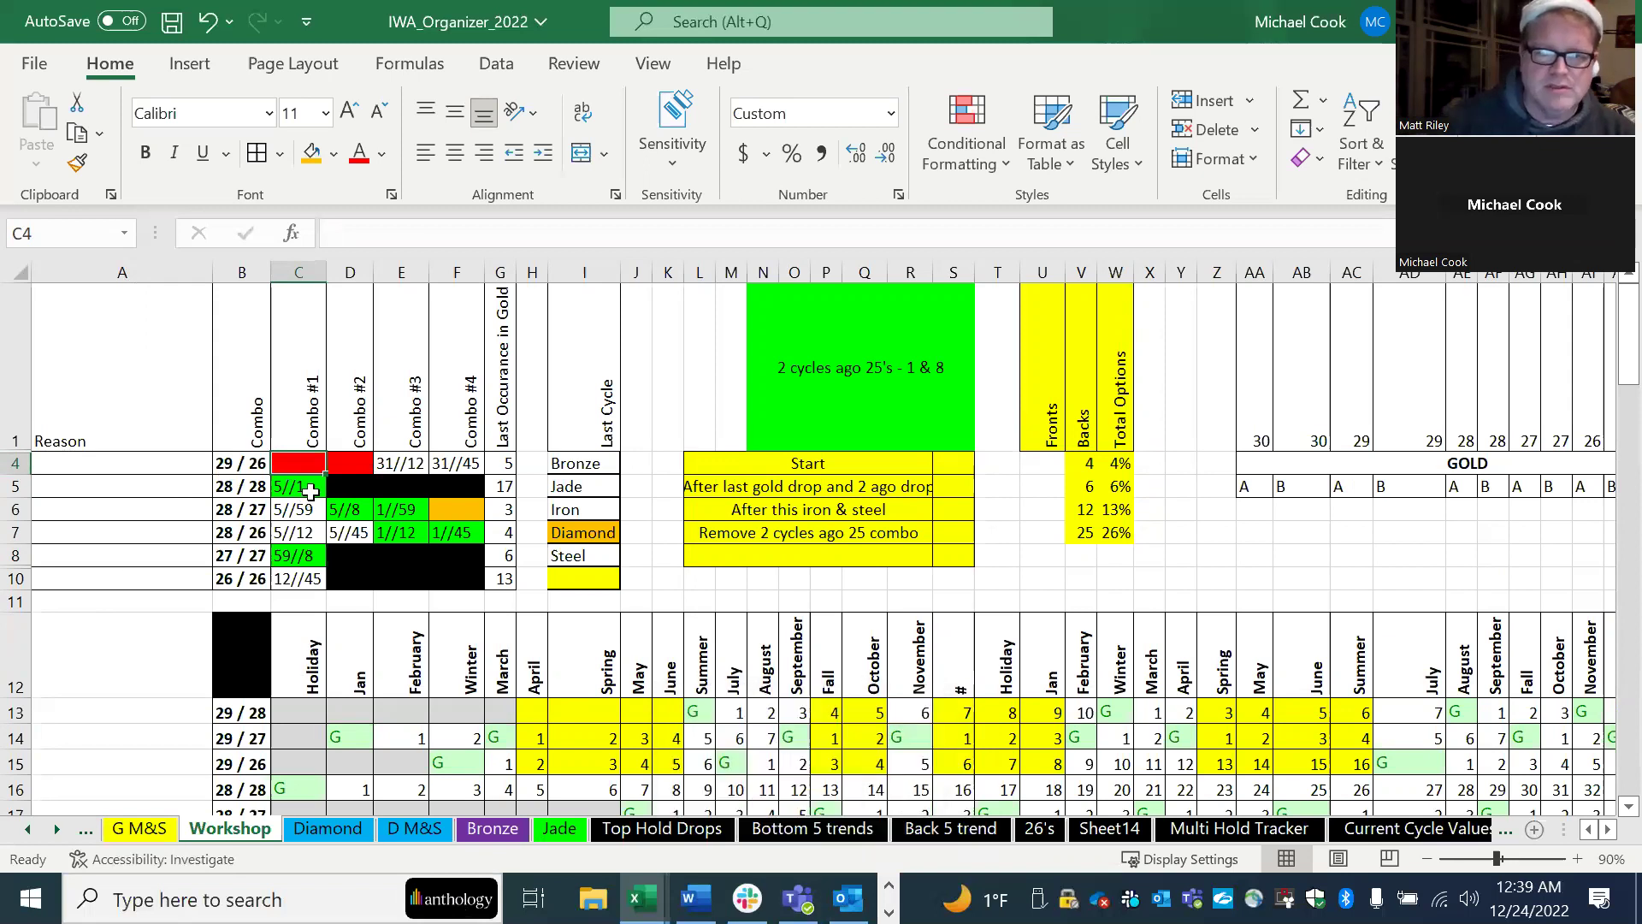
{"action": "left_click", "coordinate": [585, 578]}
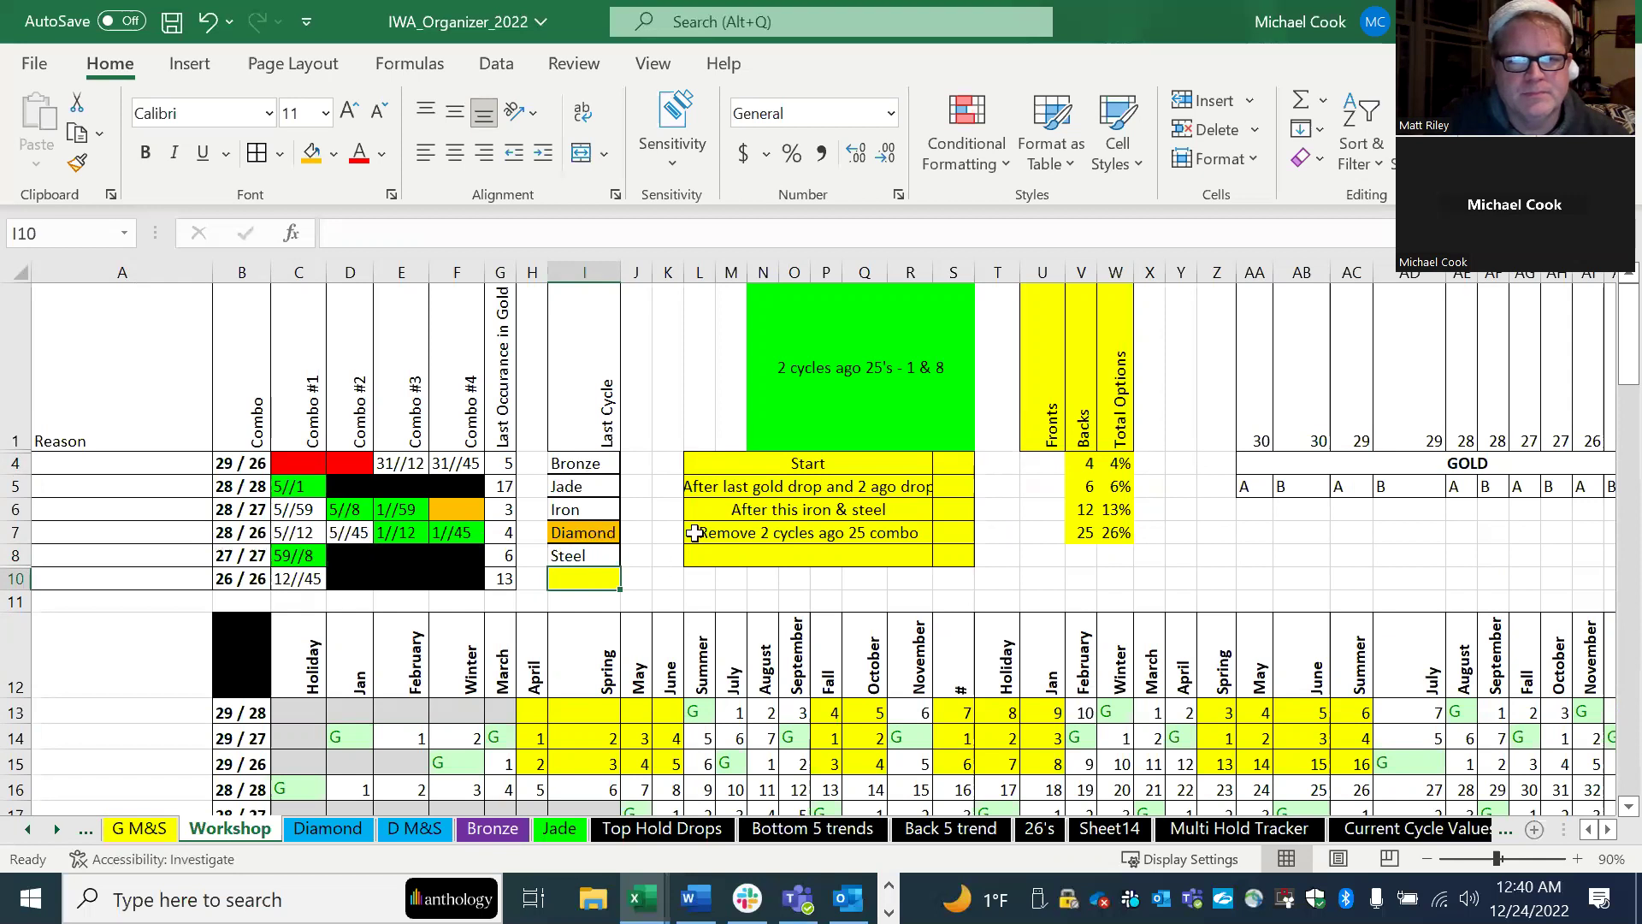
{"action": "left_click", "coordinate": [415, 533]}
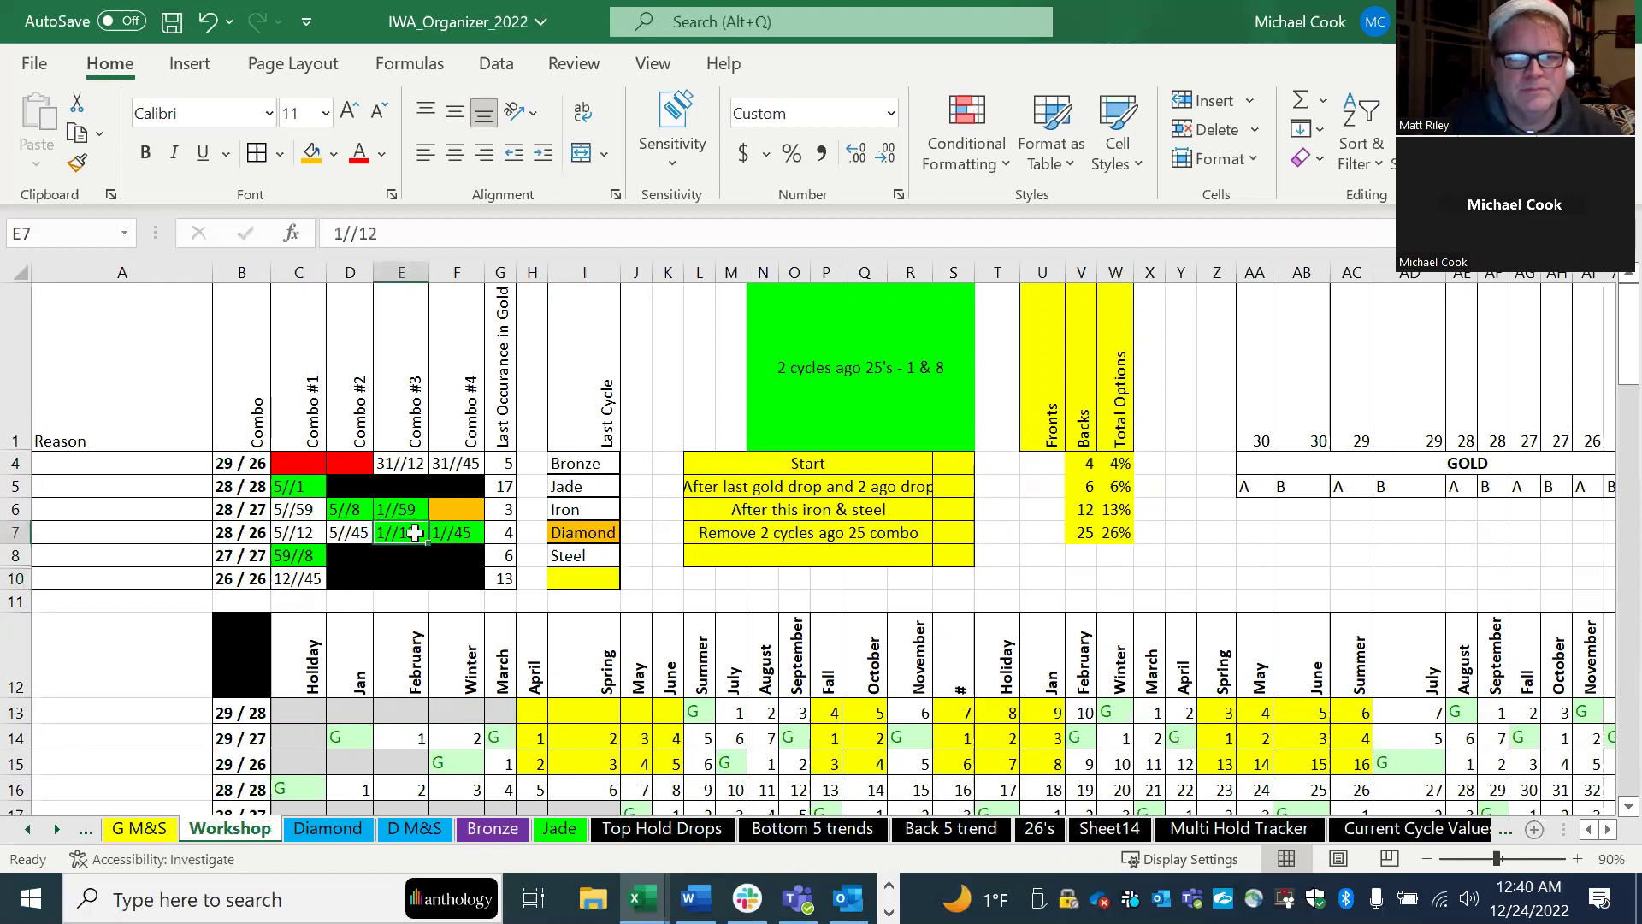
{"action": "left_click", "coordinate": [475, 511]}
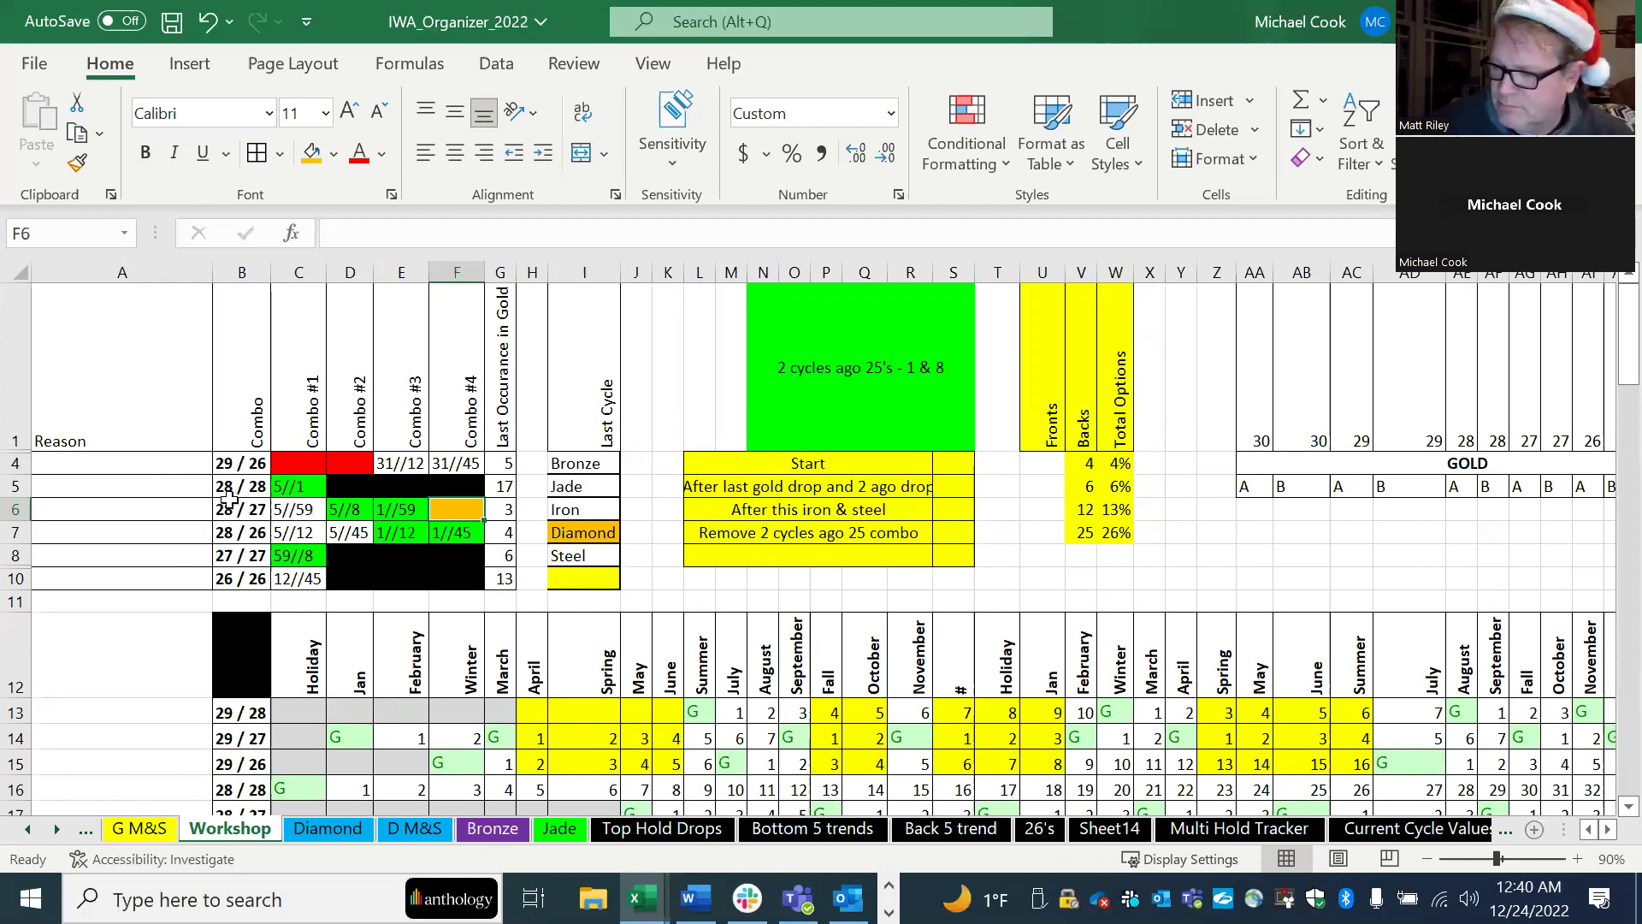
{"action": "left_click_drag", "start_coordinate": [227, 489], "coordinate": [227, 533]}
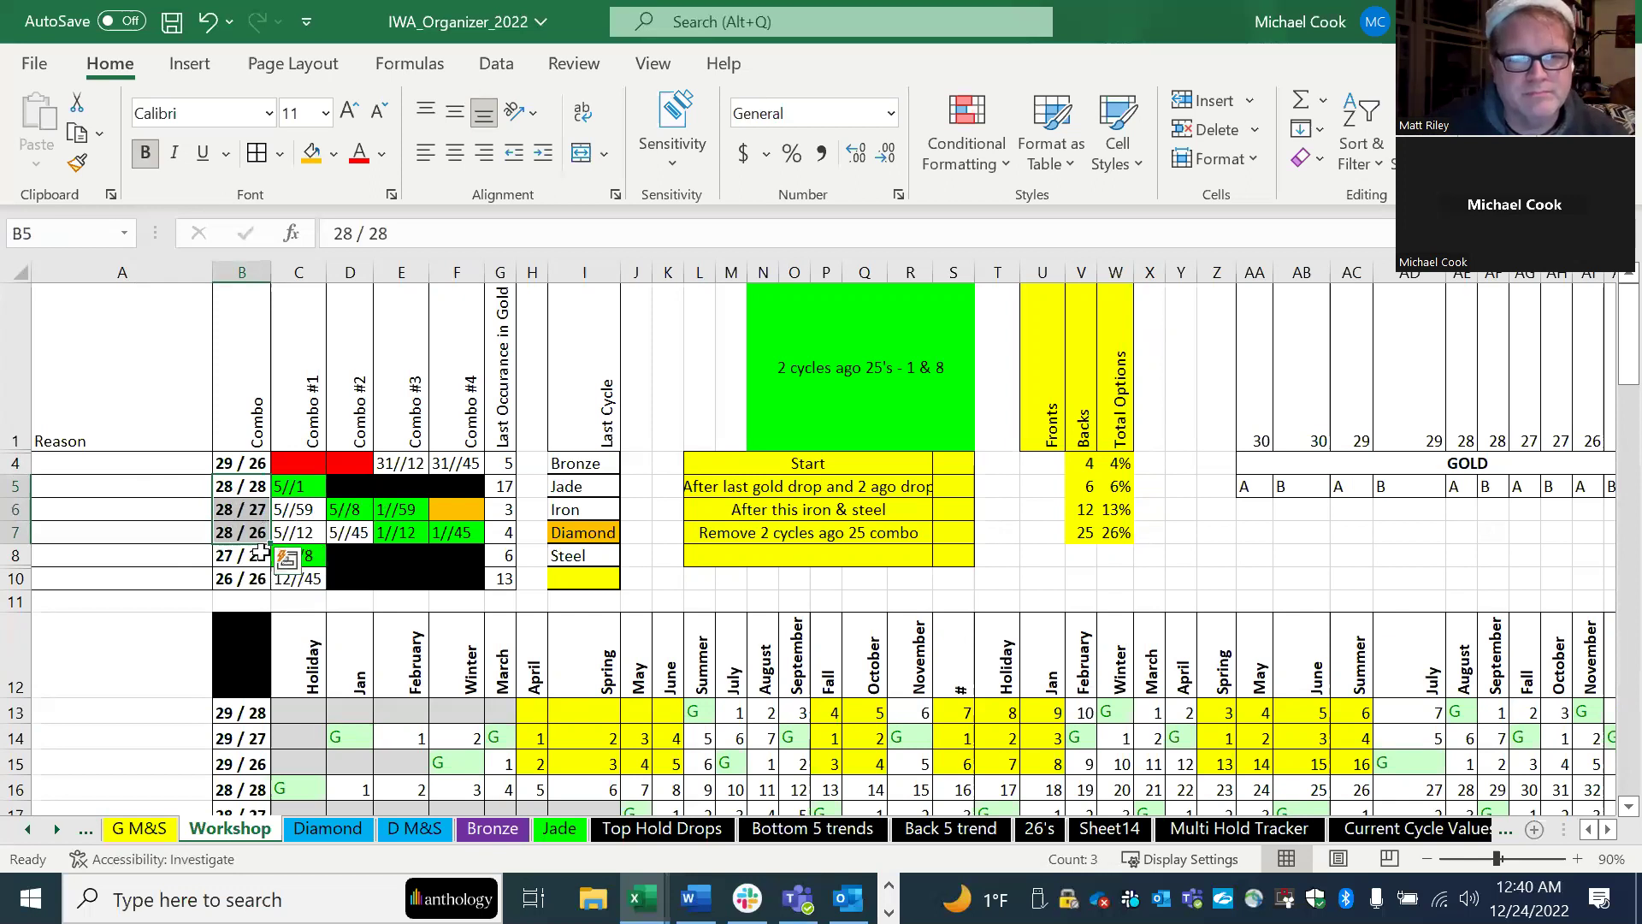
{"action": "left_click", "coordinate": [123, 497]}
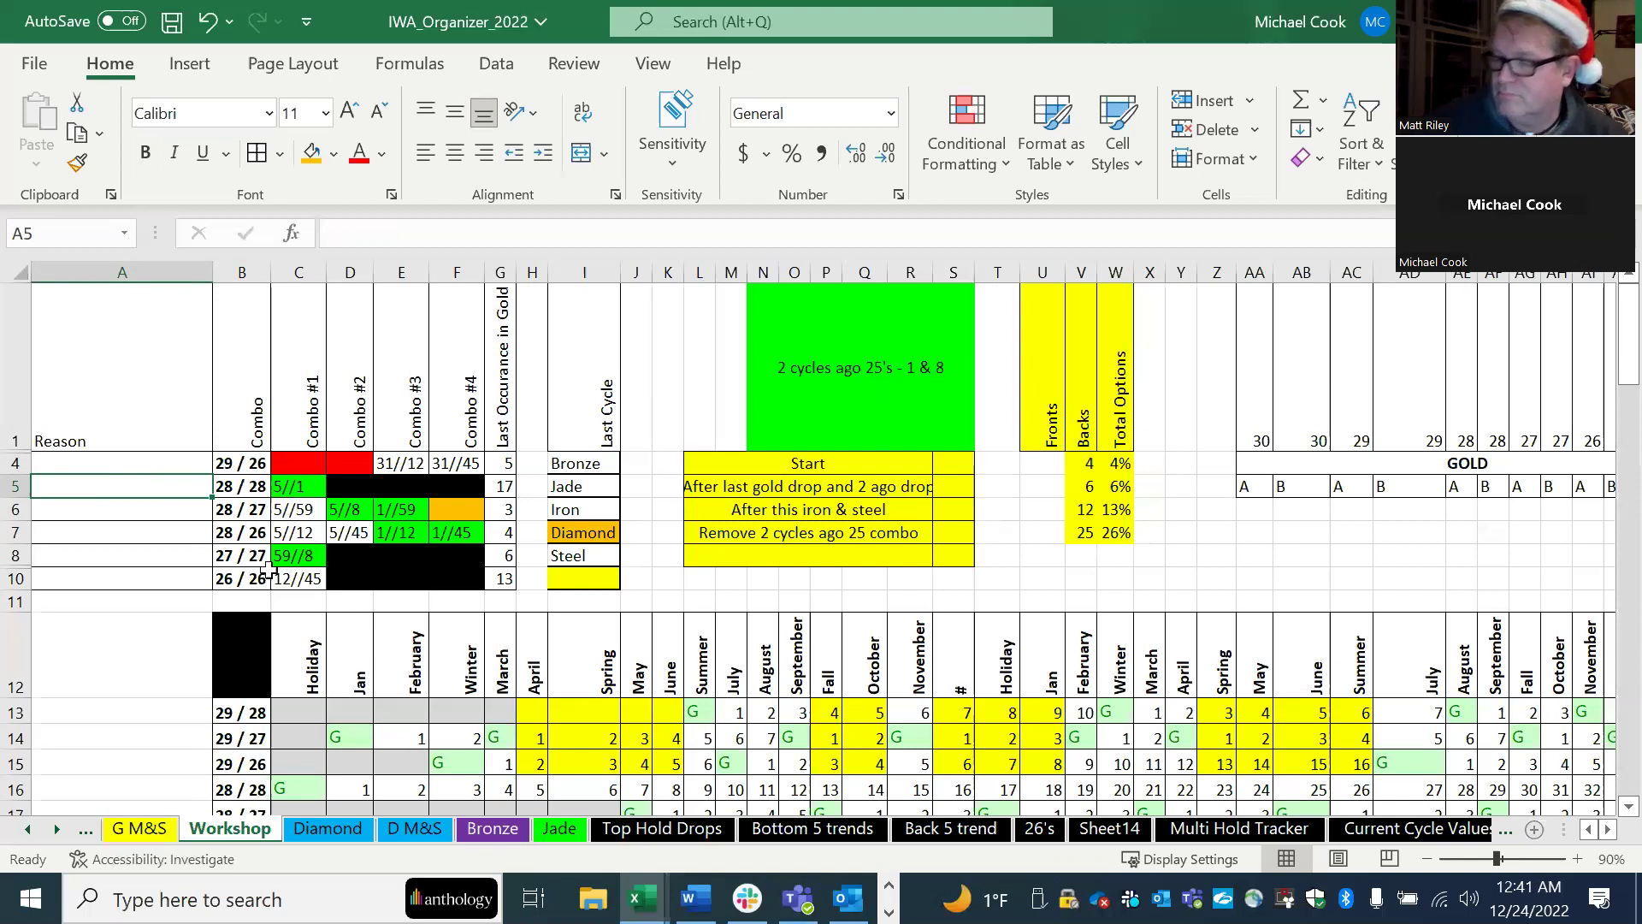
{"action": "left_click", "coordinate": [247, 485]}
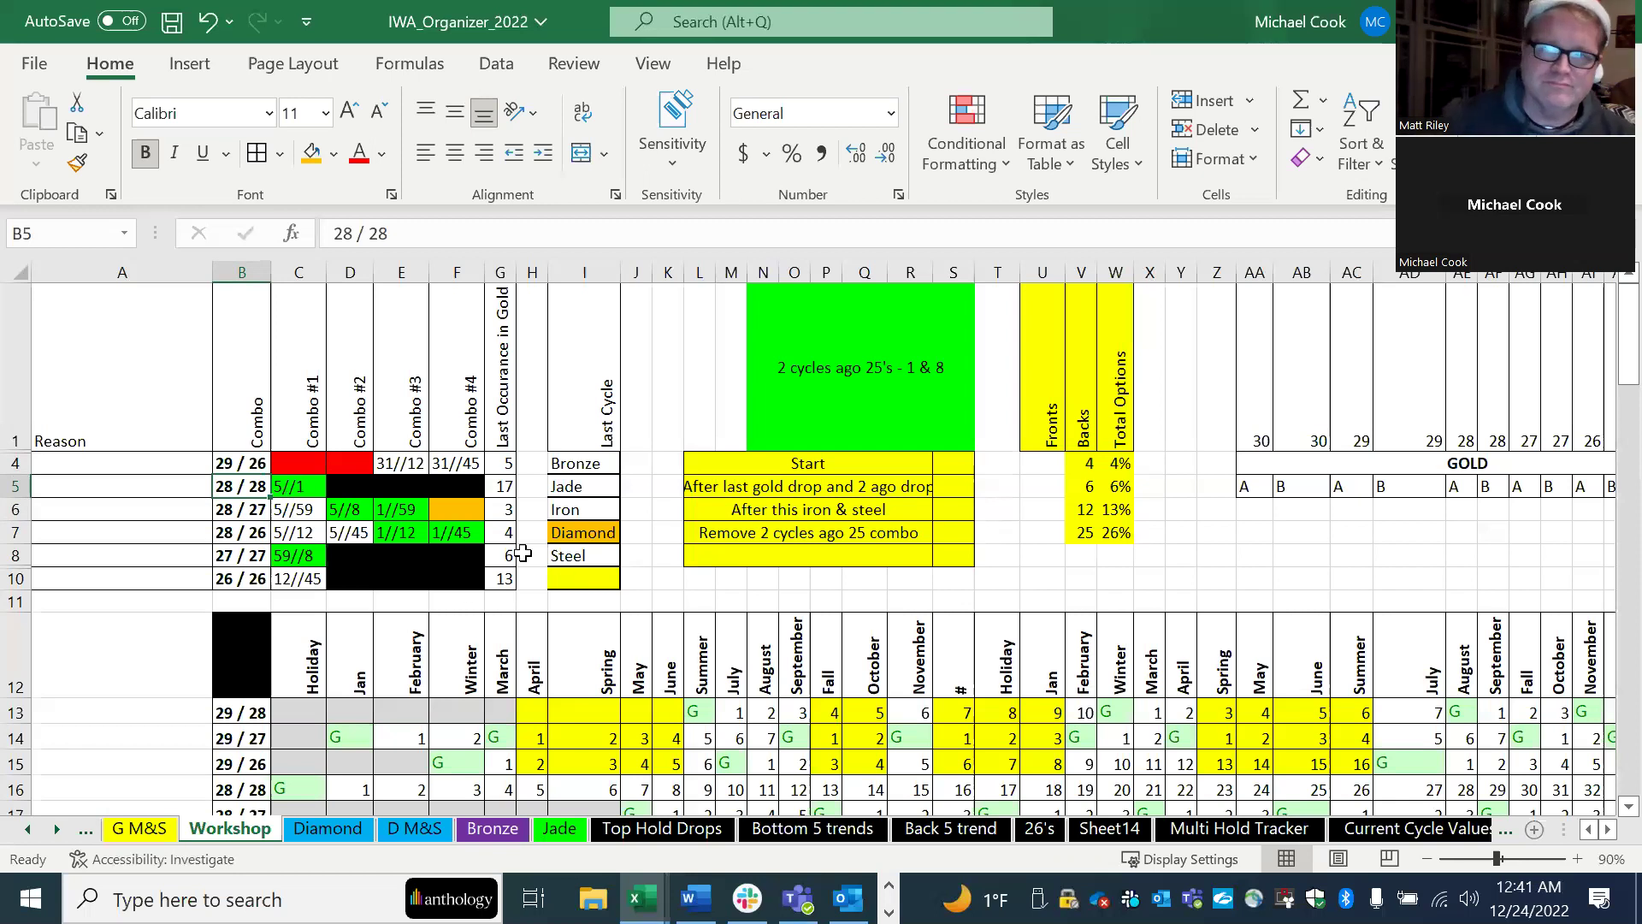
{"action": "left_click", "coordinate": [509, 488]}
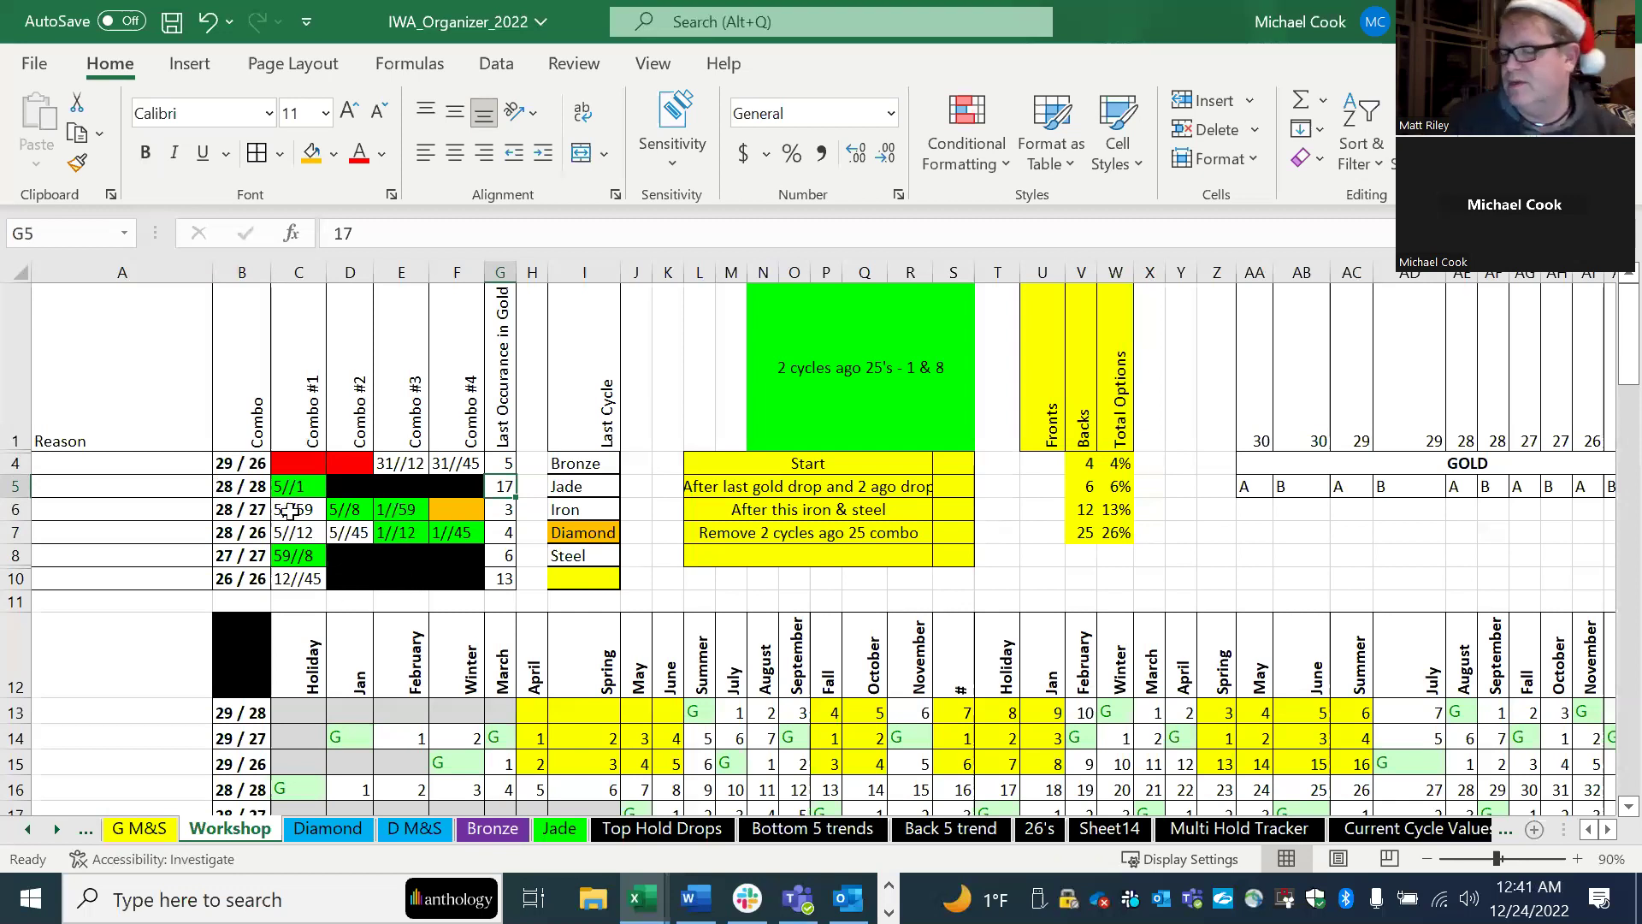
{"action": "scroll", "coordinate": [291, 511], "scroll_direction": "down", "scroll_amount": 1}
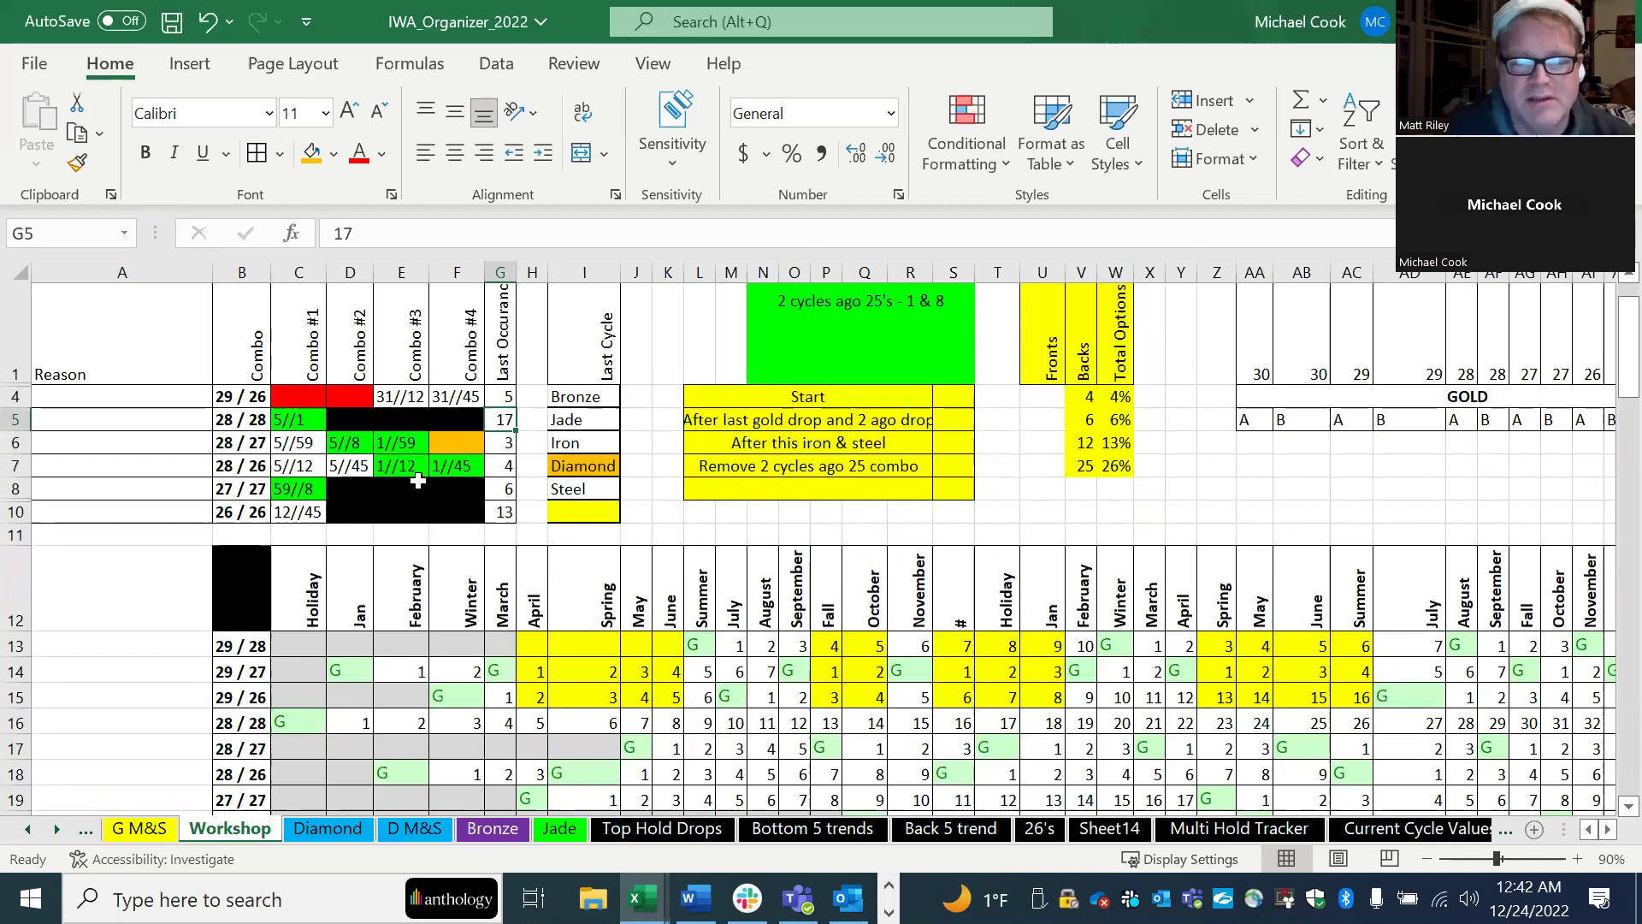
Step: Check the Current Cycle Values sheet, and return to the trend tables below the combos on the Workshop sheet
{"action": "scroll", "coordinate": [505, 495], "scroll_direction": "down", "scroll_amount": 1}
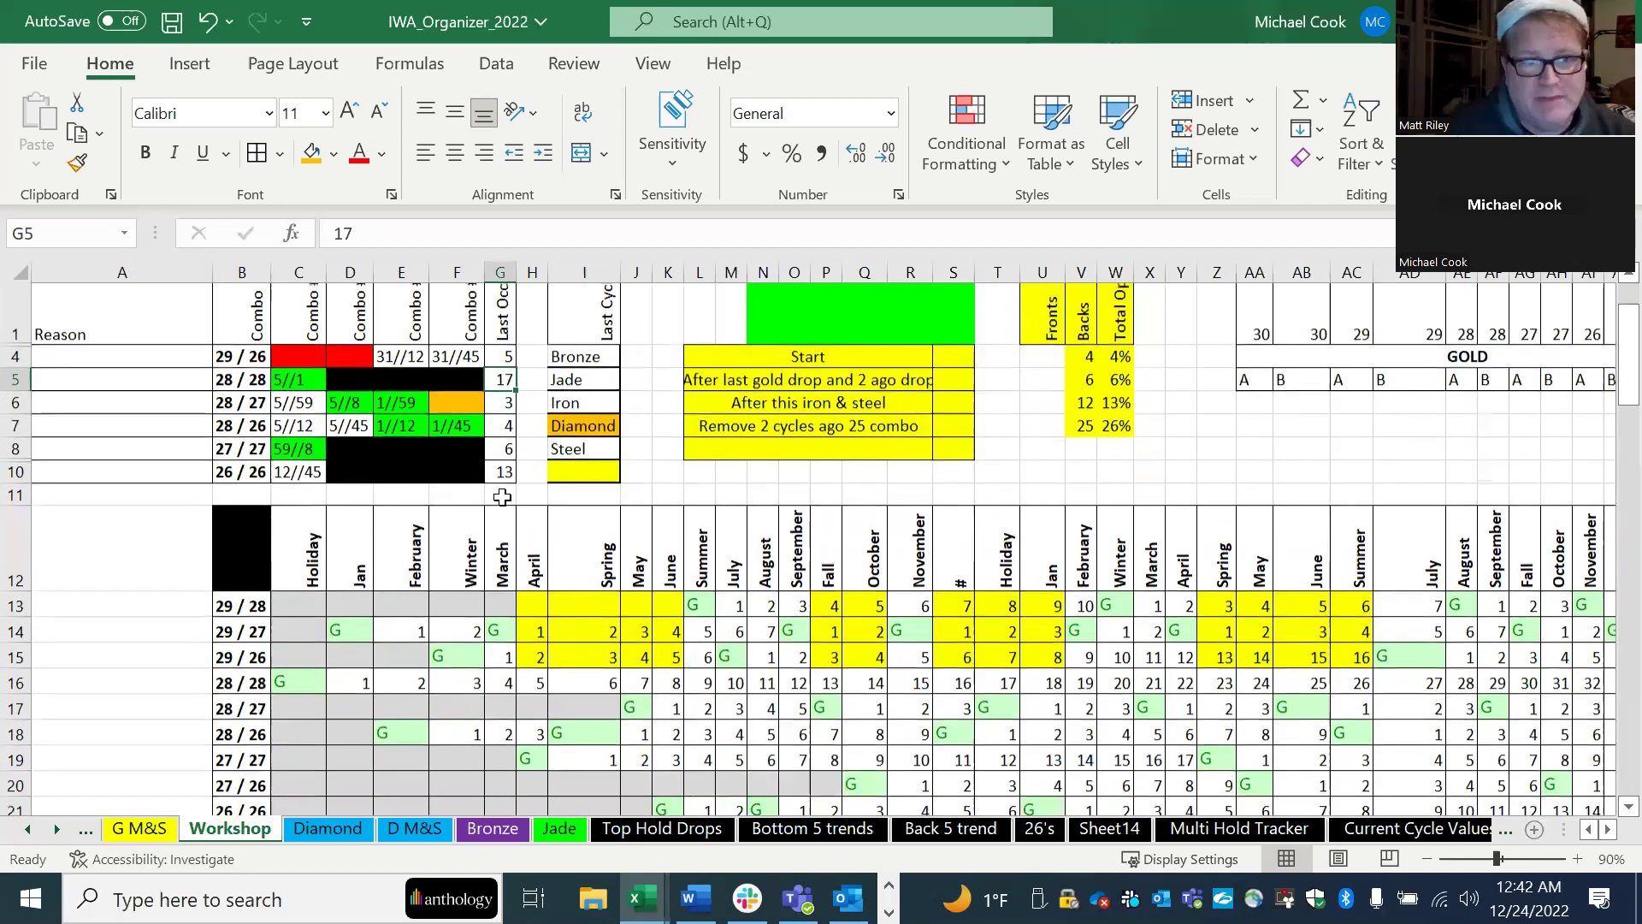
{"action": "scroll", "coordinate": [502, 497], "scroll_direction": "down", "scroll_amount": 5}
{"action": "scroll", "coordinate": [502, 498], "scroll_direction": "down", "scroll_amount": 2}
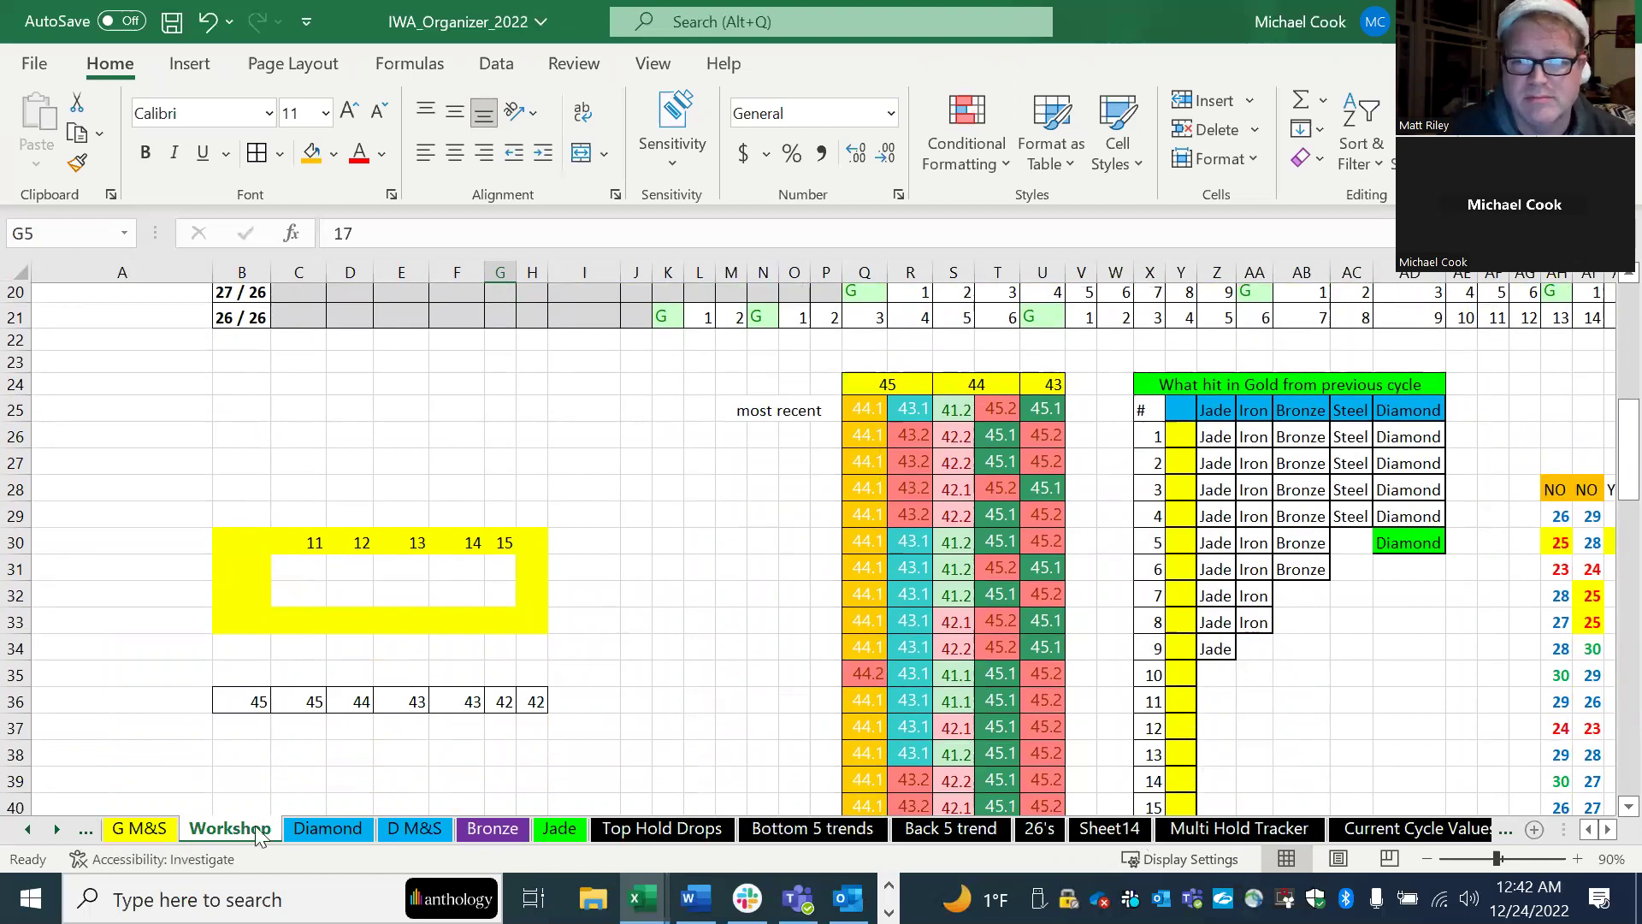
{"action": "scroll", "coordinate": [1452, 834], "scroll_direction": "down", "scroll_amount": 1}
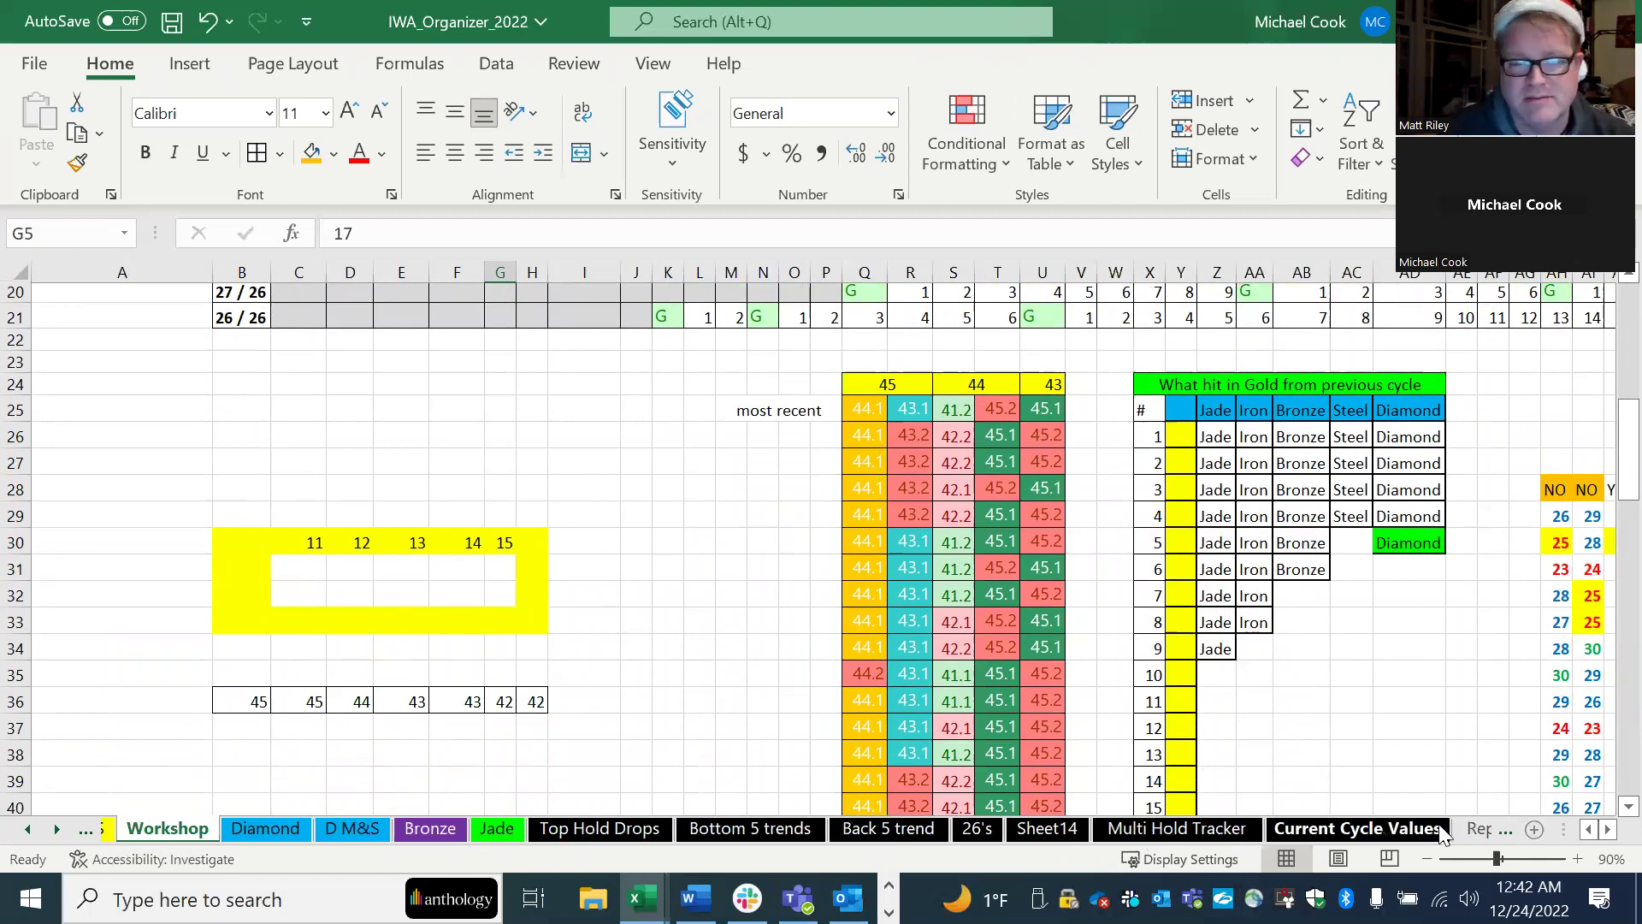
{"action": "left_click", "coordinate": [1441, 830]}
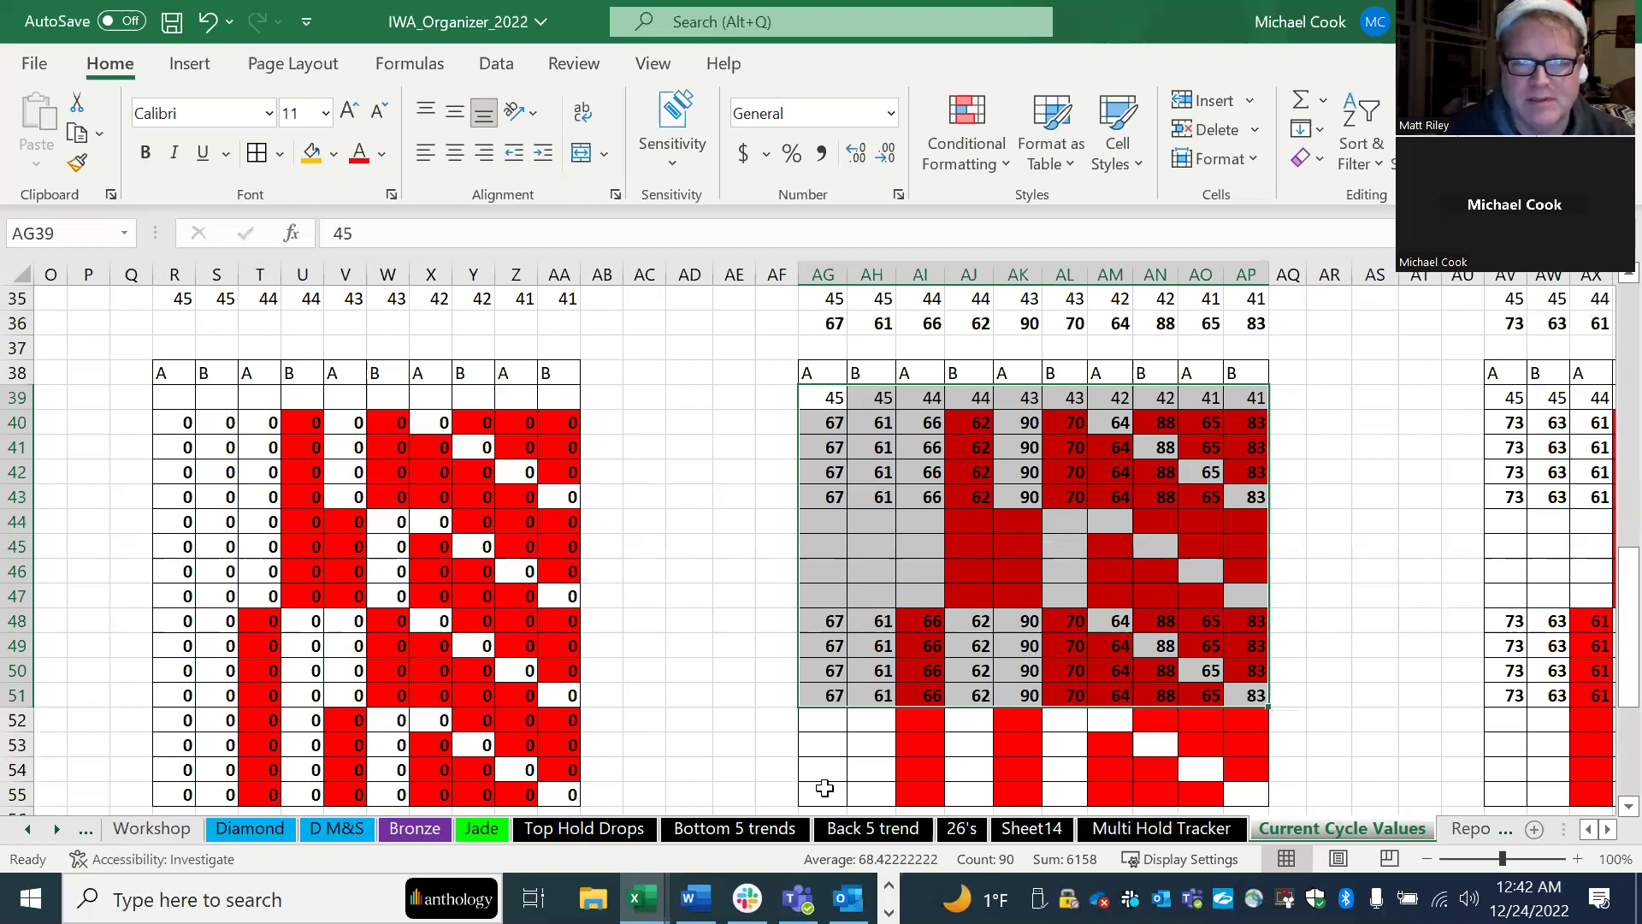
{"action": "left_click", "coordinate": [142, 828]}
{"action": "left_click", "coordinate": [913, 410]}
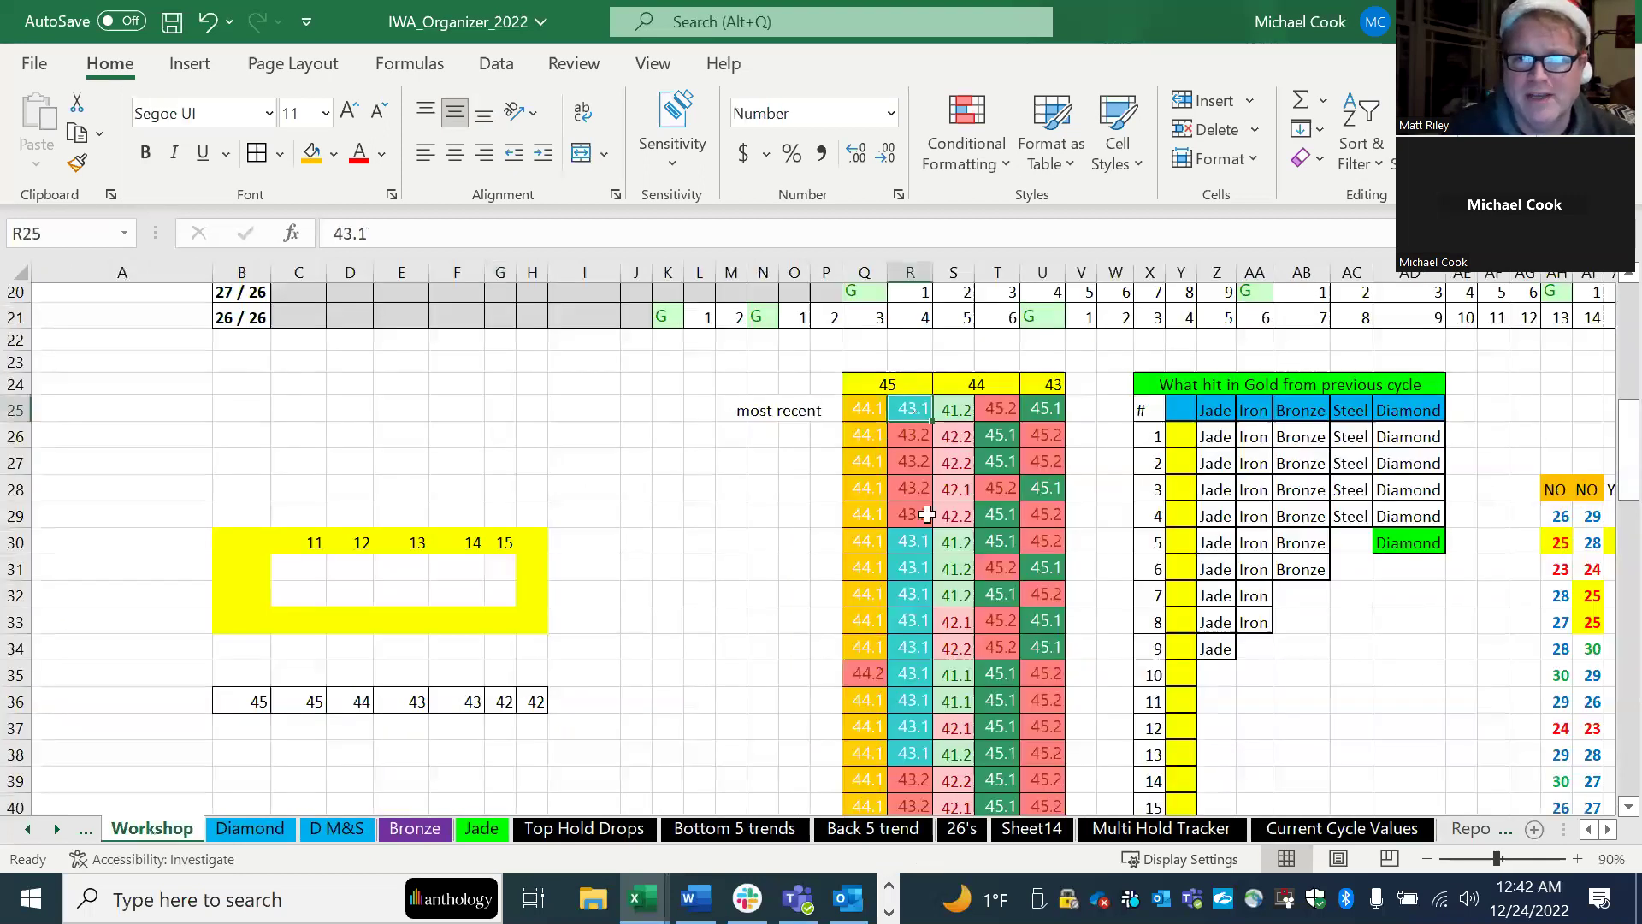
{"action": "key", "text": "ctrl+c"}
{"action": "key", "text": "Down"}
{"action": "key", "text": "Down"}
{"action": "key", "text": "Down"}
{"action": "key", "text": "Down"}
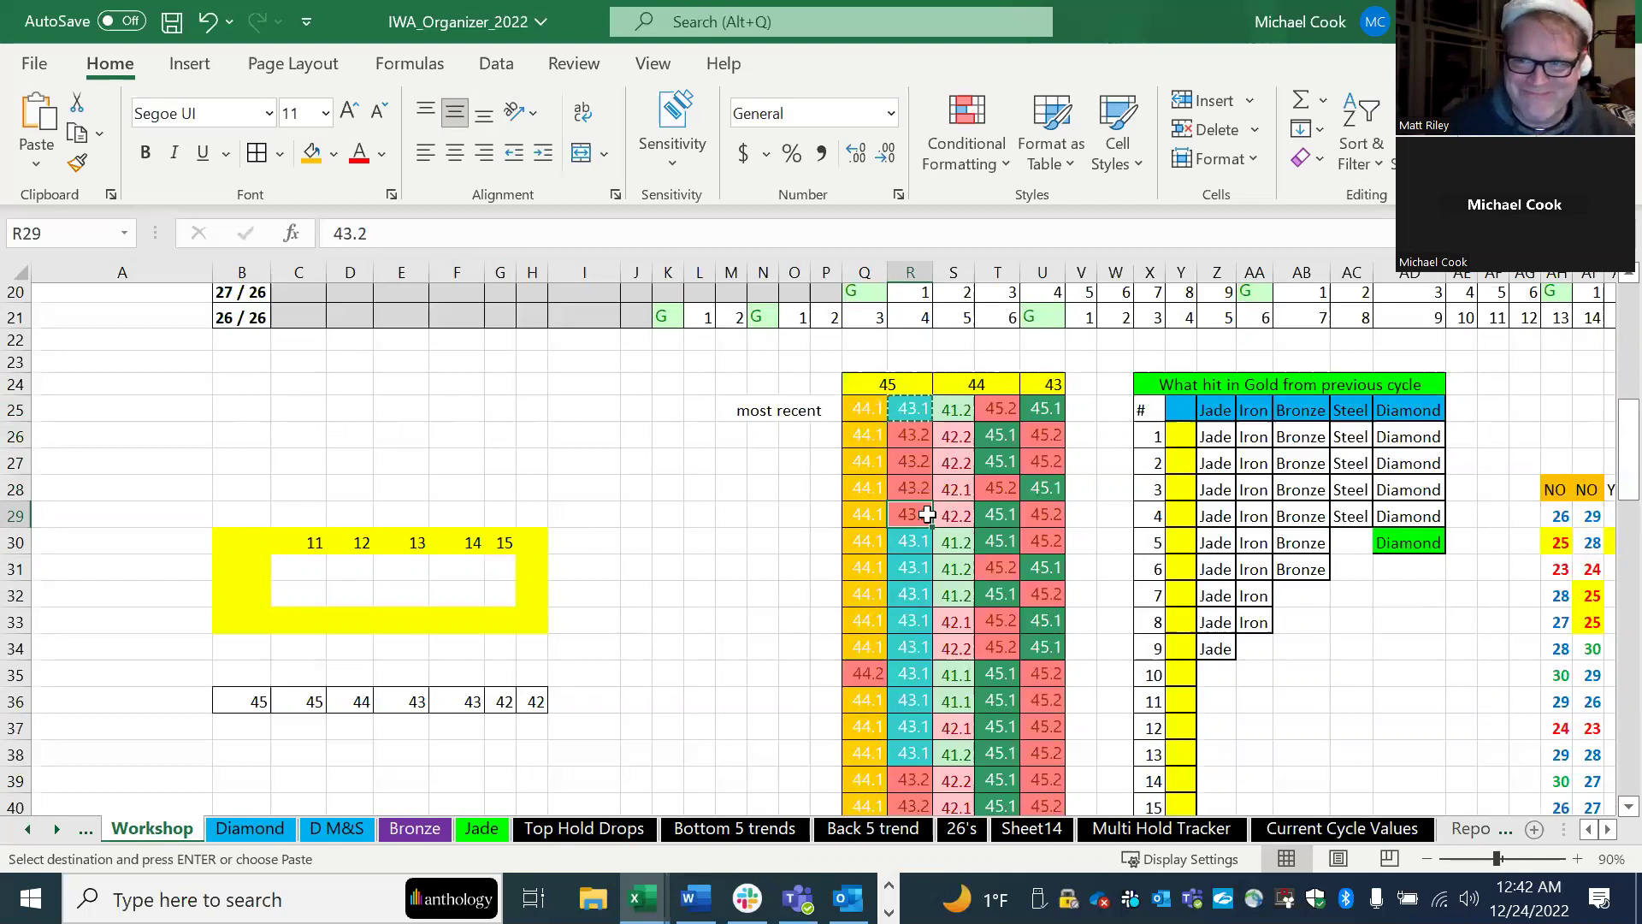
{"action": "left_click", "coordinate": [926, 513]}
{"action": "key", "text": "ctrl+c"}
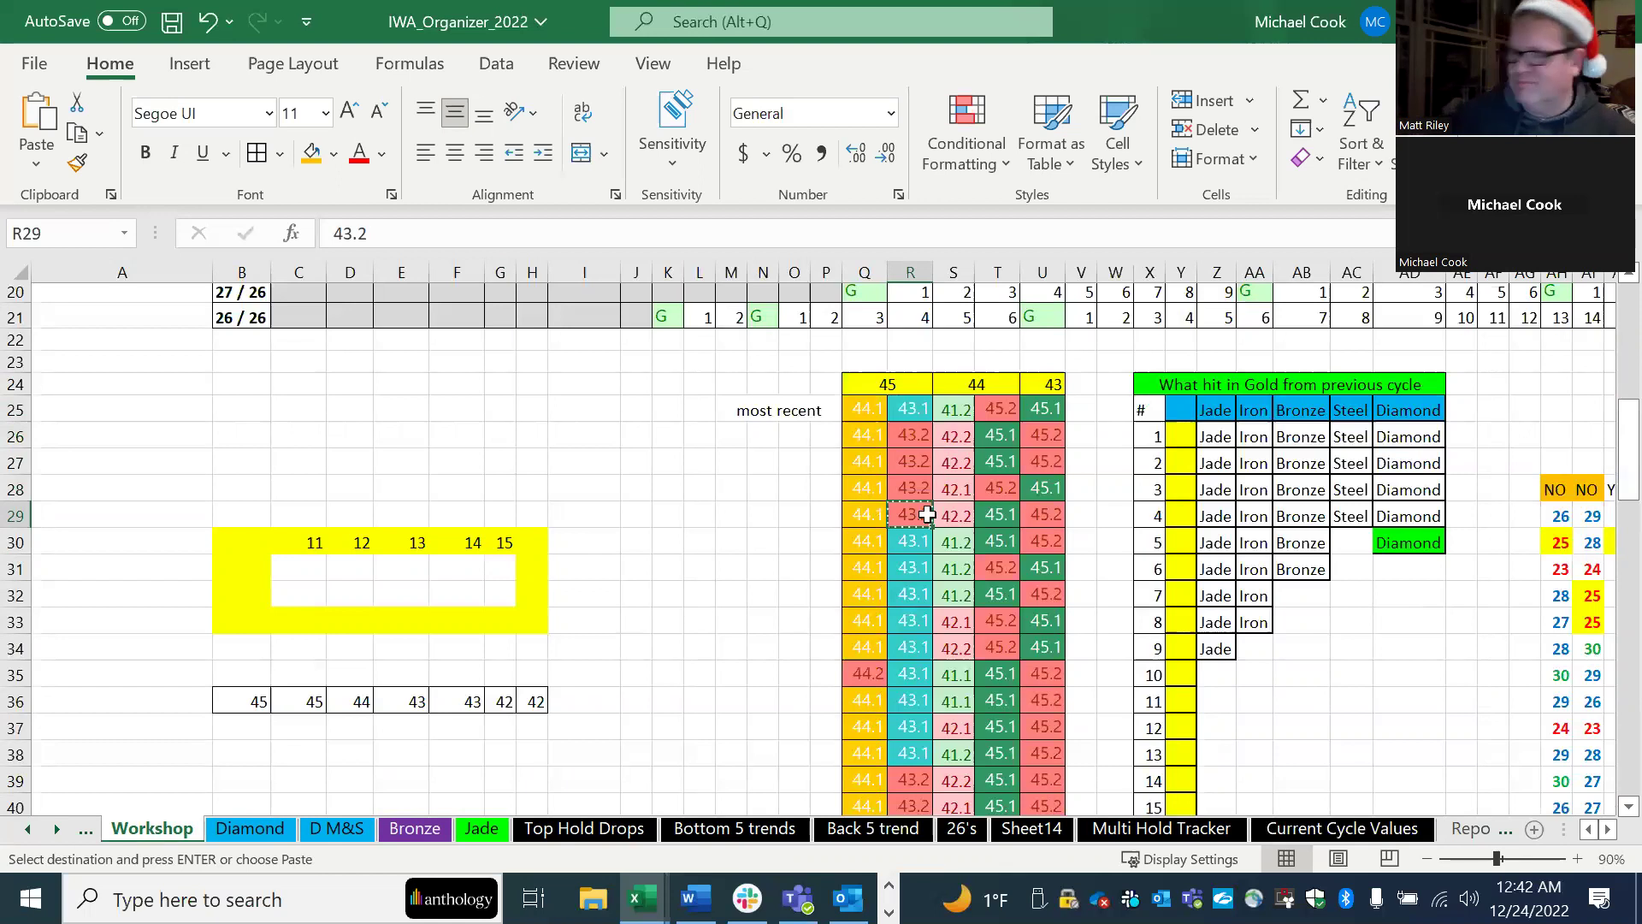
{"action": "key", "text": "Left"}
{"action": "key", "text": "Left"}
{"action": "key", "text": "Left"}
{"action": "key", "text": "Left"}
{"action": "key", "text": "Left"}
{"action": "key", "text": "Left"}
{"action": "key", "text": "Left"}
{"action": "key", "text": "Left"}
{"action": "key", "text": "Left"}
{"action": "key", "text": "Left"}
{"action": "key", "text": "Left"}
{"action": "key", "text": "Left"}
{"action": "key", "text": "Left"}
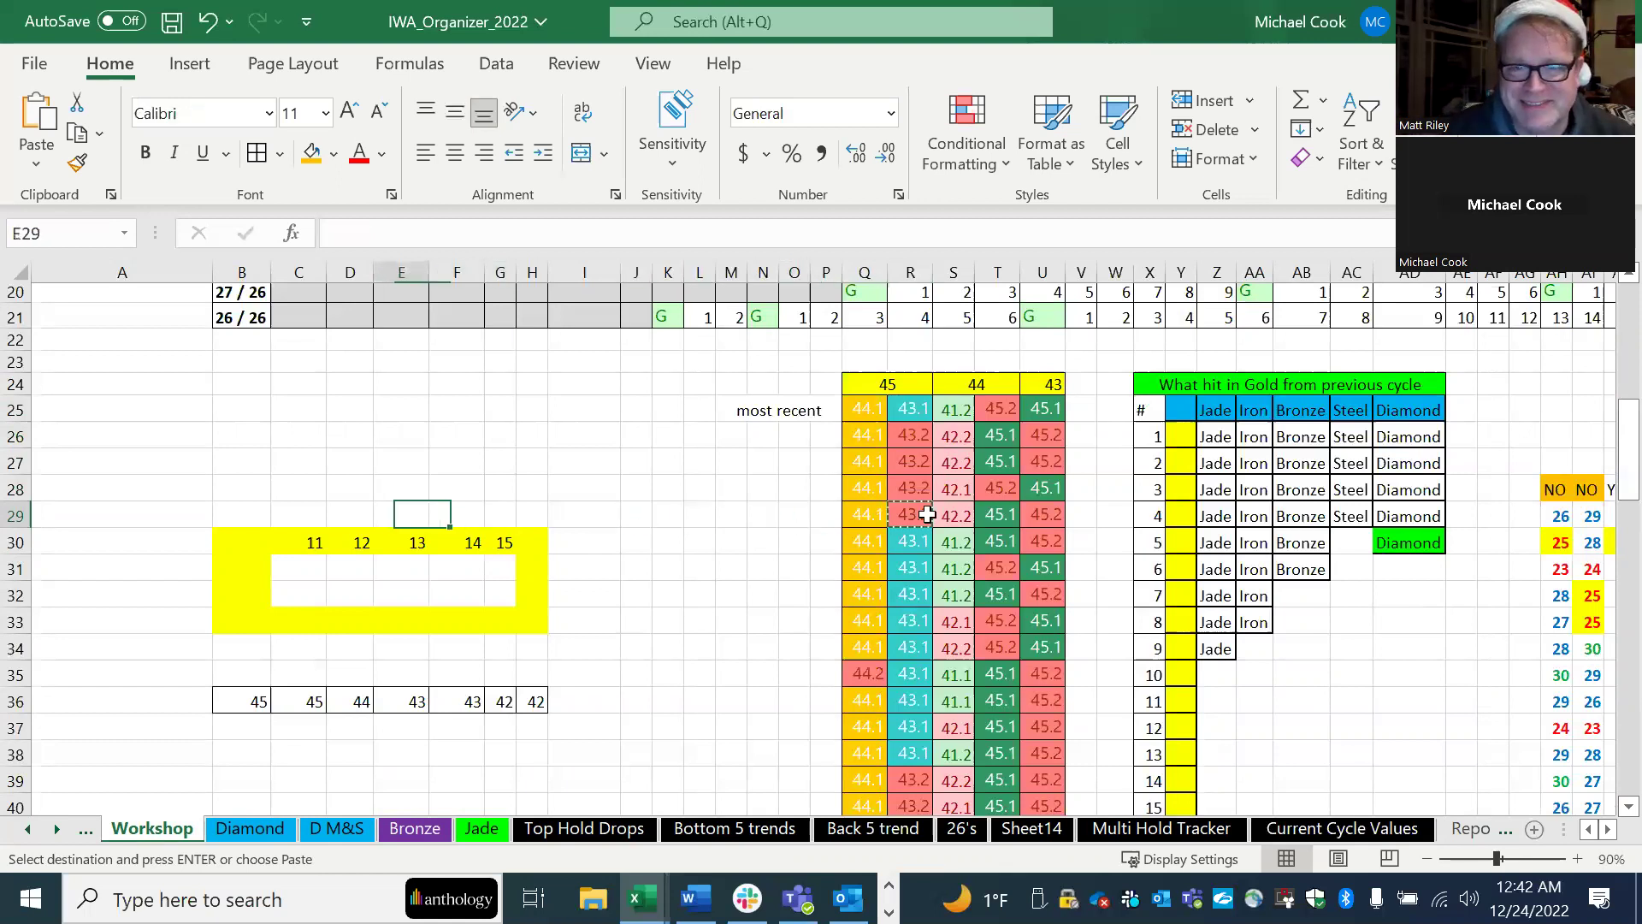
{"action": "key", "text": "Left"}
{"action": "key", "text": "Left"}
{"action": "key", "text": "Down"}
{"action": "key", "text": "Down"}
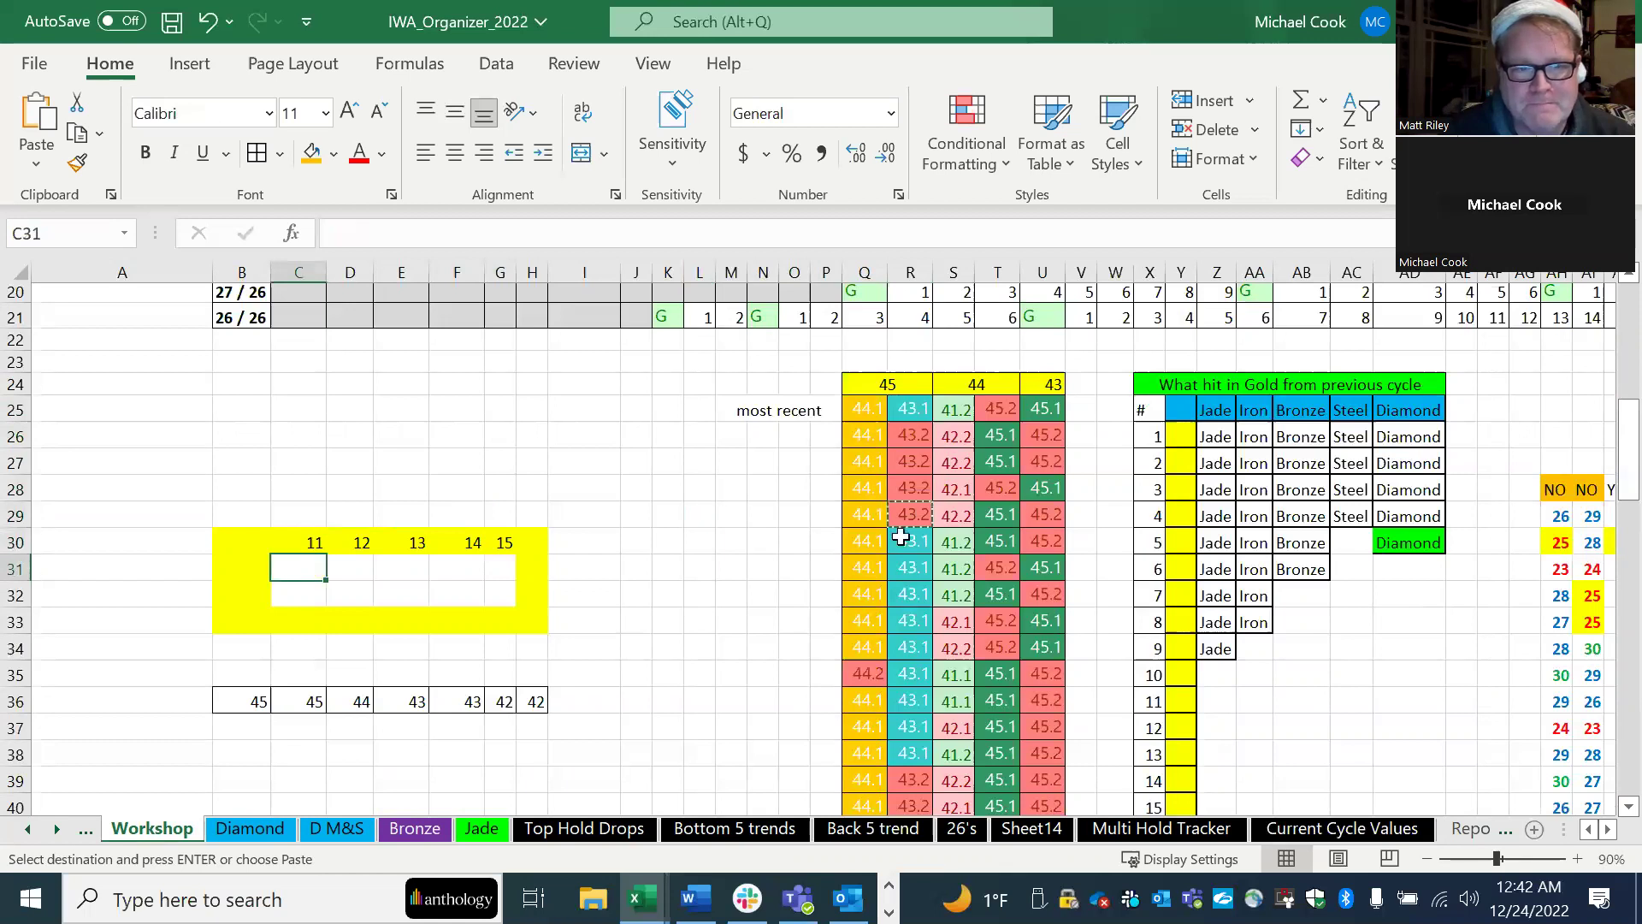
Step: Copy the 43.1 cell R30 with its formatting into D31, under 12 in the yellow-bordered grid
{"action": "left_click", "coordinate": [901, 537]}
{"action": "key", "text": "Left"}
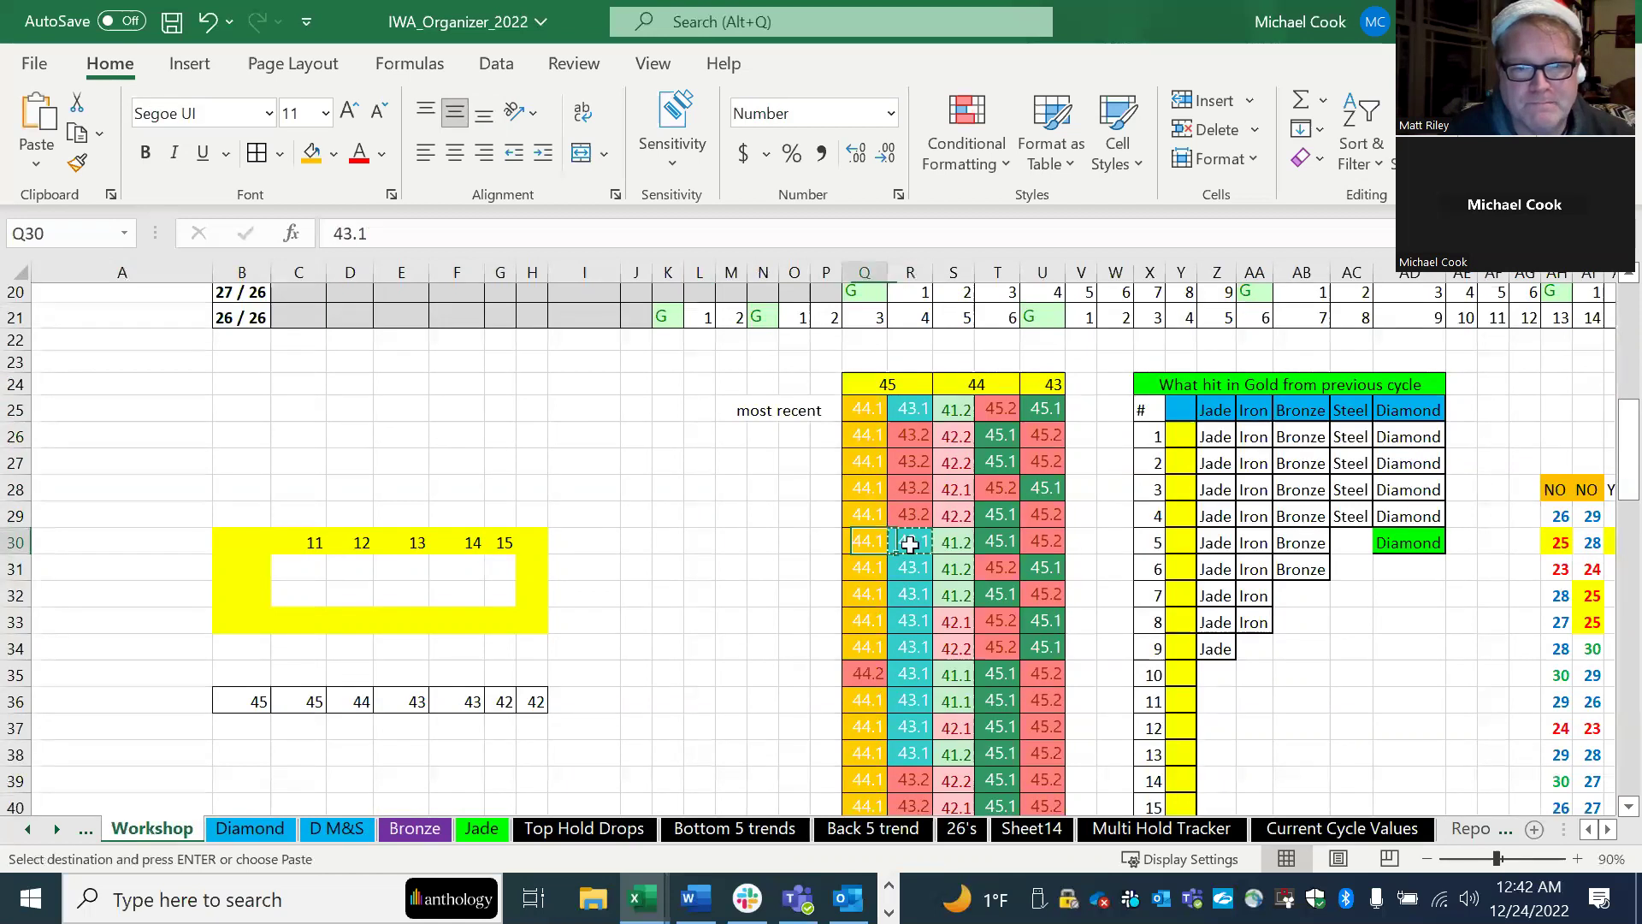
{"action": "key", "text": "Left"}
{"action": "key", "text": "Left"}
{"action": "key", "text": "Left"}
{"action": "key", "text": "Left"}
{"action": "key", "text": "Left"}
{"action": "key", "text": "Left"}
{"action": "key", "text": "Left"}
{"action": "key", "text": "Left"}
{"action": "key", "text": "Left"}
{"action": "key", "text": "Left"}
{"action": "key", "text": "Left"}
{"action": "key", "text": "Left"}
{"action": "key", "text": "Left"}
{"action": "key", "text": "Down"}
{"action": "key", "text": "ctrl+v"}
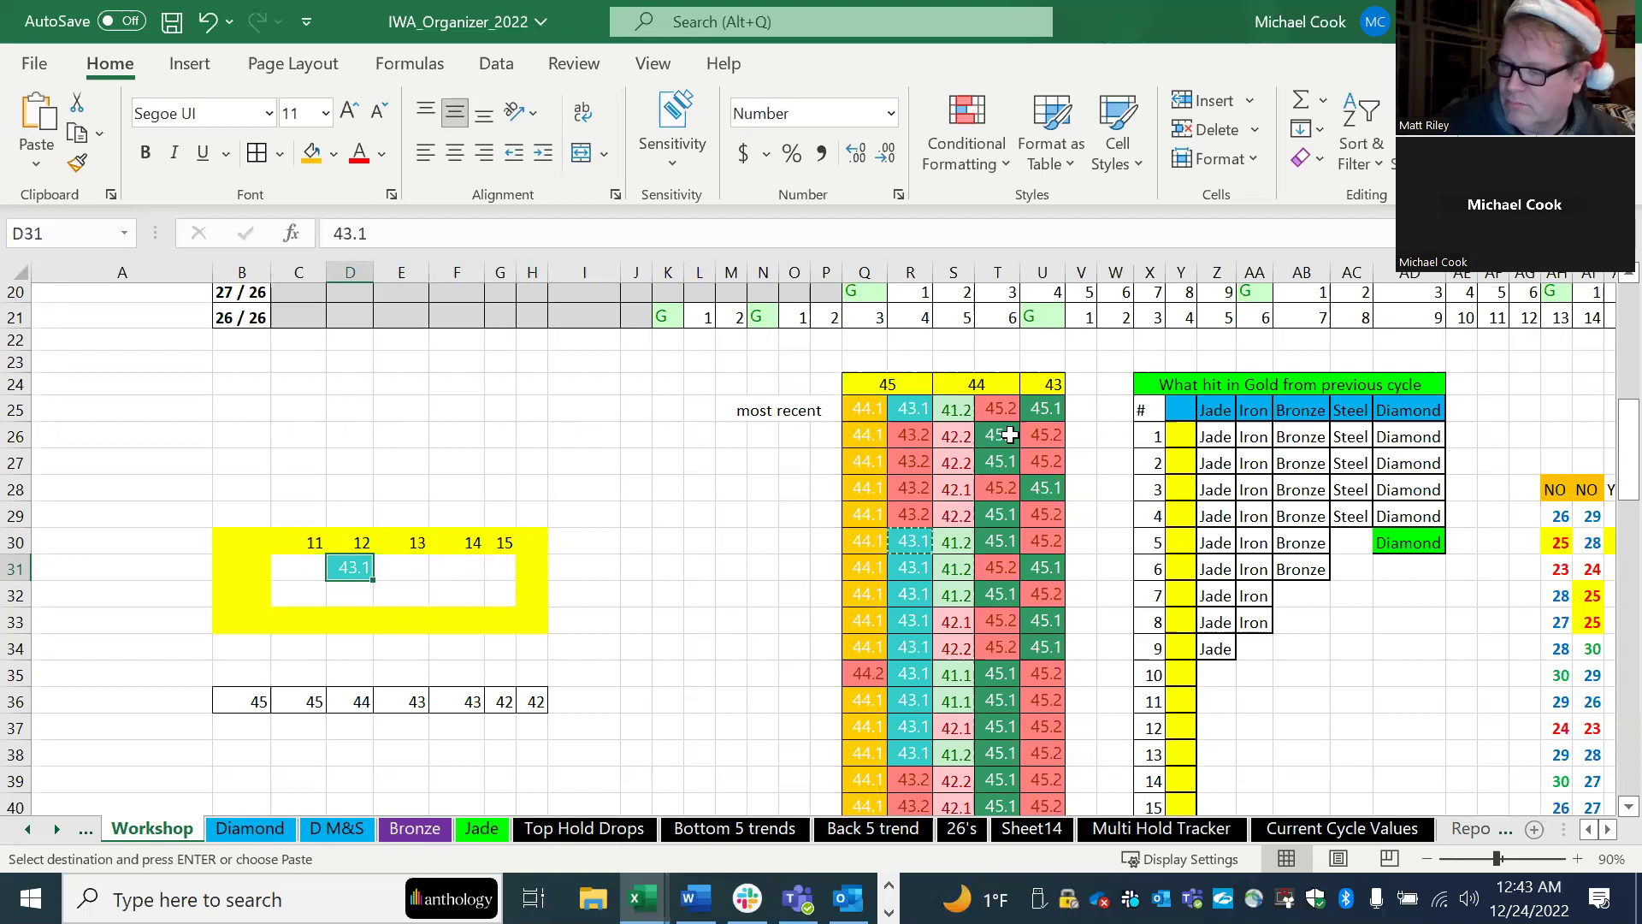
Step: Examine the 45.1 and 45.2 patterns in columns T and U of the trend table, from row 25 to row 51
{"action": "scroll", "coordinate": [1010, 435], "scroll_direction": "down", "scroll_amount": 1}
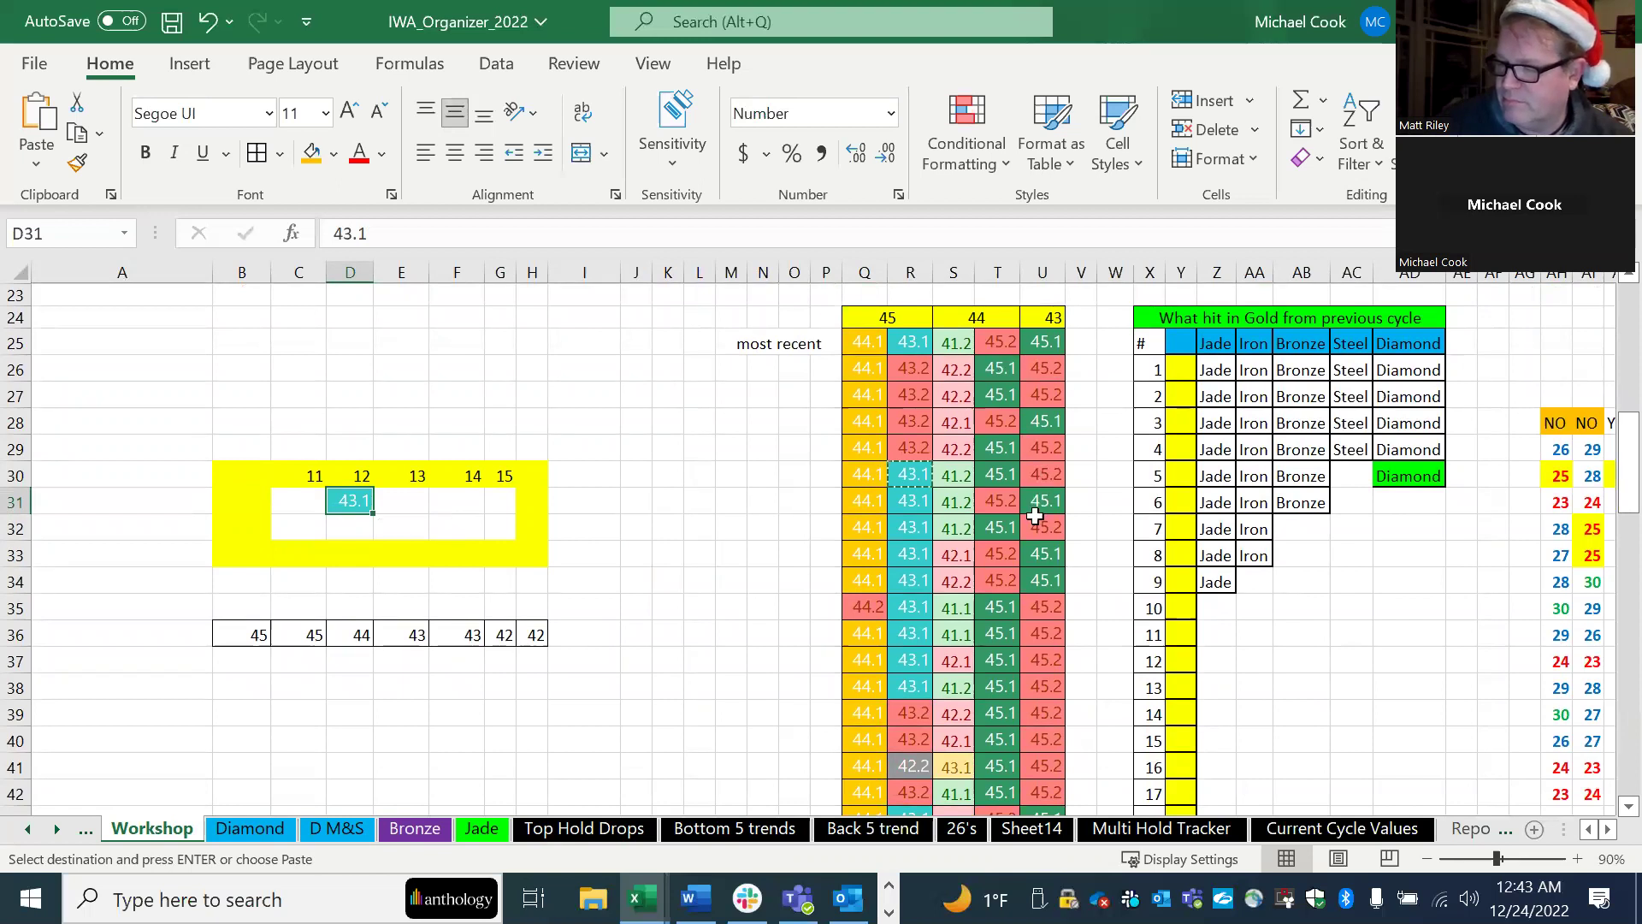
{"action": "scroll", "coordinate": [1036, 515], "scroll_direction": "down", "scroll_amount": 4}
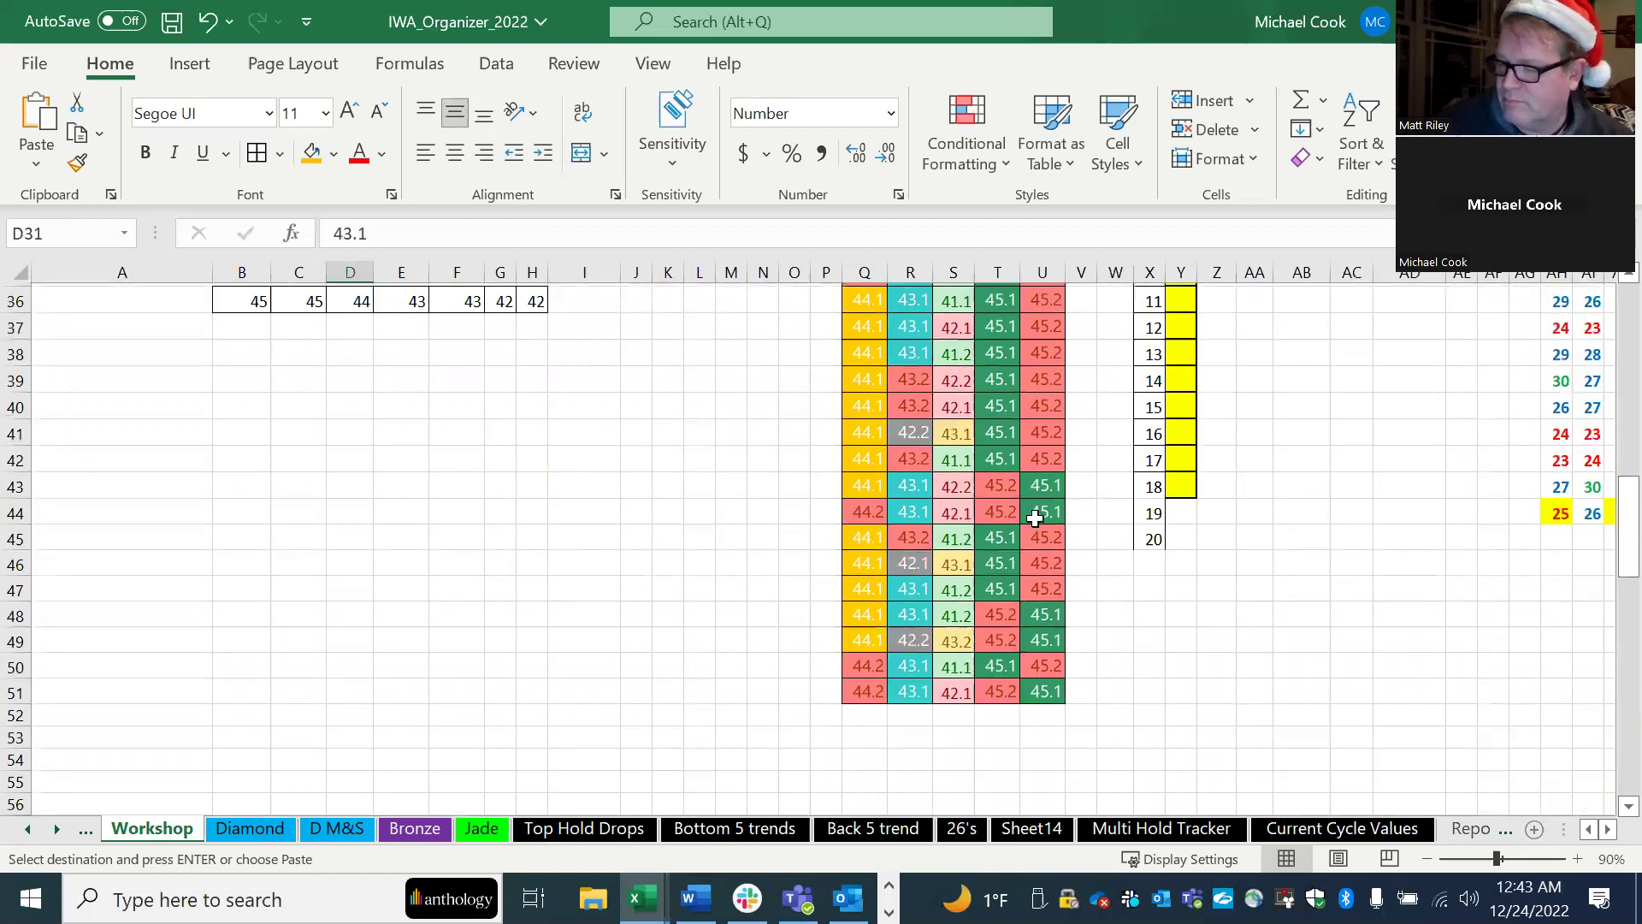
{"action": "scroll", "coordinate": [1035, 517], "scroll_direction": "up", "scroll_amount": 1}
{"action": "scroll", "coordinate": [1035, 520], "scroll_direction": "up", "scroll_amount": 4}
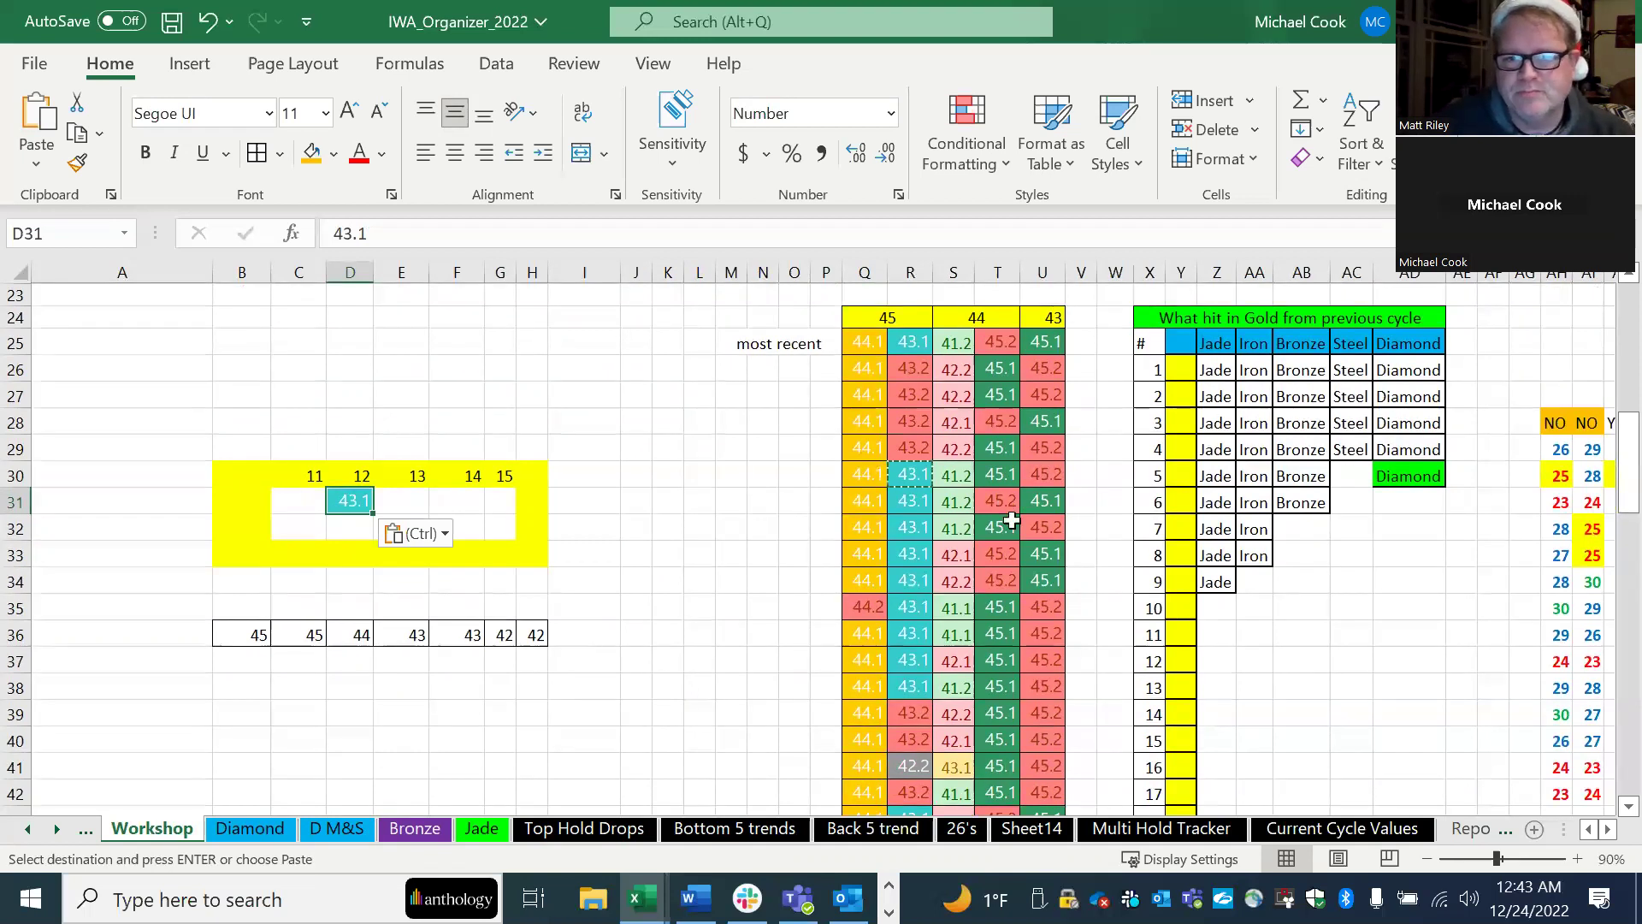
{"action": "scroll", "coordinate": [1008, 513], "scroll_direction": "down", "scroll_amount": 2}
{"action": "scroll", "coordinate": [1006, 479], "scroll_direction": "down", "scroll_amount": 2}
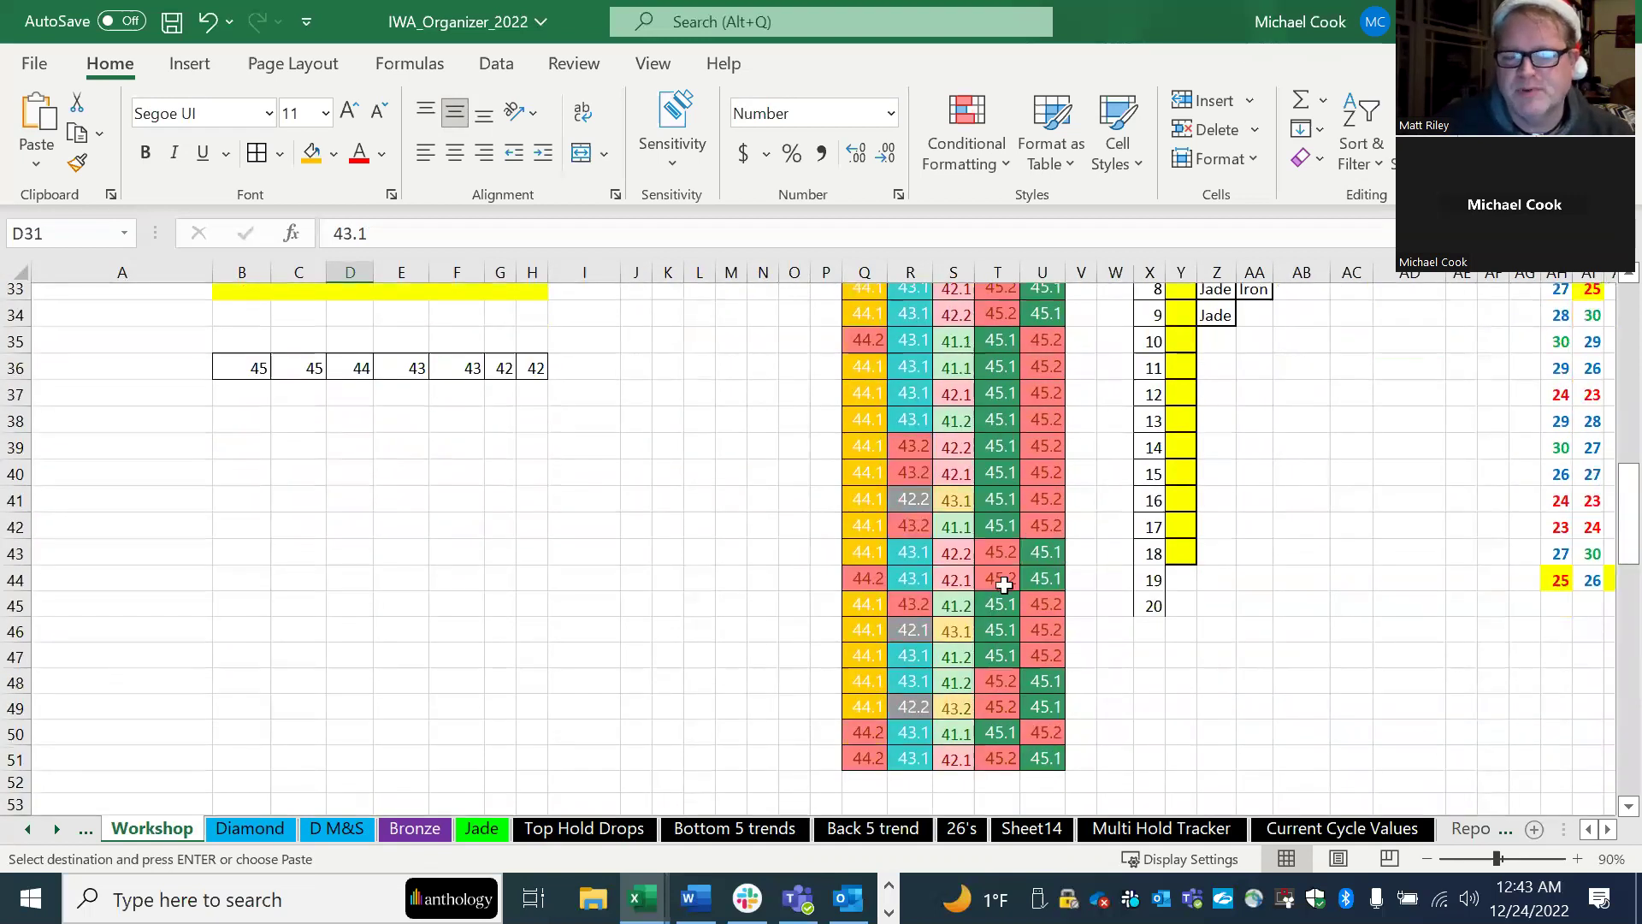
{"action": "scroll", "coordinate": [1020, 425], "scroll_direction": "up", "scroll_amount": 2}
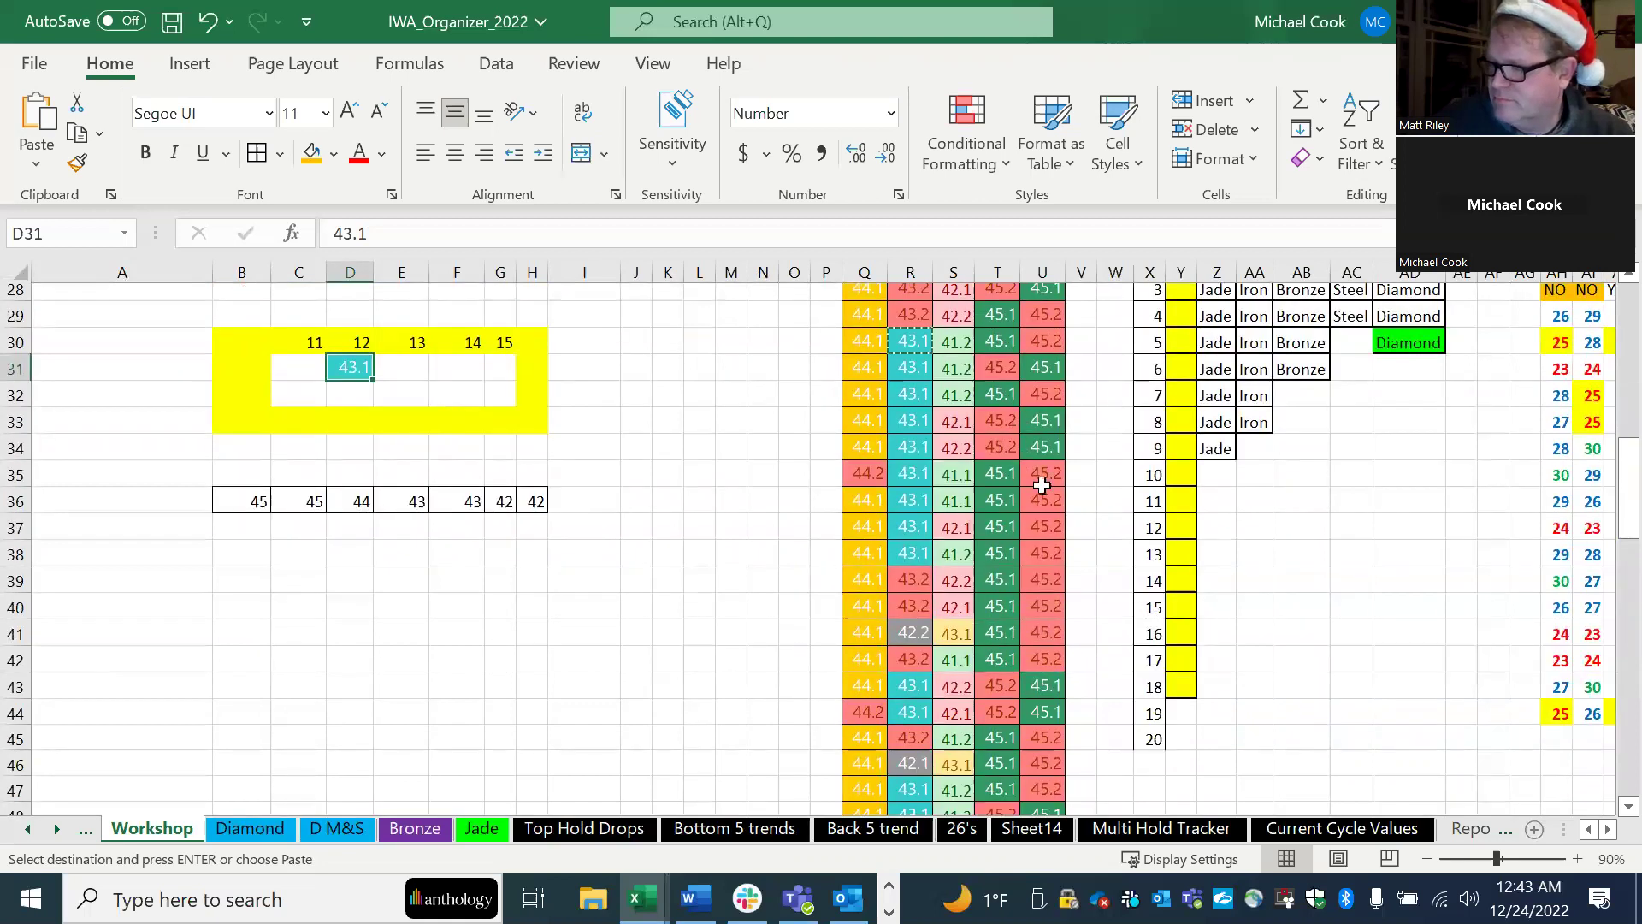
{"action": "scroll", "coordinate": [1042, 485], "scroll_direction": "up", "scroll_amount": 2}
{"action": "key", "text": "ctrl+v"}
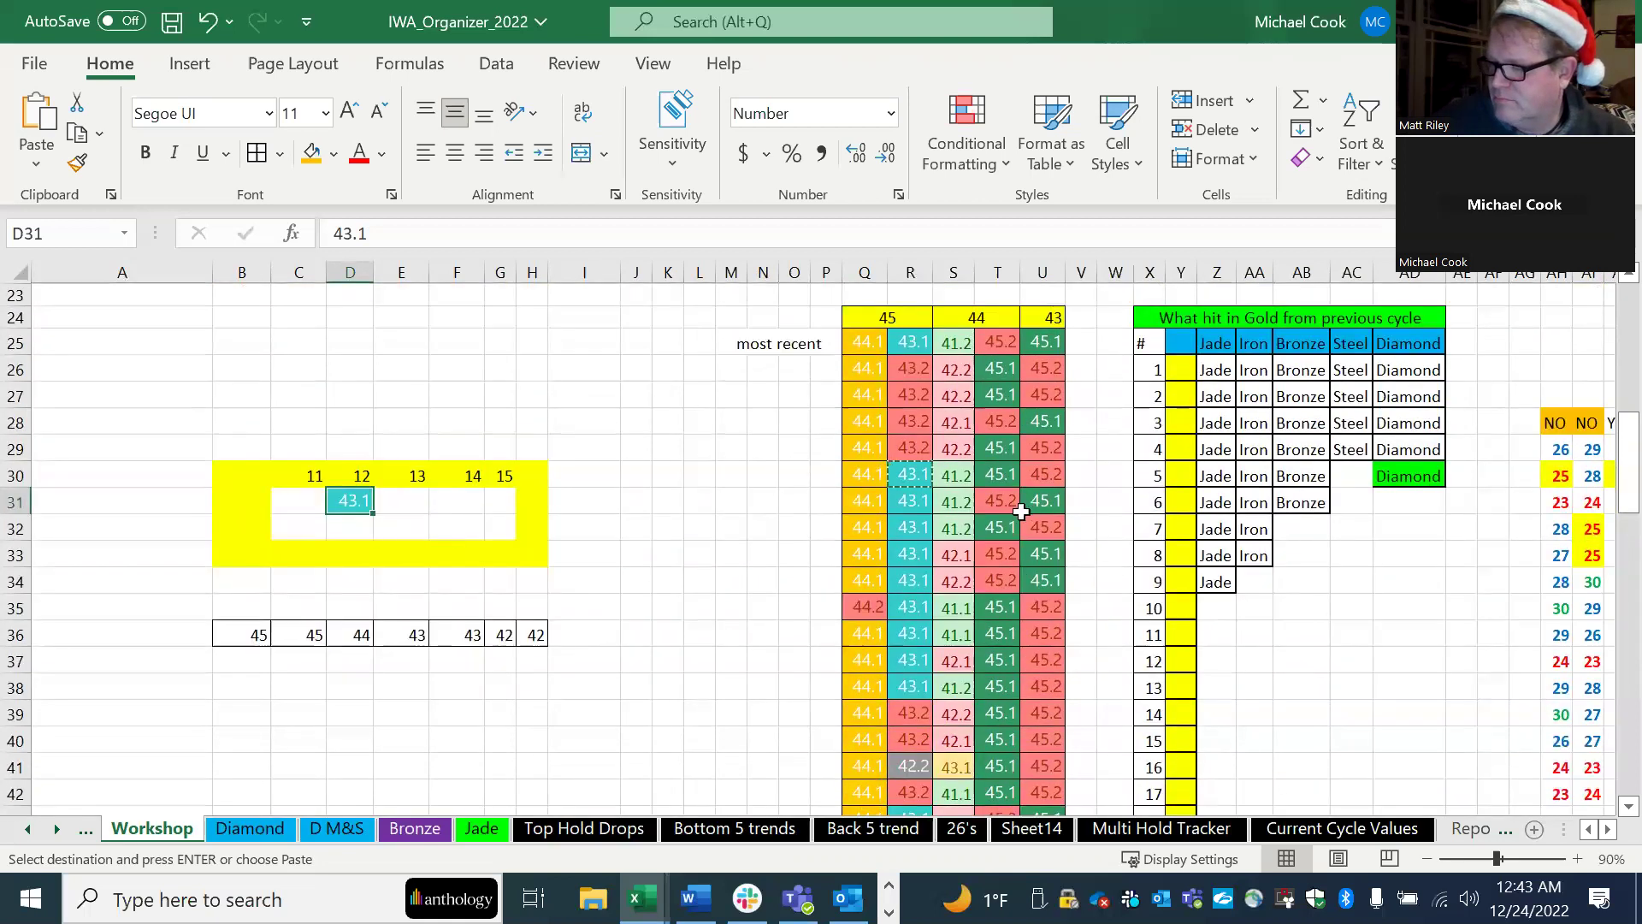
Step: Copy the most recent 45.2 and 45.1 cells T25:U25 into F31:G31 under 14 and 15, and widen column G to fit
{"action": "scroll", "coordinate": [1029, 512], "scroll_direction": "up", "scroll_amount": 1}
{"action": "left_click_drag", "start_coordinate": [1009, 436], "coordinate": [1031, 438]}
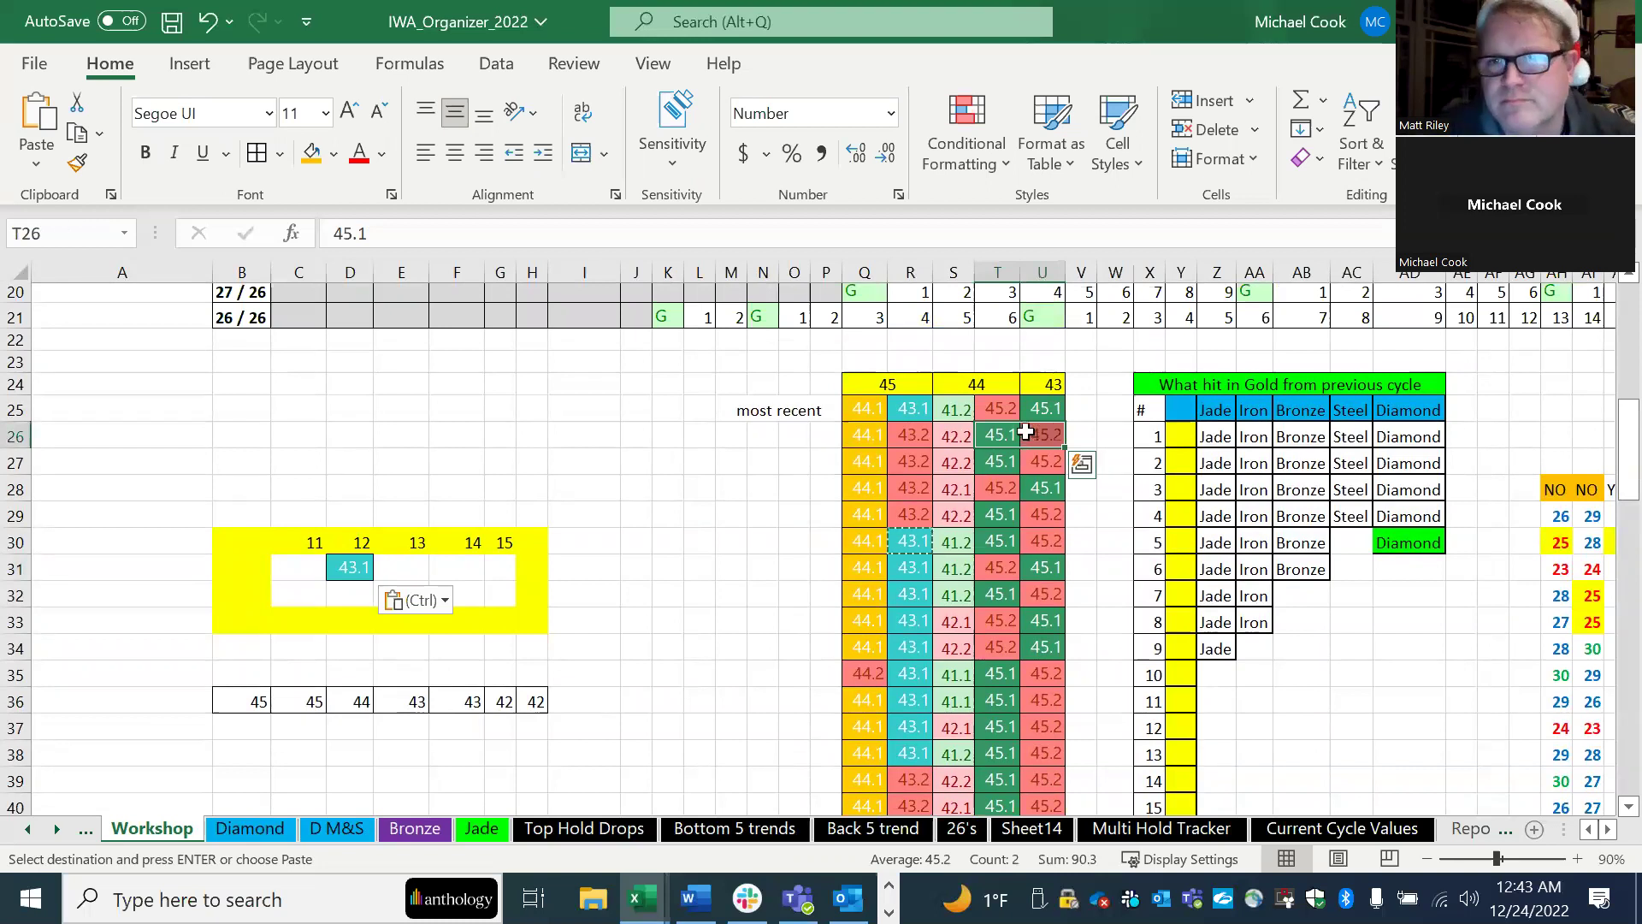
{"action": "left_click_drag", "start_coordinate": [1003, 410], "coordinate": [1034, 413]}
{"action": "key", "text": "ctrl+c"}
{"action": "key", "text": "Left"}
{"action": "key", "text": "Left"}
{"action": "key", "text": "Left"}
{"action": "key", "text": "Left"}
{"action": "key", "text": "Left"}
{"action": "key", "text": "Left"}
{"action": "key", "text": "Left"}
{"action": "key", "text": "Left"}
{"action": "key", "text": "Down"}
{"action": "key", "text": "Left"}
{"action": "key", "text": "Left"}
{"action": "key", "text": "Left"}
{"action": "key", "text": "Left"}
{"action": "key", "text": "Left"}
{"action": "key", "text": "Left"}
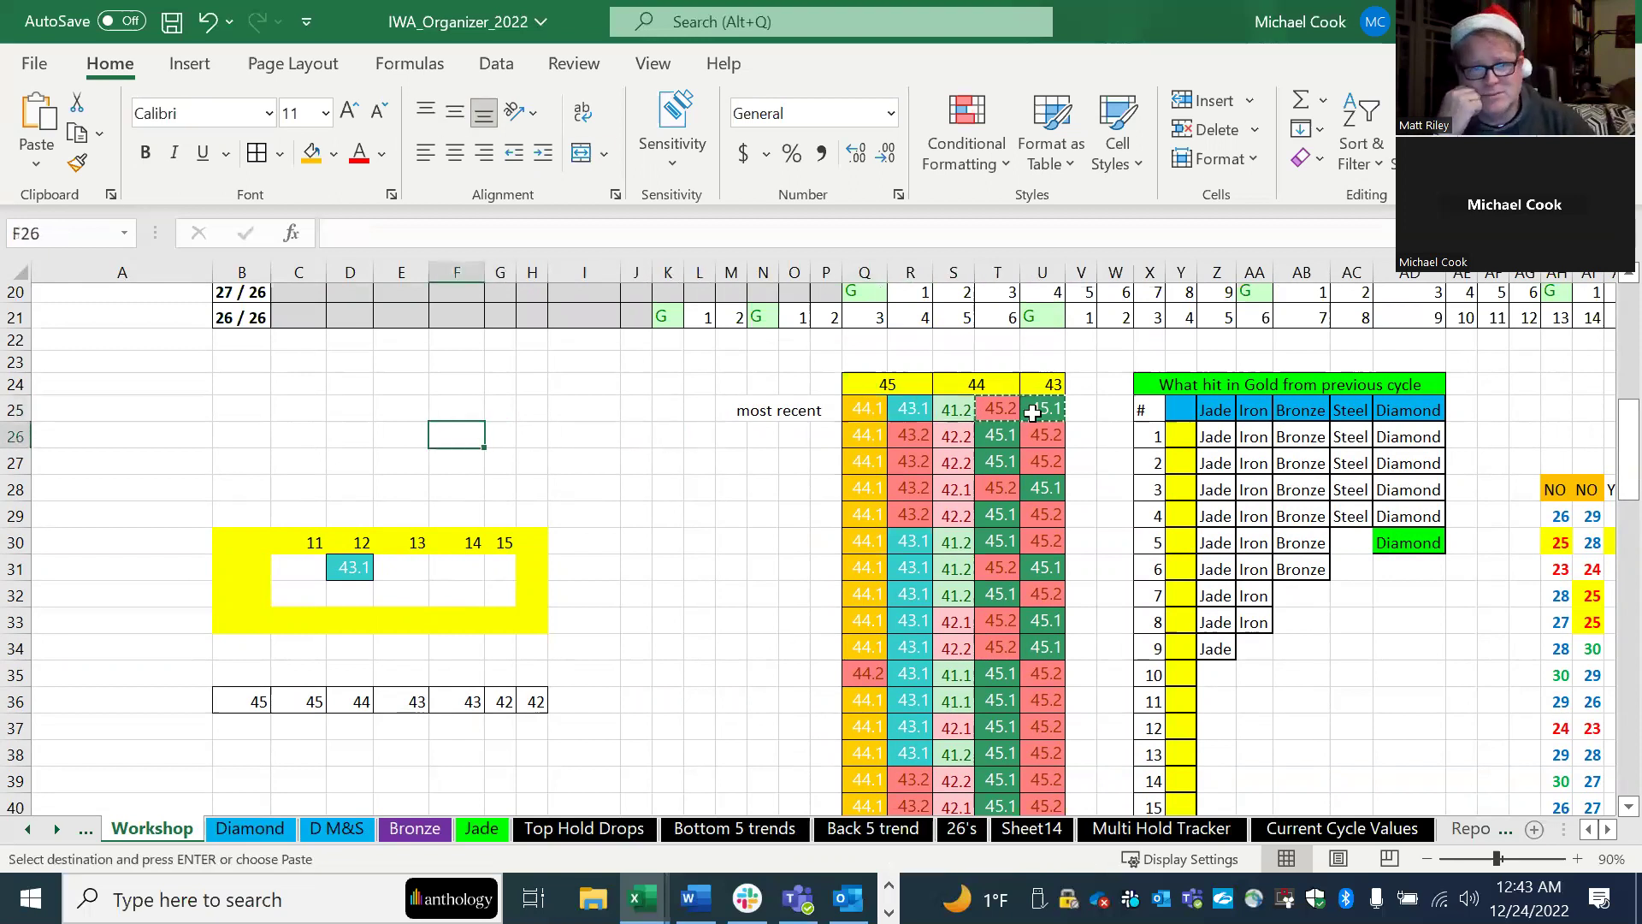
{"action": "scroll", "coordinate": [1032, 413], "scroll_direction": "up", "scroll_amount": 1}
{"action": "key", "text": "Down"}
{"action": "key", "text": "Down"}
{"action": "key", "text": "Down"}
{"action": "key", "text": "Down"}
{"action": "key", "text": "Down"}
{"action": "key", "text": "ctrl+v"}
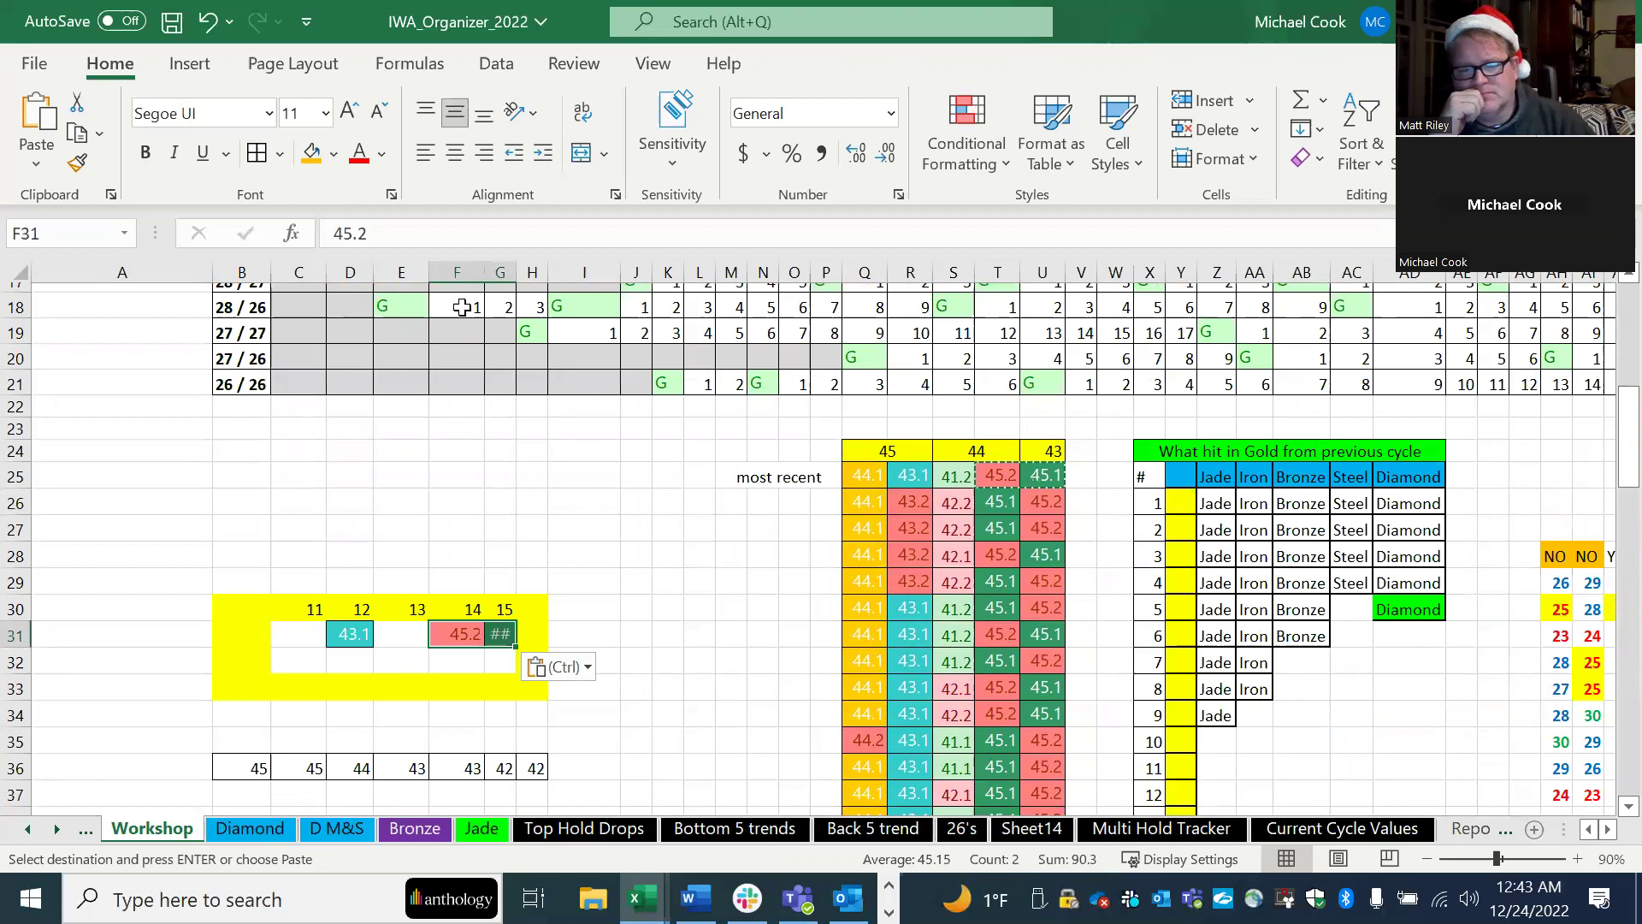
{"action": "left_click", "coordinate": [524, 284]}
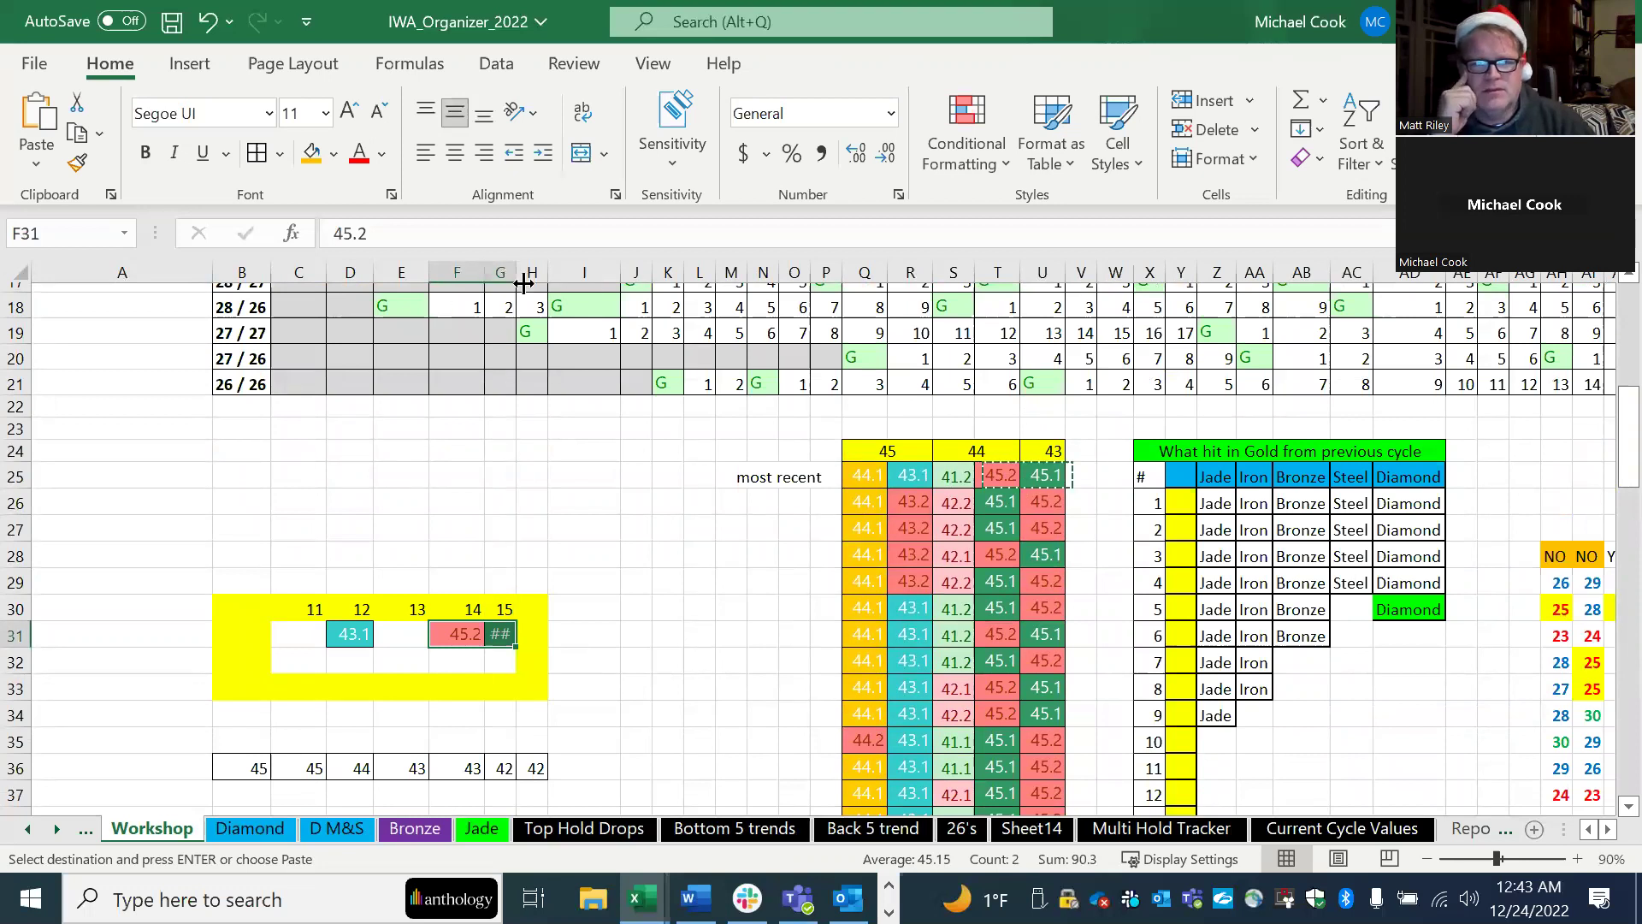
{"action": "double_click", "coordinate": [523, 285]}
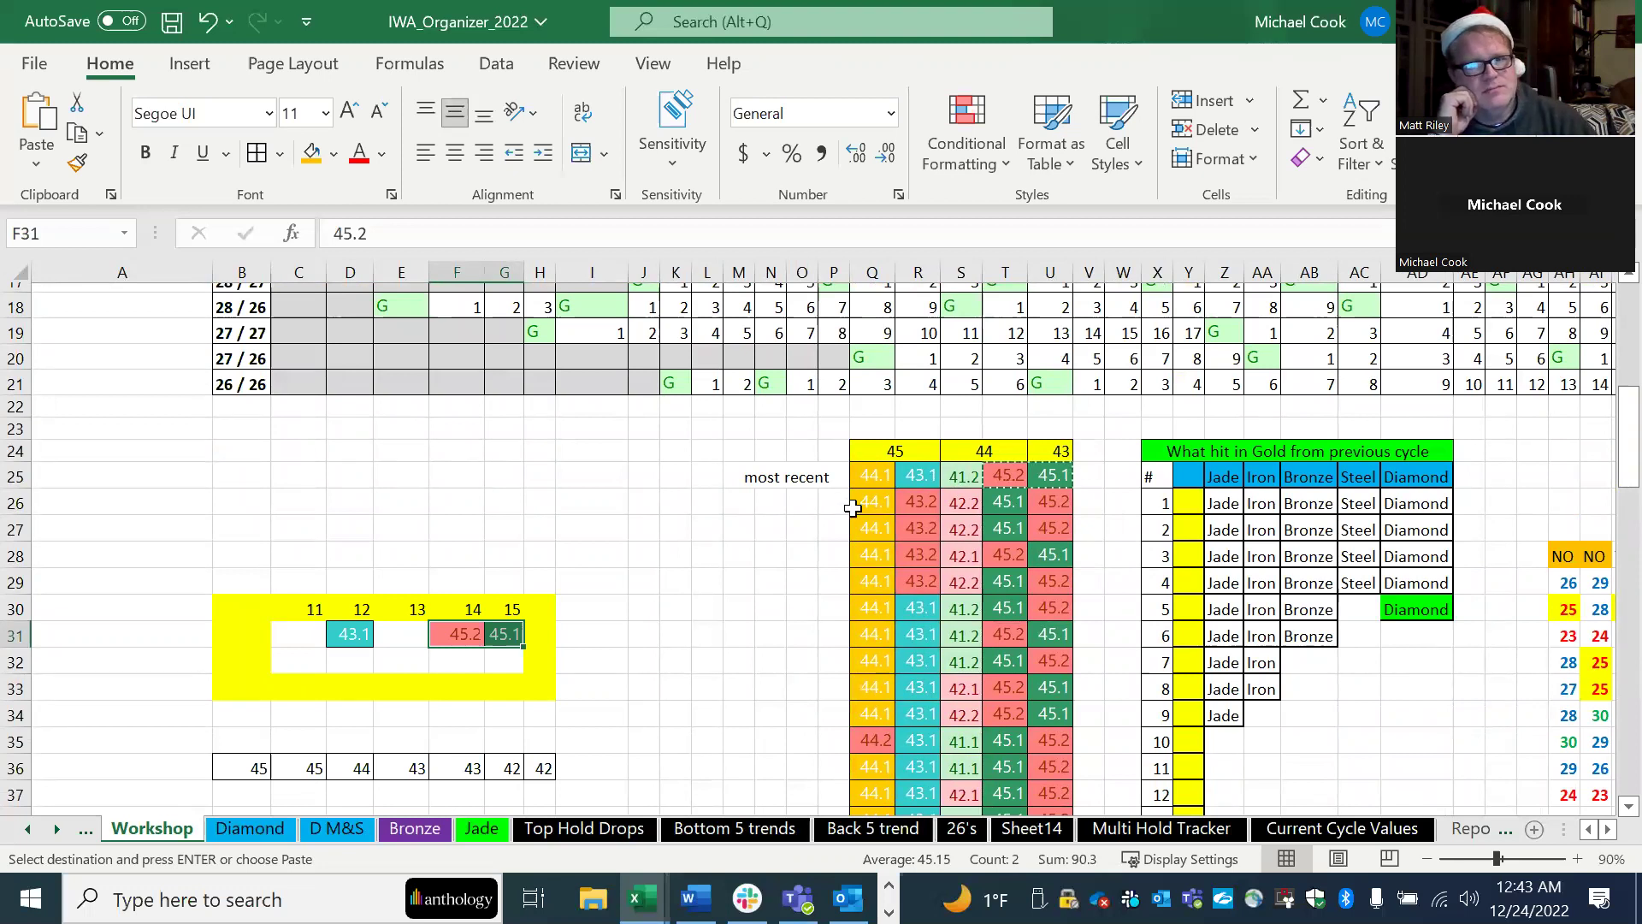
Step: Review column Q of the trend table and copy its most recent 44.1 cell Q25 into C31 under 11
{"action": "scroll", "coordinate": [855, 505], "scroll_direction": "down", "scroll_amount": 1}
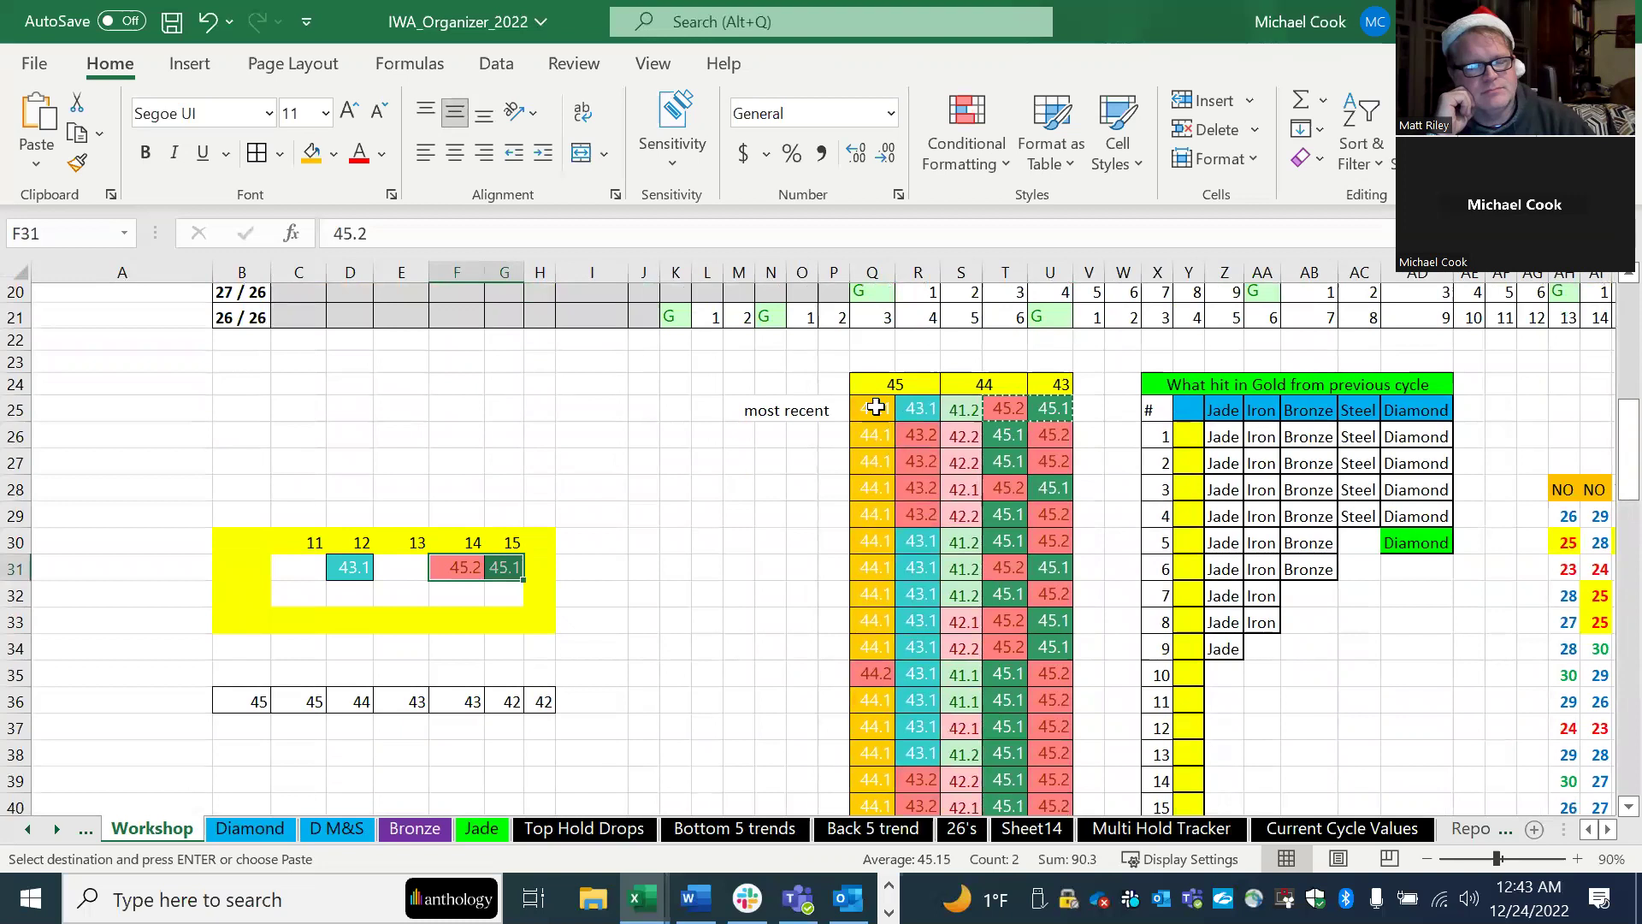
{"action": "left_click", "coordinate": [876, 408]}
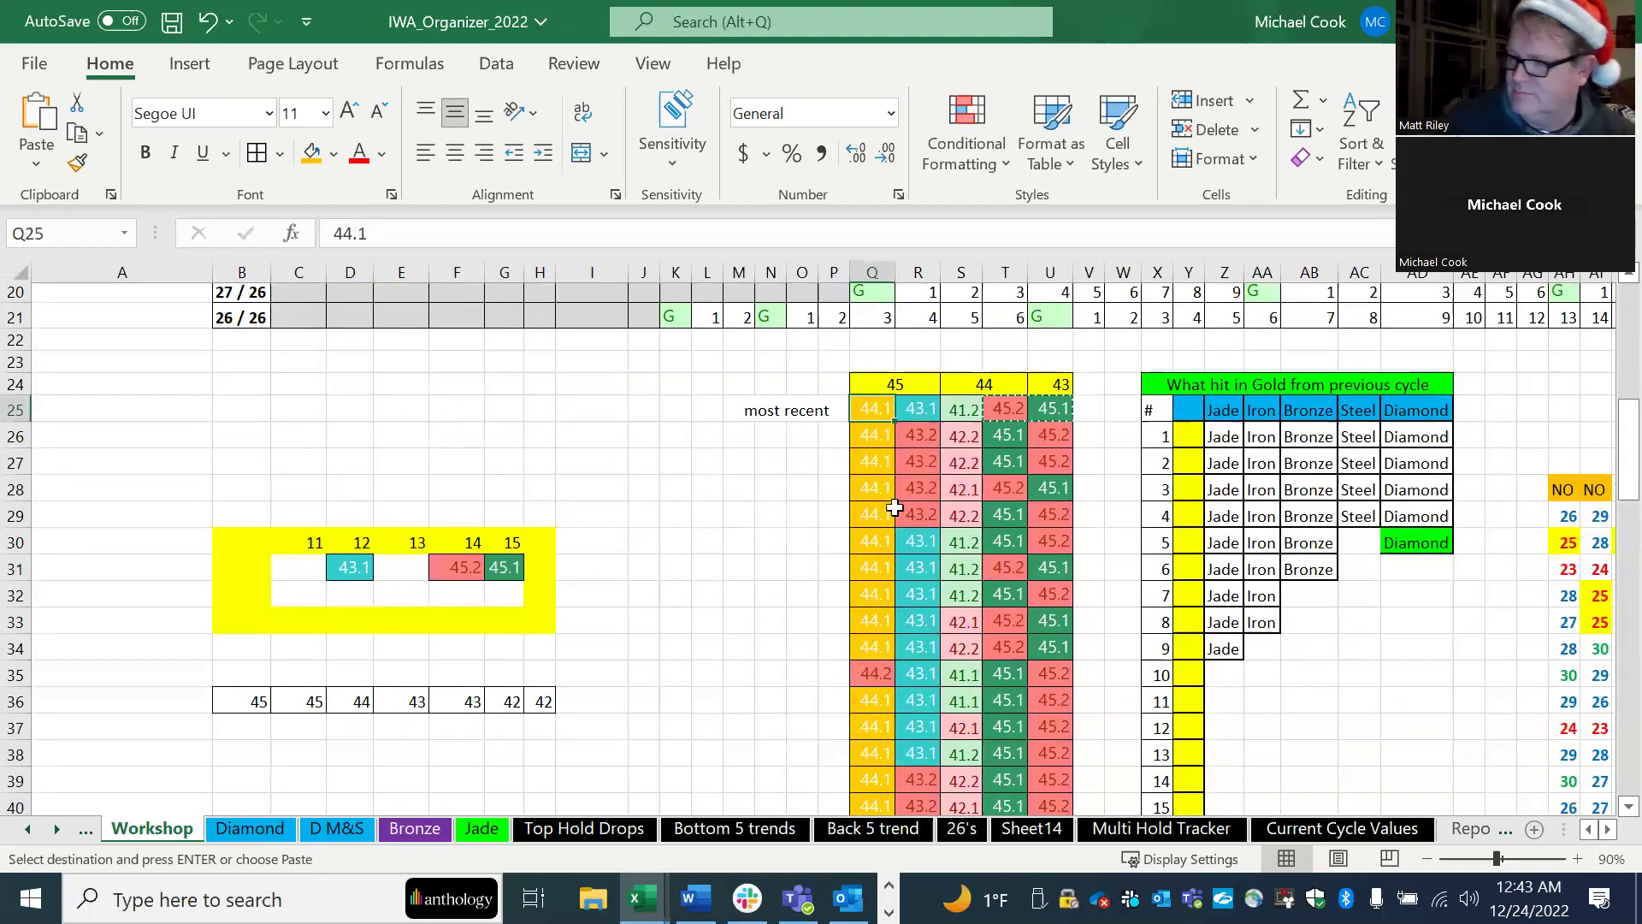
{"action": "scroll", "coordinate": [891, 505], "scroll_direction": "down", "scroll_amount": 1}
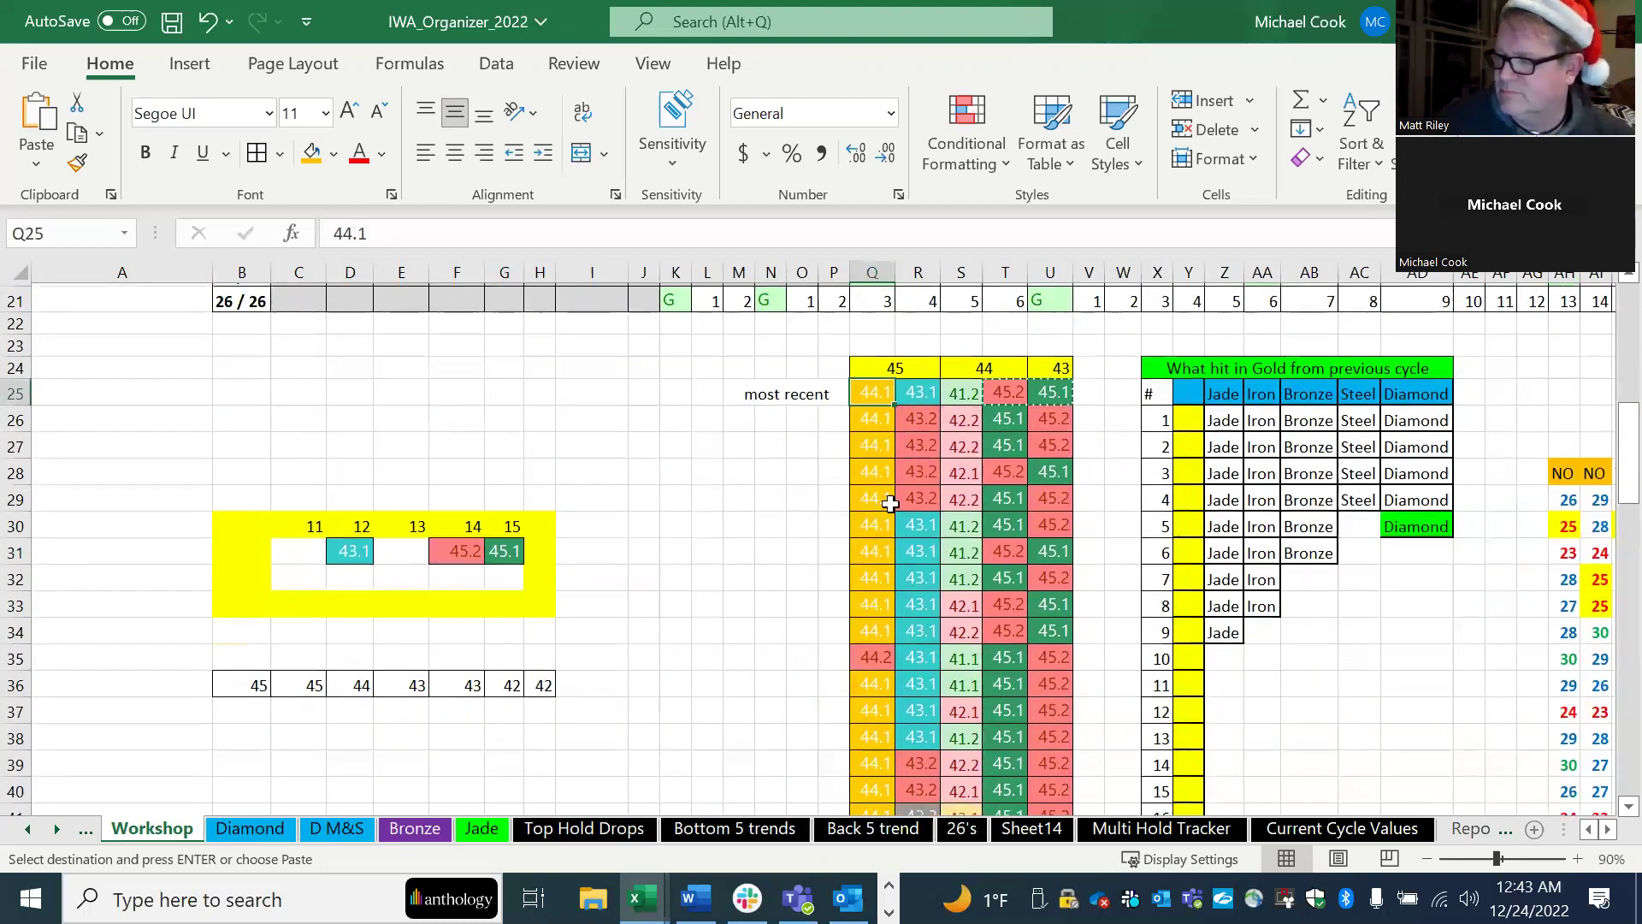
{"action": "scroll", "coordinate": [890, 504], "scroll_direction": "down", "scroll_amount": 2}
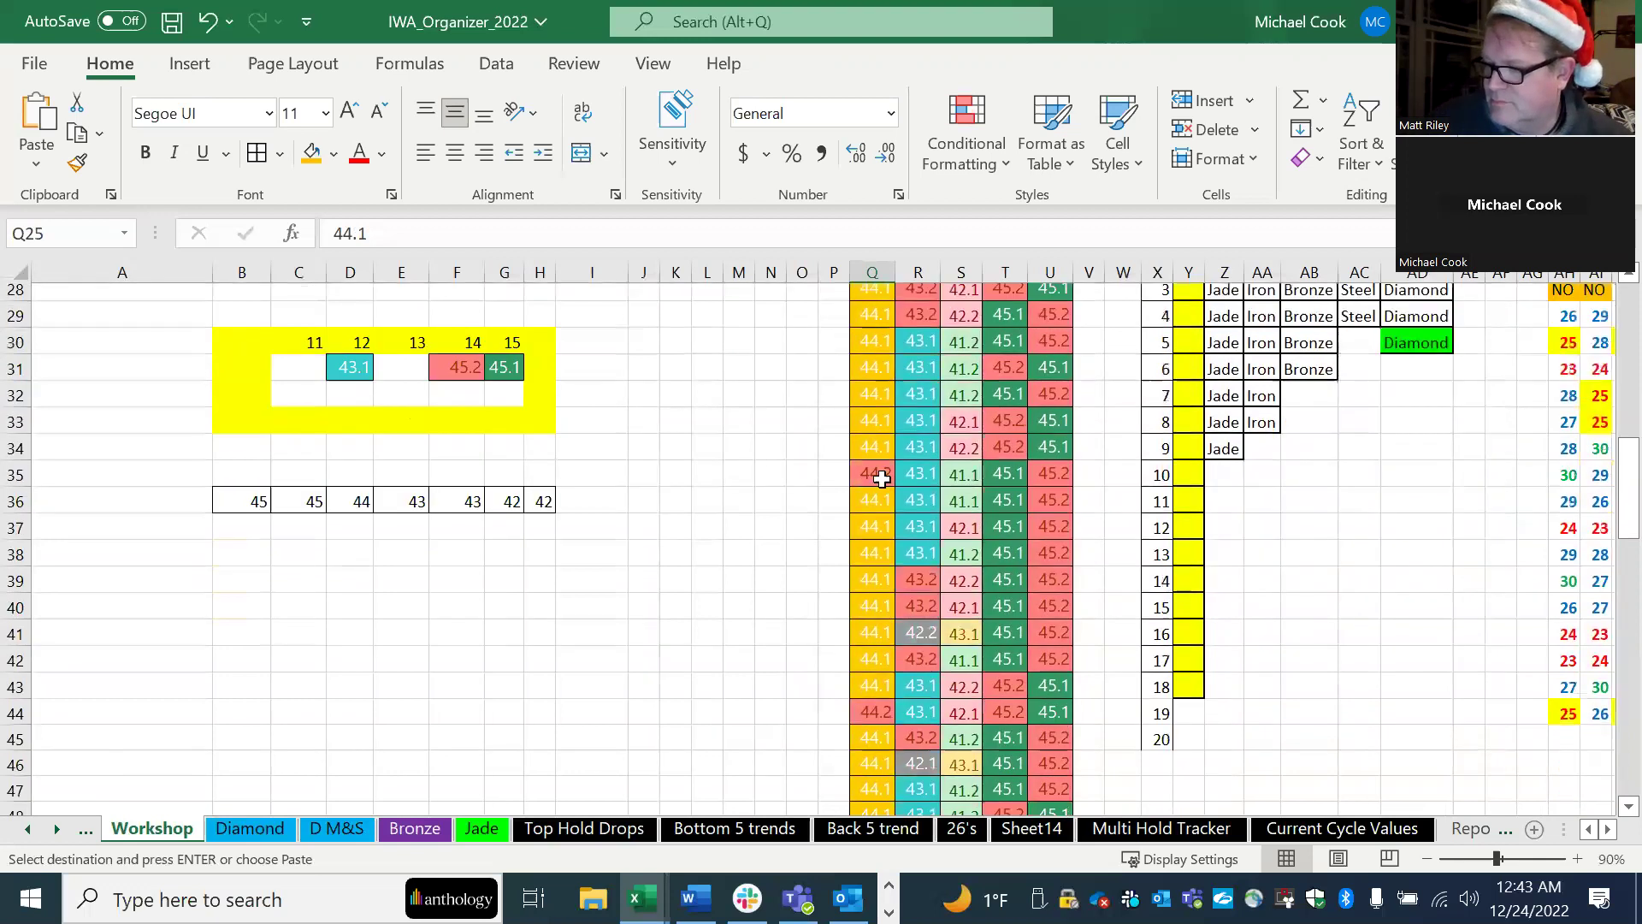
{"action": "scroll", "coordinate": [883, 466], "scroll_direction": "up", "scroll_amount": 2}
{"action": "scroll", "coordinate": [887, 432], "scroll_direction": "down", "scroll_amount": 2}
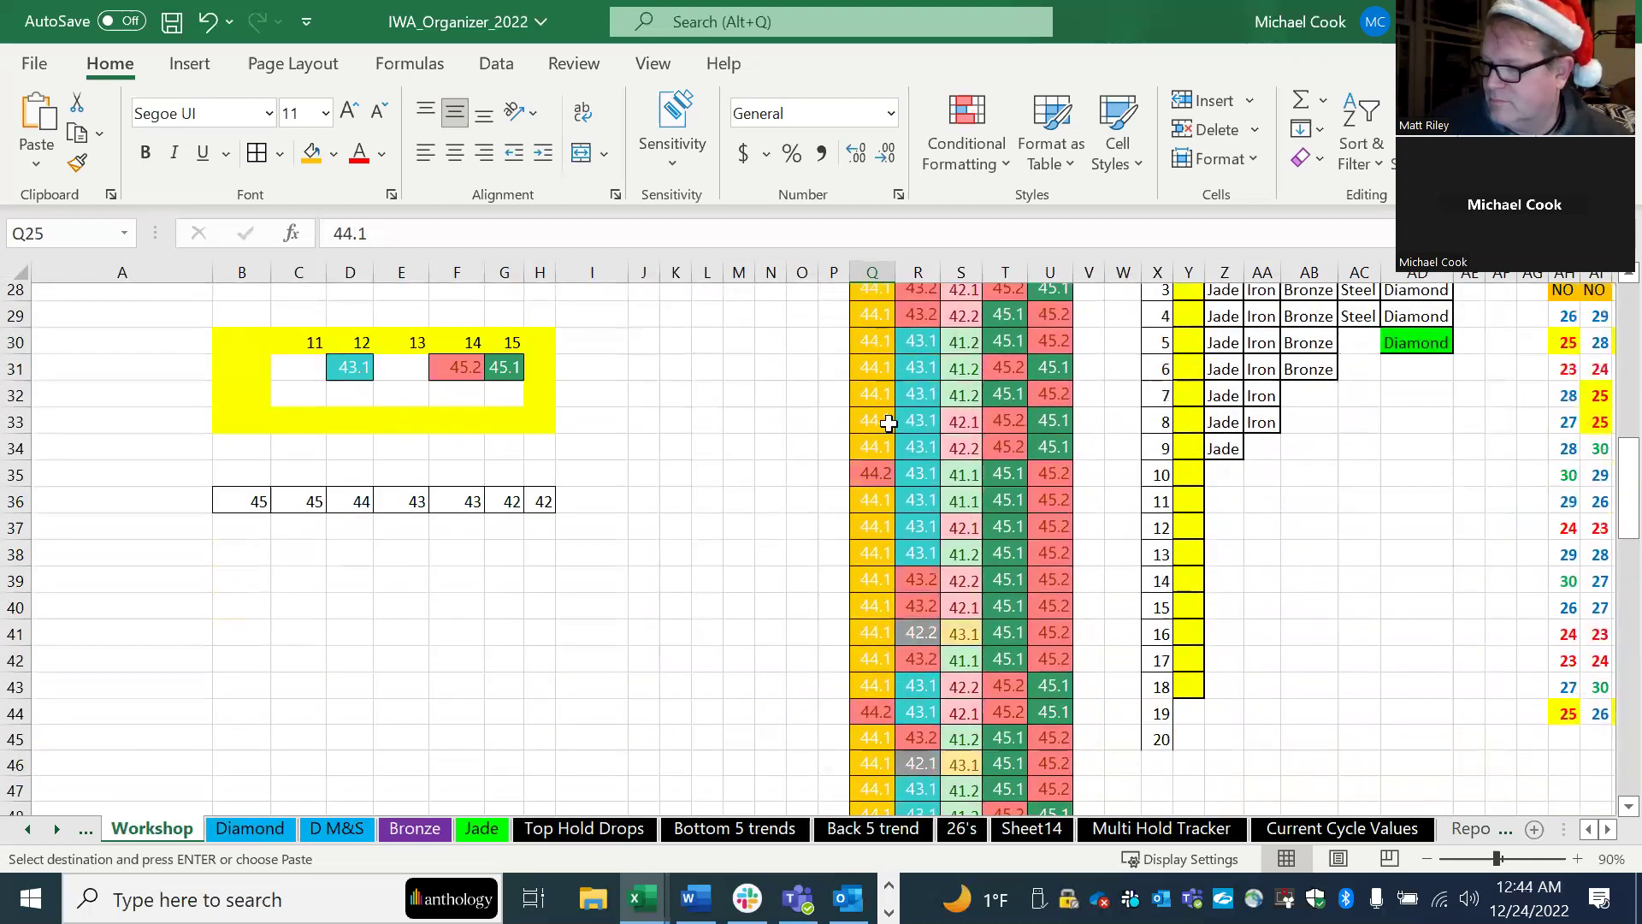
{"action": "scroll", "coordinate": [890, 423], "scroll_direction": "up", "scroll_amount": 2}
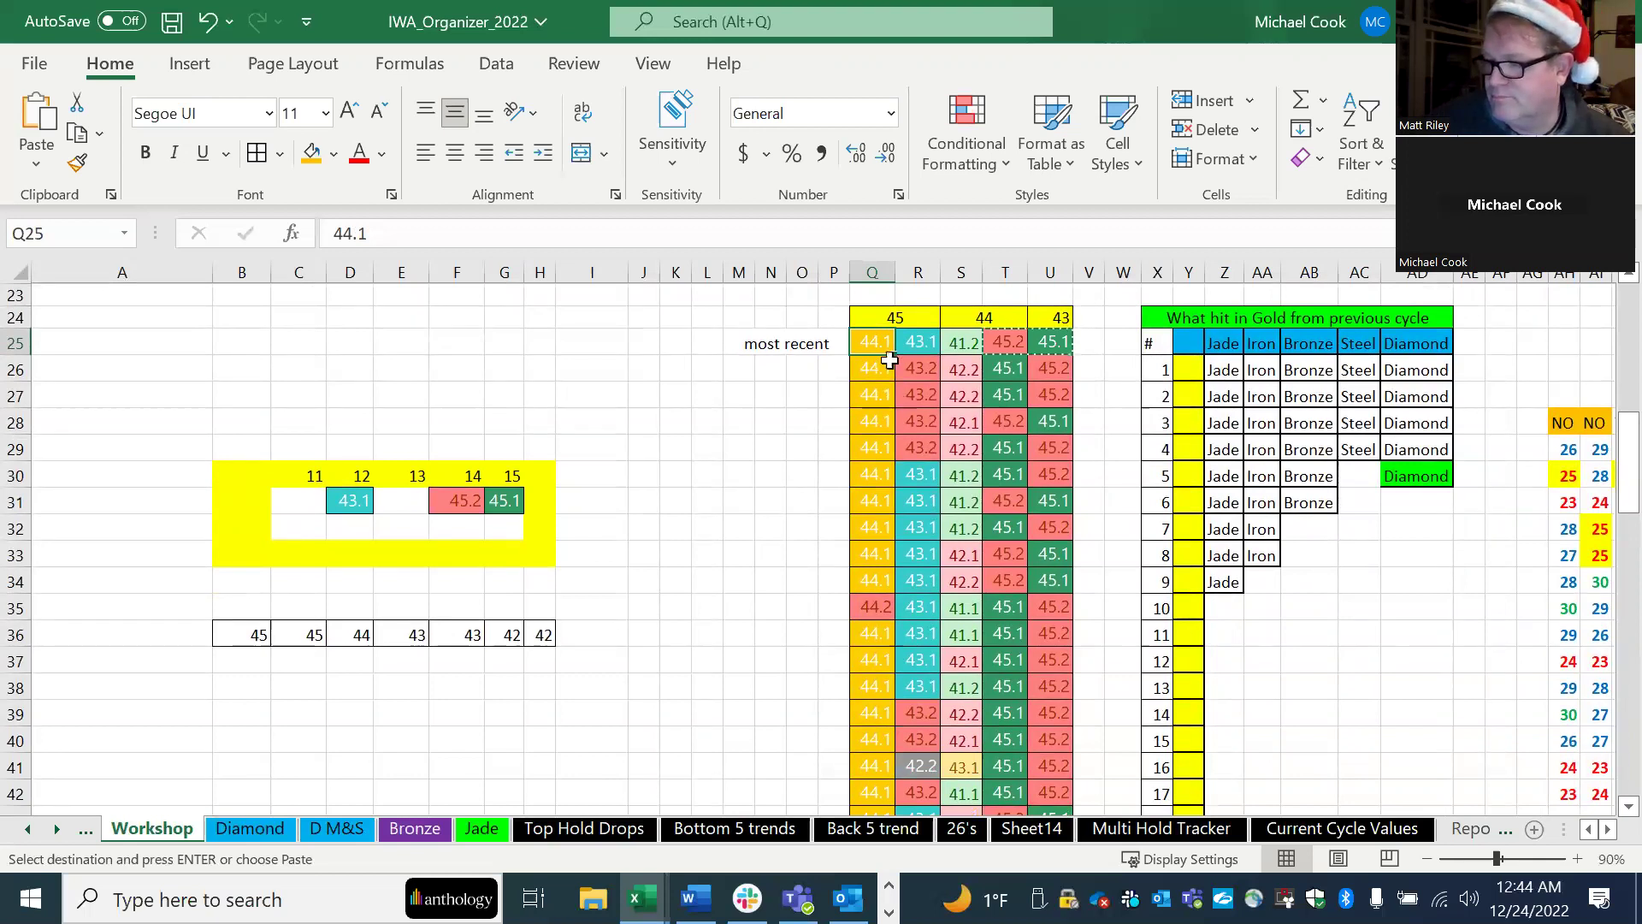
{"action": "key", "text": "ctrl+c"}
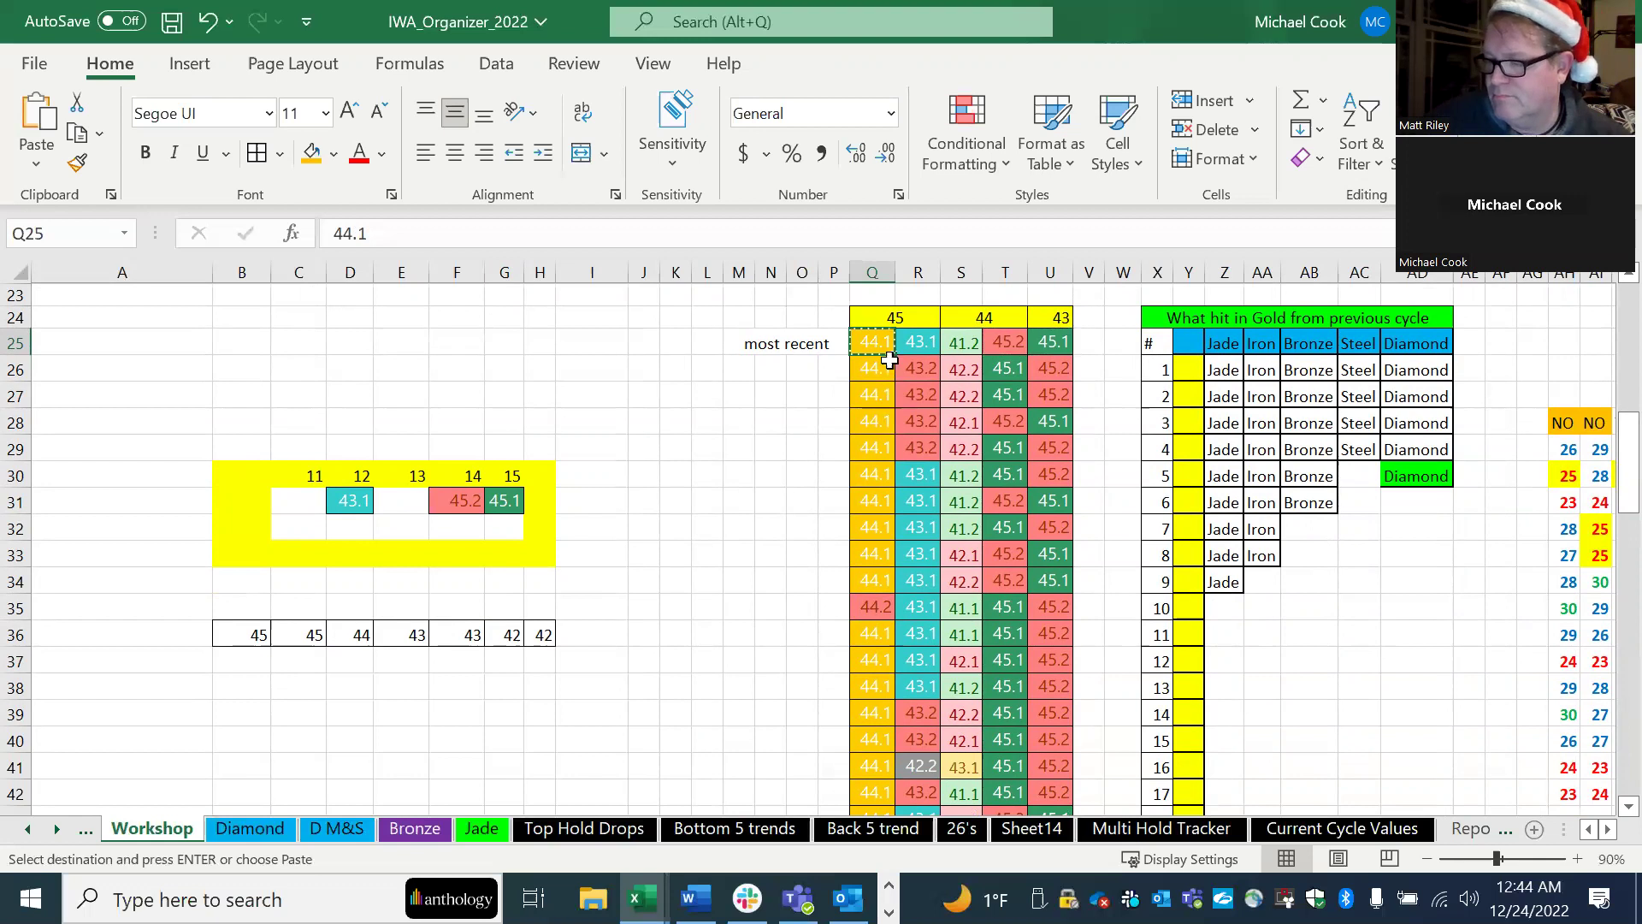
{"action": "left_click", "coordinate": [296, 494]}
{"action": "key", "text": "ctrl+v"}
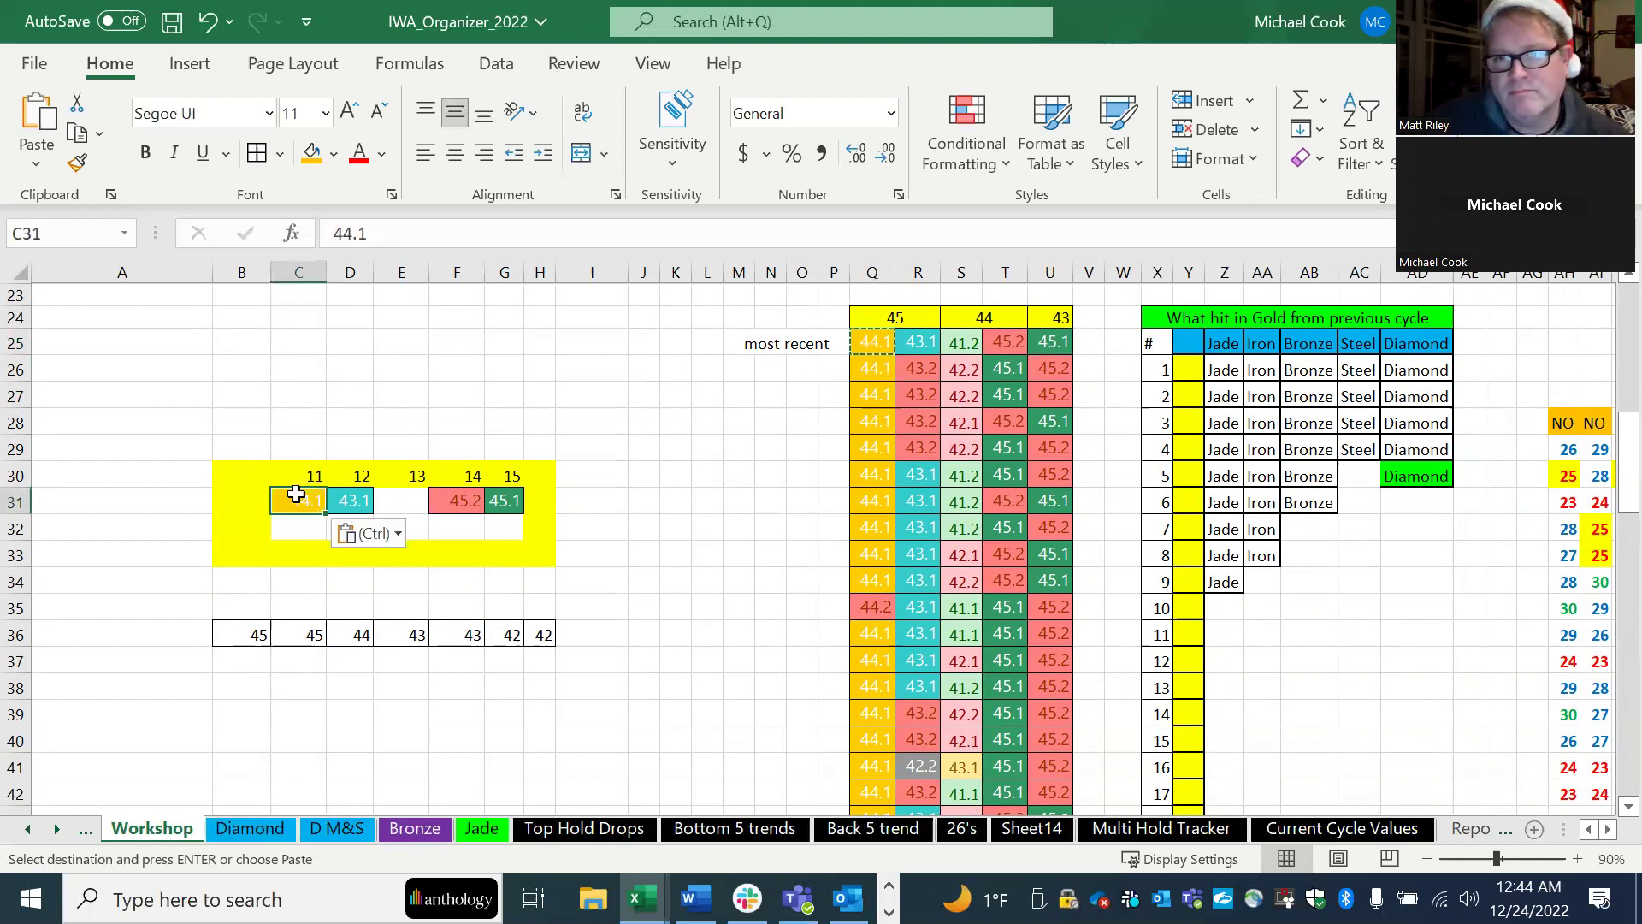
Step: Copy the 44.2 cell Q35 into C32, in the second row under 11 of the yellow-bordered grid
{"action": "left_click", "coordinate": [881, 609]}
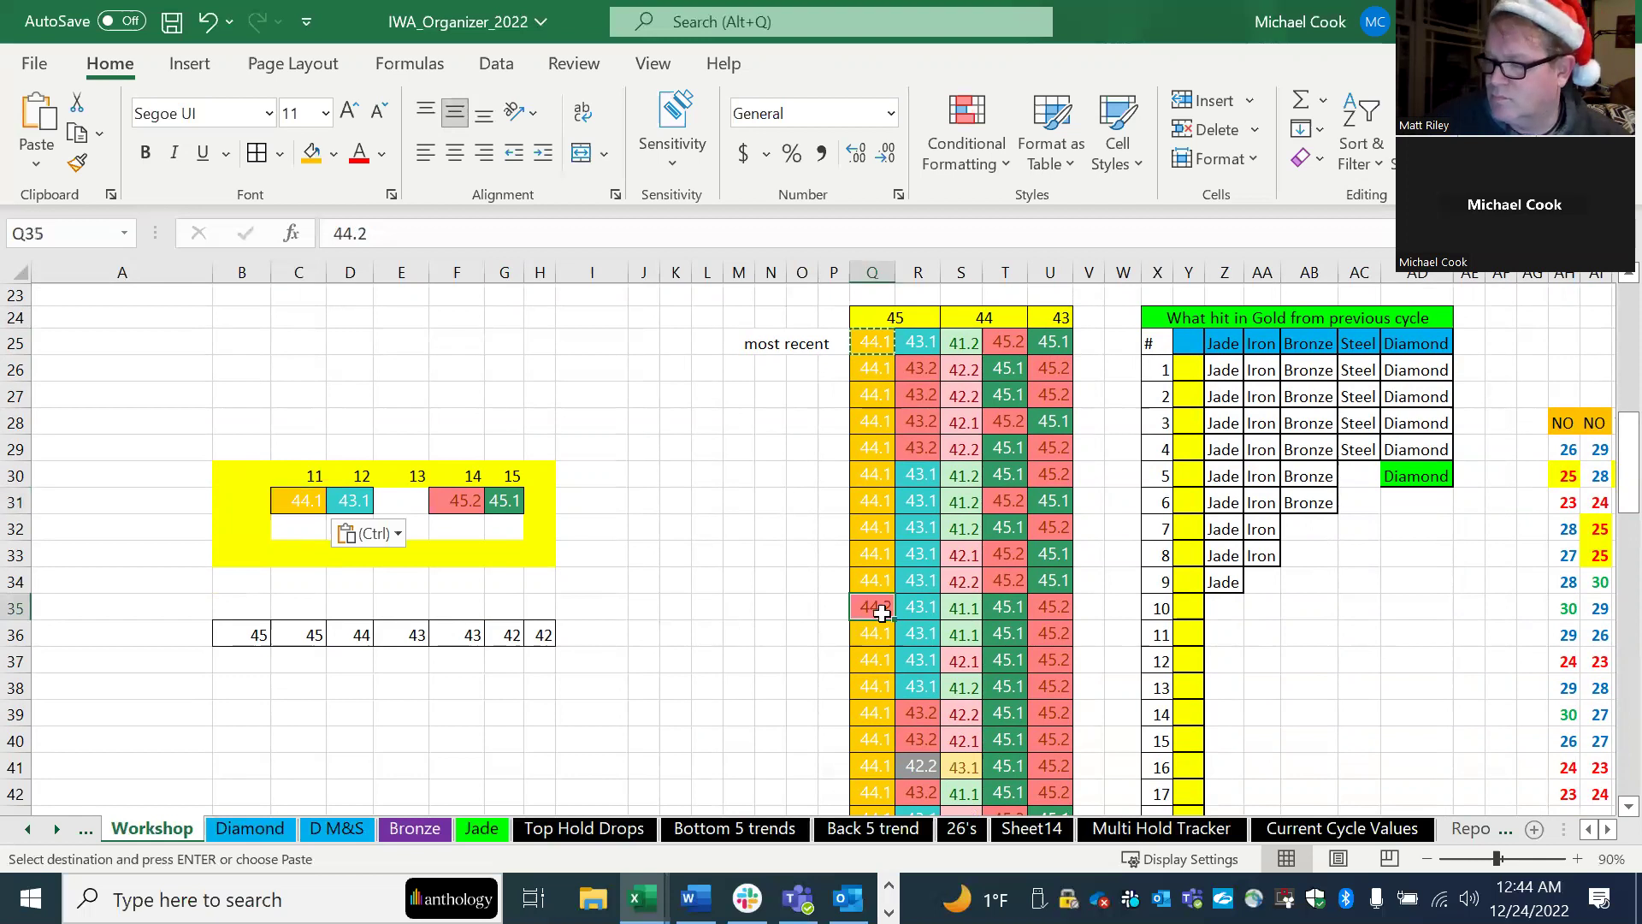
{"action": "key", "text": "ctrl+c"}
{"action": "key", "text": "Left"}
{"action": "key", "text": "Left"}
{"action": "key", "text": "Left"}
{"action": "key", "text": "Left"}
{"action": "key", "text": "Left"}
{"action": "key", "text": "Left"}
{"action": "key", "text": "Left"}
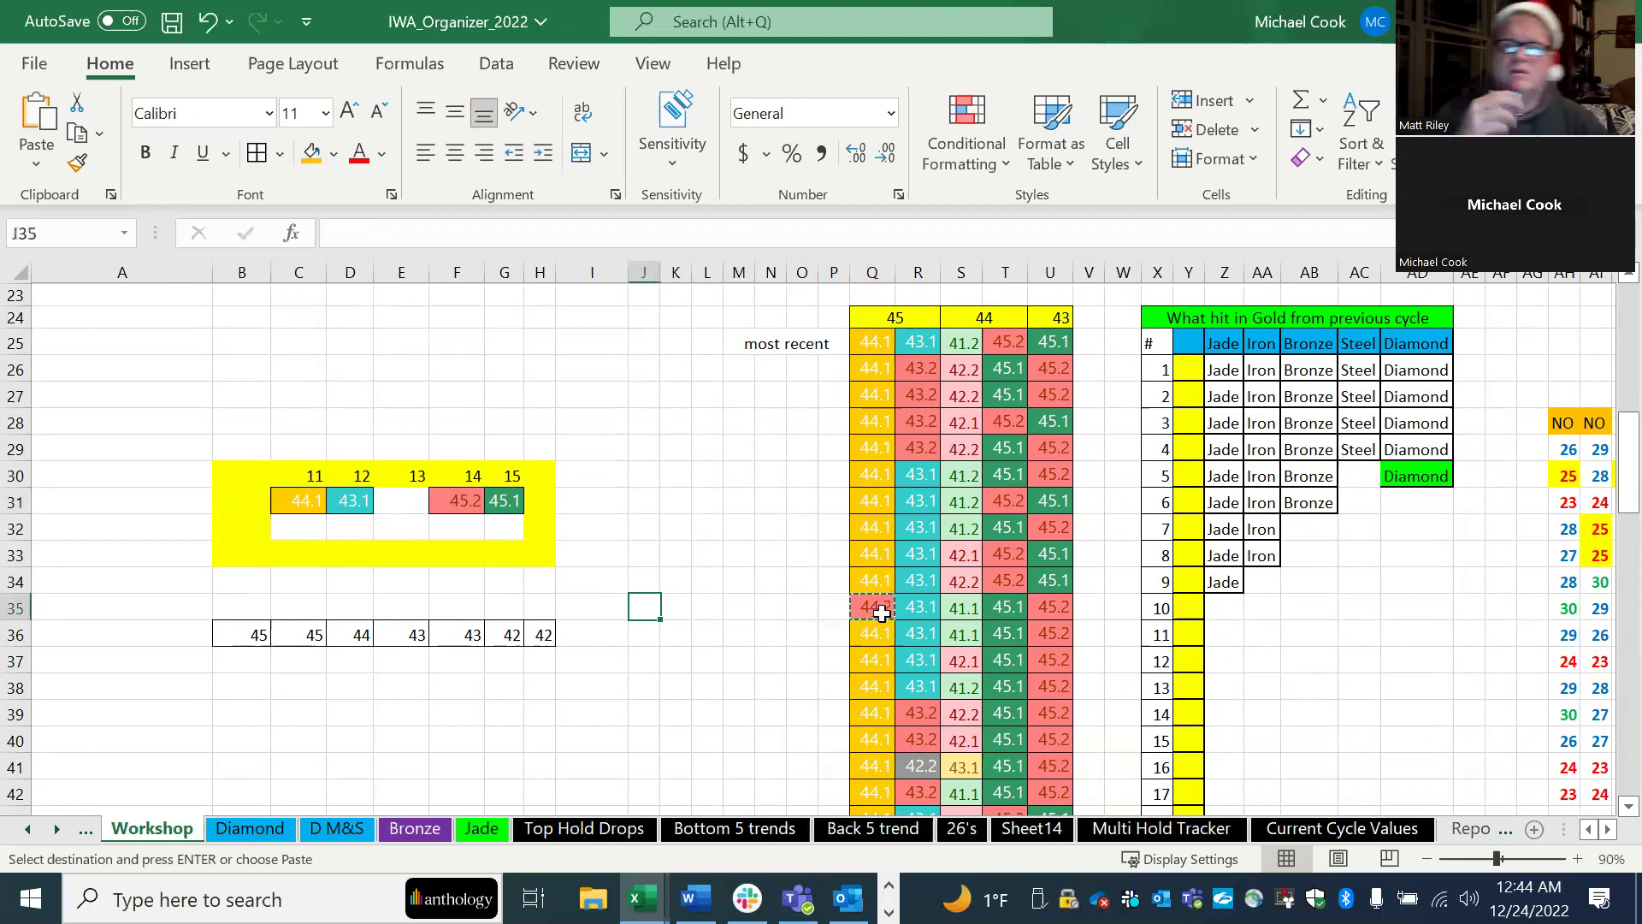
{"action": "key", "text": "Left"}
{"action": "key", "text": "Left"}
{"action": "key", "text": "Left"}
{"action": "key", "text": "Left"}
{"action": "key", "text": "Left"}
{"action": "key", "text": "Left"}
{"action": "key", "text": "Left"}
{"action": "key", "text": "Up"}
{"action": "key", "text": "Up"}
{"action": "key", "text": "Up"}
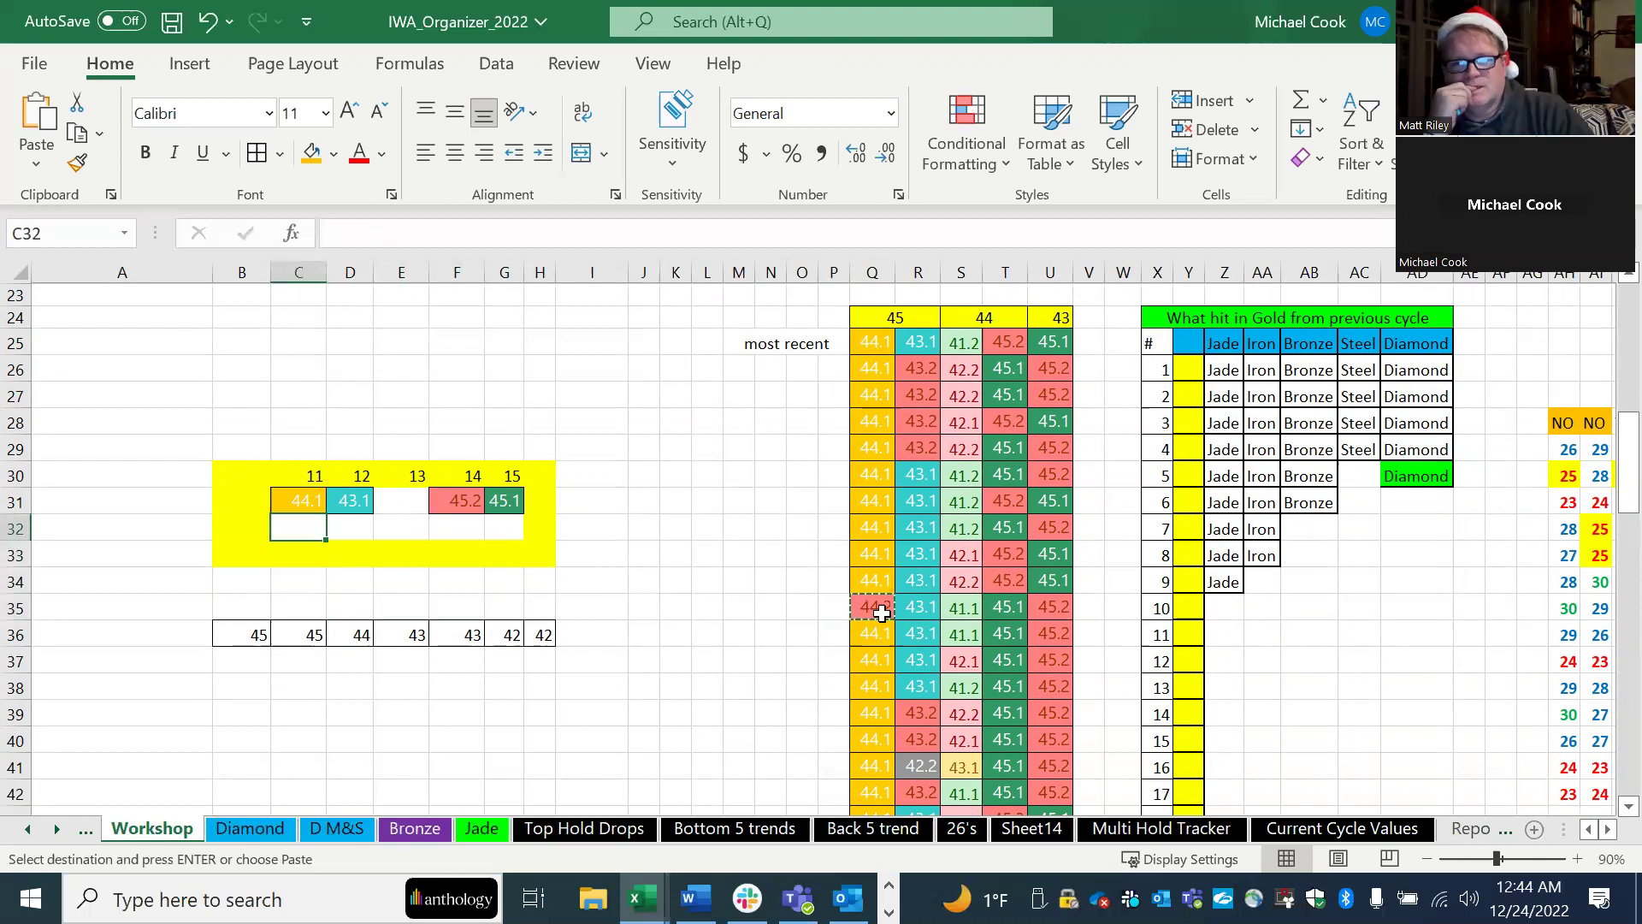
{"action": "key", "text": "ctrl+v"}
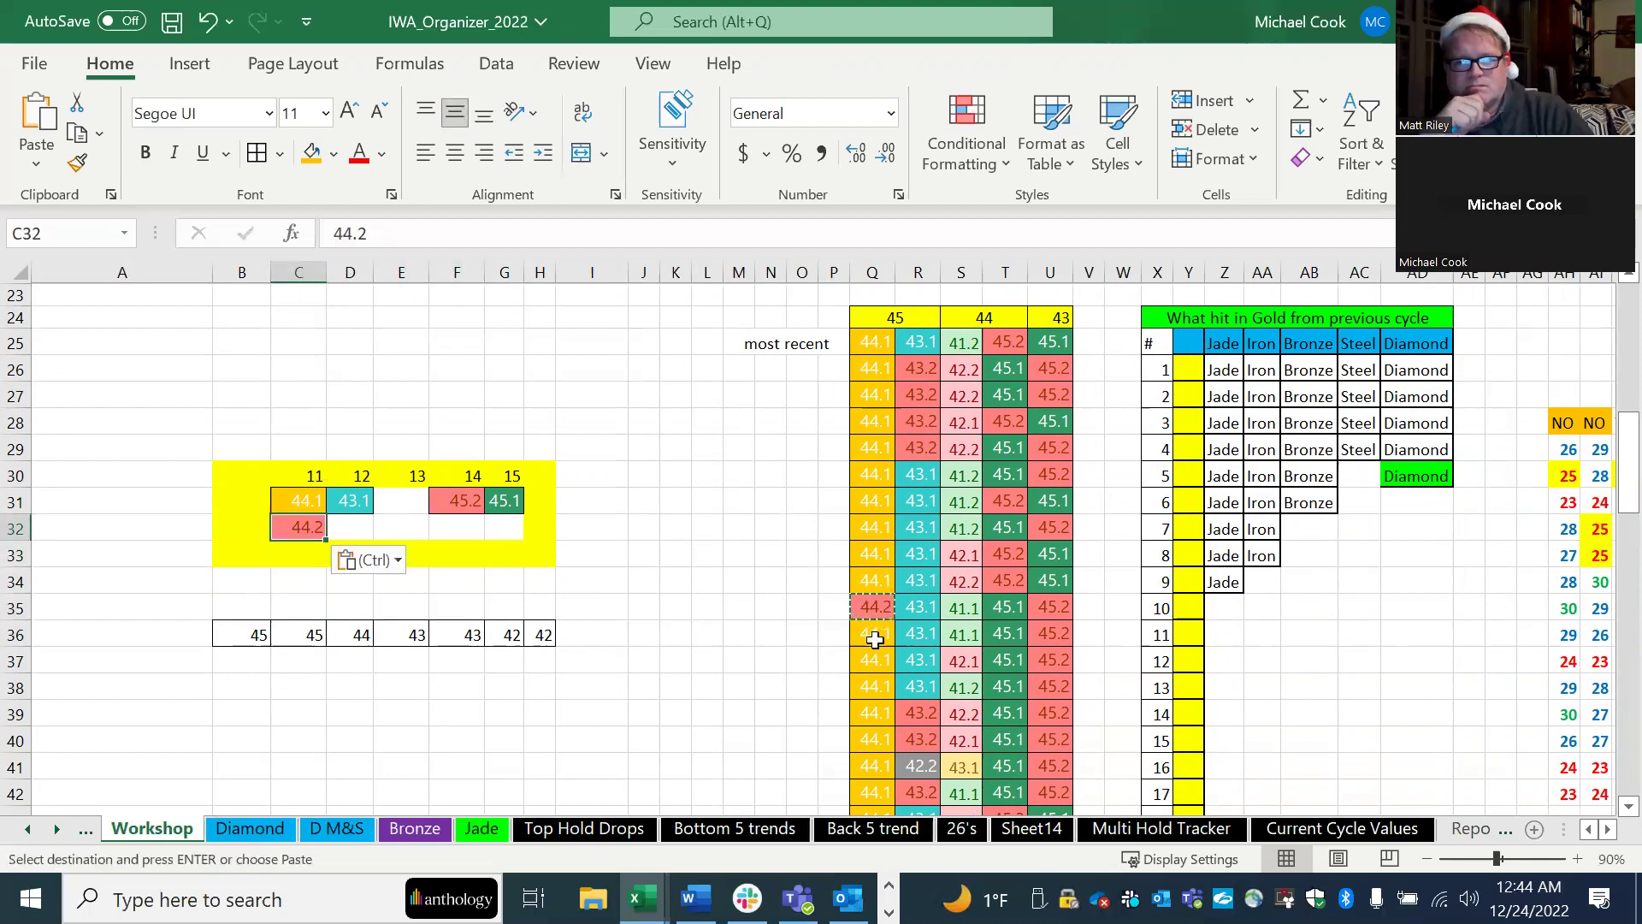
{"action": "scroll", "coordinate": [539, 500], "scroll_direction": "up", "scroll_amount": 2}
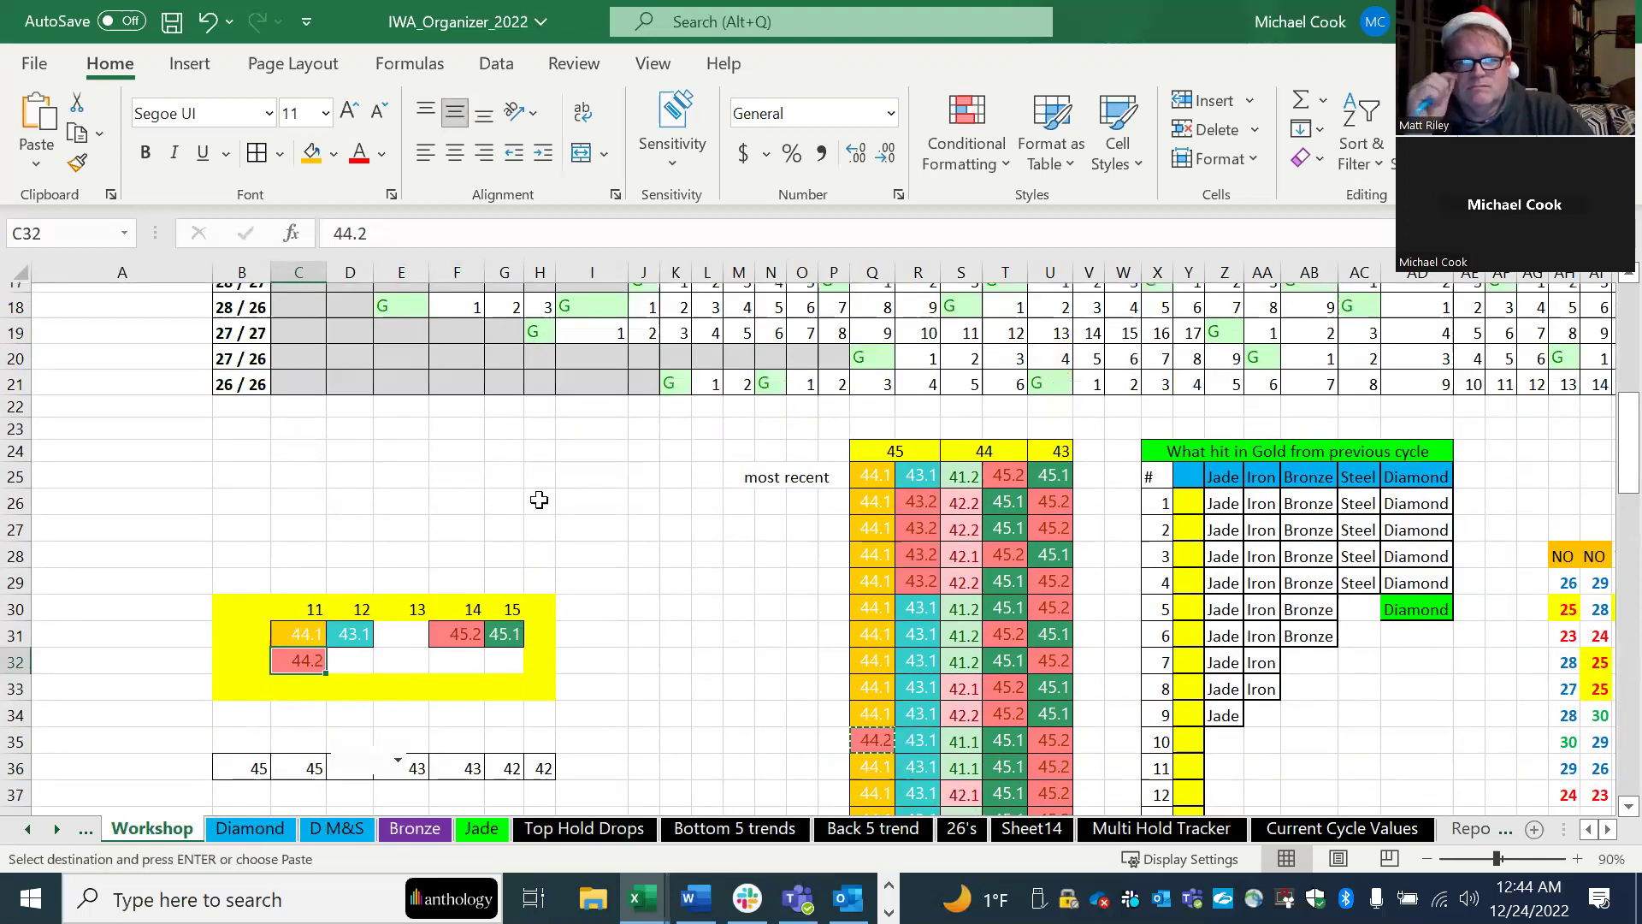
Step: Examine the latest entries in rows 146 and 147 of the Bottom 5 trends sheet
{"action": "scroll", "coordinate": [539, 500], "scroll_direction": "up", "scroll_amount": 5}
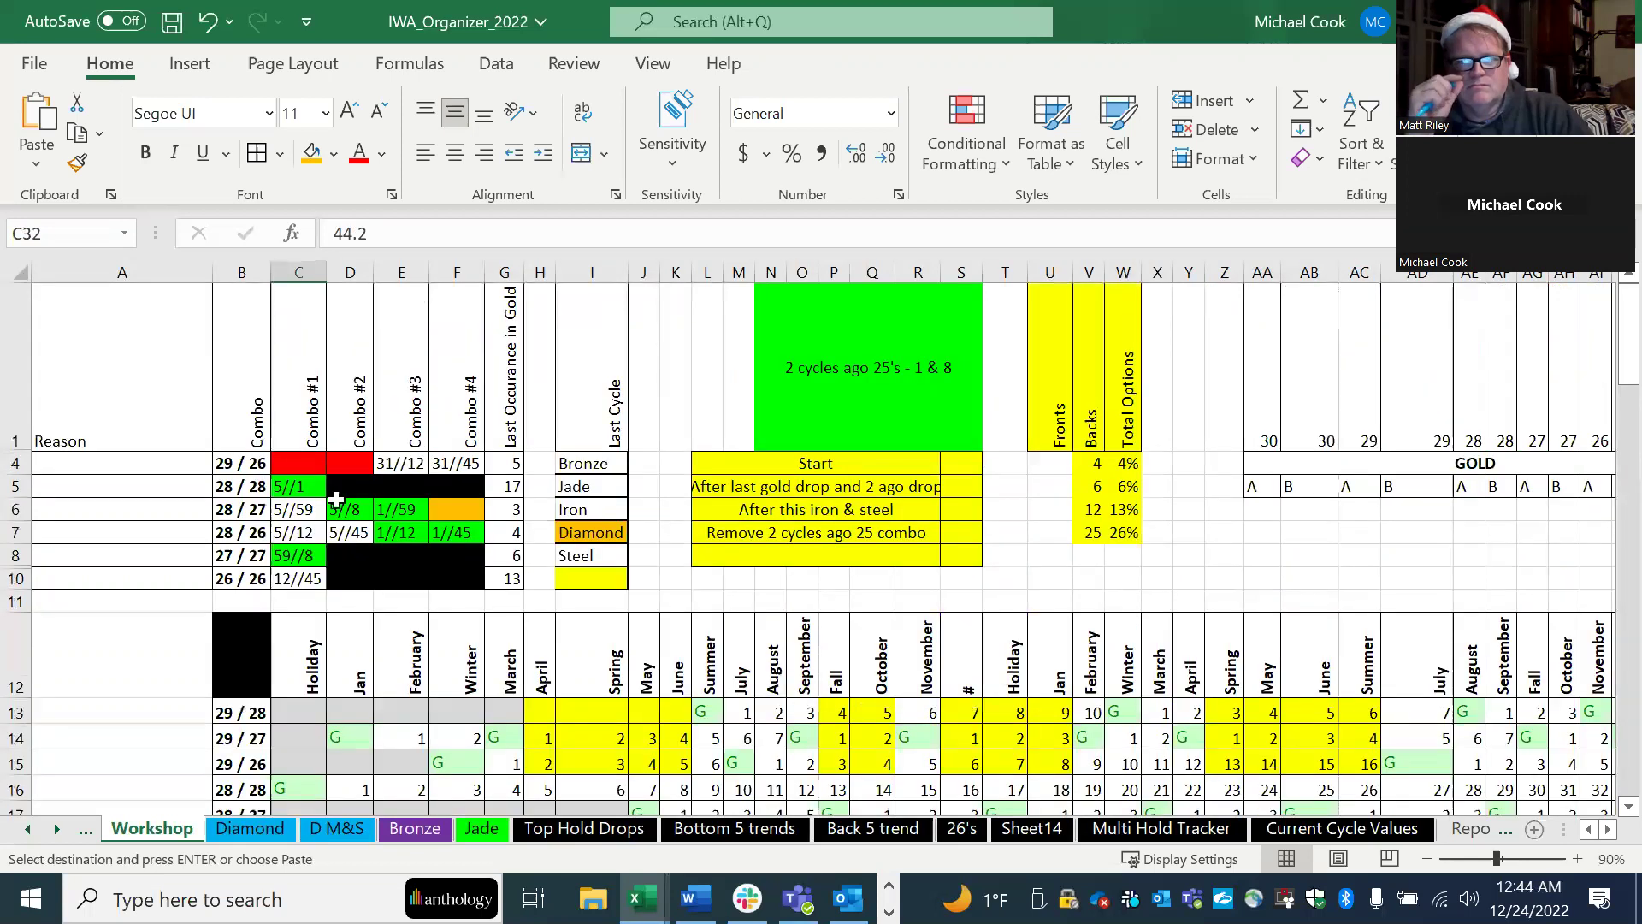
{"action": "scroll", "coordinate": [335, 500], "scroll_direction": "down", "scroll_amount": 8}
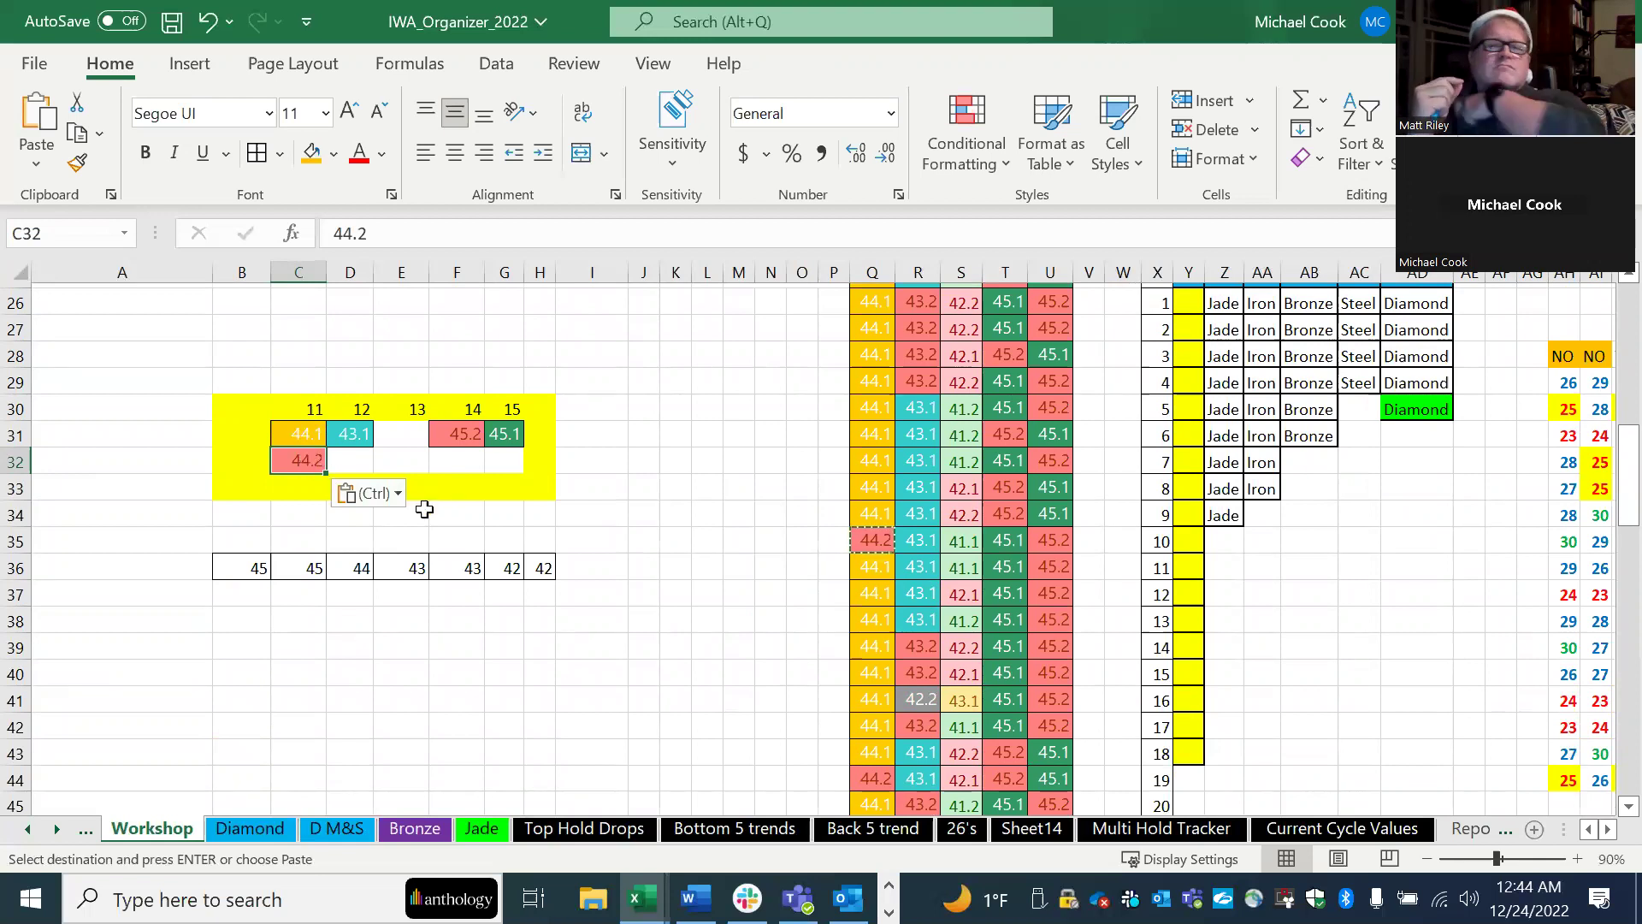
{"action": "scroll", "coordinate": [652, 521], "scroll_direction": "up", "scroll_amount": 2}
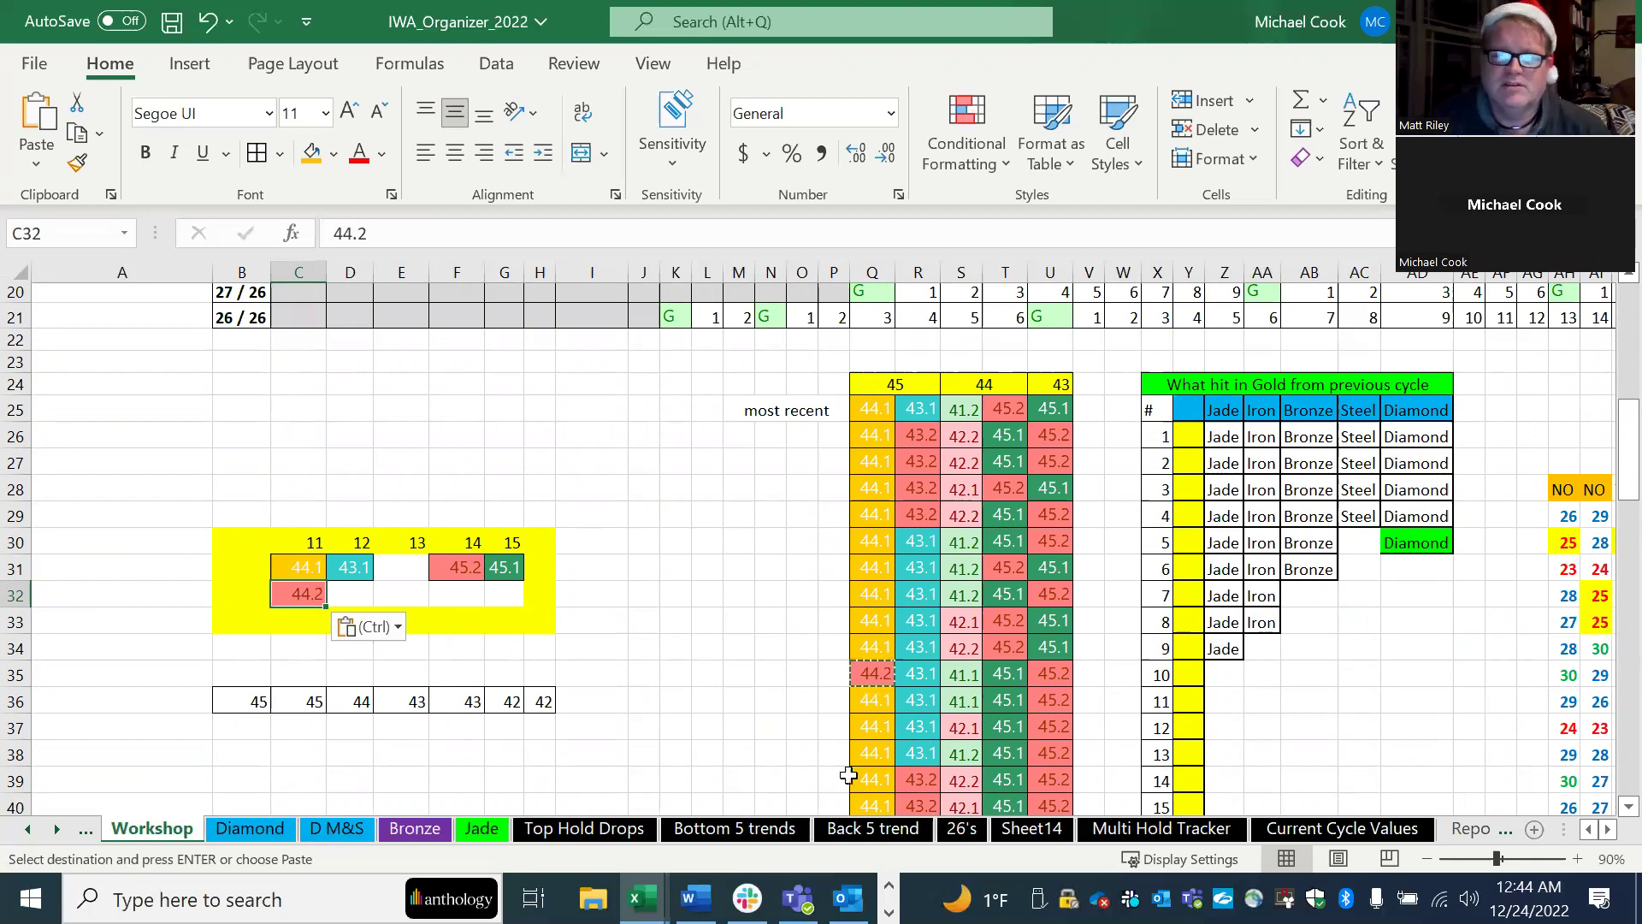
{"action": "left_click", "coordinate": [782, 829]}
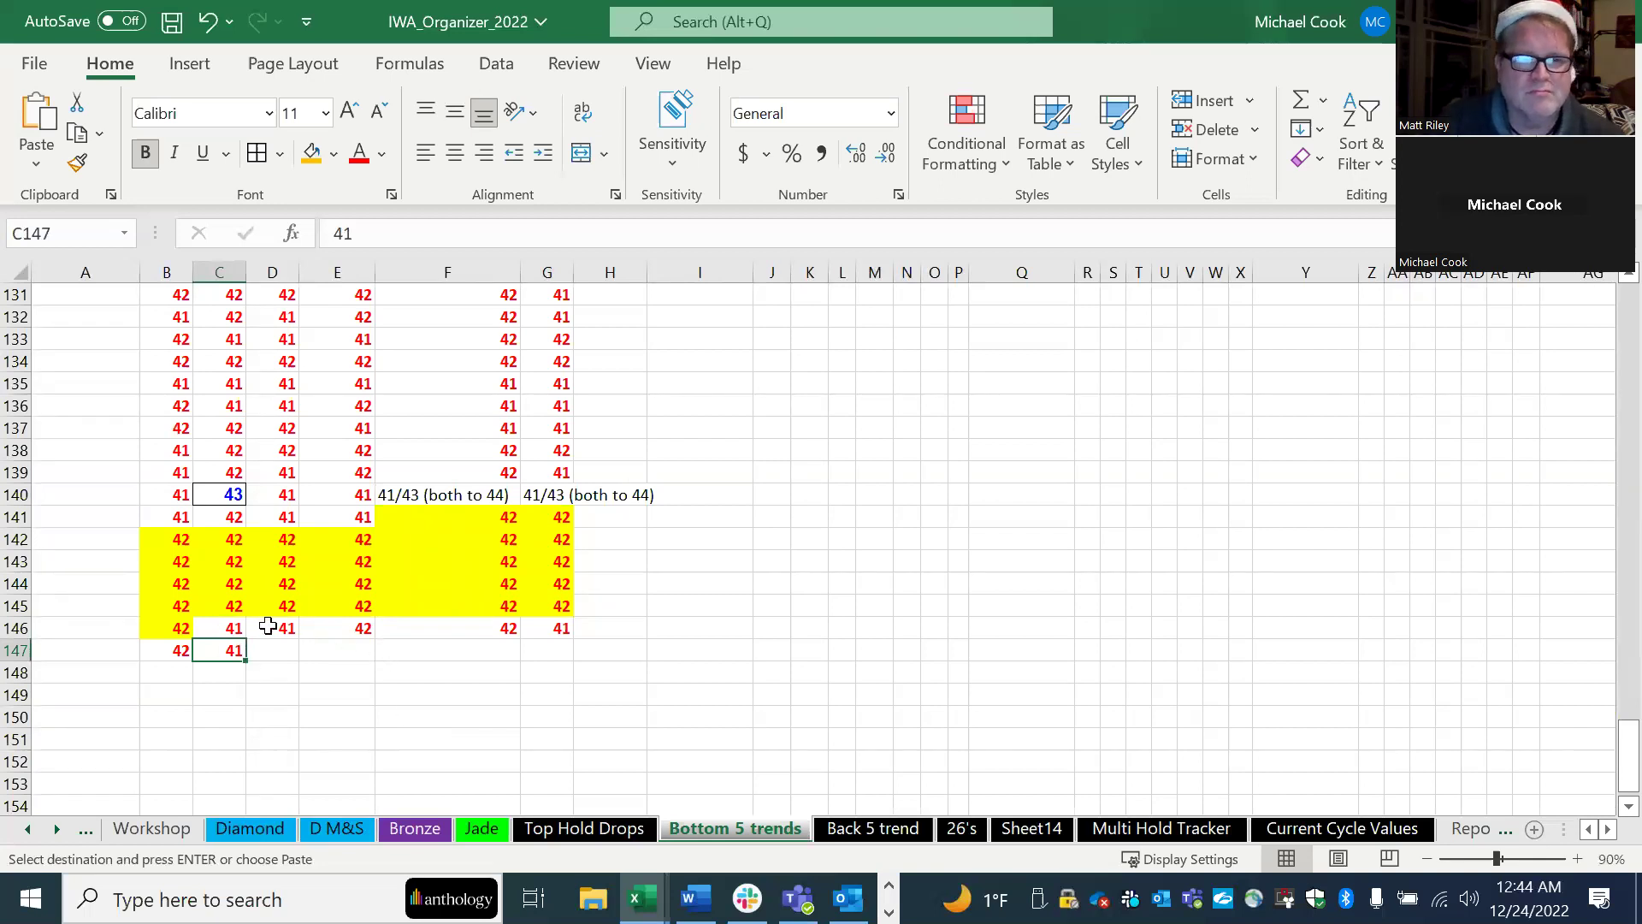
{"action": "left_click", "coordinate": [232, 629]}
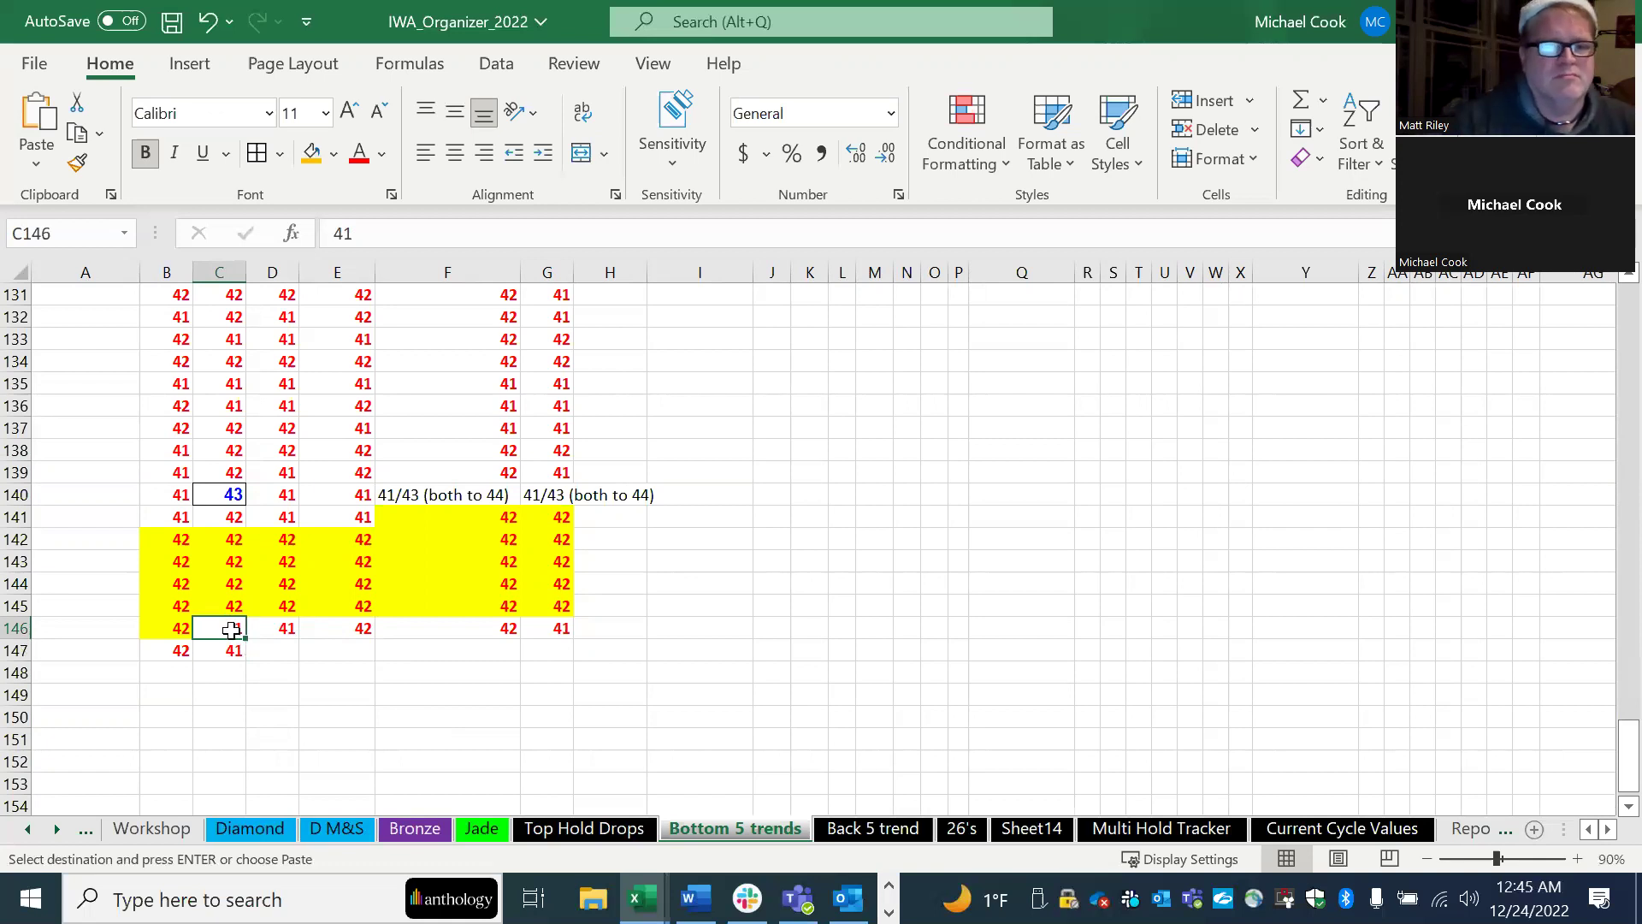
{"action": "left_click", "coordinate": [292, 630]}
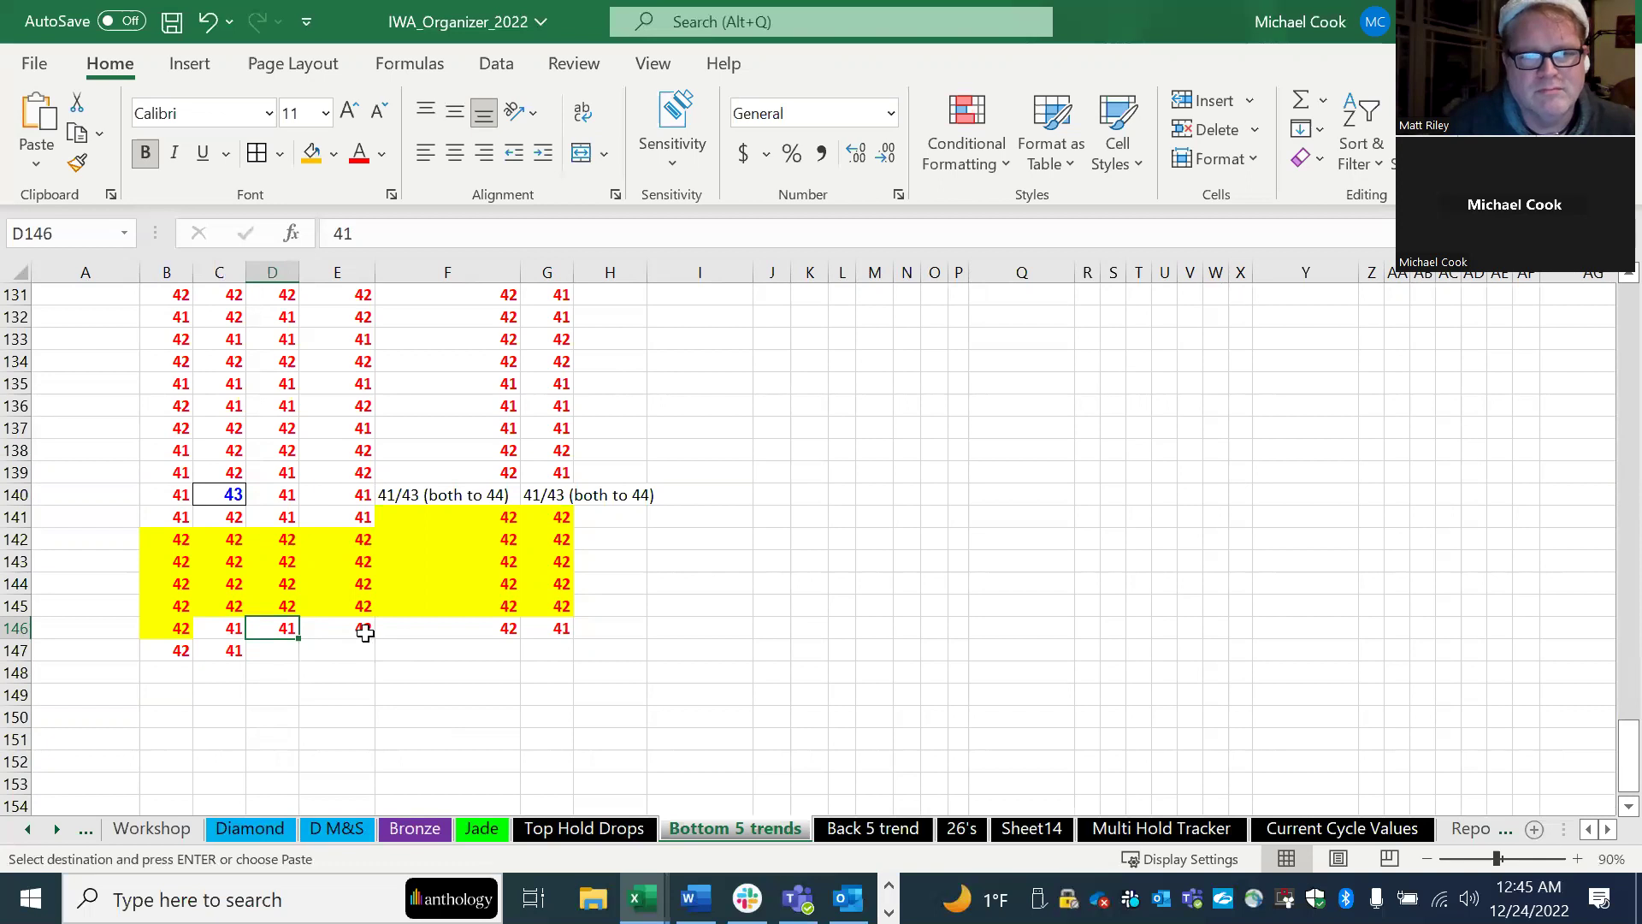
{"action": "left_click", "coordinate": [563, 628]}
{"action": "left_click", "coordinate": [172, 652]}
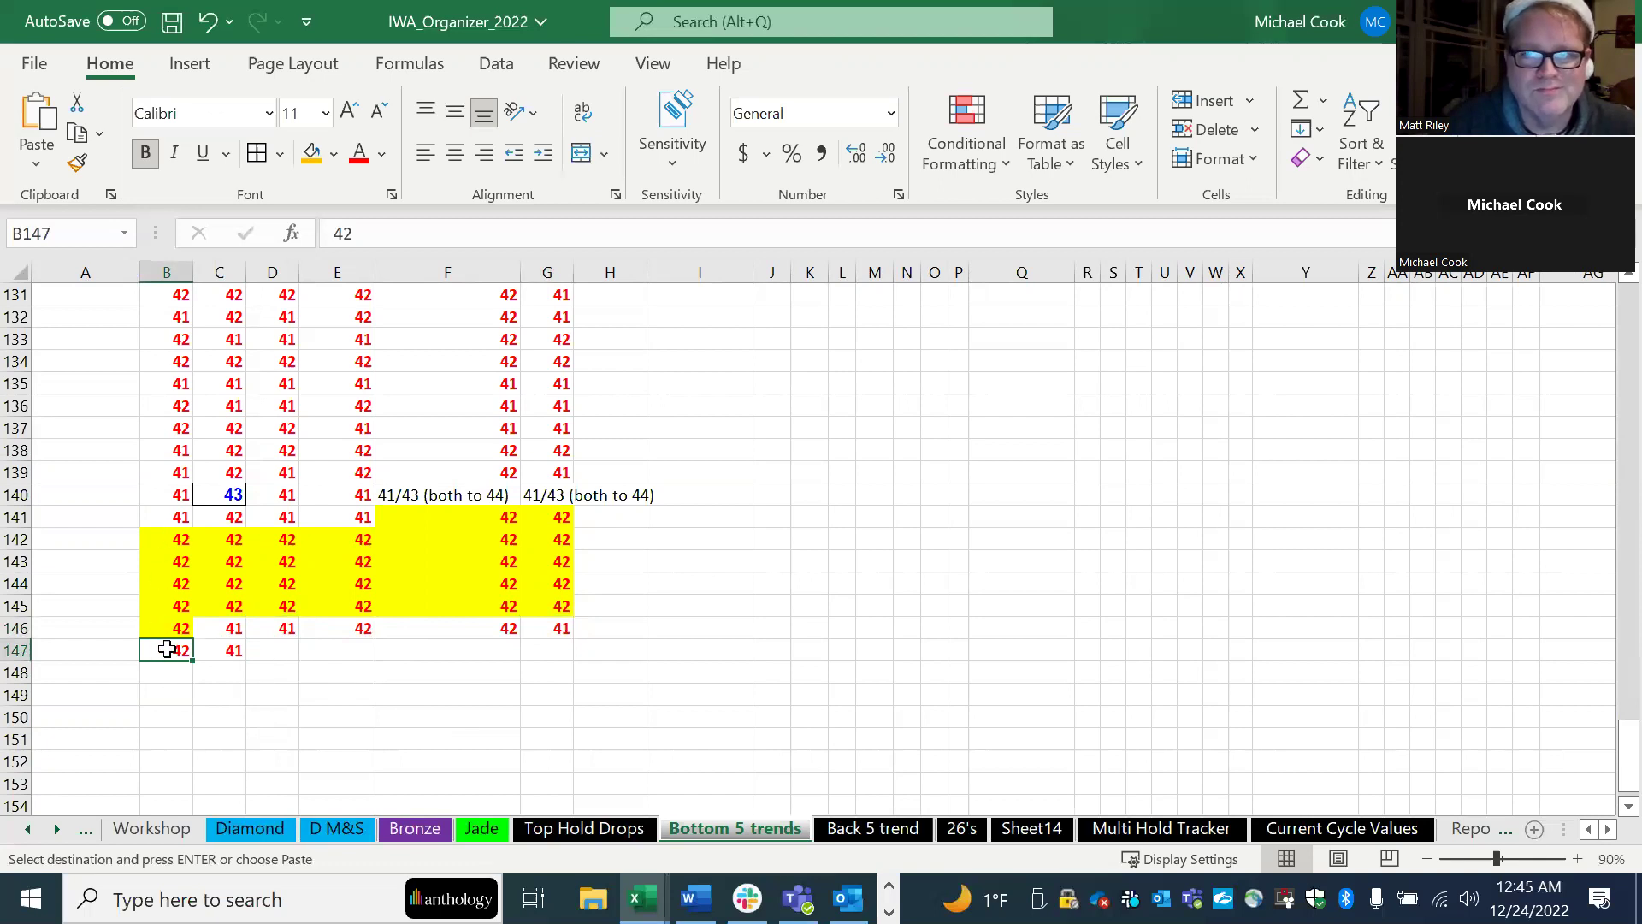
{"action": "left_click", "coordinate": [233, 650]}
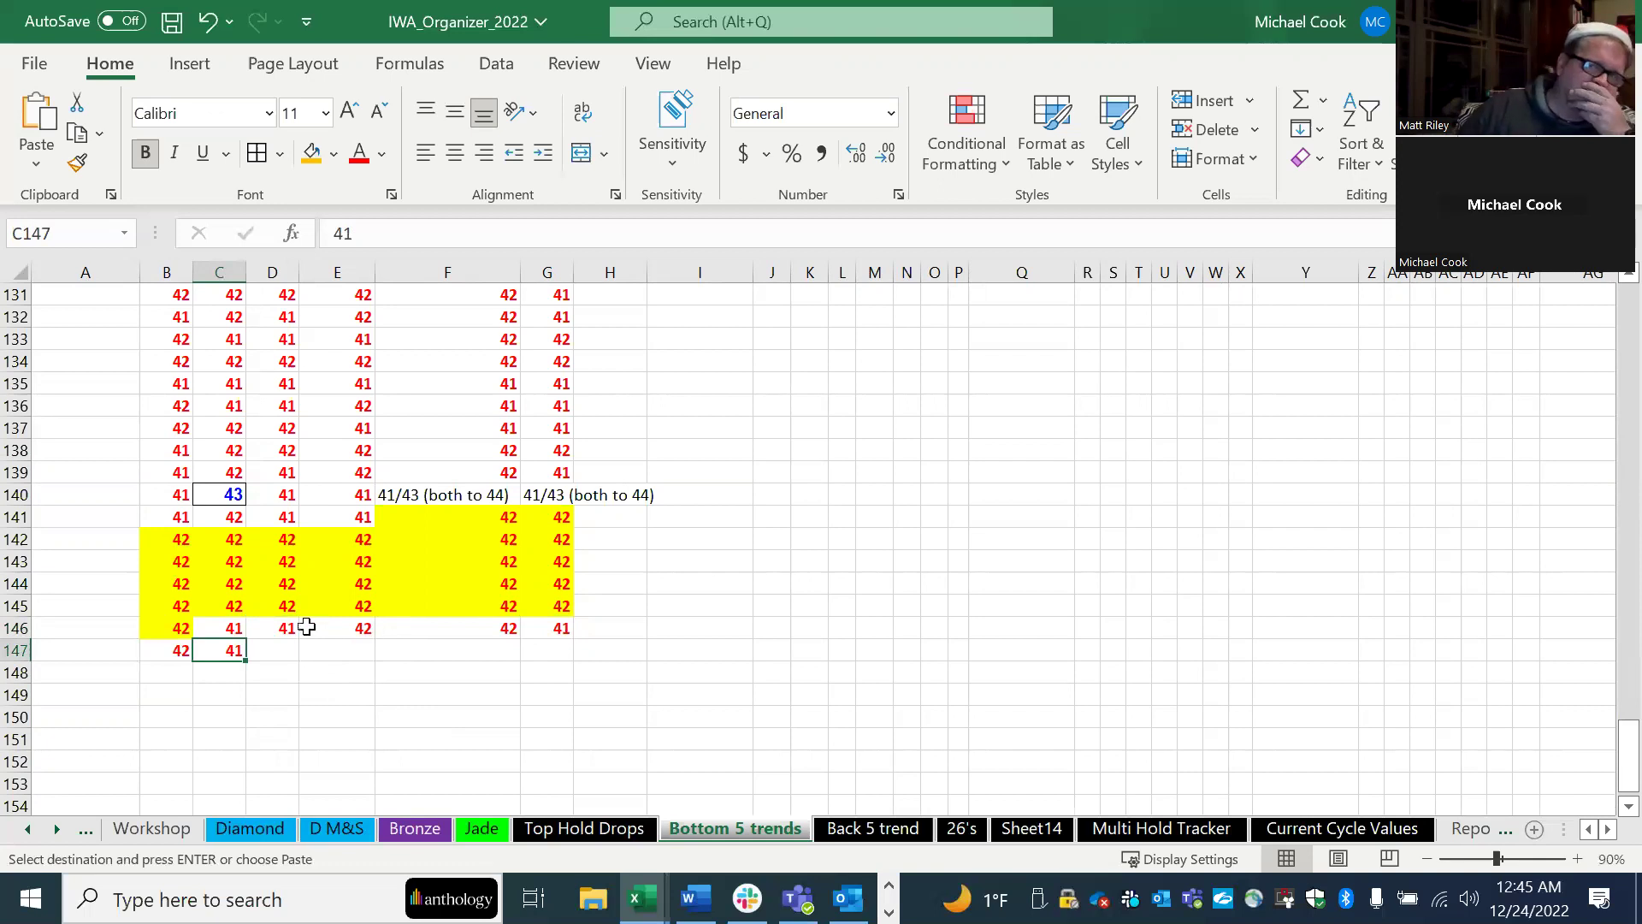
Step: Check the recent runs of 42 in B142:B147, E142:E146 and F141:F146 on the Bottom 5 trends sheet
{"action": "left_click", "coordinate": [182, 537]}
{"action": "left_click_drag", "start_coordinate": [182, 537], "coordinate": [182, 648]}
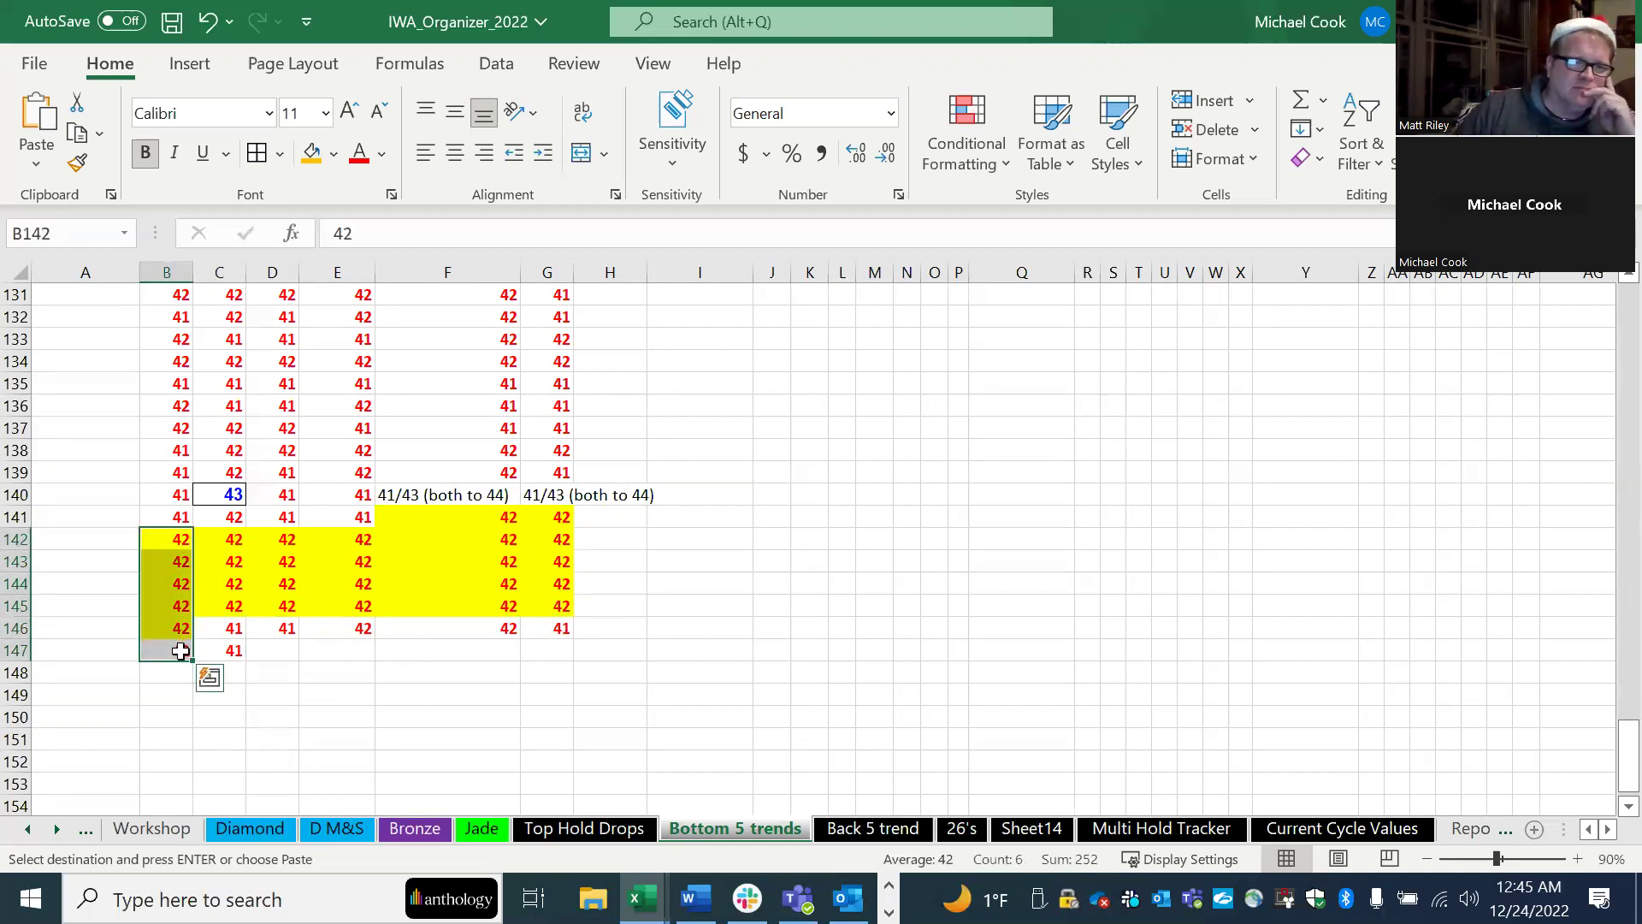
{"action": "left_click_drag", "start_coordinate": [361, 539], "coordinate": [362, 631]}
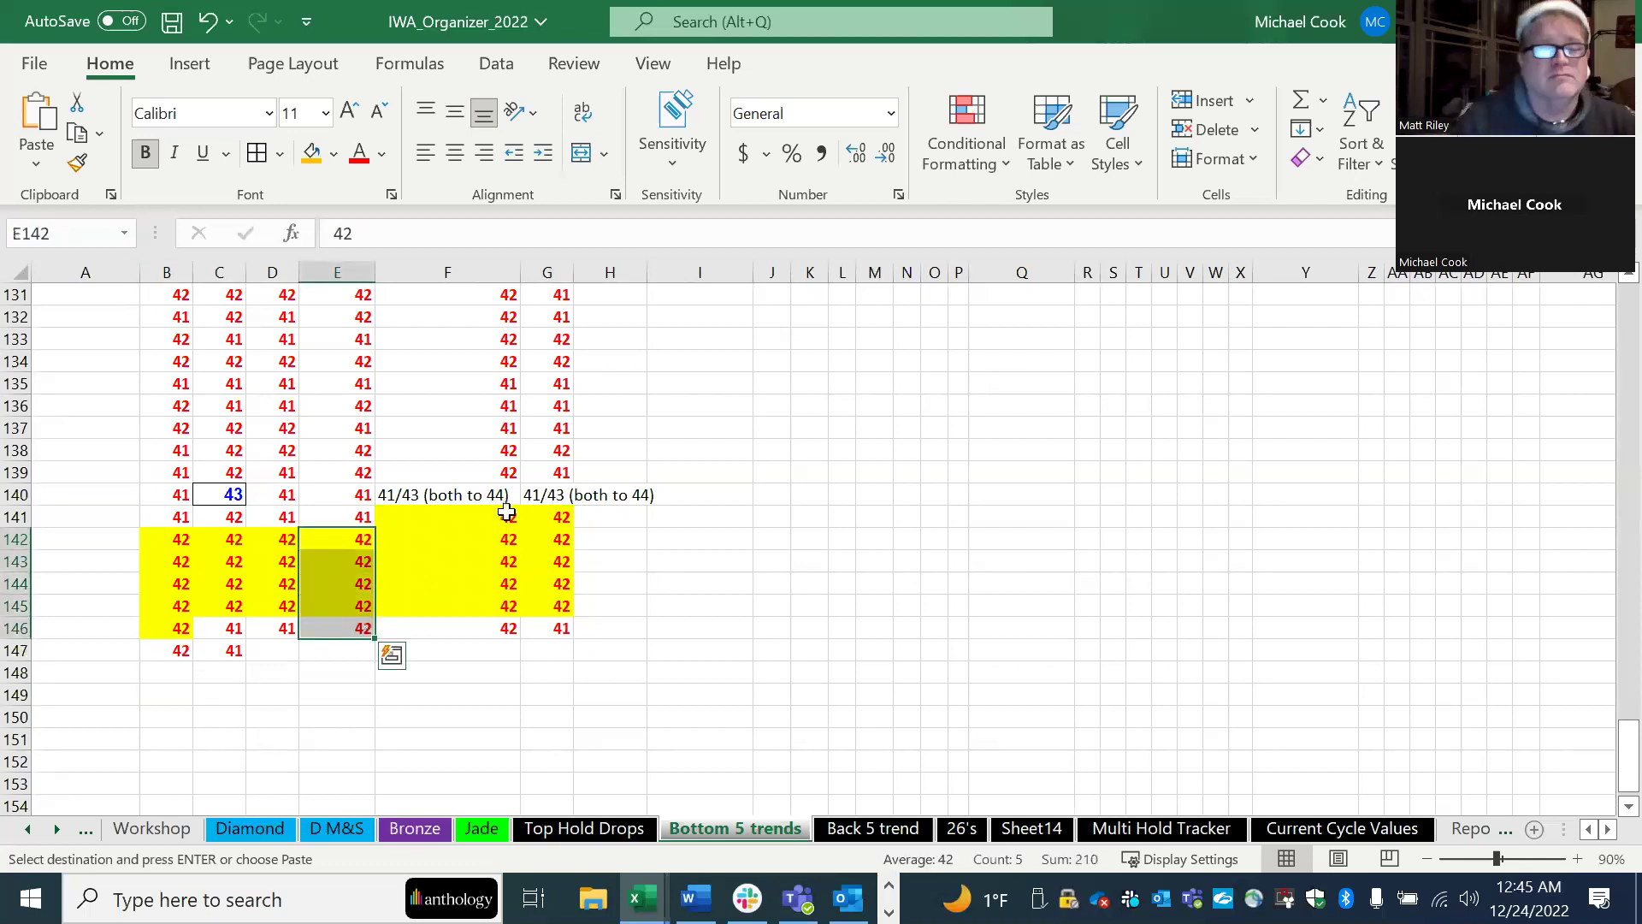
{"action": "left_click_drag", "start_coordinate": [507, 511], "coordinate": [513, 628]}
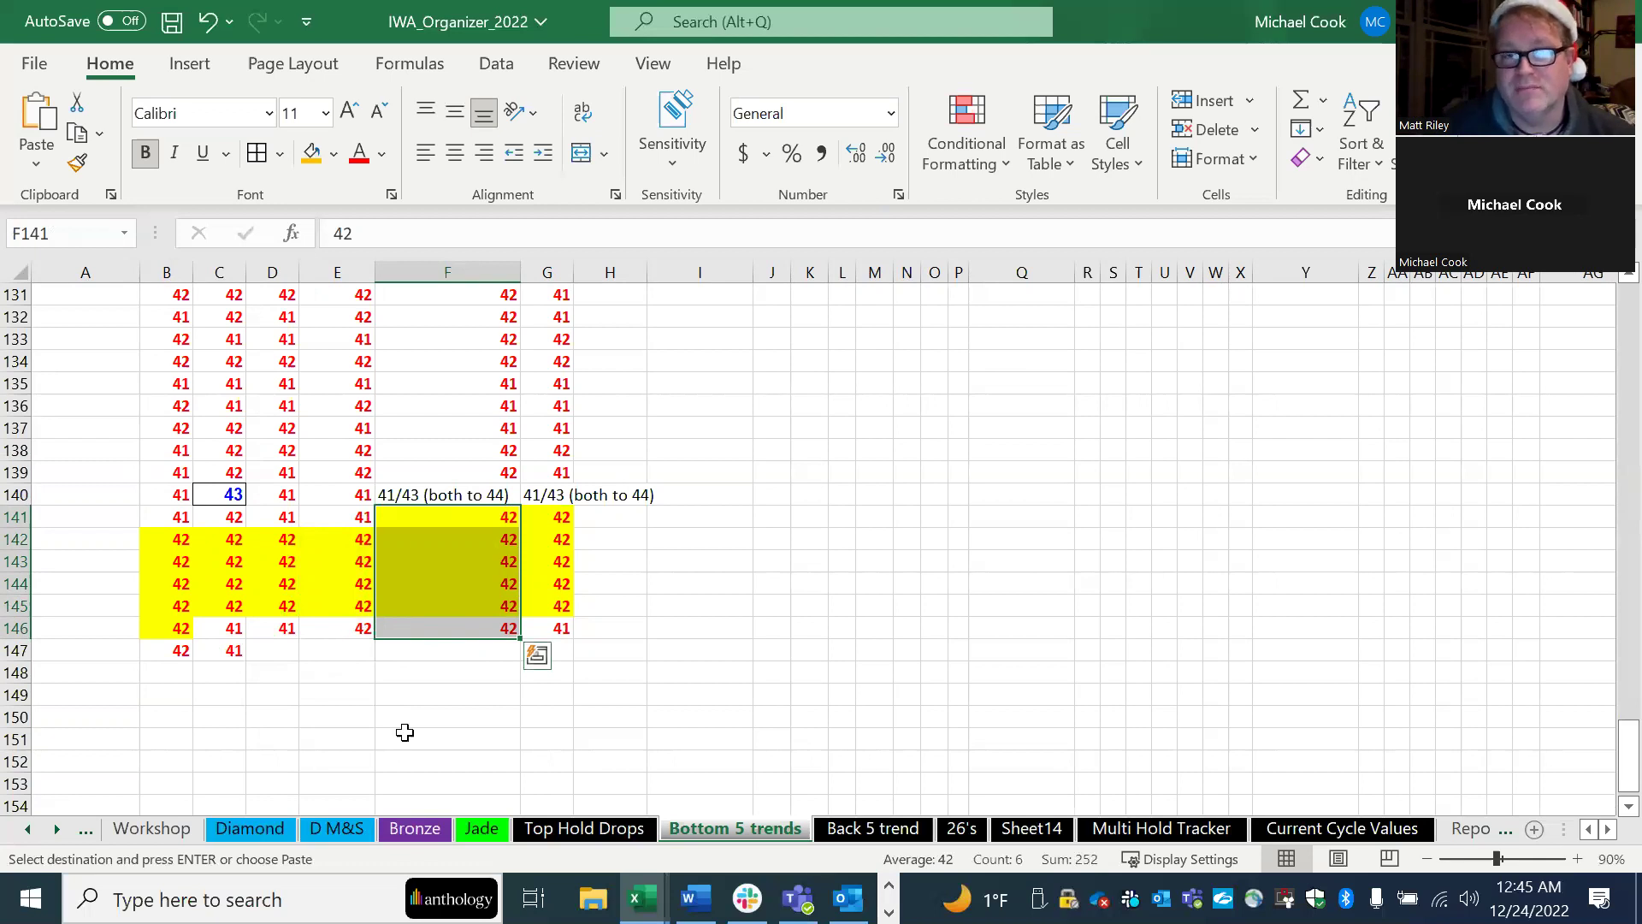
Step: Return to the Workshop sheet and examine column S of the trend table down to row 51, checking S45, S46 and R46
{"action": "left_click", "coordinate": [27, 828]}
{"action": "left_click", "coordinate": [27, 828]}
{"action": "left_click", "coordinate": [28, 828]}
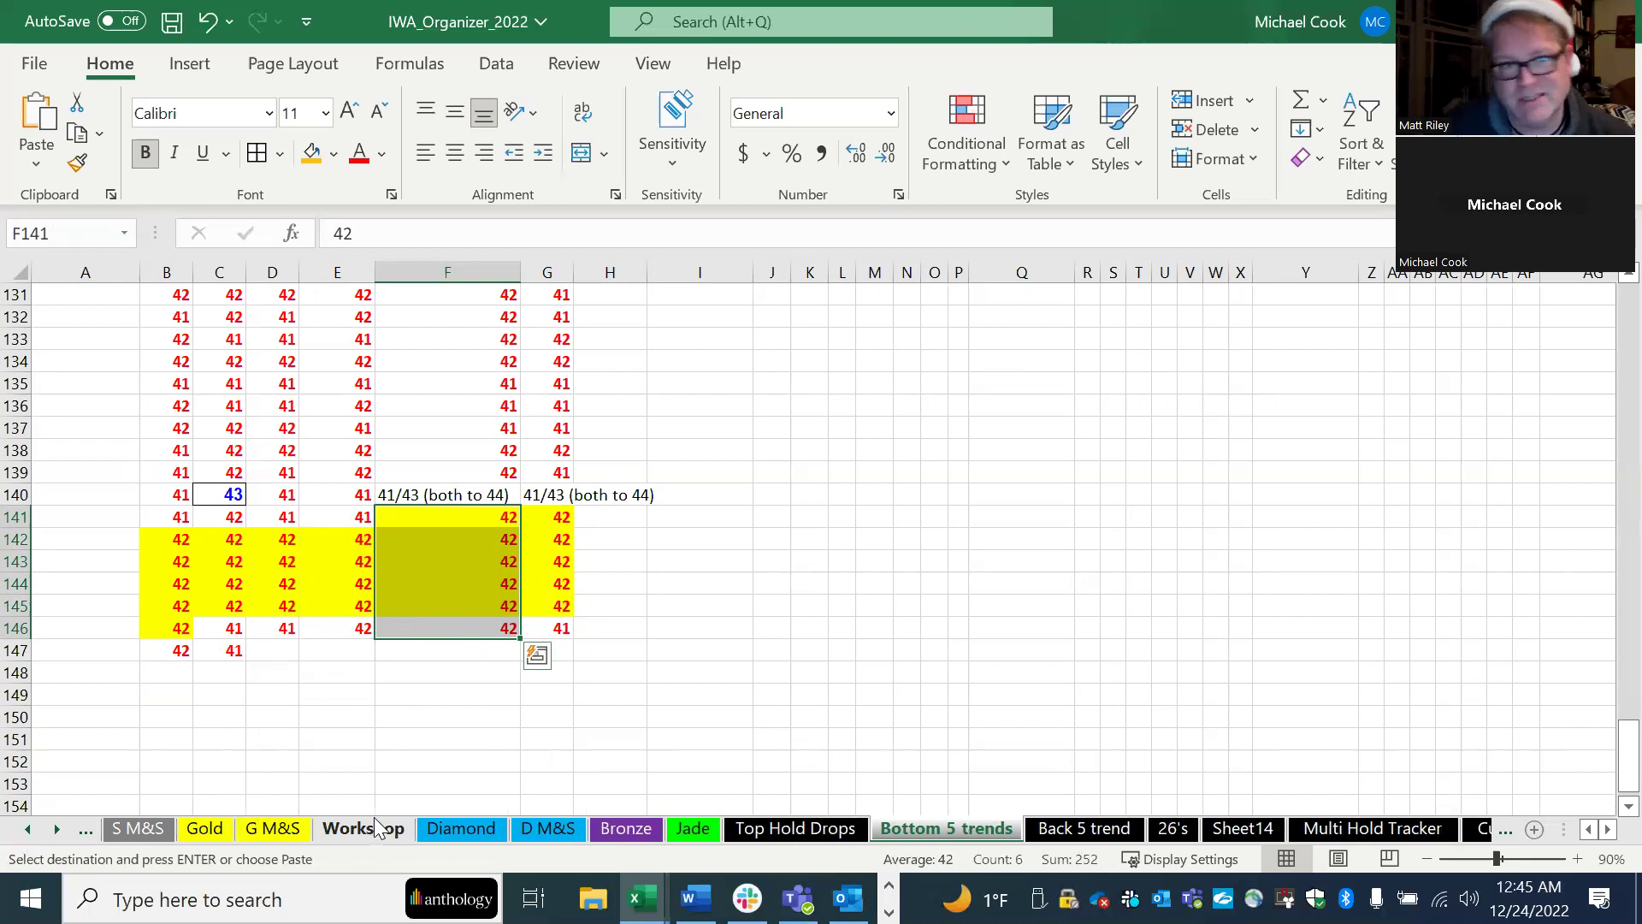
{"action": "key", "text": "ctrl+v"}
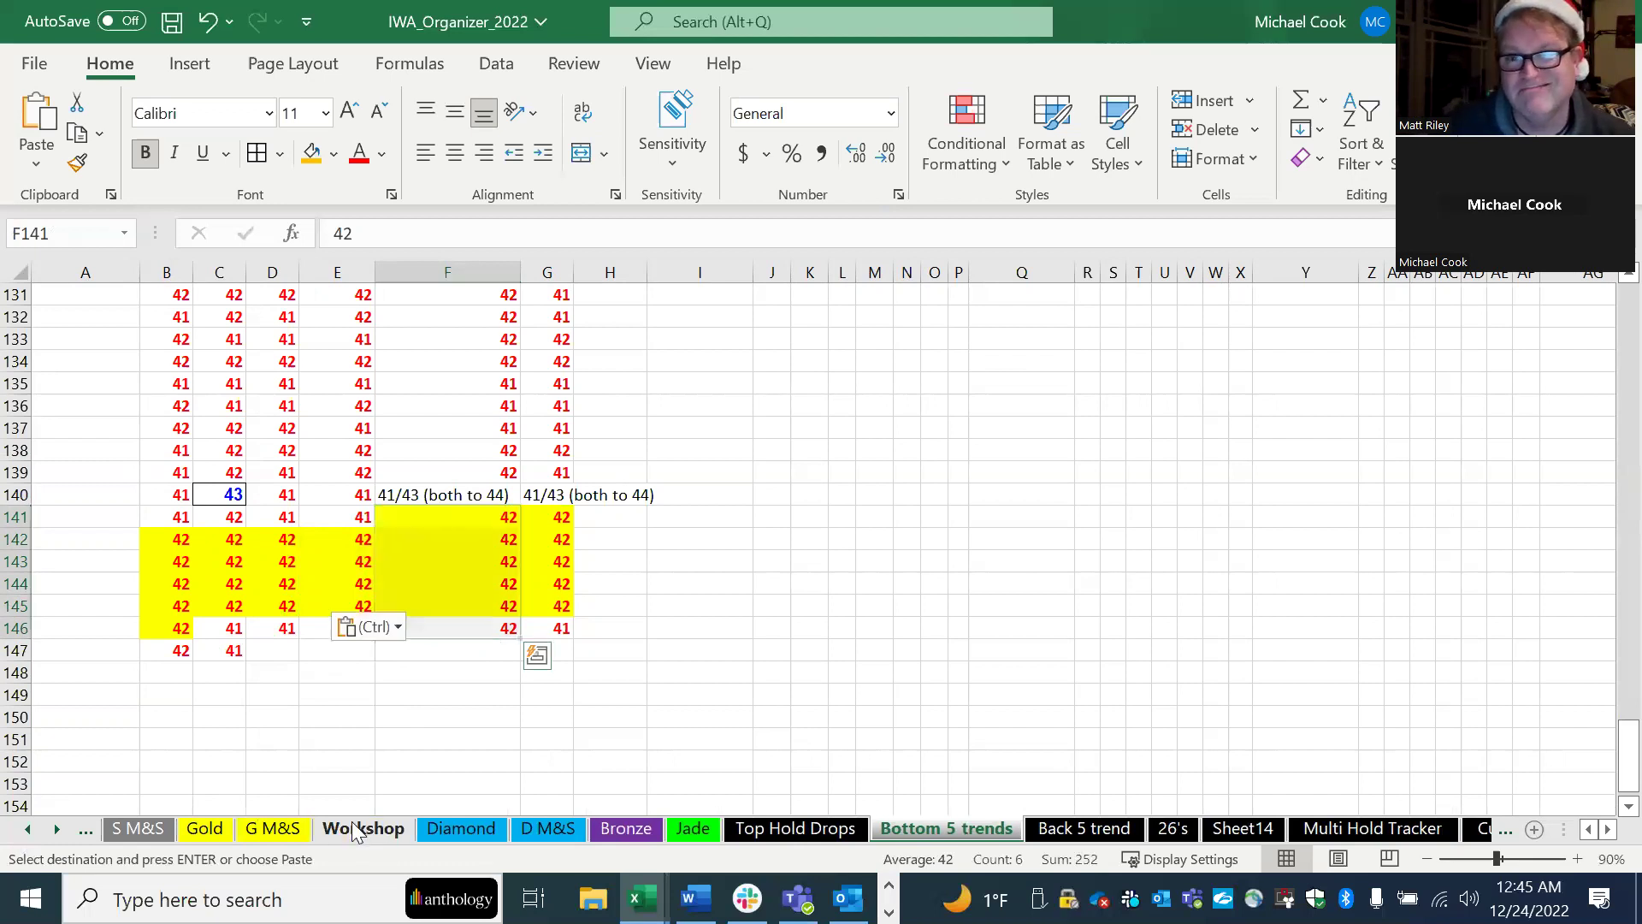
{"action": "left_click", "coordinate": [357, 828]}
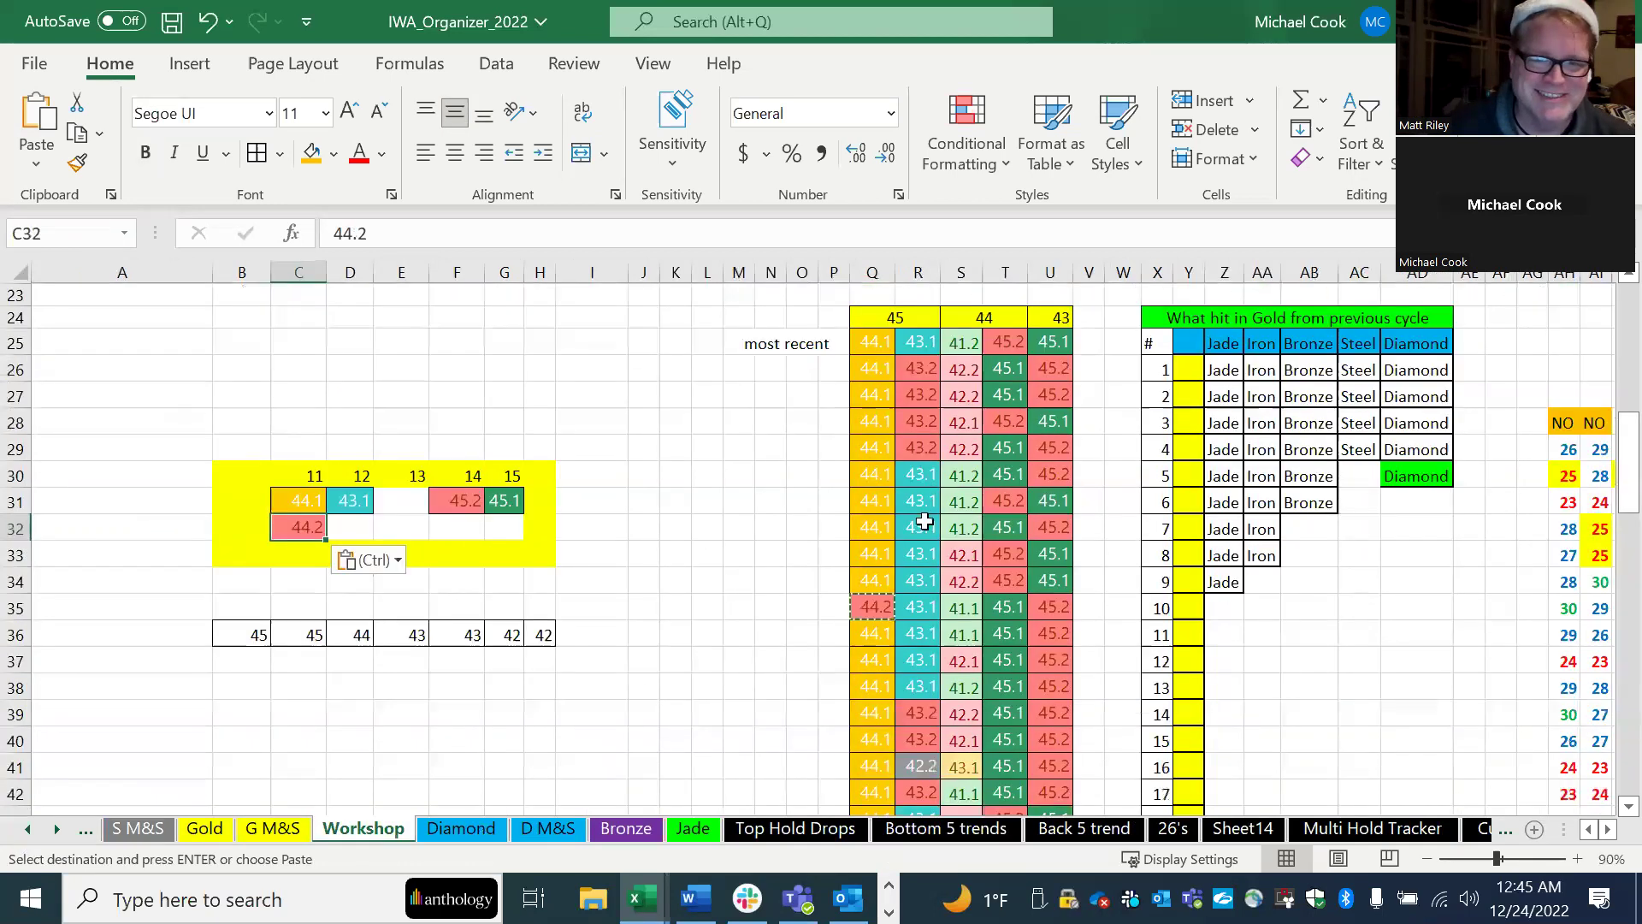
{"action": "scroll", "coordinate": [981, 497], "scroll_direction": "down", "scroll_amount": 1}
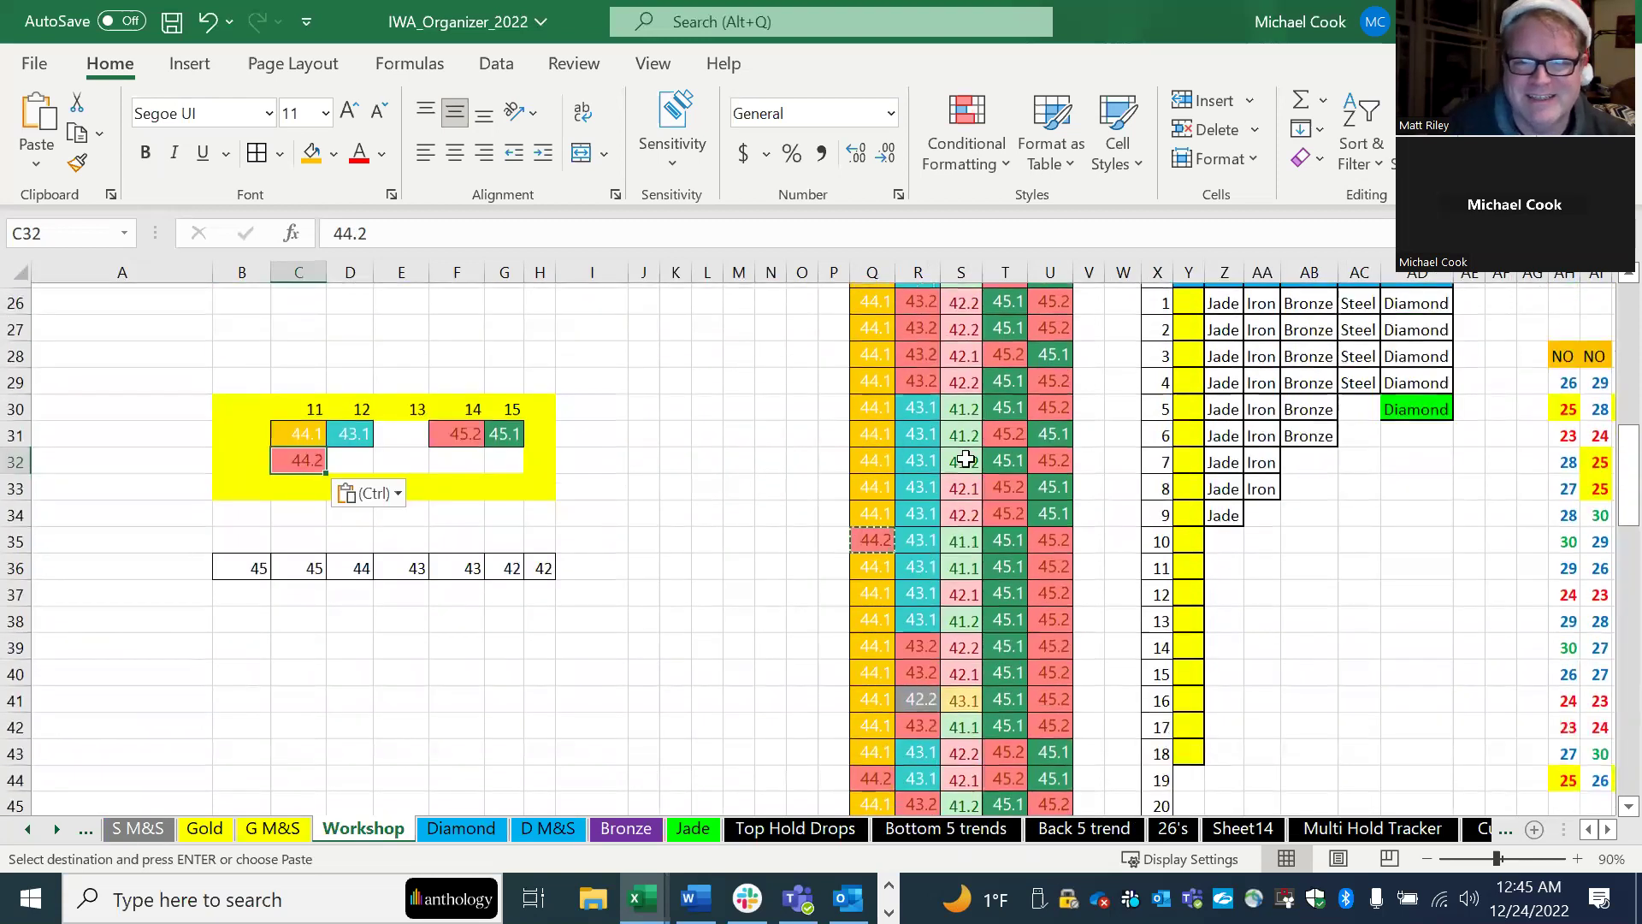
{"action": "scroll", "coordinate": [965, 459], "scroll_direction": "up", "scroll_amount": 2}
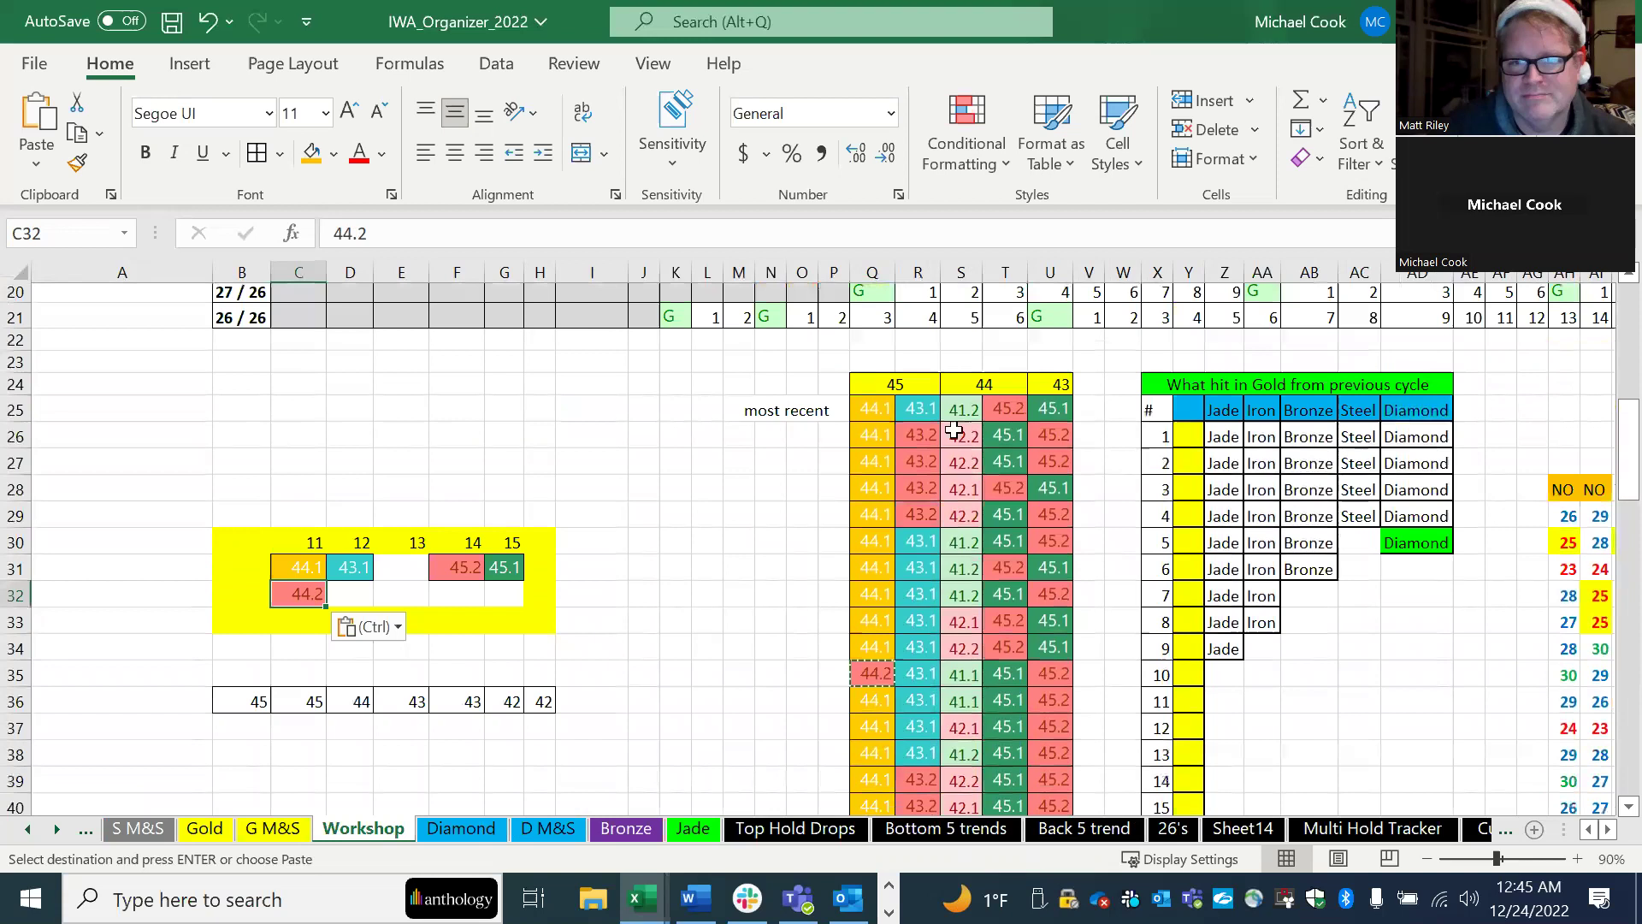
{"action": "scroll", "coordinate": [965, 565], "scroll_direction": "down", "scroll_amount": 2}
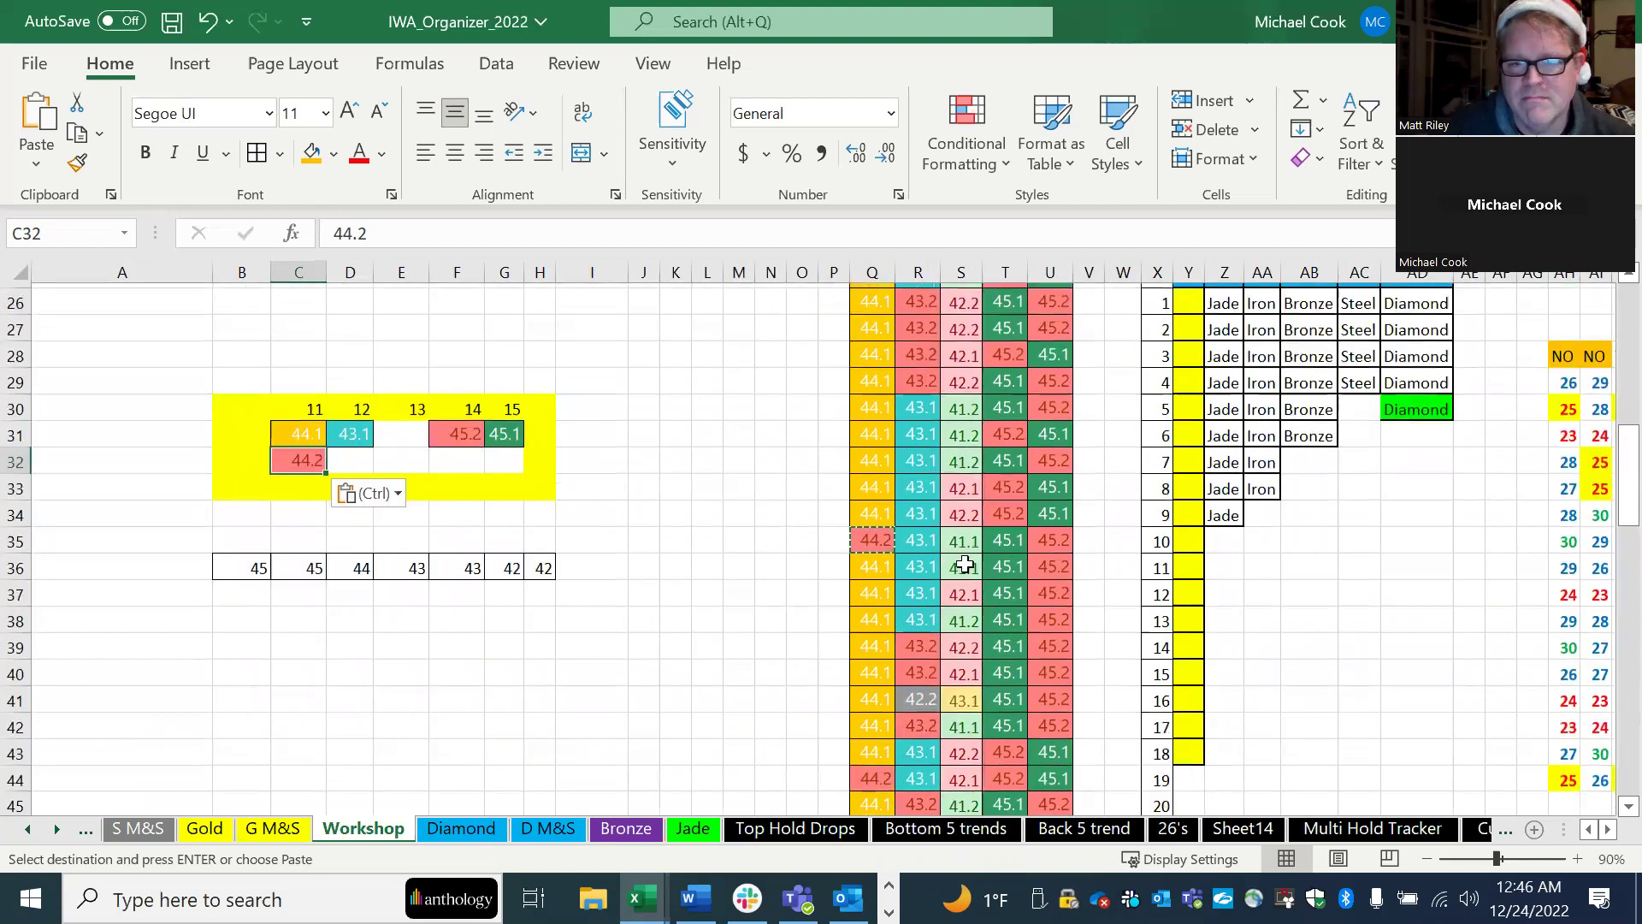
{"action": "scroll", "coordinate": [965, 564], "scroll_direction": "down", "scroll_amount": 1}
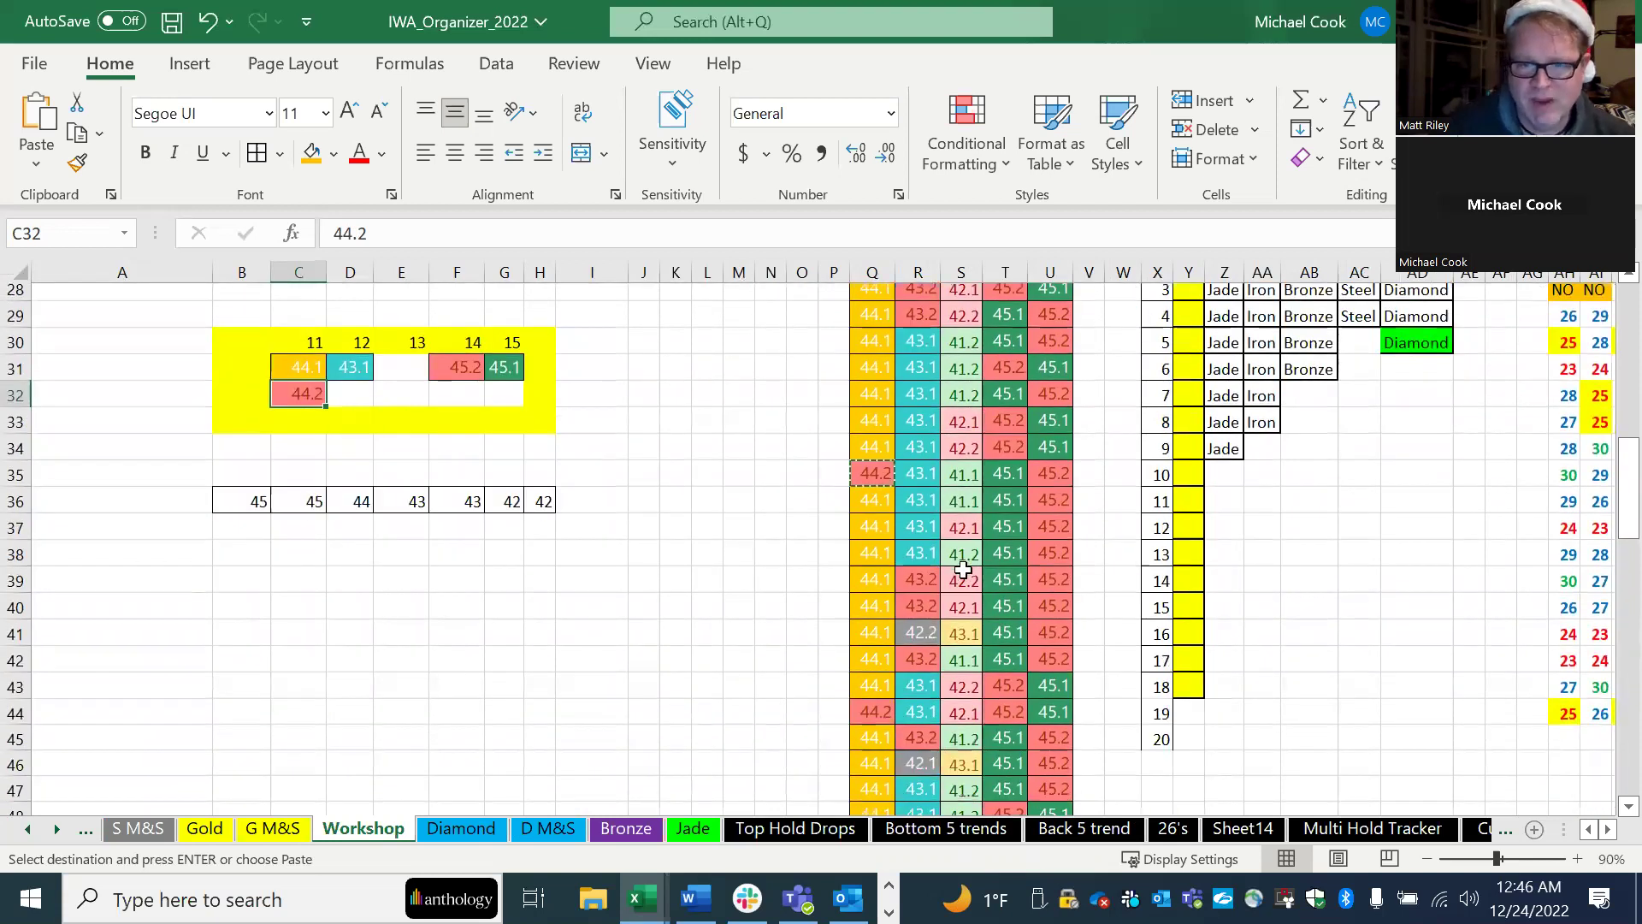
{"action": "scroll", "coordinate": [964, 568], "scroll_direction": "down", "scroll_amount": 2}
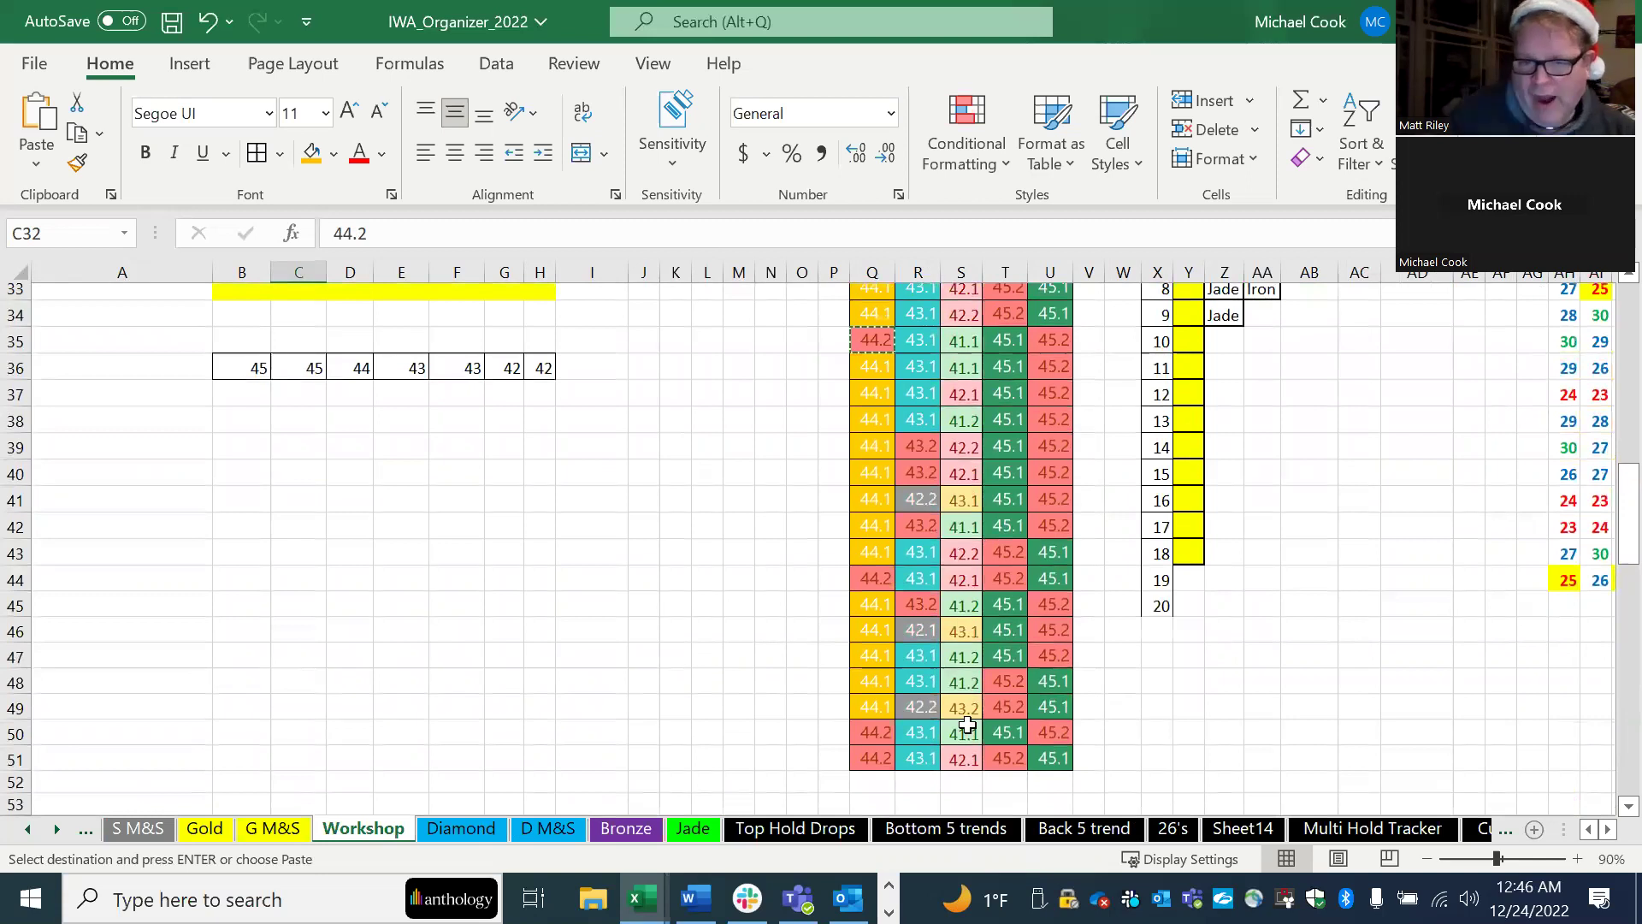
{"action": "left_click", "coordinate": [967, 726]}
{"action": "left_click", "coordinate": [964, 604]}
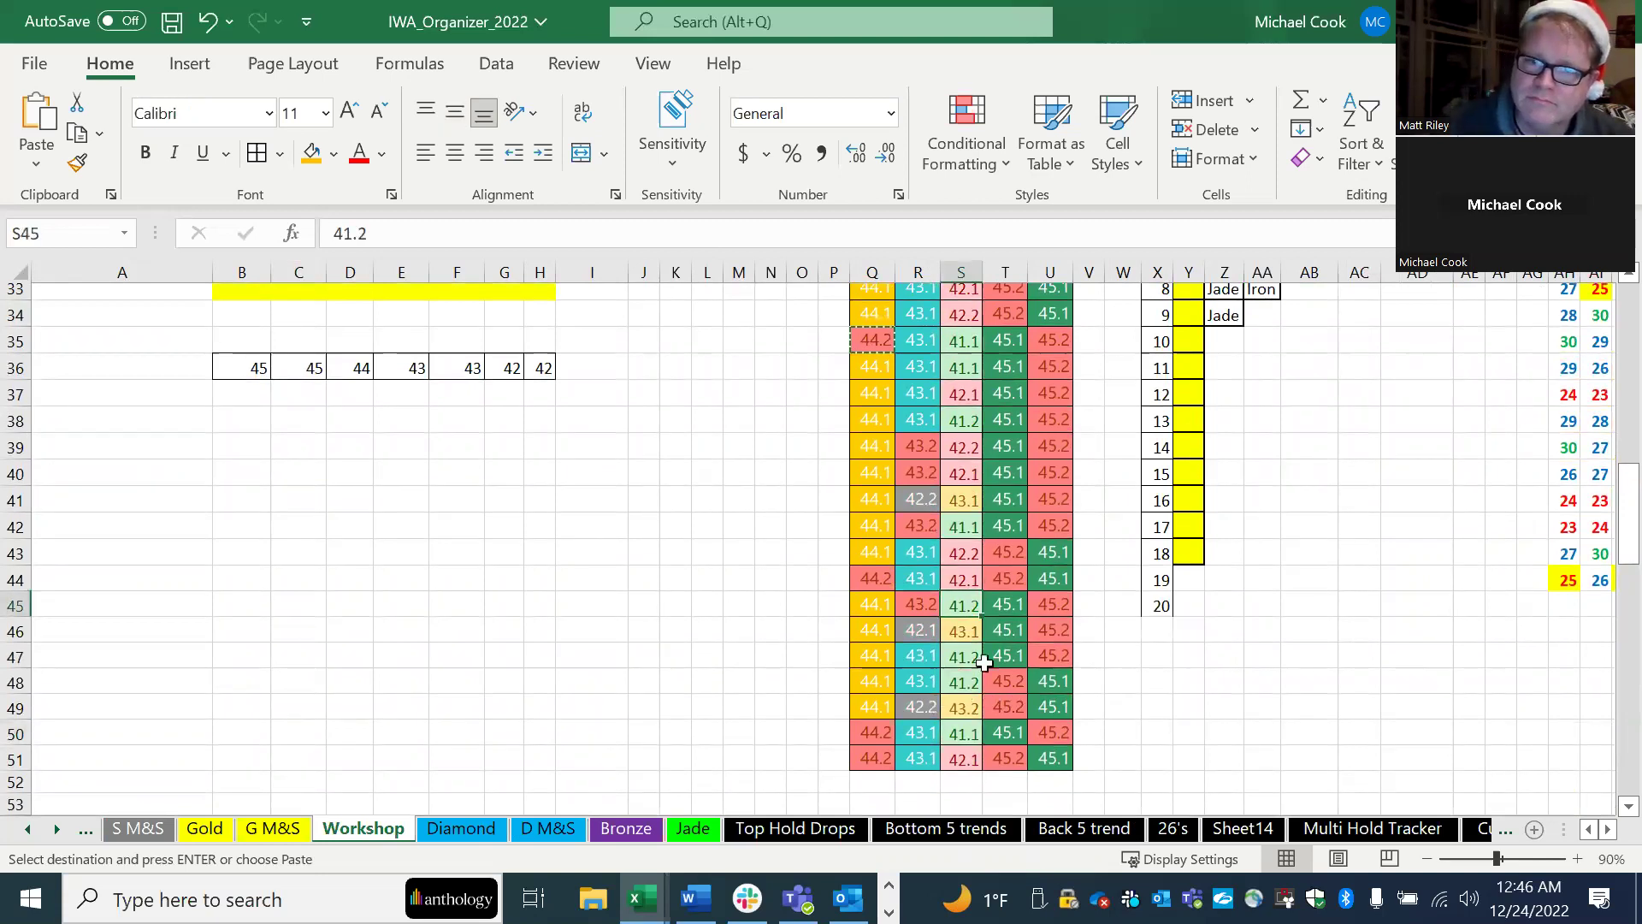
{"action": "left_click", "coordinate": [963, 630]}
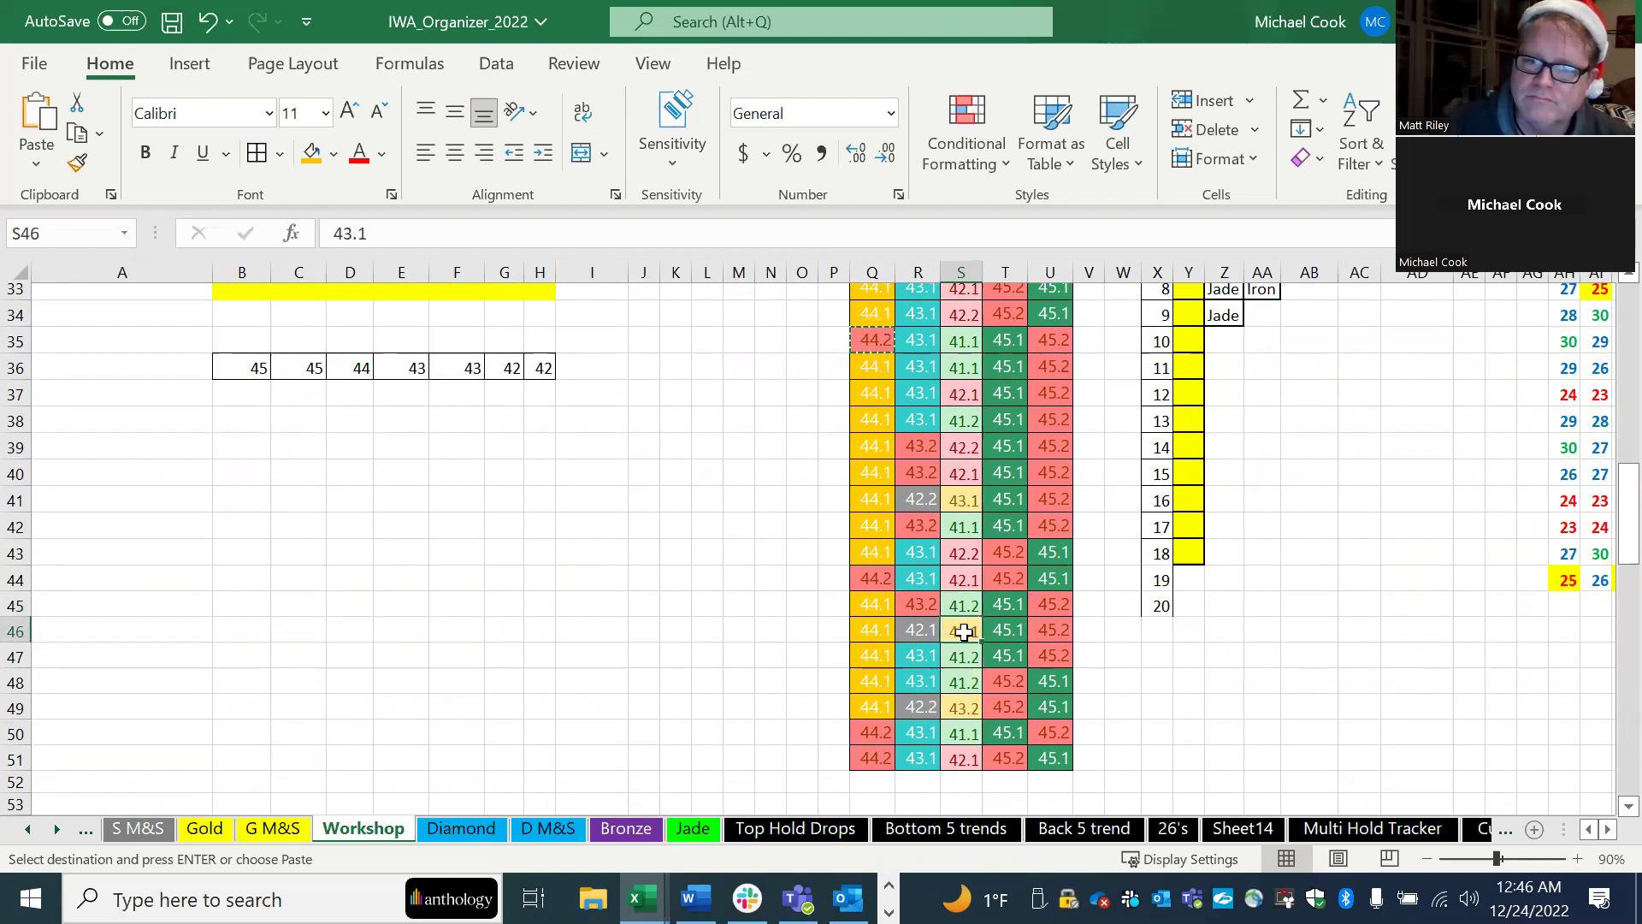
{"action": "left_click", "coordinate": [913, 630]}
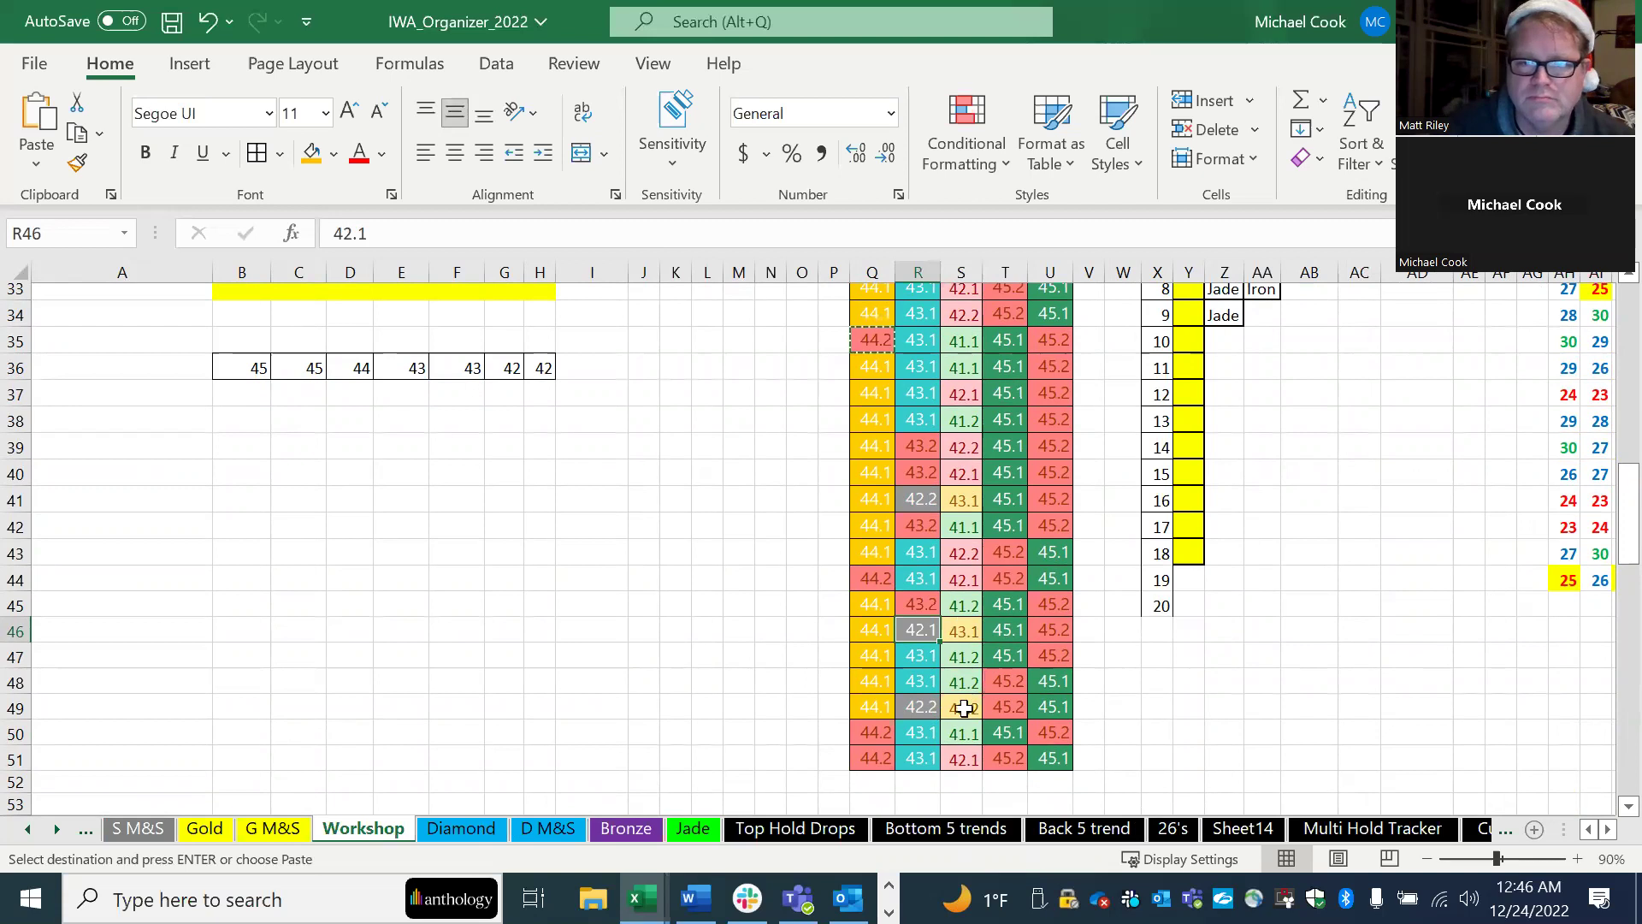
Step: Review column S of the trend table from S38 back up to its most recent cell S25
{"action": "scroll", "coordinate": [974, 616], "scroll_direction": "up", "scroll_amount": 1}
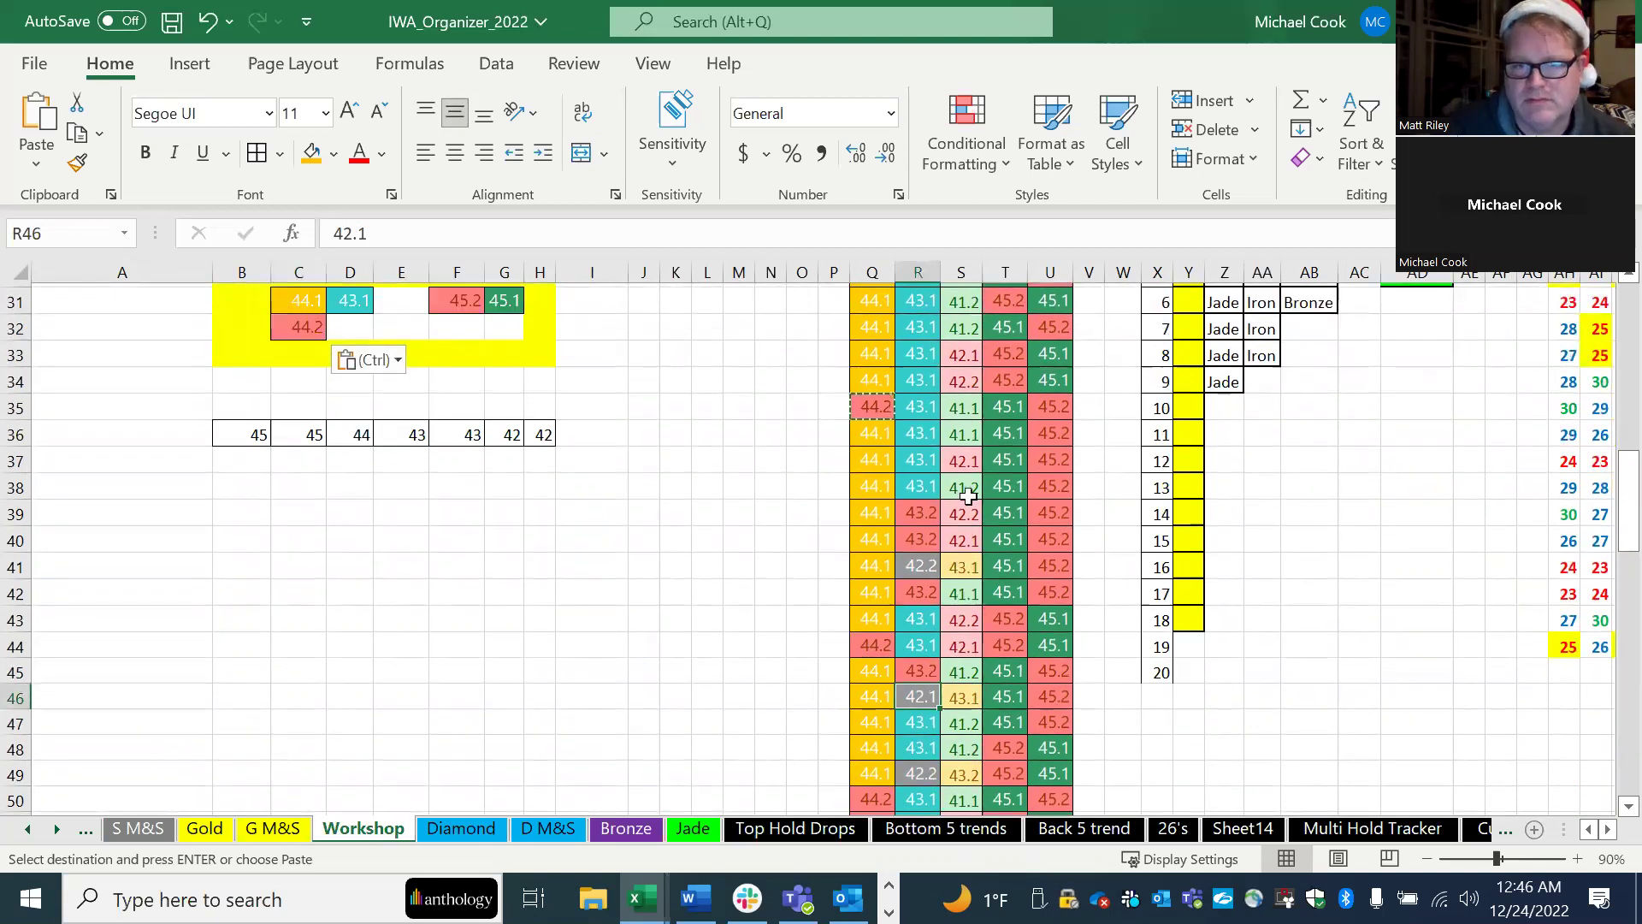
{"action": "scroll", "coordinate": [973, 505], "scroll_direction": "up", "scroll_amount": 2}
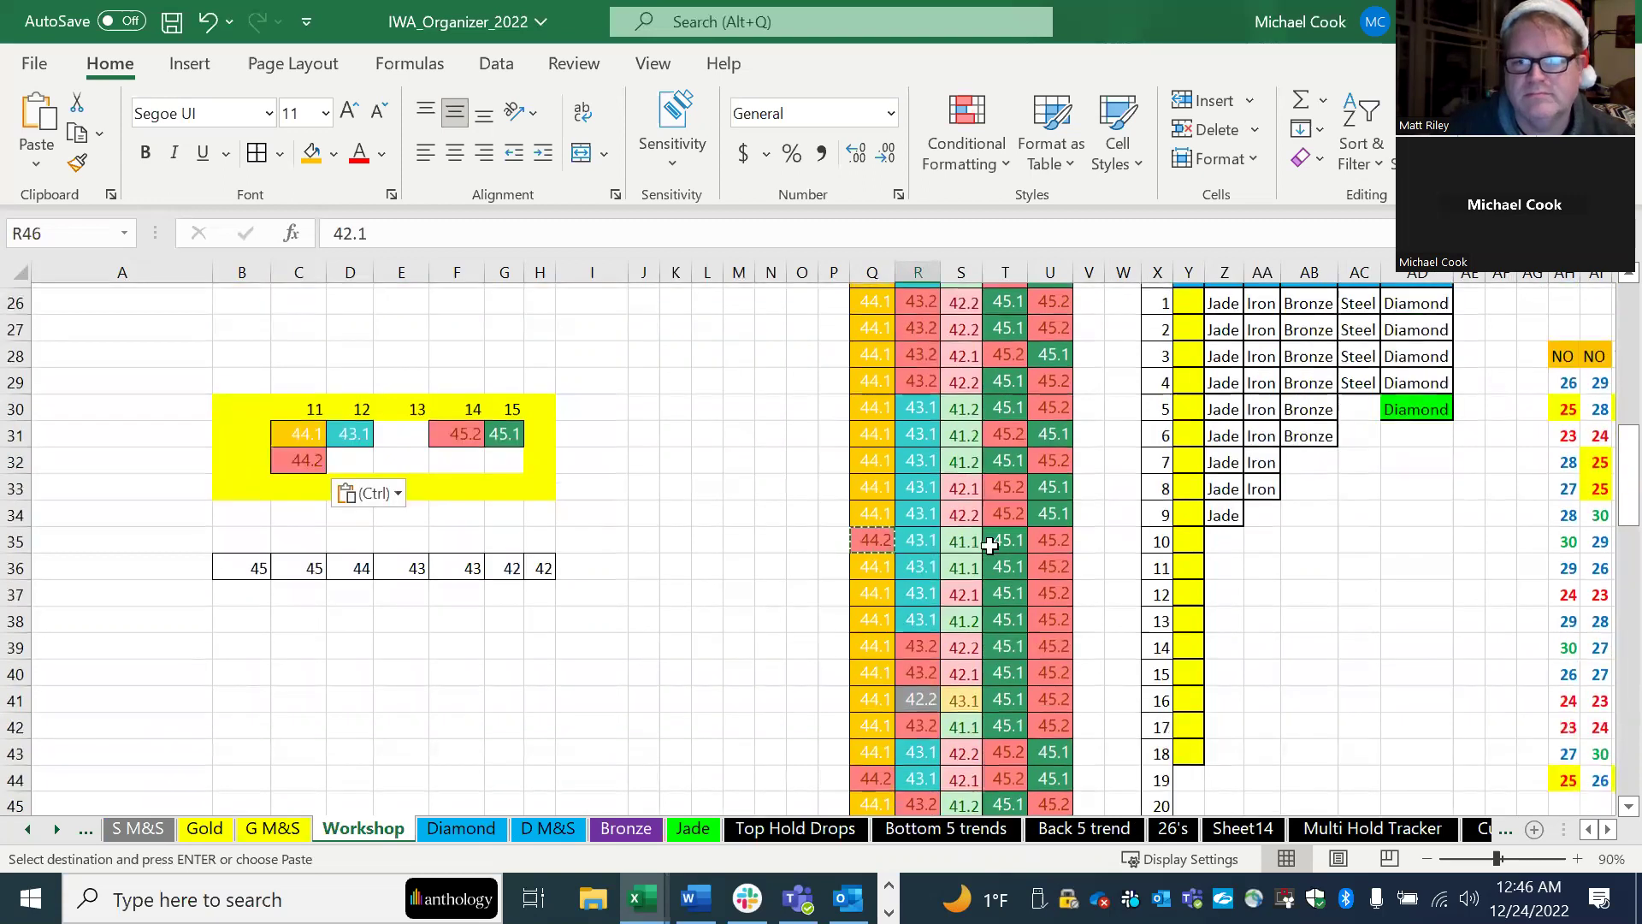
{"action": "left_click", "coordinate": [969, 627]}
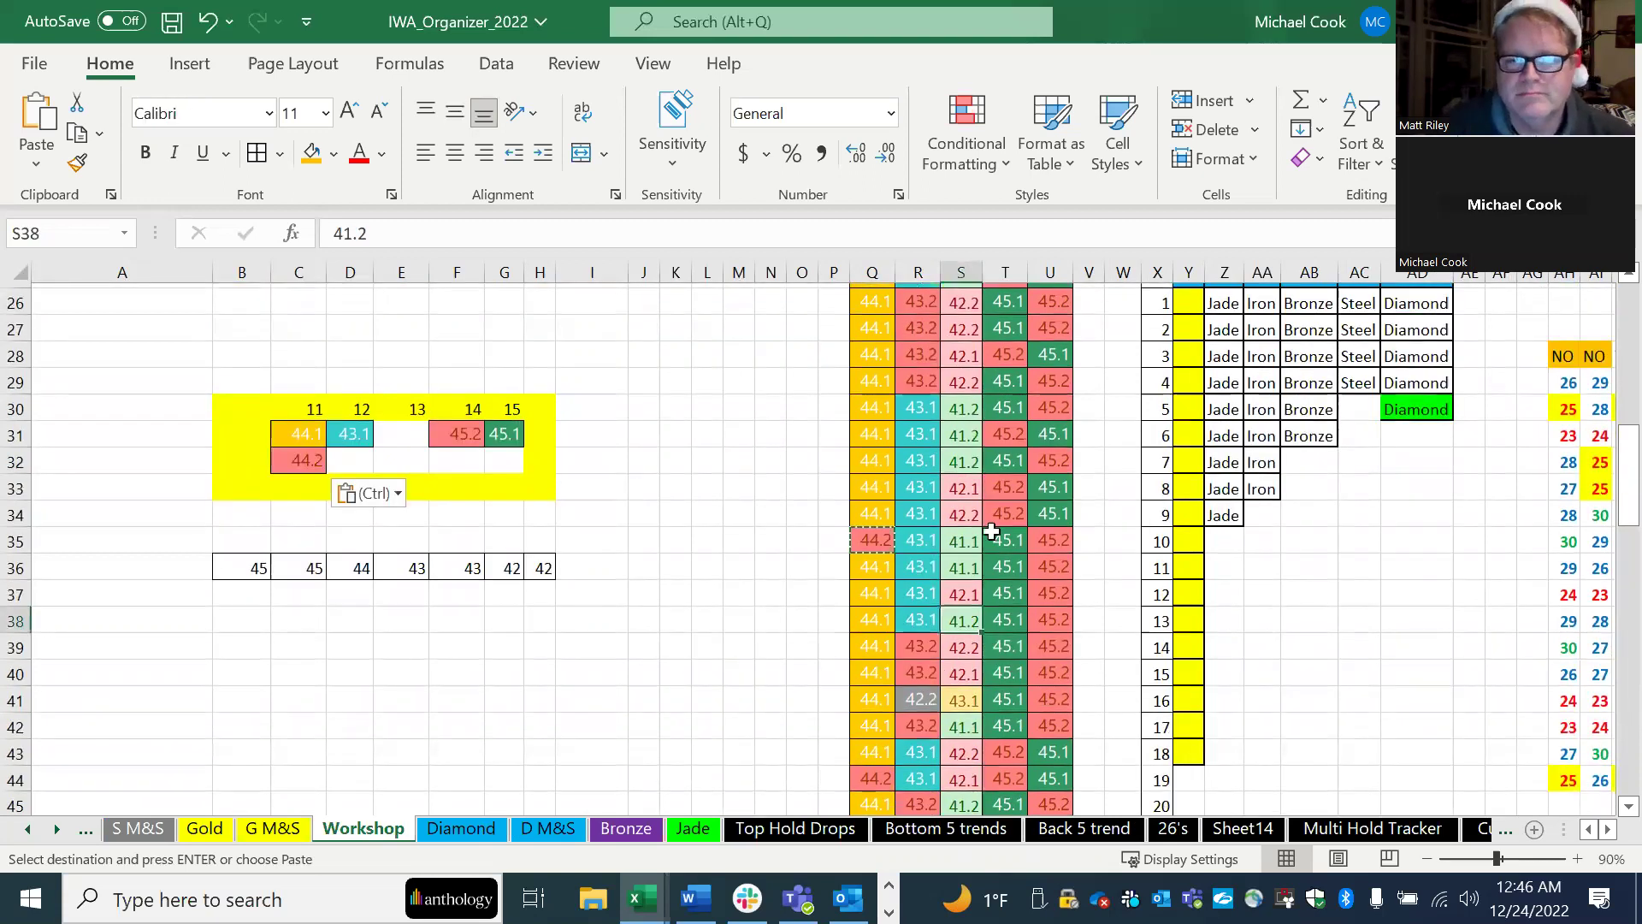
{"action": "scroll", "coordinate": [992, 532], "scroll_direction": "up", "scroll_amount": 1}
{"action": "scroll", "coordinate": [990, 533], "scroll_direction": "up", "scroll_amount": 2}
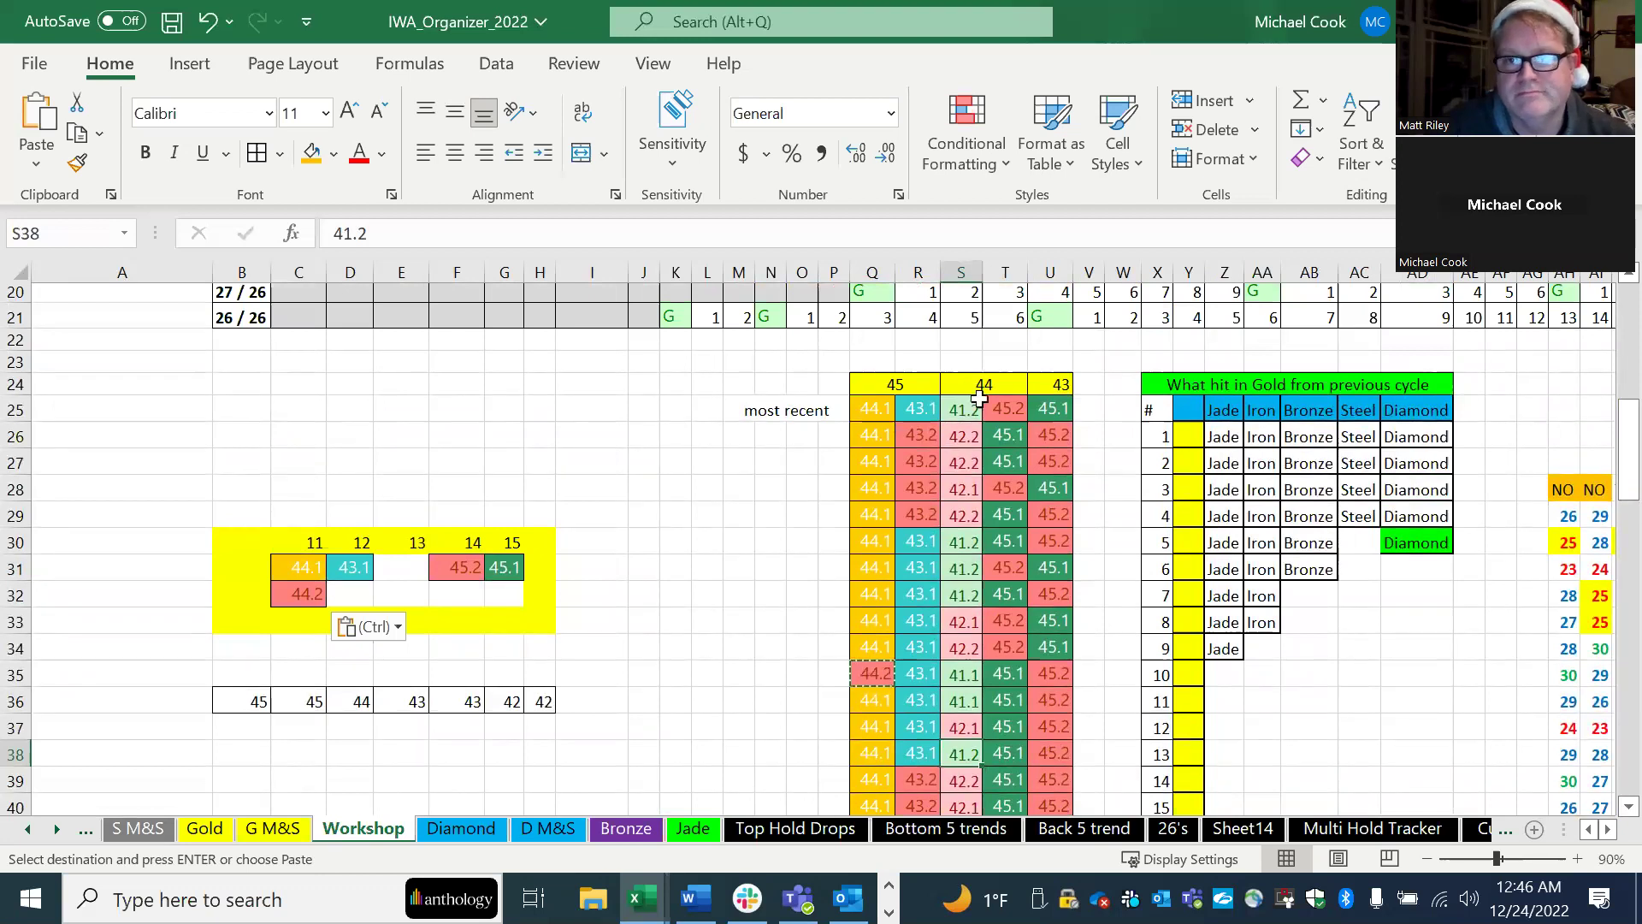
{"action": "left_click", "coordinate": [968, 411]}
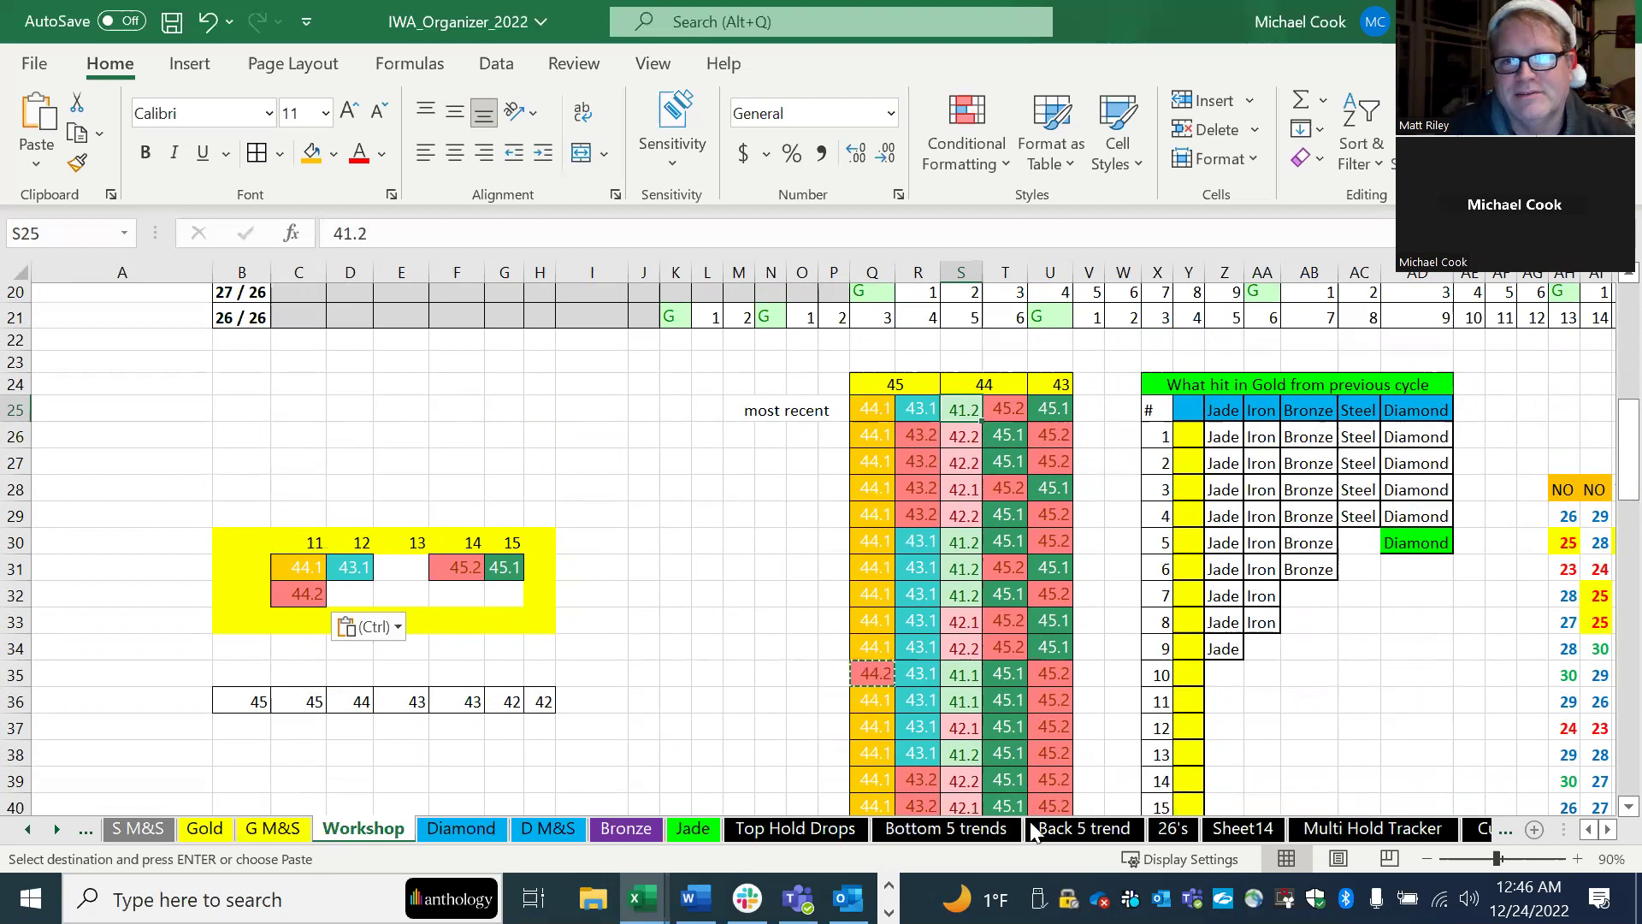
Step: Check D146 on the Bottom 5 trends sheet and the latest row 24 entry in FM24 on the Gold sheet
{"action": "left_click", "coordinate": [948, 828]}
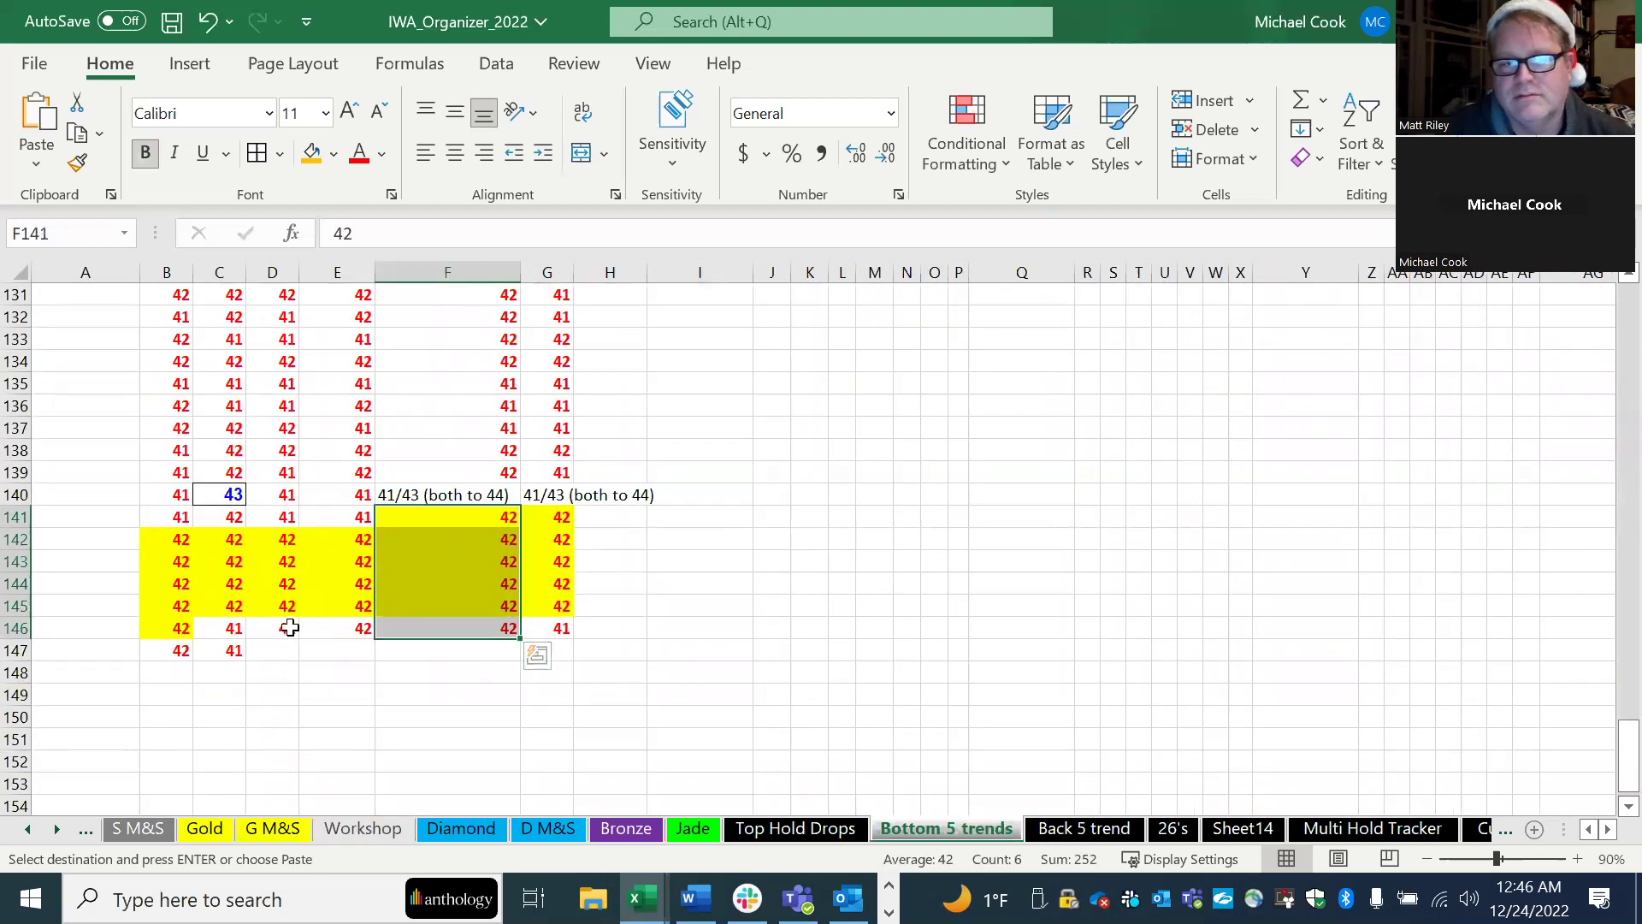
{"action": "left_click", "coordinate": [290, 628]}
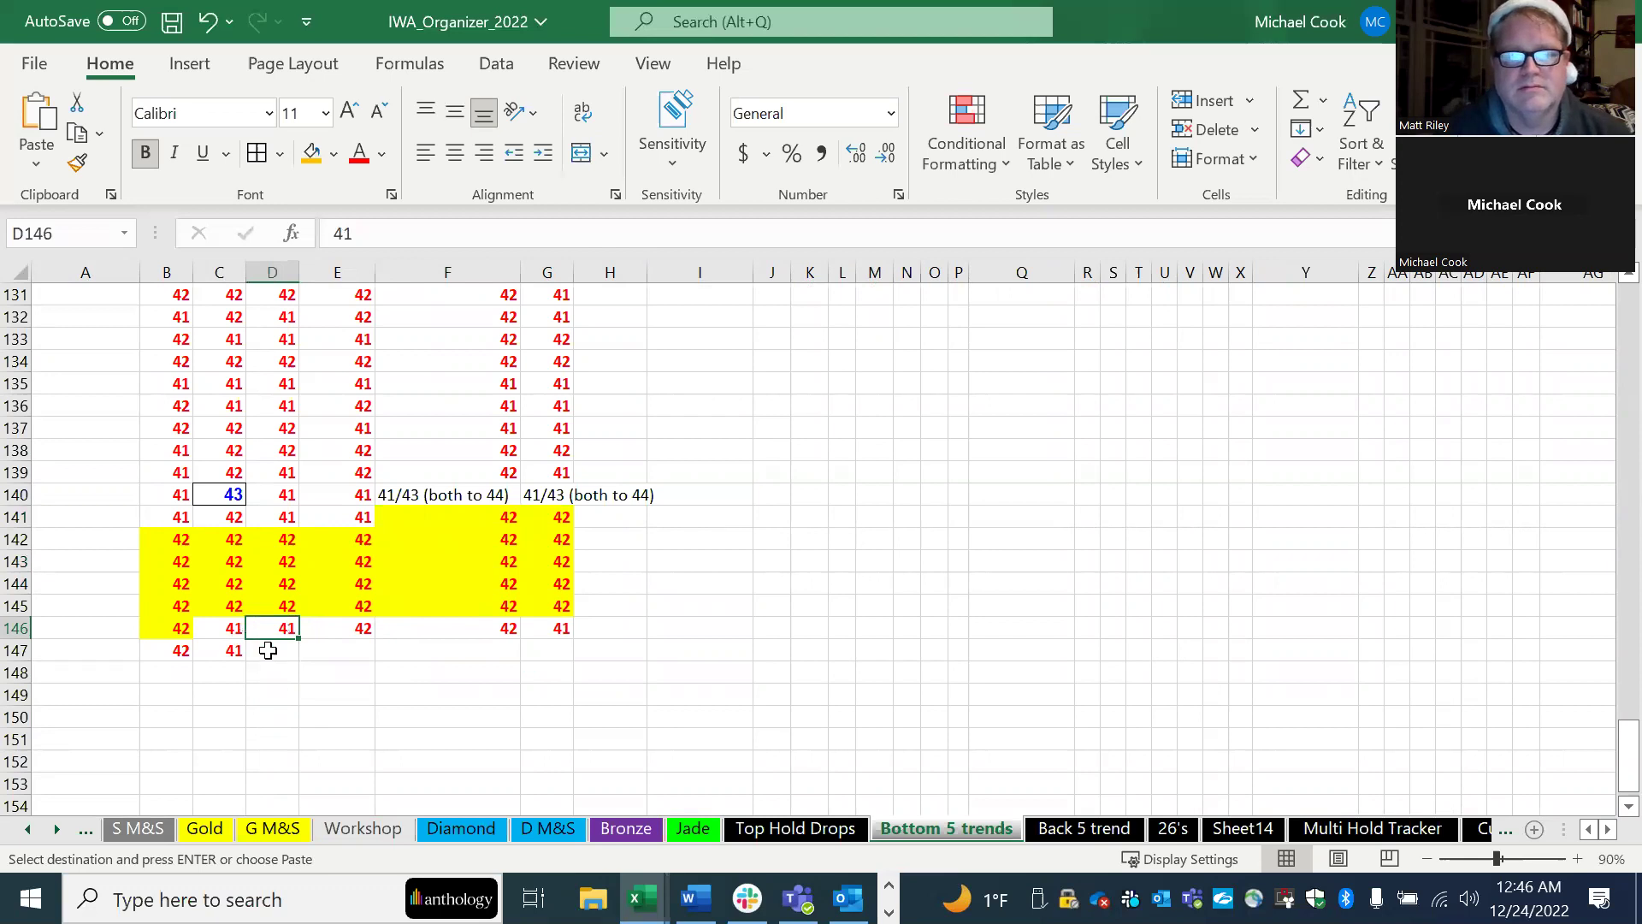
{"action": "left_click", "coordinate": [210, 830]}
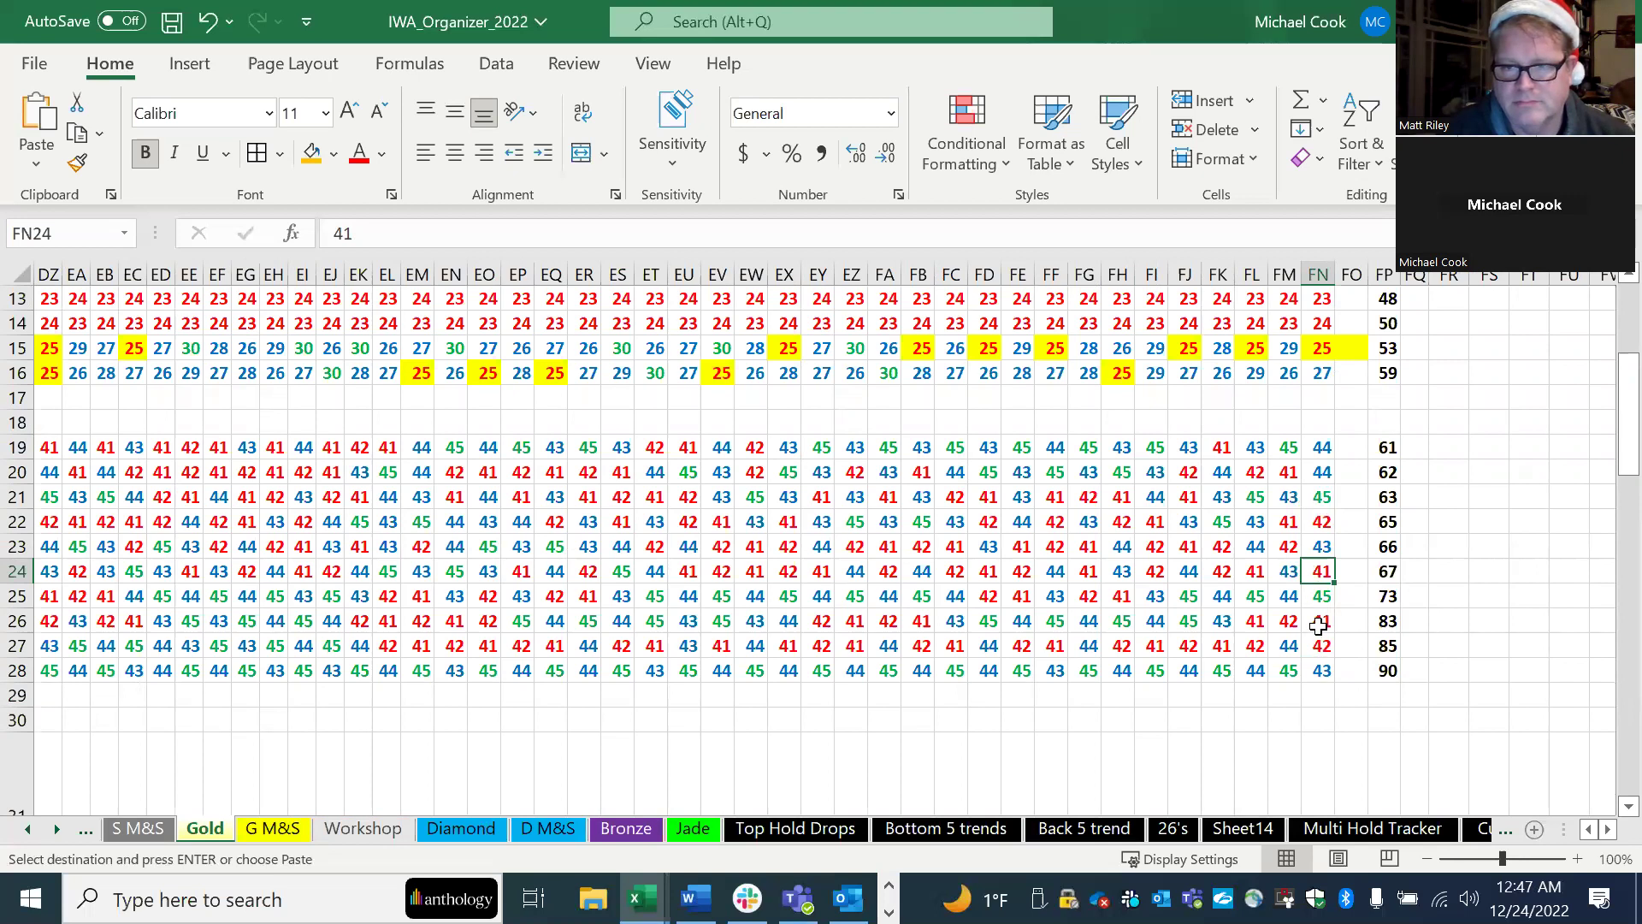
{"action": "left_click", "coordinate": [1278, 578]}
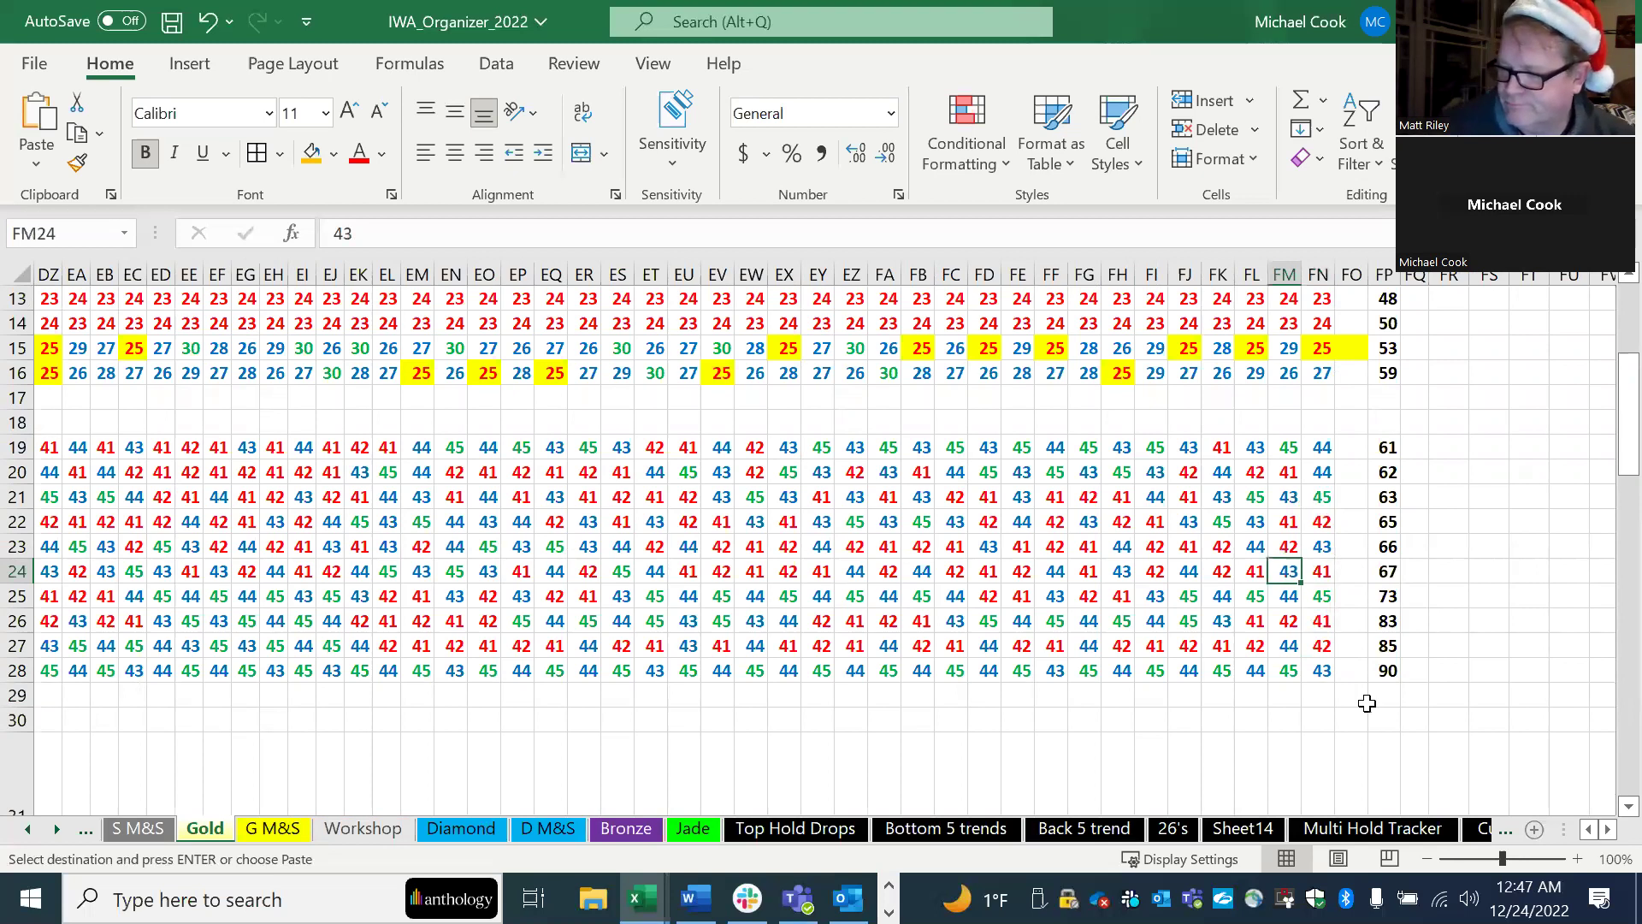
Step: Trace the history in row 24 of the Gold sheet back from FM24, returning to the most recent entry FN24
{"action": "key", "text": "Left"}
{"action": "key", "text": "Left"}
{"action": "key", "text": "Left"}
{"action": "key", "text": "Left"}
{"action": "key", "text": "Left"}
{"action": "key", "text": "Left"}
{"action": "key", "text": "Left"}
{"action": "key", "text": "Left"}
{"action": "key", "text": "Left"}
{"action": "key", "text": "Left"}
{"action": "key", "text": "Left"}
{"action": "key", "text": "Left"}
{"action": "key", "text": "Left"}
{"action": "key", "text": "Left"}
{"action": "key", "text": "Left"}
{"action": "key", "text": "Left"}
{"action": "key", "text": "Left"}
{"action": "key", "text": "Left"}
{"action": "key", "text": "Left"}
{"action": "key", "text": "Left"}
{"action": "key", "text": "Left"}
{"action": "key", "text": "Left"}
{"action": "key", "text": "Left"}
{"action": "key", "text": "Left"}
{"action": "key", "text": "Left"}
{"action": "key", "text": "Left"}
{"action": "key", "text": "Left"}
{"action": "key", "text": "Left"}
{"action": "key", "text": "Left"}
{"action": "key", "text": "Left"}
{"action": "key", "text": "Left"}
{"action": "key", "text": "Left"}
{"action": "key", "text": "Left"}
{"action": "key", "text": "Left"}
{"action": "key", "text": "Right"}
{"action": "key", "text": "Right"}
{"action": "key", "text": "Right"}
{"action": "key", "text": "Right"}
{"action": "key", "text": "Right"}
{"action": "key", "text": "Right"}
{"action": "key", "text": "Right"}
{"action": "key", "text": "Right"}
{"action": "key", "text": "Right"}
{"action": "key", "text": "Right"}
{"action": "key", "text": "Right"}
{"action": "key", "text": "Right"}
{"action": "key", "text": "Right"}
{"action": "key", "text": "Right"}
{"action": "key", "text": "Right"}
{"action": "key", "text": "Right"}
{"action": "key", "text": "Right"}
{"action": "key", "text": "Right"}
{"action": "key", "text": "Right"}
{"action": "key", "text": "Right"}
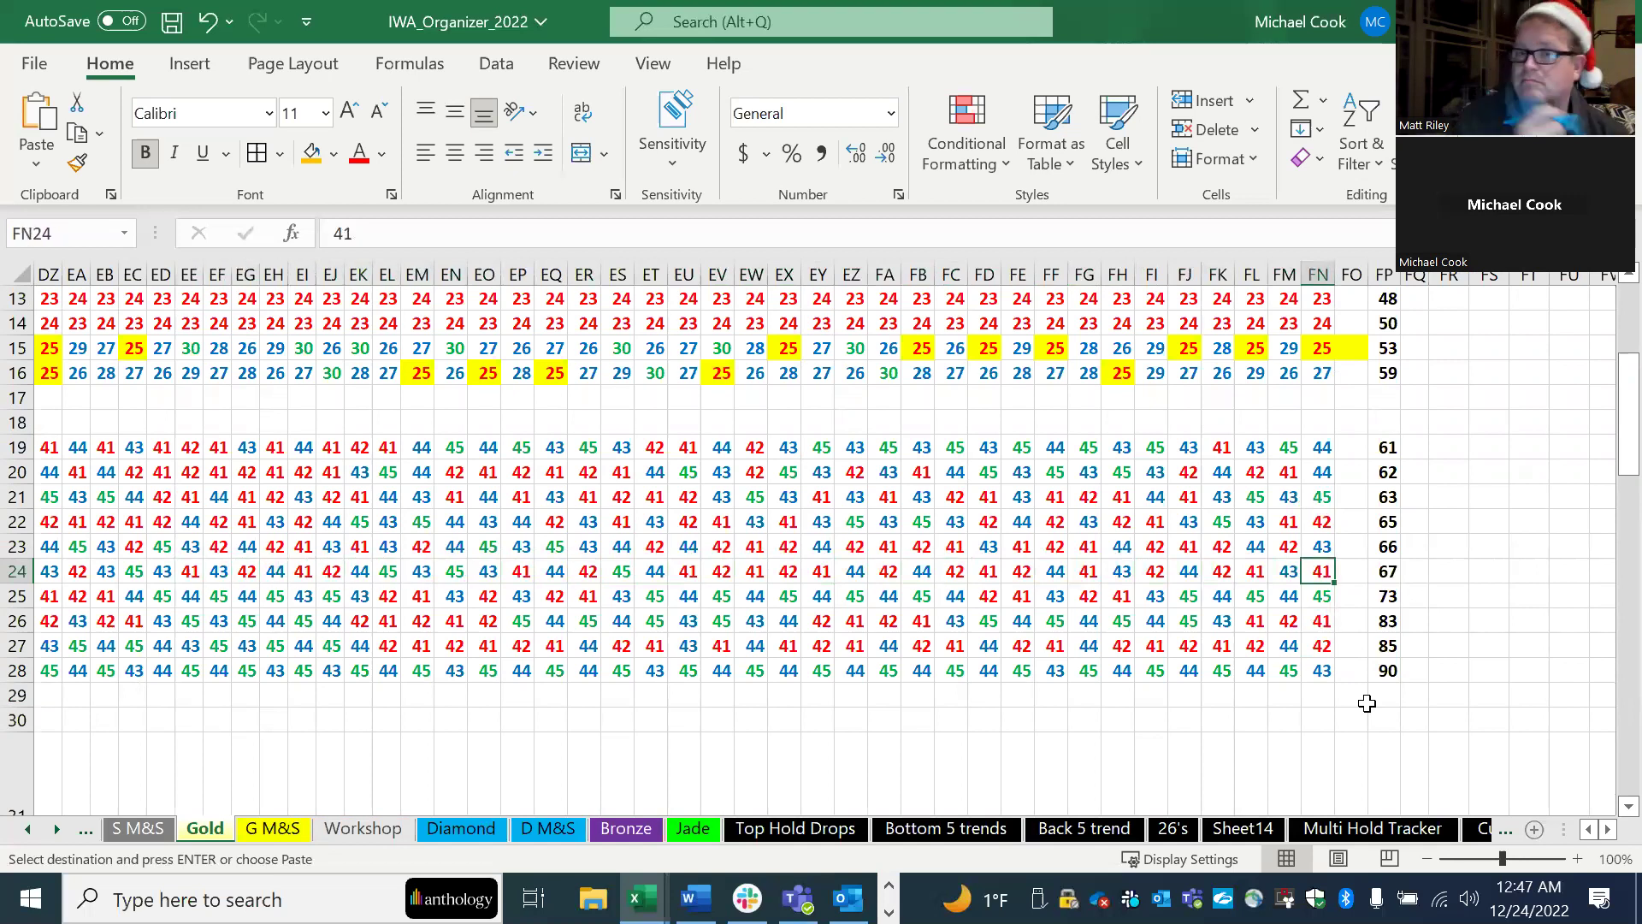
Step: Trace row 24 of the Gold sheet back from FN24 and examine the entries around EX24 to EZ24
{"action": "key", "text": "Left"}
{"action": "key", "text": "Left"}
{"action": "key", "text": "Left"}
{"action": "key", "text": "Left"}
{"action": "key", "text": "Left"}
{"action": "key", "text": "Left"}
{"action": "key", "text": "Left"}
{"action": "key", "text": "Left"}
{"action": "key", "text": "Left"}
{"action": "key", "text": "Left"}
{"action": "key", "text": "Left"}
{"action": "key", "text": "Left"}
{"action": "key", "text": "Left"}
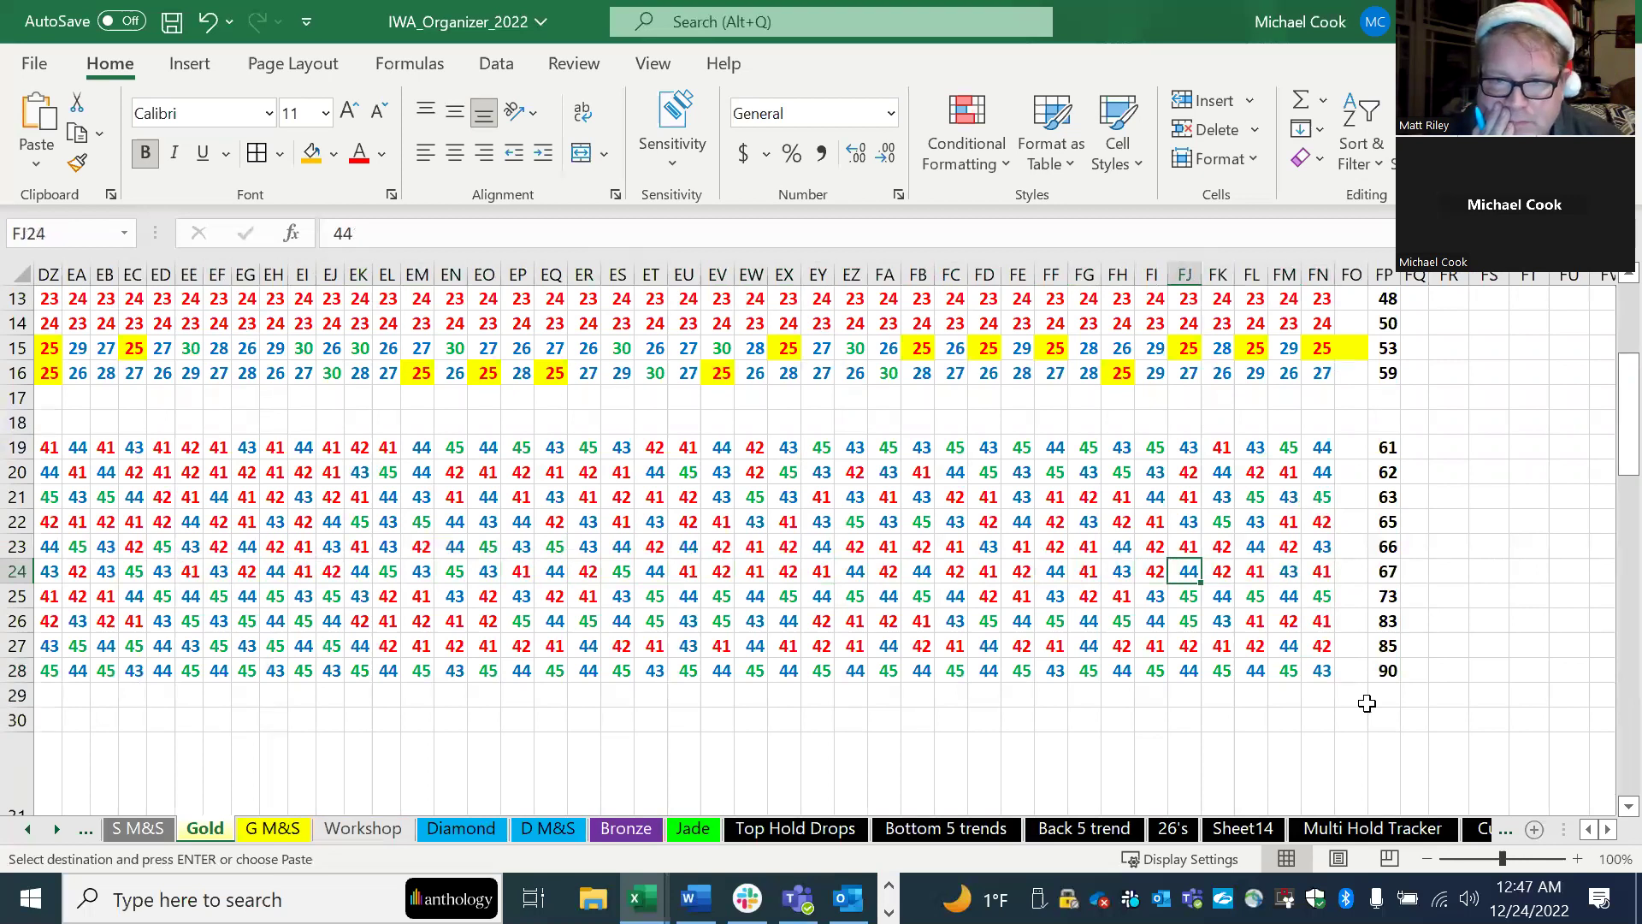
{"action": "key", "text": "Left"}
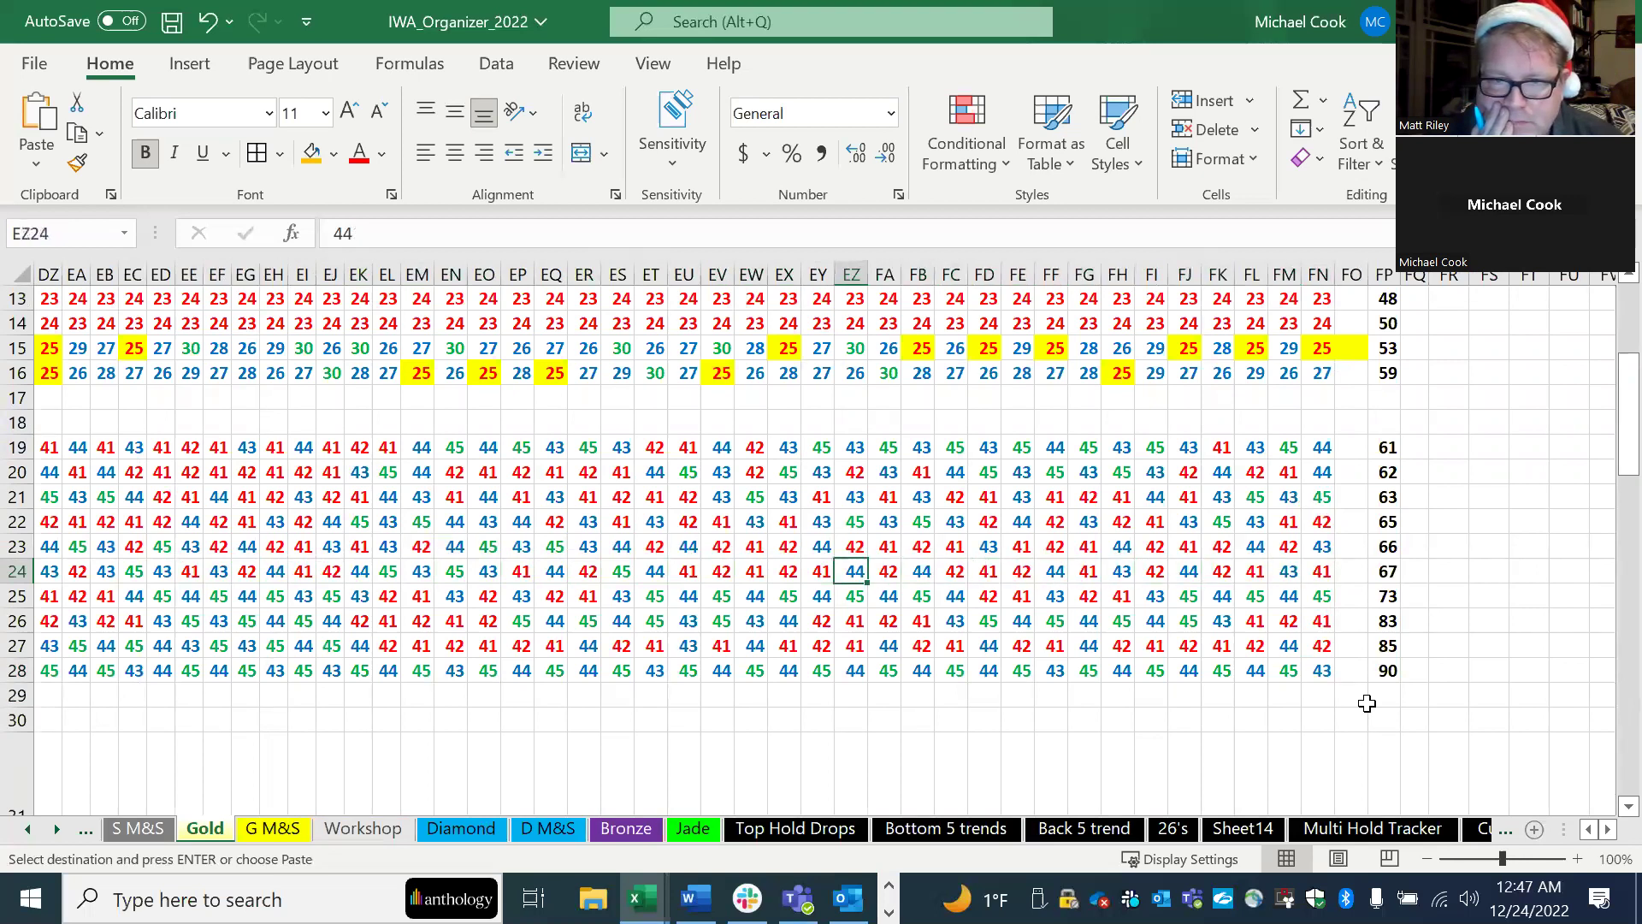
{"action": "key", "text": "Right"}
{"action": "key", "text": "Left"}
{"action": "key", "text": "Left"}
{"action": "key", "text": "Left"}
{"action": "key", "text": "Left"}
{"action": "key", "text": "Left"}
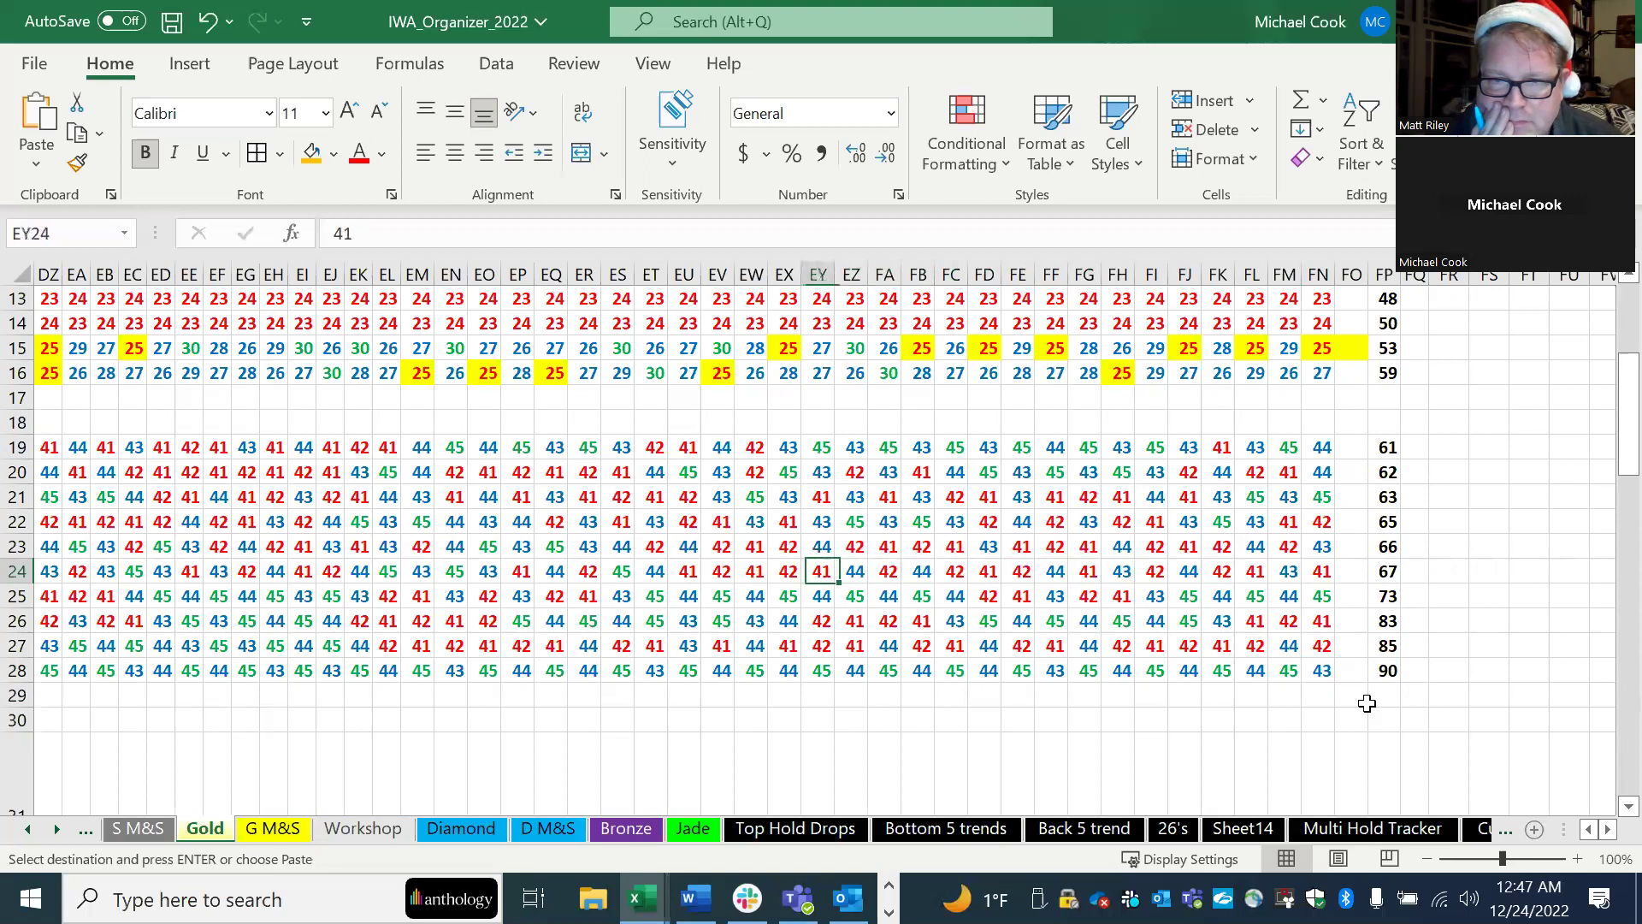
{"action": "key", "text": "Right"}
{"action": "key", "text": "Right"}
{"action": "key", "text": "Right"}
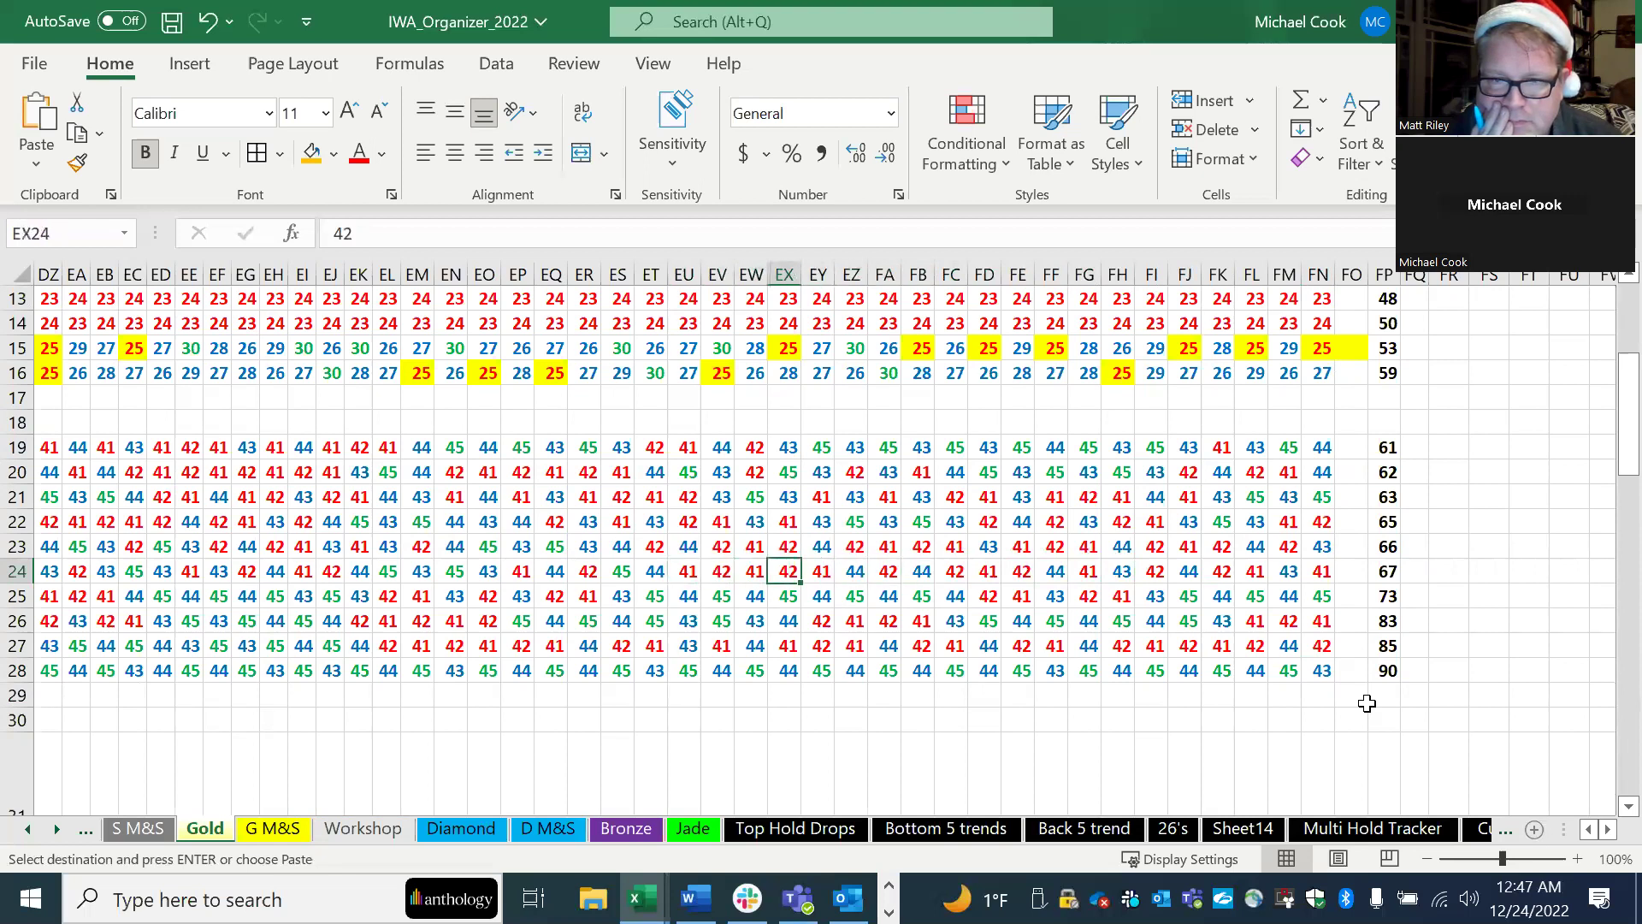
{"action": "key", "text": "Right"}
{"action": "key", "text": "Right"}
{"action": "key", "text": "Right"}
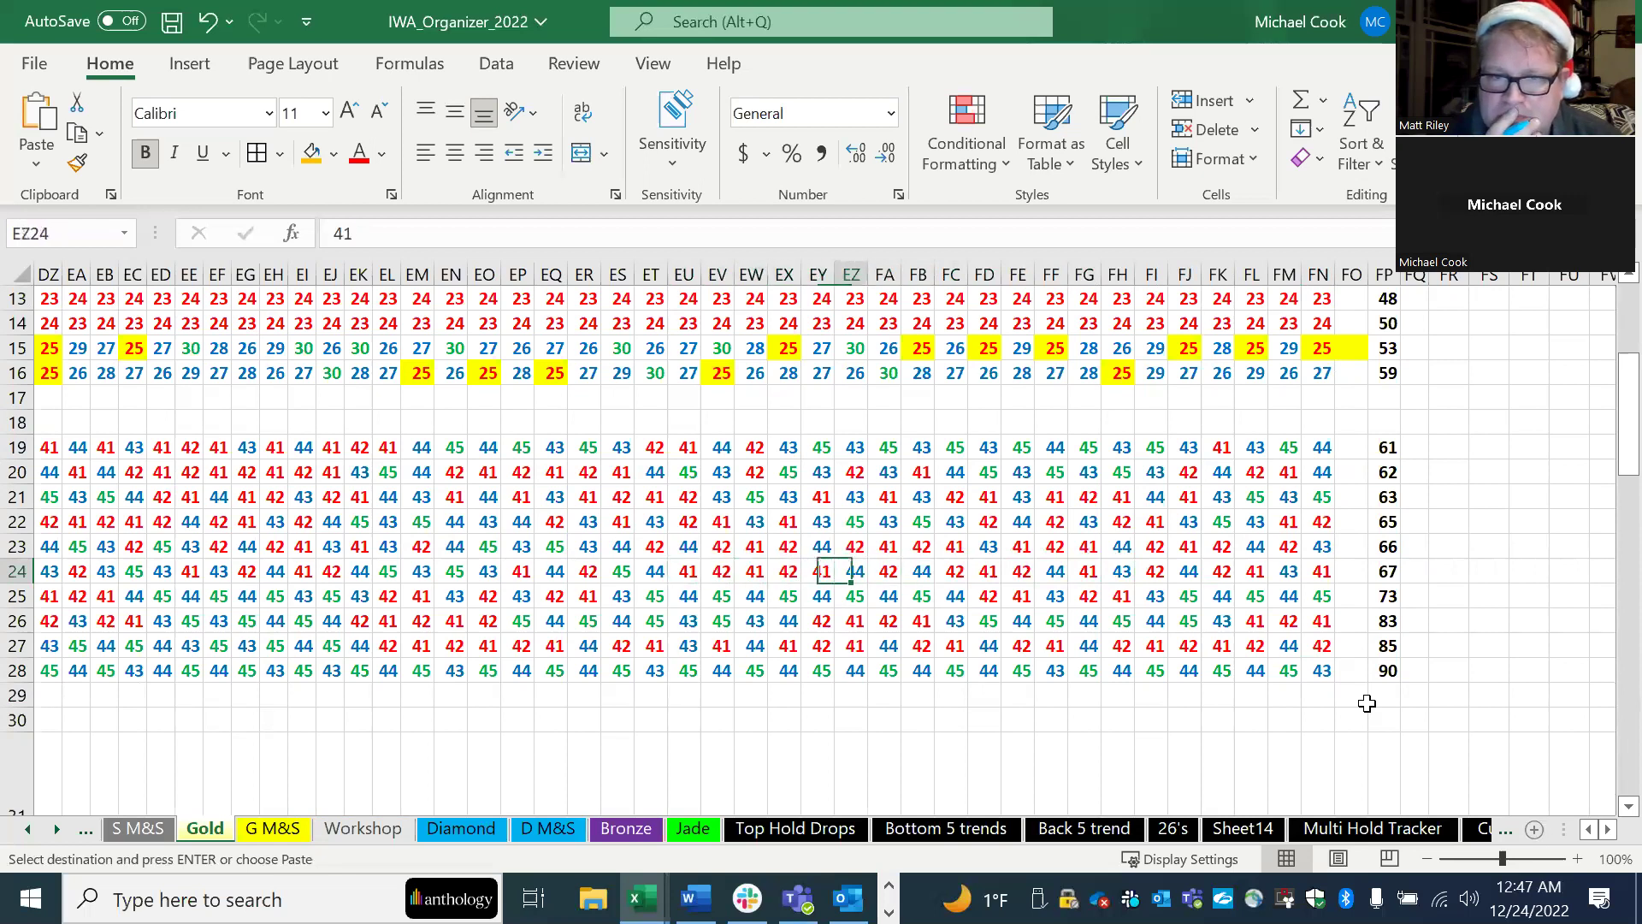
Step: Follow the row 24 history further back to EE24 and return to the most recent entry FN24
{"action": "key", "text": "Left"}
{"action": "key", "text": "Left"}
{"action": "key", "text": "Left"}
{"action": "key", "text": "Left"}
{"action": "key", "text": "Left"}
{"action": "key", "text": "Left"}
{"action": "key", "text": "Left"}
{"action": "key", "text": "Left"}
{"action": "key", "text": "Left"}
{"action": "key", "text": "Left"}
{"action": "key", "text": "Left"}
{"action": "key", "text": "Left"}
{"action": "key", "text": "Left"}
{"action": "key", "text": "Left"}
{"action": "key", "text": "Left"}
{"action": "key", "text": "Left"}
{"action": "key", "text": "Left"}
{"action": "key", "text": "Left"}
{"action": "key", "text": "Left"}
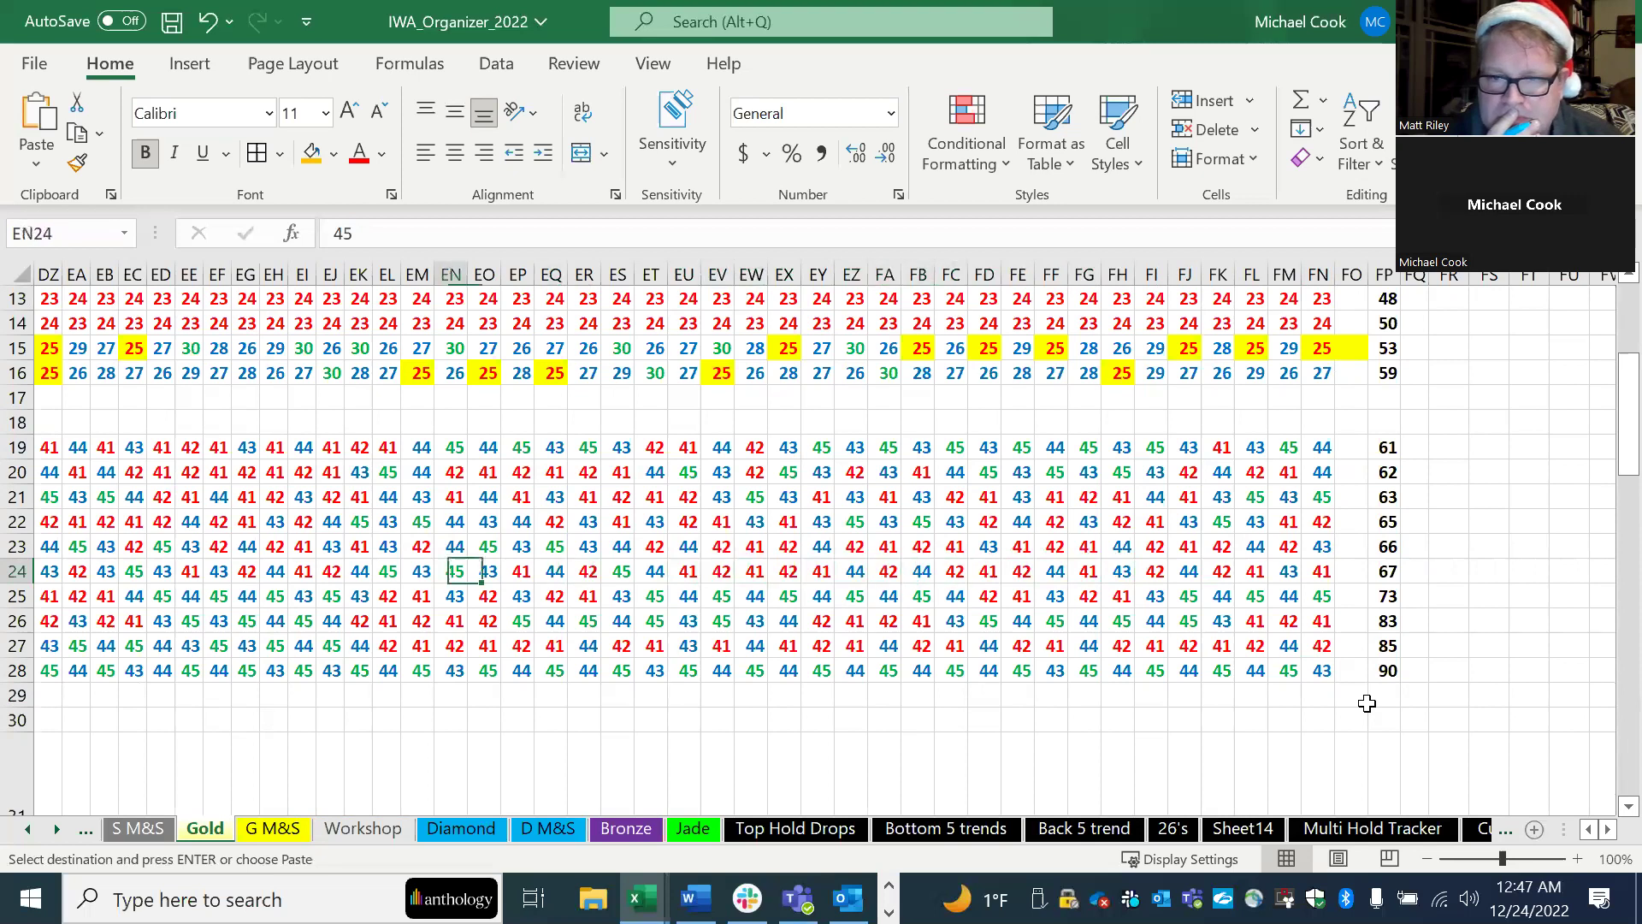
{"action": "key", "text": "Left"}
{"action": "key", "text": "Left"}
{"action": "key", "text": "Left"}
{"action": "key", "text": "Left"}
{"action": "key", "text": "Left"}
{"action": "key", "text": "Left"}
{"action": "key", "text": "Left"}
{"action": "key", "text": "Left"}
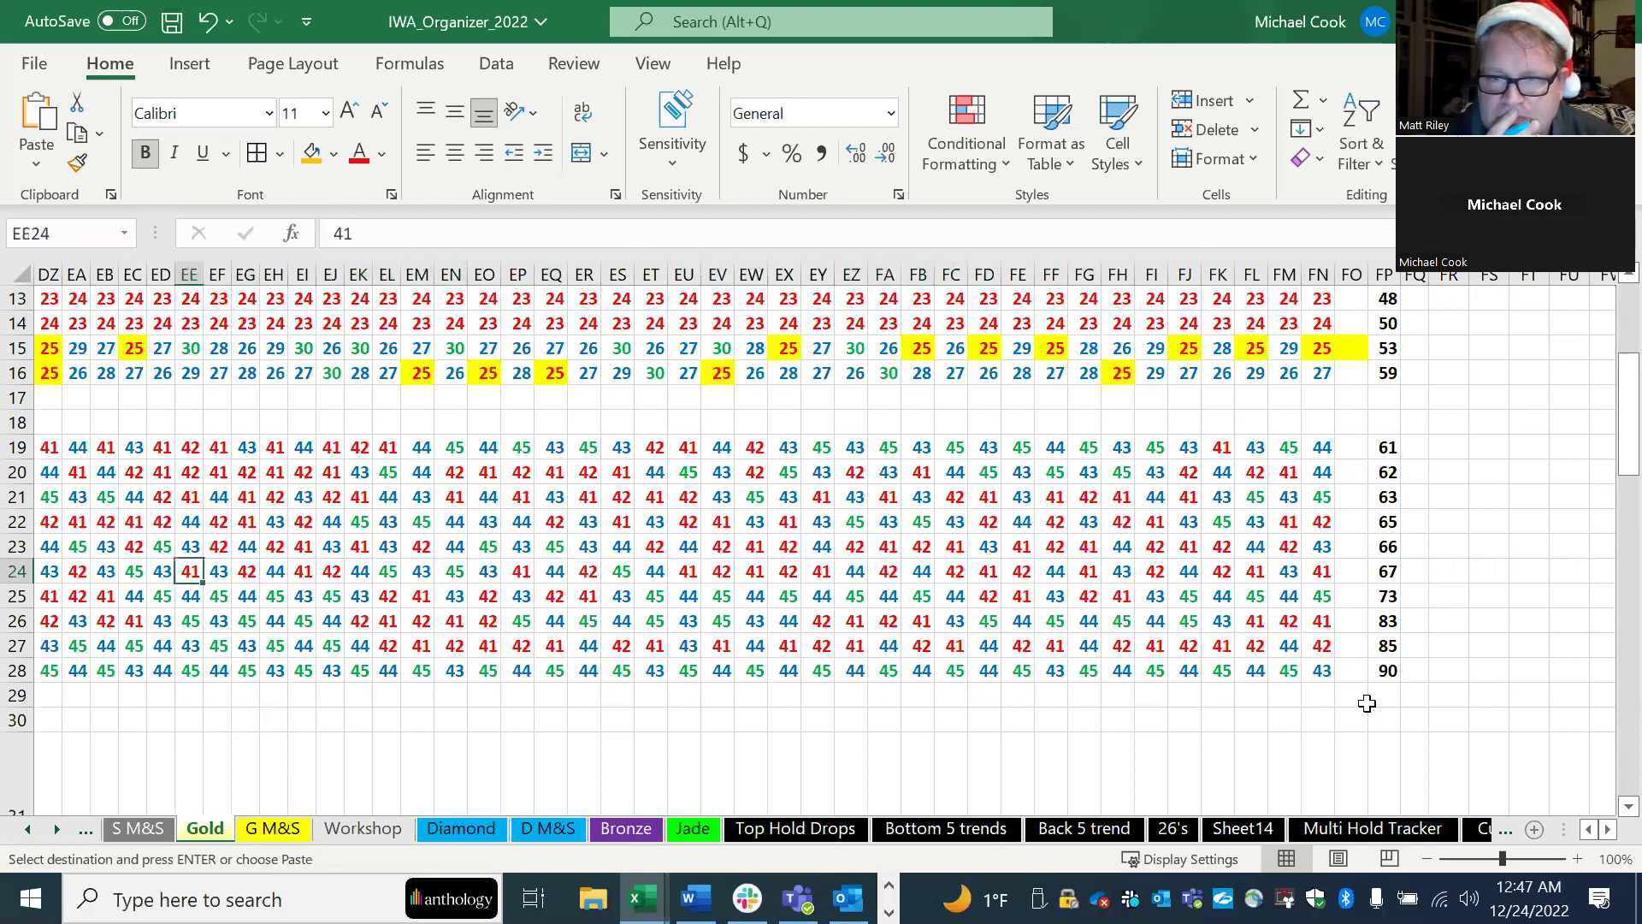
{"action": "key", "text": "Right"}
{"action": "key", "text": "Right"}
{"action": "key", "text": "Right"}
{"action": "key", "text": "Right"}
{"action": "key", "text": "Right"}
{"action": "key", "text": "Right"}
{"action": "key", "text": "Right"}
{"action": "key", "text": "Right"}
{"action": "key", "text": "Right"}
{"action": "key", "text": "Right"}
{"action": "key", "text": "Right"}
{"action": "key", "text": "Right"}
{"action": "key", "text": "Right"}
{"action": "key", "text": "Right"}
{"action": "key", "text": "Right"}
{"action": "key", "text": "Right"}
{"action": "key", "text": "Right"}
{"action": "key", "text": "Right"}
{"action": "key", "text": "Right"}
{"action": "key", "text": "Right"}
{"action": "key", "text": "Right"}
{"action": "key", "text": "Right"}
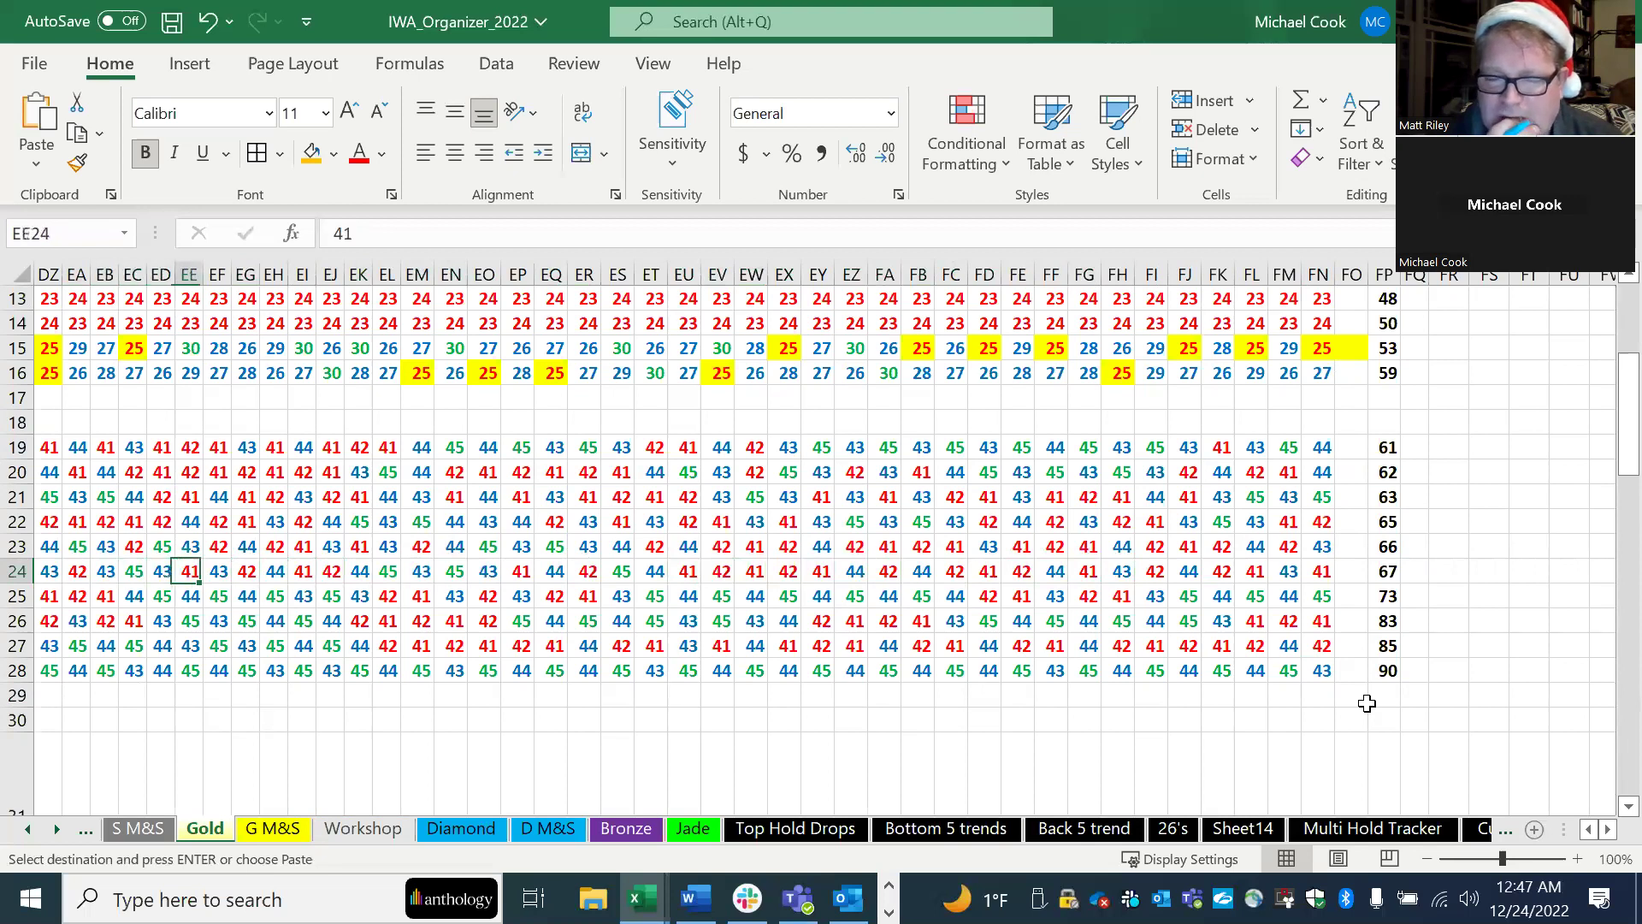
{"action": "key", "text": "Right"}
{"action": "key", "text": "Right"}
{"action": "key", "text": "Right"}
{"action": "key", "text": "Right"}
{"action": "key", "text": "Right"}
{"action": "key", "text": "Right"}
{"action": "key", "text": "Right"}
{"action": "key", "text": "Right"}
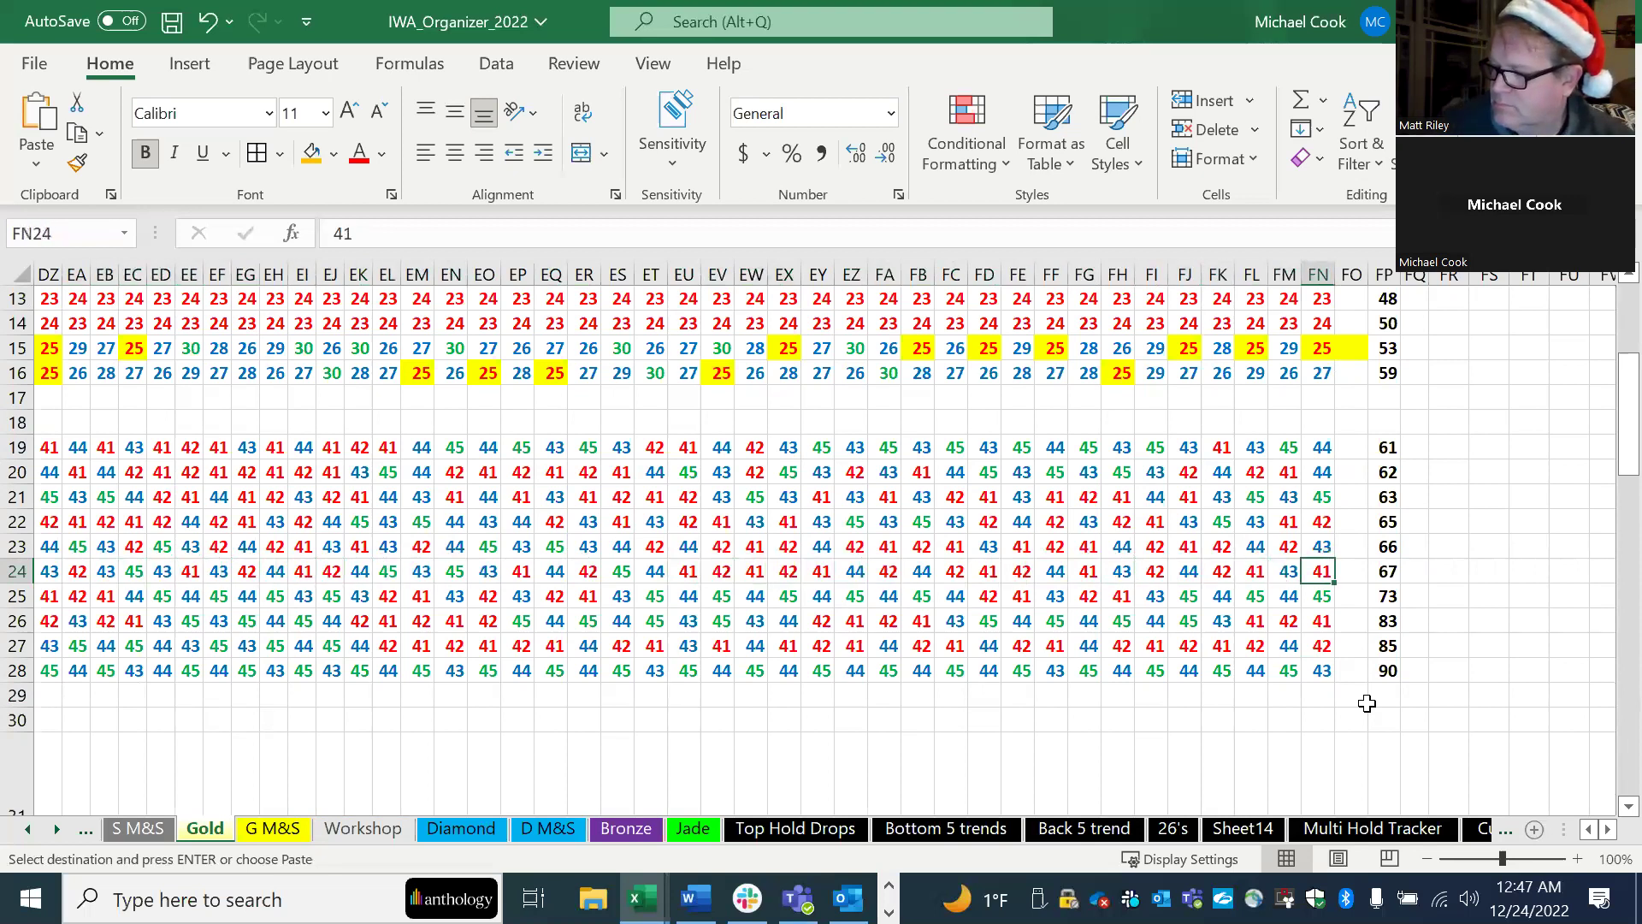
Step: Recheck the recent row 24 entries from FN24 back to EW24, returning to FN24
{"action": "key", "text": "Left"}
{"action": "key", "text": "Left"}
{"action": "key", "text": "Left"}
{"action": "key", "text": "Left"}
{"action": "key", "text": "Left"}
{"action": "key", "text": "Left"}
{"action": "key", "text": "Left"}
{"action": "key", "text": "Left"}
{"action": "key", "text": "Left"}
{"action": "key", "text": "Left"}
{"action": "key", "text": "Left"}
{"action": "key", "text": "Left"}
{"action": "key", "text": "Left"}
{"action": "key", "text": "Left"}
{"action": "key", "text": "Left"}
{"action": "key", "text": "Left"}
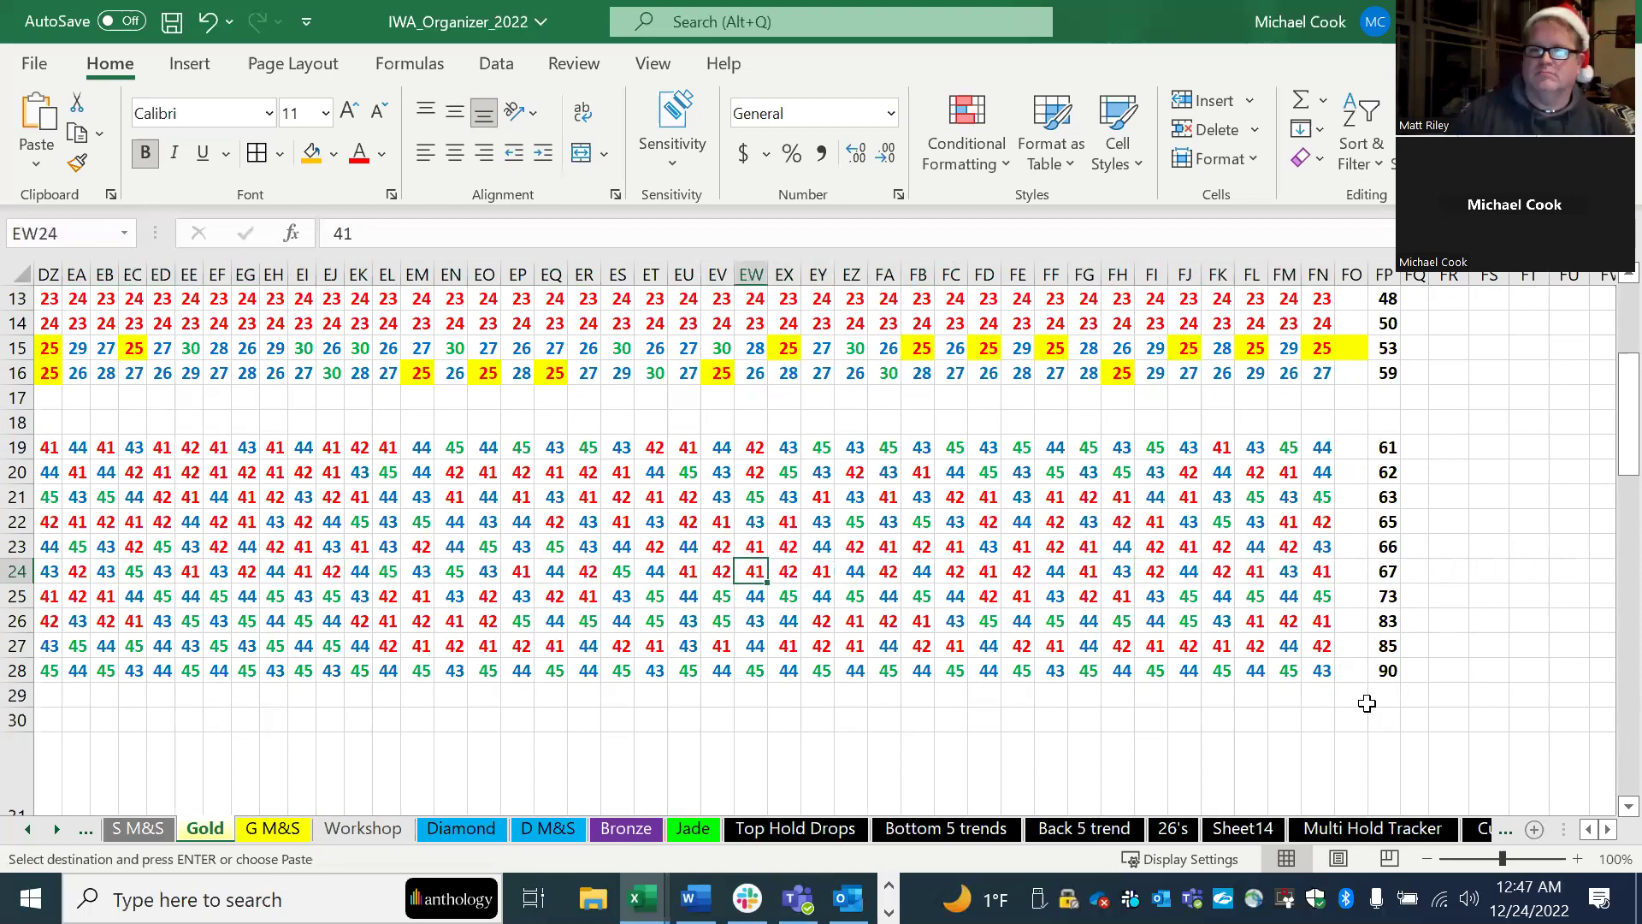
{"action": "key", "text": "ctrl+Right"}
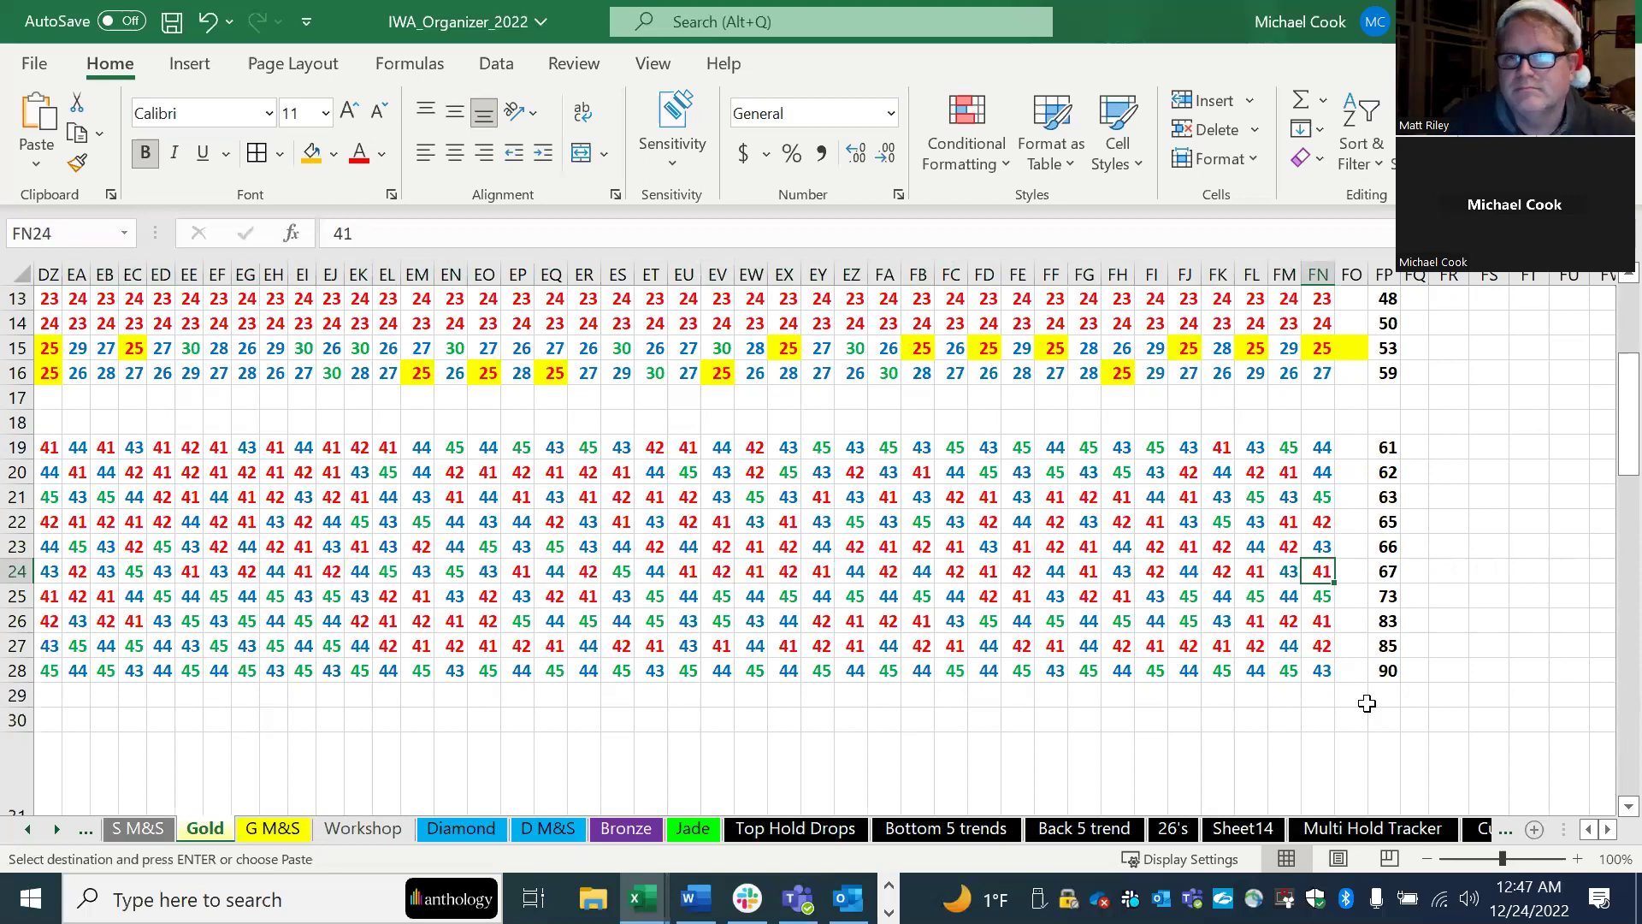
Step: Examine row 26 from its latest entry FN26 back to the entries around EZ26 and FA26
{"action": "key", "text": "Down"}
{"action": "key", "text": "Down"}
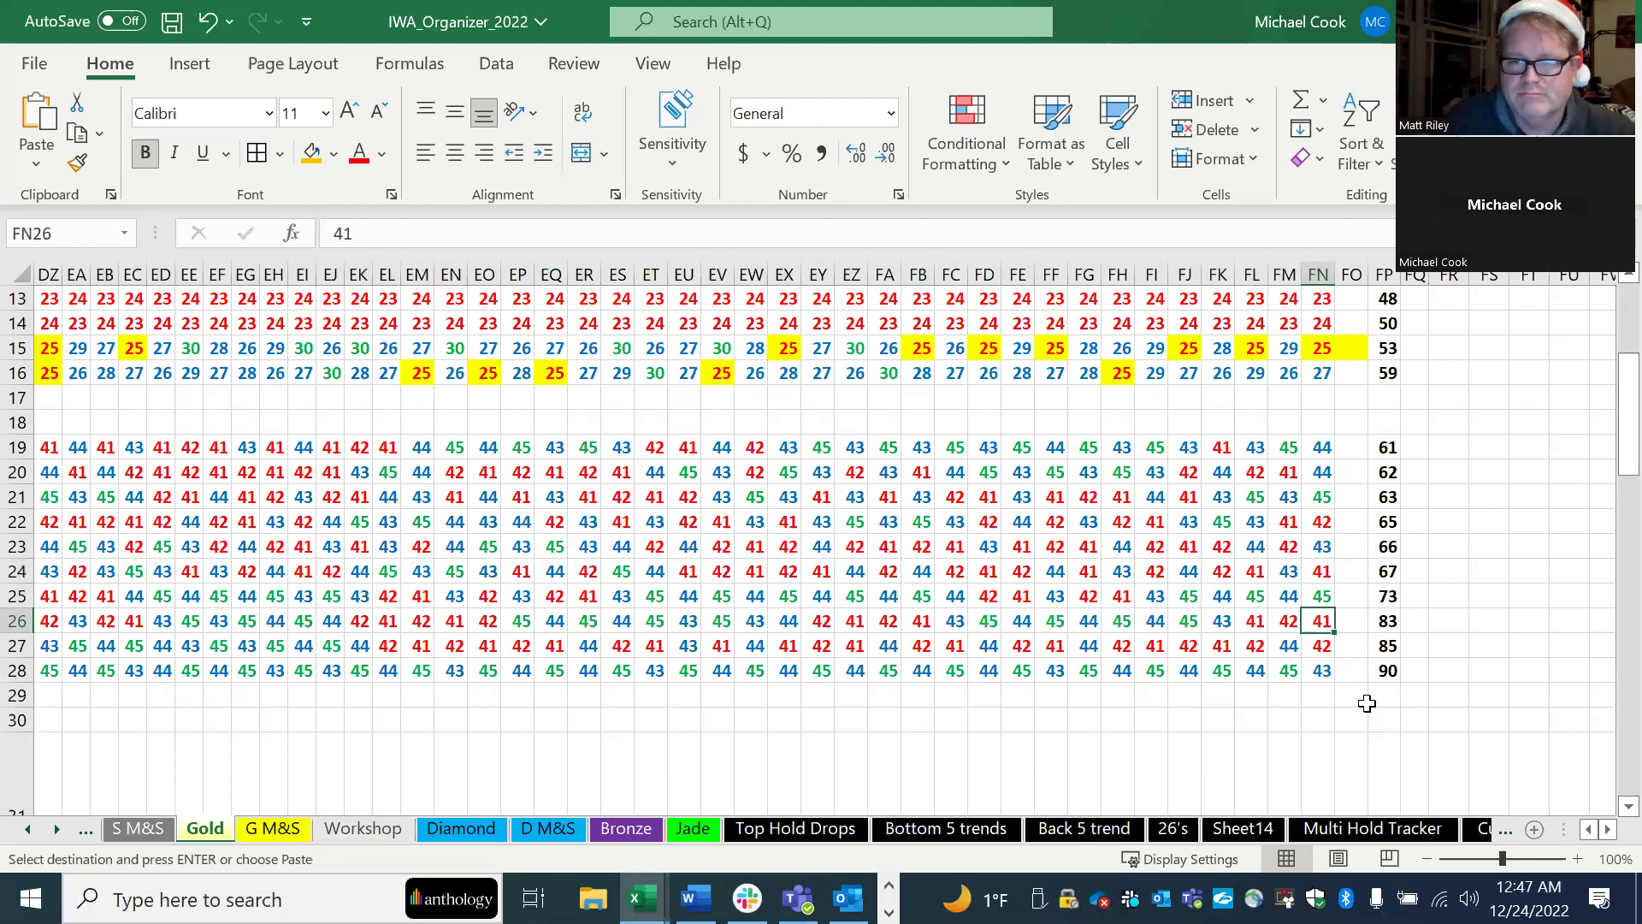
{"action": "key", "text": "Left"}
{"action": "key", "text": "Left"}
{"action": "key", "text": "Left"}
{"action": "key", "text": "Left"}
{"action": "key", "text": "Left"}
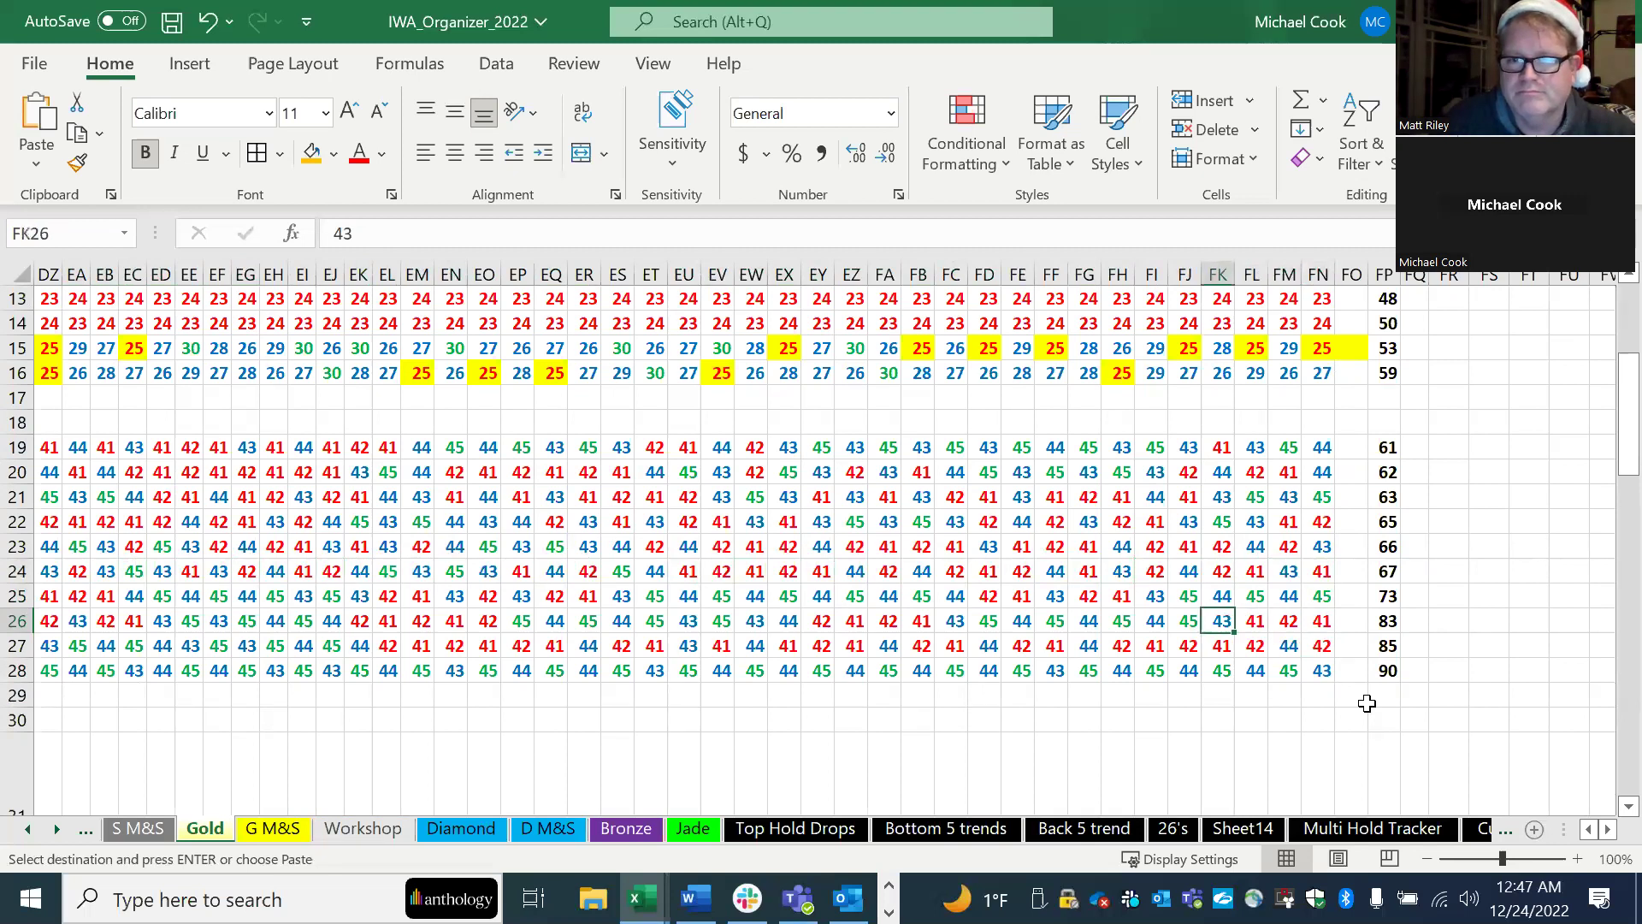
{"action": "key", "text": "Left"}
{"action": "key", "text": "Left"}
{"action": "key", "text": "Left"}
{"action": "key", "text": "Left"}
{"action": "key", "text": "Left"}
{"action": "key", "text": "Left"}
{"action": "key", "text": "Left"}
{"action": "key", "text": "Left"}
{"action": "key", "text": "Left"}
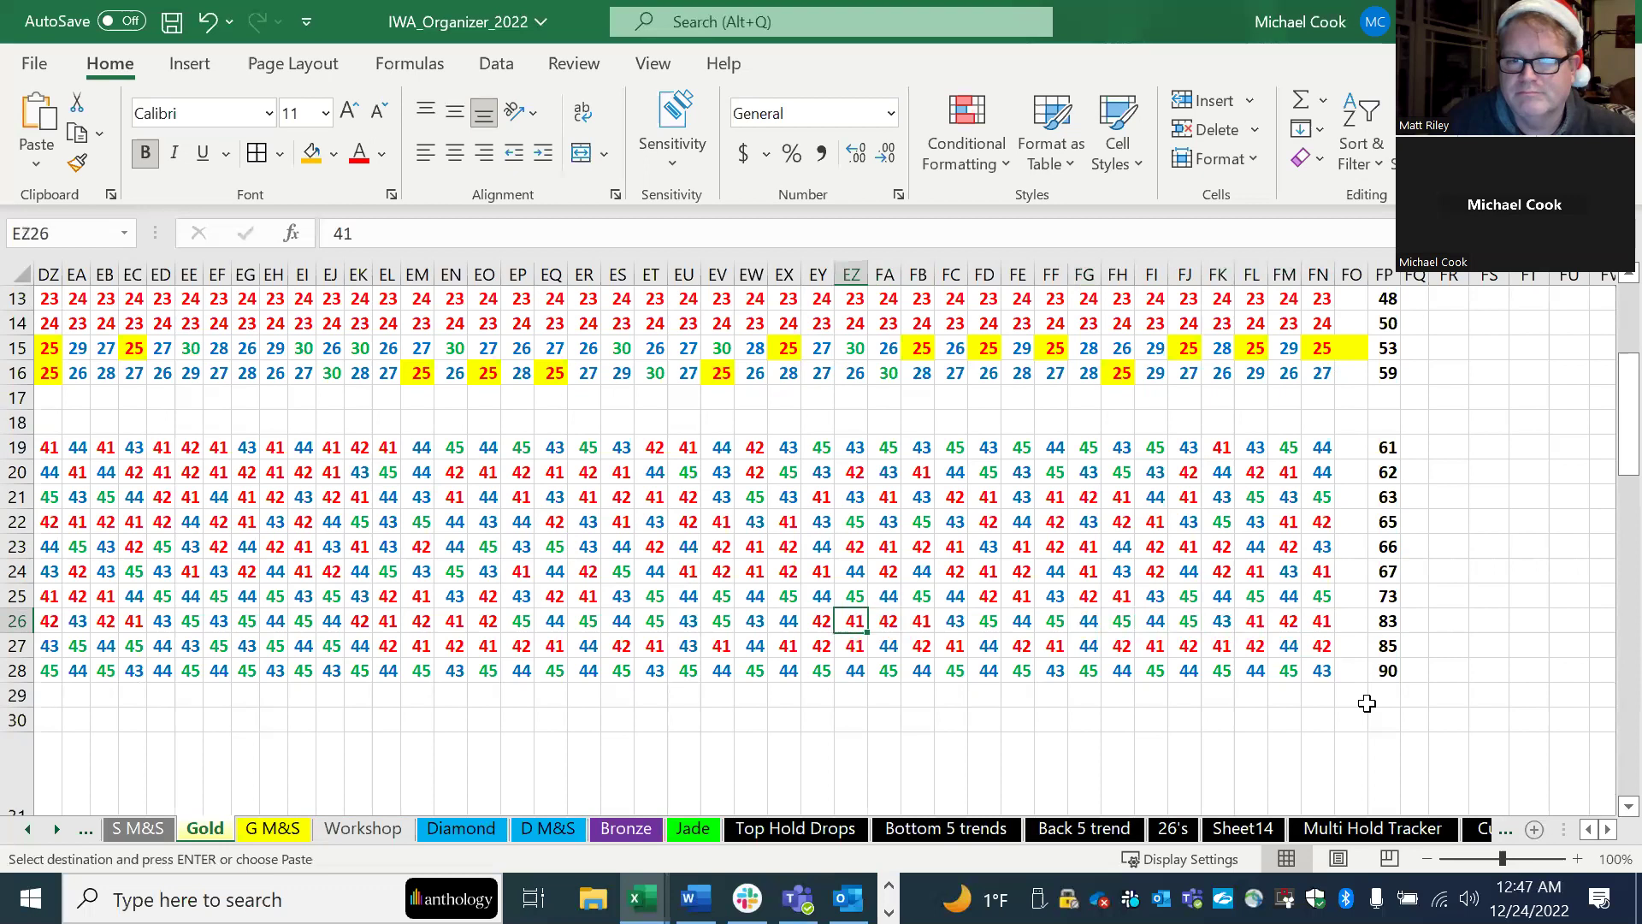
{"action": "key", "text": "Left"}
{"action": "key", "text": "Right"}
{"action": "key", "text": "Right"}
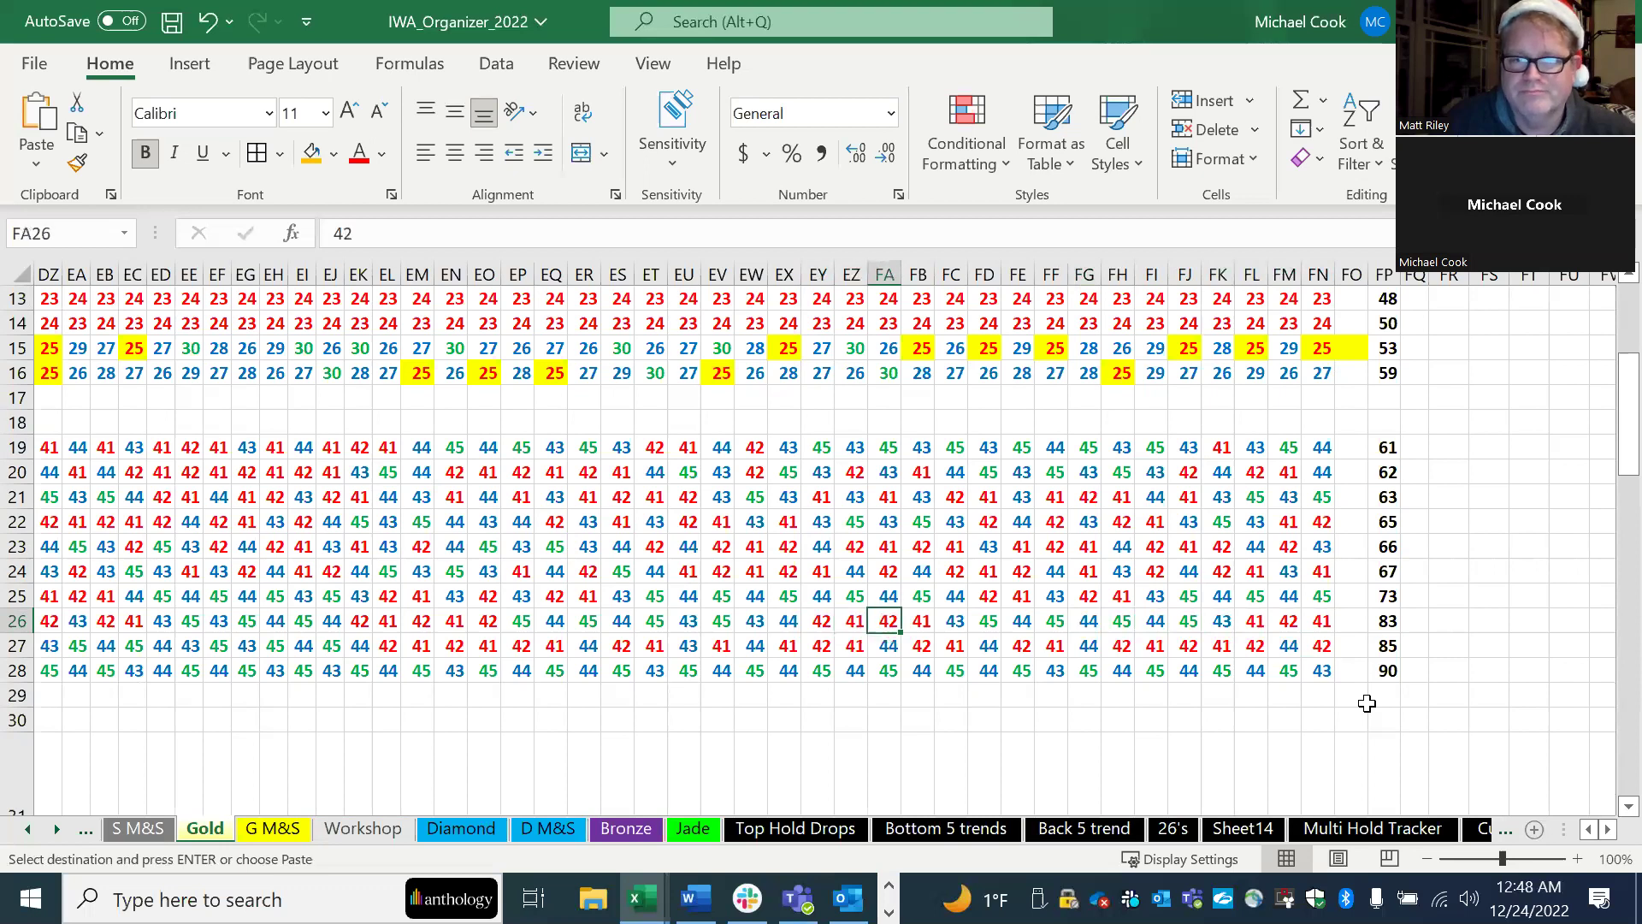
Step: Trace the row 26 history further back from FA26 to the entries around DR26
{"action": "key", "text": "Right"}
{"action": "key", "text": "Left"}
{"action": "key", "text": "Left"}
{"action": "key", "text": "Left"}
{"action": "key", "text": "Left"}
{"action": "key", "text": "Left"}
{"action": "key", "text": "Left"}
{"action": "key", "text": "Left"}
{"action": "key", "text": "Left"}
{"action": "key", "text": "Left"}
{"action": "key", "text": "Left"}
{"action": "key", "text": "Left"}
{"action": "key", "text": "Left"}
{"action": "key", "text": "Left"}
{"action": "key", "text": "Left"}
{"action": "key", "text": "Left"}
{"action": "key", "text": "Left"}
{"action": "key", "text": "Left"}
{"action": "key", "text": "Left"}
{"action": "key", "text": "Left"}
{"action": "key", "text": "Left"}
{"action": "key", "text": "Left"}
{"action": "key", "text": "Left"}
{"action": "key", "text": "Left"}
{"action": "key", "text": "Left"}
{"action": "key", "text": "Left"}
{"action": "key", "text": "Left"}
{"action": "key", "text": "Left"}
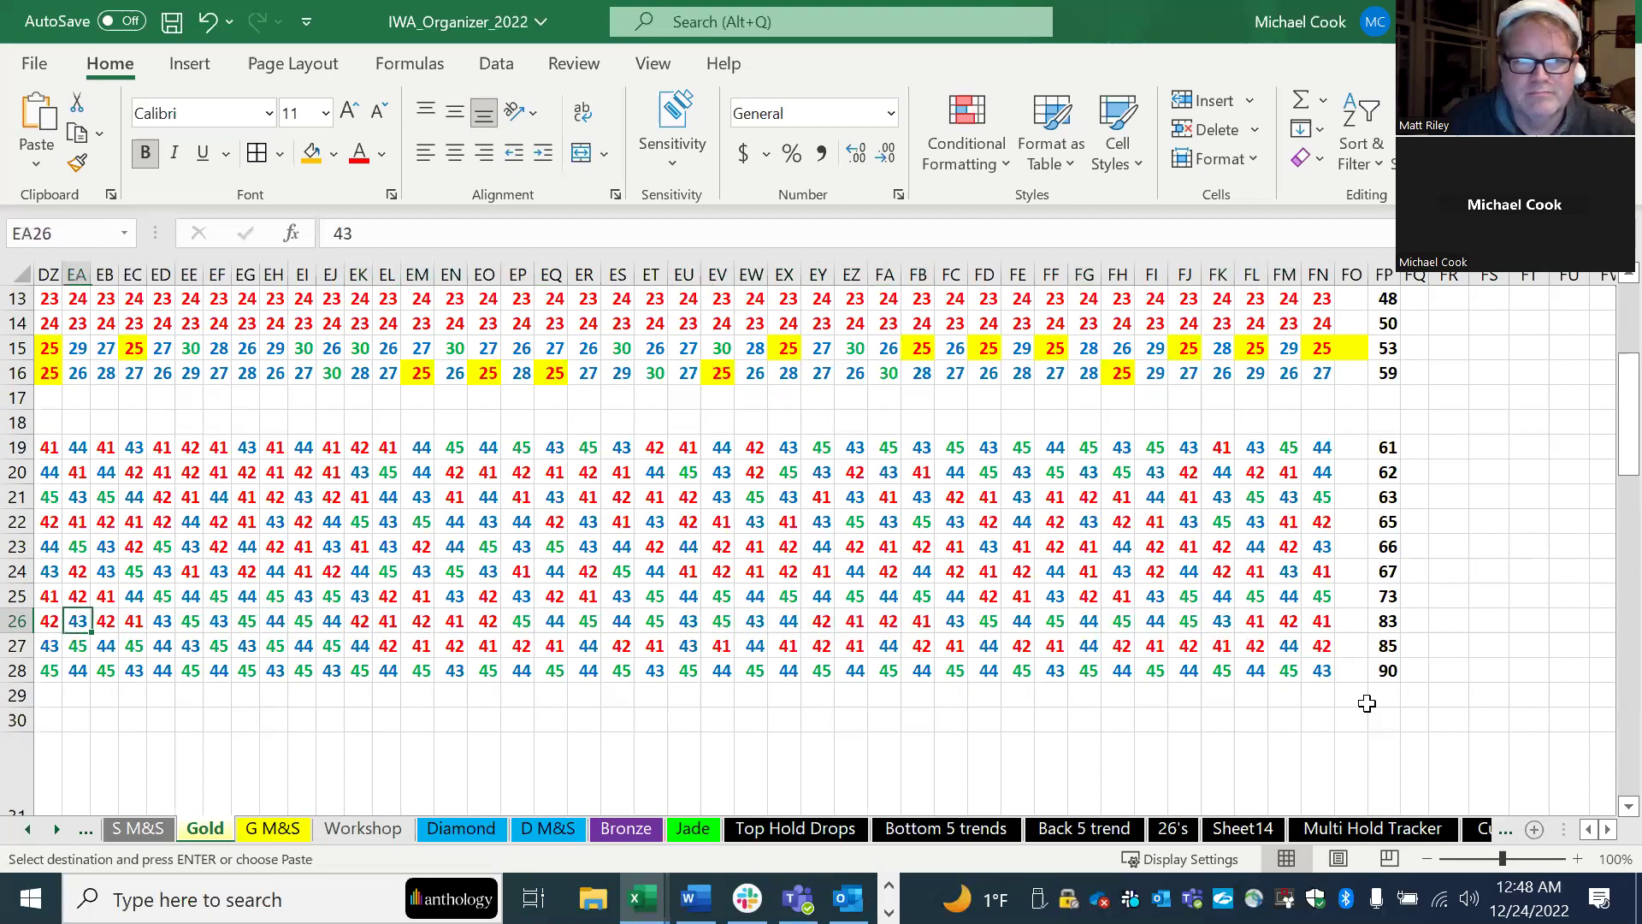
{"action": "key", "text": "Left"}
{"action": "key", "text": "Left"}
{"action": "key", "text": "Left"}
{"action": "key", "text": "Left"}
{"action": "key", "text": "Left"}
{"action": "key", "text": "Left"}
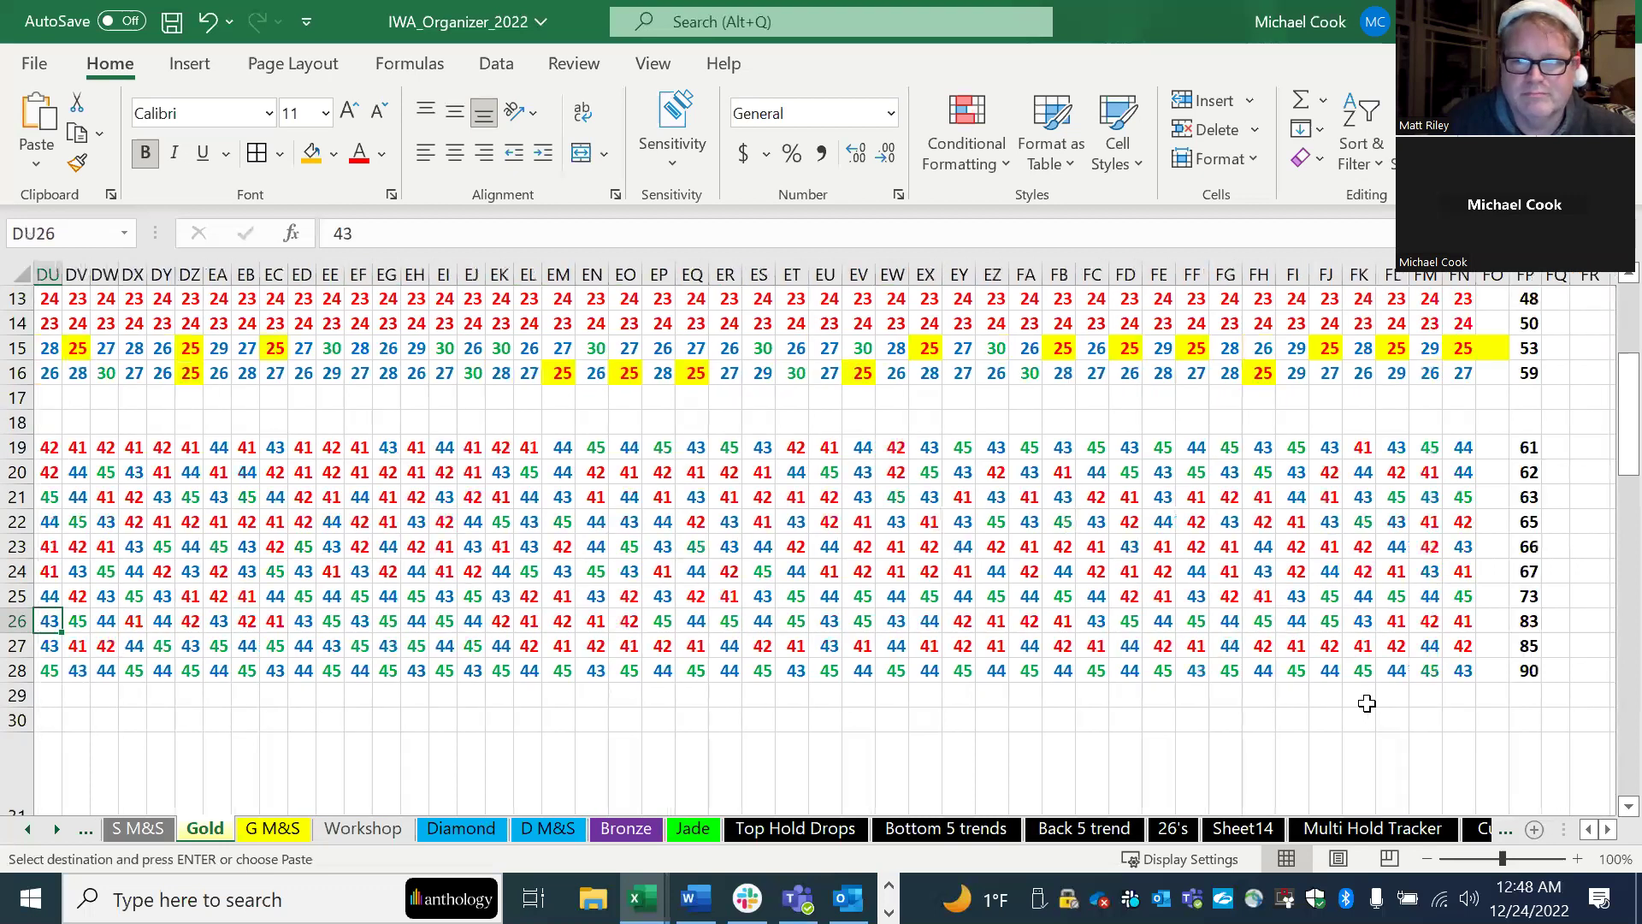
{"action": "key", "text": "Left"}
{"action": "key", "text": "Left"}
Step: Follow row 26 forward again from around DR26 and examine the entries up to the latest one, FN26
{"action": "key", "text": "Right"}
{"action": "key", "text": "Right"}
{"action": "key", "text": "Right"}
{"action": "key", "text": "Right"}
{"action": "key", "text": "Right"}
{"action": "key", "text": "Right"}
{"action": "key", "text": "Right"}
{"action": "key", "text": "Right"}
{"action": "key", "text": "Right"}
{"action": "key", "text": "Right"}
{"action": "key", "text": "Right"}
{"action": "key", "text": "Right"}
{"action": "key", "text": "Right"}
{"action": "key", "text": "Right"}
{"action": "key", "text": "Right"}
{"action": "key", "text": "Right"}
{"action": "key", "text": "Right"}
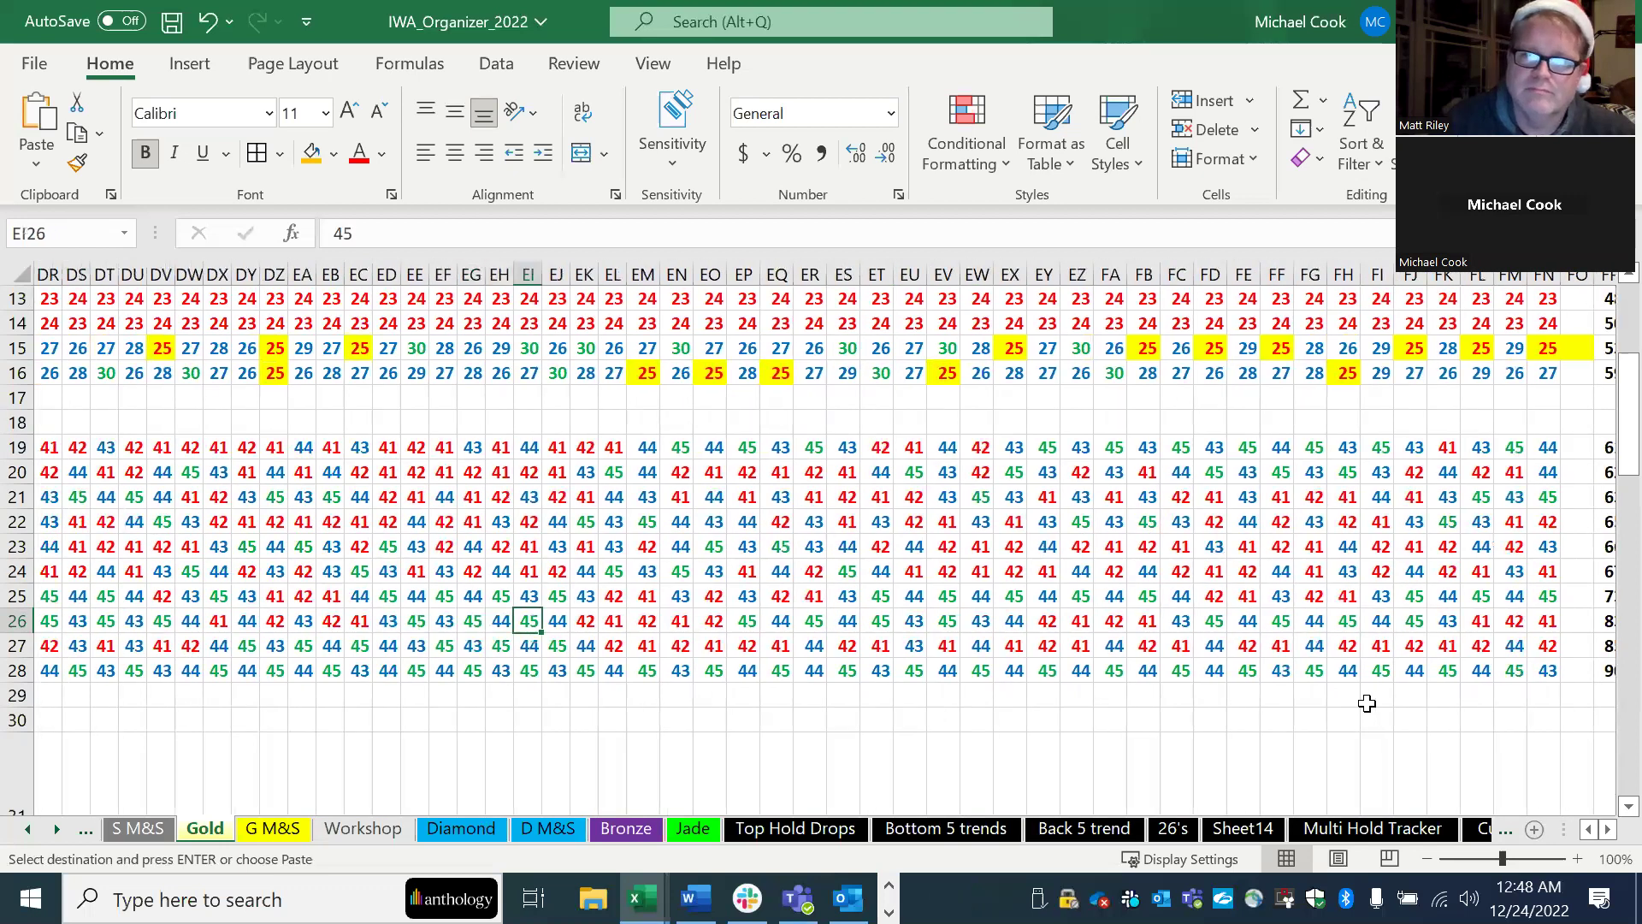
{"action": "key", "text": "Right"}
{"action": "key", "text": "Right"}
{"action": "key", "text": "Right"}
{"action": "key", "text": "Right"}
{"action": "key", "text": "Right"}
{"action": "key", "text": "Right"}
{"action": "key", "text": "Right"}
{"action": "key", "text": "Right"}
{"action": "key", "text": "Right"}
{"action": "key", "text": "Right"}
{"action": "key", "text": "Right"}
{"action": "key", "text": "Right"}
{"action": "key", "text": "Right"}
{"action": "key", "text": "Right"}
{"action": "key", "text": "Right"}
{"action": "key", "text": "Right"}
{"action": "key", "text": "Right"}
{"action": "key", "text": "Right"}
{"action": "key", "text": "Right"}
{"action": "key", "text": "Right"}
{"action": "key", "text": "Right"}
{"action": "key", "text": "Right"}
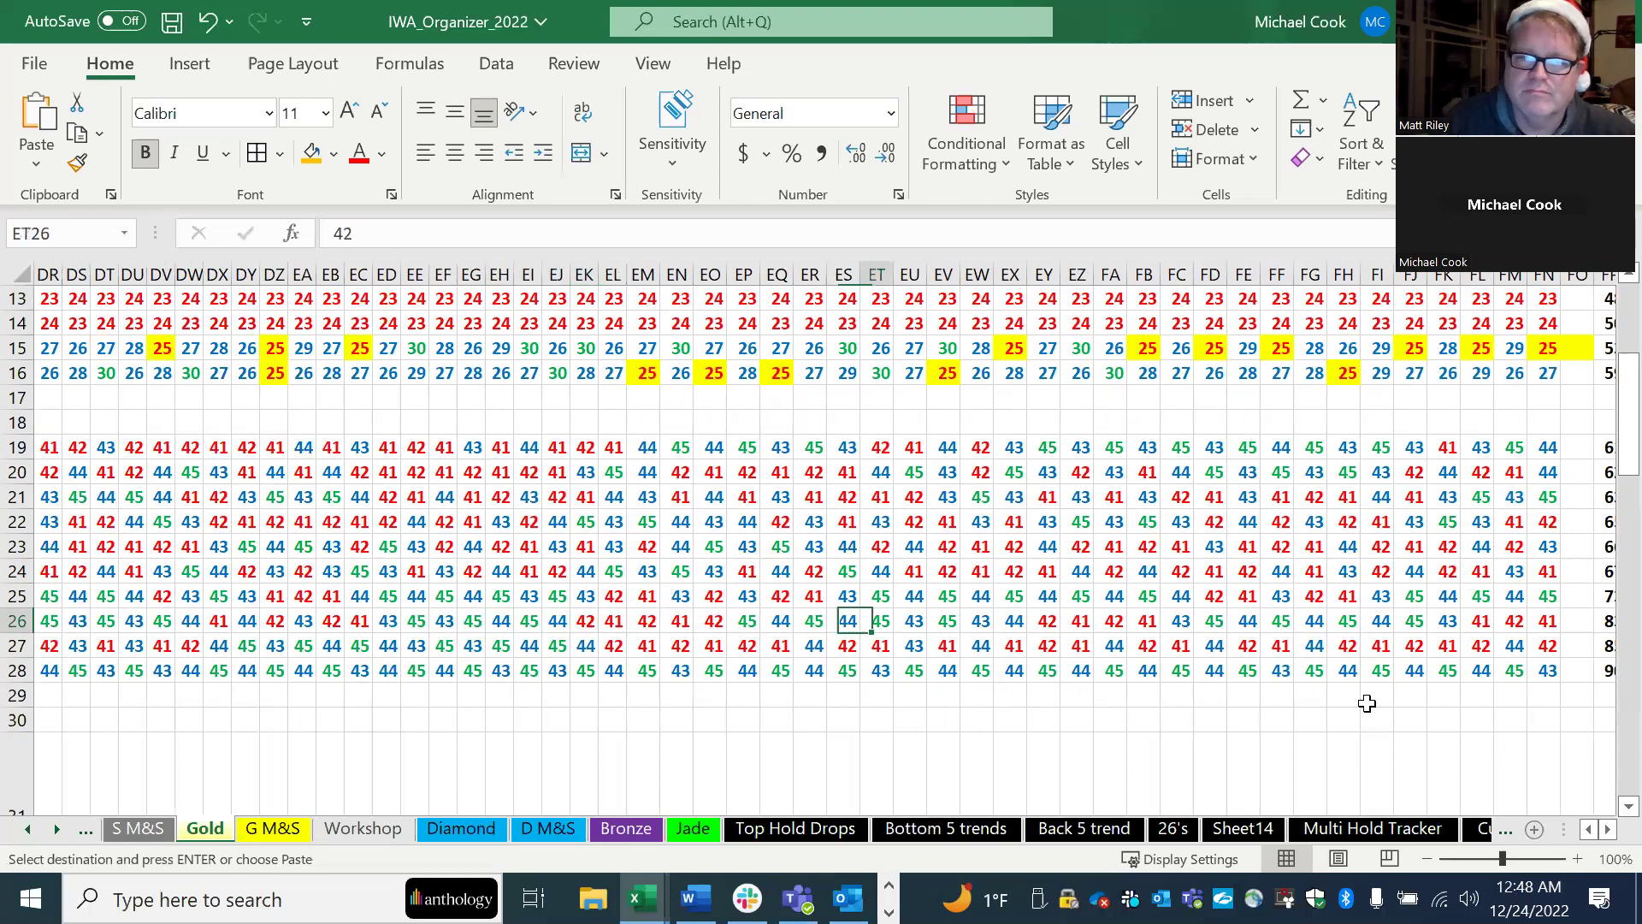
{"action": "key", "text": "Delete"}
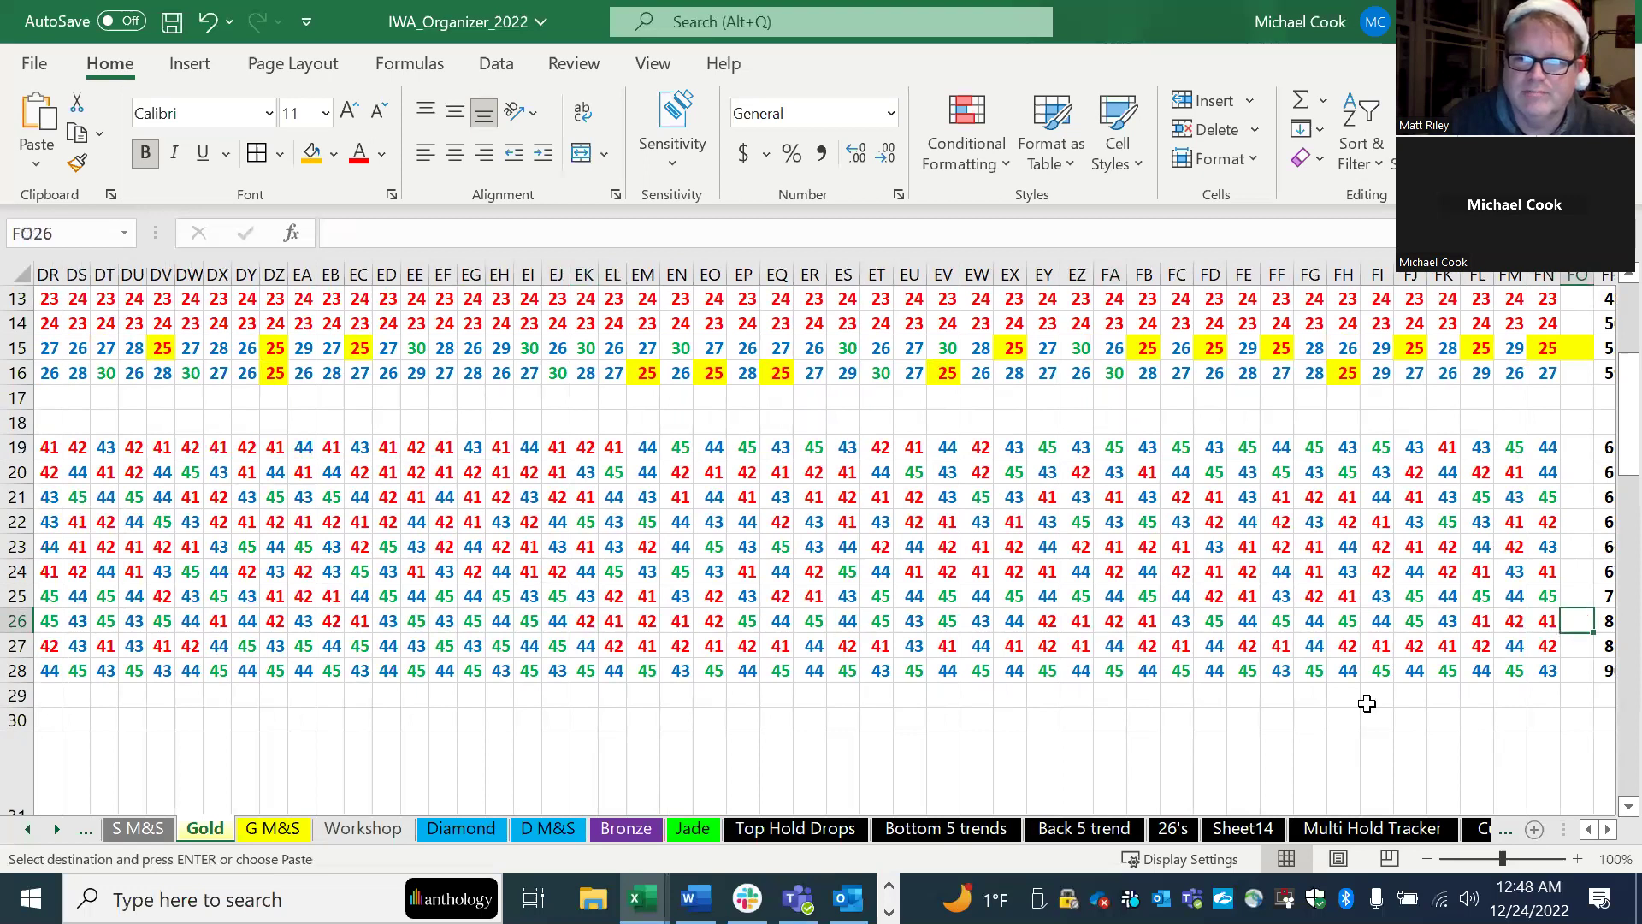
{"action": "key", "text": "Right"}
{"action": "key", "text": "Left"}
{"action": "key", "text": "Left"}
{"action": "key", "text": "Left"}
{"action": "key", "text": "Left"}
{"action": "key", "text": "Left"}
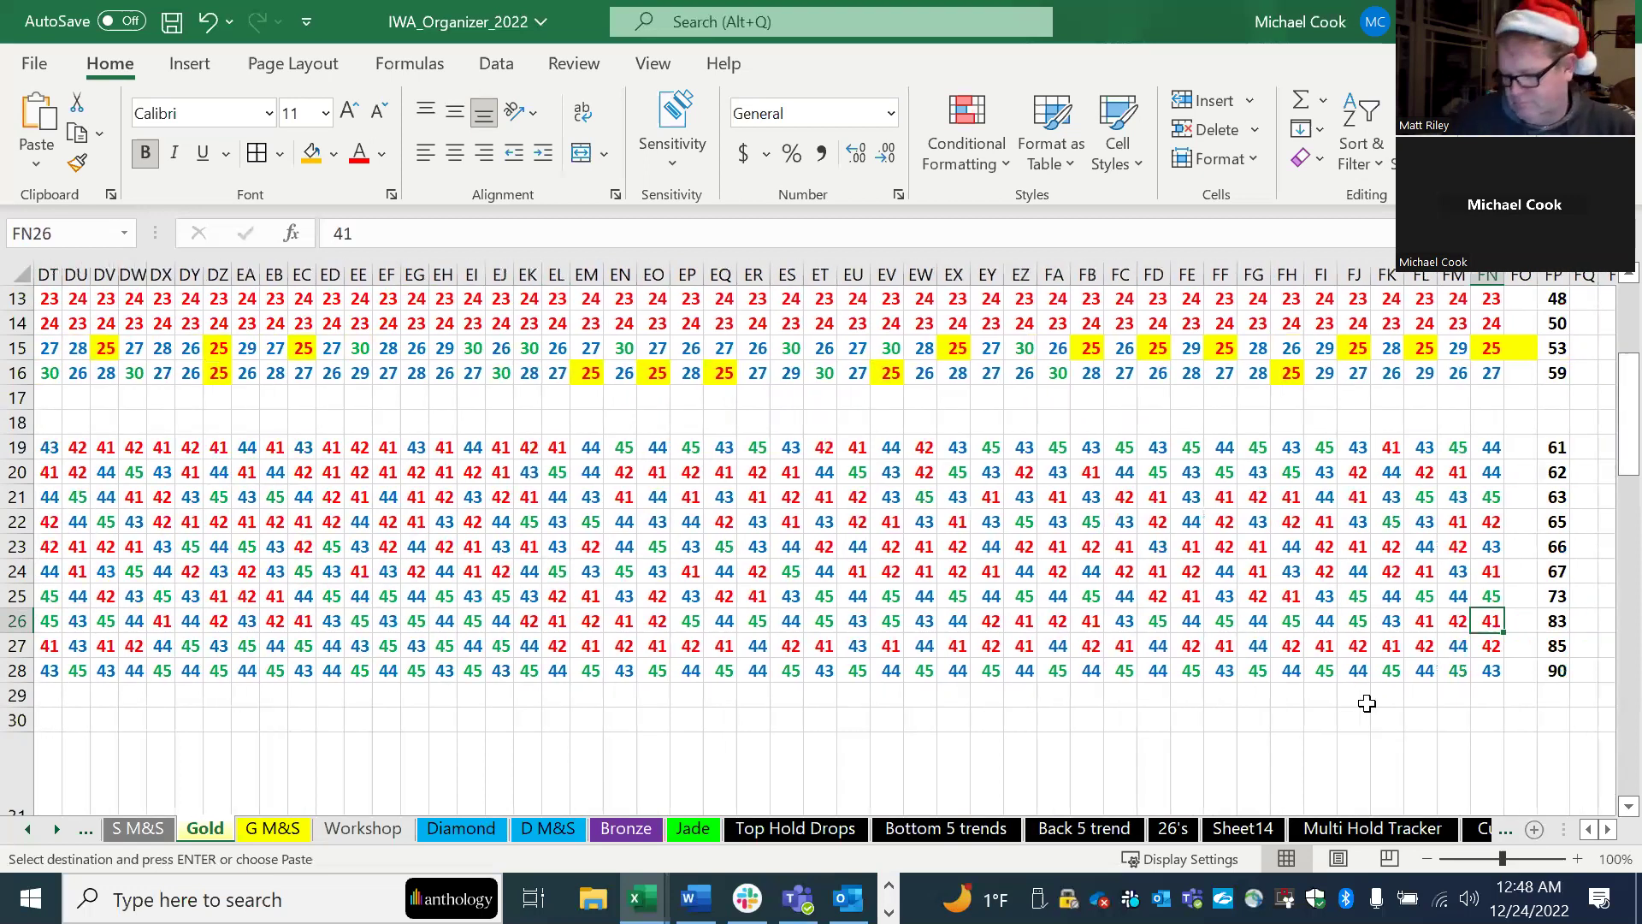
{"action": "key", "text": "Right"}
{"action": "key", "text": "Right"}
{"action": "key", "text": "Right"}
Step: Trace row 27 of the Gold sheet back from its latest entry, FN27
{"action": "key", "text": "Down"}
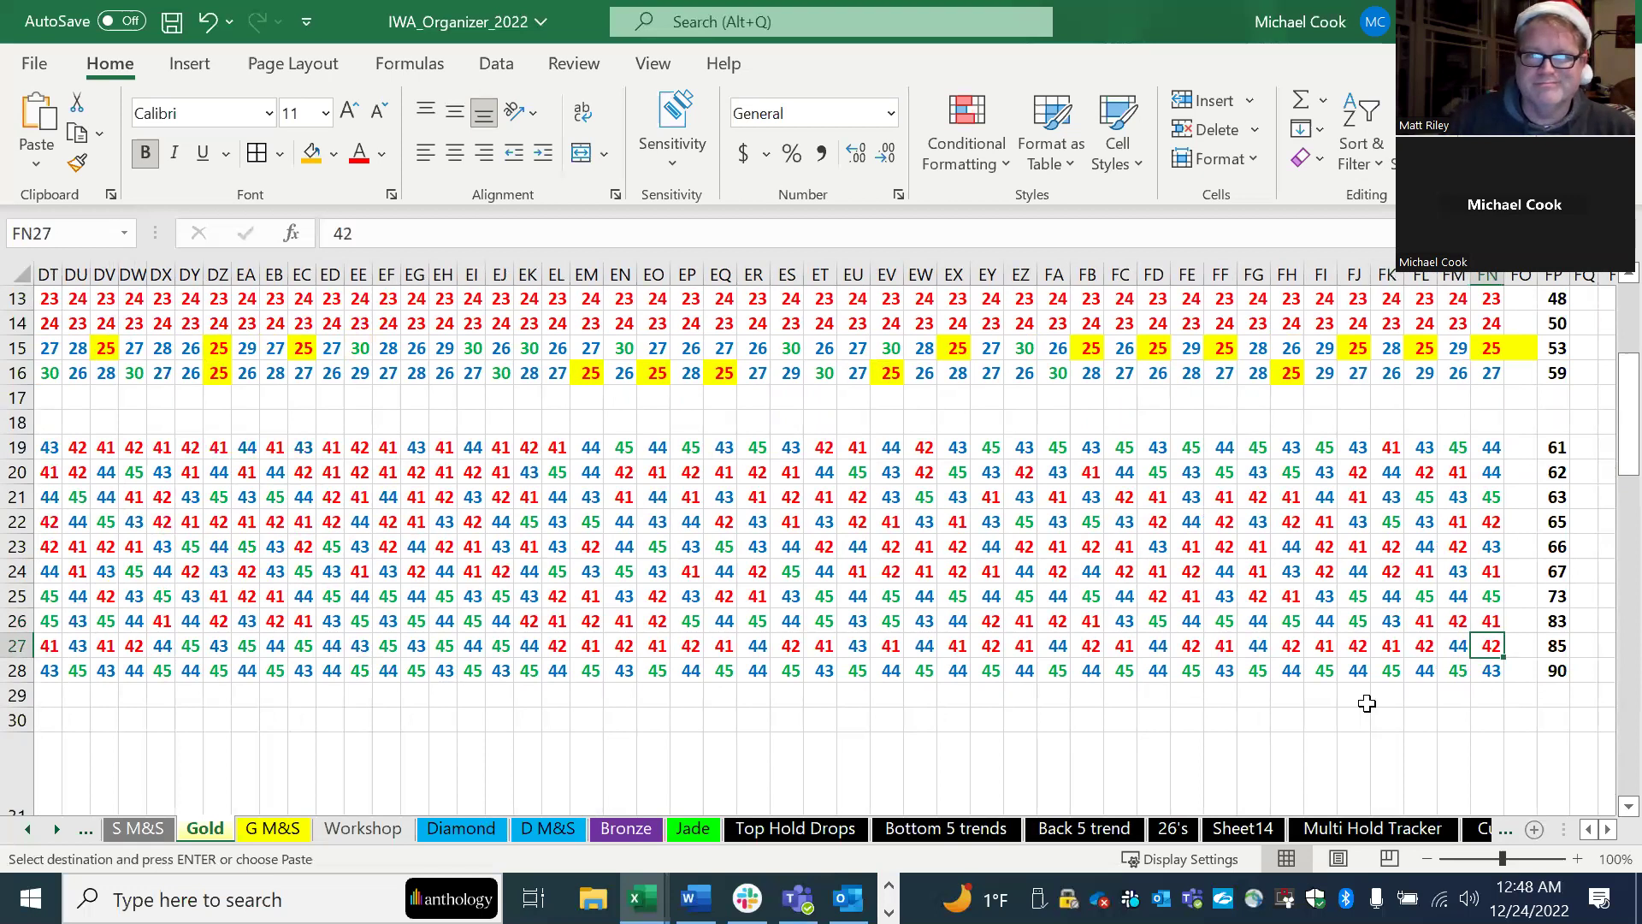
{"action": "key", "text": "Left"}
{"action": "key", "text": "Left"}
{"action": "key", "text": "Left"}
{"action": "key", "text": "Left"}
{"action": "key", "text": "Left"}
{"action": "key", "text": "Left"}
{"action": "key", "text": "Left"}
{"action": "key", "text": "Left"}
{"action": "key", "text": "Left"}
{"action": "key", "text": "Left"}
{"action": "key", "text": "Left"}
{"action": "key", "text": "Left"}
{"action": "key", "text": "Left"}
{"action": "key", "text": "Left"}
{"action": "key", "text": "Left"}
{"action": "key", "text": "Left"}
{"action": "key", "text": "Left"}
{"action": "key", "text": "Left"}
{"action": "key", "text": "Left"}
{"action": "key", "text": "Left"}
{"action": "key", "text": "Left"}
{"action": "key", "text": "Left"}
{"action": "key", "text": "Left"}
Step: Recheck the recent row 27 entries in both directions as far back as ER27, then return to FN27
{"action": "key", "text": "Right"}
{"action": "key", "text": "Right"}
{"action": "key", "text": "Right"}
{"action": "key", "text": "Right"}
{"action": "key", "text": "Right"}
{"action": "key", "text": "Right"}
{"action": "key", "text": "Right"}
{"action": "key", "text": "Right"}
{"action": "key", "text": "Right"}
{"action": "key", "text": "Right"}
{"action": "key", "text": "Right"}
{"action": "key", "text": "Right"}
{"action": "key", "text": "Right"}
{"action": "key", "text": "Right"}
{"action": "key", "text": "Right"}
{"action": "key", "text": "Left"}
{"action": "key", "text": "Left"}
{"action": "key", "text": "Left"}
{"action": "key", "text": "Left"}
{"action": "key", "text": "Left"}
{"action": "key", "text": "Left"}
{"action": "key", "text": "Left"}
{"action": "key", "text": "Left"}
{"action": "key", "text": "Left"}
{"action": "key", "text": "Left"}
{"action": "key", "text": "Right"}
{"action": "key", "text": "Left"}
{"action": "key", "text": "Left"}
{"action": "key", "text": "Right"}
{"action": "key", "text": "Right"}
{"action": "key", "text": "Left"}
{"action": "key", "text": "Left"}
{"action": "key", "text": "Left"}
{"action": "key", "text": "Left"}
{"action": "key", "text": "Left"}
{"action": "key", "text": "Left"}
{"action": "key", "text": "Left"}
{"action": "key", "text": "Left"}
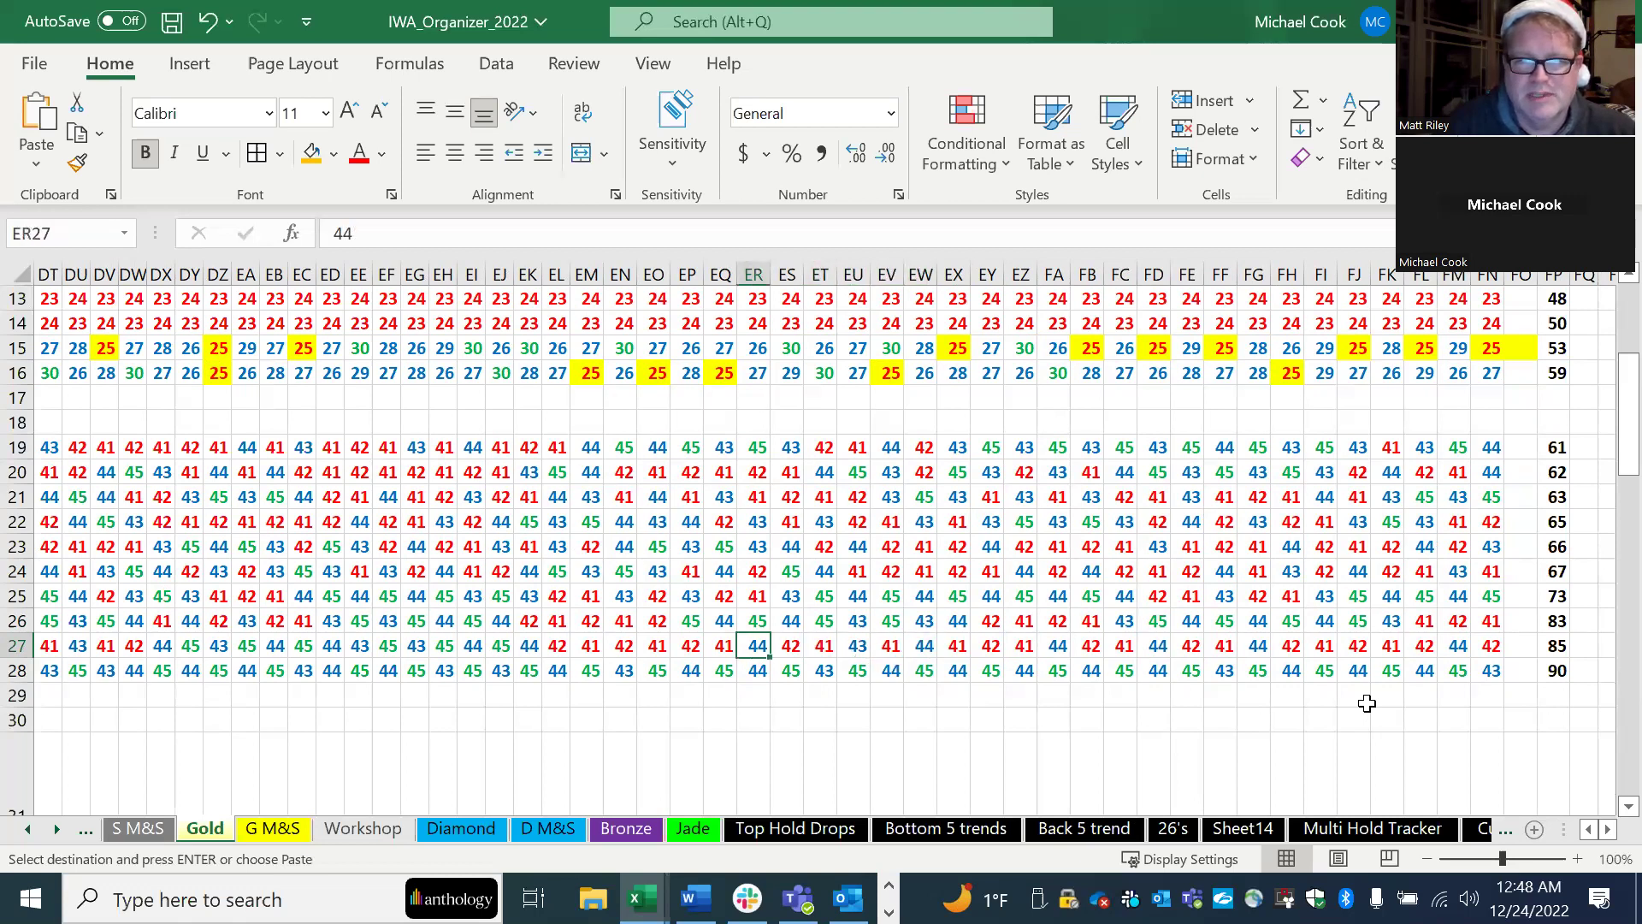
{"action": "key", "text": "ctrl+Right"}
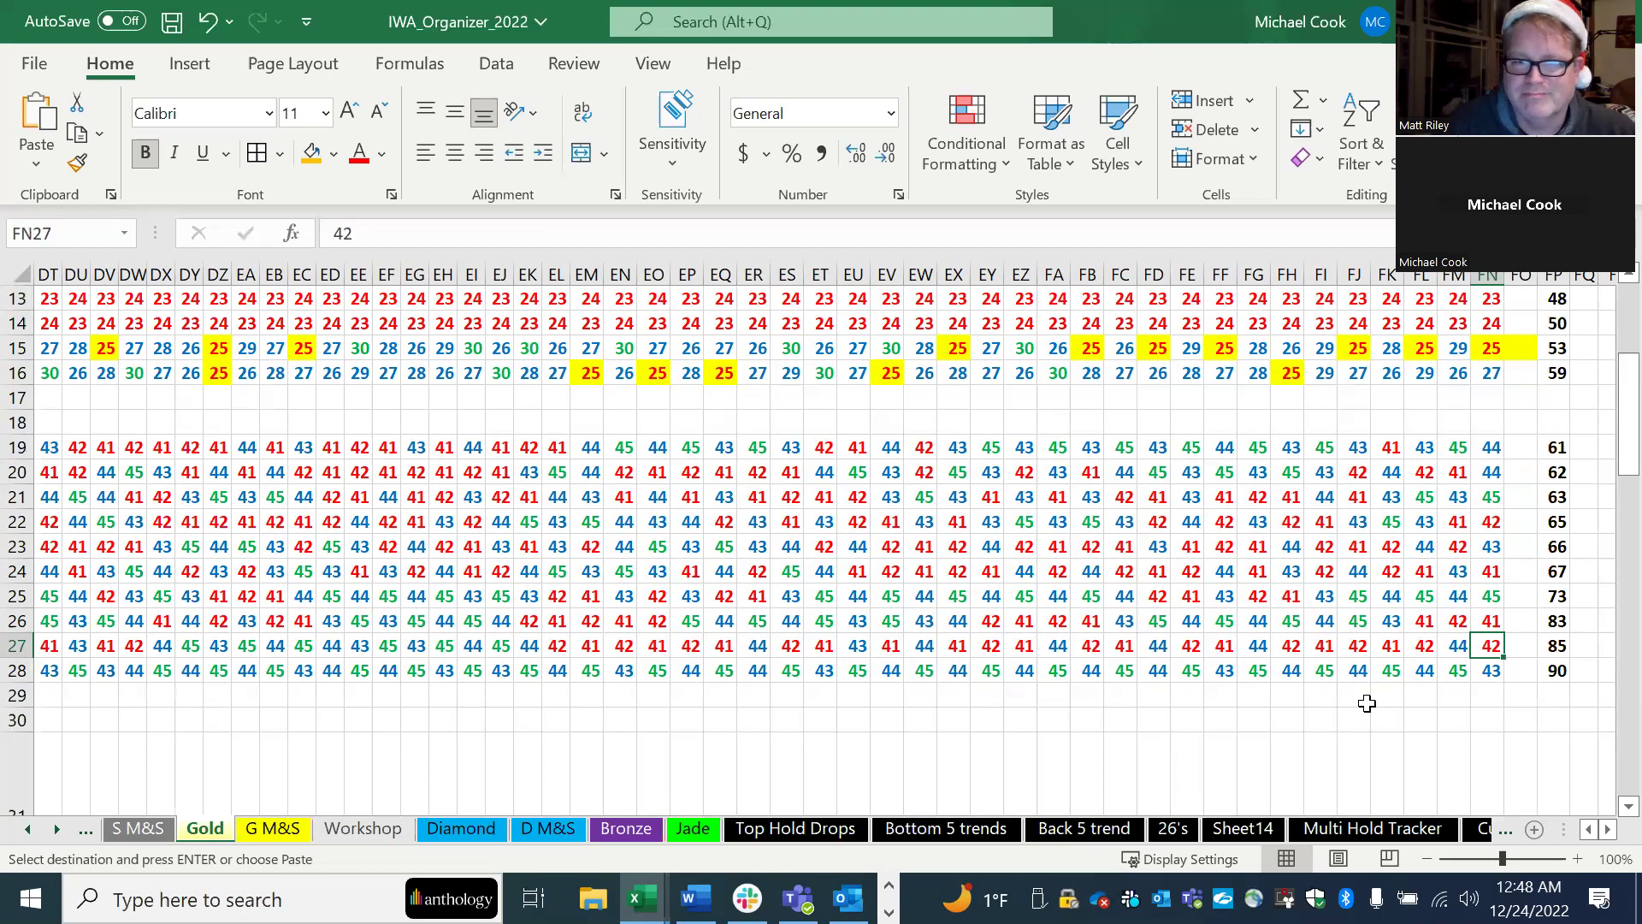
Step: Review the latest entries in column FN from row 27 up to FN22
{"action": "key", "text": "Up"}
{"action": "key", "text": "Up"}
{"action": "key", "text": "Up"}
{"action": "key", "text": "Up"}
{"action": "key", "text": "Up"}
{"action": "key", "text": "Up"}
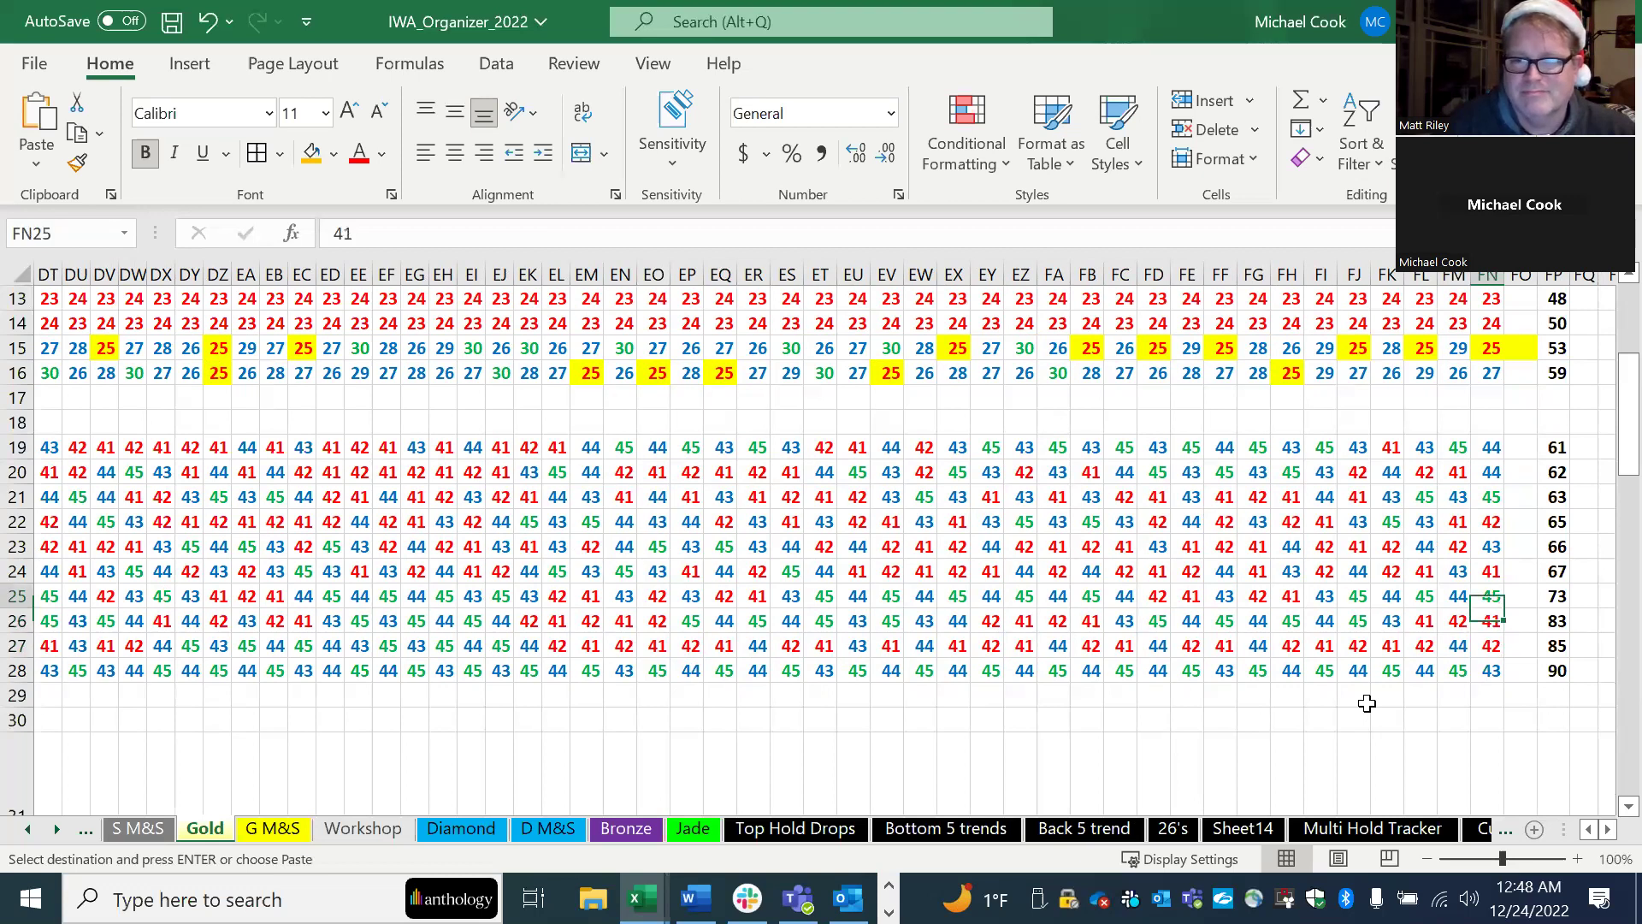
{"action": "key", "text": "Down"}
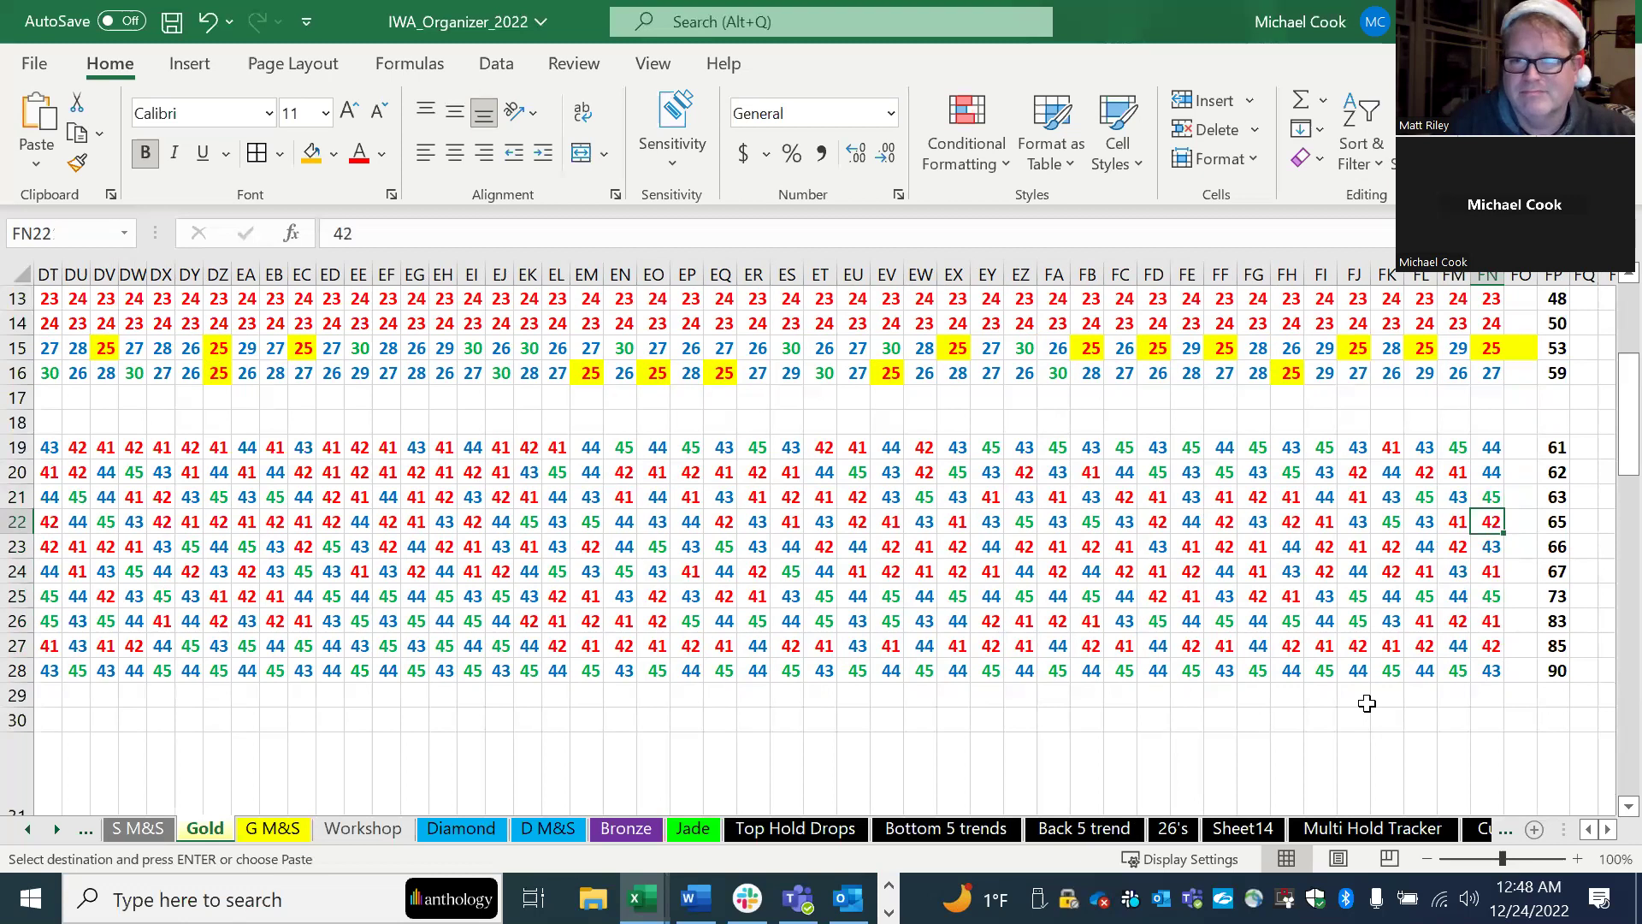
Step: Trace row 22 of the Gold sheet back from its latest entry, FN22, to EC22
{"action": "key", "text": "Left"}
{"action": "key", "text": "Left"}
{"action": "key", "text": "Left"}
{"action": "key", "text": "Left"}
{"action": "key", "text": "Left"}
{"action": "key", "text": "Left"}
{"action": "key", "text": "Left"}
{"action": "key", "text": "Left"}
{"action": "key", "text": "Left"}
{"action": "key", "text": "Left"}
{"action": "key", "text": "Left"}
{"action": "key", "text": "Left"}
{"action": "key", "text": "Left"}
{"action": "key", "text": "Left"}
{"action": "key", "text": "Left"}
{"action": "key", "text": "Left"}
{"action": "key", "text": "Left"}
{"action": "key", "text": "Left"}
{"action": "key", "text": "Left"}
{"action": "key", "text": "Left"}
{"action": "key", "text": "Left"}
{"action": "key", "text": "Left"}
{"action": "key", "text": "Left"}
{"action": "key", "text": "Left"}
{"action": "key", "text": "Left"}
{"action": "key", "text": "Left"}
{"action": "key", "text": "Left"}
{"action": "key", "text": "Left"}
{"action": "key", "text": "Left"}
{"action": "key", "text": "Left"}
{"action": "key", "text": "Left"}
{"action": "key", "text": "Left"}
{"action": "key", "text": "Left"}
{"action": "key", "text": "Left"}
{"action": "key", "text": "Left"}
{"action": "key", "text": "Left"}
{"action": "key", "text": "Left"}
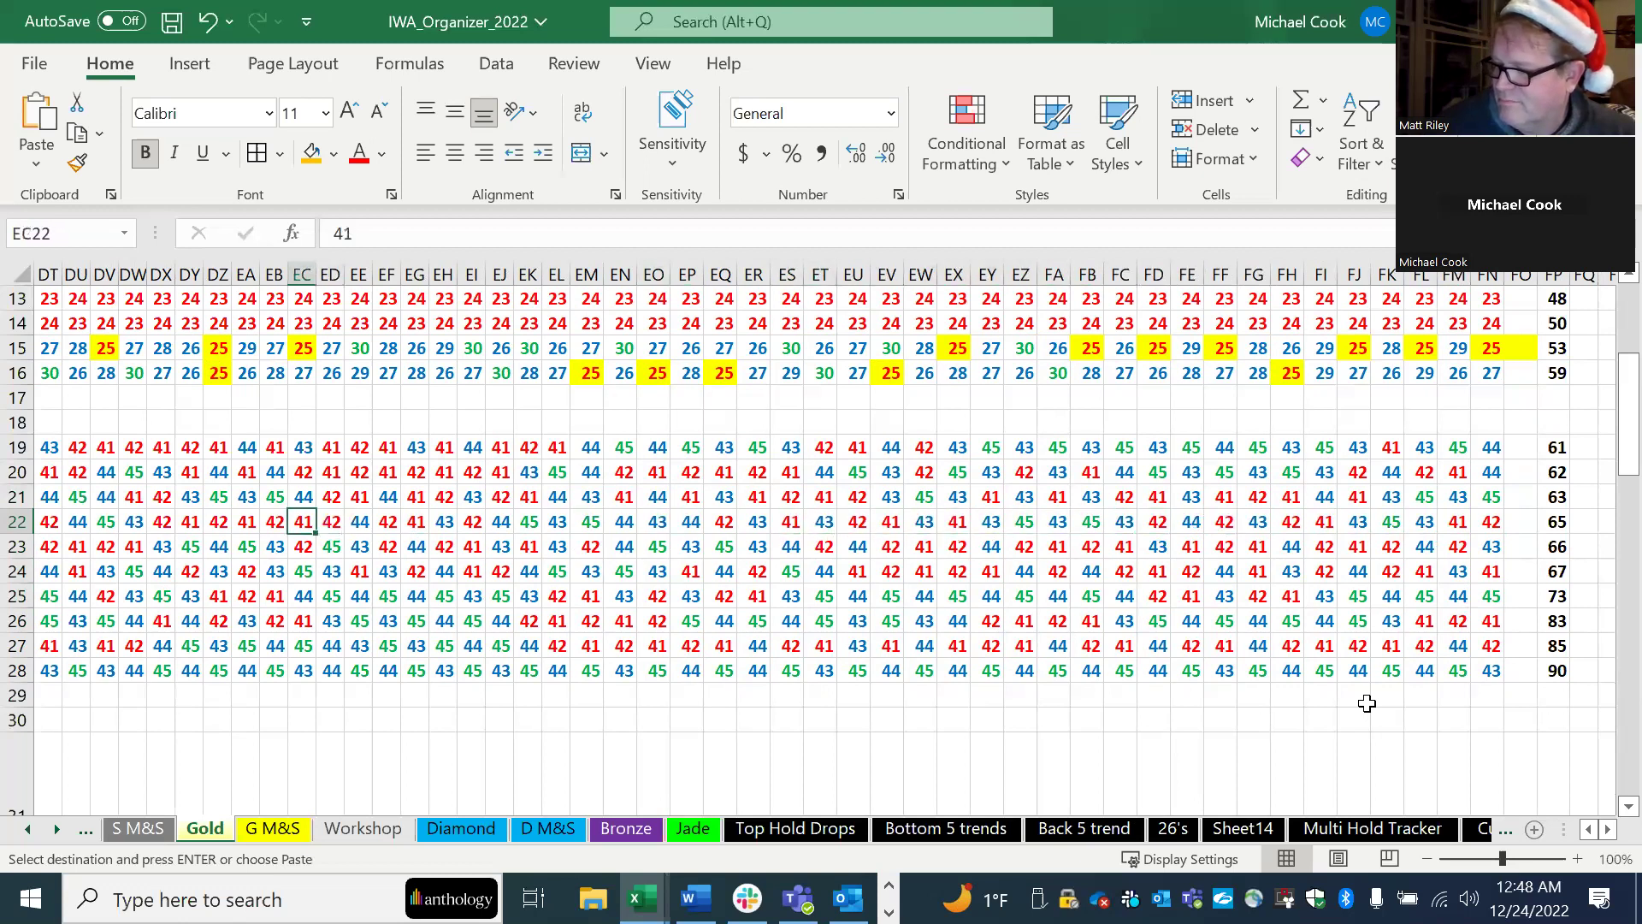
Step: Return to FN22 and retrace the recent row 22 entries back past FD22
{"action": "key", "text": "ctrl+Right"}
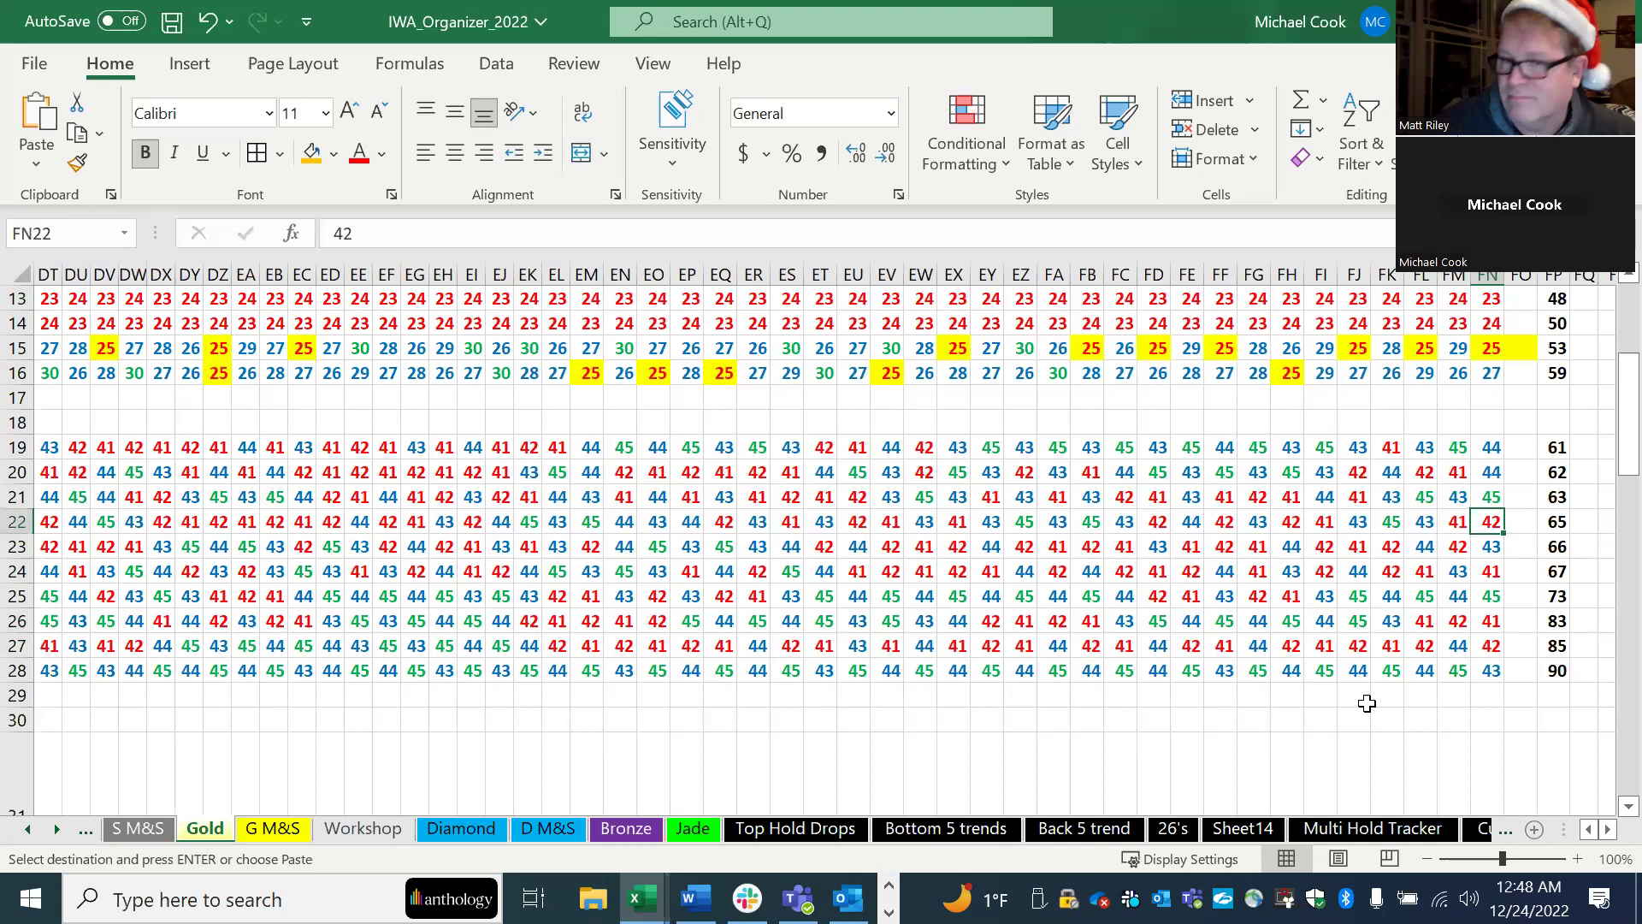
{"action": "key", "text": "Left"}
{"action": "key", "text": "Left"}
{"action": "key", "text": "Left"}
{"action": "key", "text": "Left"}
{"action": "key", "text": "Left"}
{"action": "key", "text": "Left"}
{"action": "key", "text": "Left"}
{"action": "key", "text": "Left"}
{"action": "key", "text": "Left"}
{"action": "key", "text": "Left"}
{"action": "key", "text": "Left"}
{"action": "key", "text": "Left"}
{"action": "key", "text": "Left"}
{"action": "key", "text": "Left"}
{"action": "key", "text": "Left"}
{"action": "key", "text": "Left"}
{"action": "key", "text": "Left"}
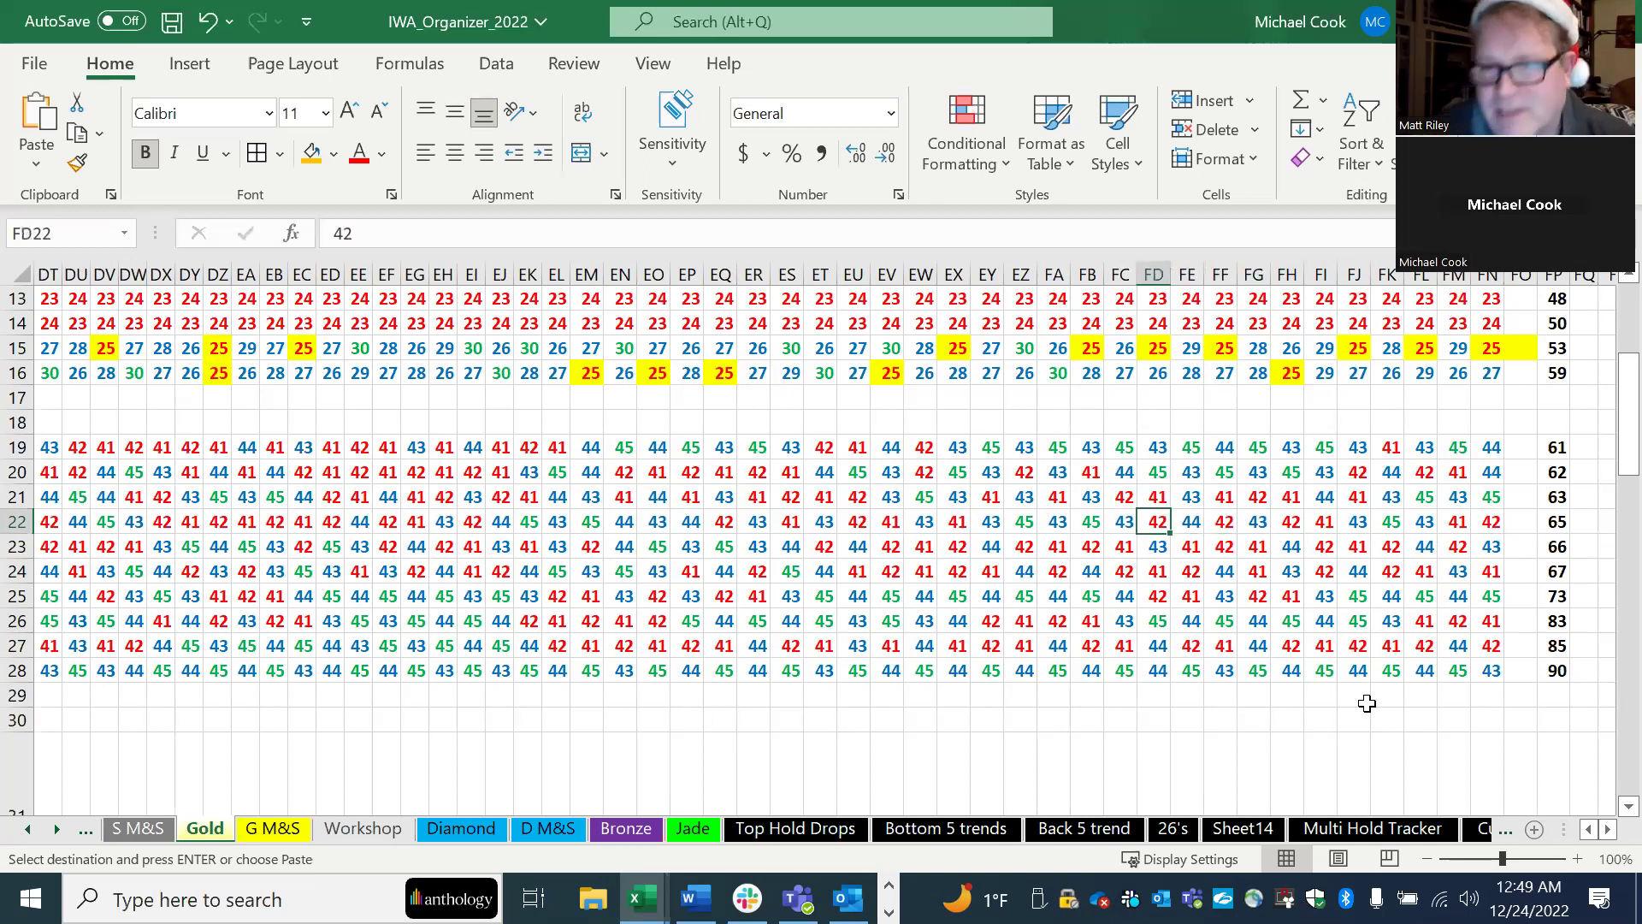
{"action": "key", "text": "Left"}
{"action": "key", "text": "Left"}
{"action": "key", "text": "Left"}
Step: Go back to the latest entry in row 22 and review column FN down to FN25
{"action": "key", "text": "ctrl+Right"}
{"action": "key", "text": "Right"}
{"action": "key", "text": "Right"}
{"action": "key", "text": "Down"}
{"action": "key", "text": "Down"}
{"action": "key", "text": "Left"}
{"action": "key", "text": "Left"}
{"action": "key", "text": "Down"}
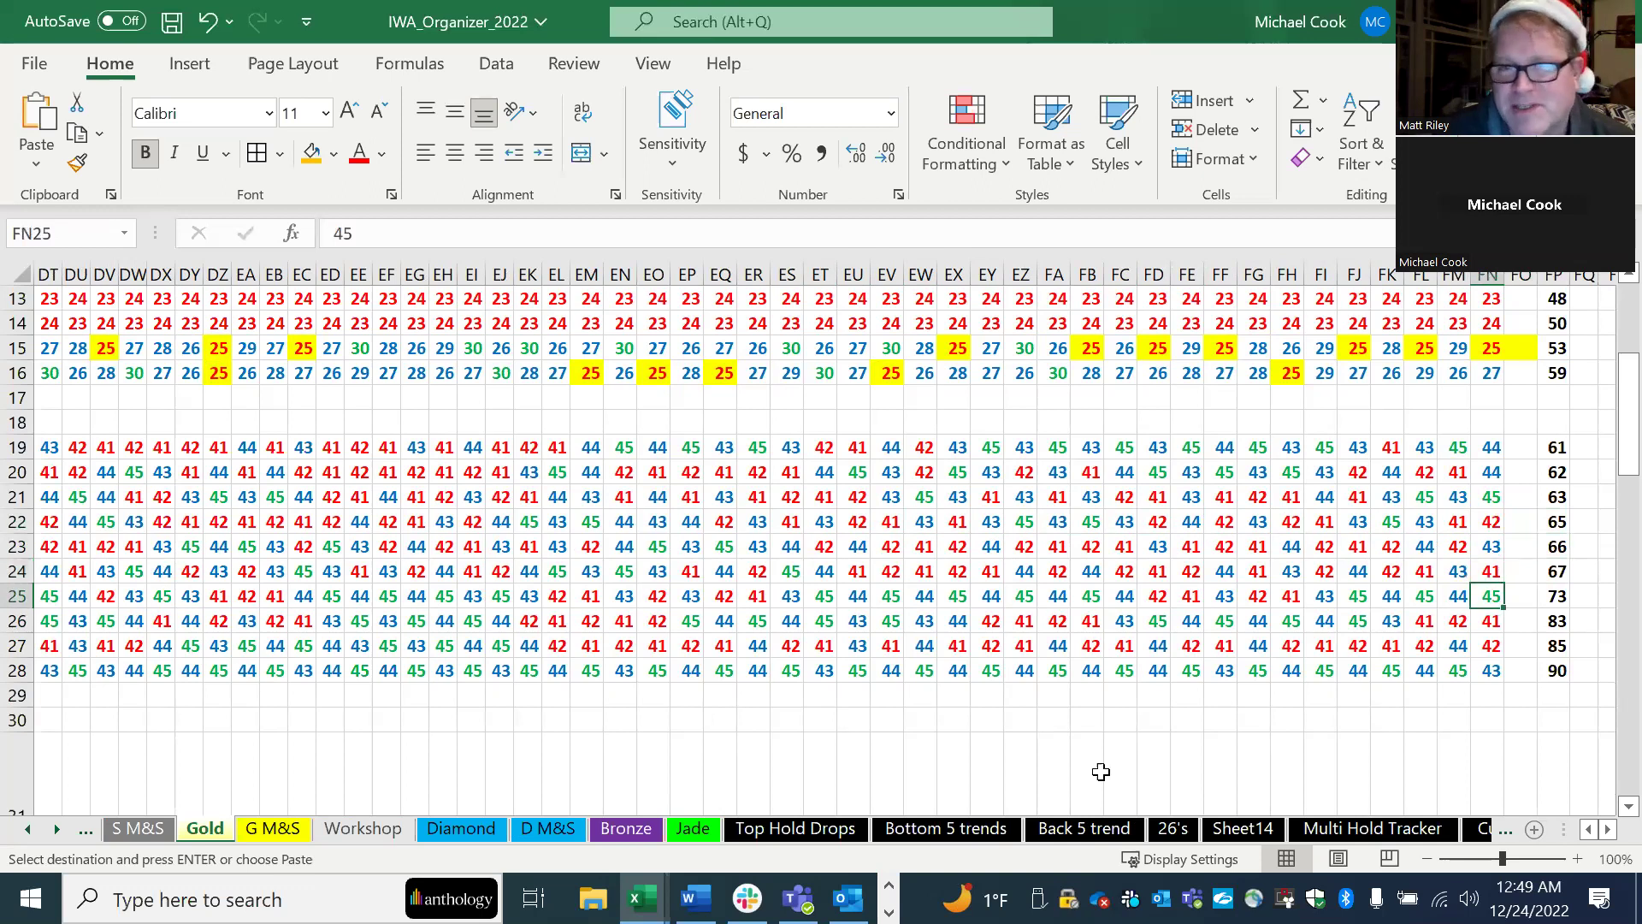
{"action": "key", "text": "ctrl+v"}
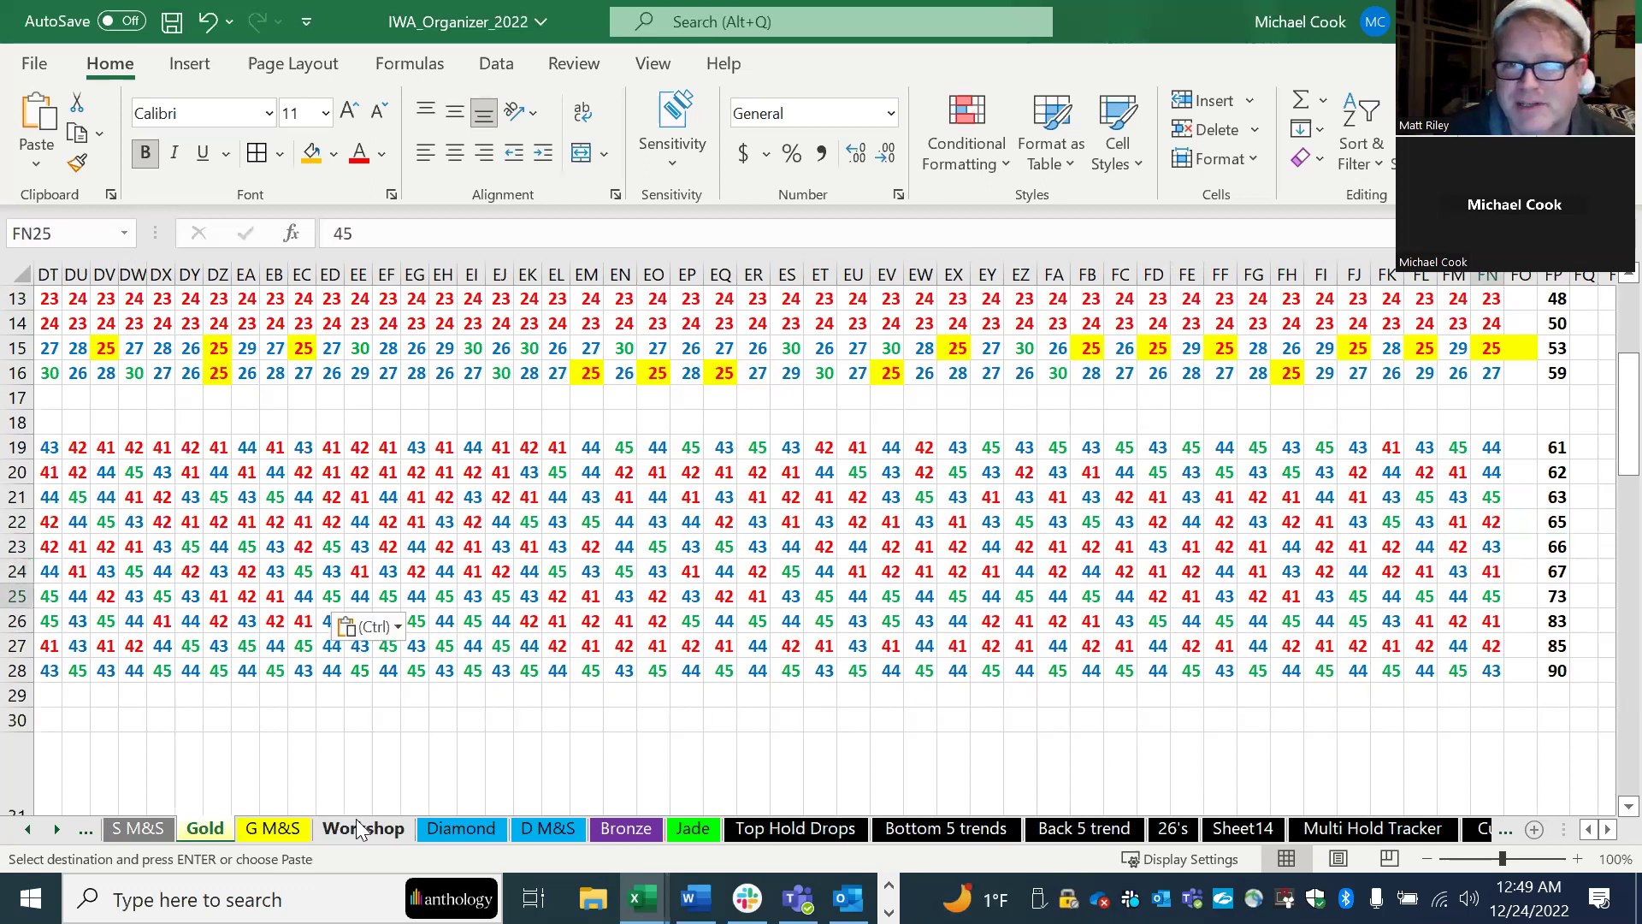
Step: On the Workshop sheet, copy the 41.1 cell from S35 into E31, the first slot under 13 in the 11–15 grid
{"action": "left_click", "coordinate": [359, 828]}
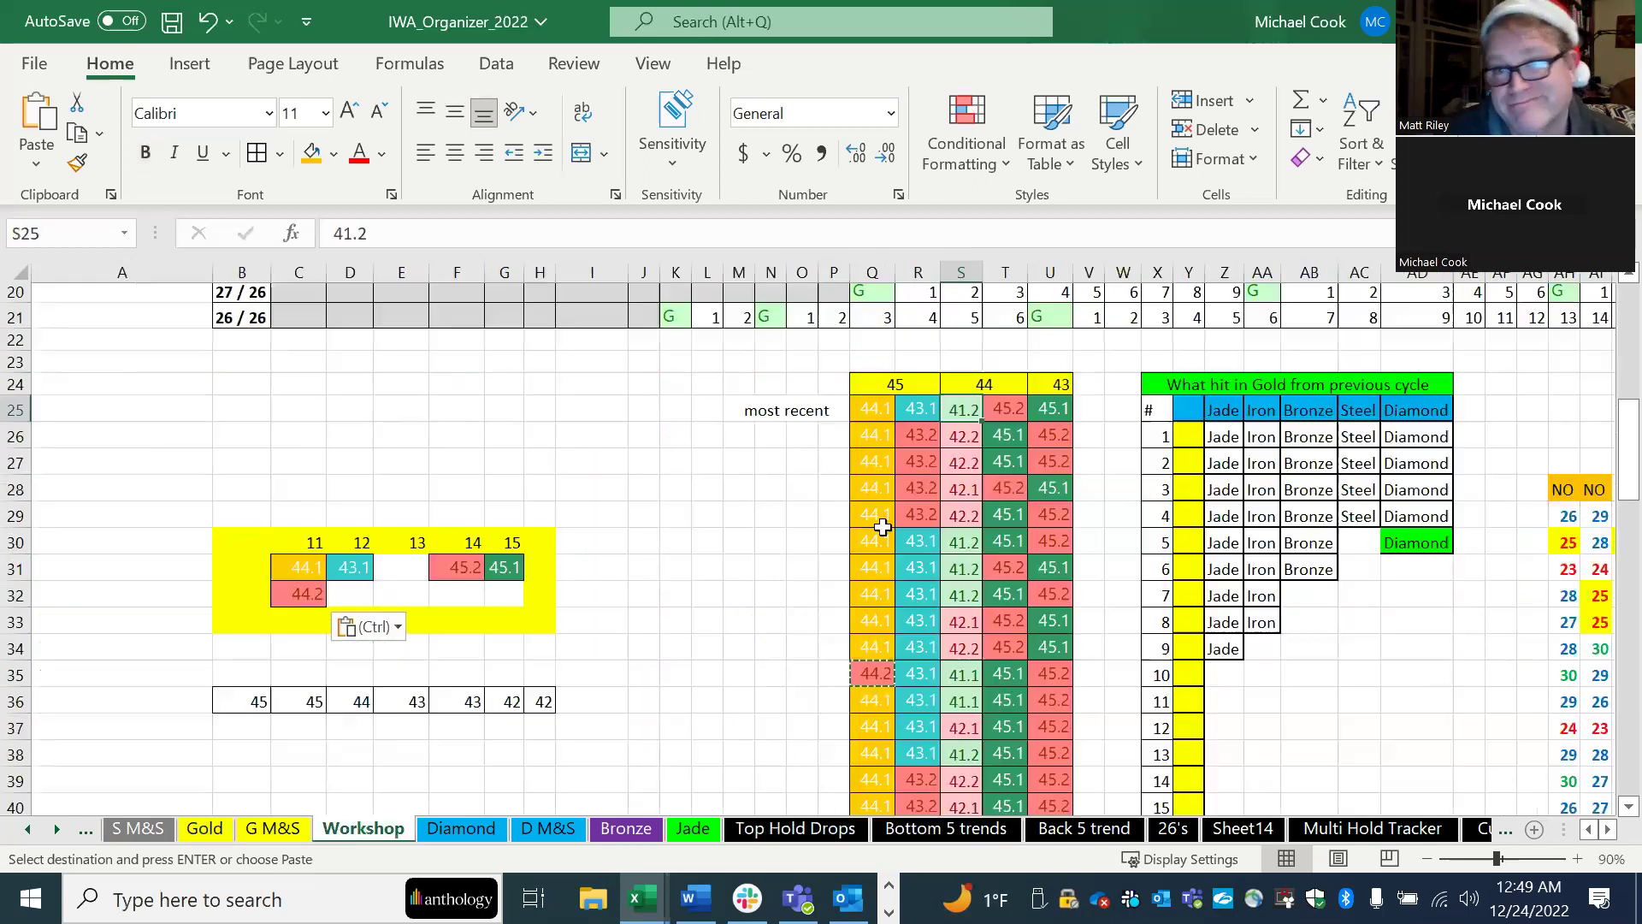
{"action": "left_click", "coordinate": [962, 676]}
{"action": "key", "text": "ctrl+c"}
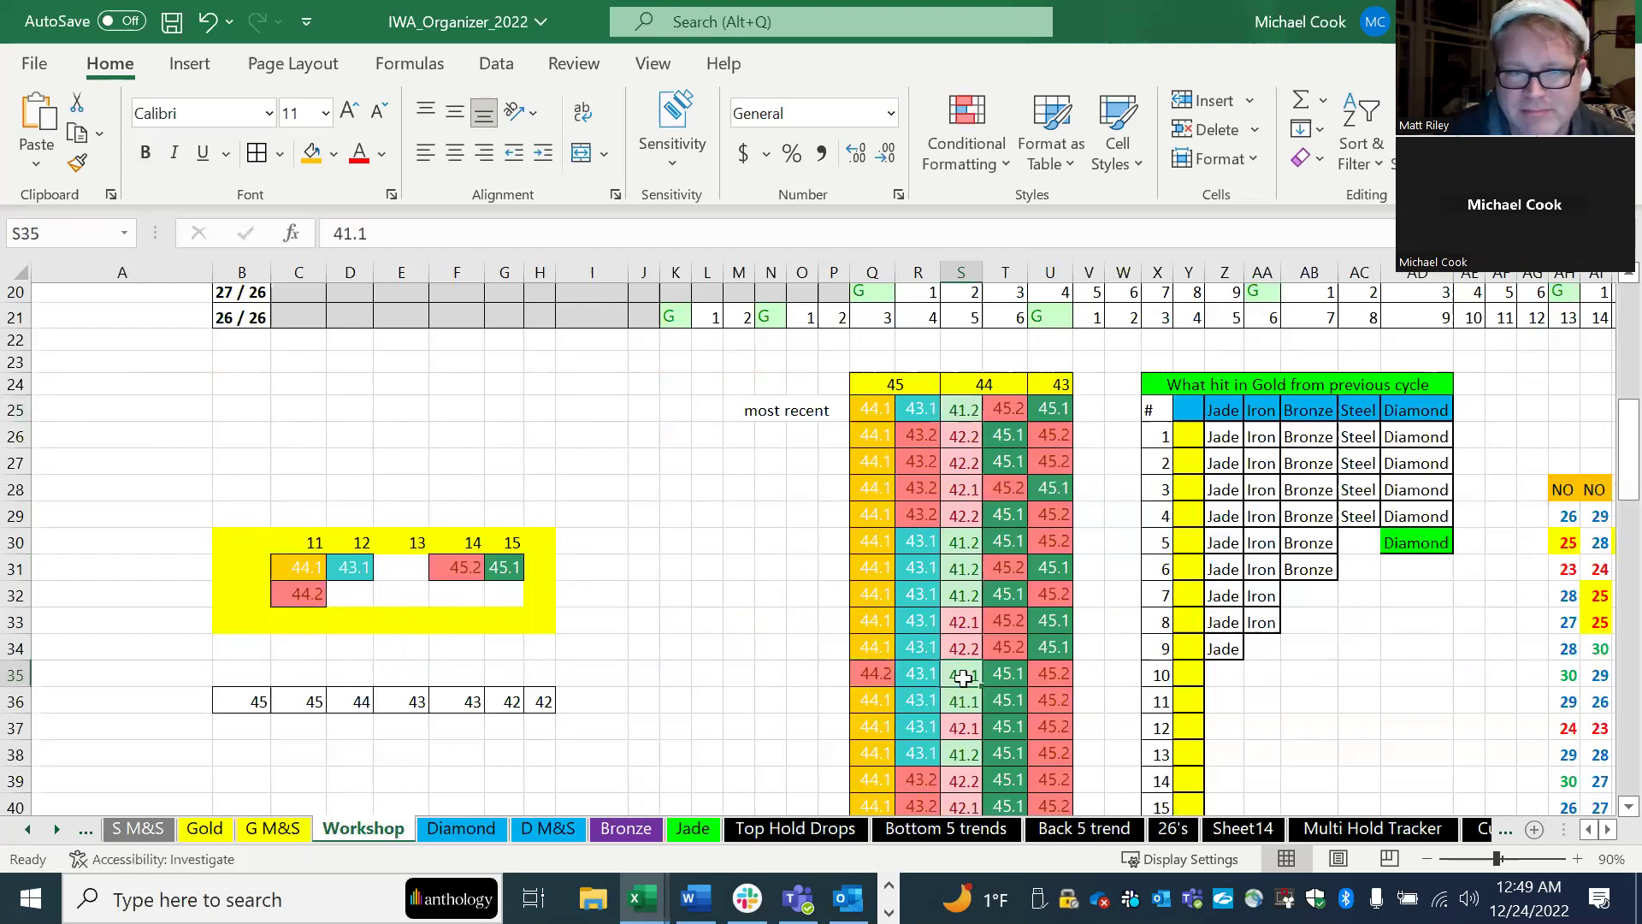
{"action": "left_click", "coordinate": [406, 564]}
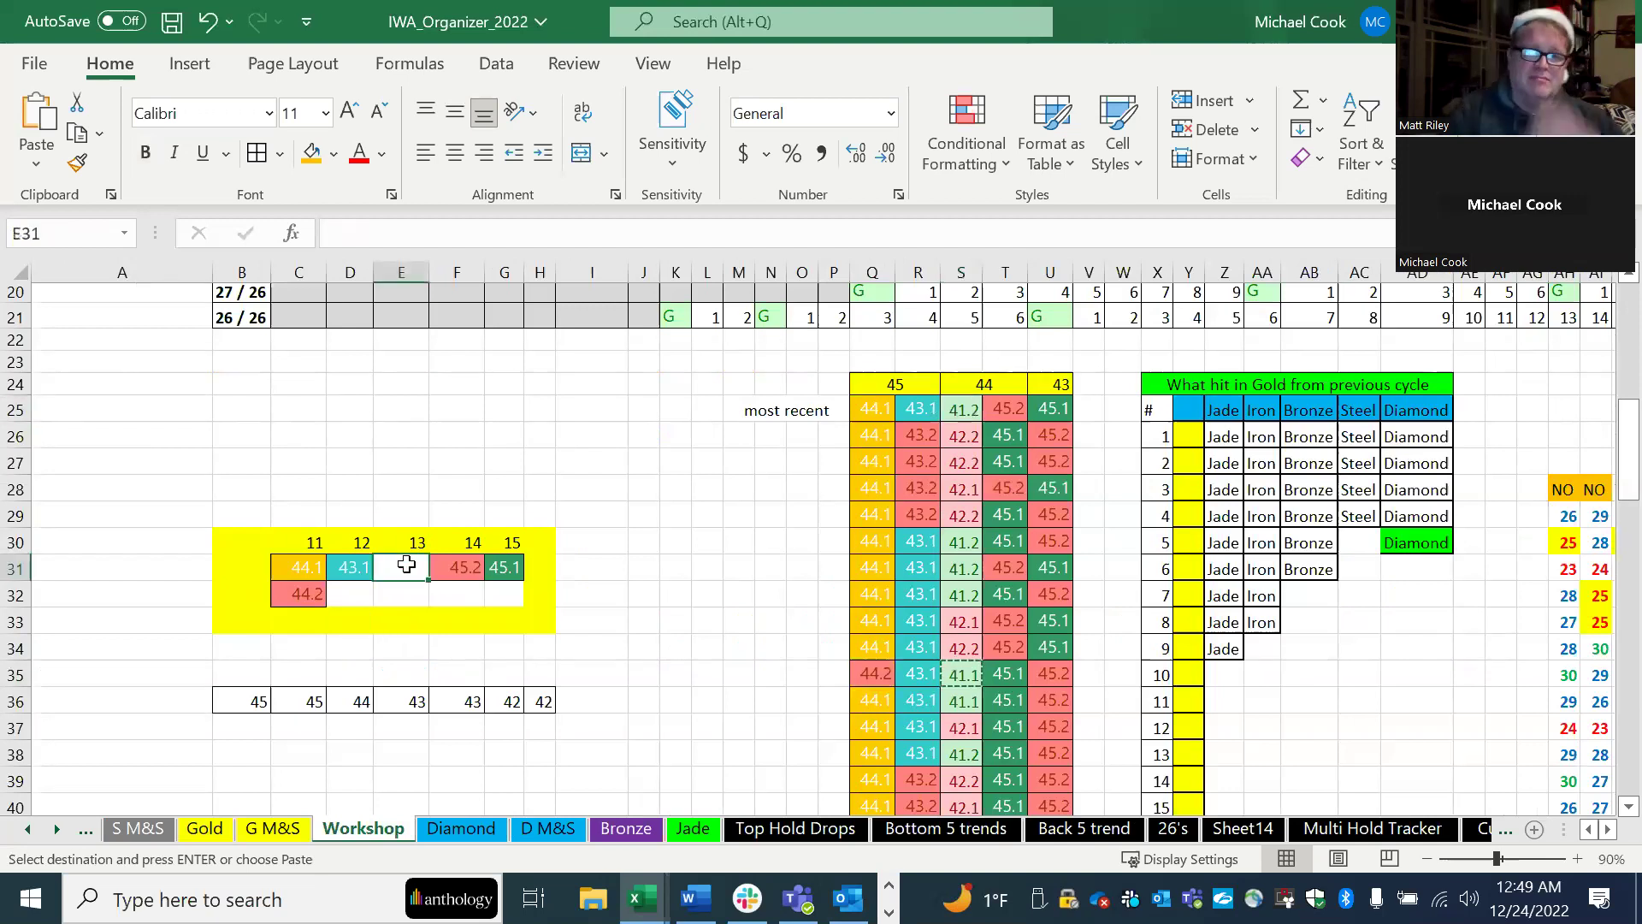
{"action": "key", "text": "ctrl+v"}
Step: Copy the most recent 41.2 cell, S25, into E32 as the second option under 13
{"action": "left_click", "coordinate": [965, 411]}
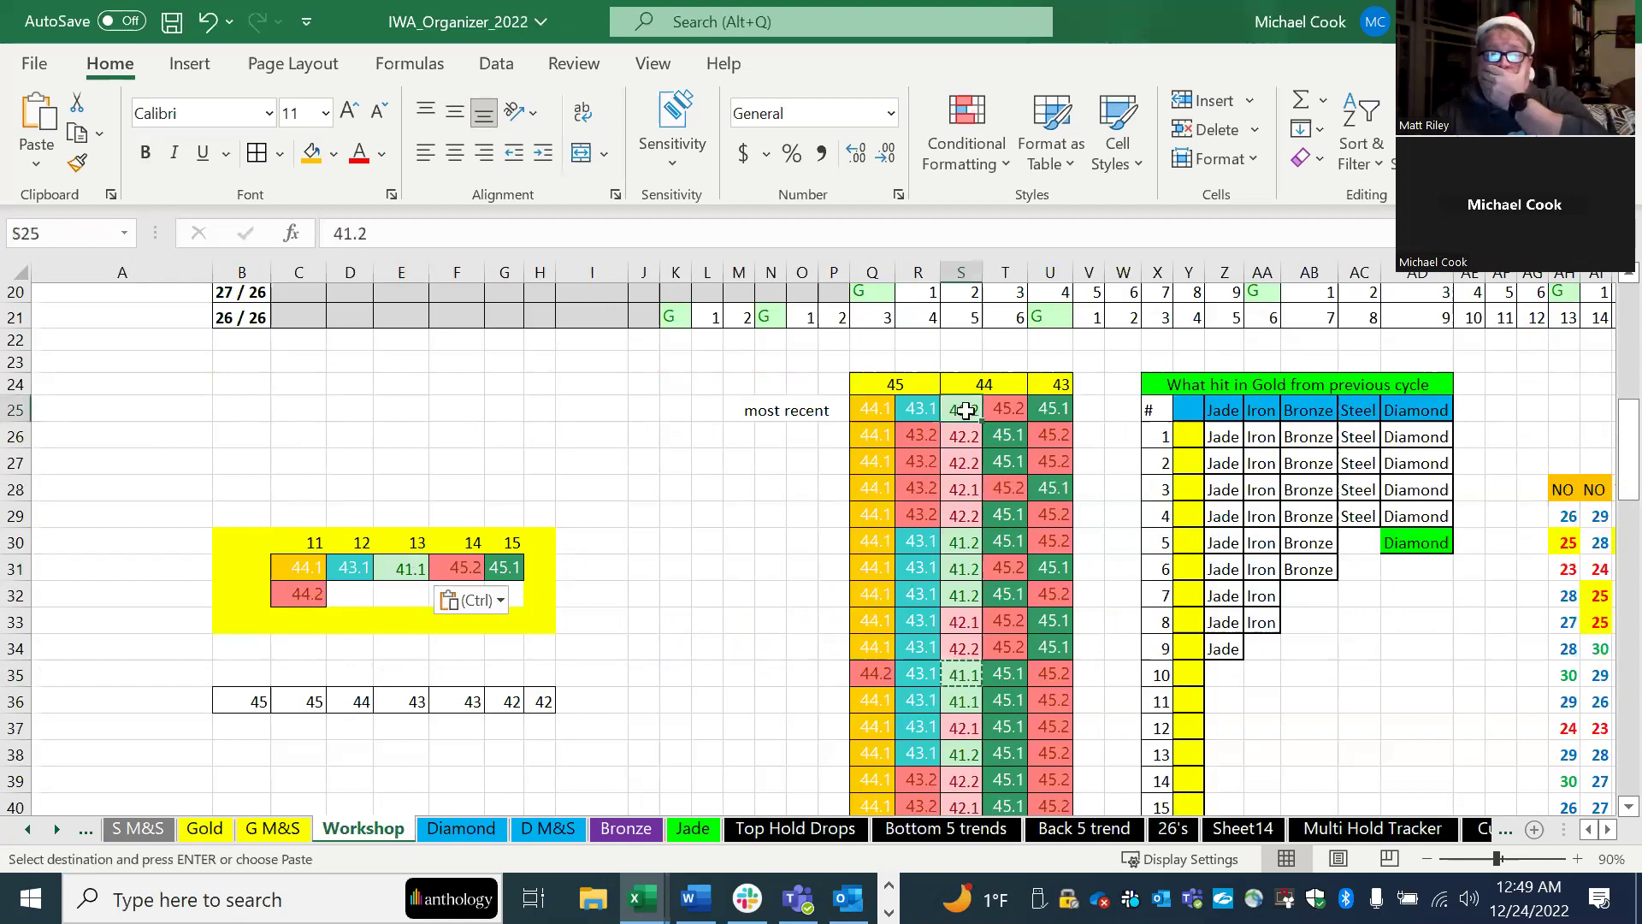
{"action": "key", "text": "ctrl+c"}
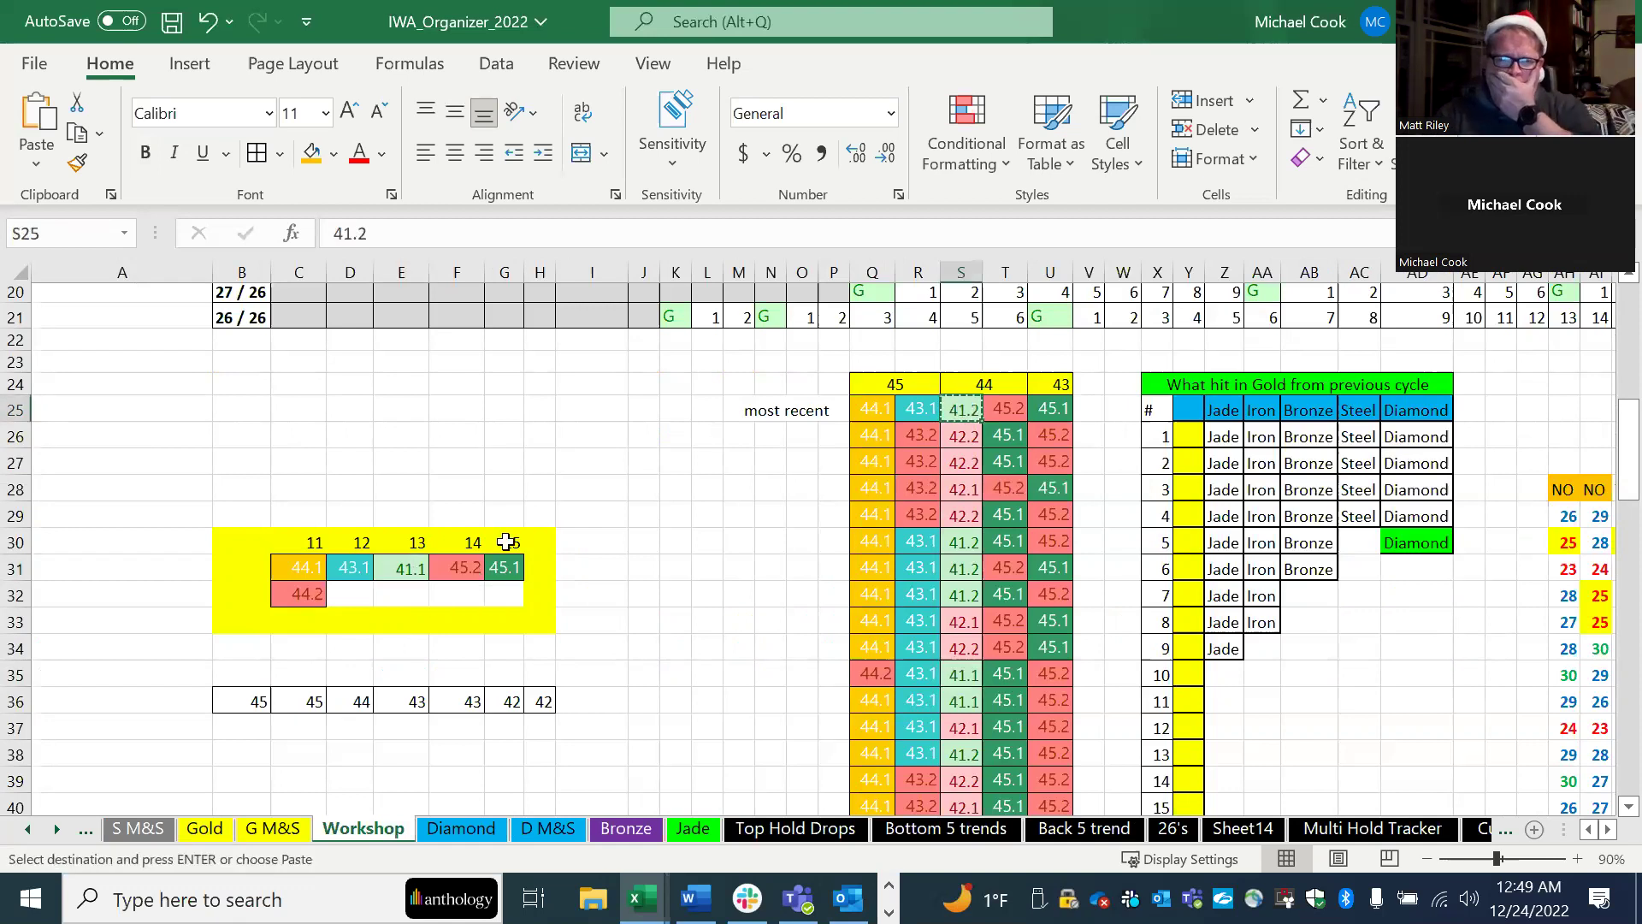
{"action": "left_click", "coordinate": [412, 592]}
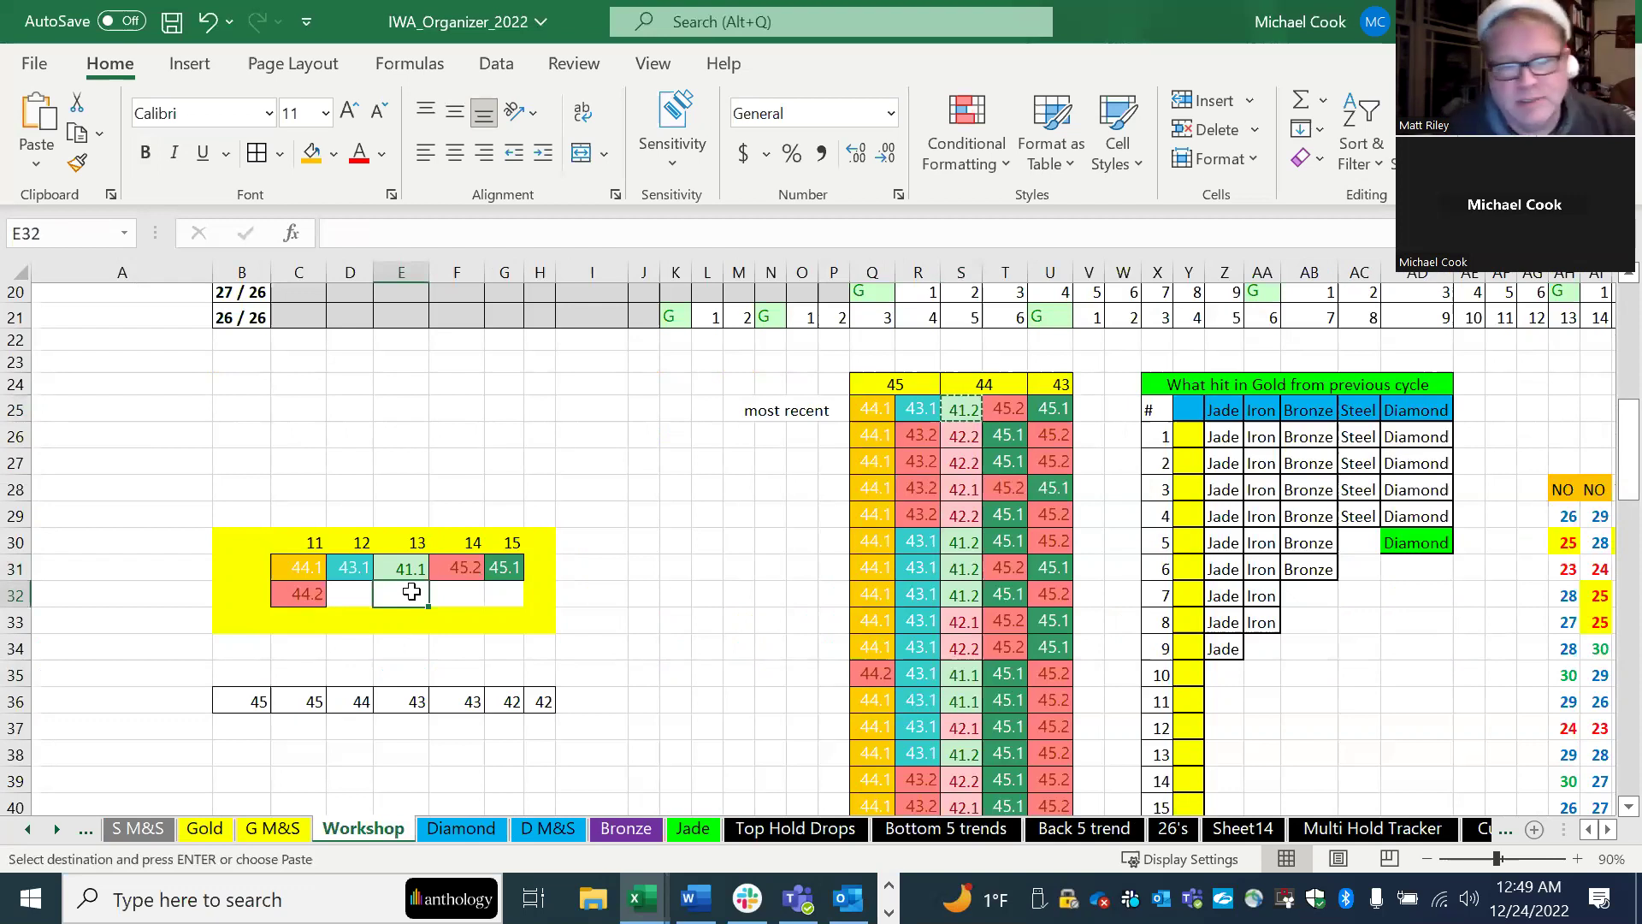
{"action": "key", "text": "ctrl+v"}
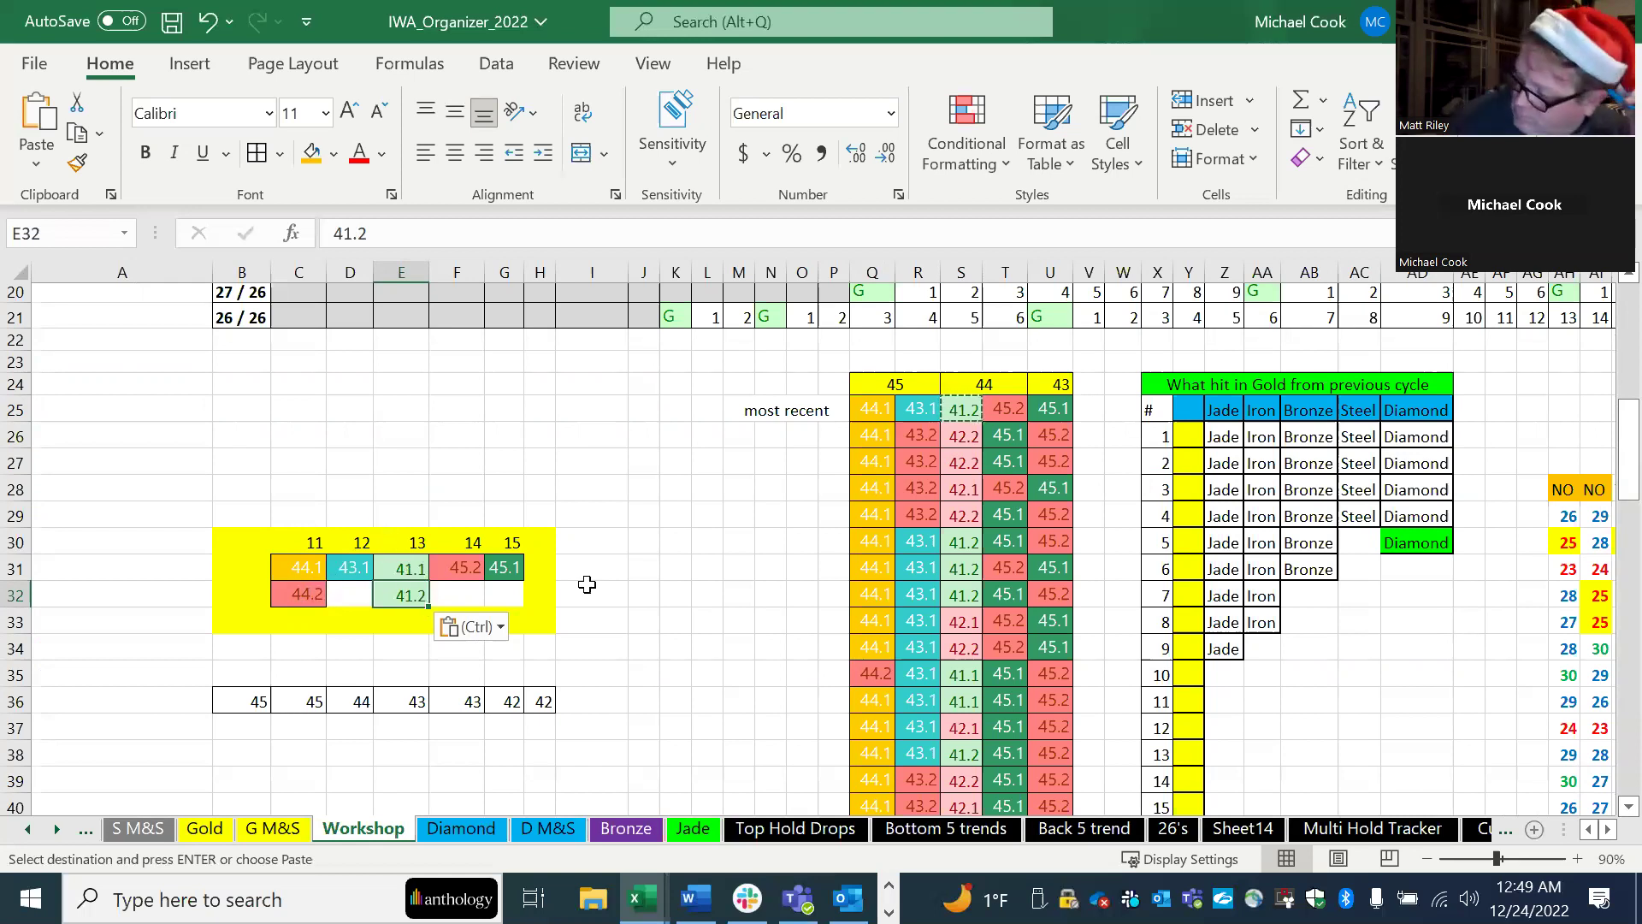
Step: Compare the remaining combinations in rows 4–10 and the Gold history table with the filled 11–15 grid
{"action": "scroll", "coordinate": [587, 584], "scroll_direction": "up", "scroll_amount": 2}
{"action": "scroll", "coordinate": [588, 587], "scroll_direction": "up", "scroll_amount": 5}
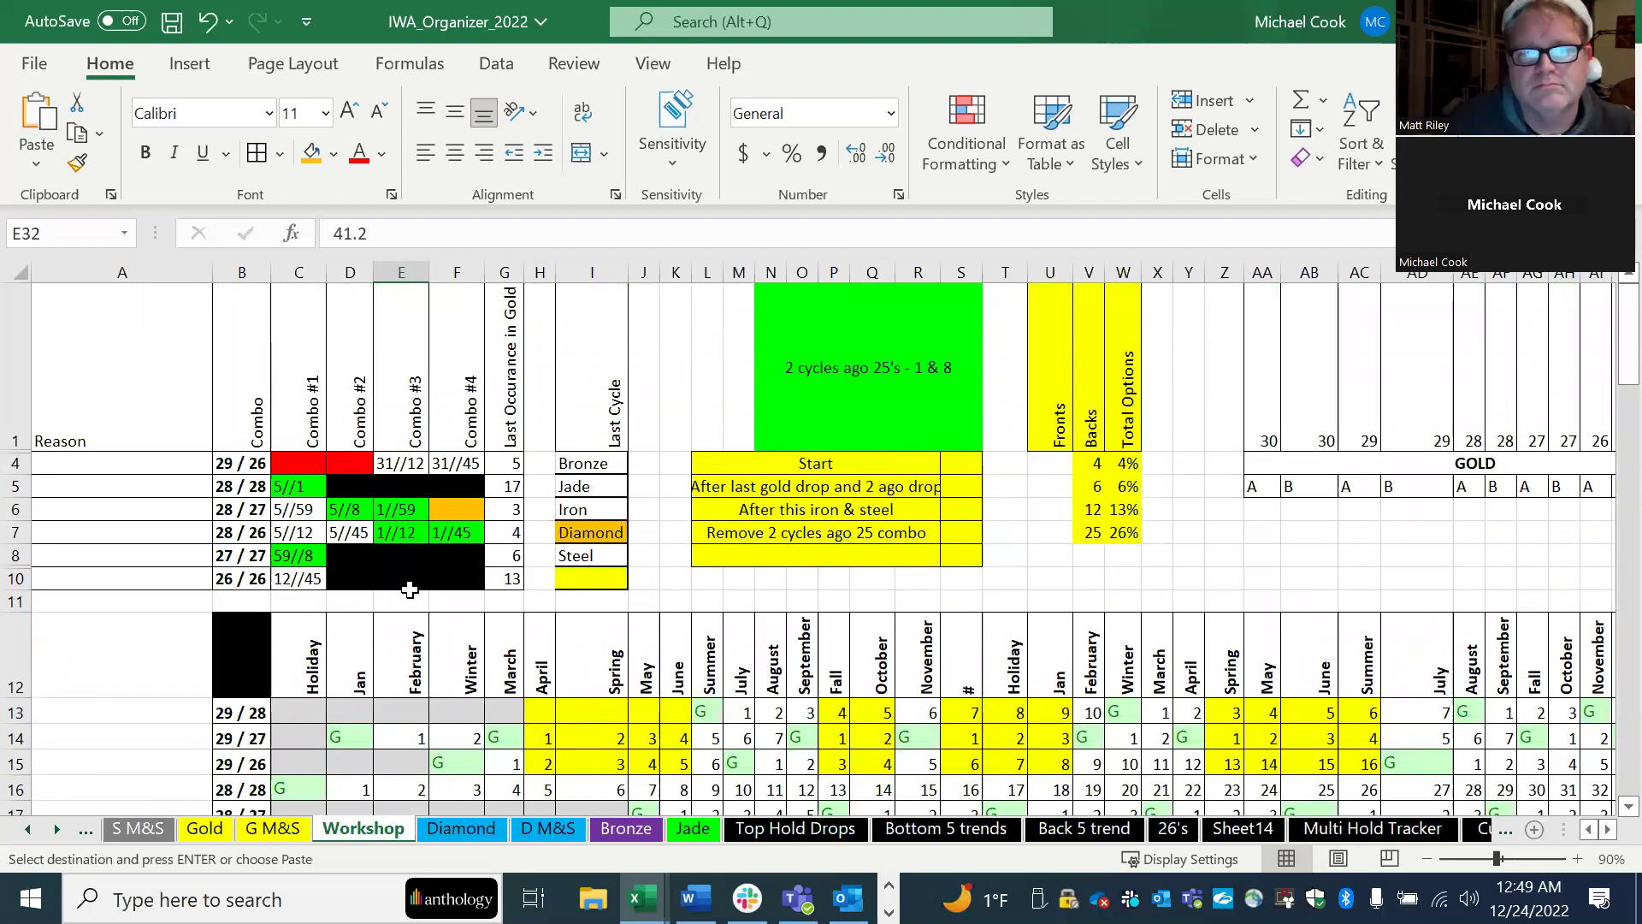
{"action": "scroll", "coordinate": [212, 707], "scroll_direction": "down", "scroll_amount": 1}
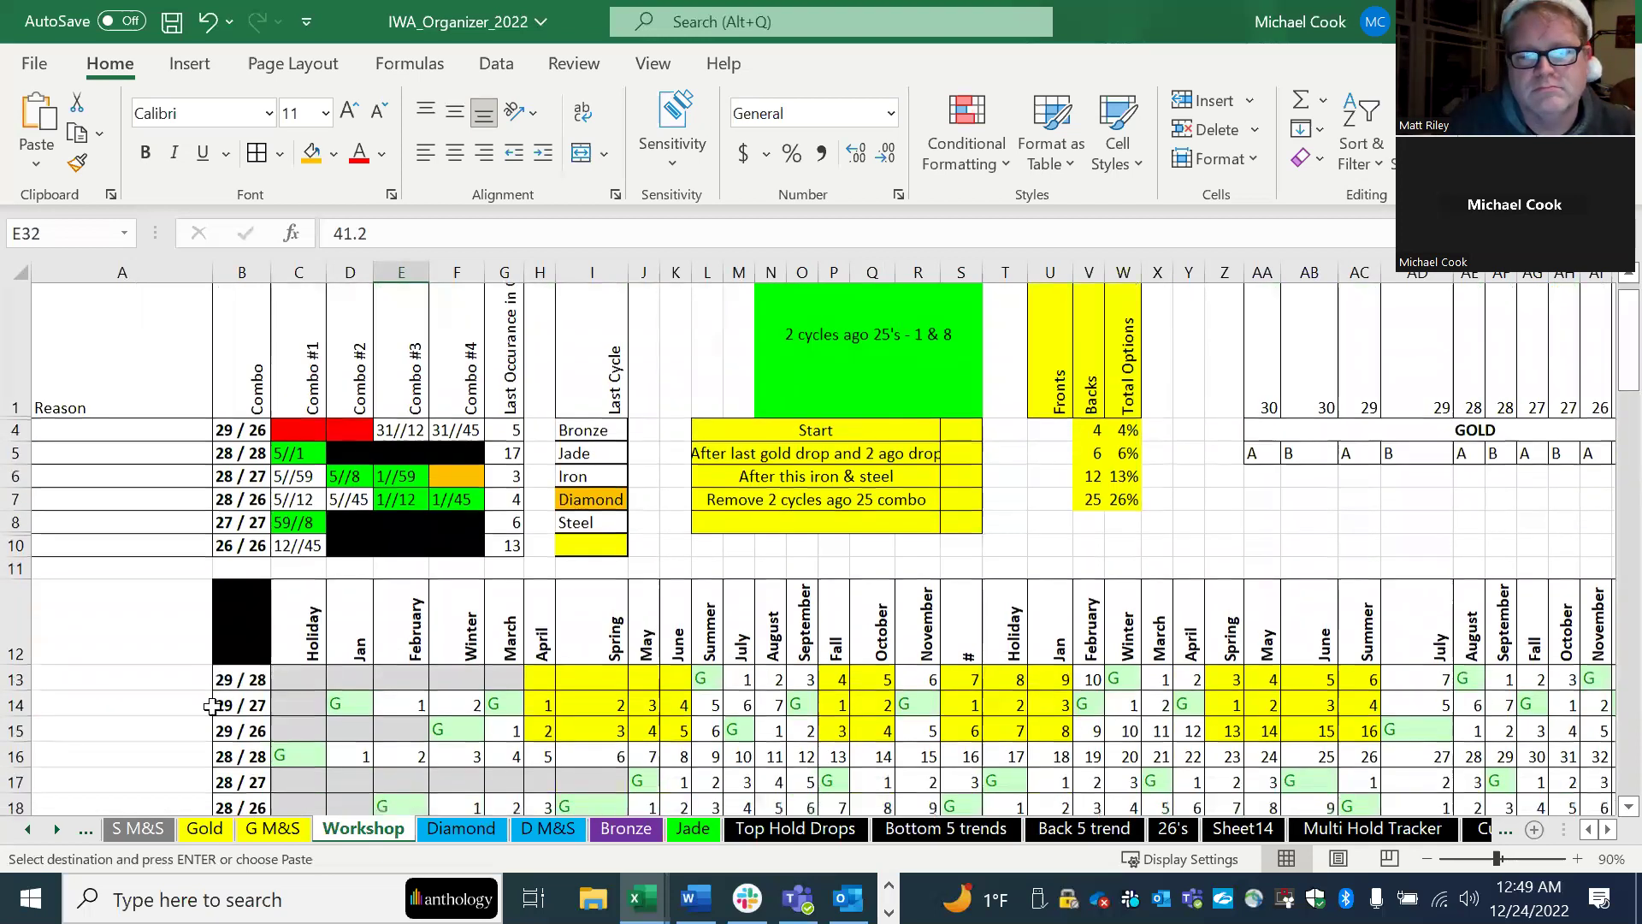
{"action": "scroll", "coordinate": [213, 707], "scroll_direction": "down", "scroll_amount": 5}
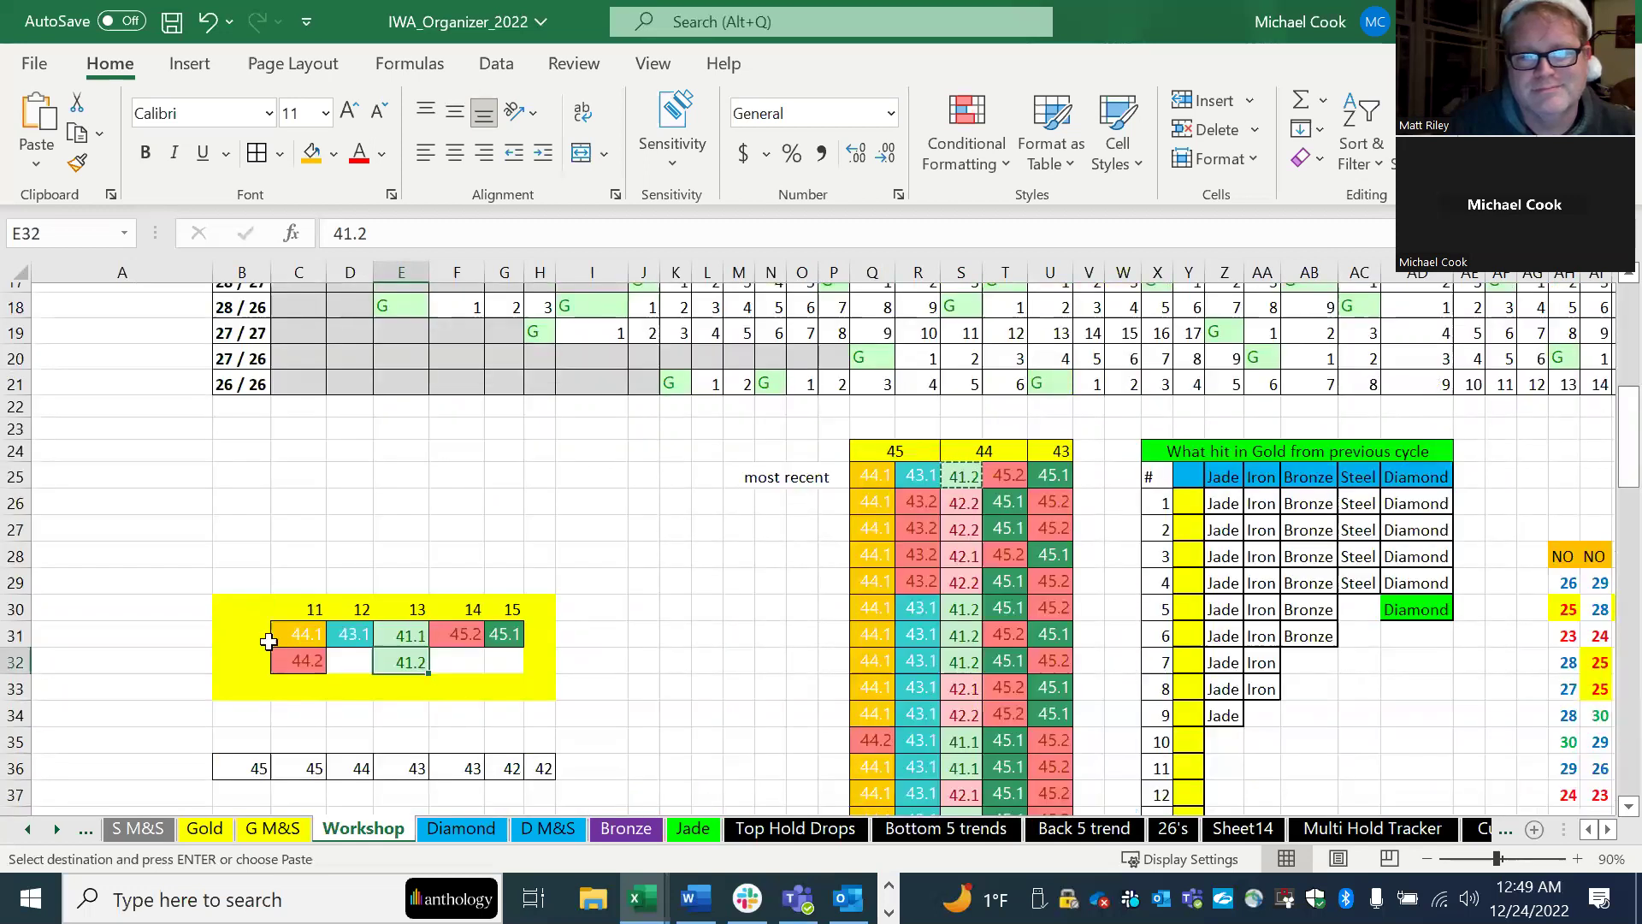
{"action": "scroll", "coordinate": [269, 642], "scroll_direction": "up", "scroll_amount": 5}
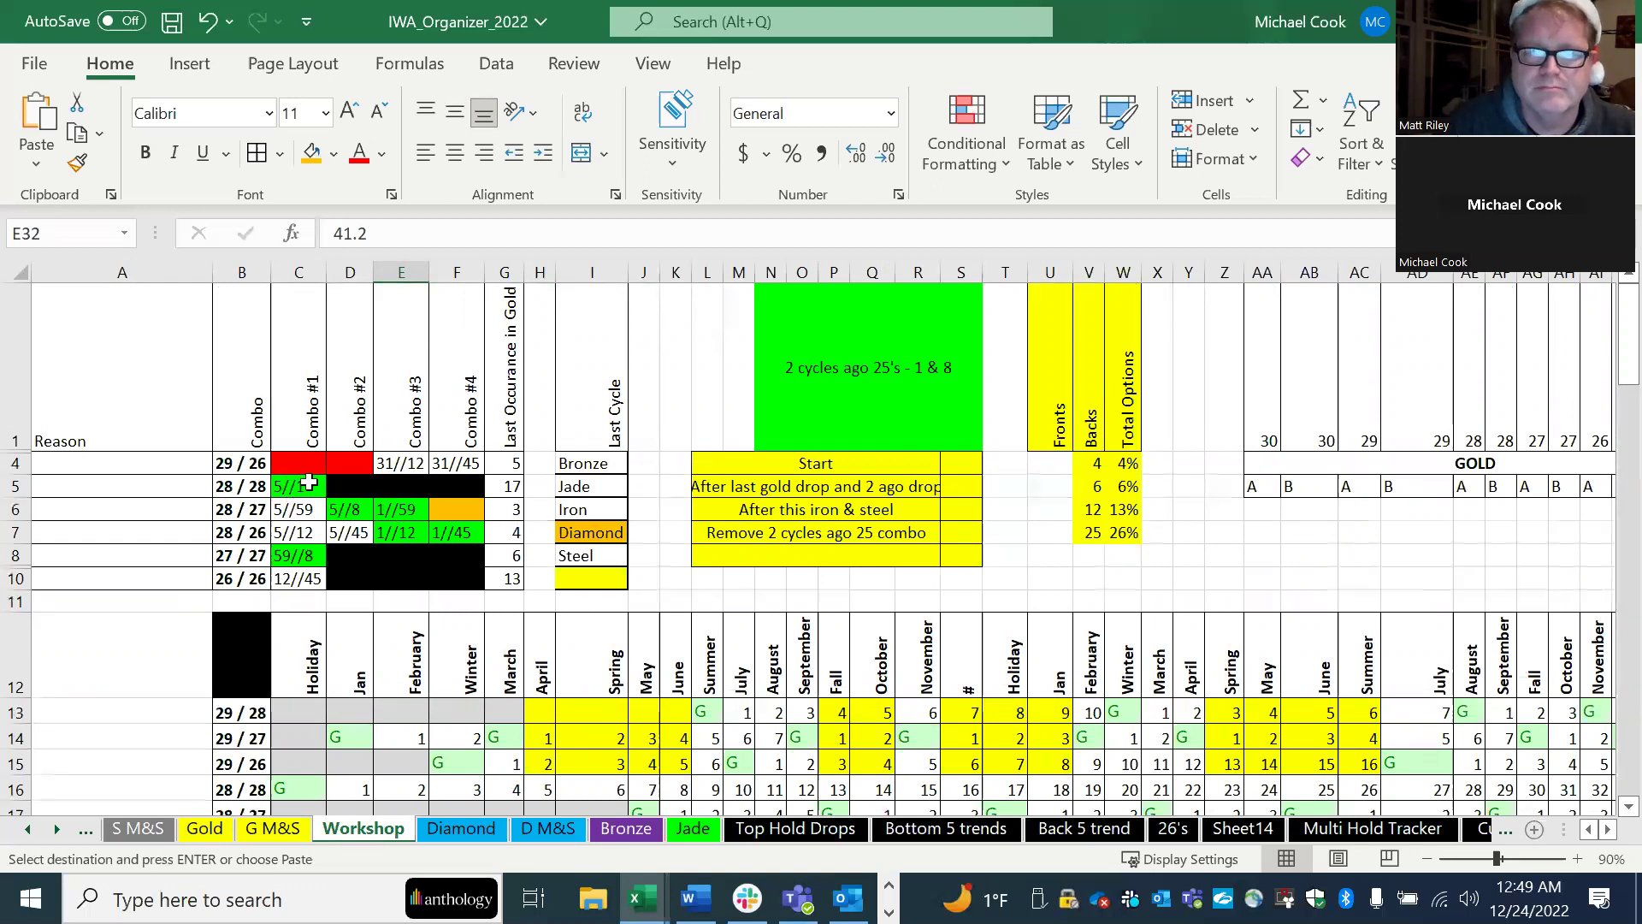
{"action": "scroll", "coordinate": [407, 558], "scroll_direction": "down", "scroll_amount": 5}
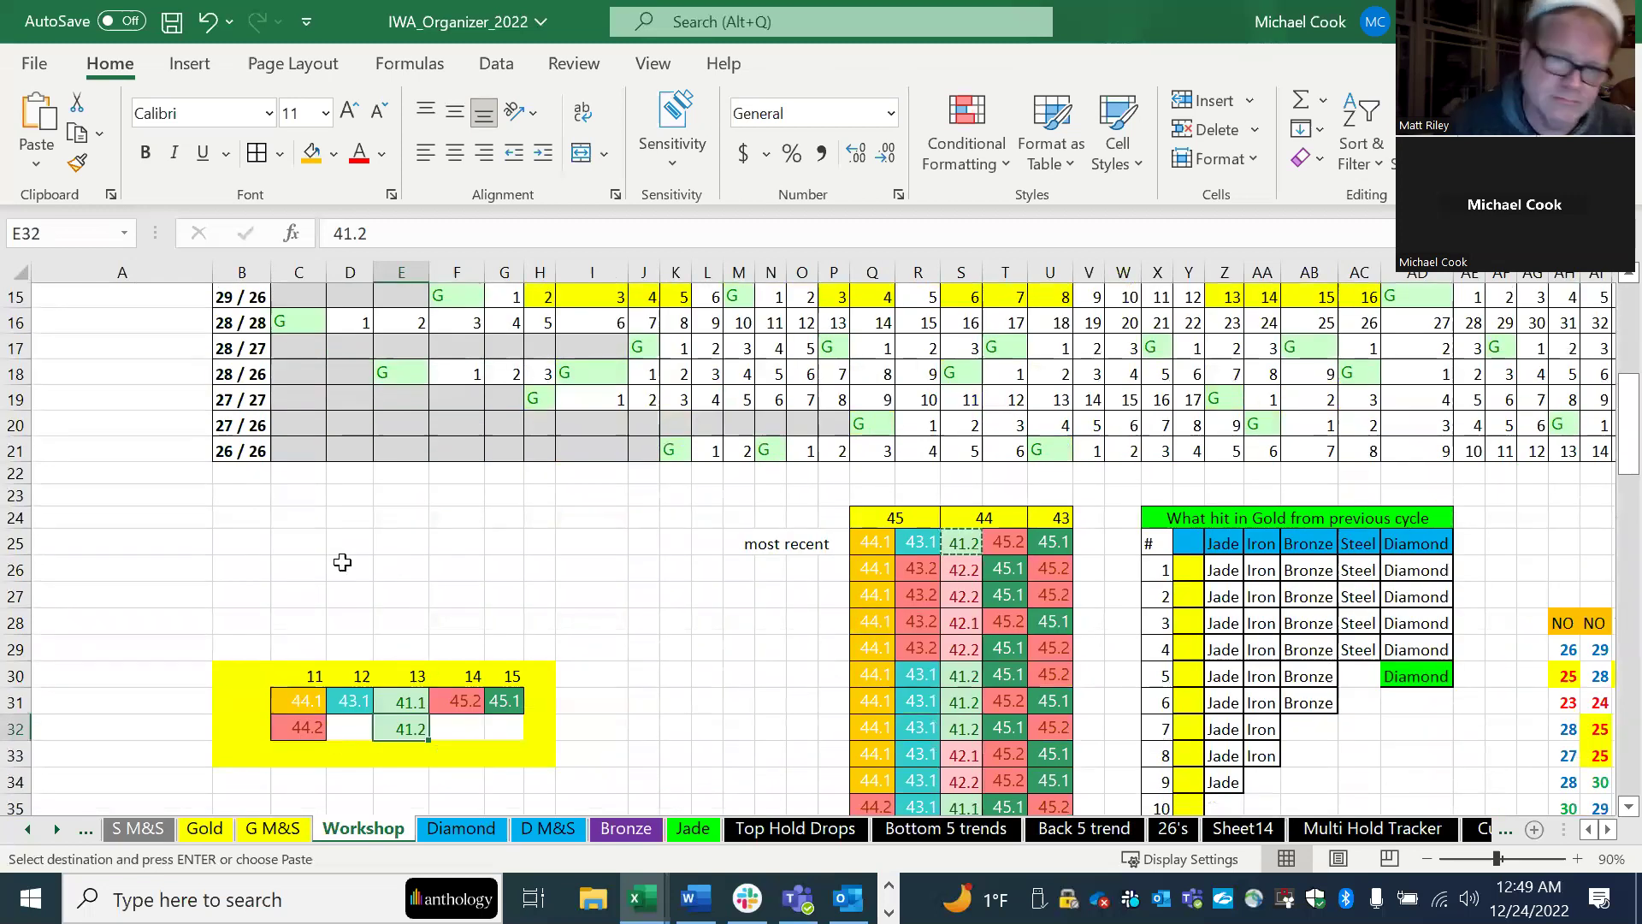
{"action": "scroll", "coordinate": [342, 556], "scroll_direction": "up", "scroll_amount": 4}
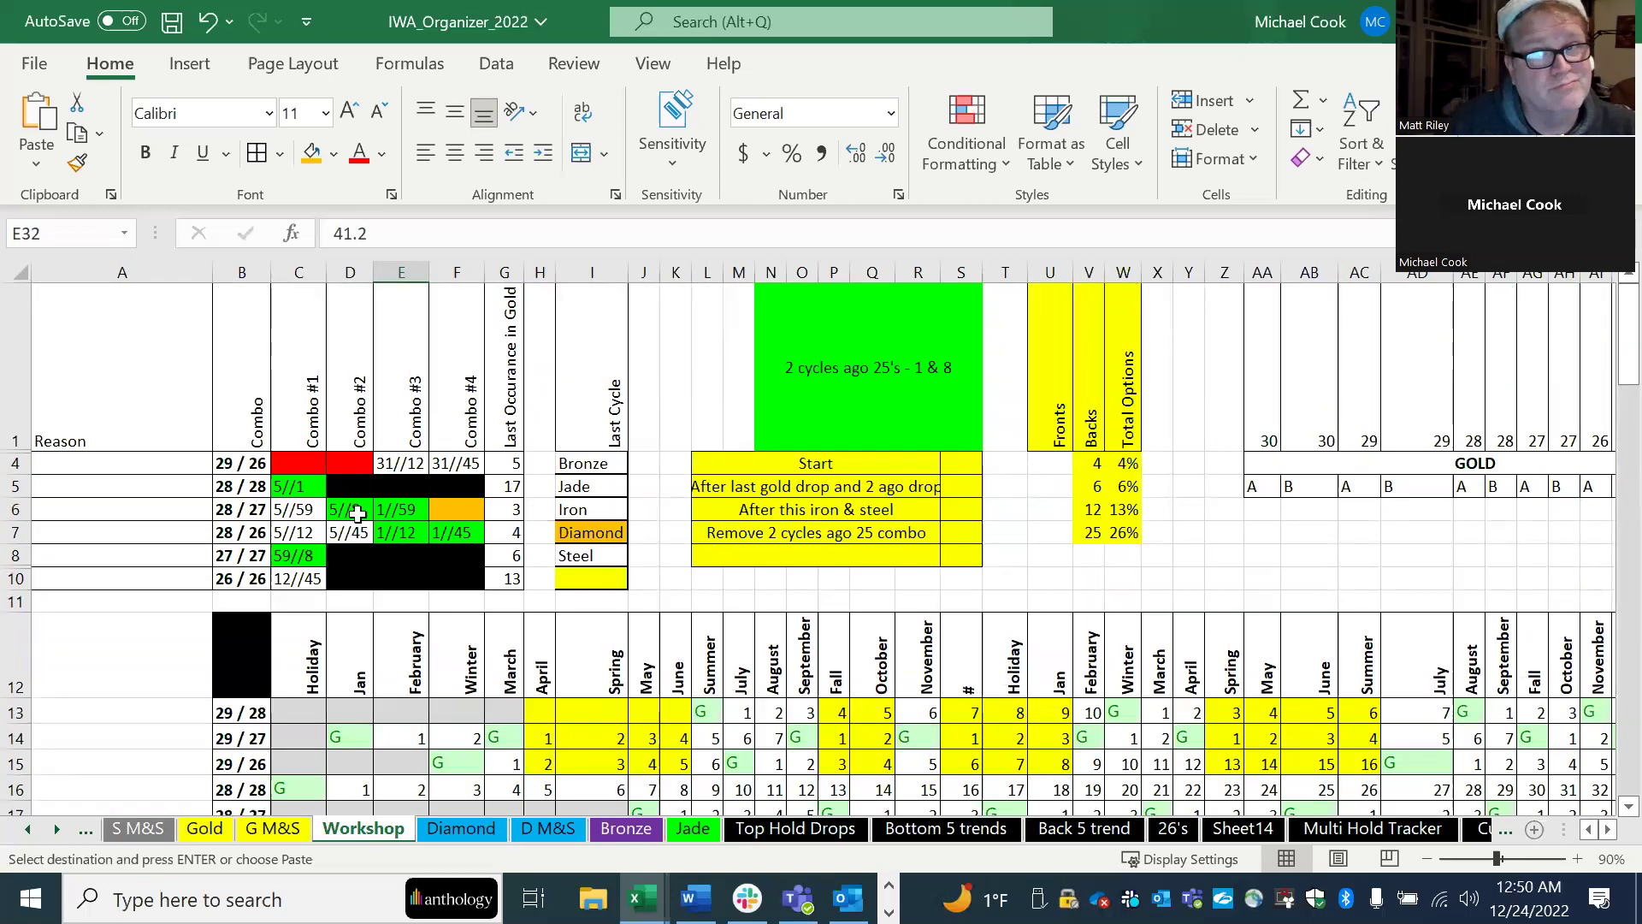
{"action": "scroll", "coordinate": [459, 592], "scroll_direction": "down", "scroll_amount": 1}
{"action": "scroll", "coordinate": [459, 591], "scroll_direction": "down", "scroll_amount": 1}
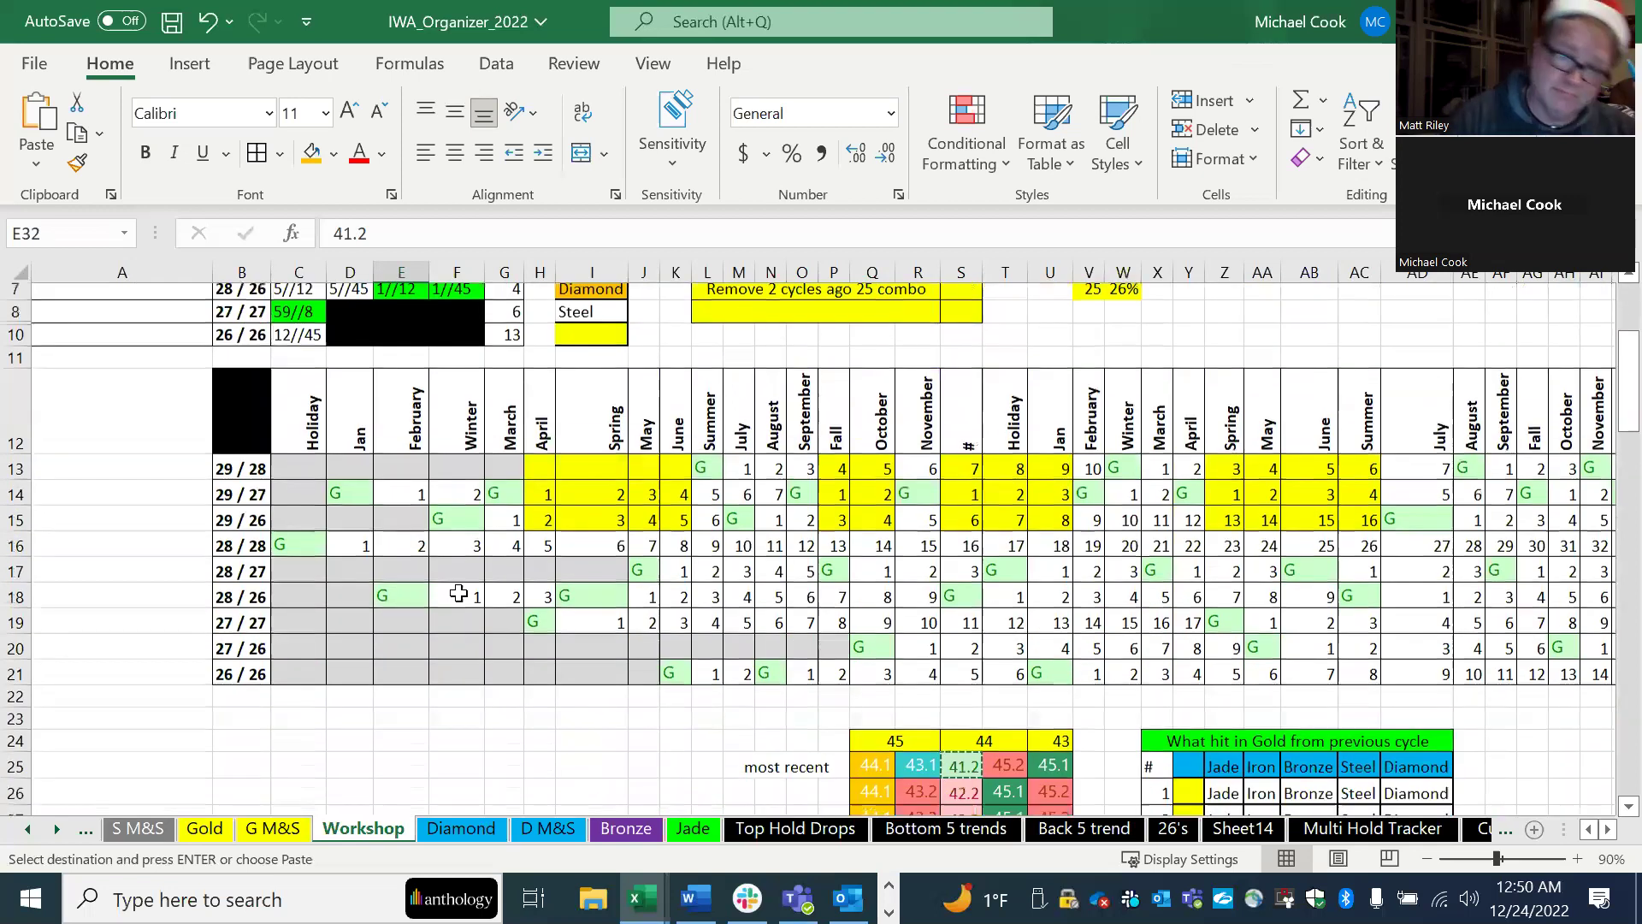
{"action": "scroll", "coordinate": [460, 592], "scroll_direction": "down", "scroll_amount": 6}
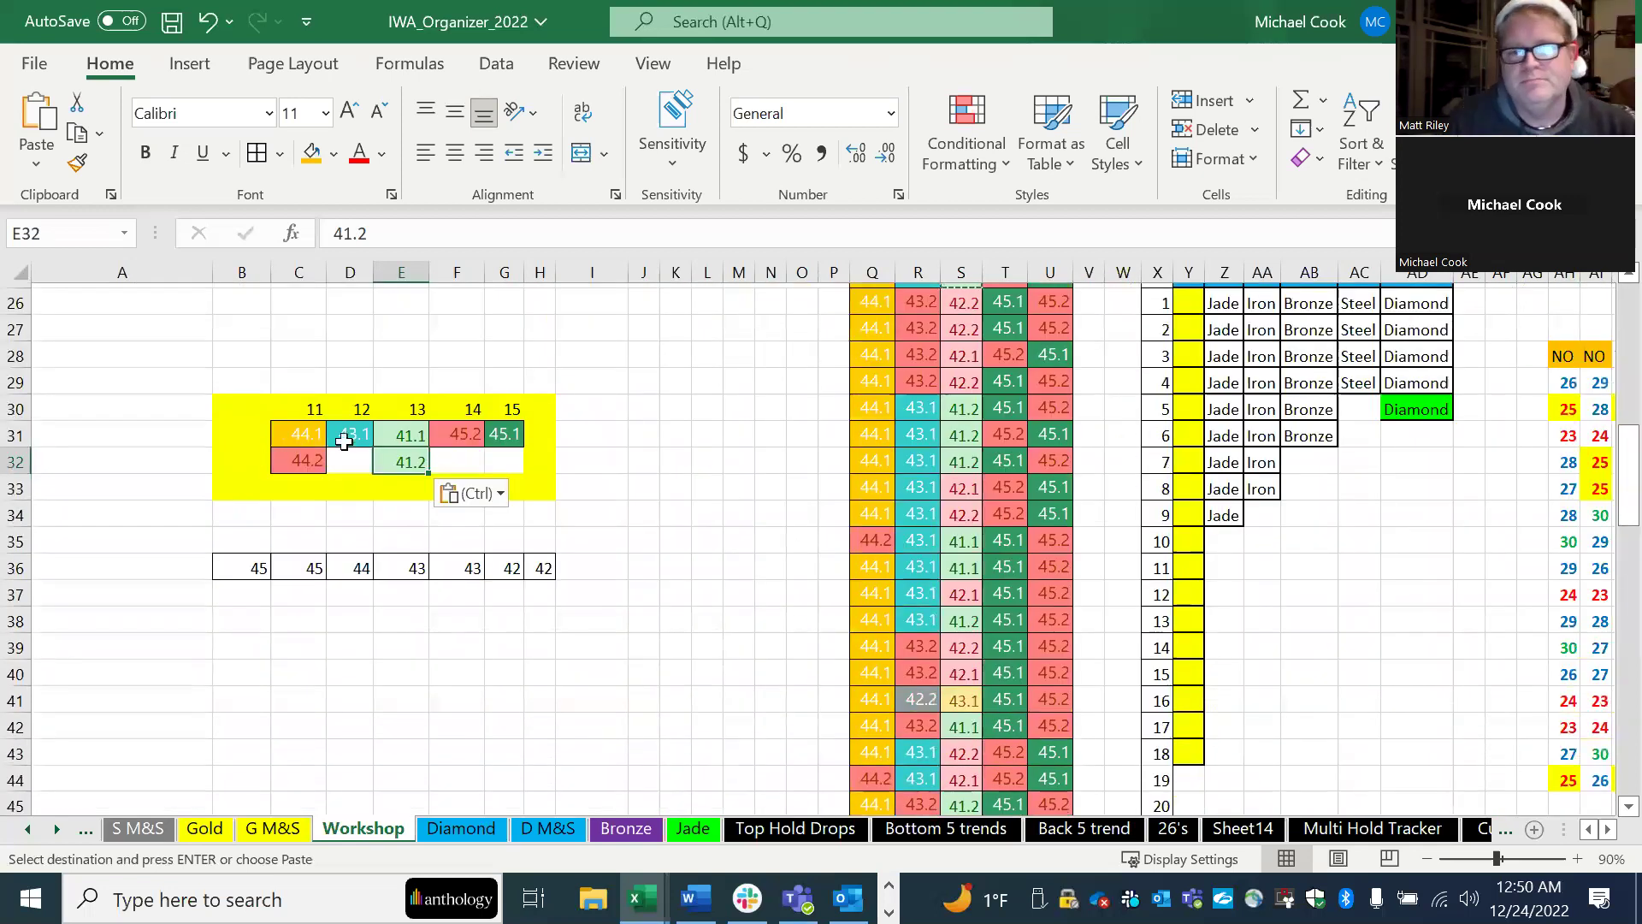
{"action": "left_click", "coordinate": [408, 435]}
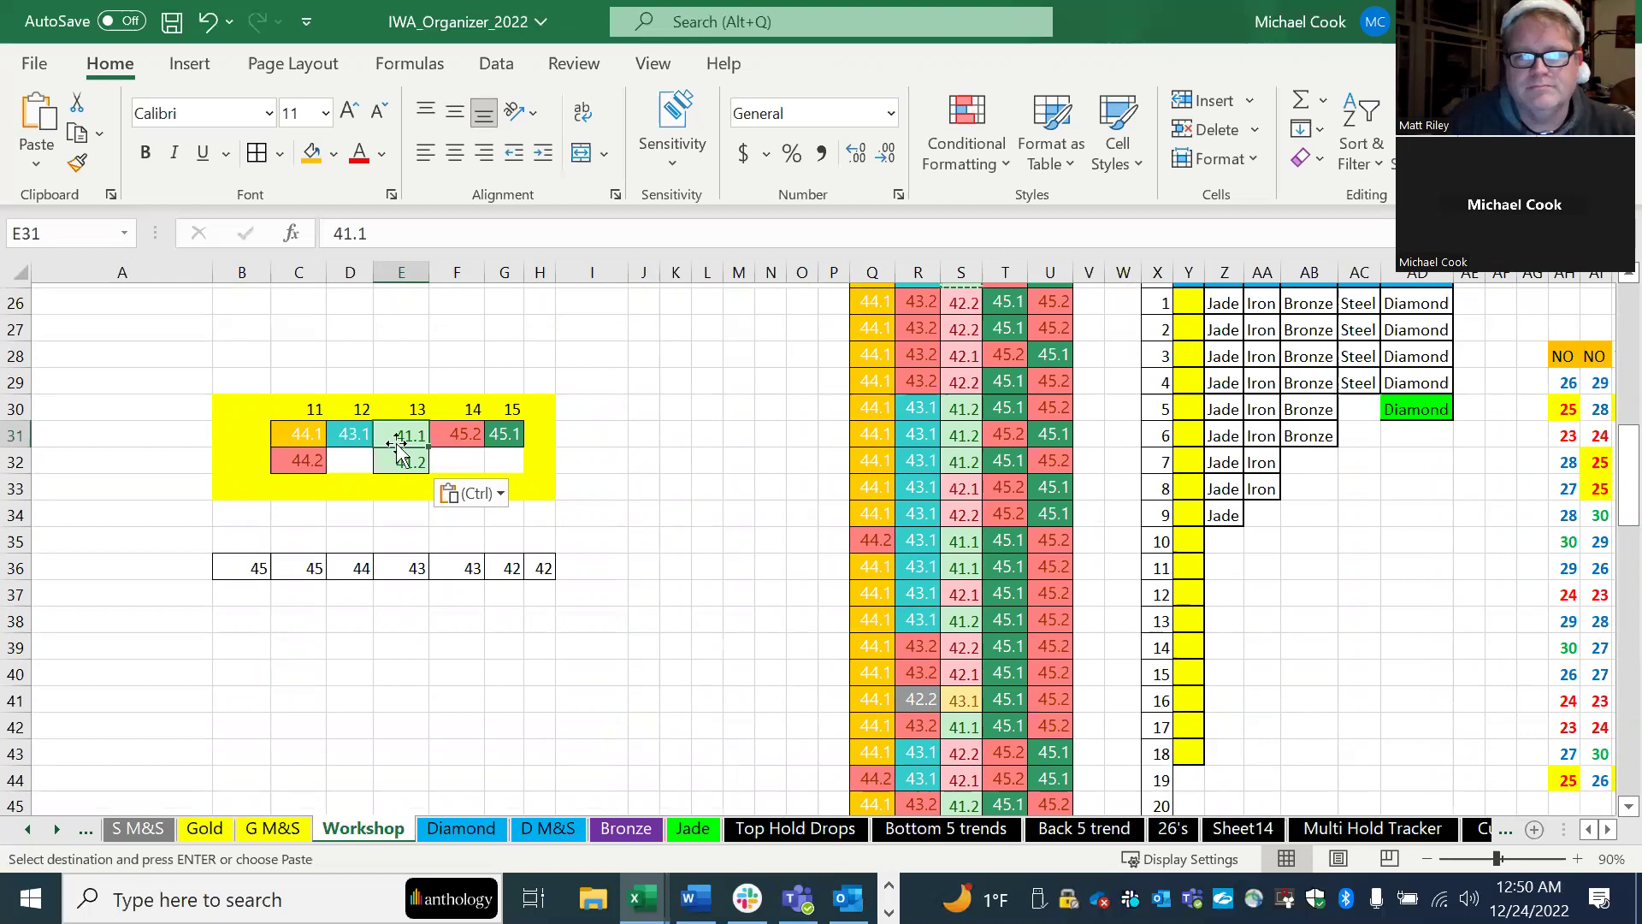
{"action": "left_click", "coordinate": [293, 438]}
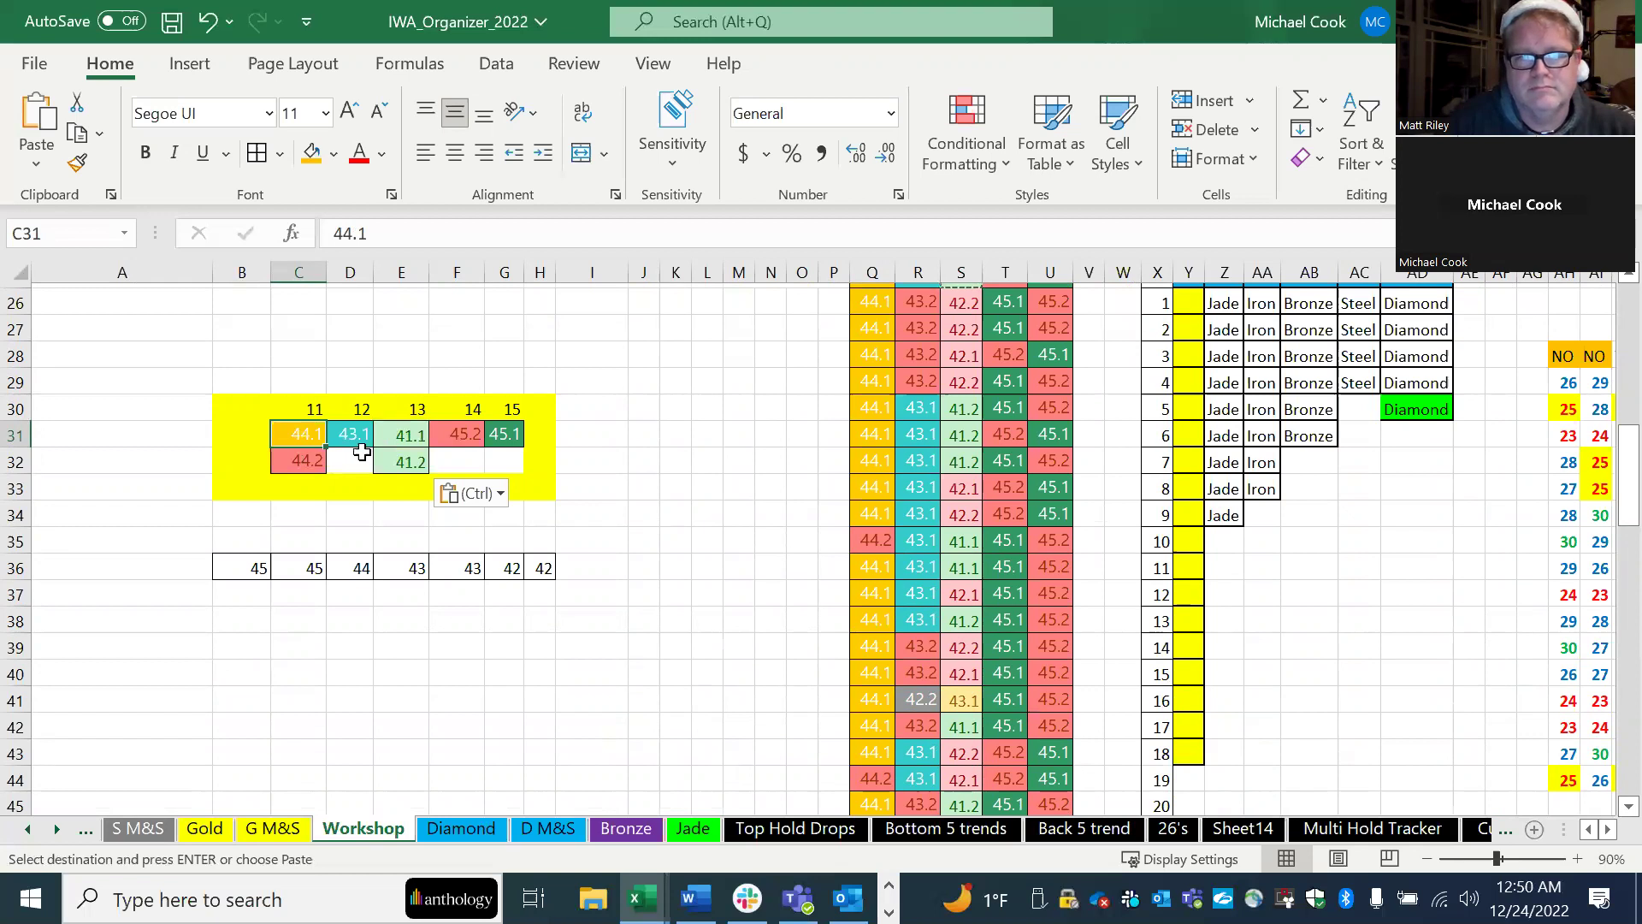
{"action": "scroll", "coordinate": [396, 434], "scroll_direction": "up", "scroll_amount": 8}
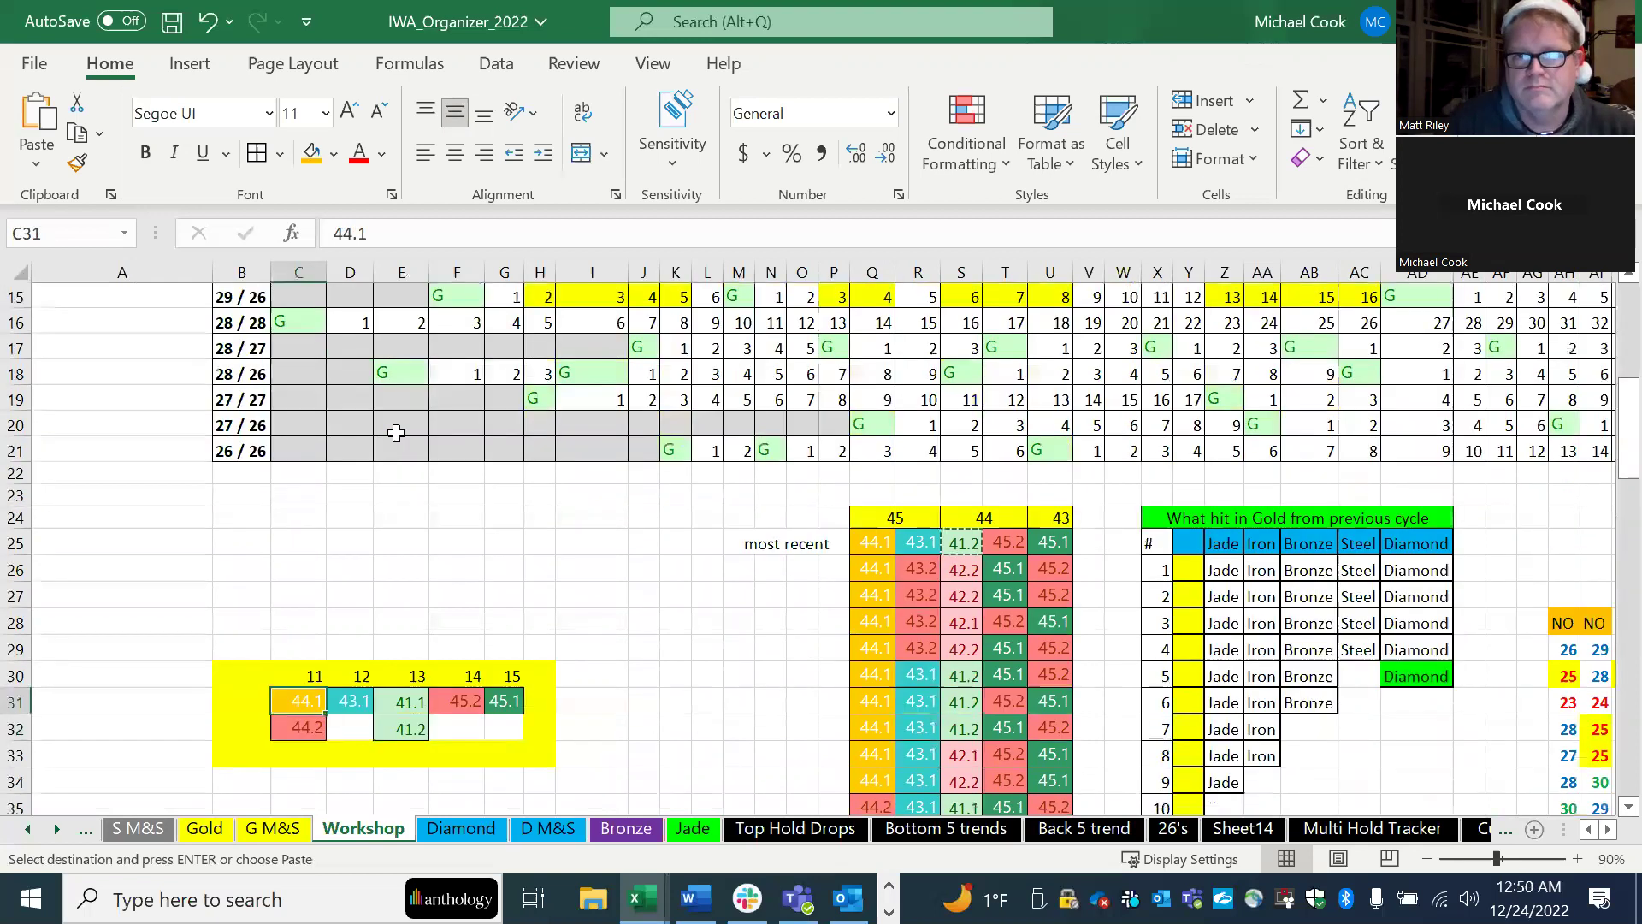
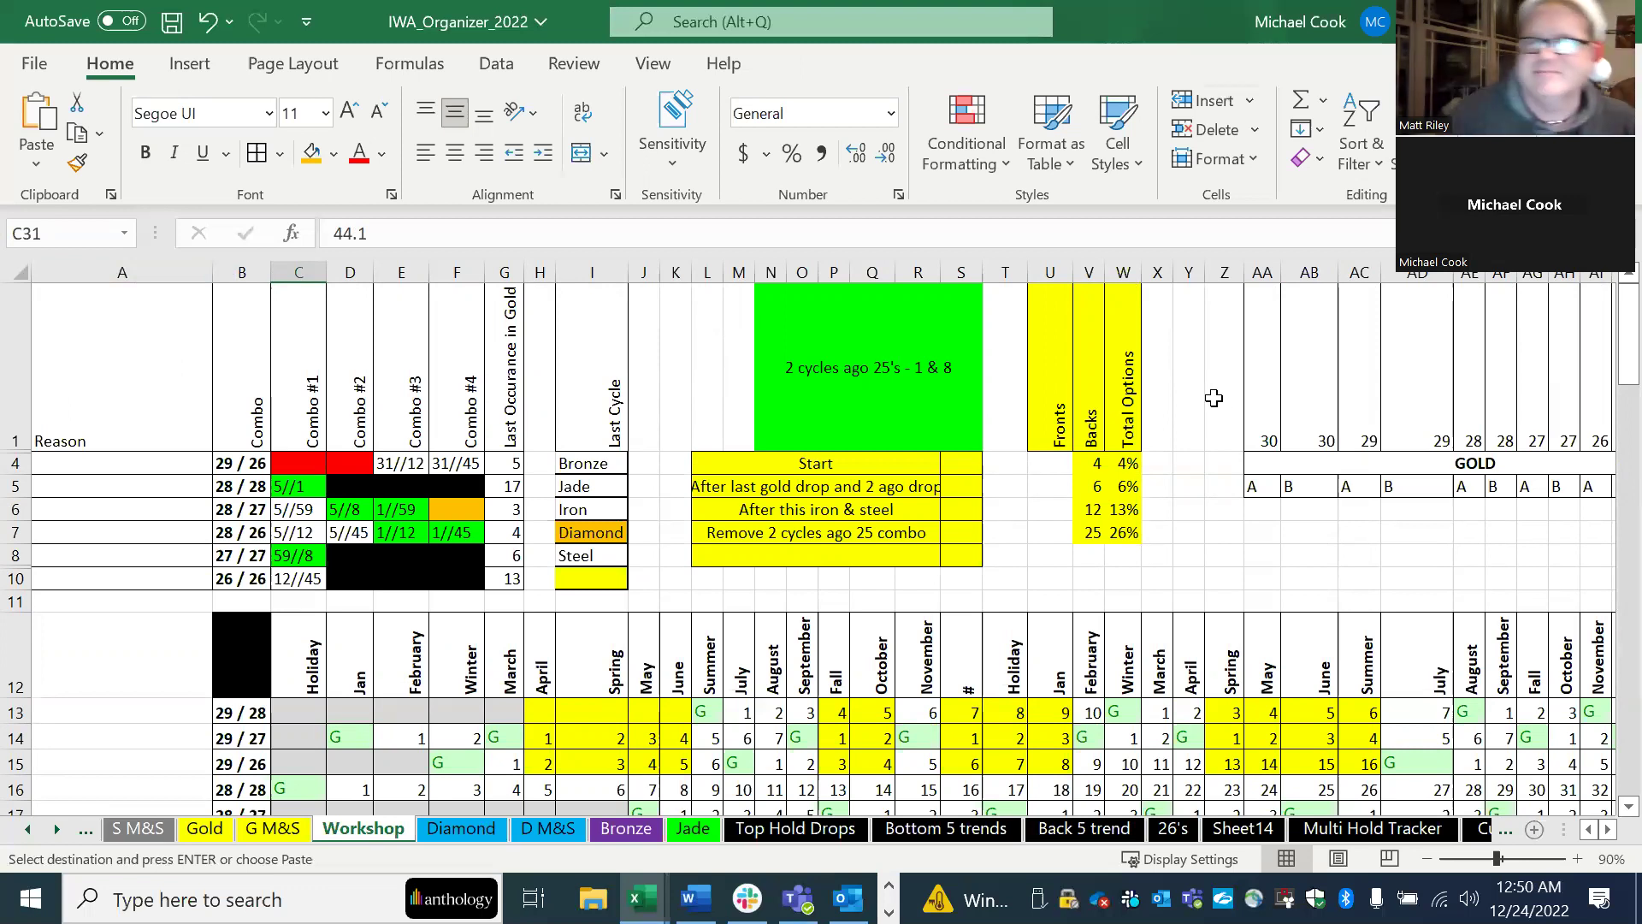
Step: Review the 28 / 28 combination, the note on the 25's from 2 cycles ago, and the 31//12 combination
{"action": "left_click", "coordinate": [1182, 364]}
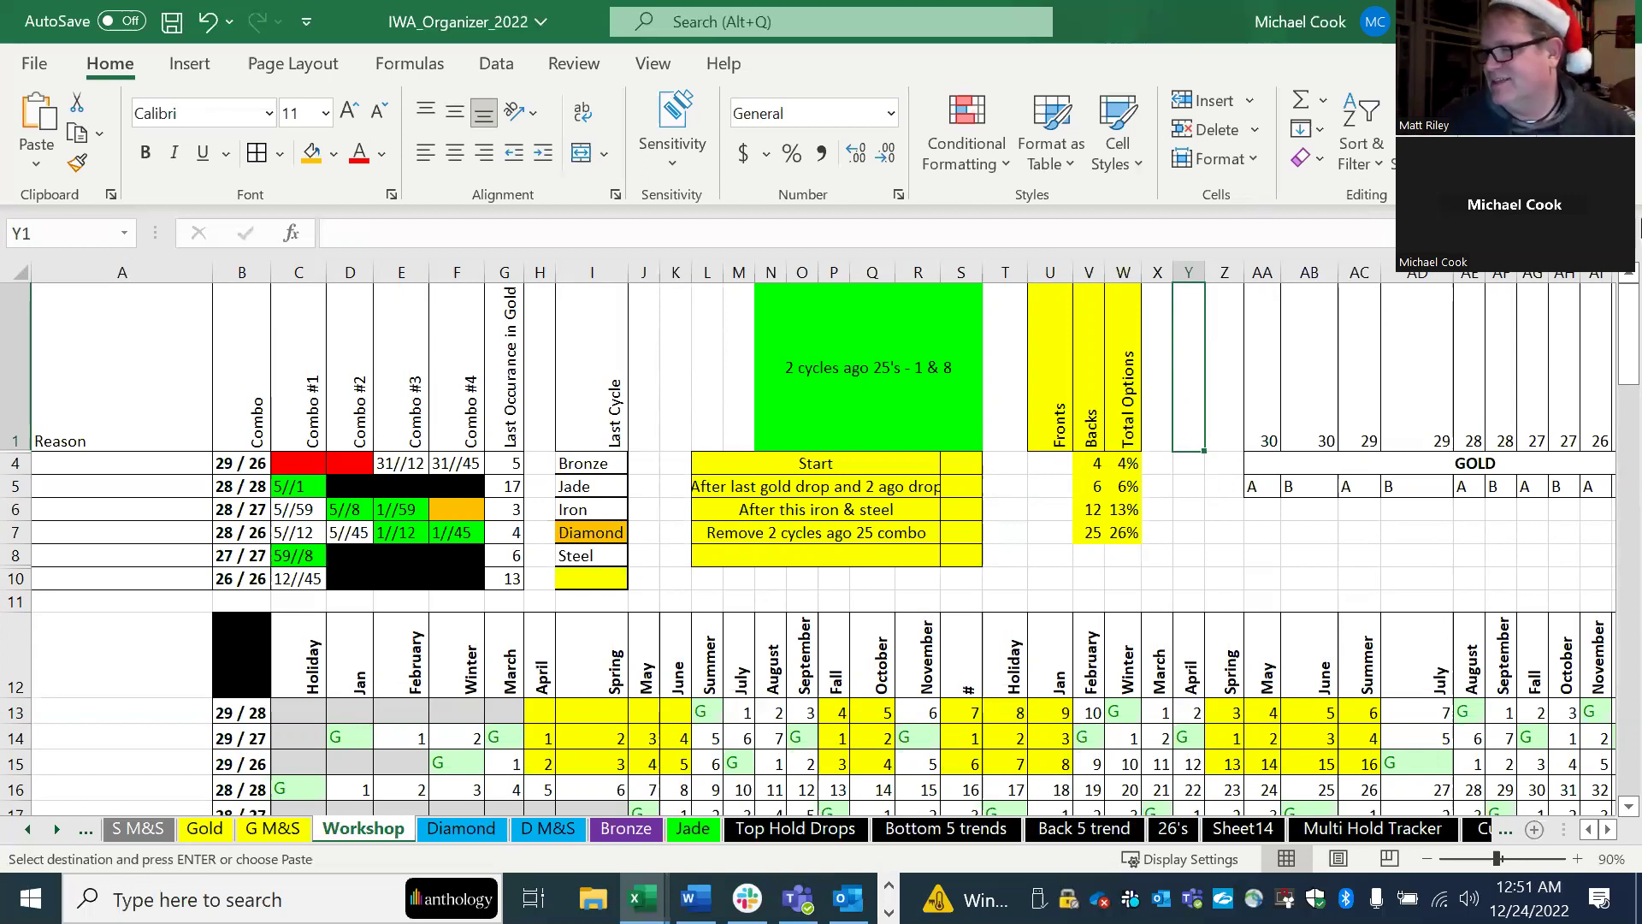
{"action": "left_click", "coordinate": [246, 484]}
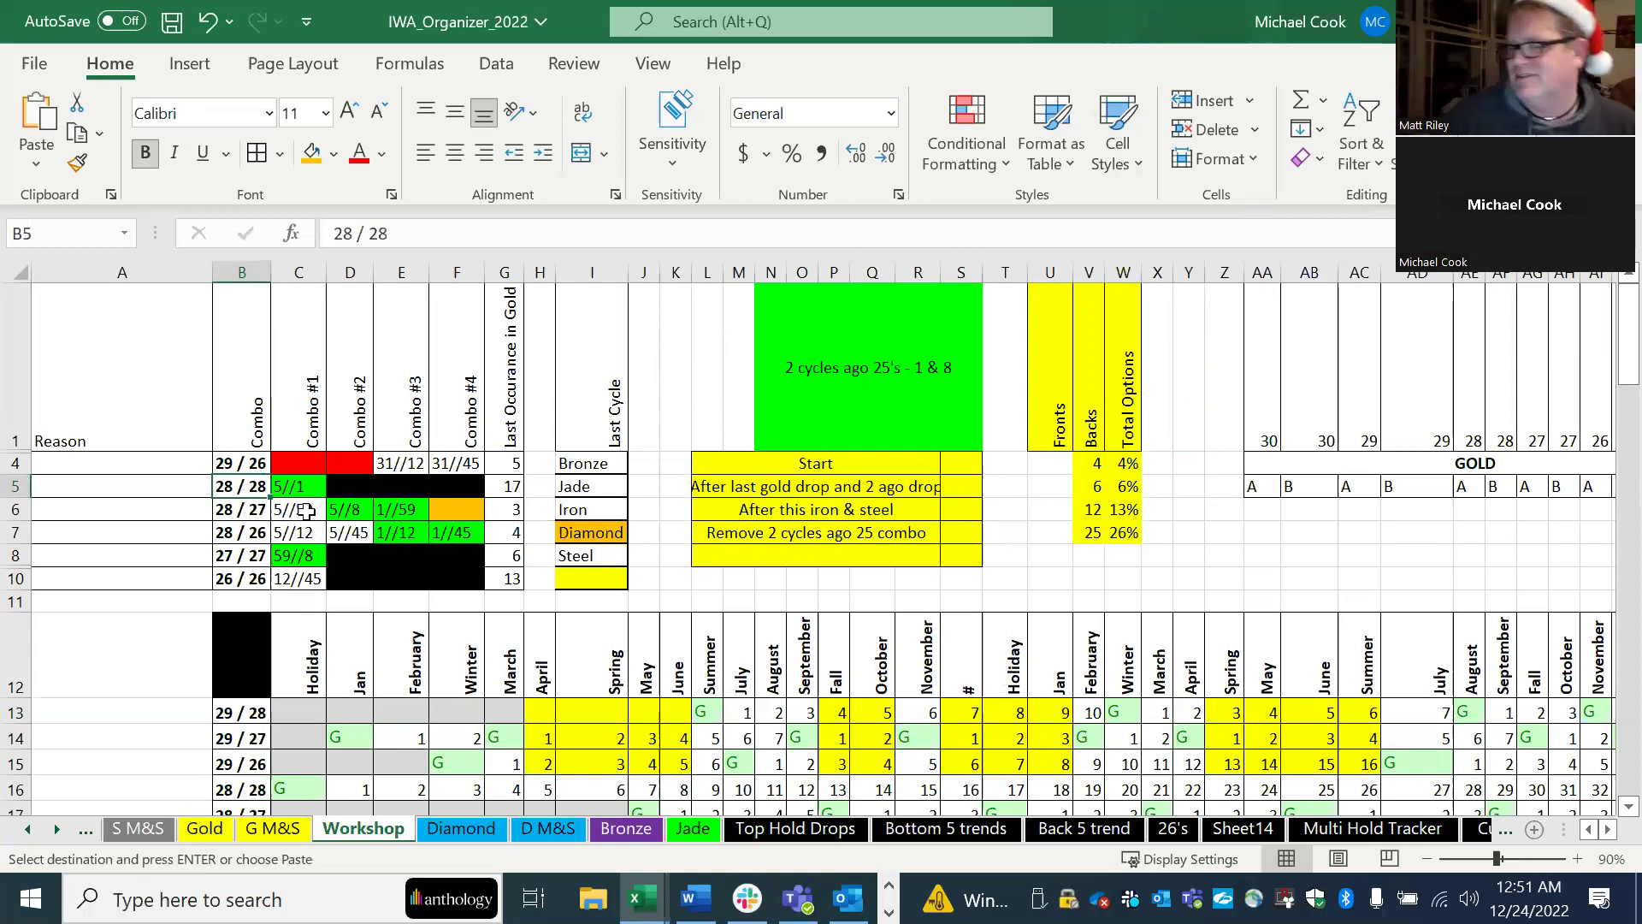
{"action": "left_click", "coordinate": [1024, 486]}
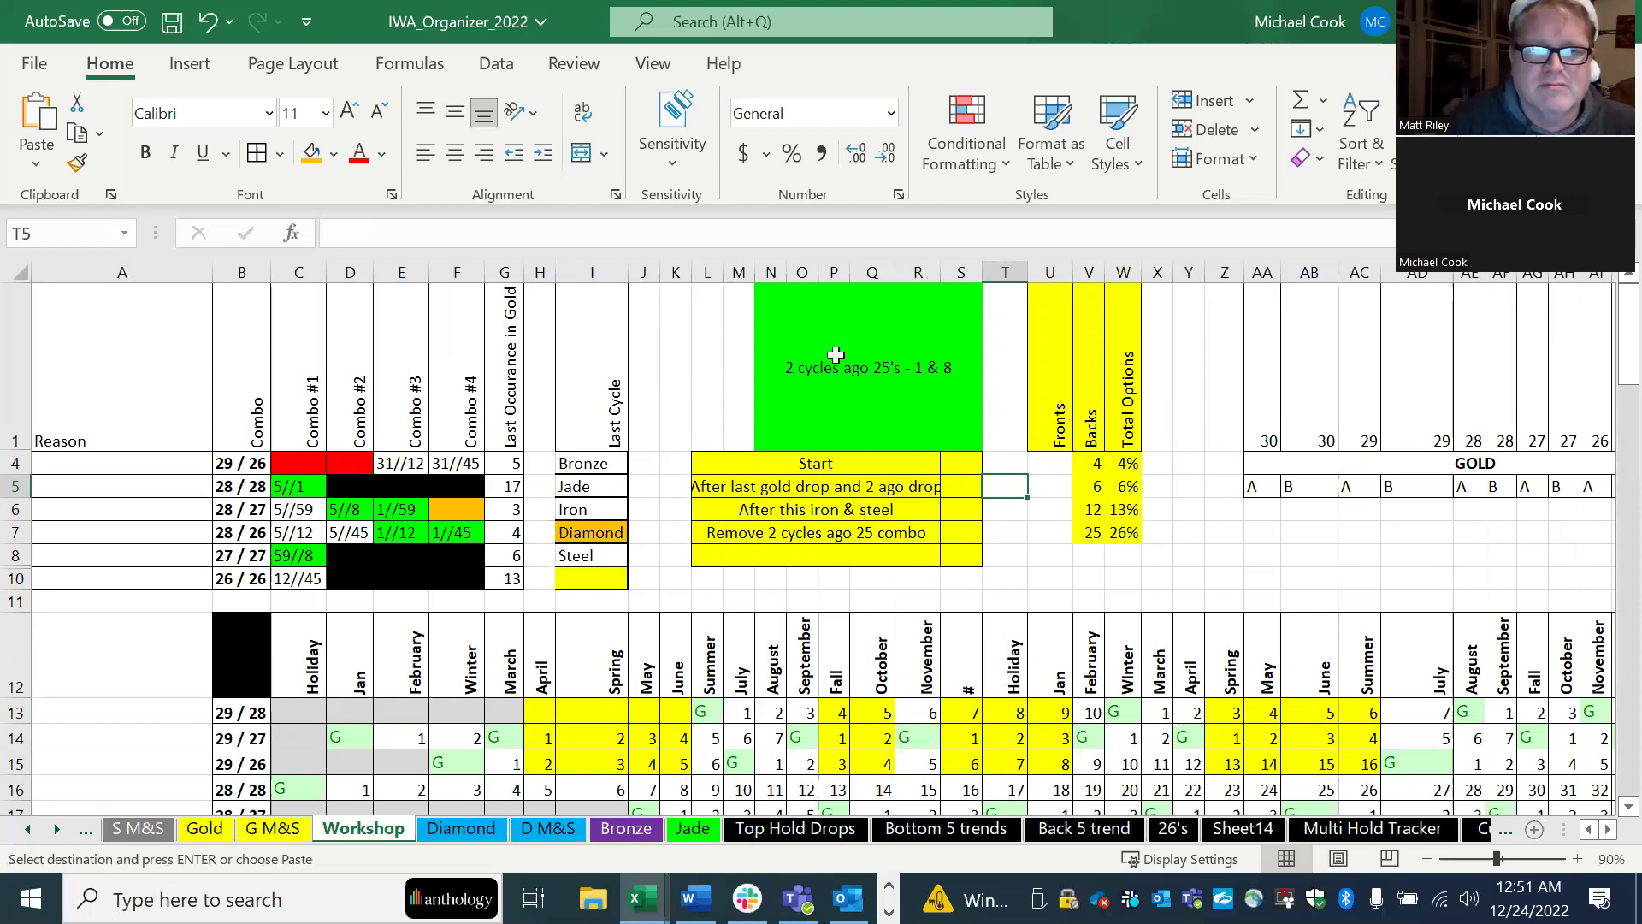
{"action": "left_click", "coordinate": [866, 354]}
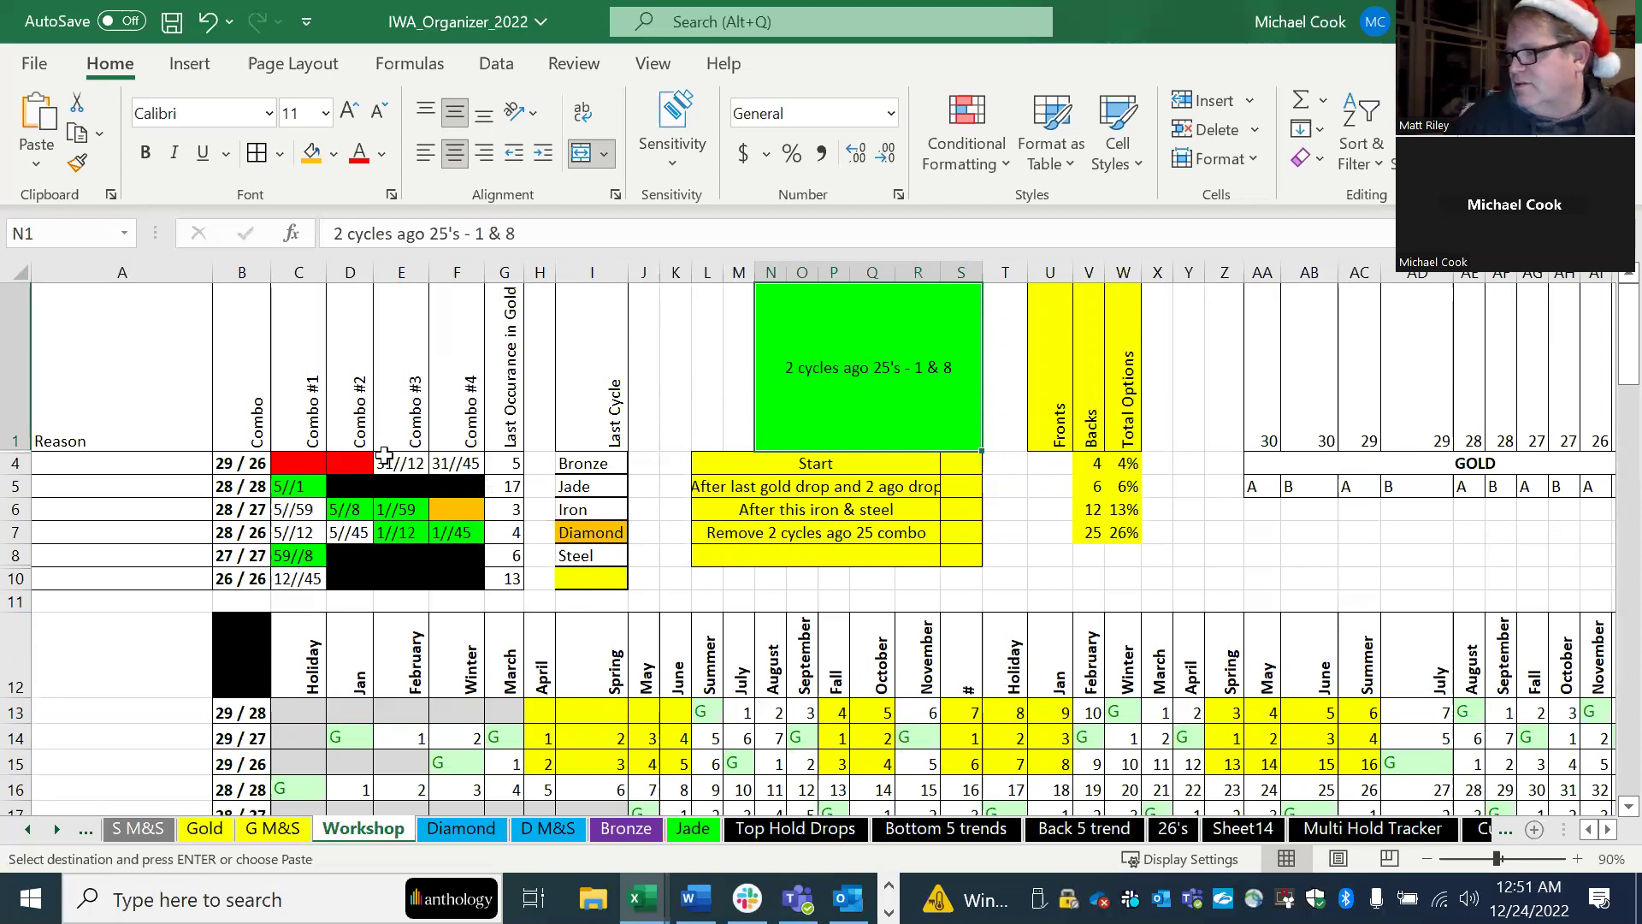
{"action": "left_click", "coordinate": [414, 463]}
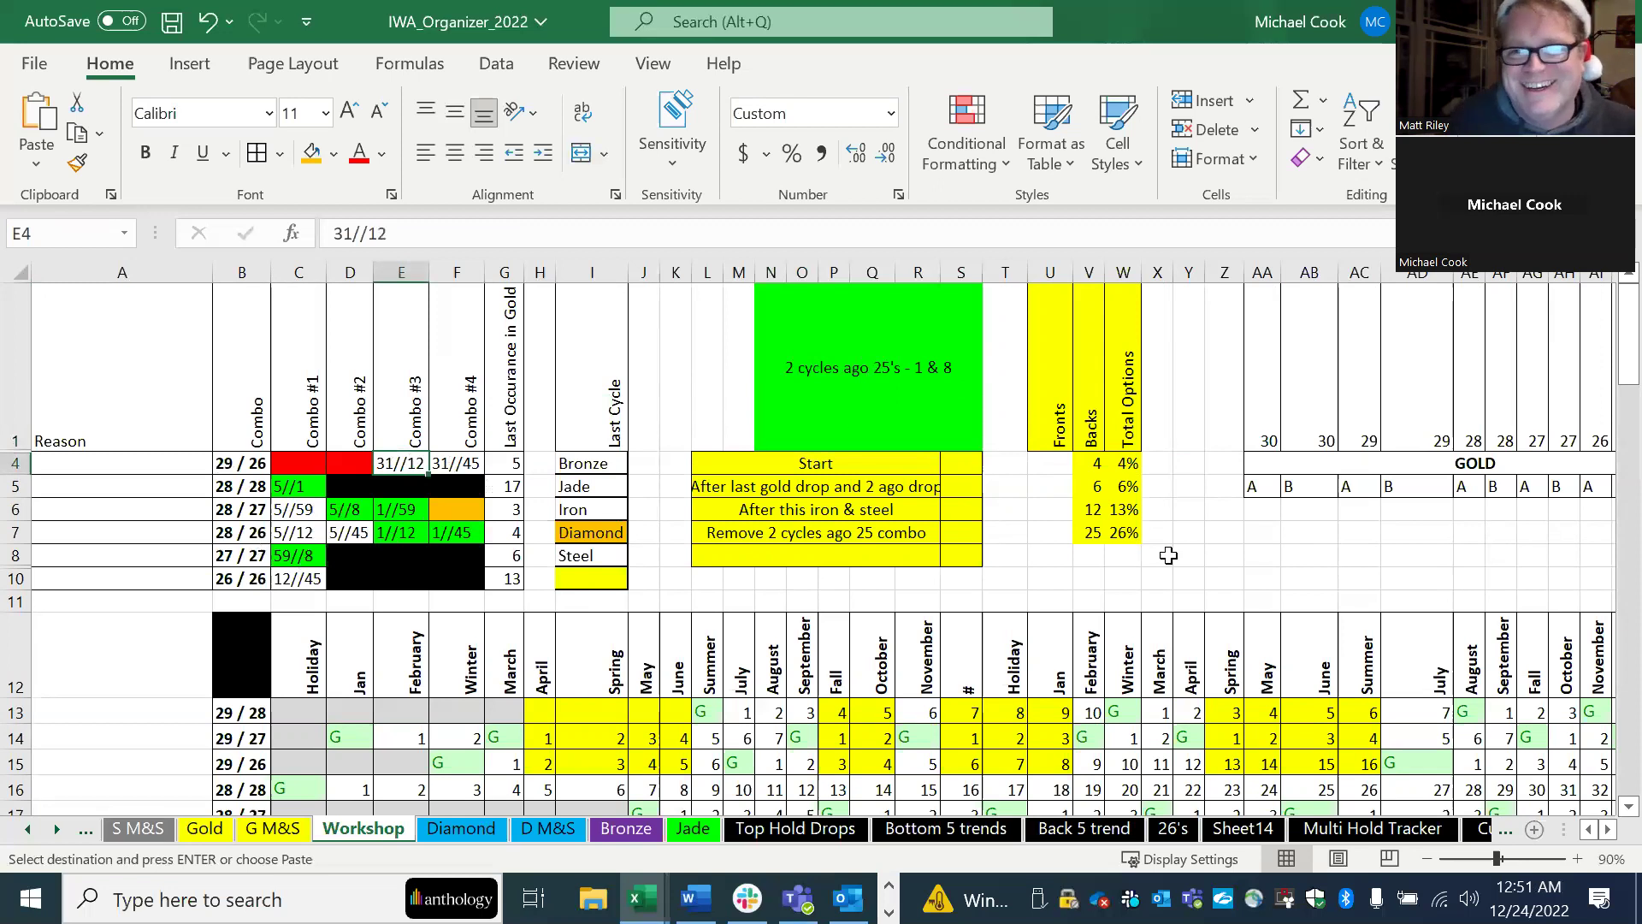
Step: Find the Yes/NO record of 25s from 2 cycles ago and select its consecutive NO entries in BD28:BE28
{"action": "scroll", "coordinate": [1168, 556], "scroll_direction": "down", "scroll_amount": 1}
{"action": "scroll", "coordinate": [1160, 553], "scroll_direction": "down", "scroll_amount": 3}
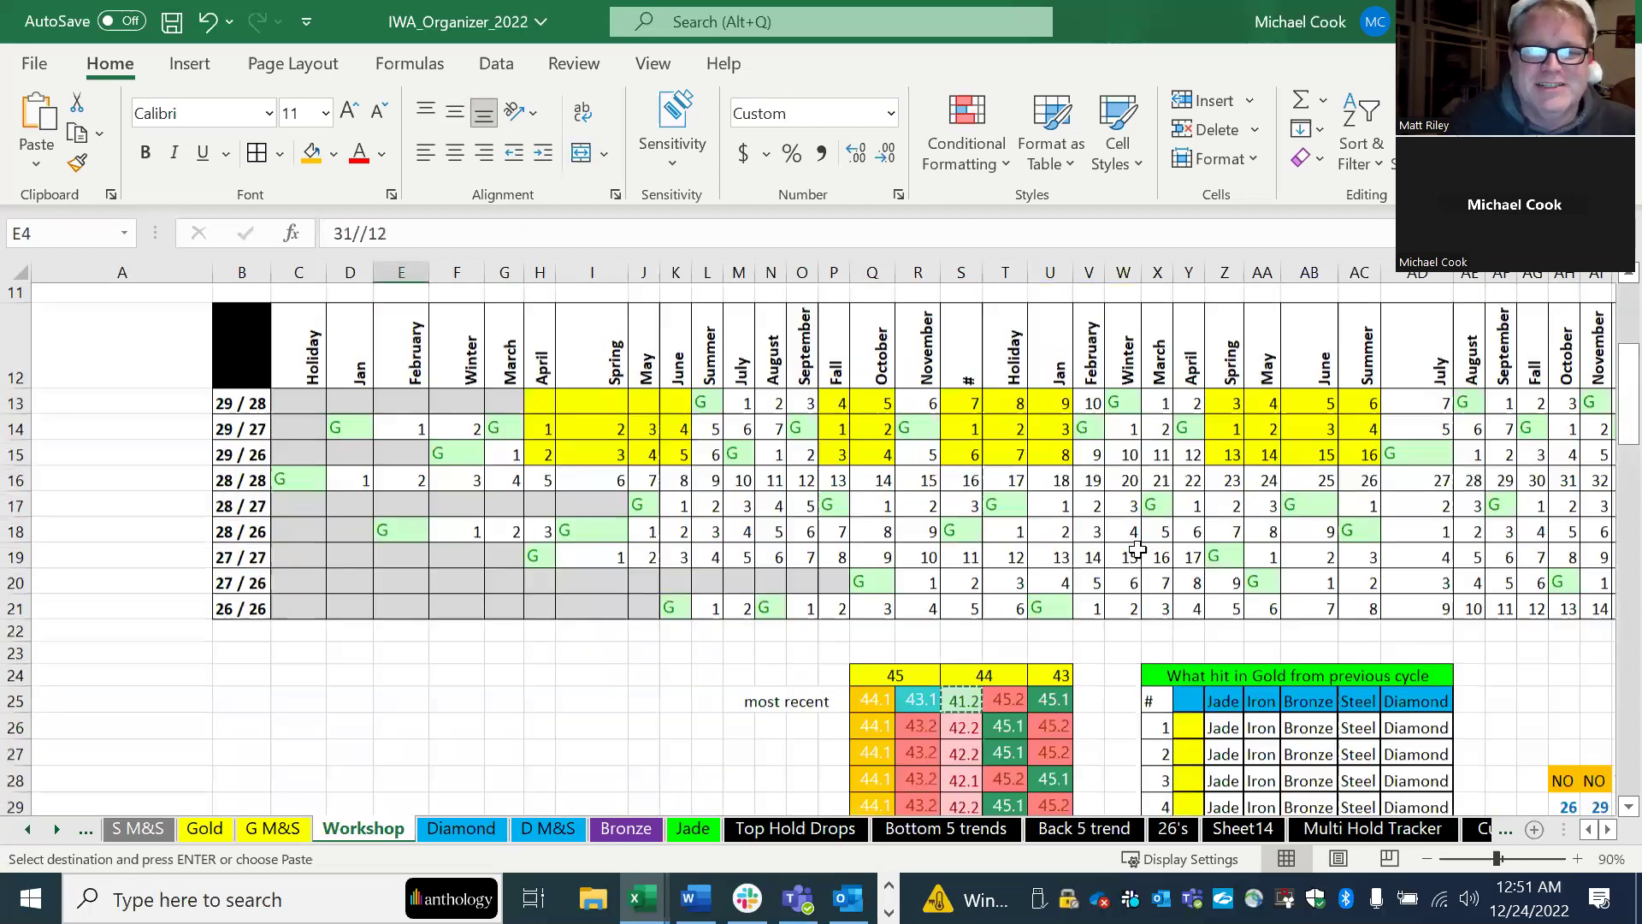
{"action": "scroll", "coordinate": [1443, 635], "scroll_direction": "down", "scroll_amount": 2}
{"action": "scroll", "coordinate": [1443, 635], "scroll_direction": "up", "scroll_amount": 1}
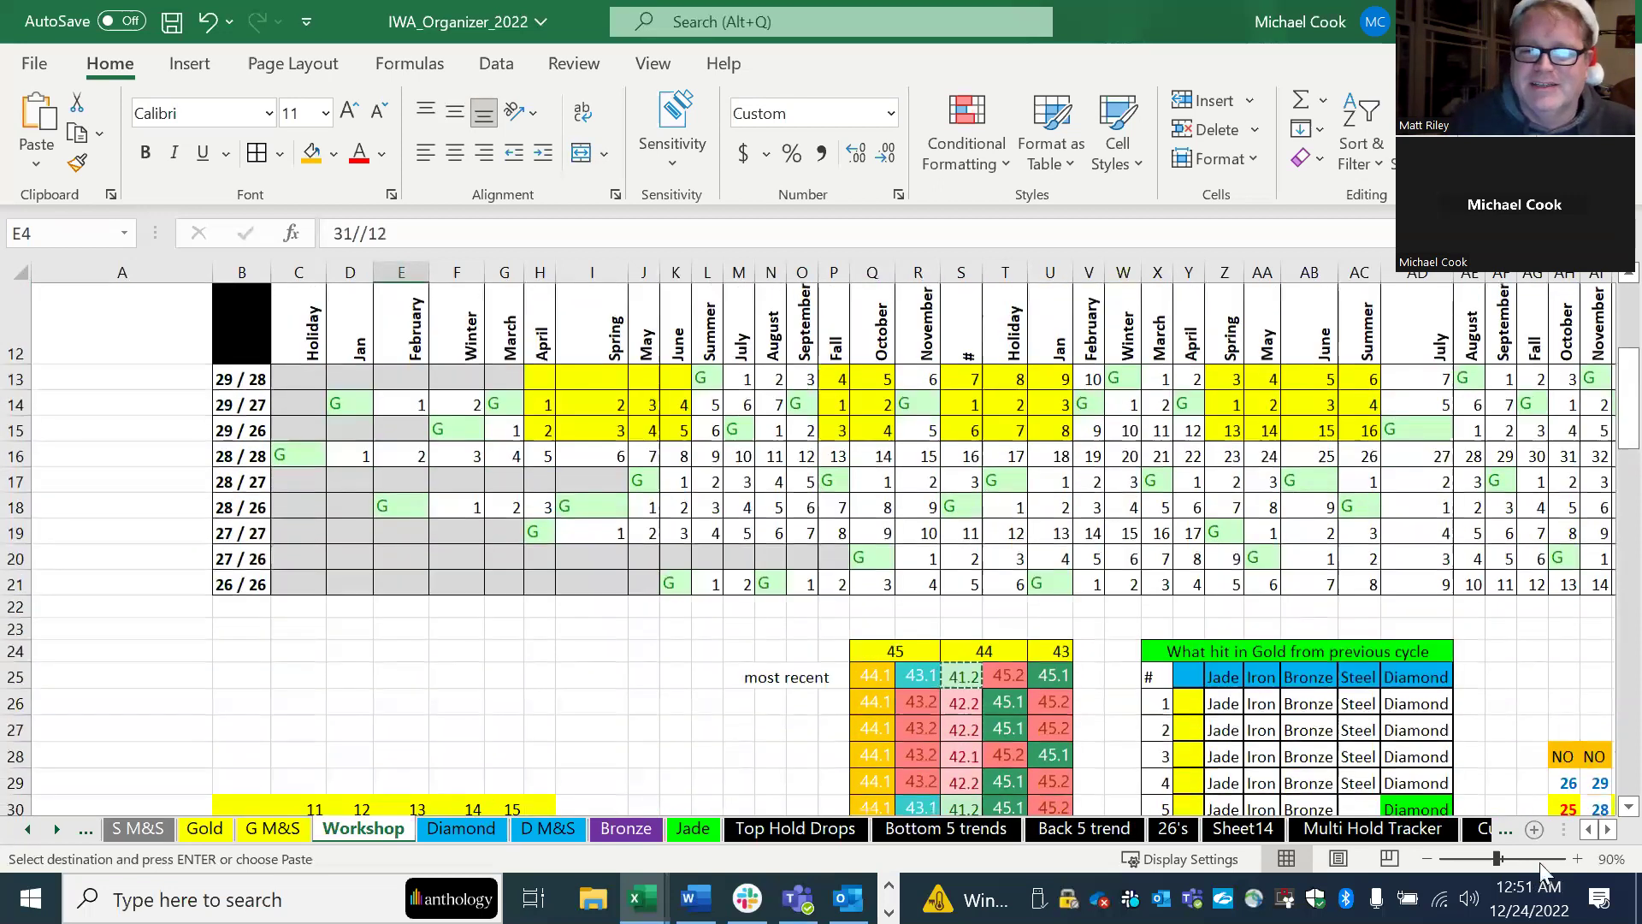
{"action": "left_click", "coordinate": [1609, 829]}
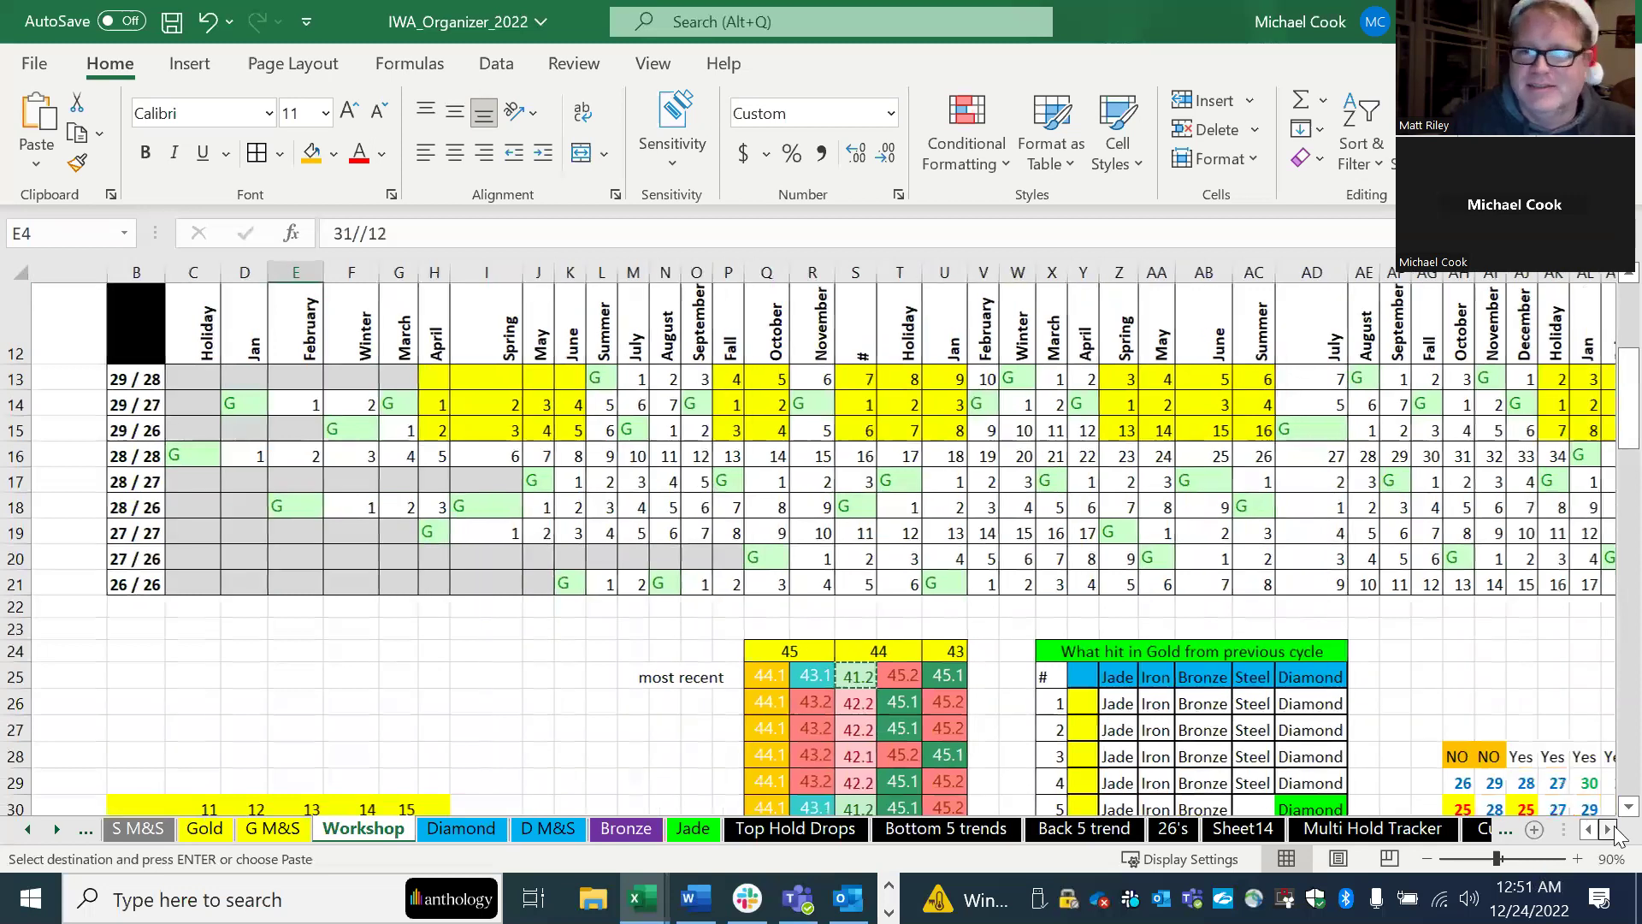
{"action": "left_click", "coordinate": [1609, 829]}
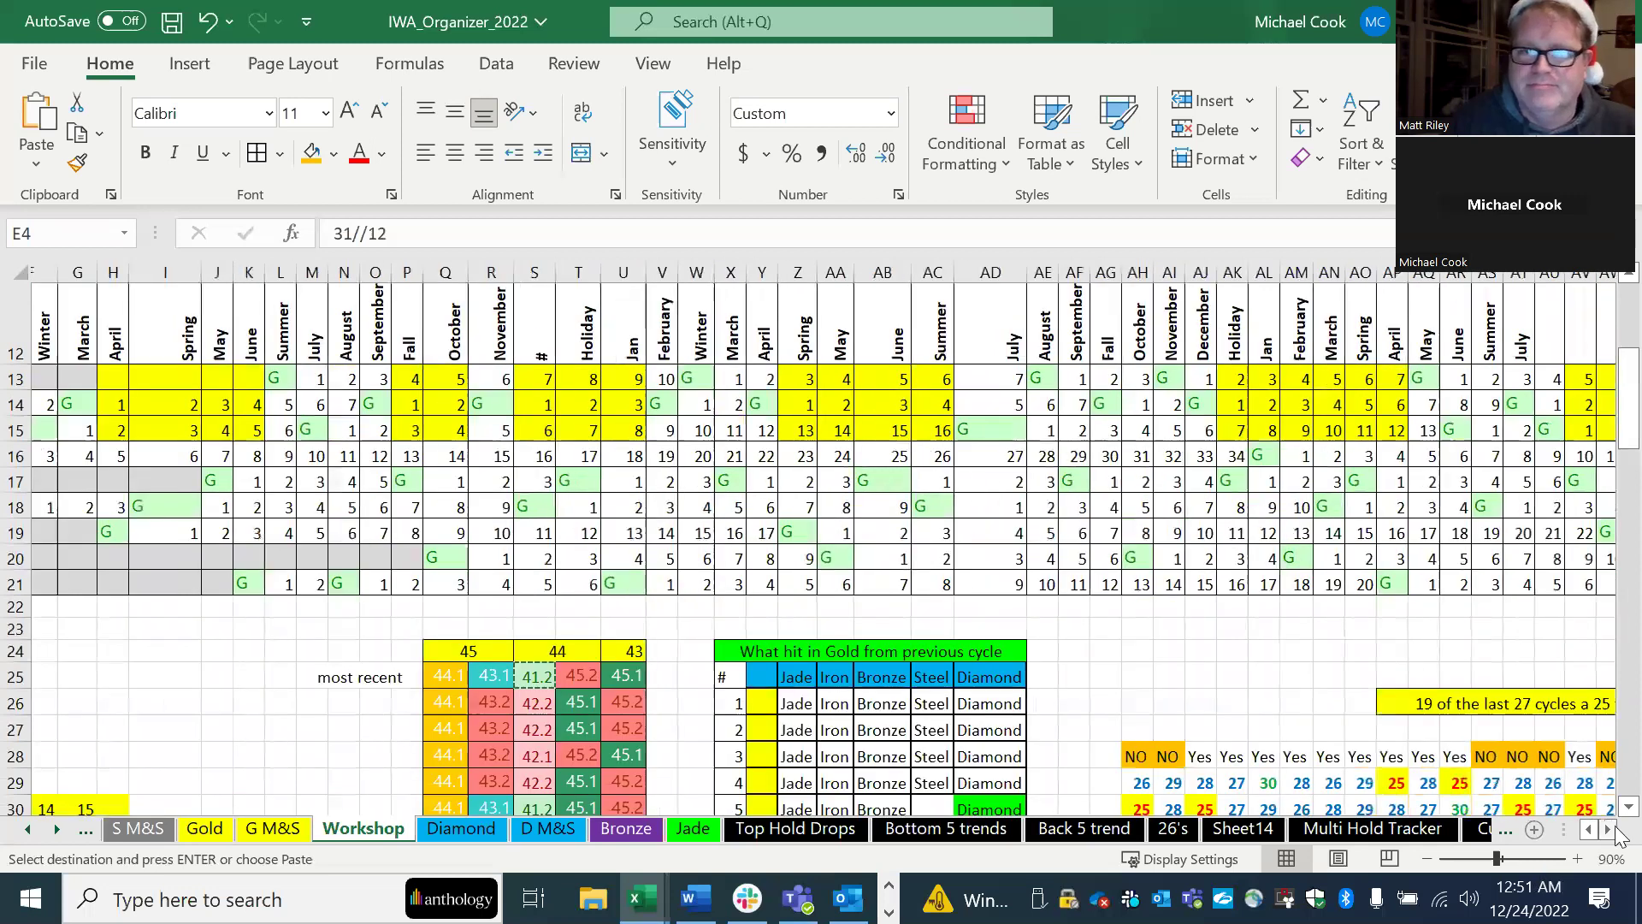
{"action": "left_click", "coordinate": [1609, 829]}
{"action": "left_click", "coordinate": [1609, 829]}
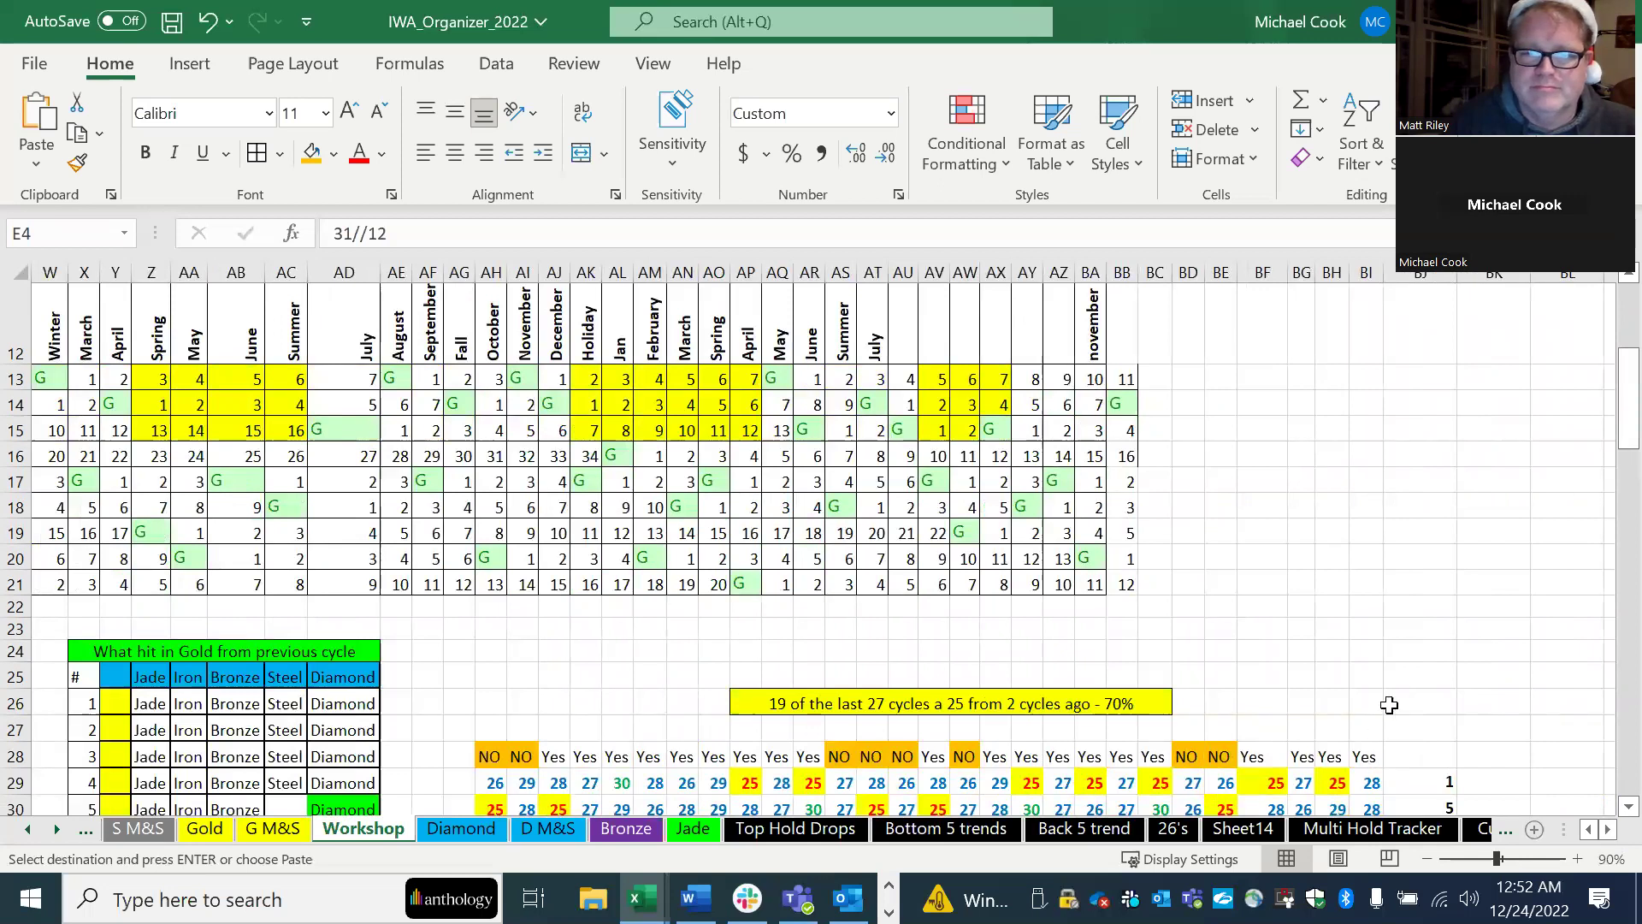
{"action": "left_click", "coordinate": [1197, 757]}
{"action": "left_click_drag", "start_coordinate": [1201, 758], "coordinate": [1223, 758]}
{"action": "type", "text": "NO\tNO"}
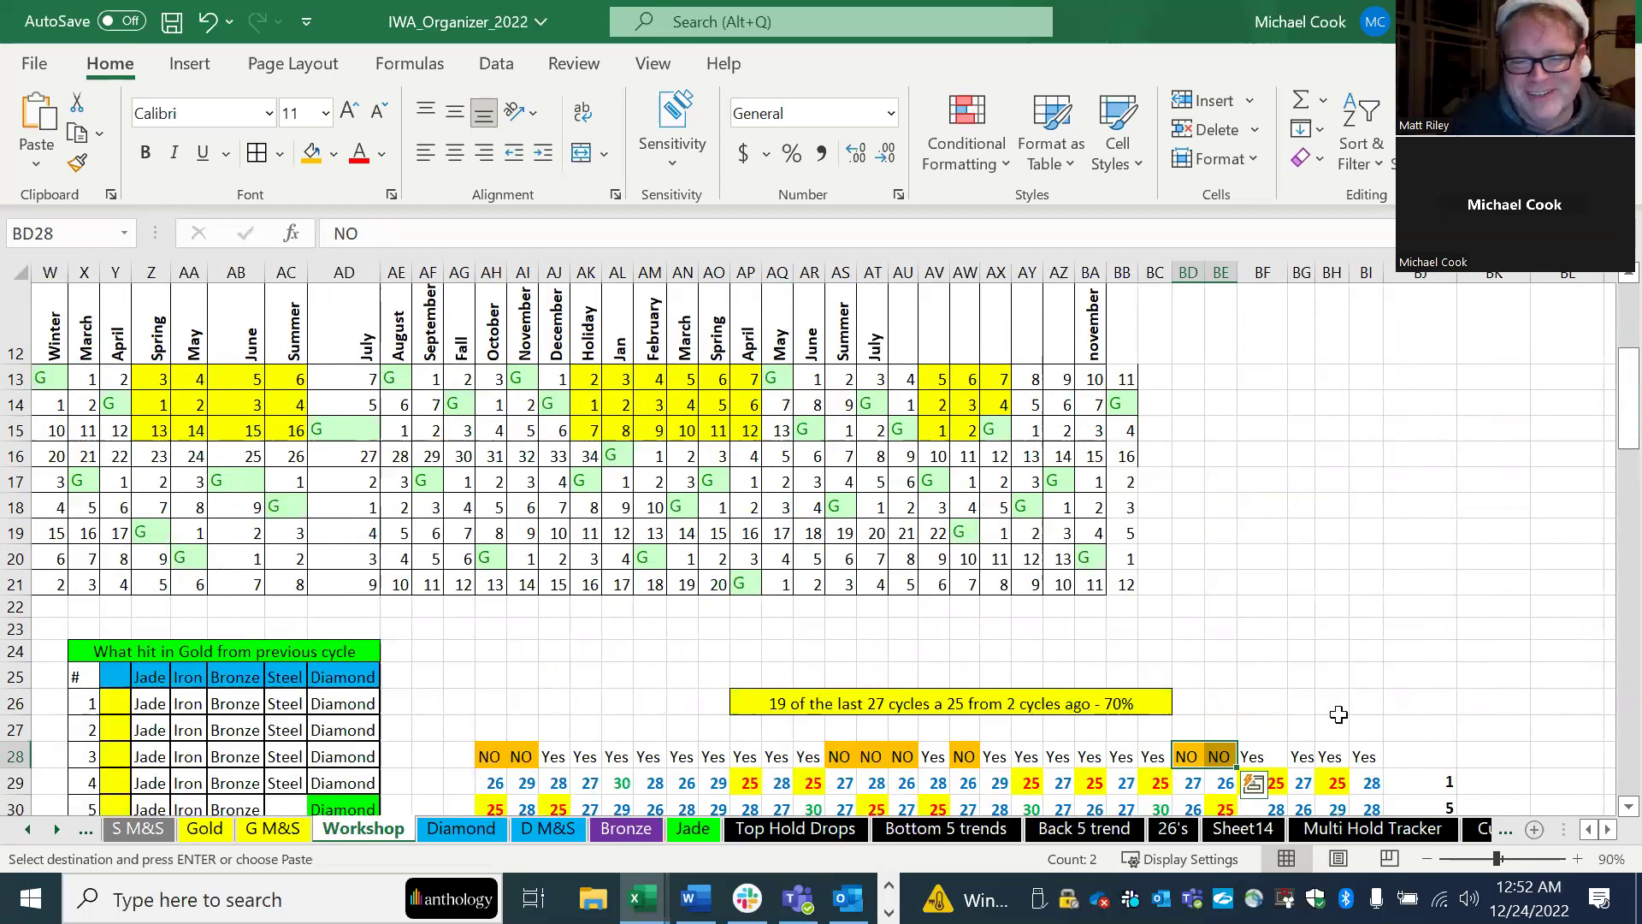
Step: Check the Yes entry after the consecutive NOs in row 28, and return to the 28 / 28 combination in B5
{"action": "left_click", "coordinate": [1271, 749]}
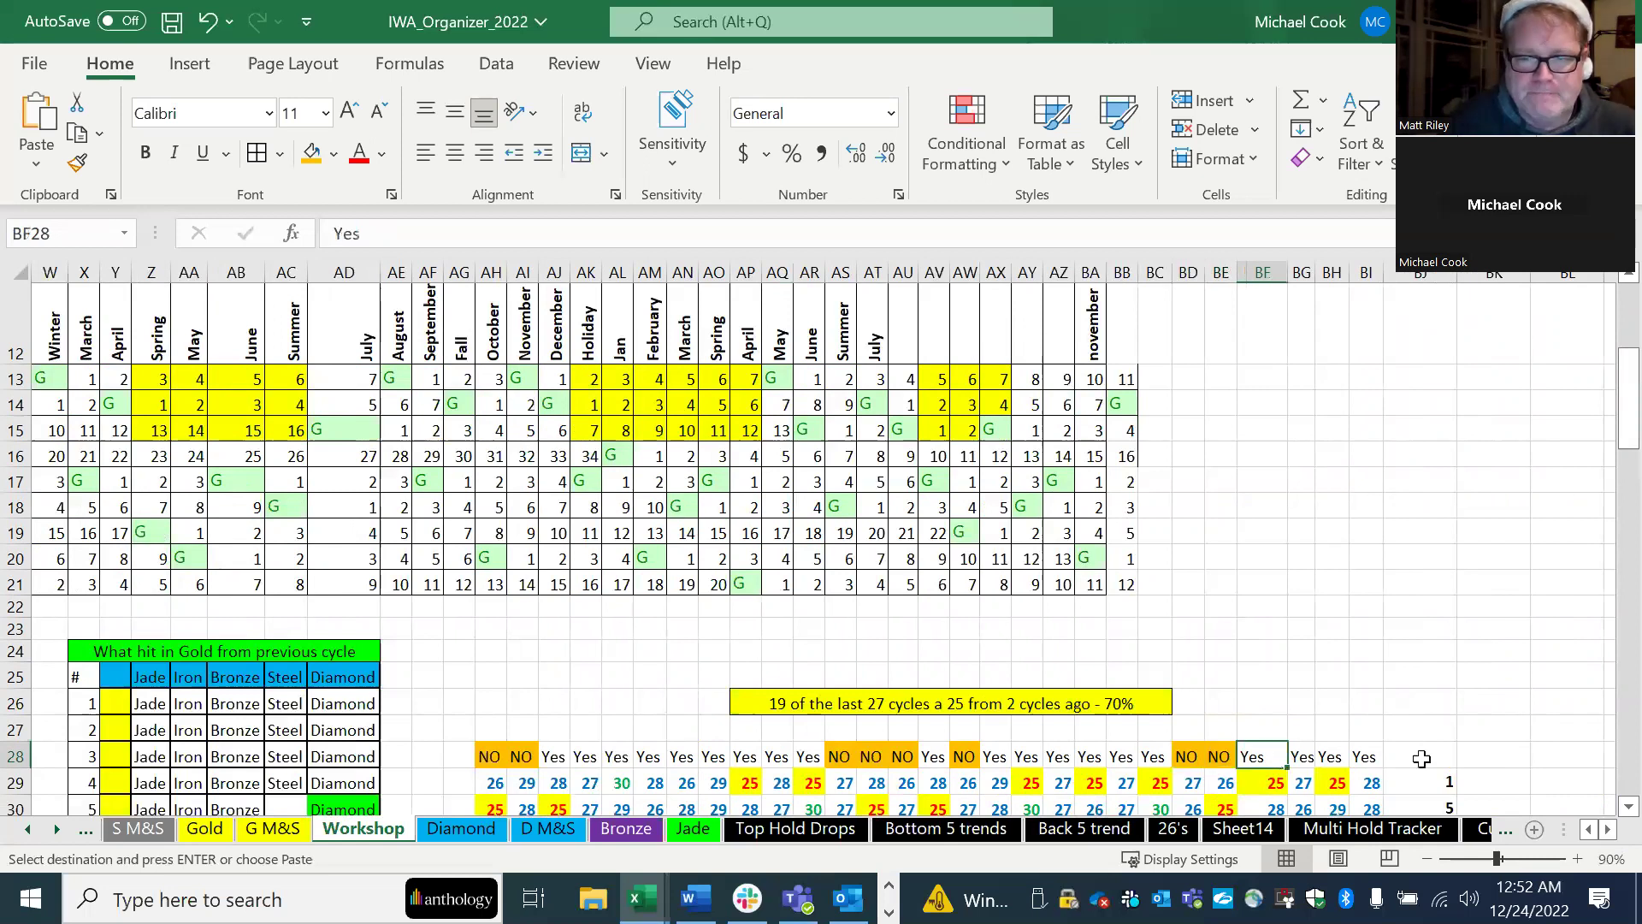
{"action": "left_click", "coordinate": [1591, 831]}
{"action": "left_click", "coordinate": [1591, 831]}
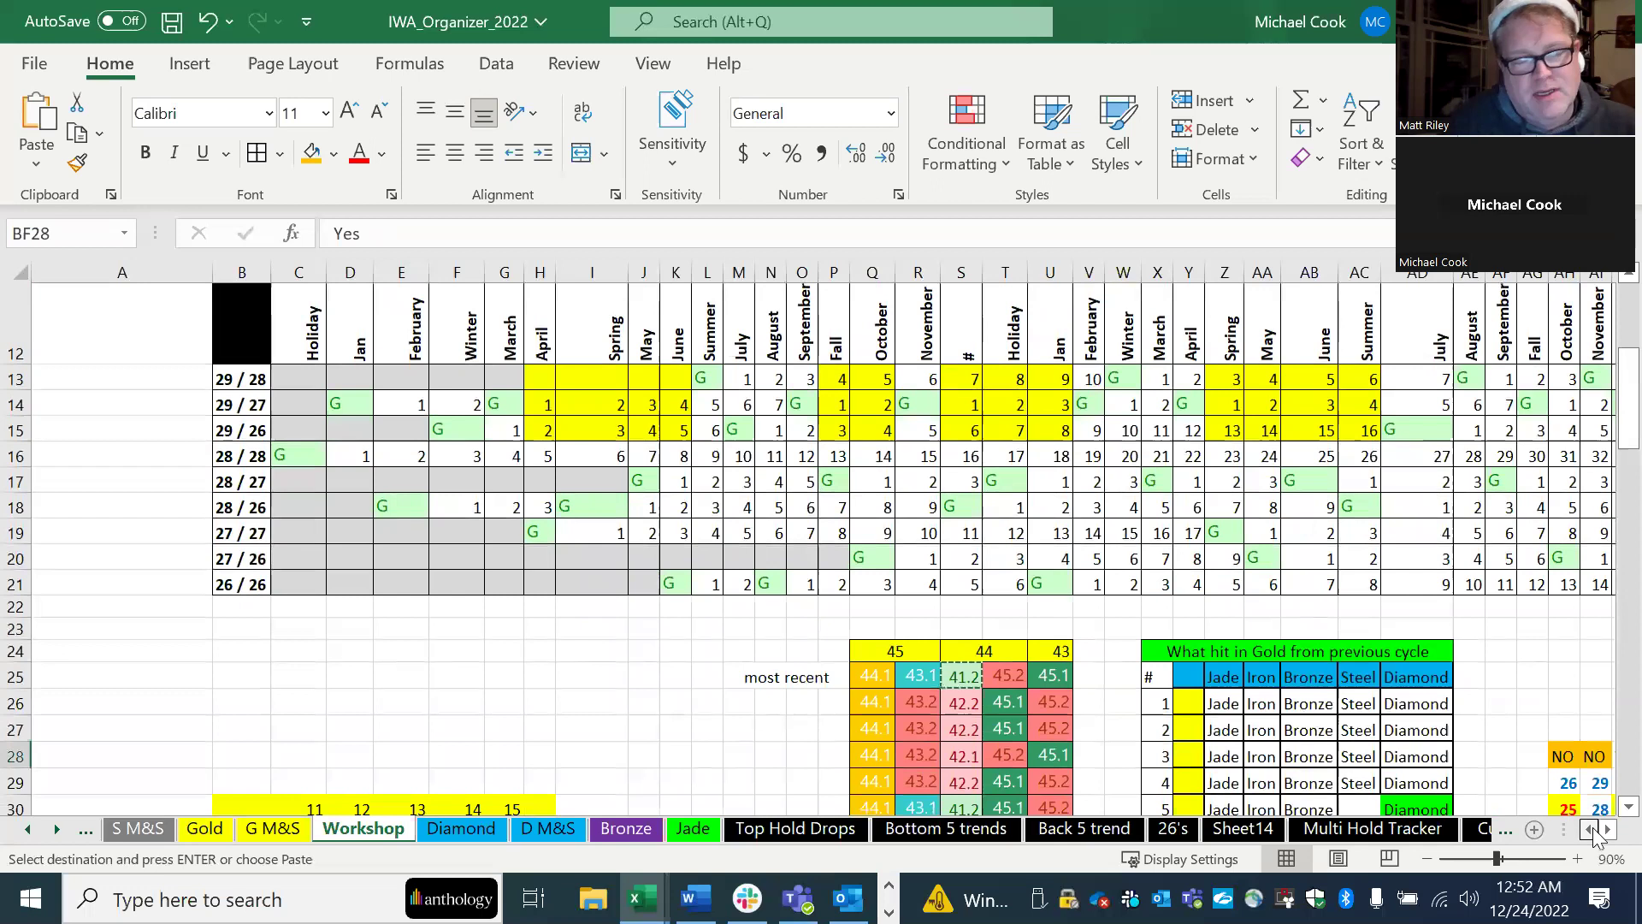
{"action": "scroll", "coordinate": [774, 586], "scroll_direction": "up", "scroll_amount": 2}
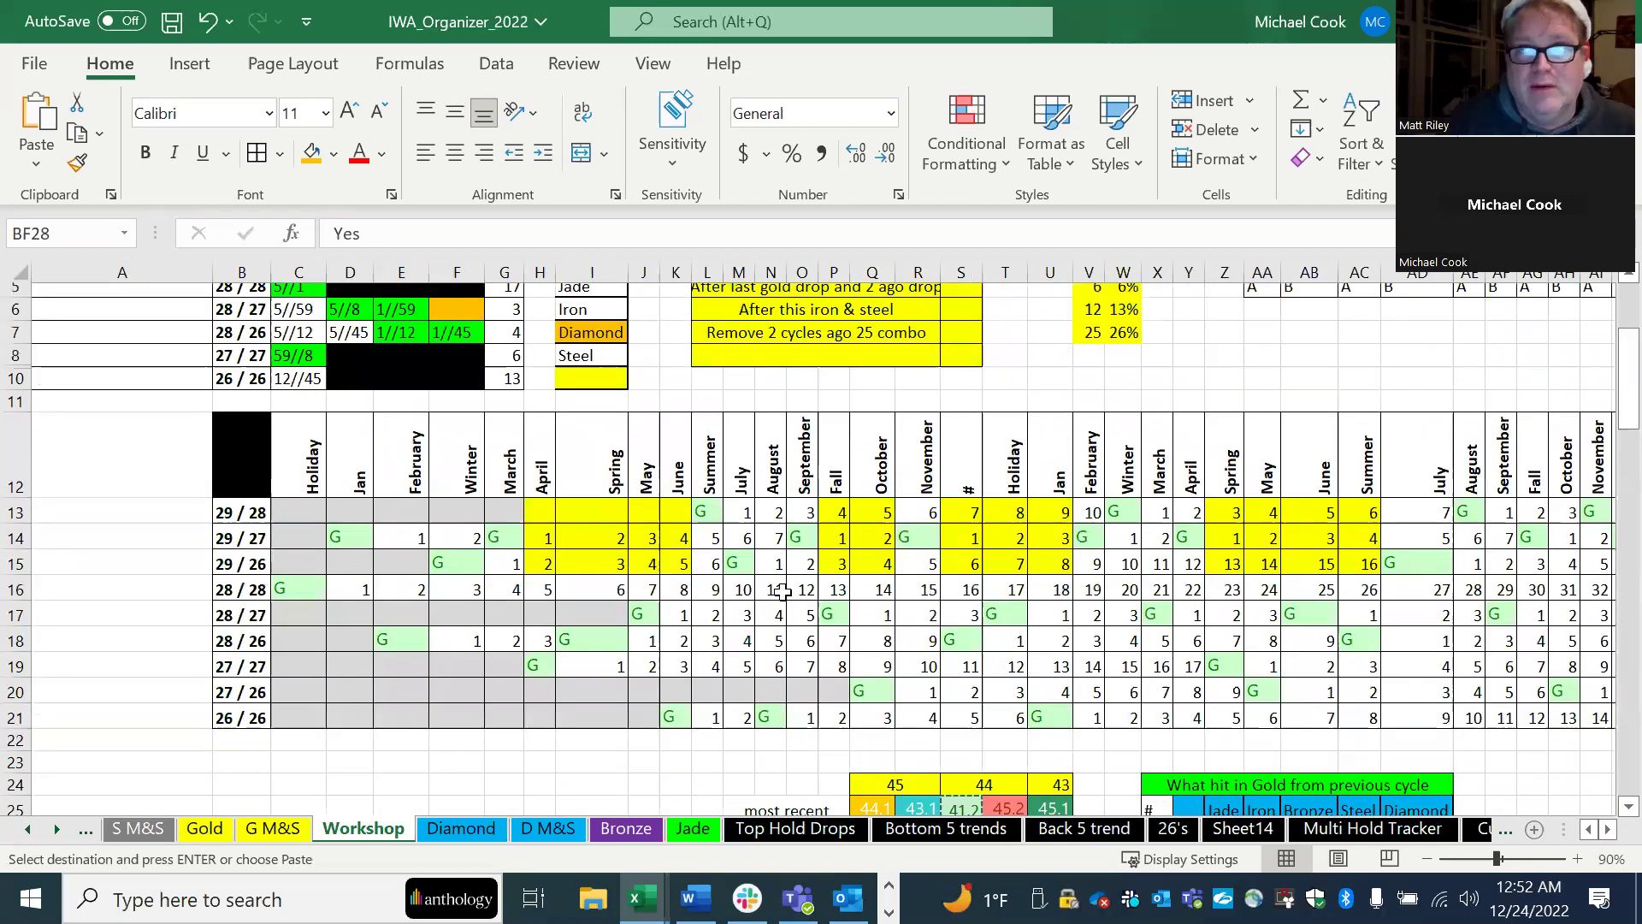
{"action": "scroll", "coordinate": [651, 445], "scroll_direction": "up", "scroll_amount": 2}
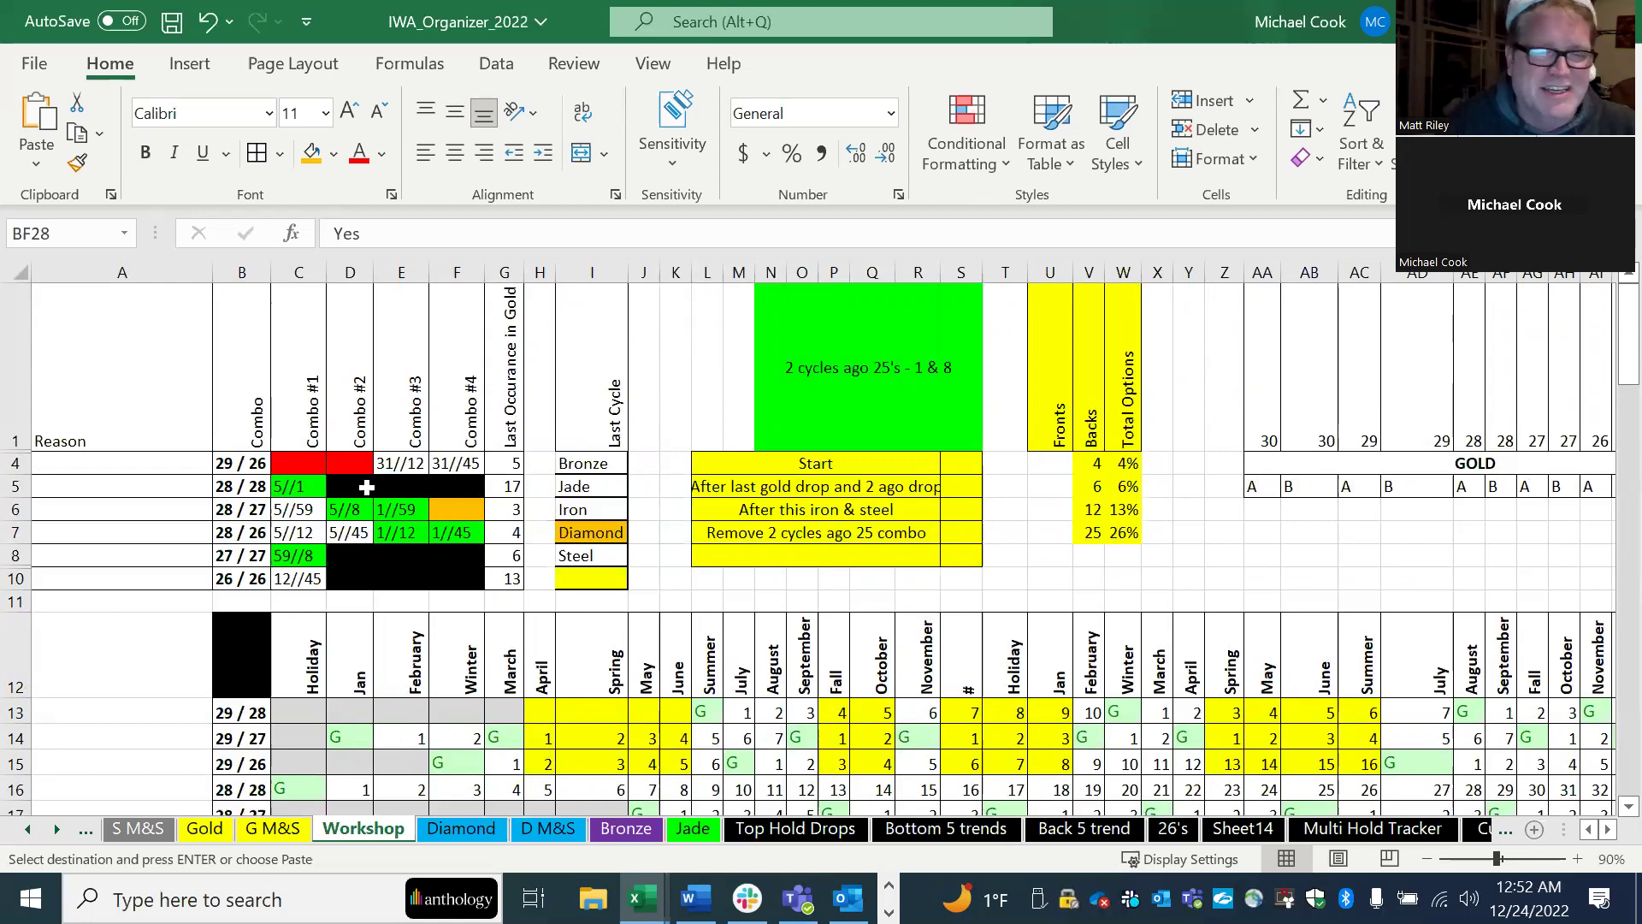
{"action": "left_click", "coordinate": [241, 486]}
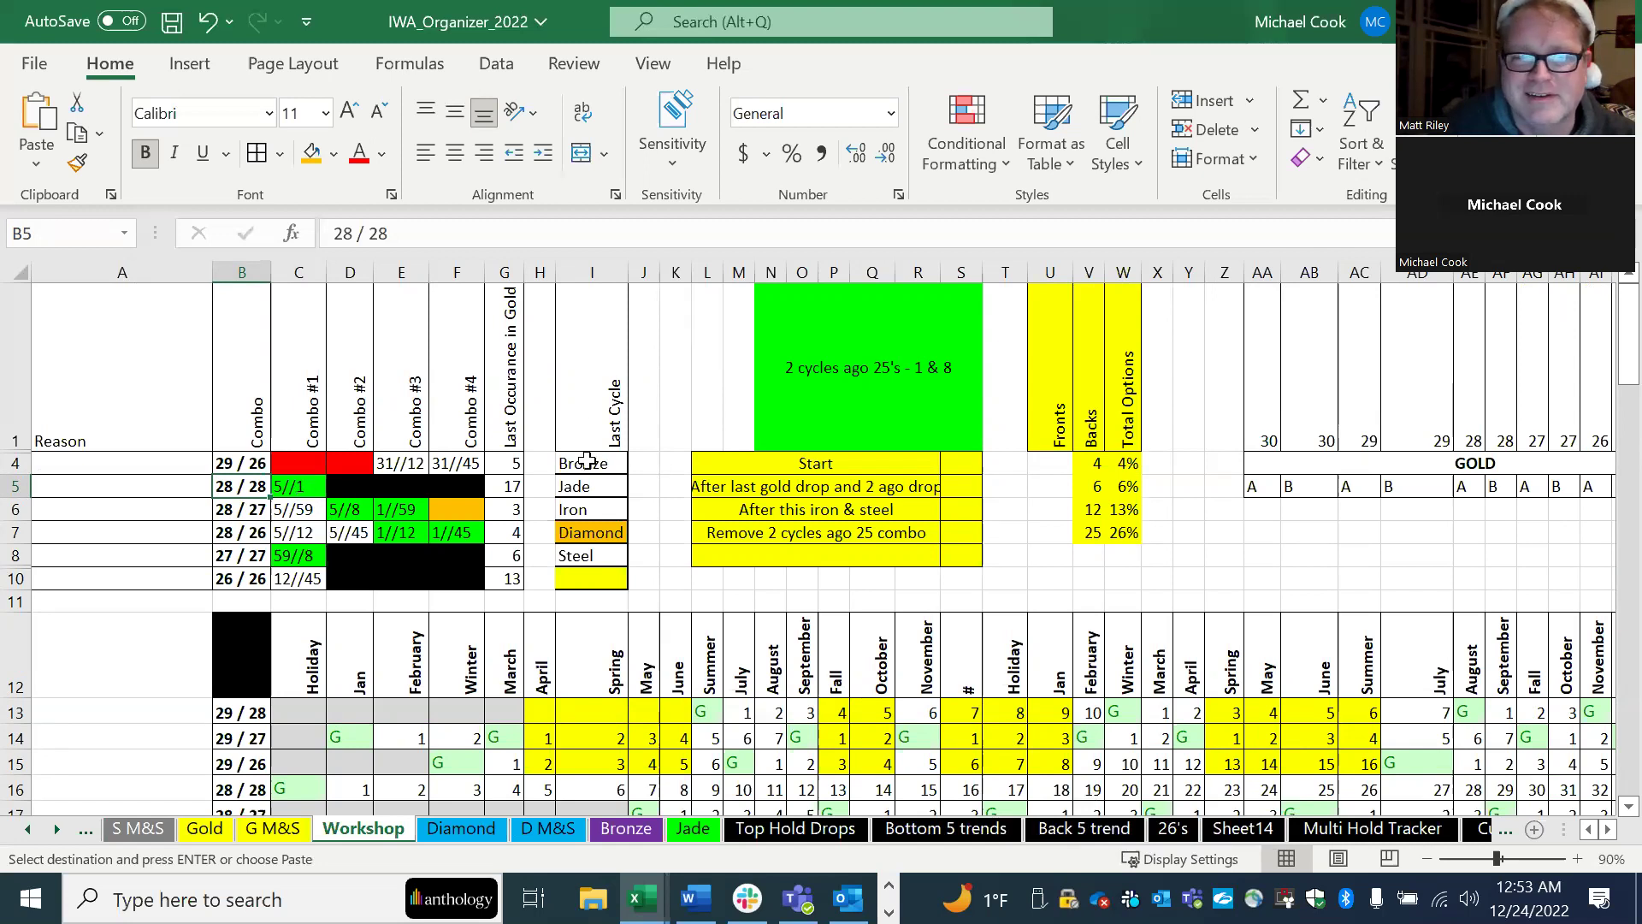
Step: Review the Last Cycle list in column I, going through its Bronze, Jade and Iron entries
{"action": "left_click_drag", "start_coordinate": [597, 350], "coordinate": [618, 580]}
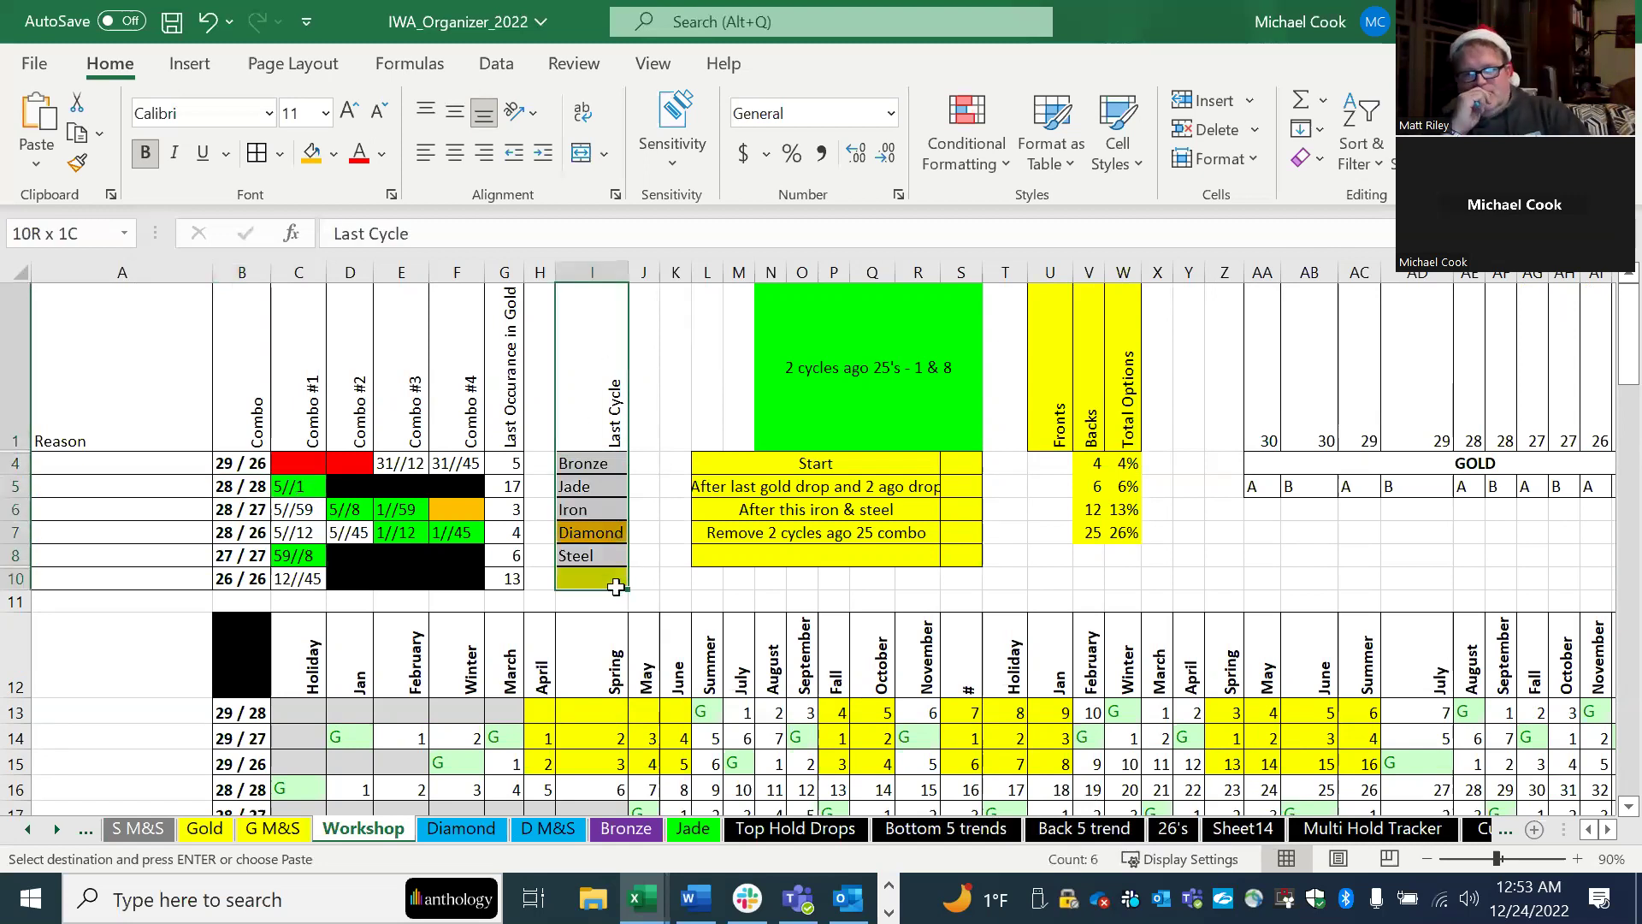
{"action": "key", "text": "ctrl+v"}
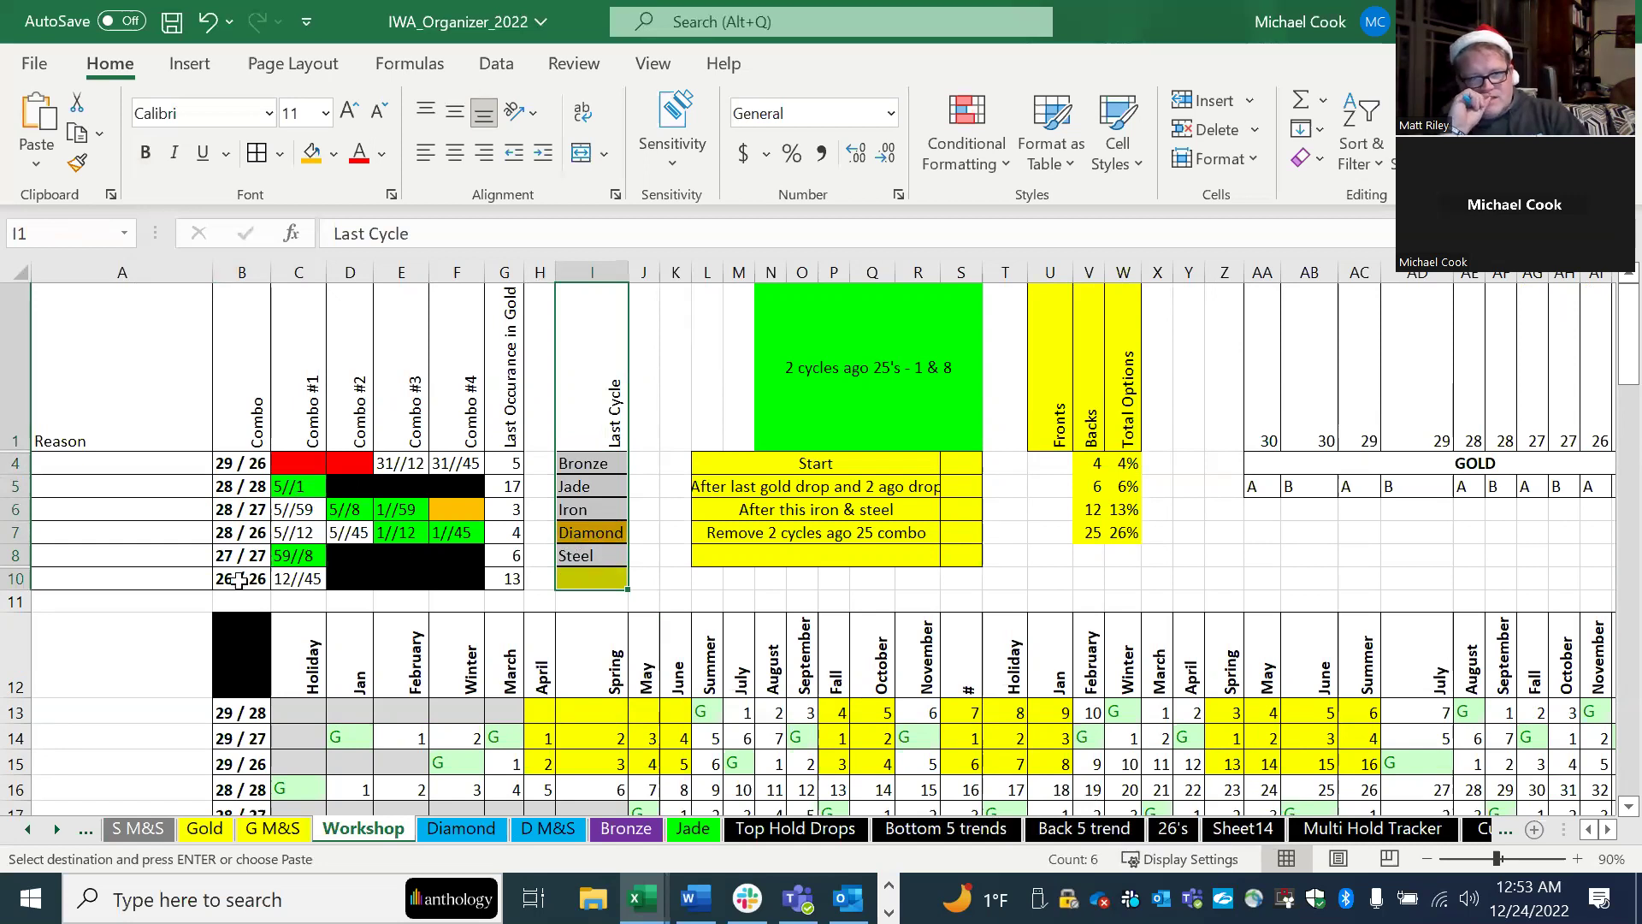
{"action": "key", "text": "ctrl+v"}
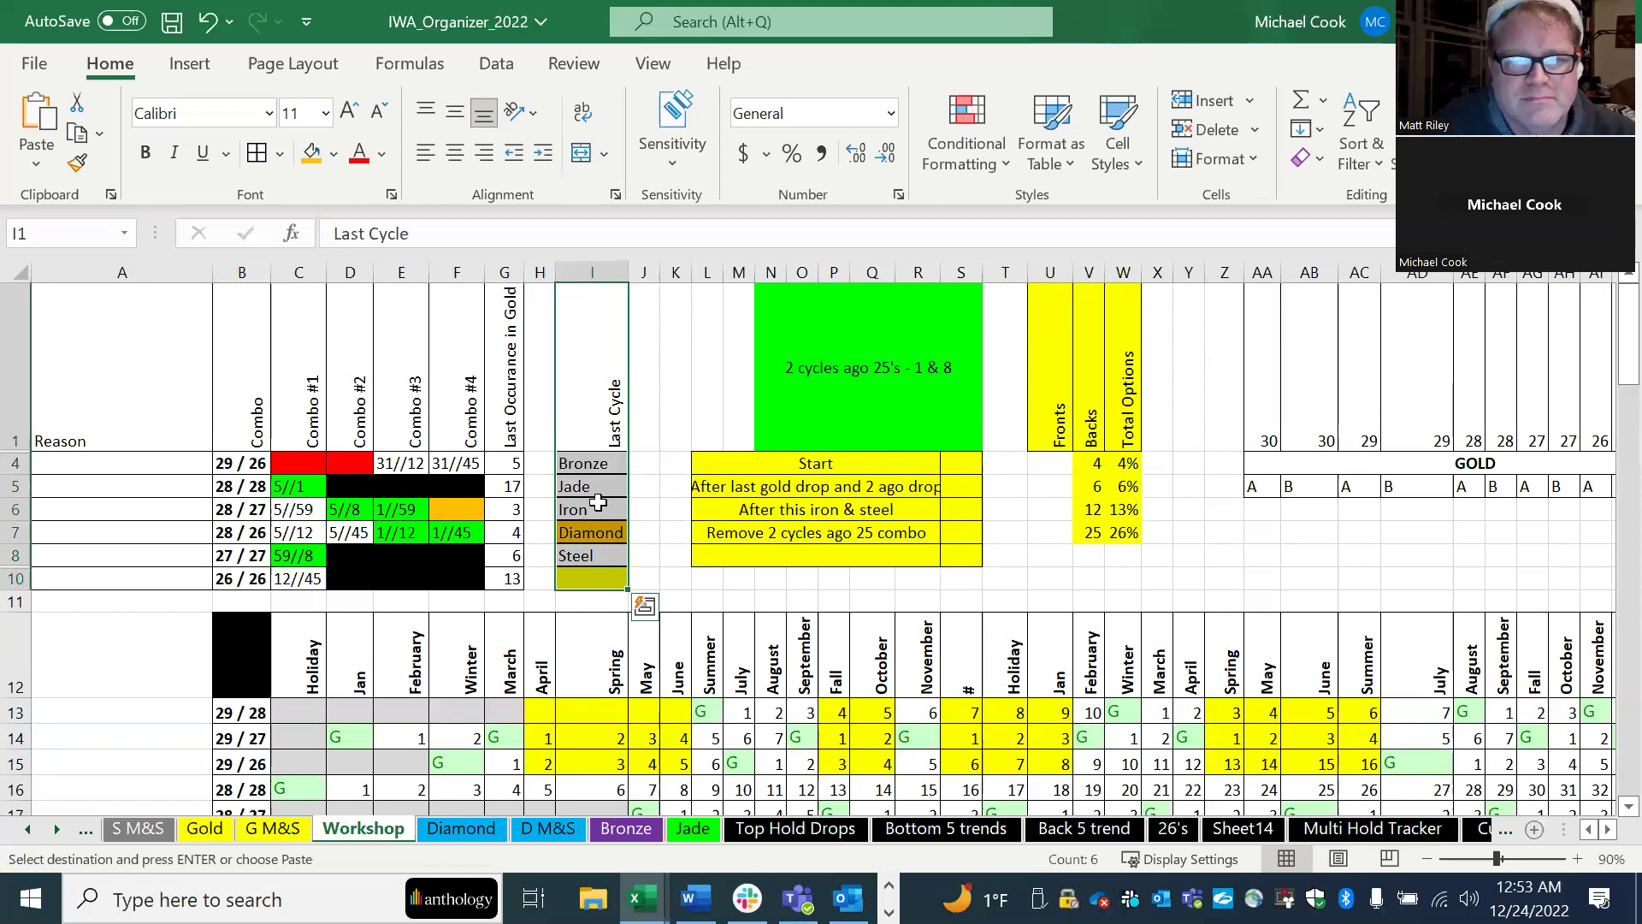
{"action": "left_click", "coordinate": [594, 464]}
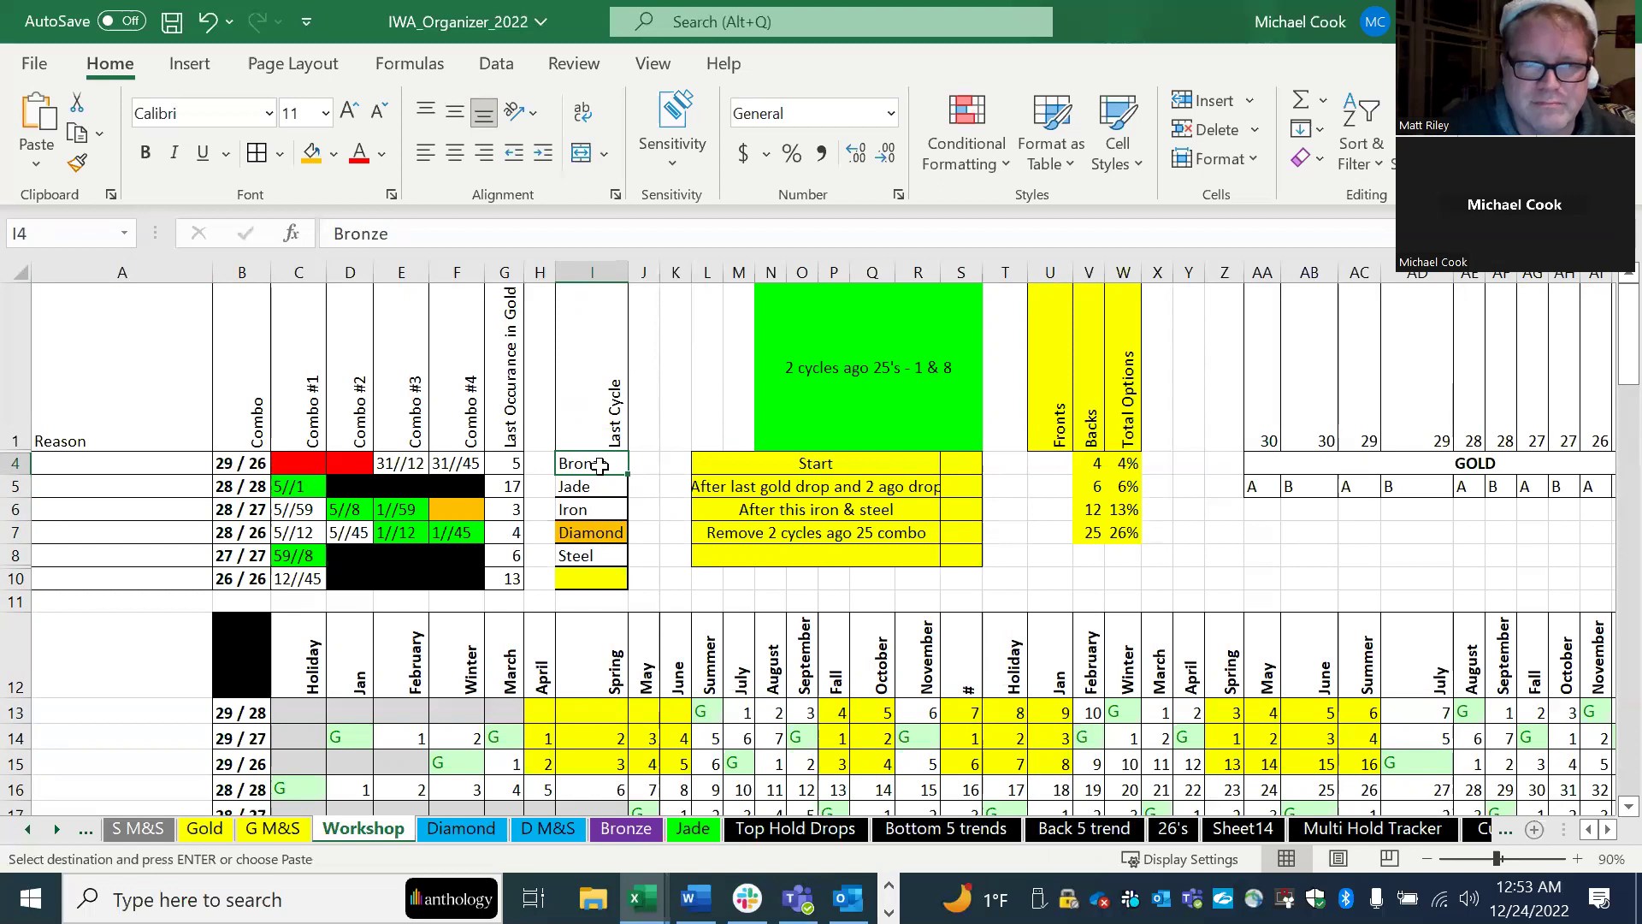
{"action": "left_click", "coordinate": [593, 487]}
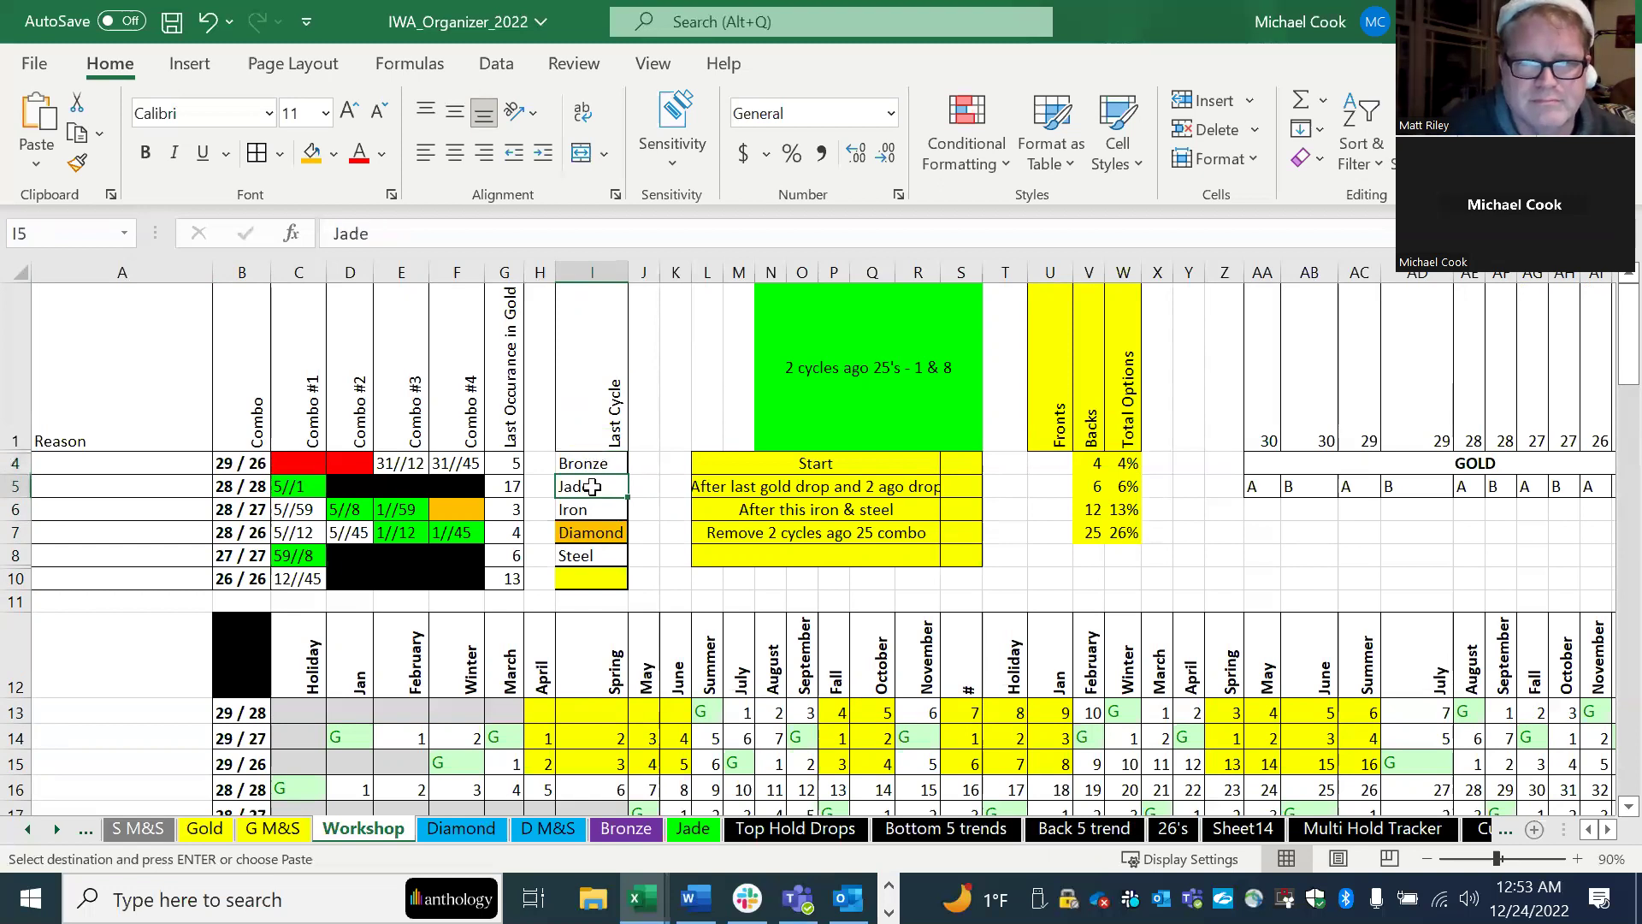
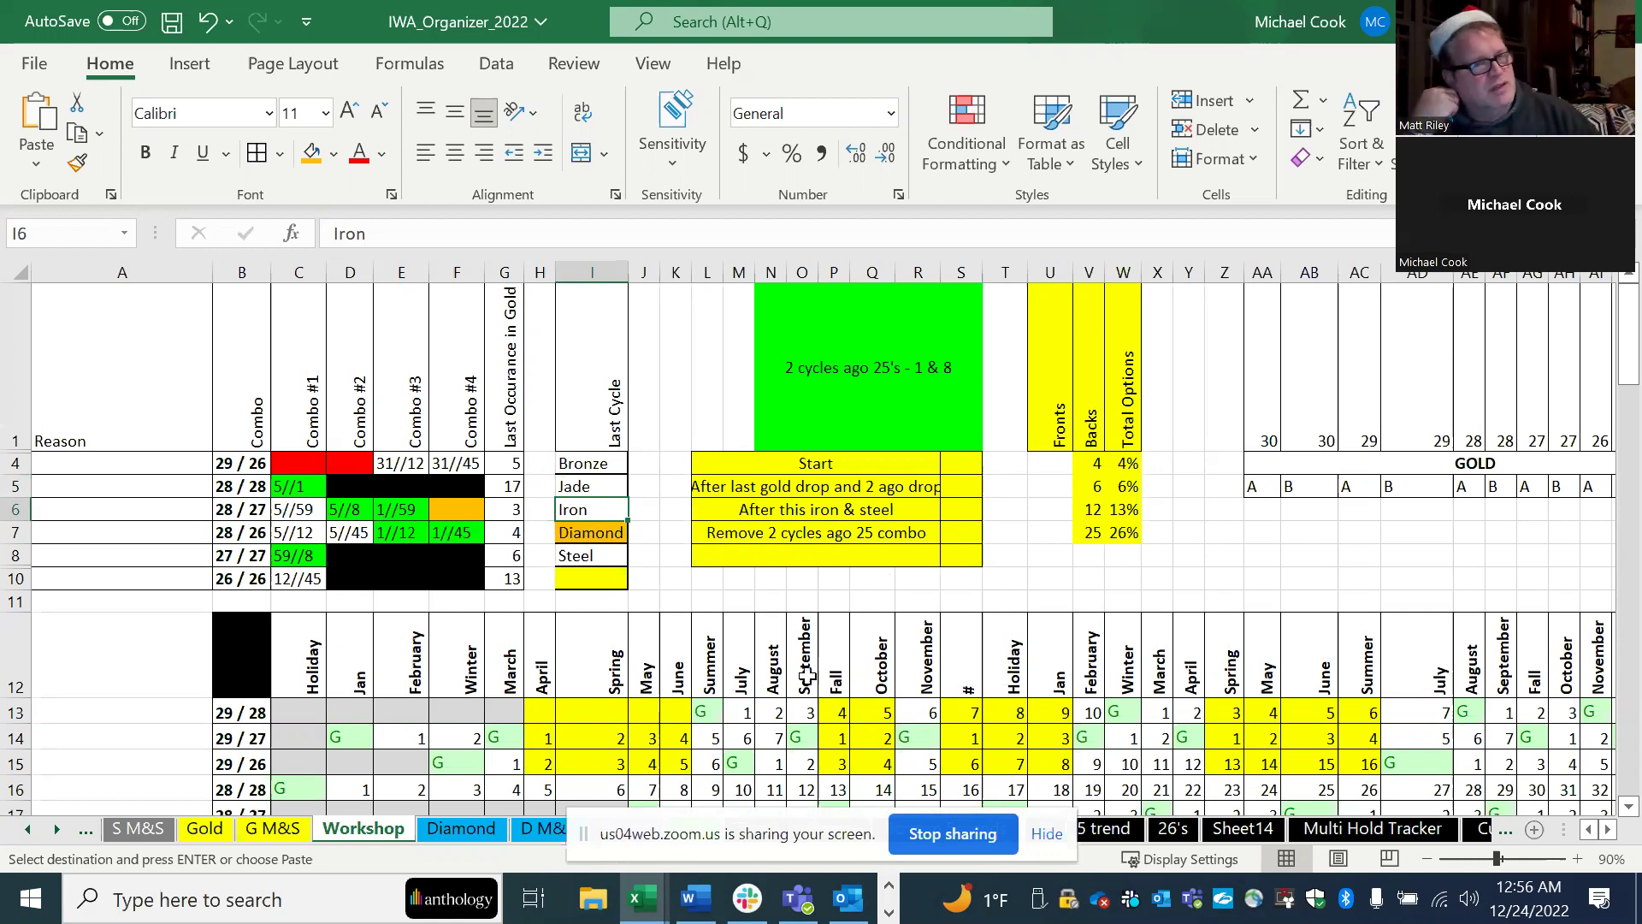
Step: Examine the "What hit in Gold from previous cycle" table, comparing its numbered rows across Jade, Iron, Bronze, Steel and Diamond
{"action": "scroll", "coordinate": [838, 677], "scroll_direction": "down", "scroll_amount": 2}
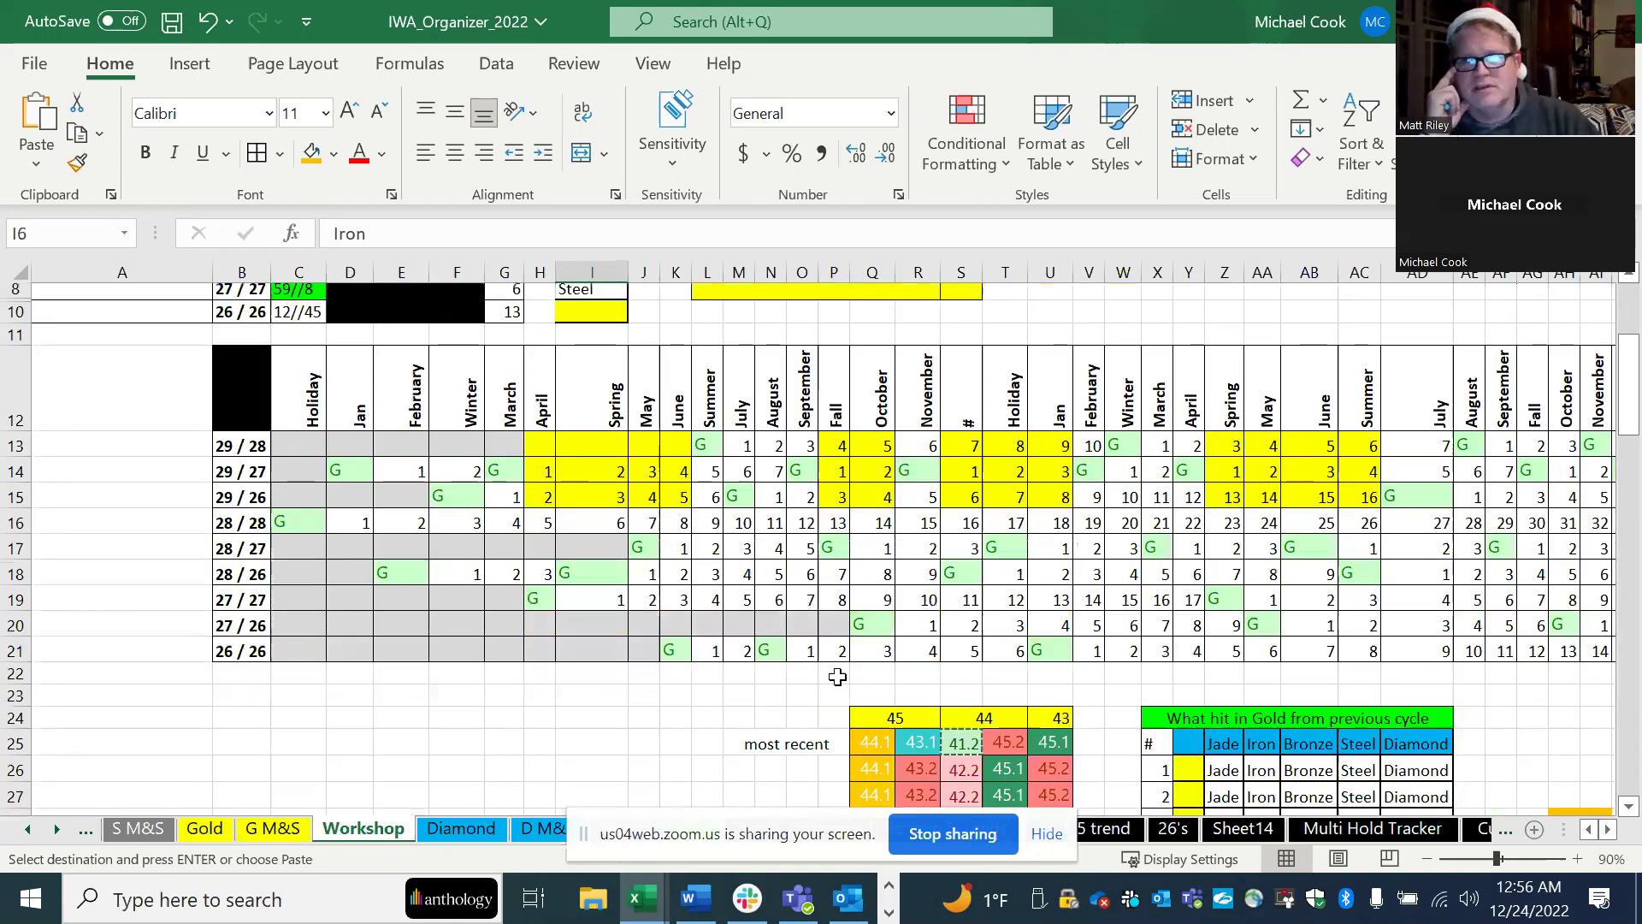
{"action": "scroll", "coordinate": [838, 677], "scroll_direction": "down", "scroll_amount": 3}
{"action": "scroll", "coordinate": [1242, 672], "scroll_direction": "down", "scroll_amount": 2}
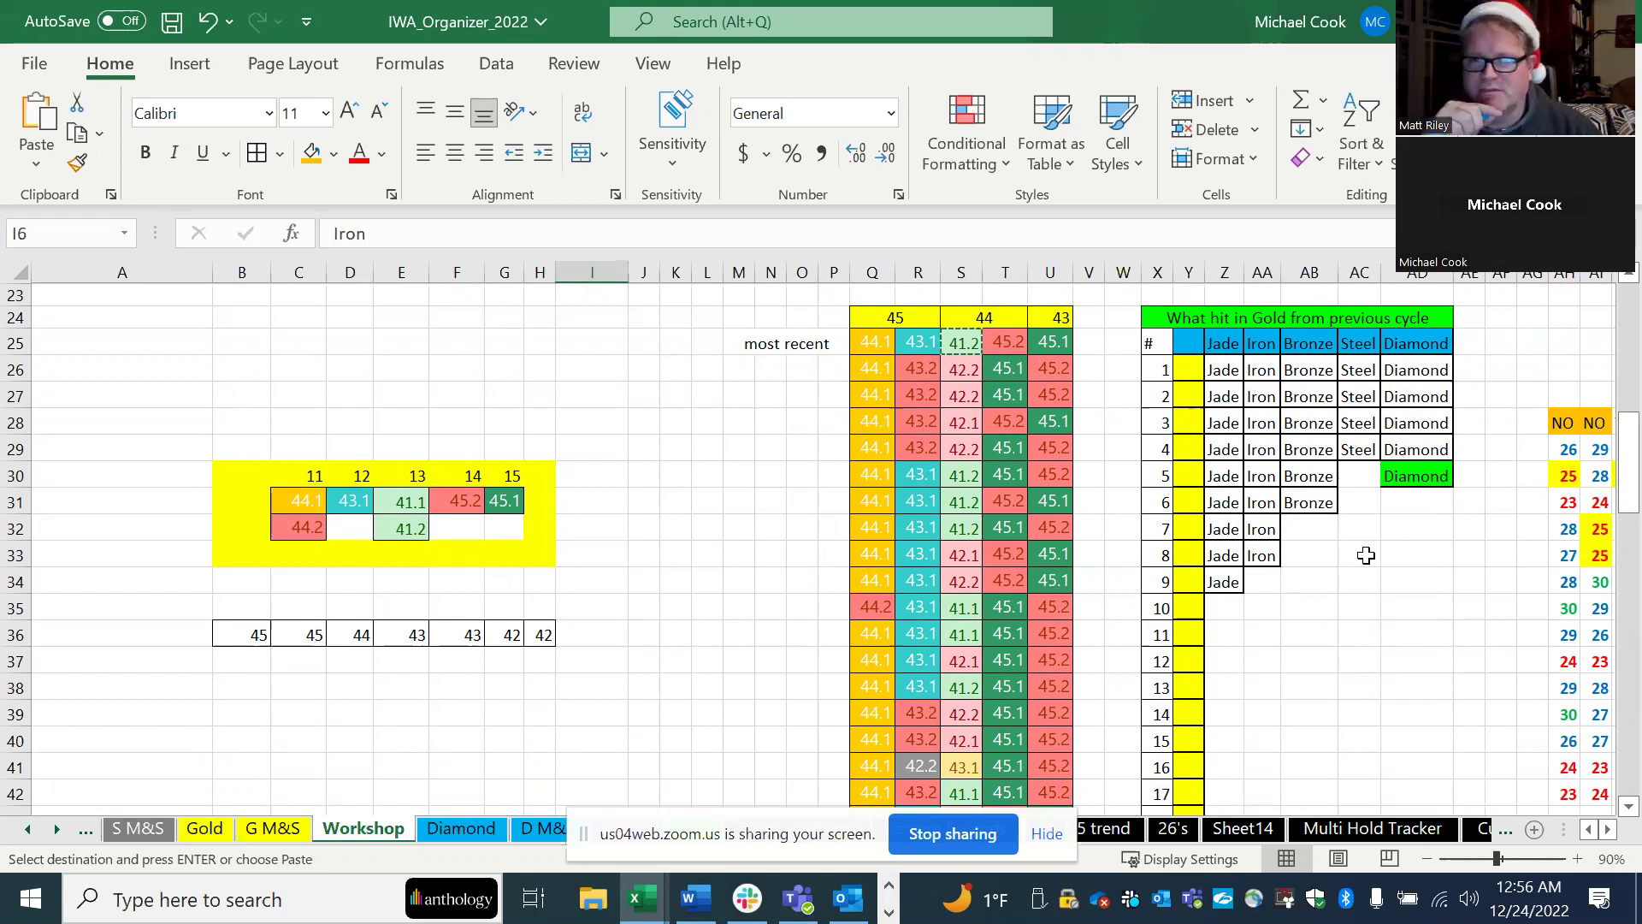
{"action": "scroll", "coordinate": [1366, 556], "scroll_direction": "down", "scroll_amount": 1}
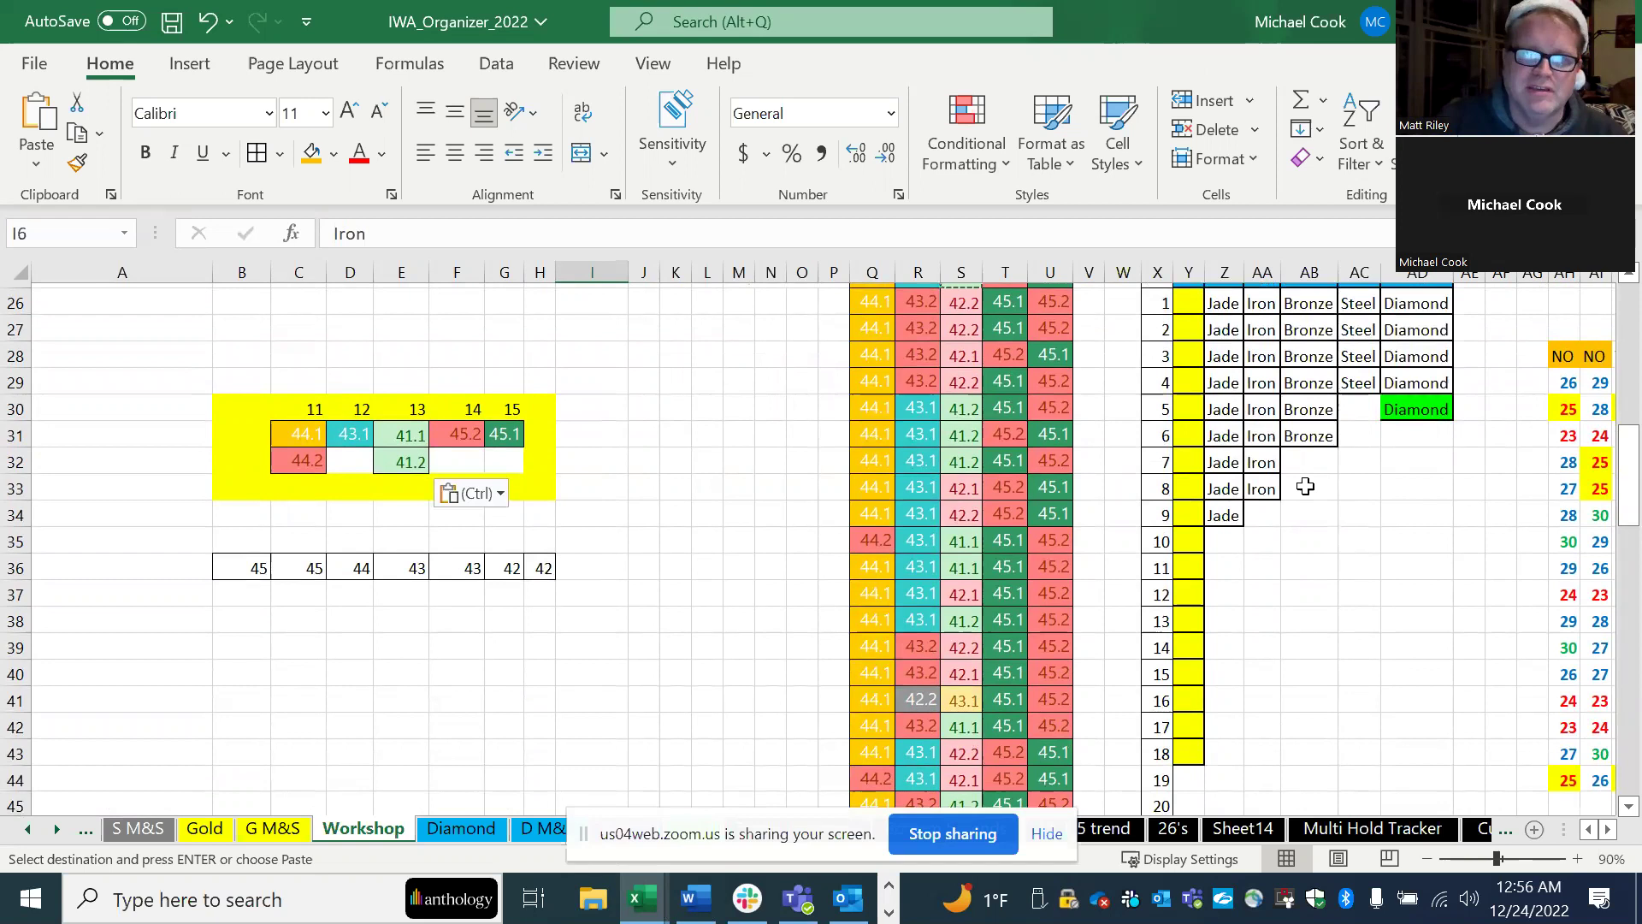
{"action": "scroll", "coordinate": [1298, 488], "scroll_direction": "up", "scroll_amount": 1}
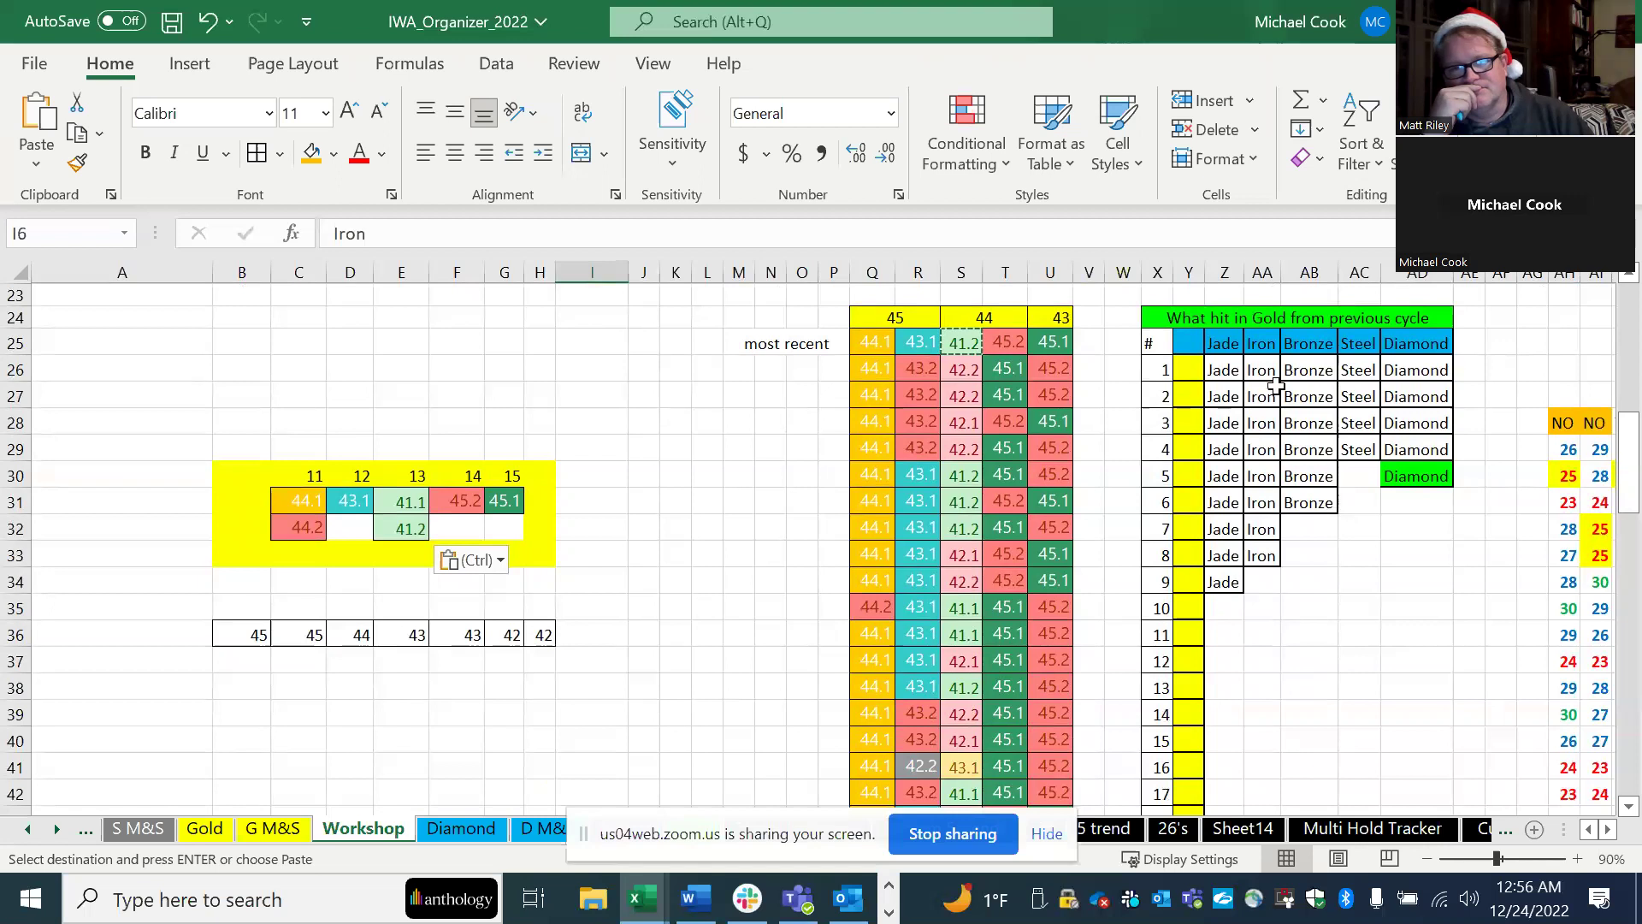
{"action": "scroll", "coordinate": [1189, 398], "scroll_direction": "down", "scroll_amount": 2}
{"action": "left_click", "coordinate": [1189, 422]}
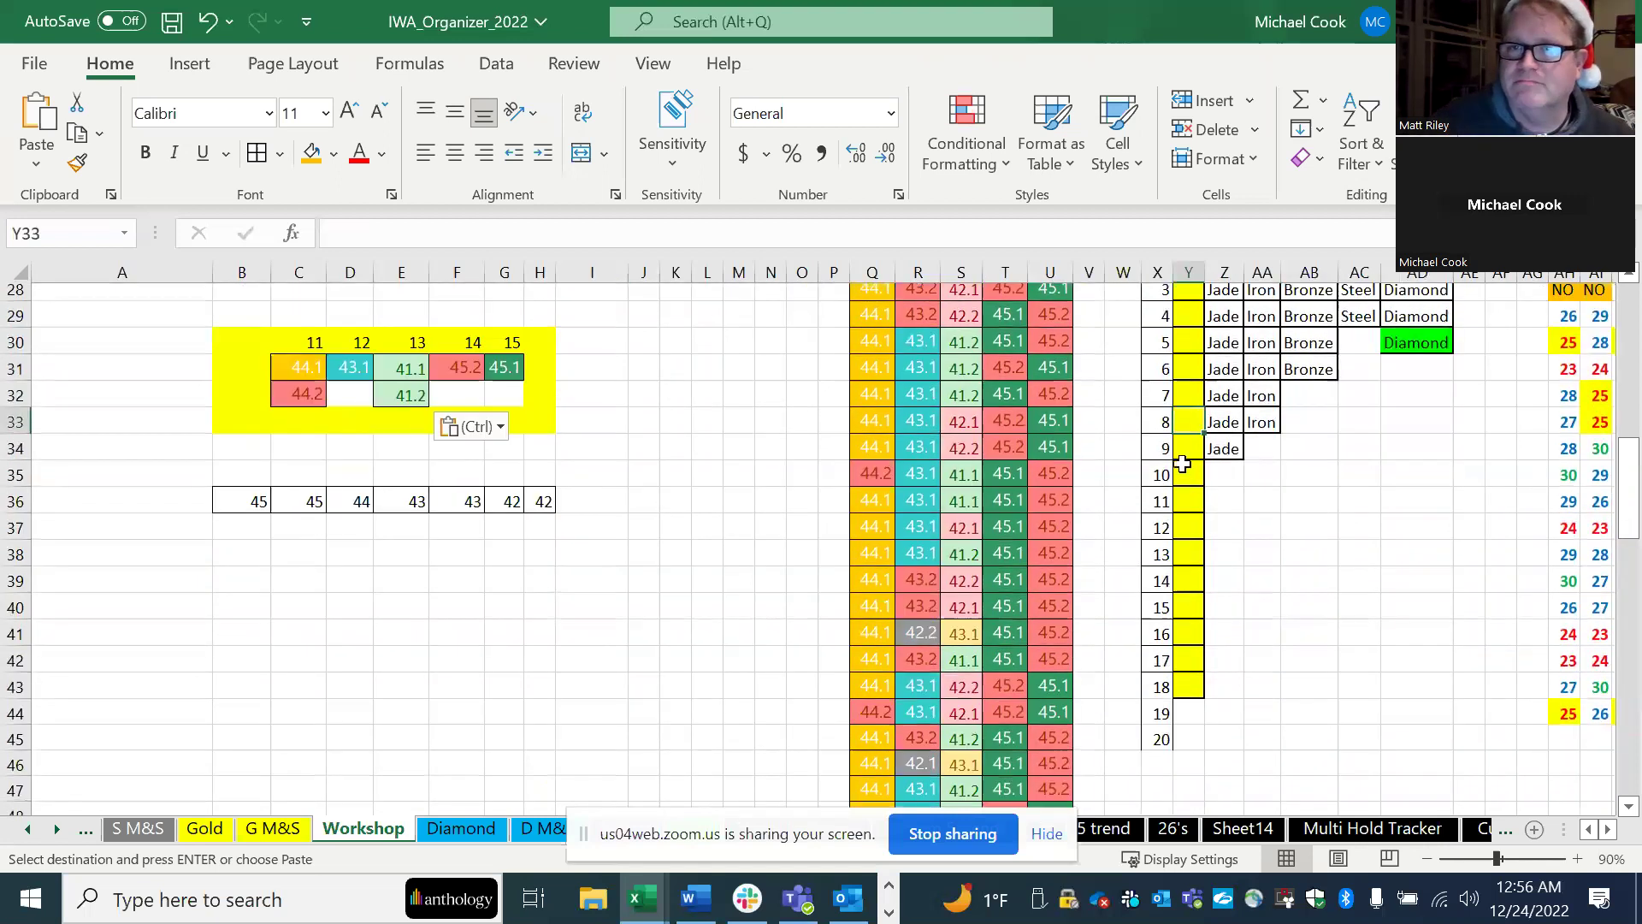
{"action": "scroll", "coordinate": [1255, 413], "scroll_direction": "up", "scroll_amount": 1}
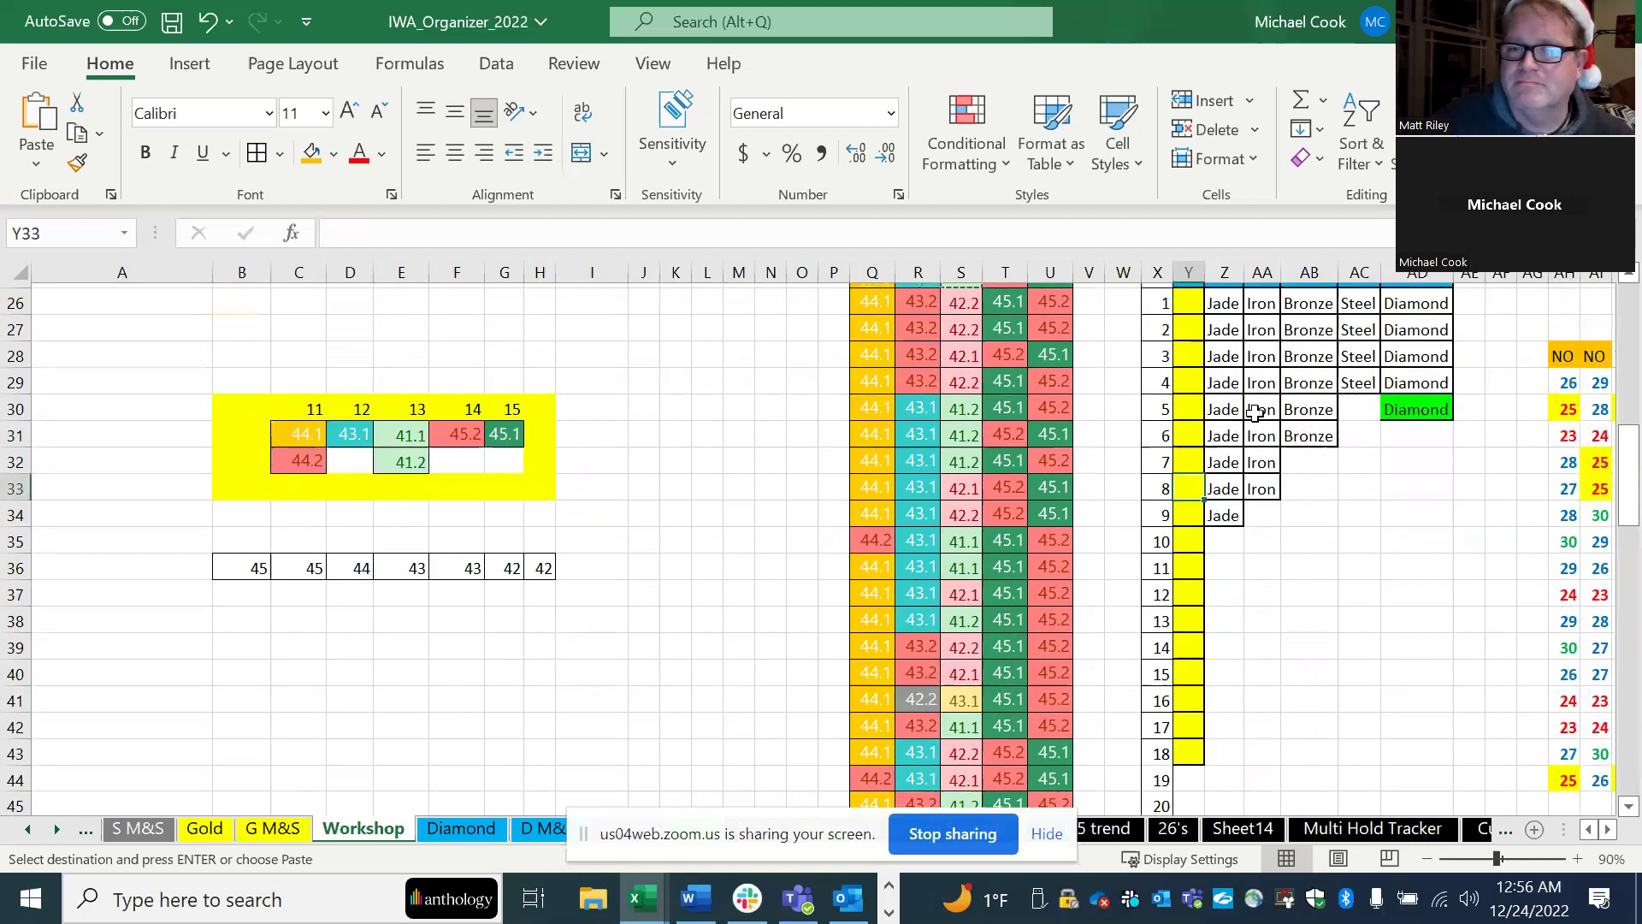
{"action": "scroll", "coordinate": [1255, 413], "scroll_direction": "up", "scroll_amount": 1}
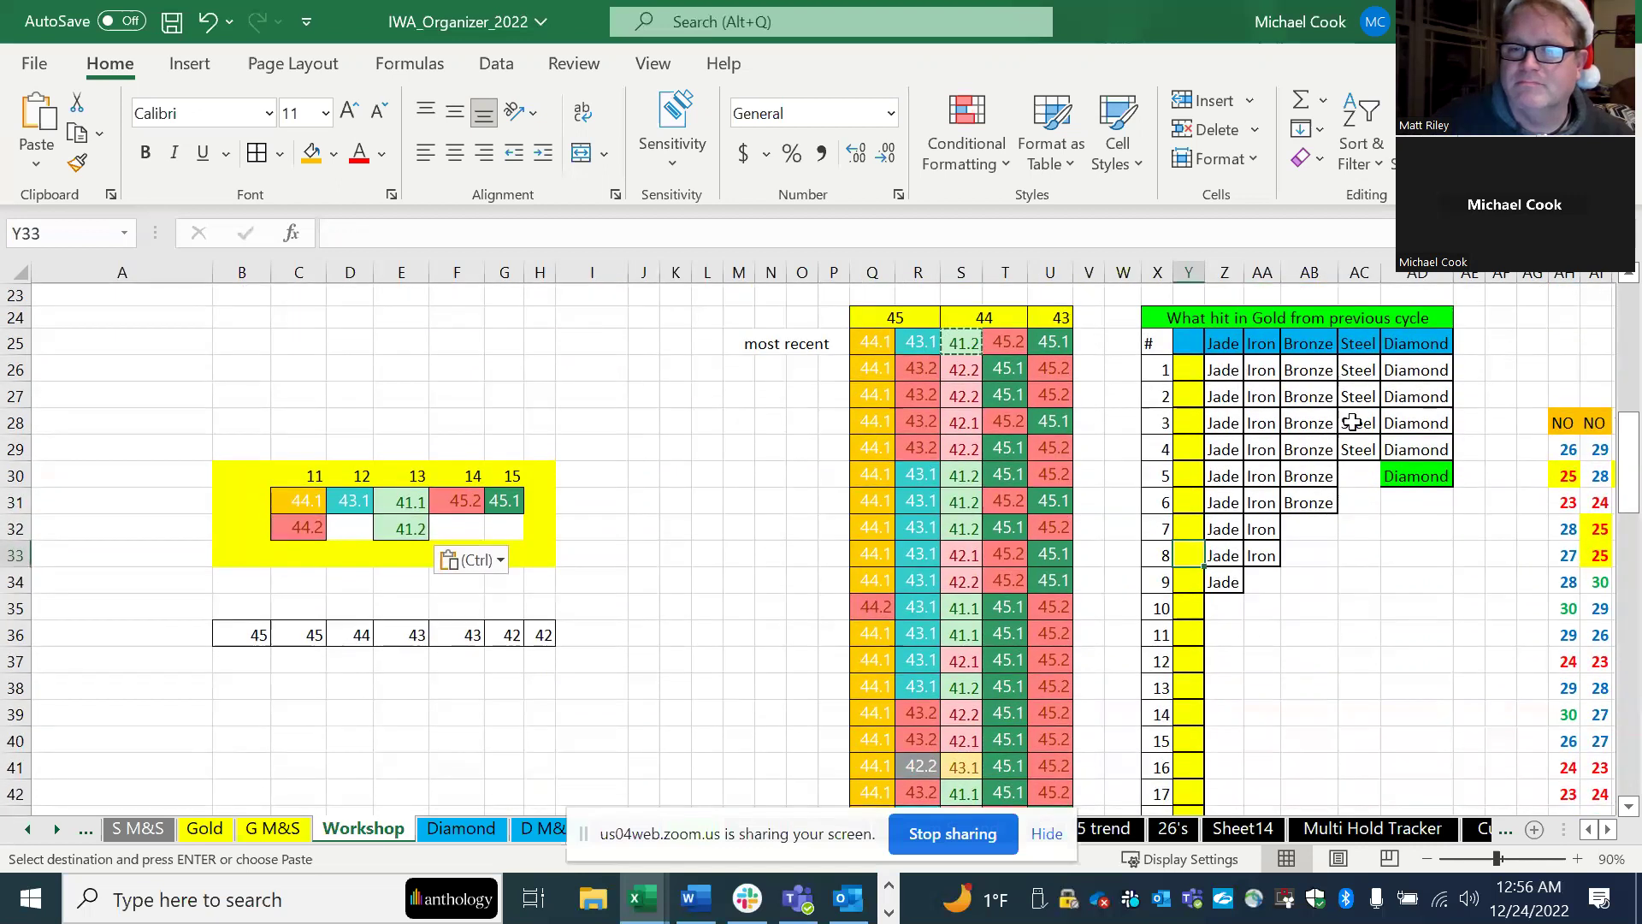
Step: Check the Jade column of the previous-cycle Gold hits table from Z26 down, and return to the combinations and Last Cycle list
{"action": "left_click", "coordinate": [1223, 368]}
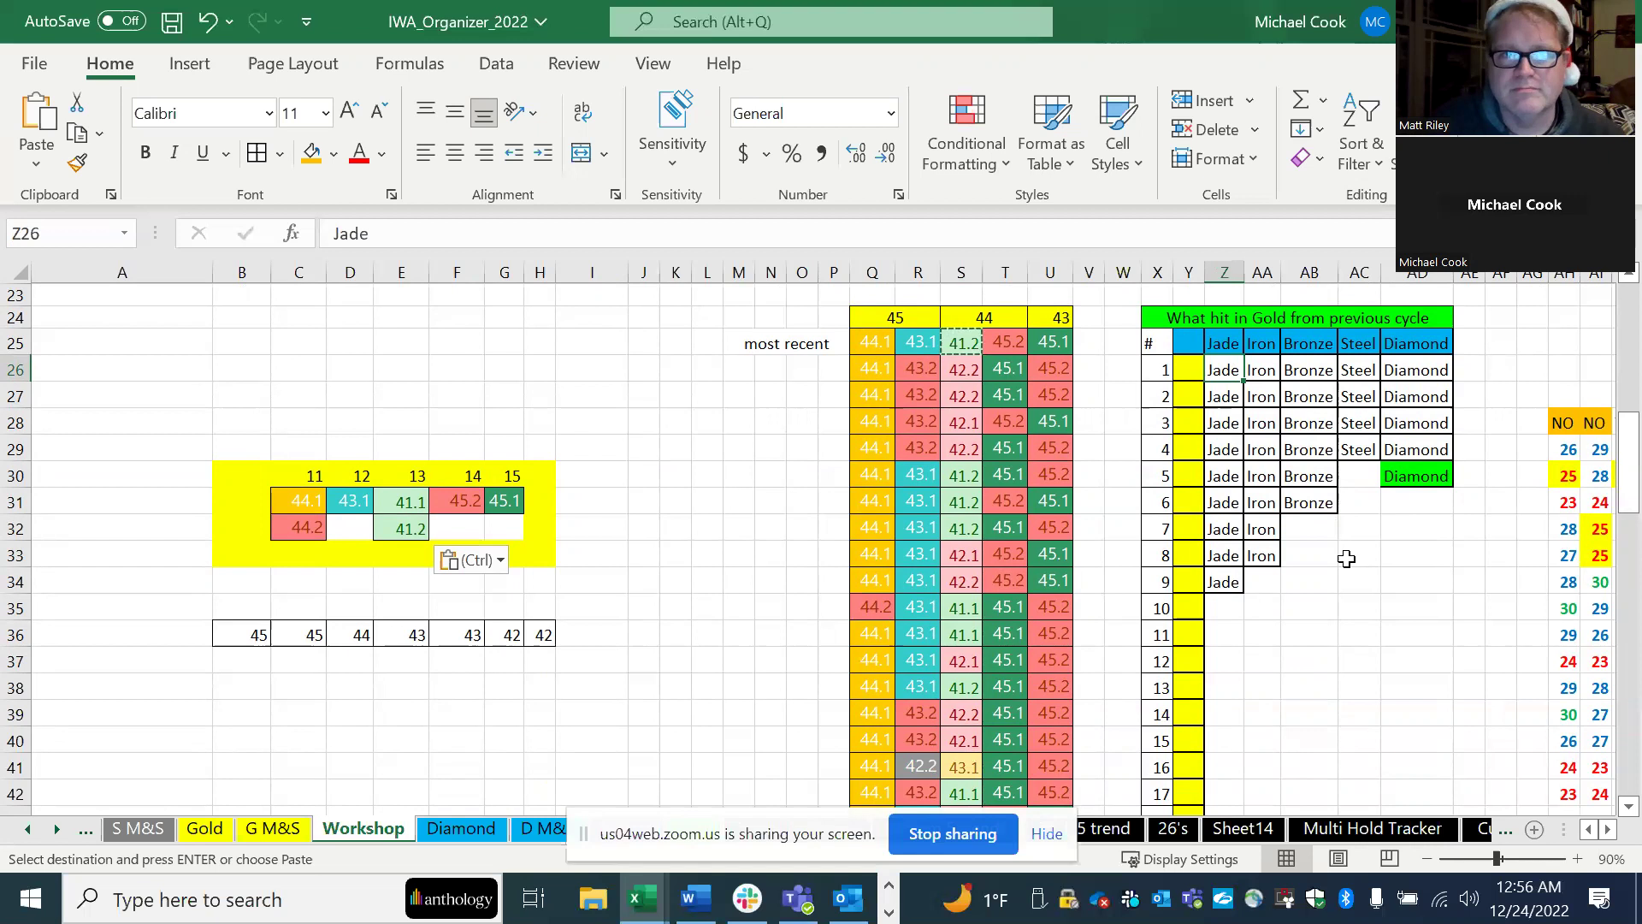
{"action": "scroll", "coordinate": [1324, 535], "scroll_direction": "down", "scroll_amount": 1}
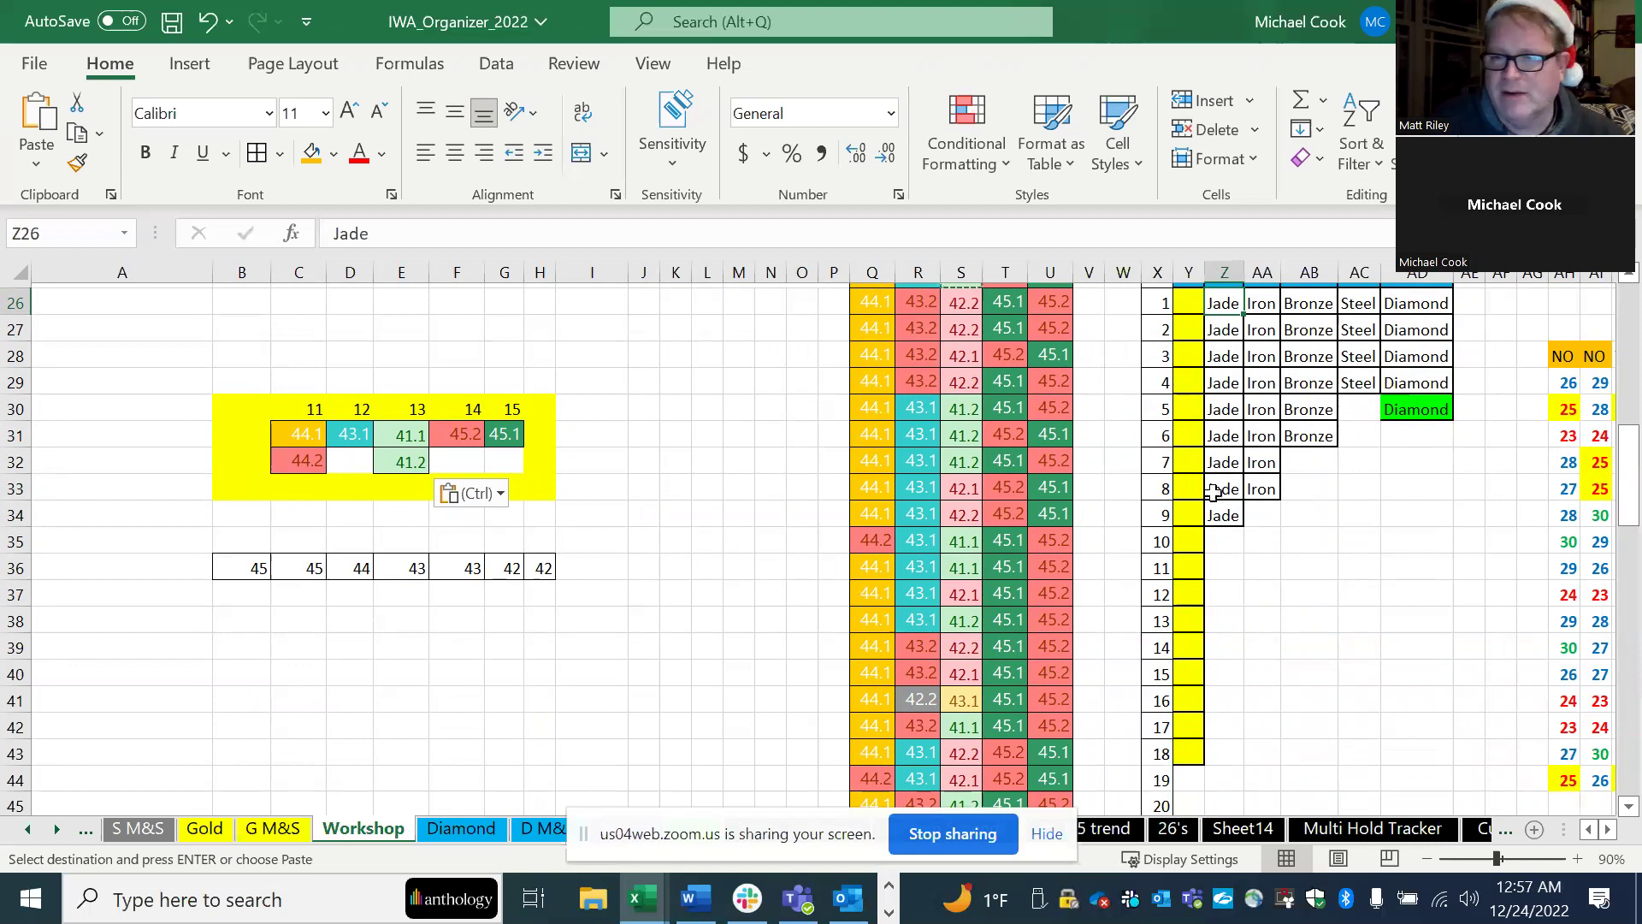
{"action": "scroll", "coordinate": [1214, 492], "scroll_direction": "up", "scroll_amount": 3}
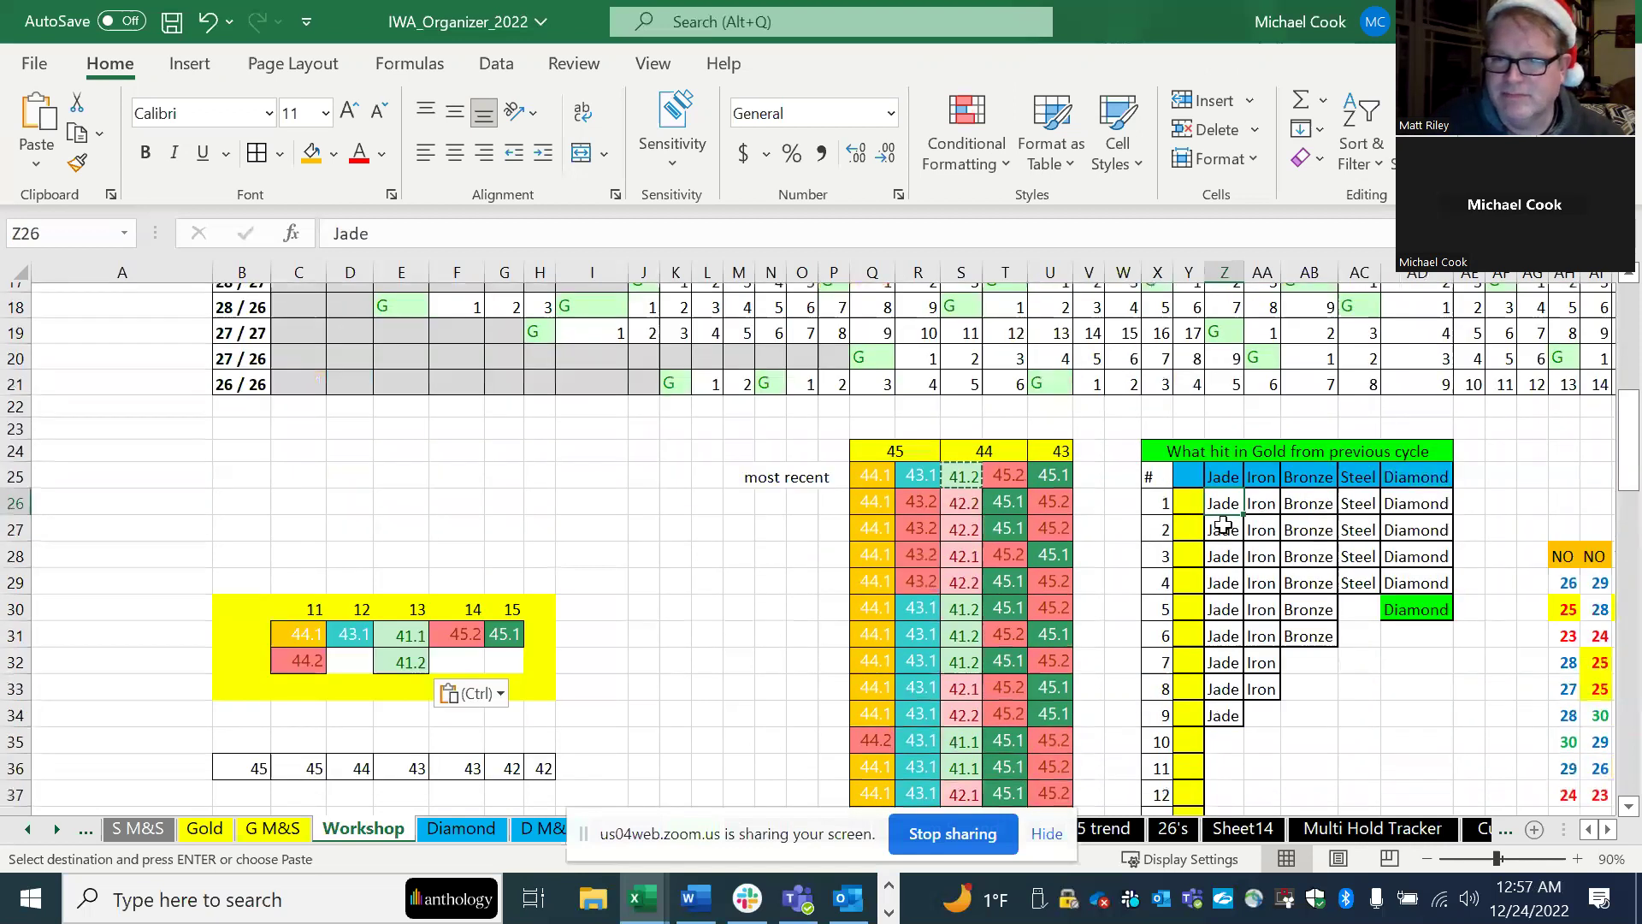
{"action": "scroll", "coordinate": [1224, 525], "scroll_direction": "up", "scroll_amount": 5}
{"action": "left_click", "coordinate": [670, 349]}
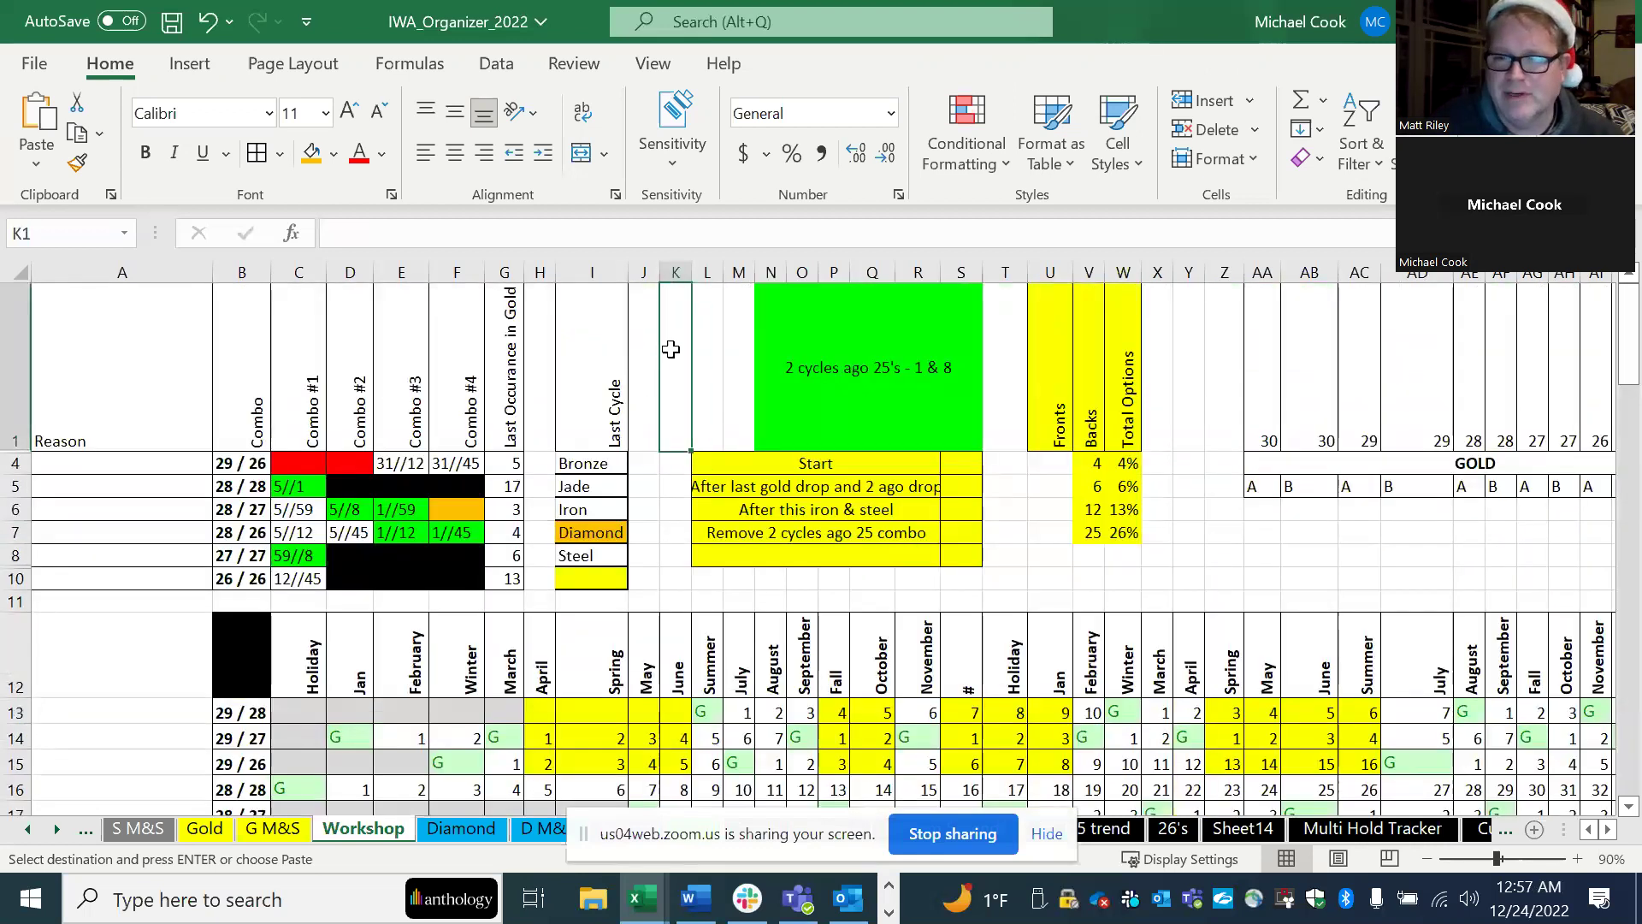